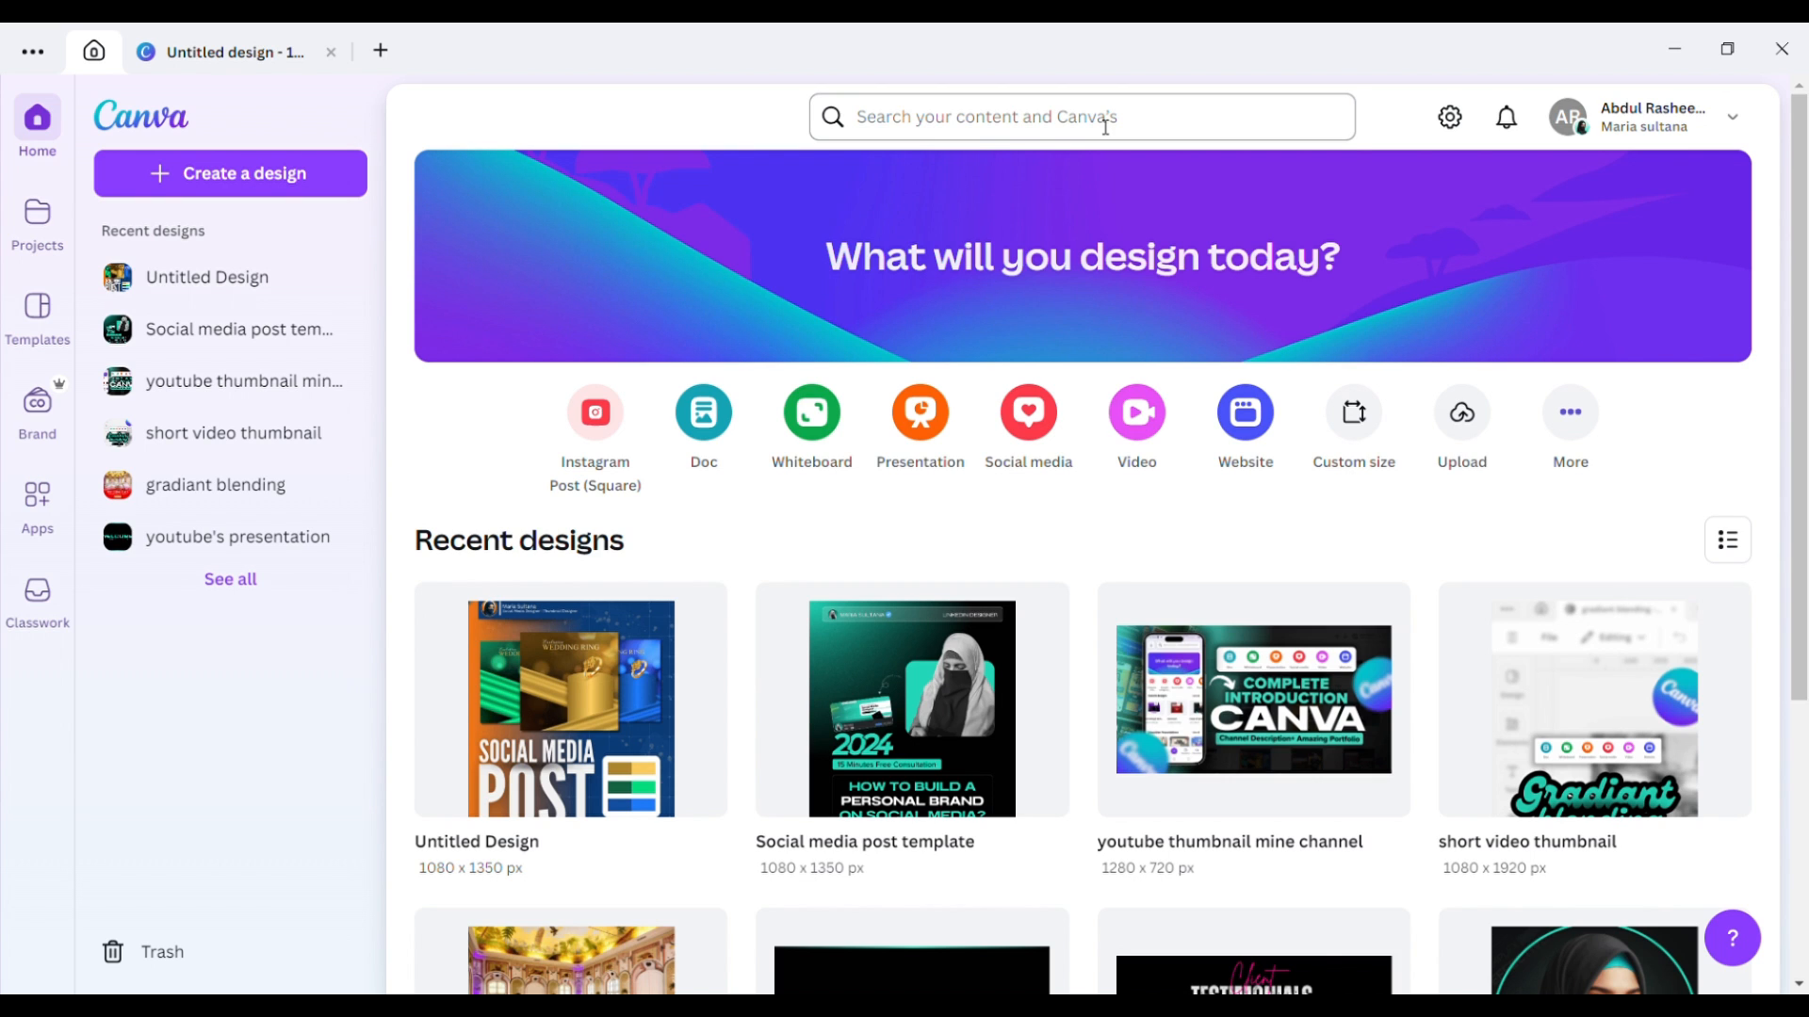
# Open and close the content search suggestions, then open the Untitled Design post and return home.
pyautogui.click(1105, 126)
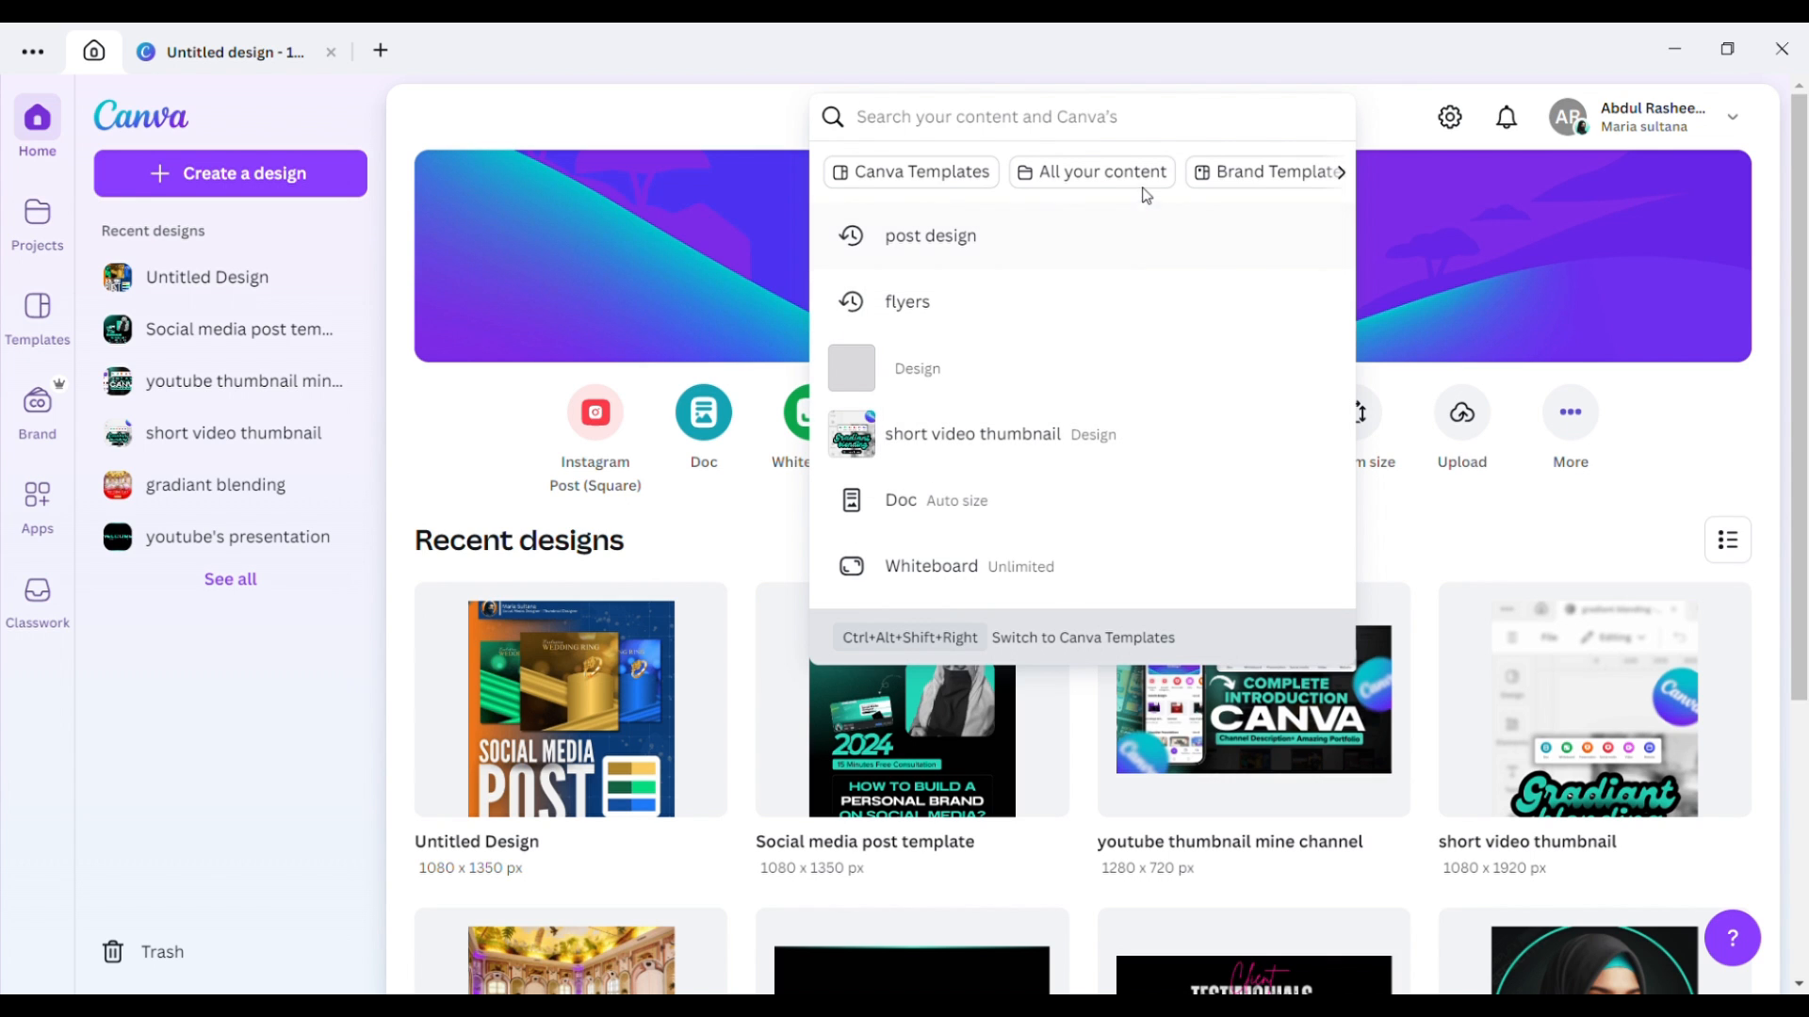
pyautogui.click(533, 434)
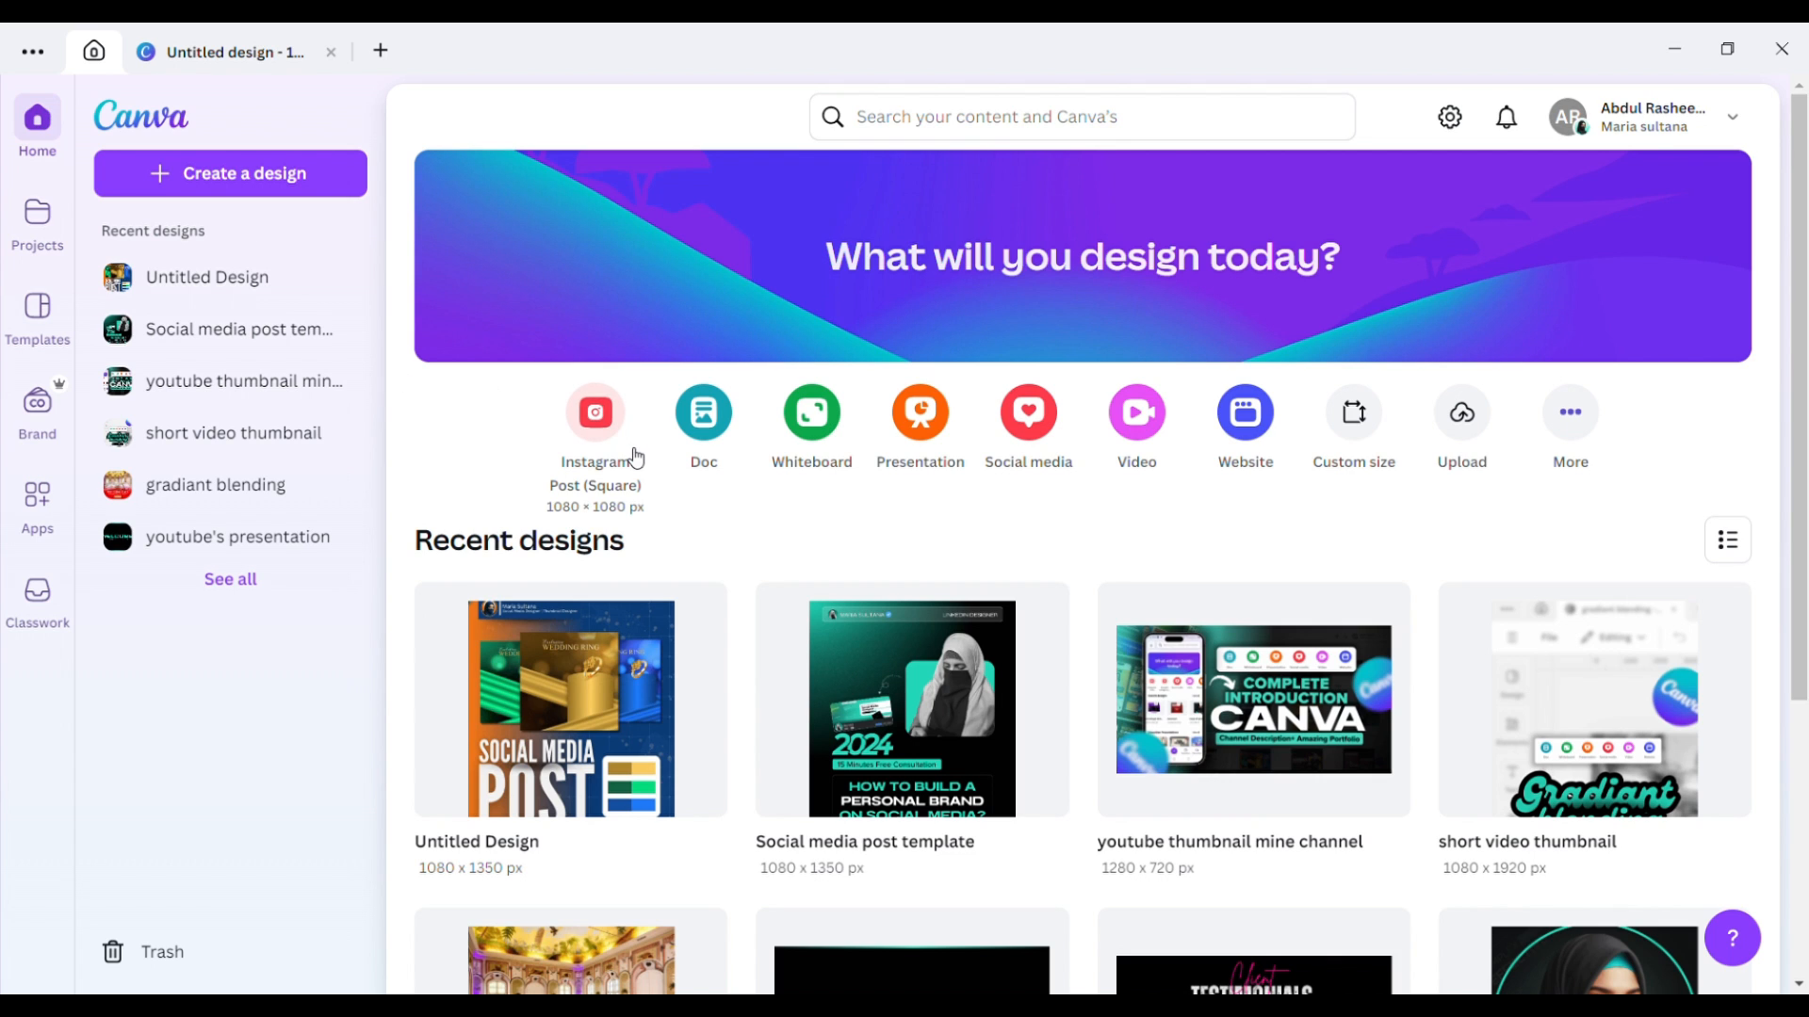
pyautogui.click(608, 674)
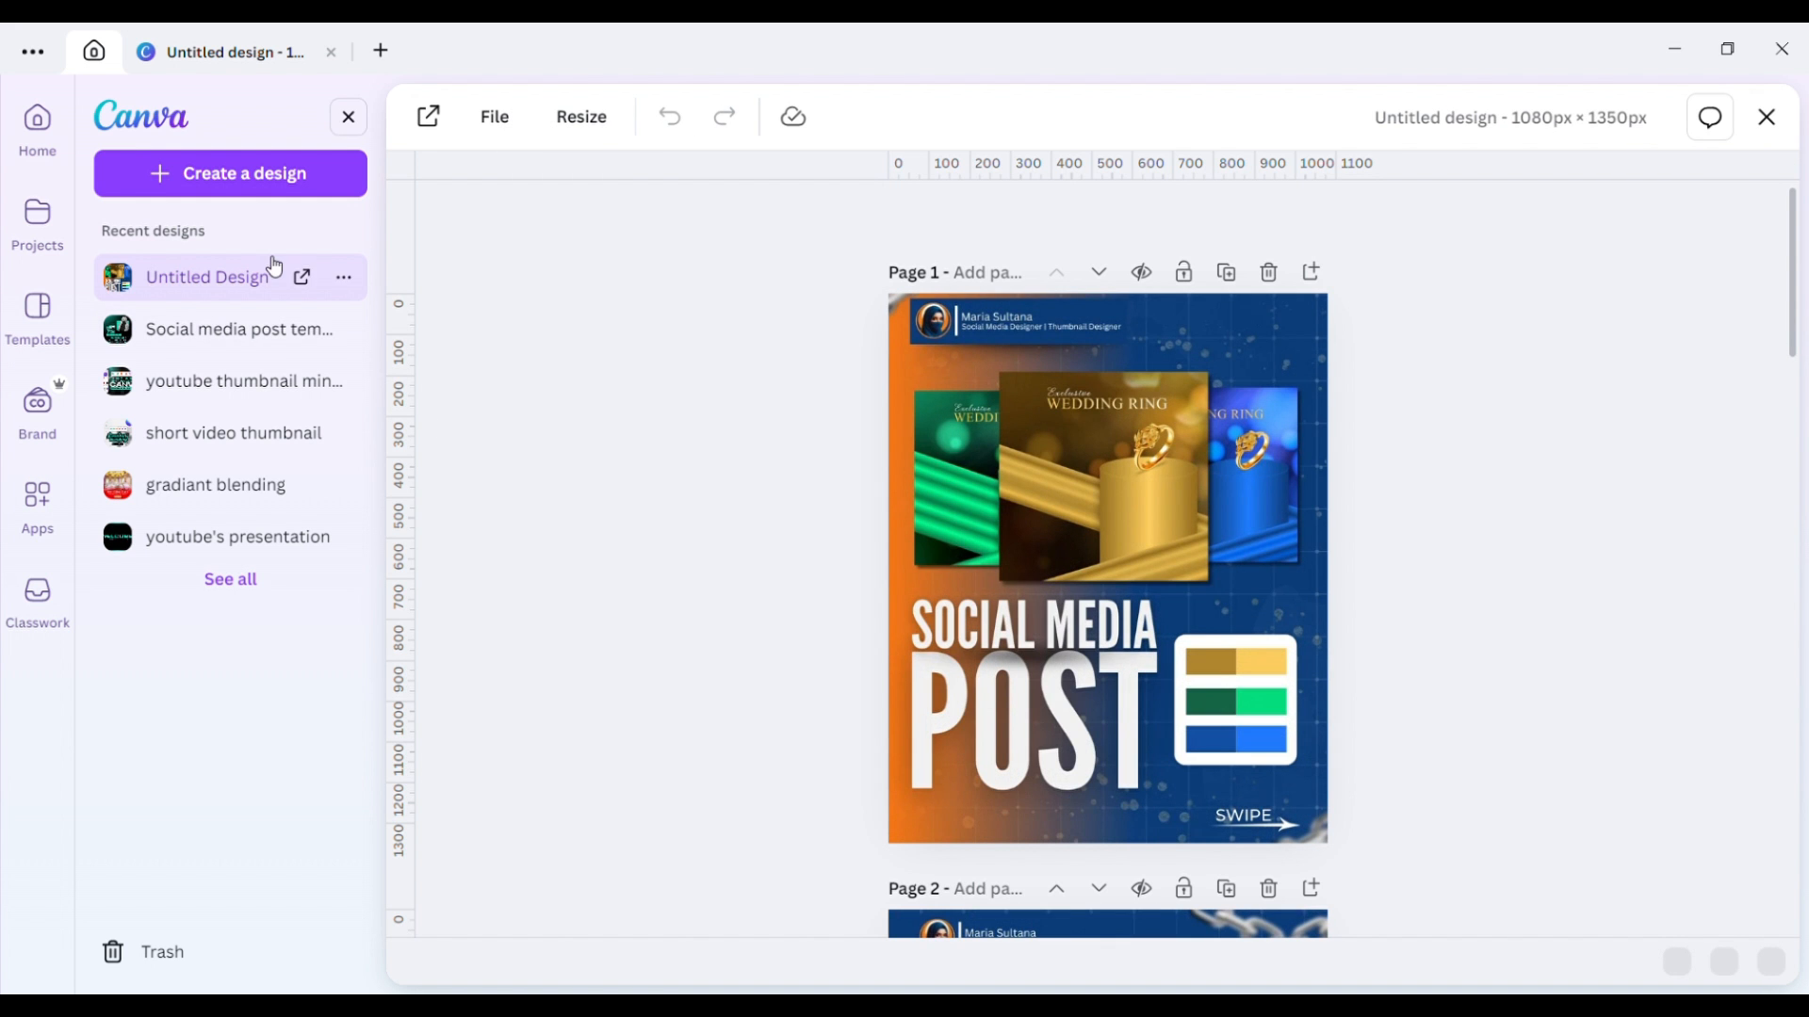
pyautogui.click(39, 138)
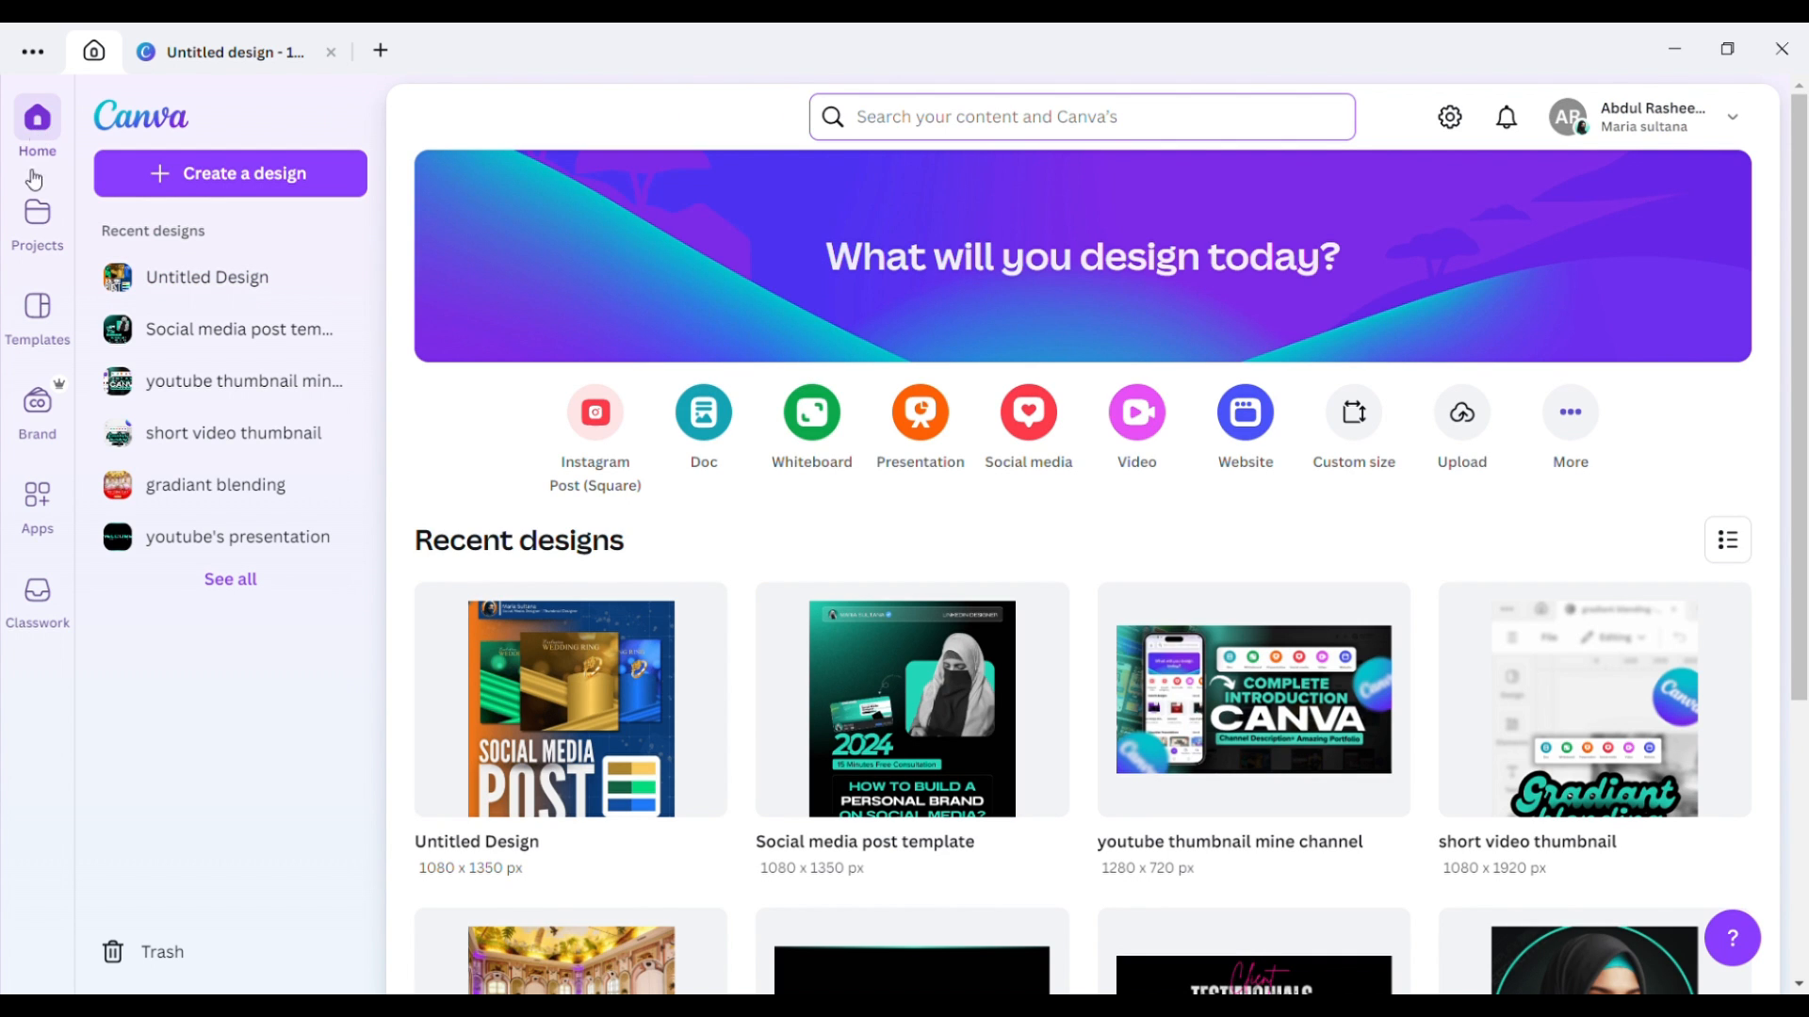
# Go to Projects, page twice through Recent designs, and scroll down the listed folders and designs.
pyautogui.click(48, 233)
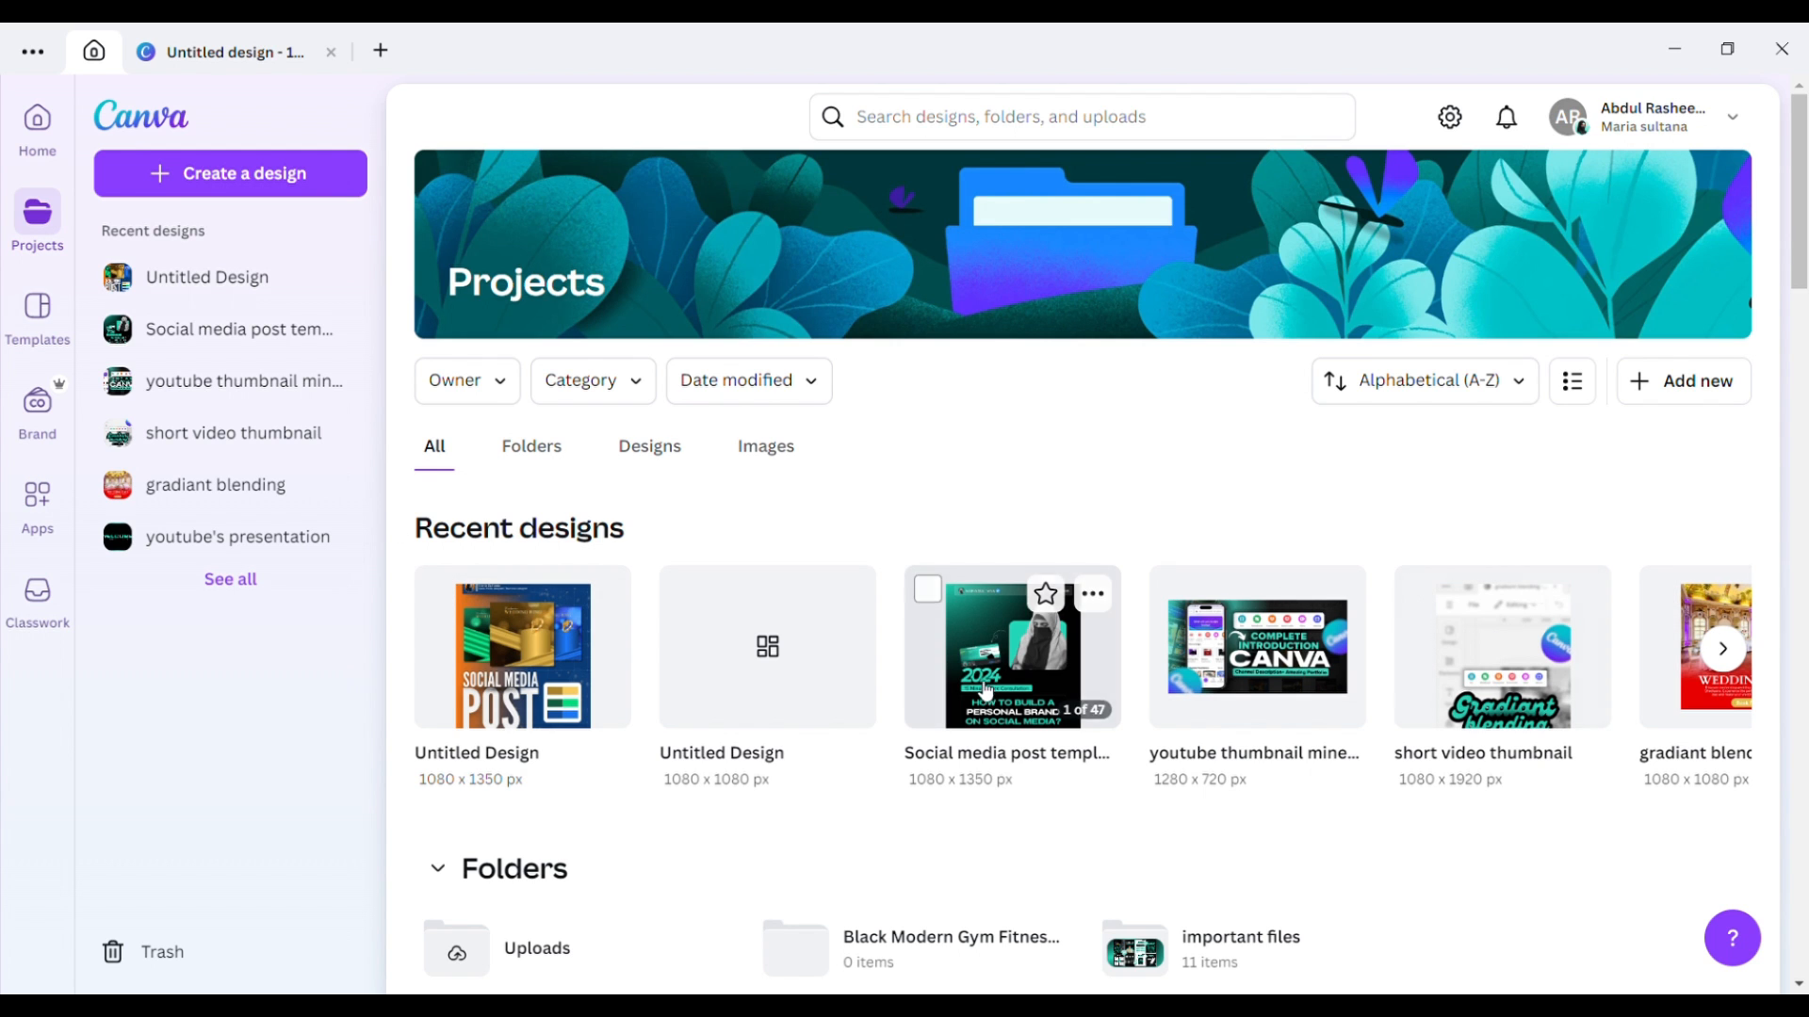
pyautogui.click(1724, 650)
pyautogui.click(1724, 650)
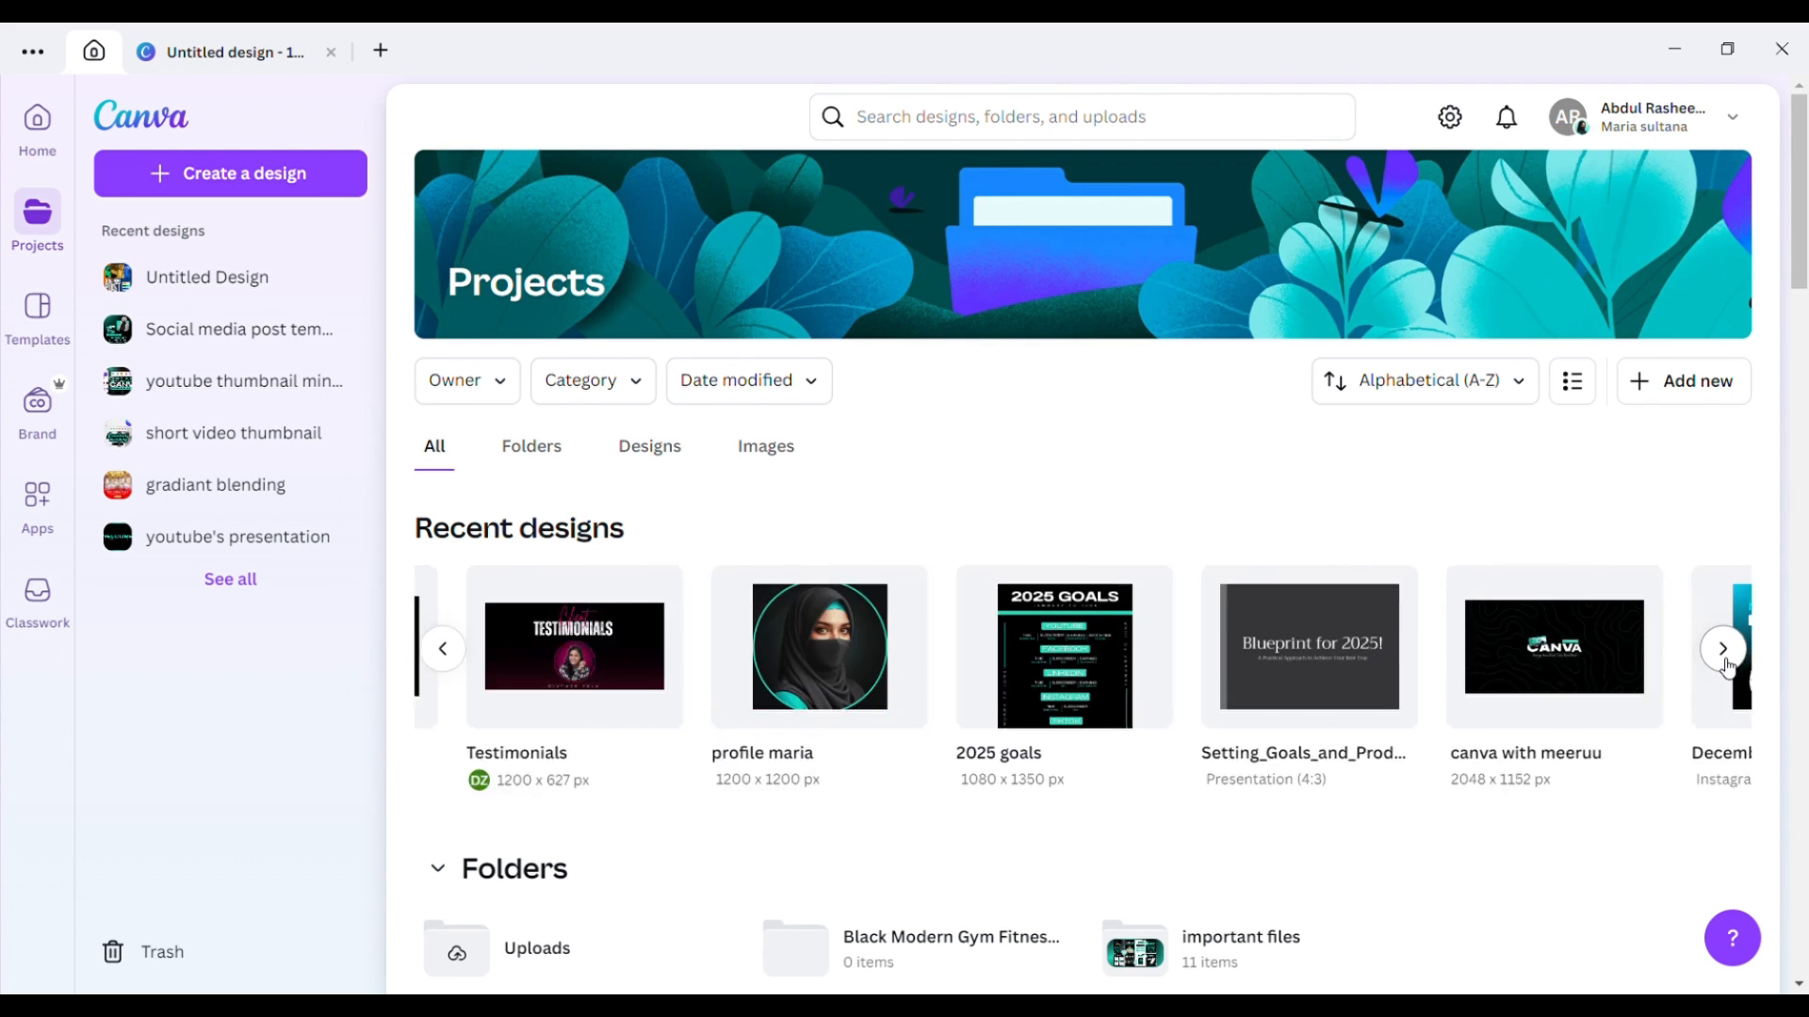
pyautogui.moveTo(1800, 257); pyautogui.dragTo(1786, 364)
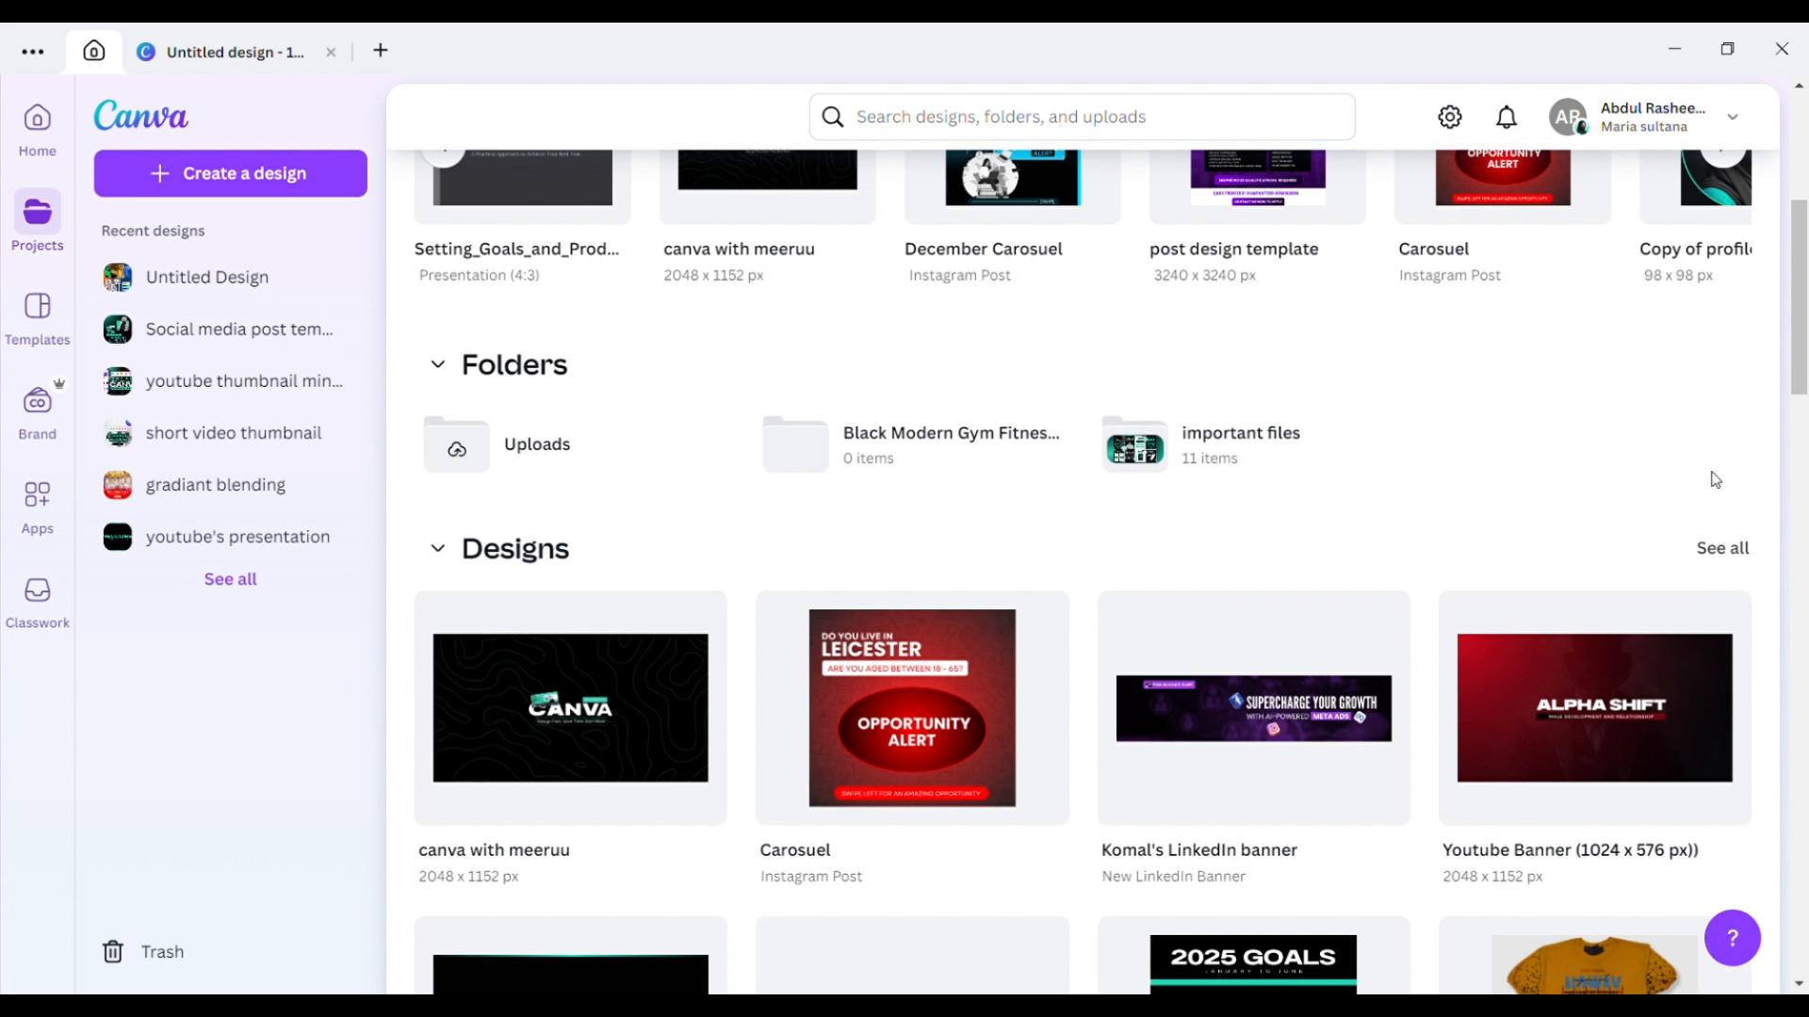
pyautogui.moveTo(1806, 344); pyautogui.dragTo(1807, 545)
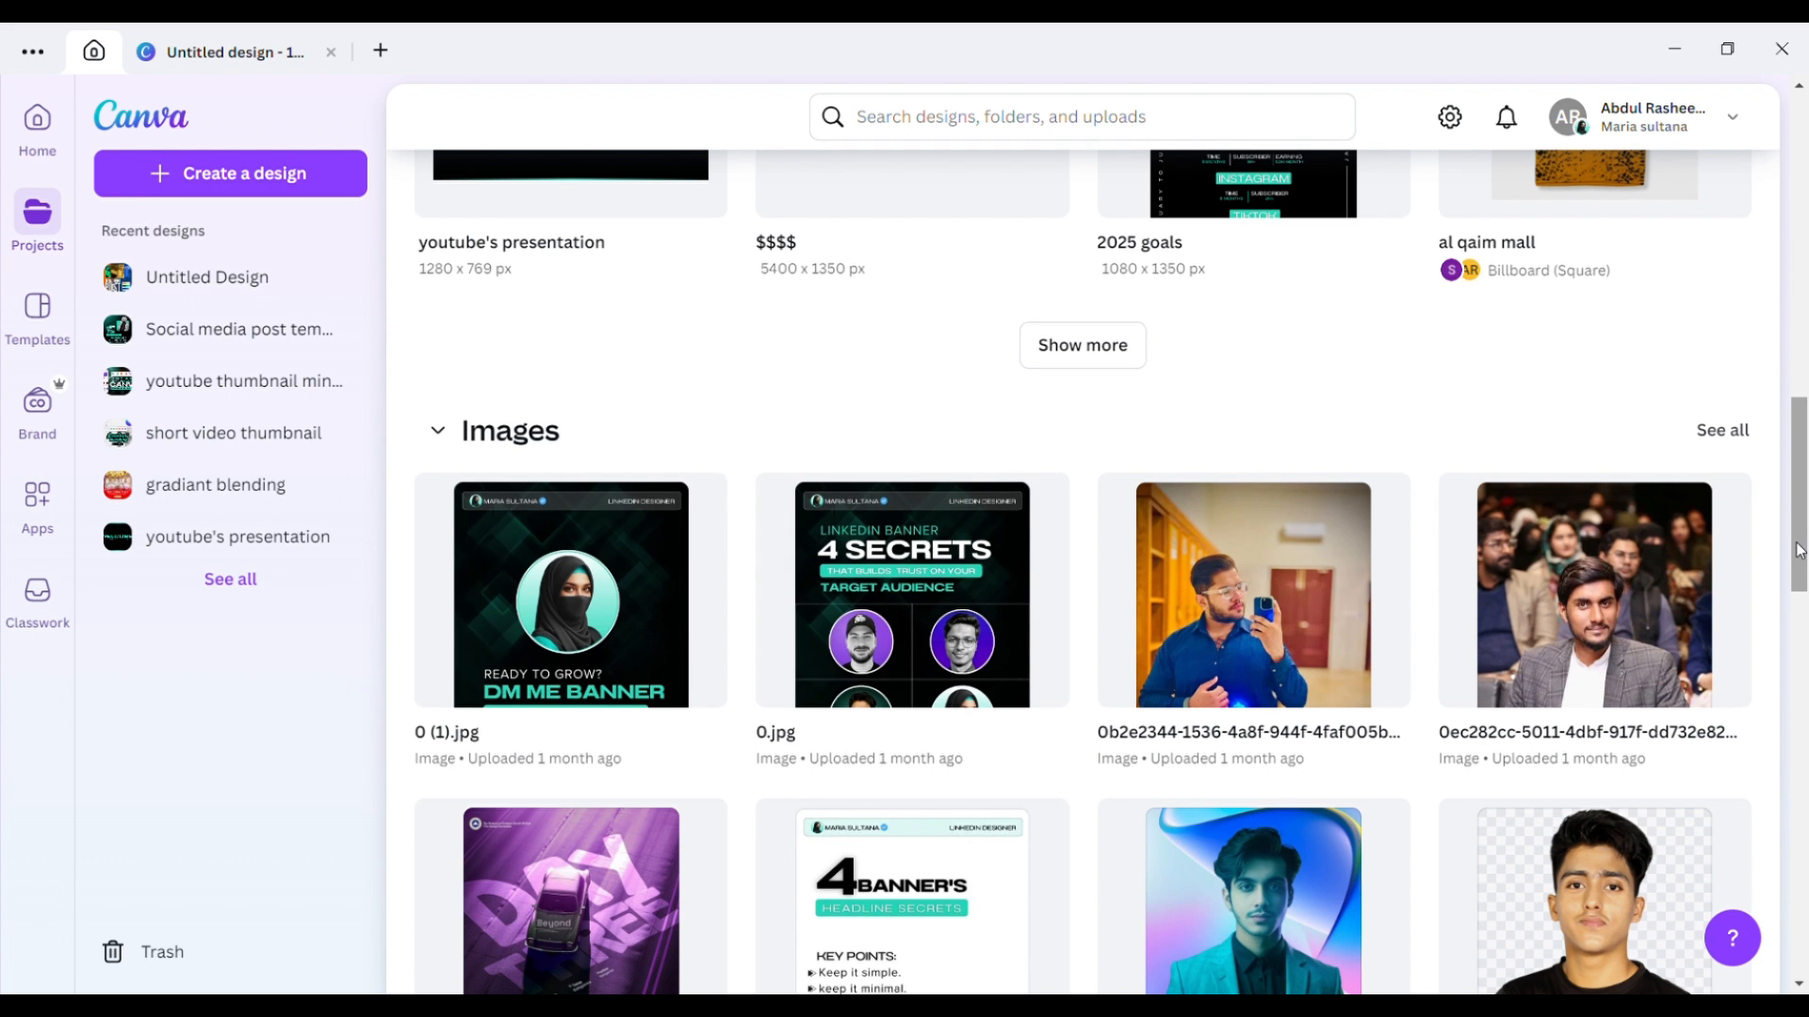
pyautogui.moveTo(1801, 551); pyautogui.dragTo(1805, 198)
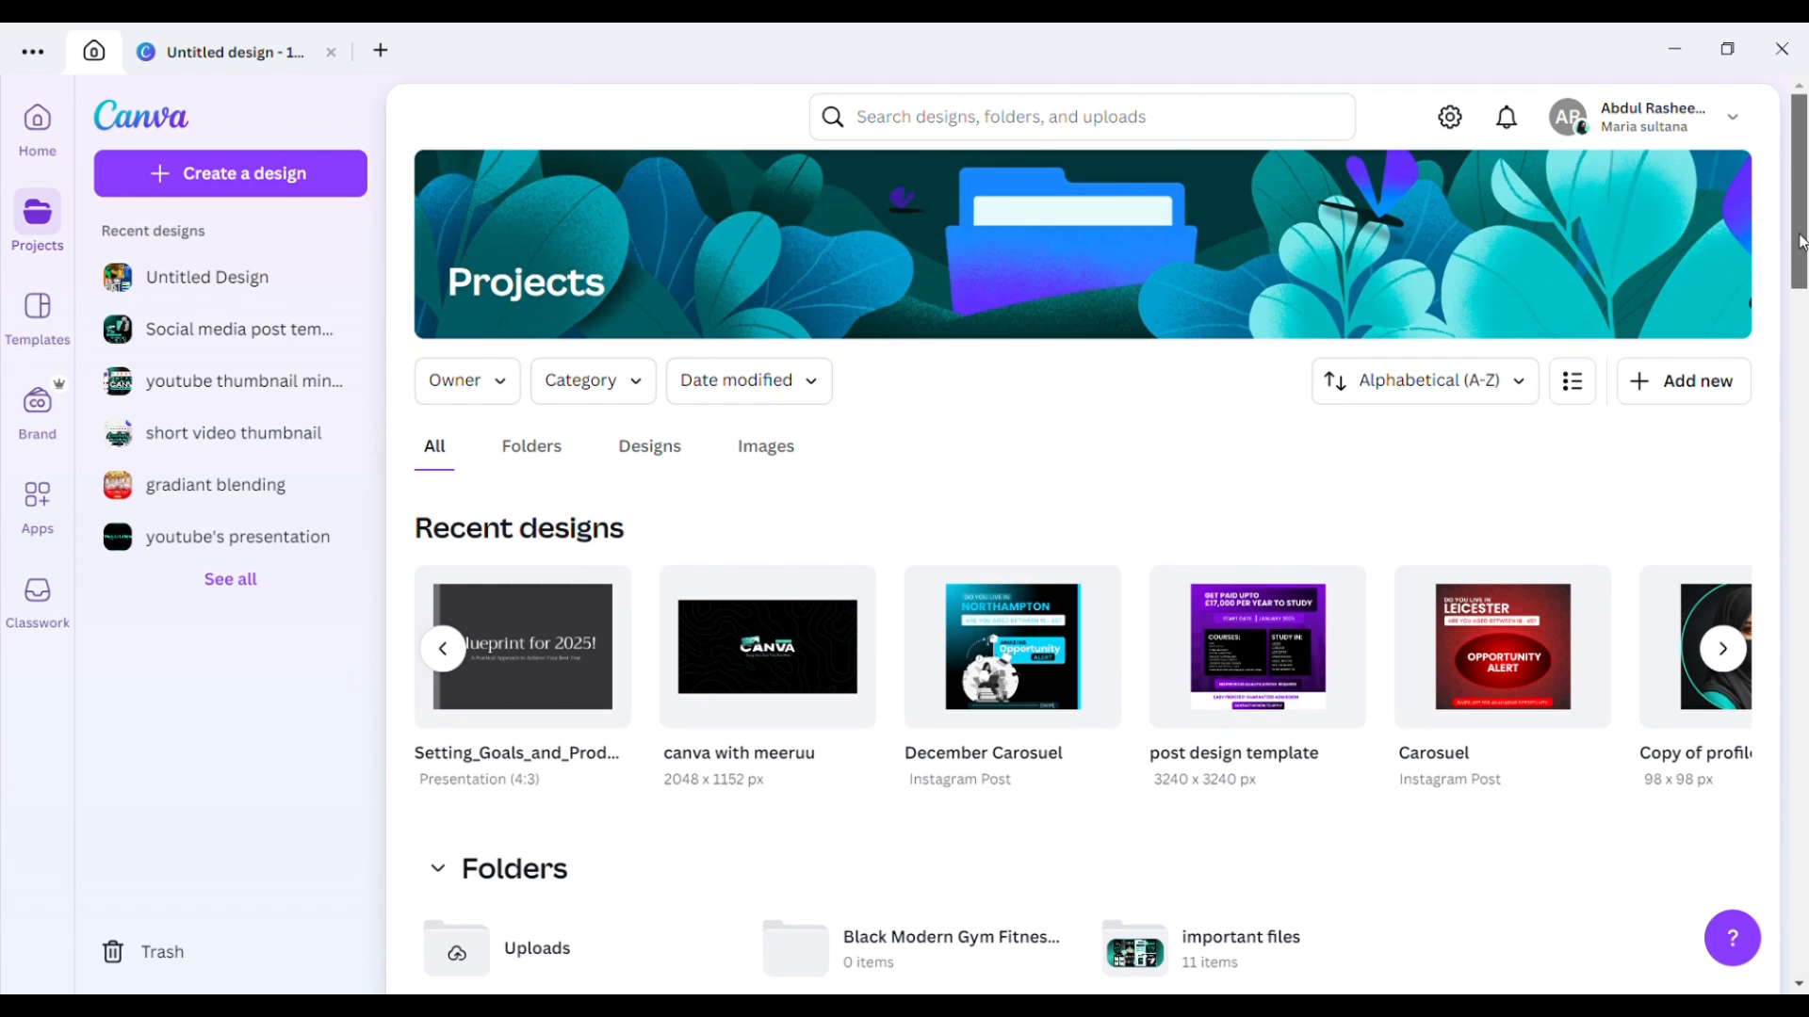
# Switch Projects to Folders, then to Designs, and open the Owner filter choices.
pyautogui.click(551, 461)
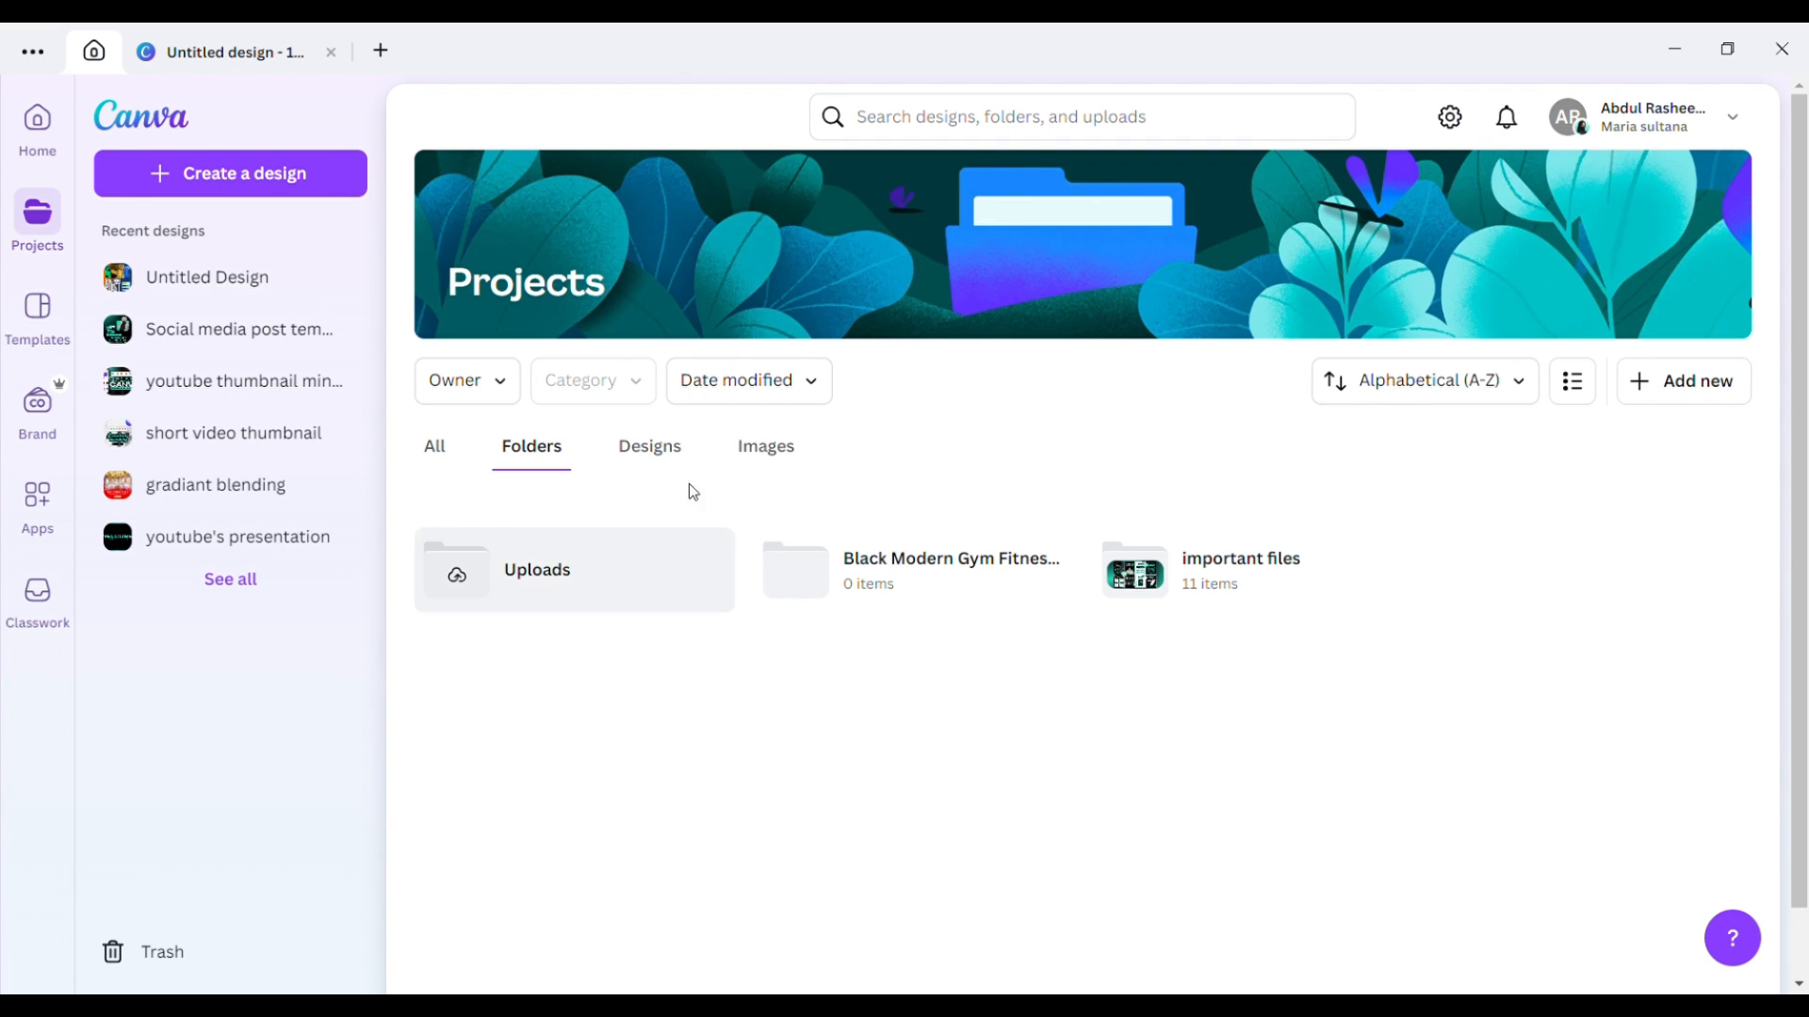
pyautogui.click(673, 462)
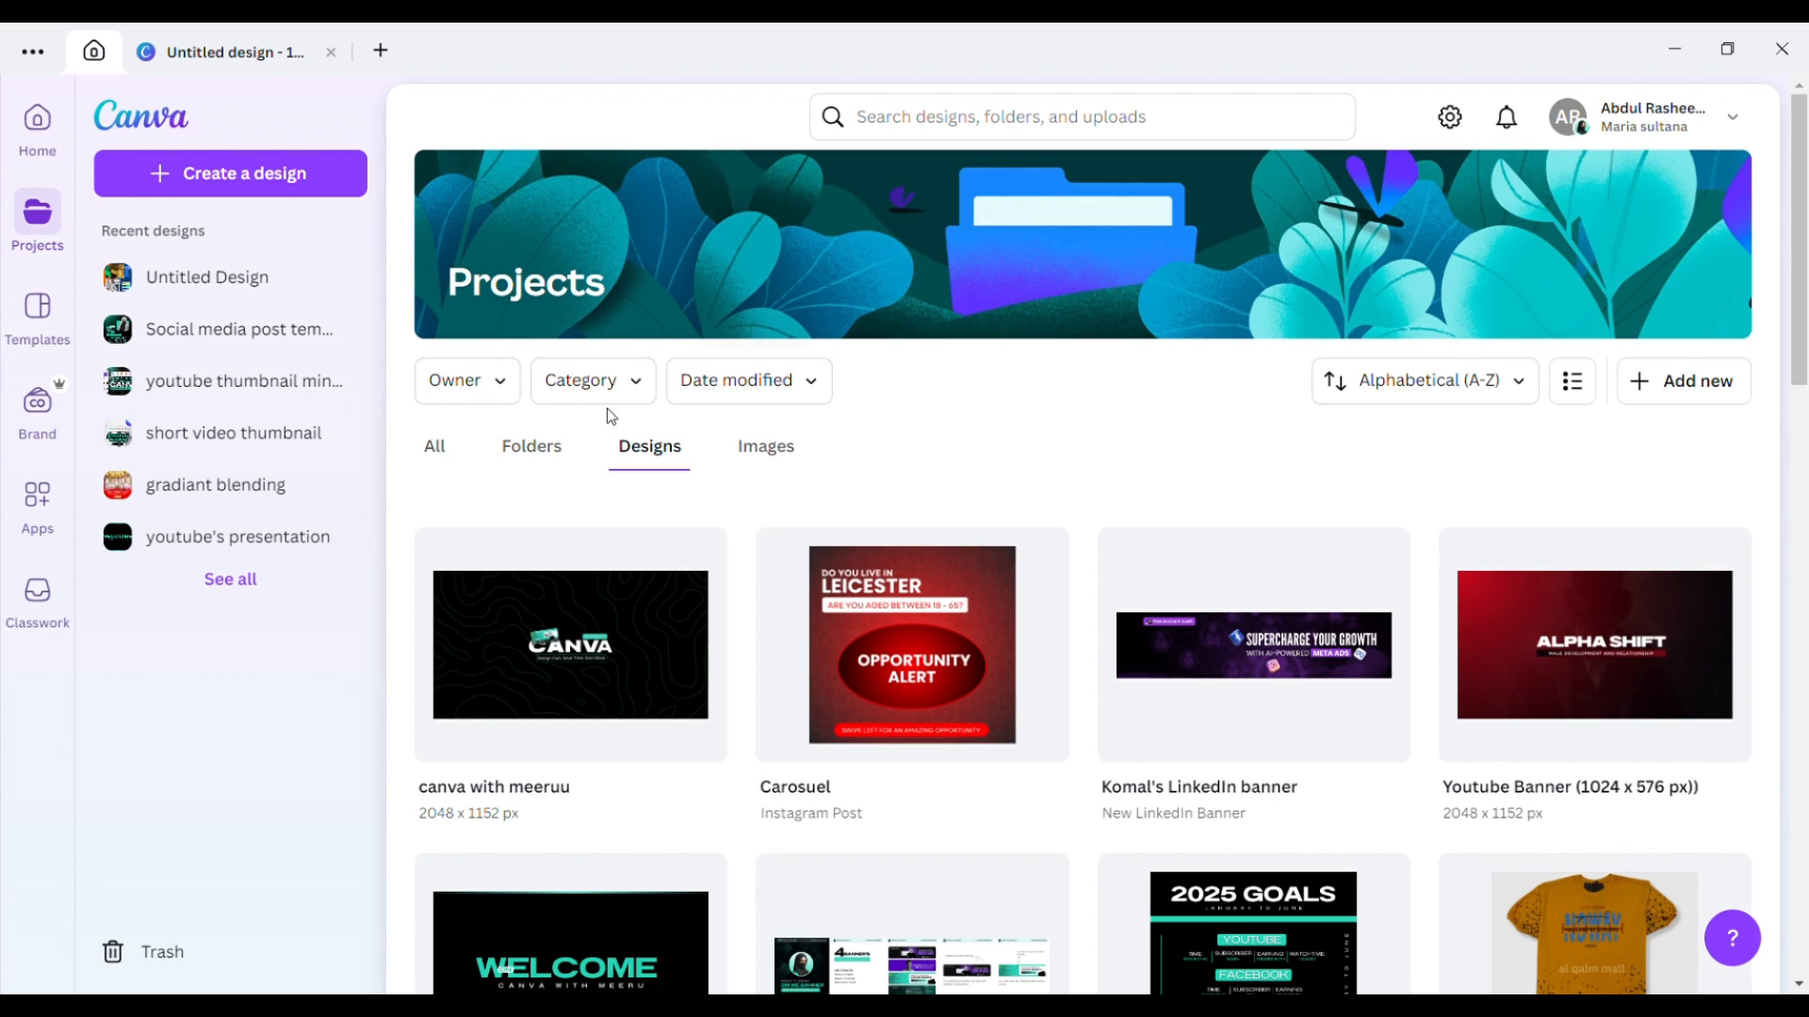
pyautogui.click(504, 386)
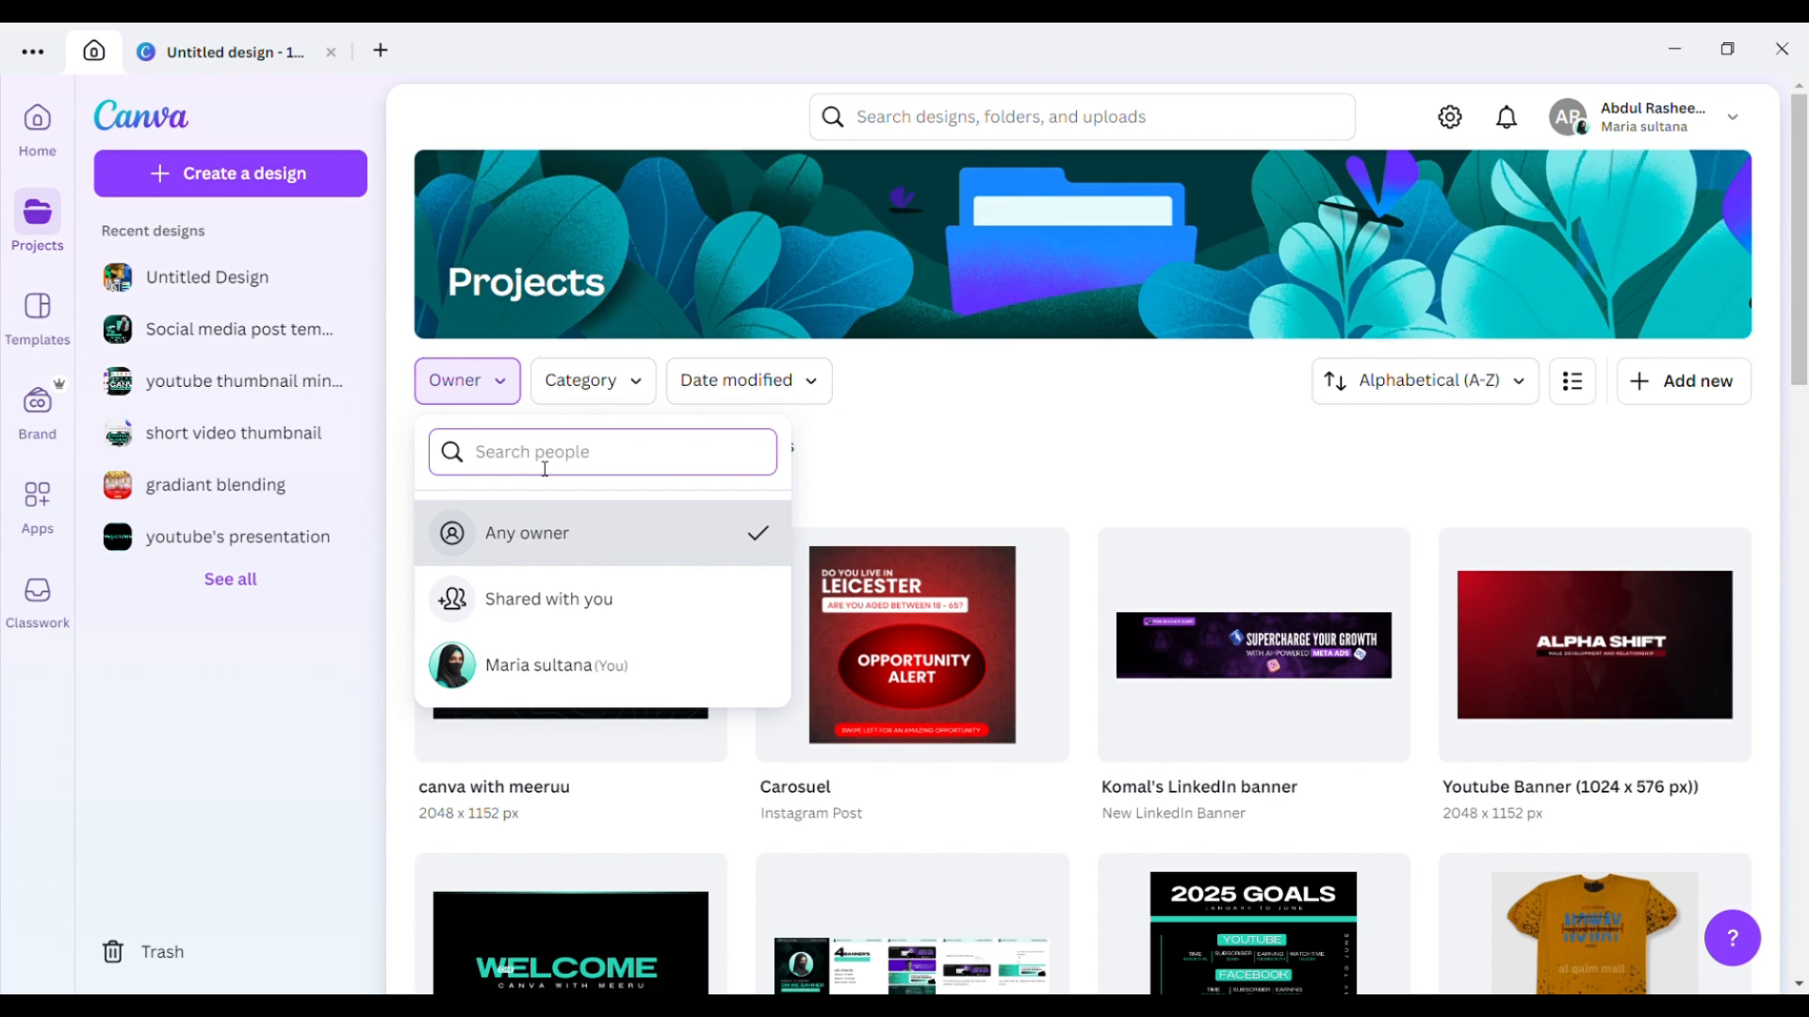
# Filter the Projects designs to owner 'You' and close the dropdown.
pyautogui.click(566, 666)
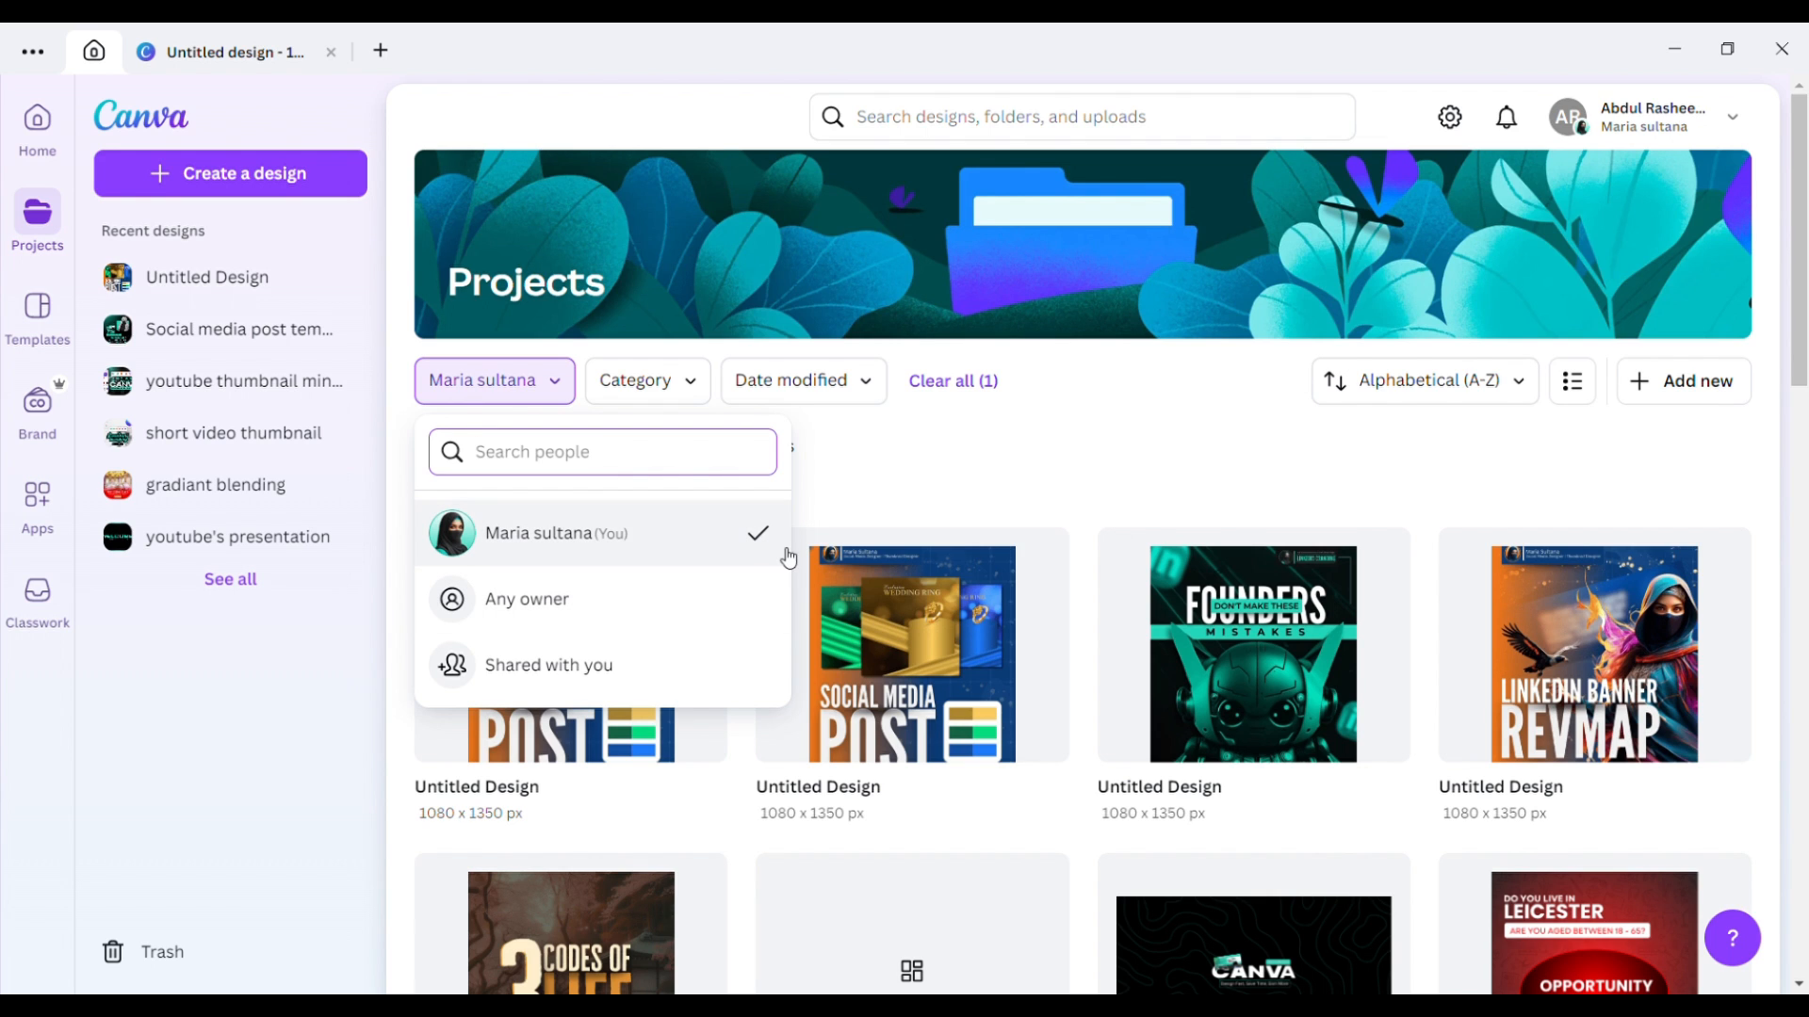
pyautogui.click(899, 463)
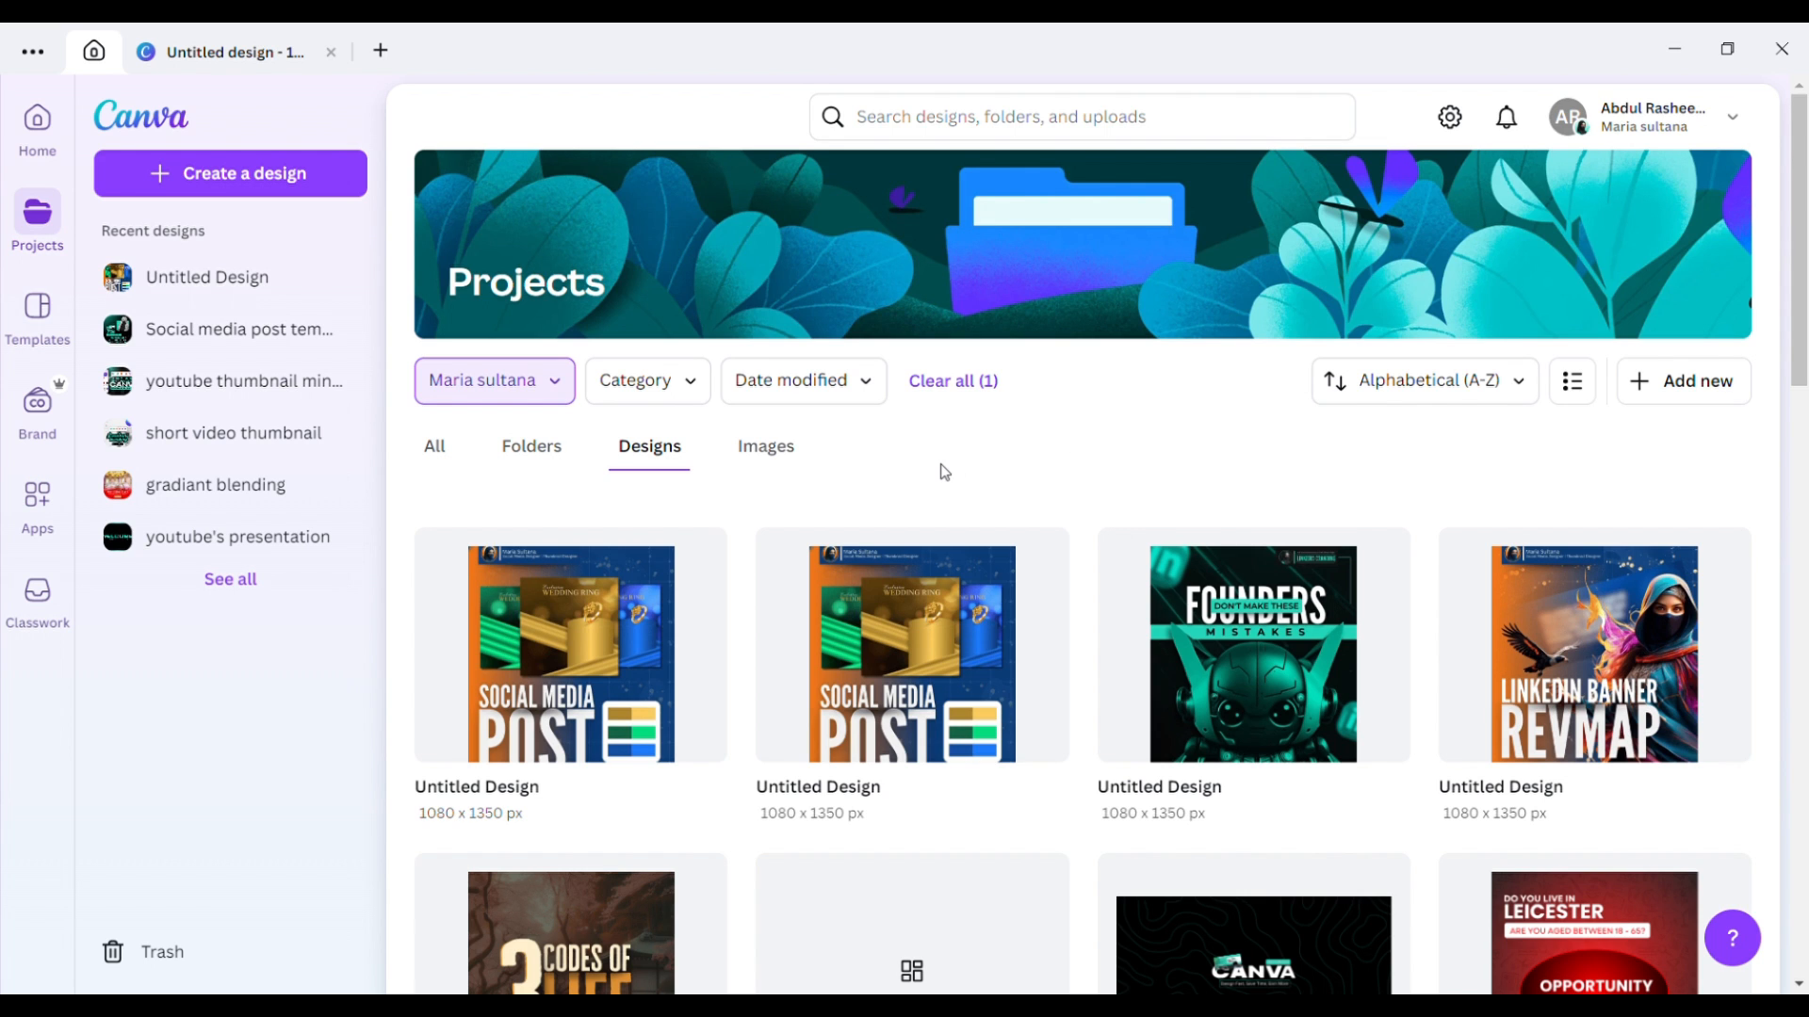
# Show all project items again and browse the Category and Date modified filter choices.
pyautogui.click(439, 450)
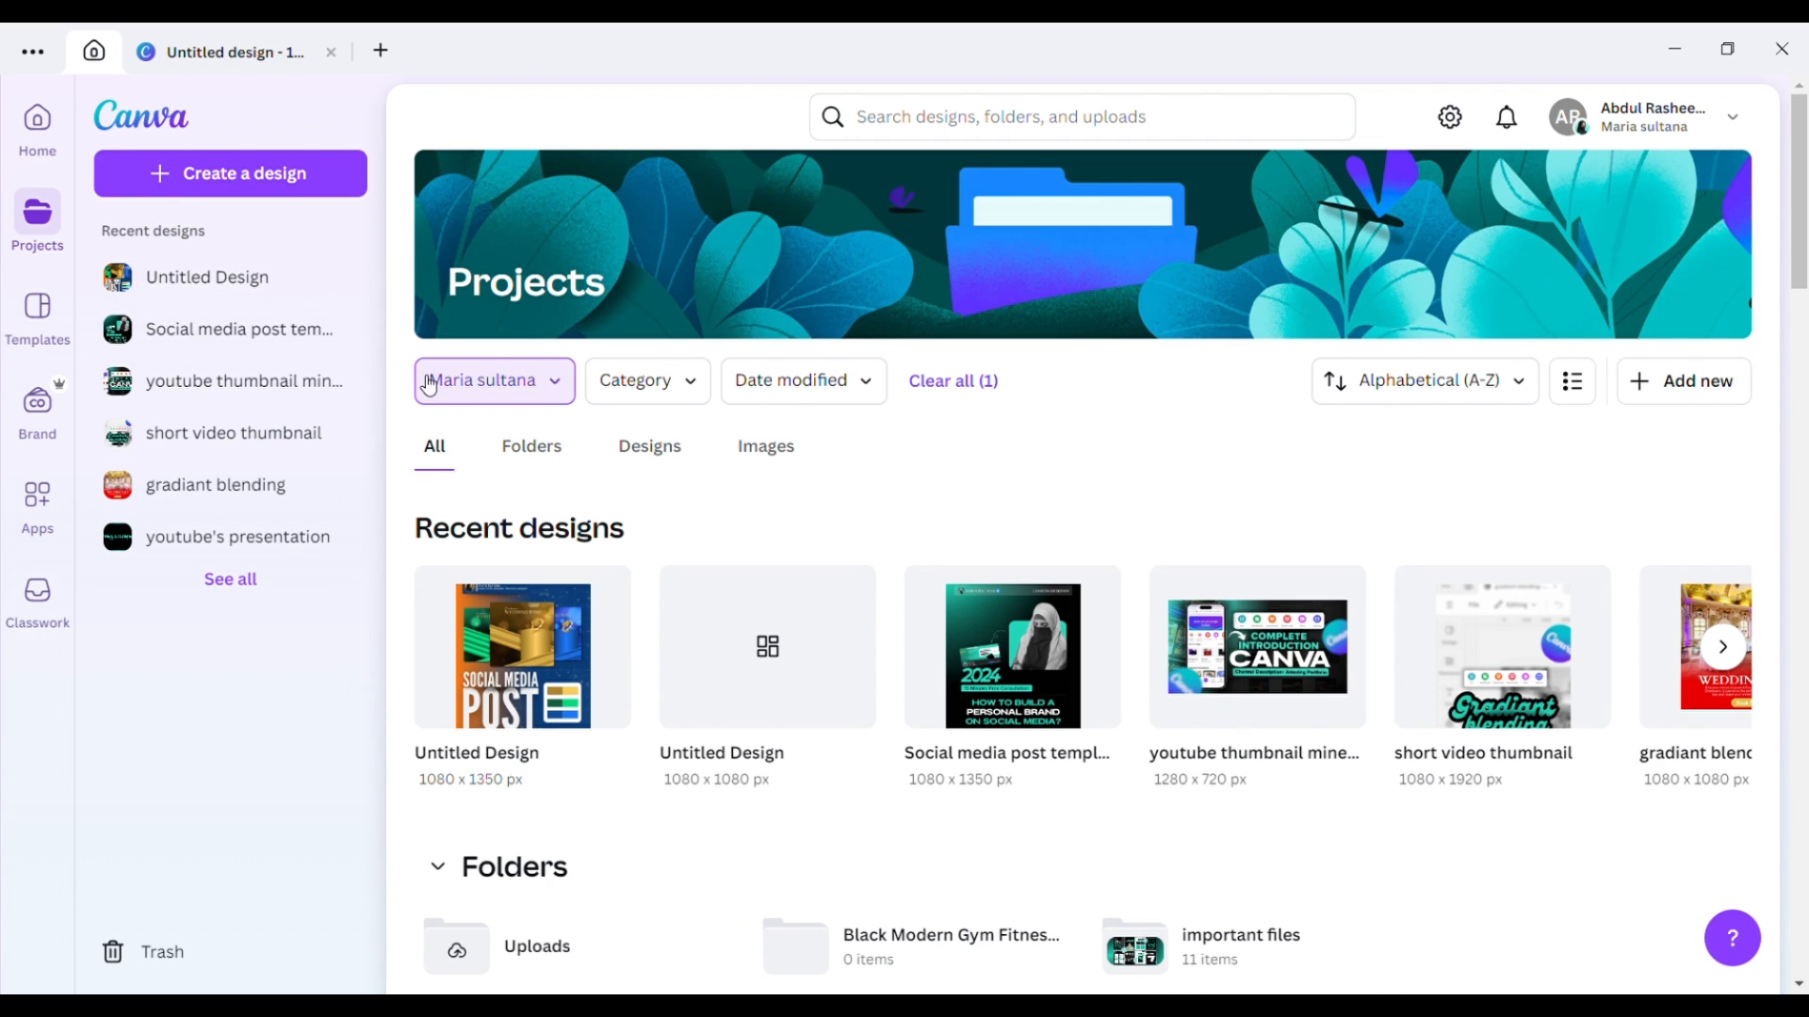
pyautogui.click(702, 392)
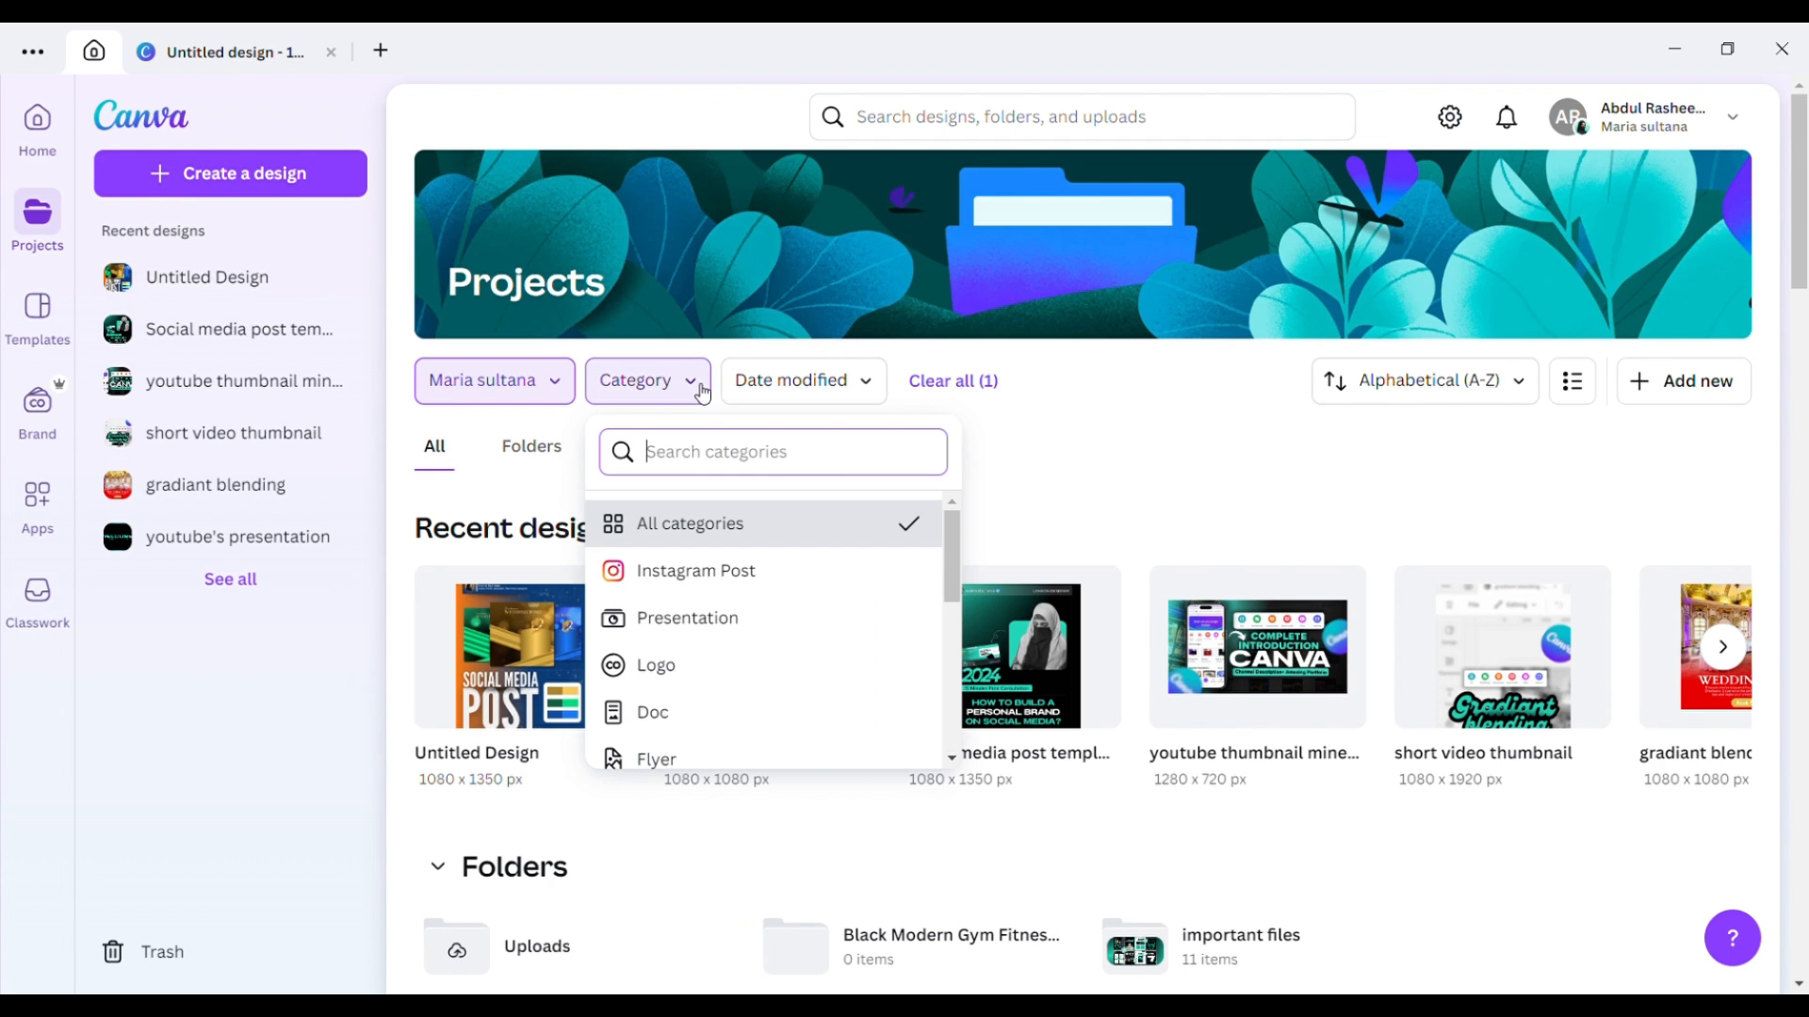
pyautogui.click(1305, 482)
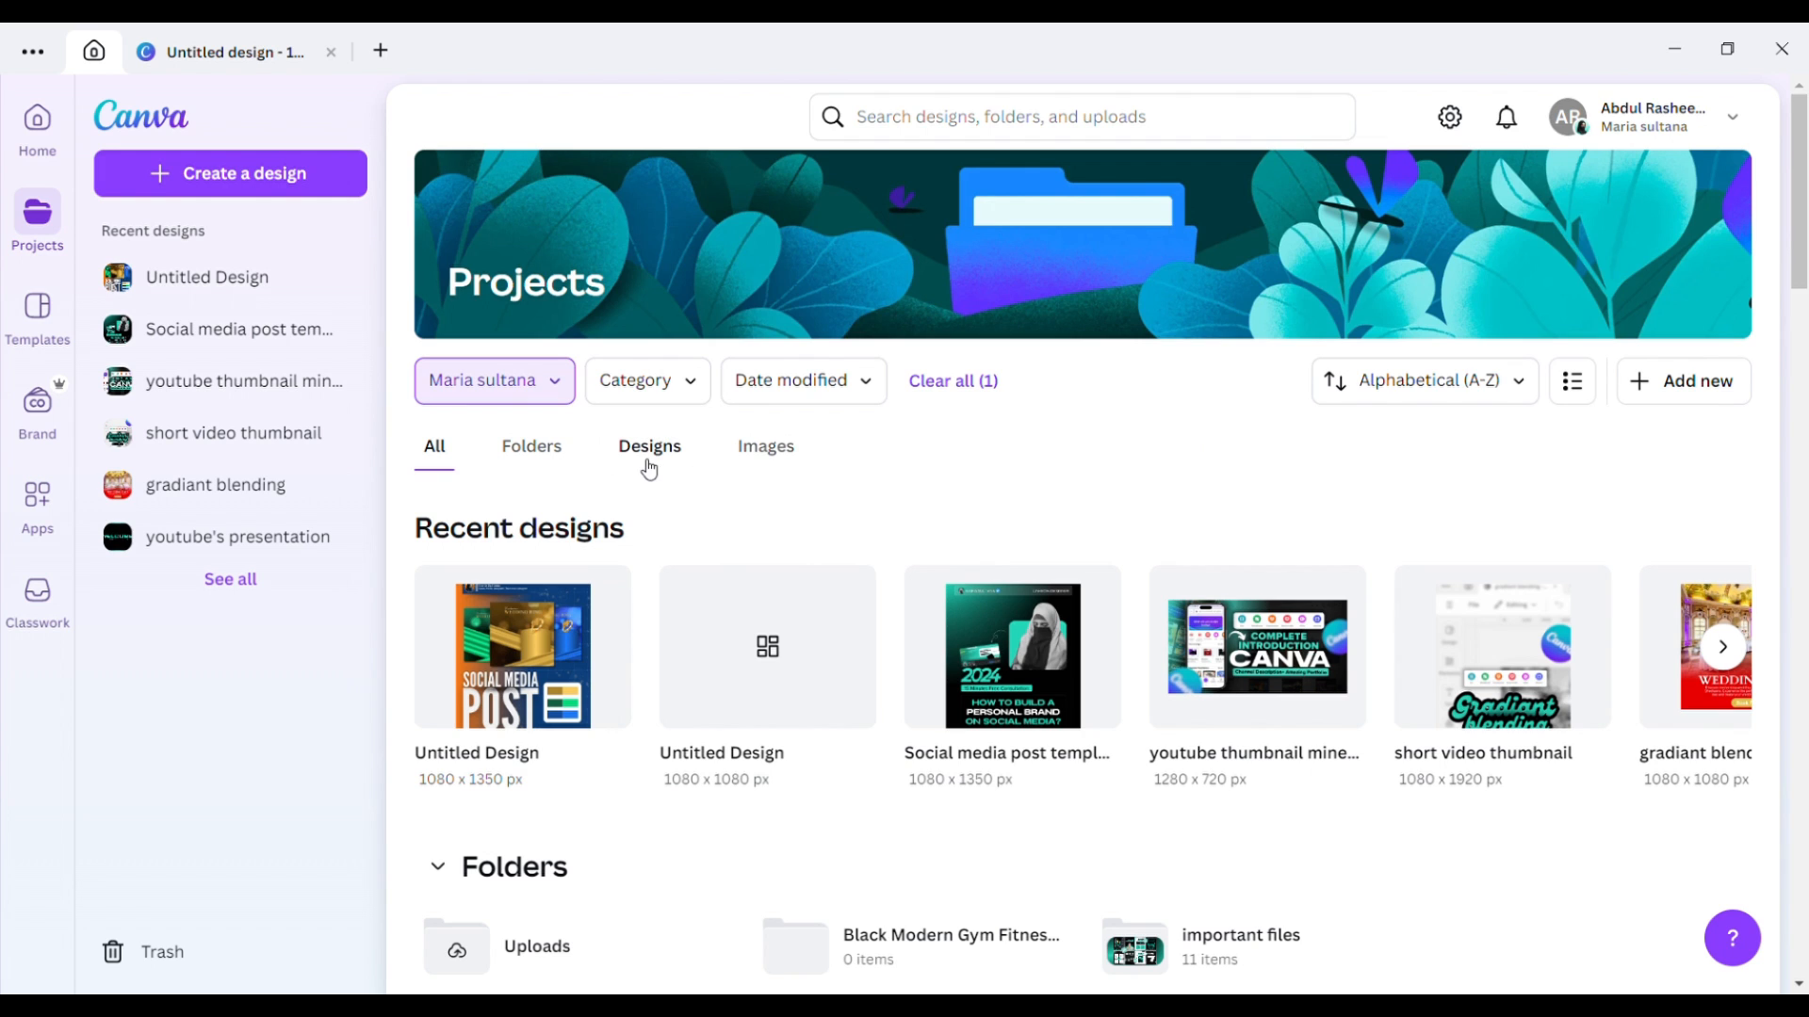
pyautogui.click(702, 394)
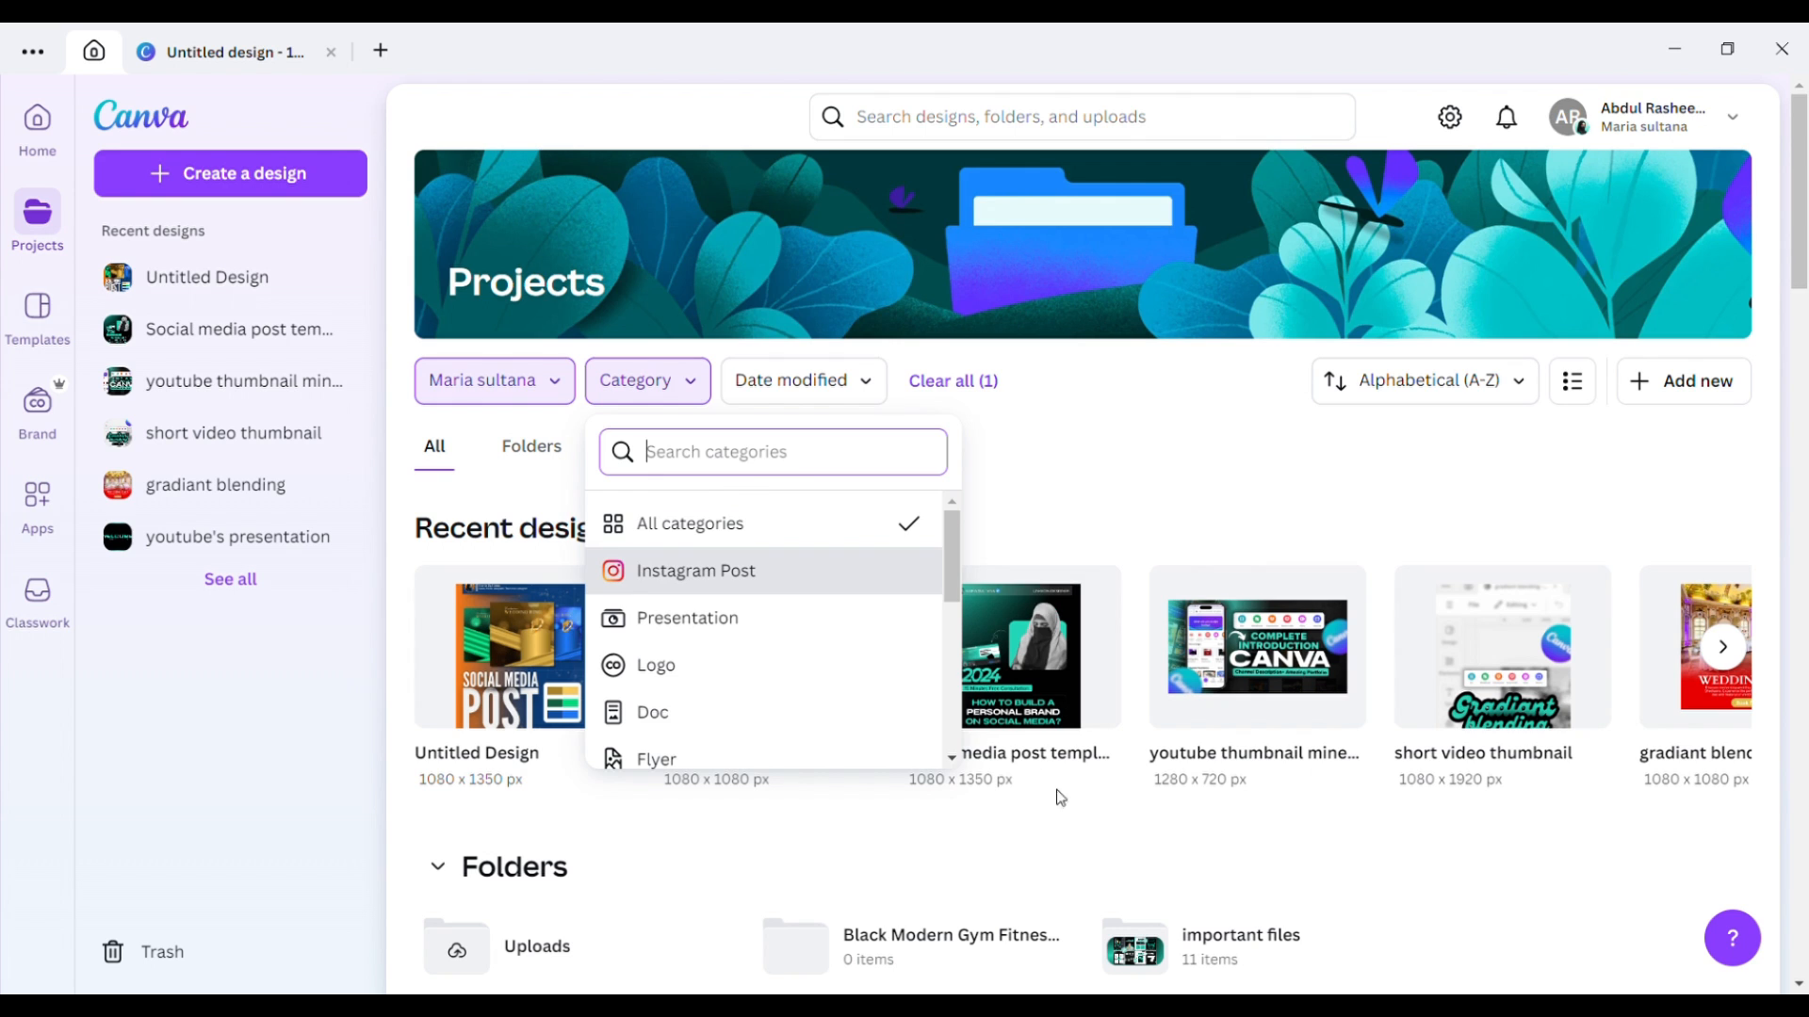
pyautogui.click(864, 385)
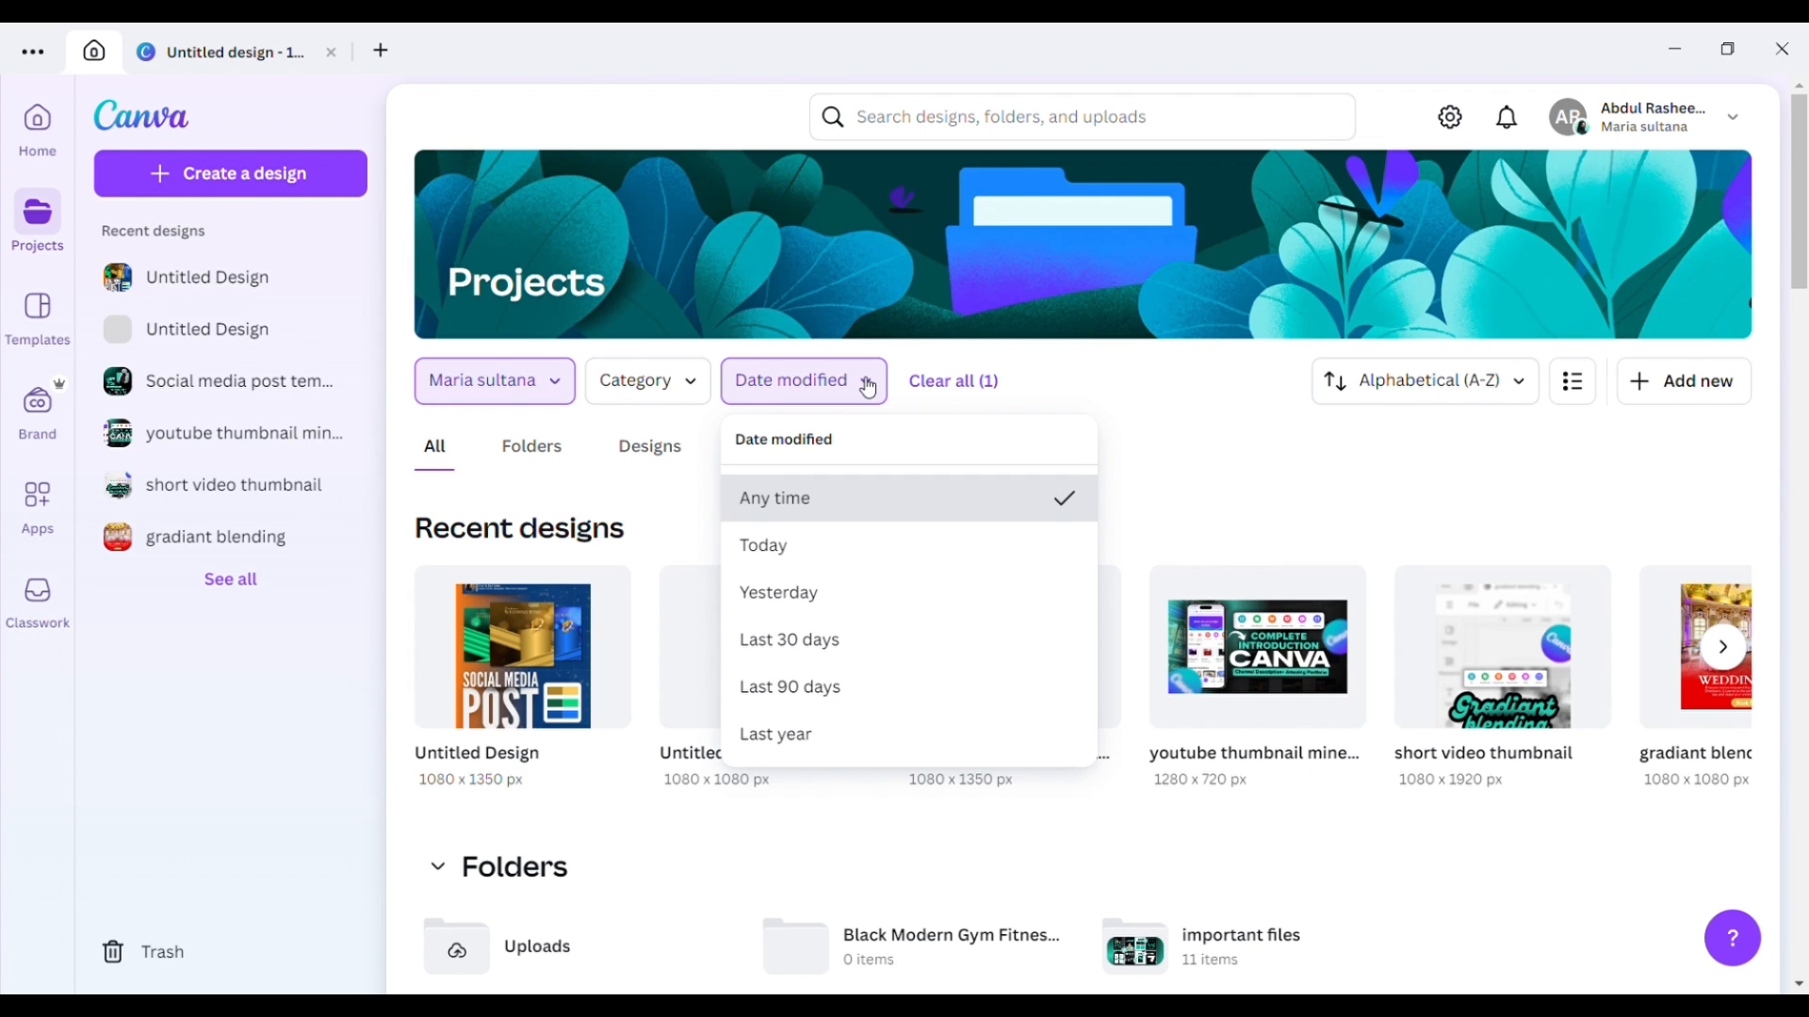
pyautogui.click(695, 394)
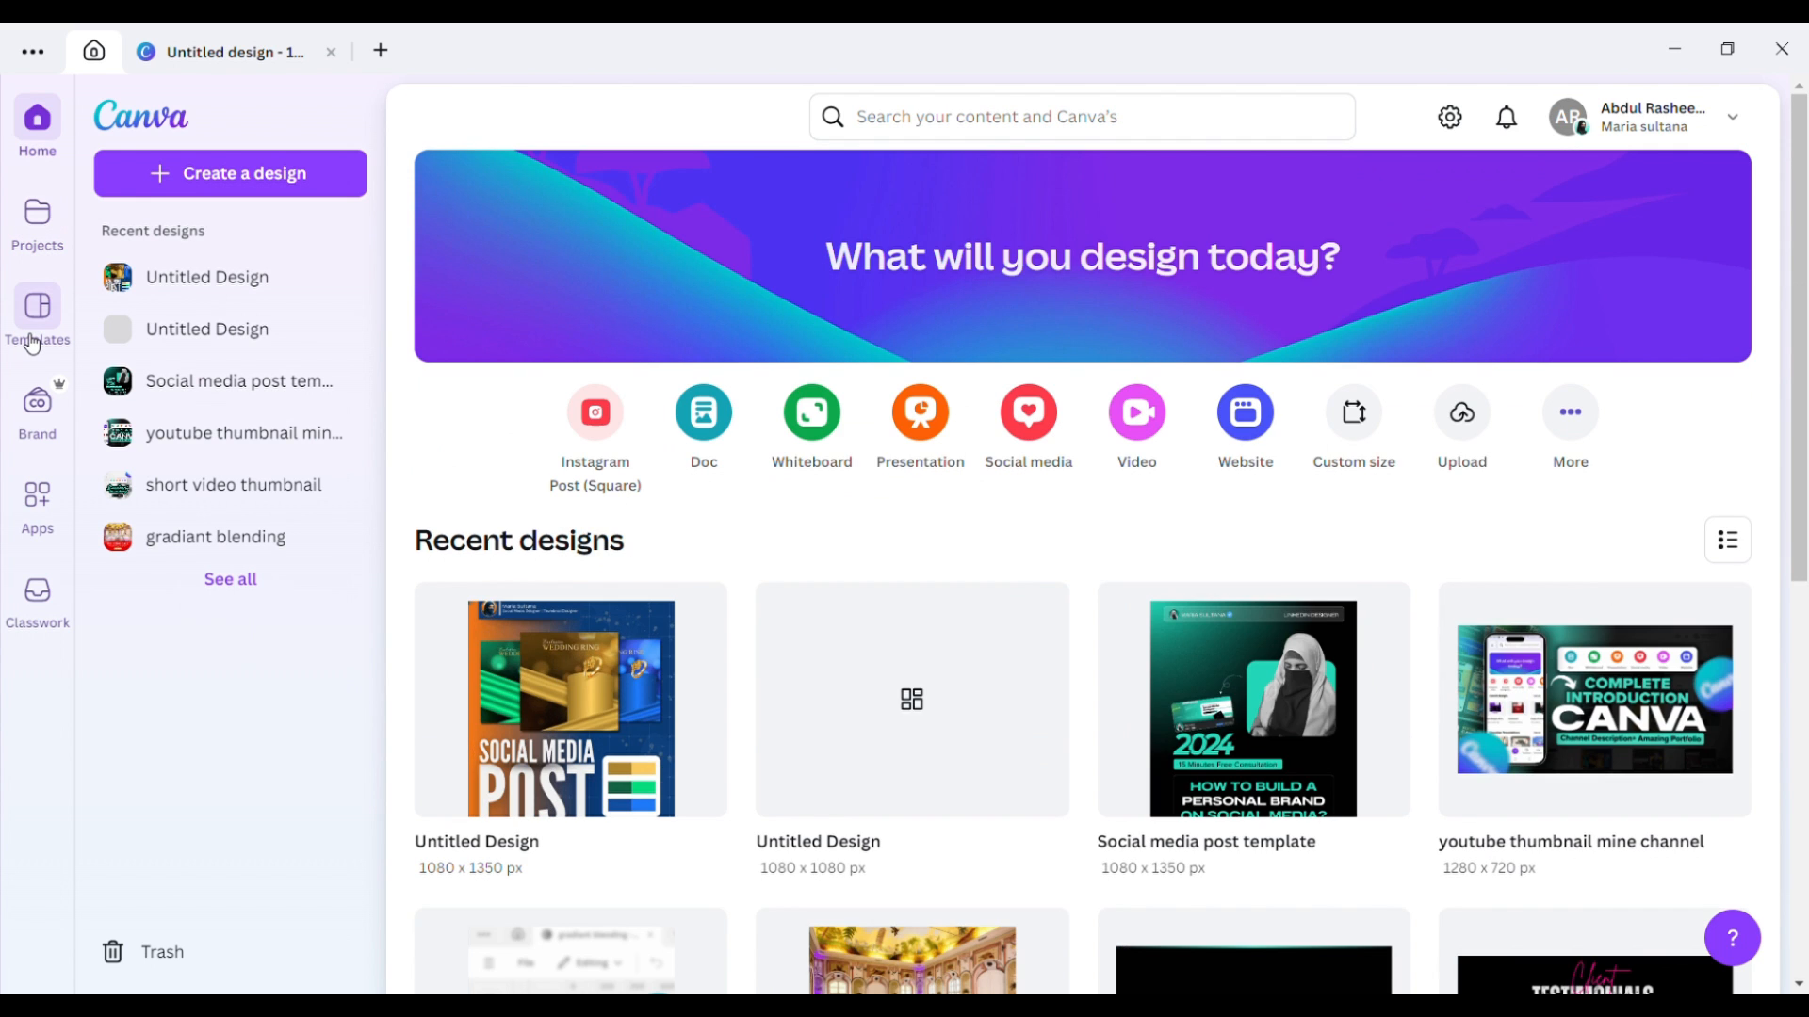
# Open the Templates library and scroll briefly through its template categories.
pyautogui.click(33, 339)
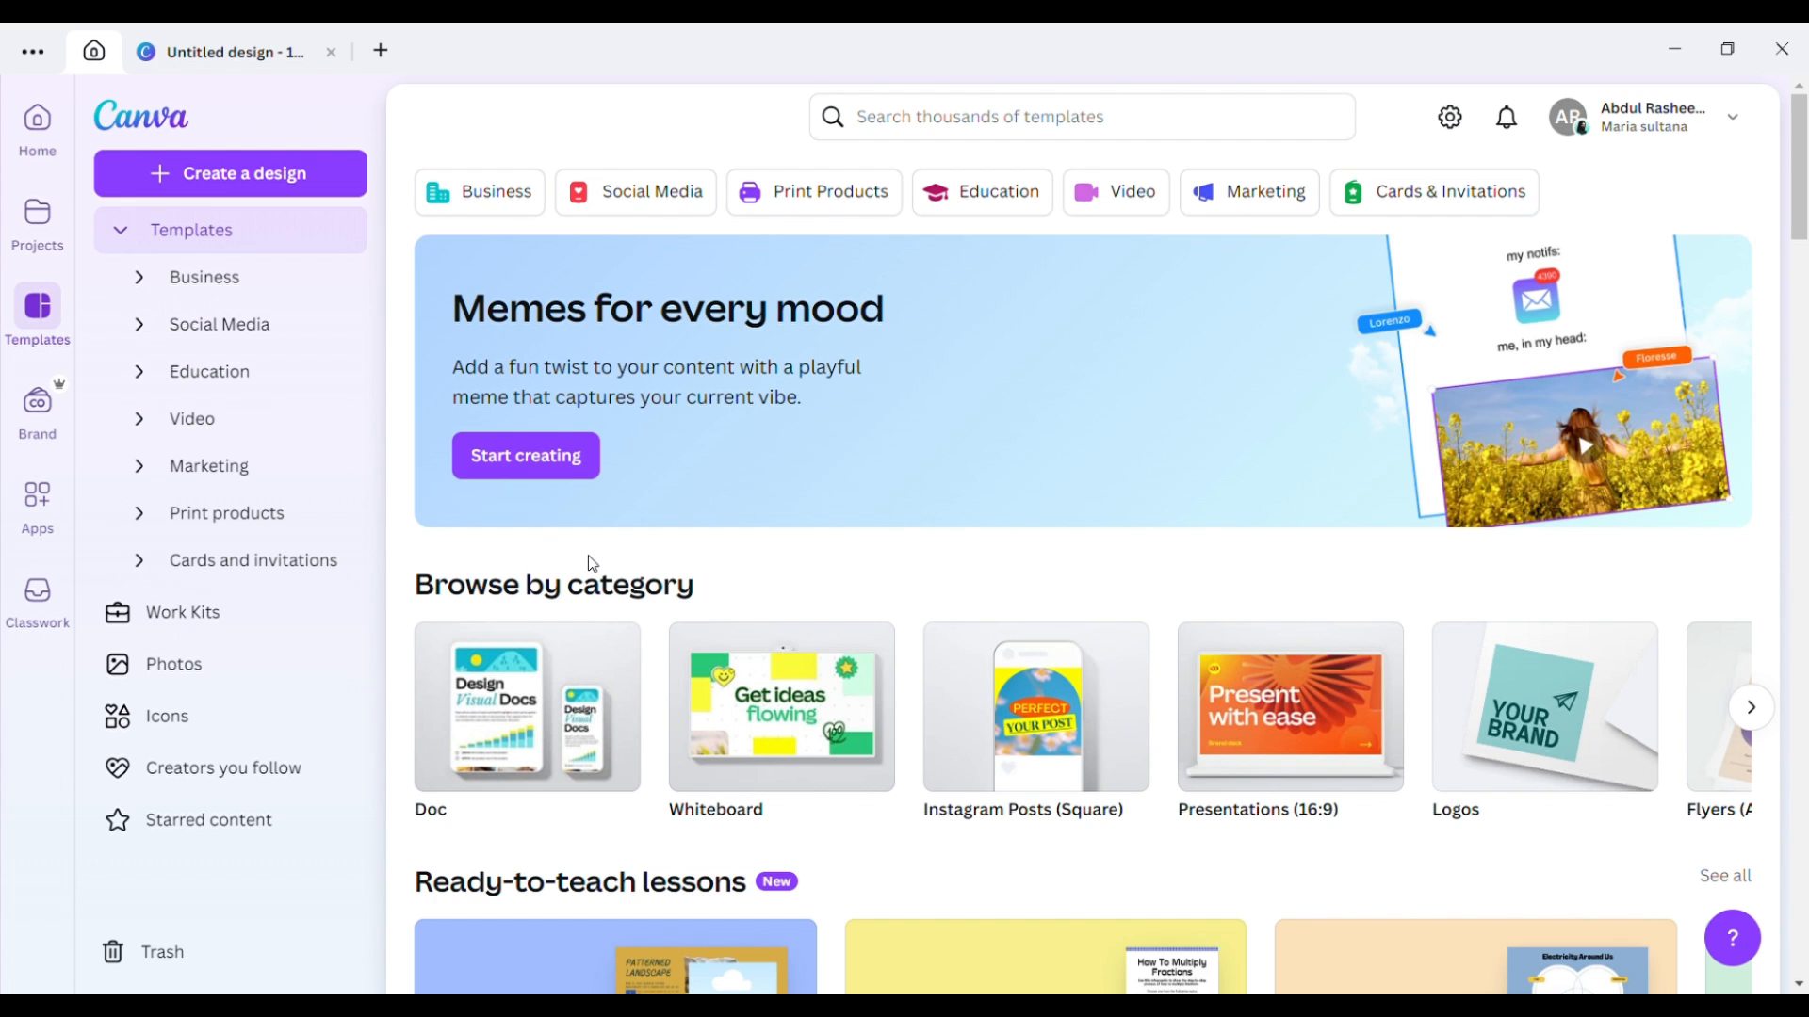
pyautogui.scroll(-1, 591, 562)
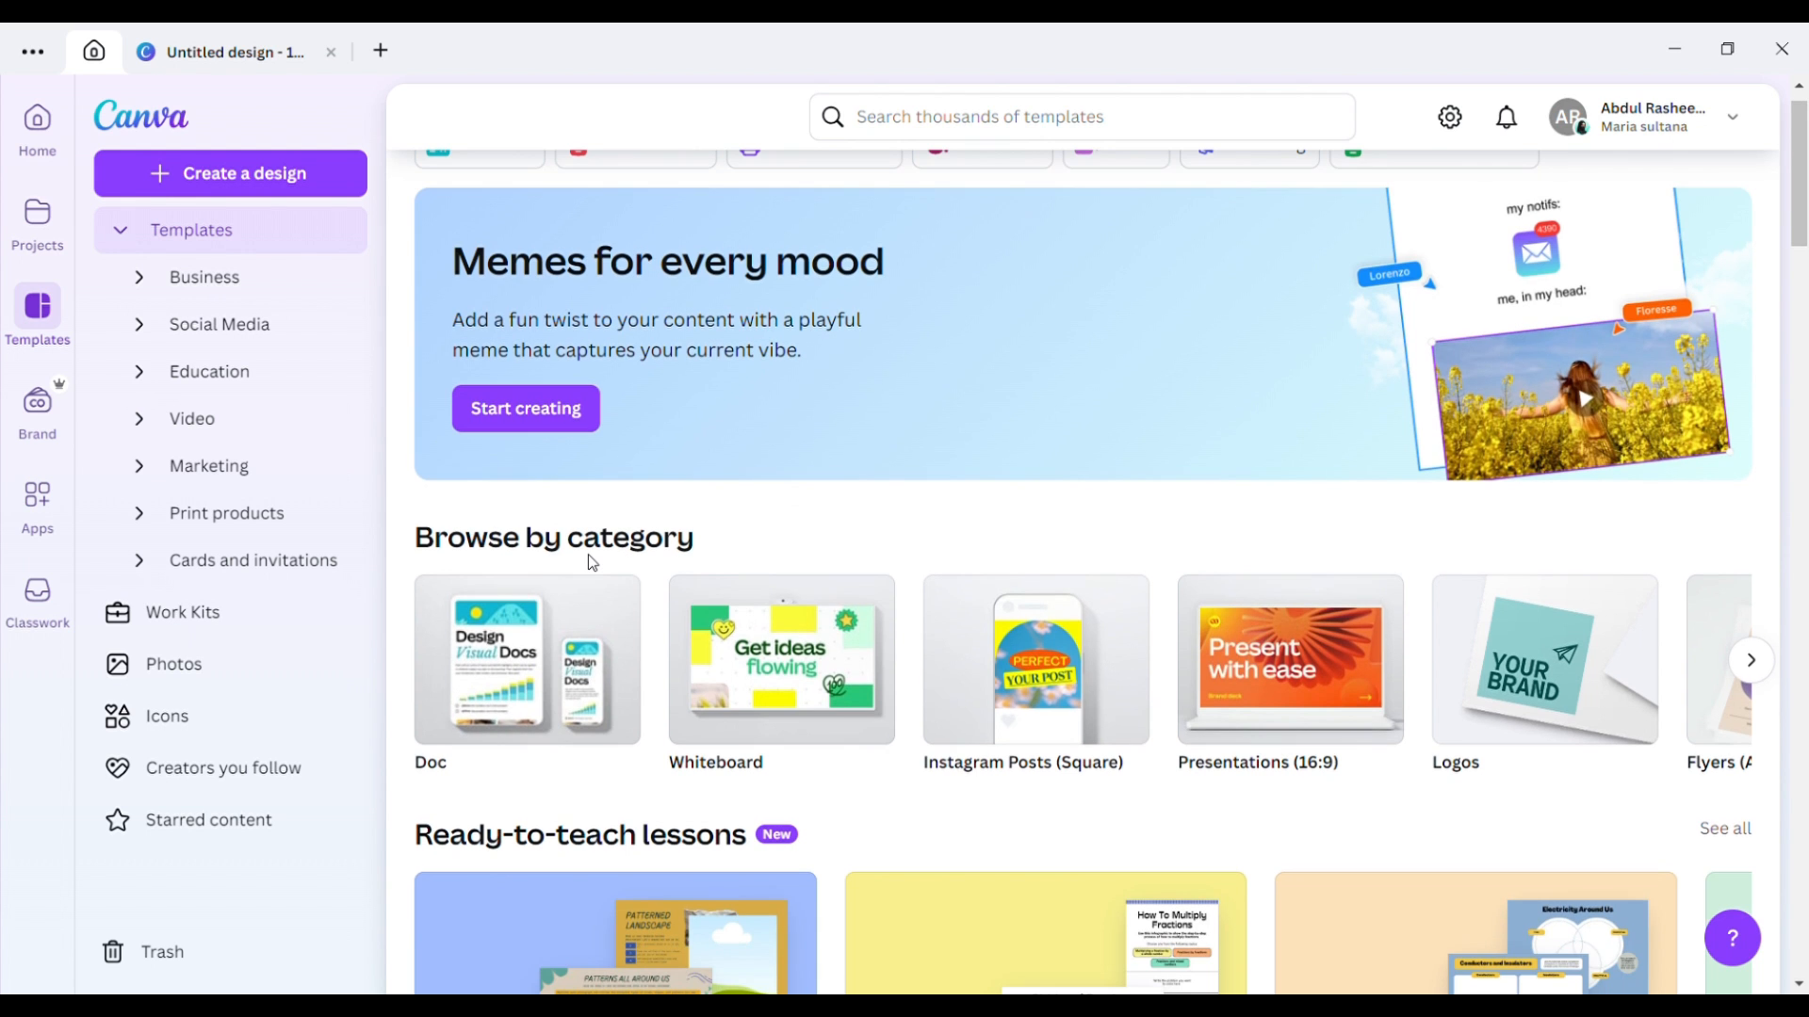
pyautogui.scroll(1, 591, 562)
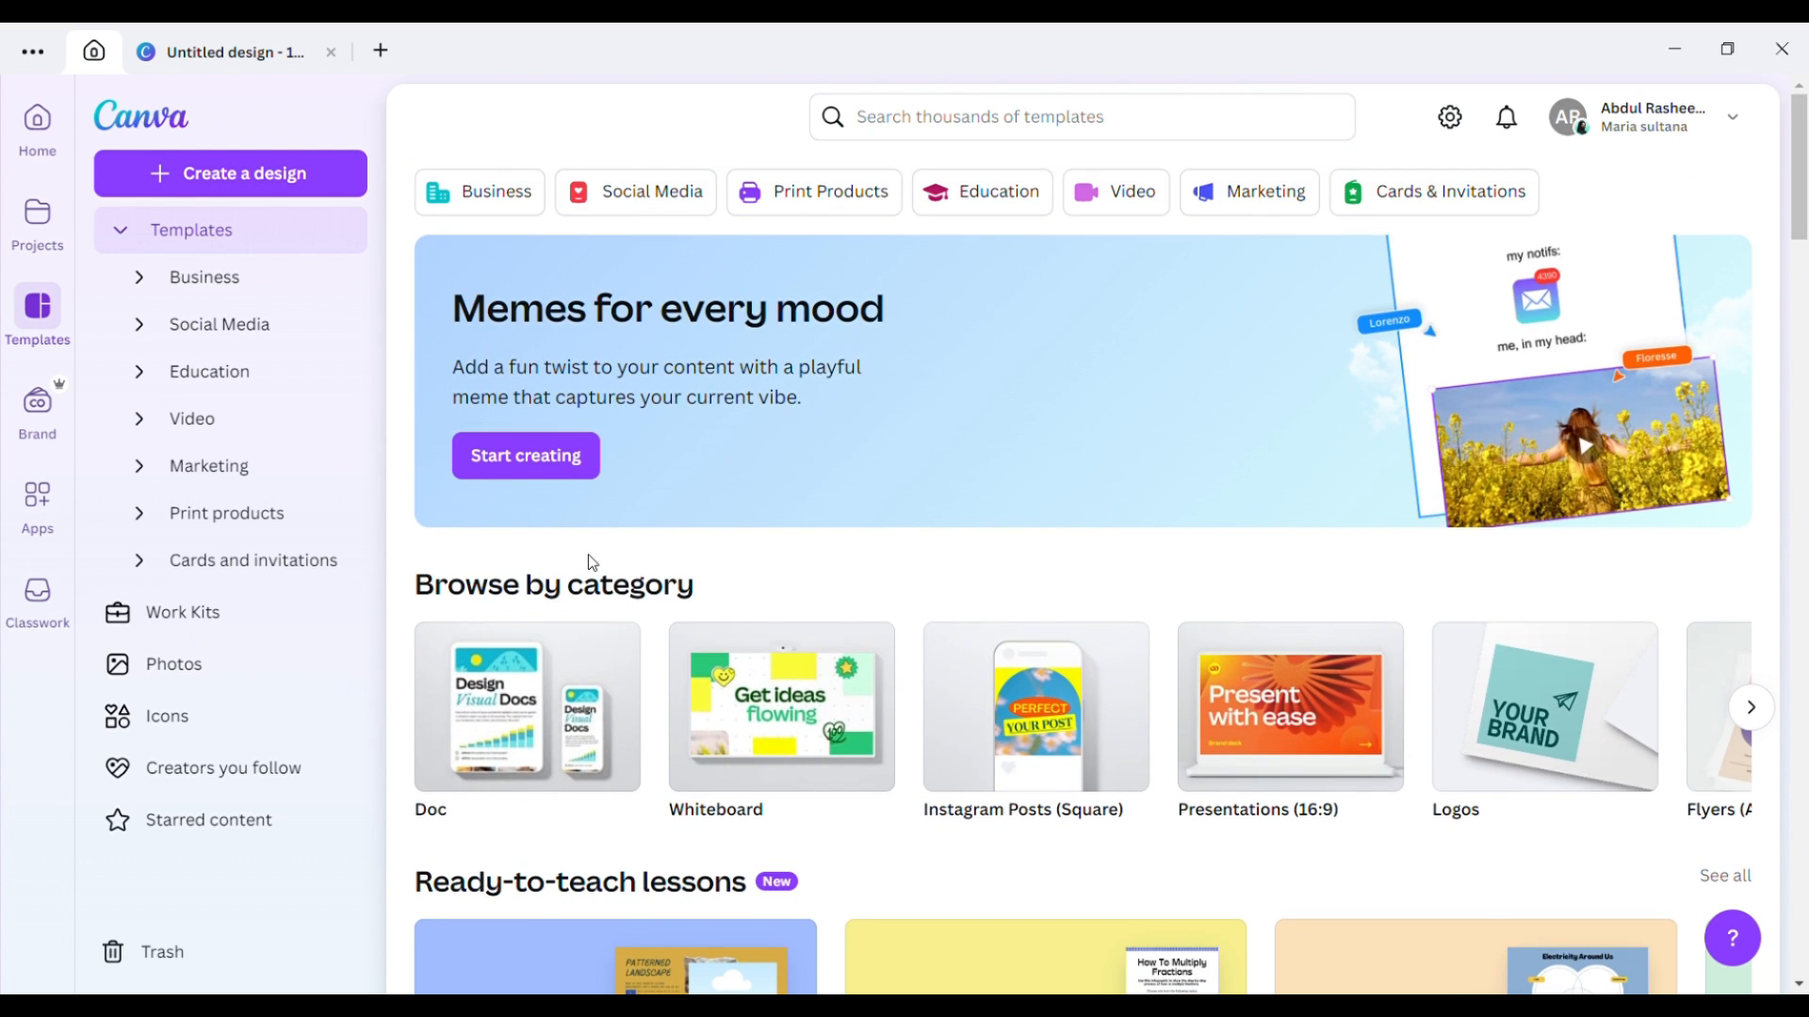
pyautogui.scroll(-1, 591, 563)
pyautogui.scroll(1, 592, 562)
pyautogui.scroll(-1, 592, 562)
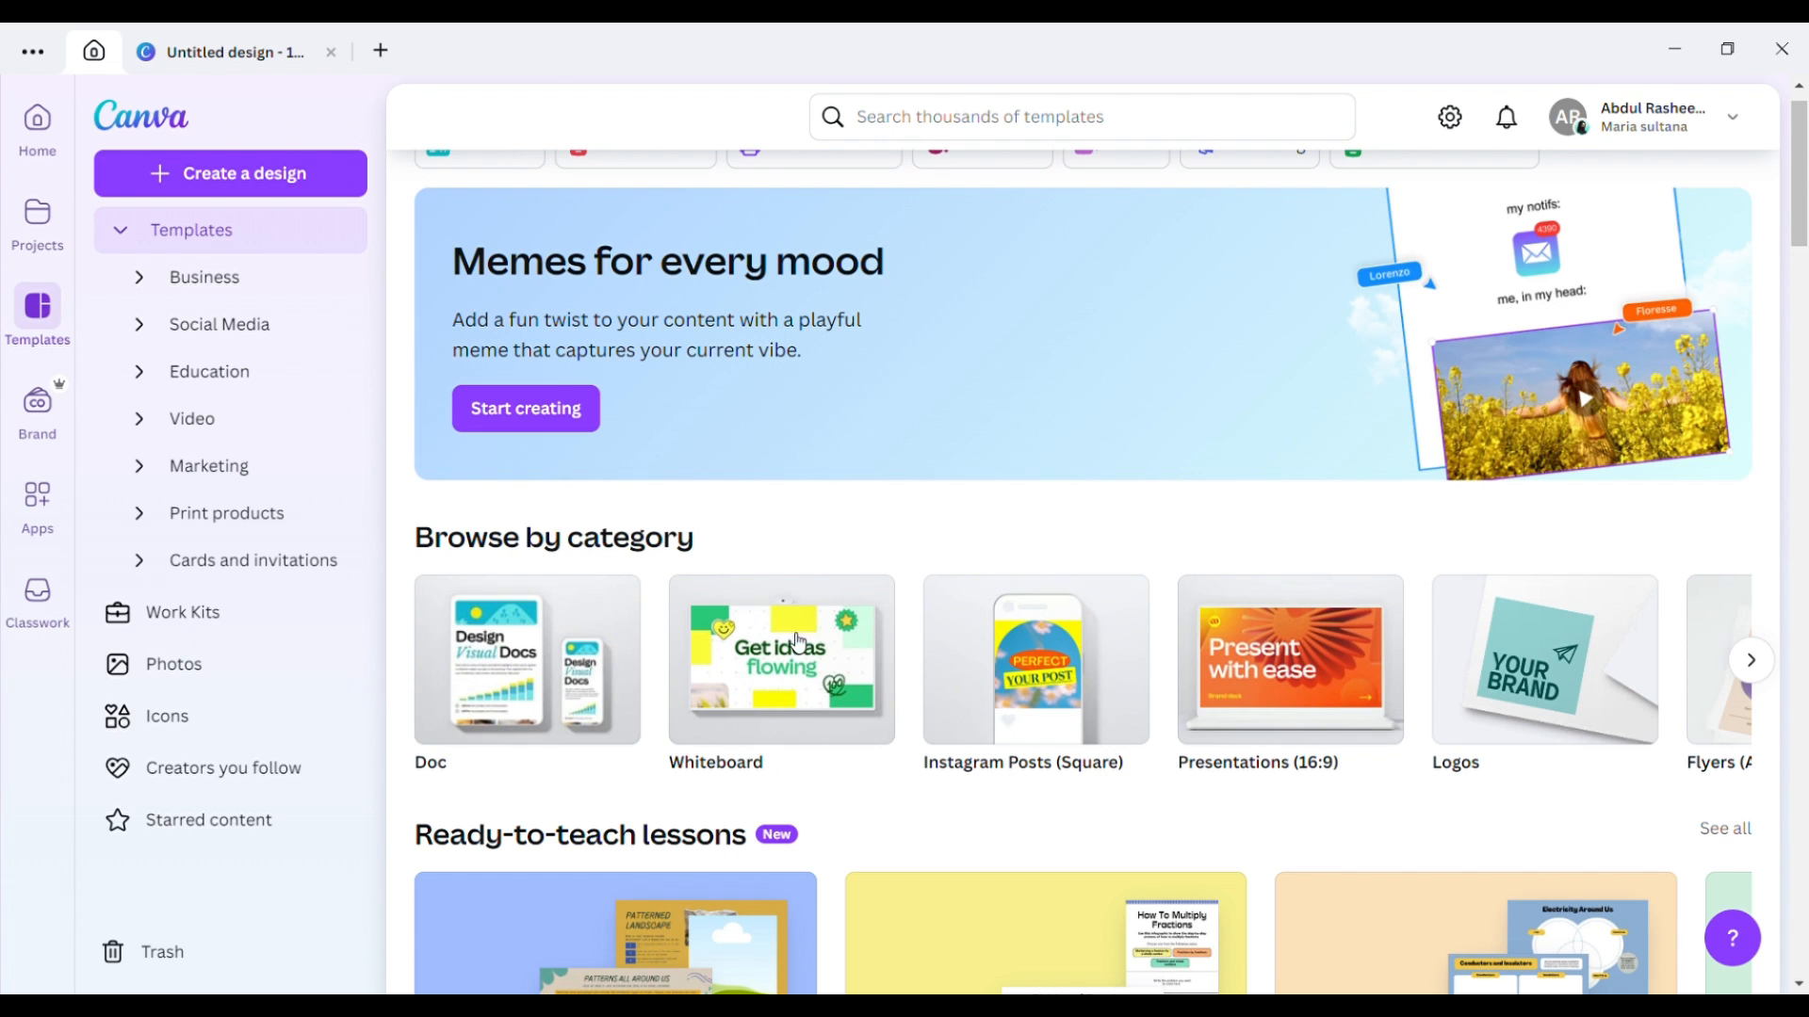
# Search templates for 'instagram poist' and scroll through the roughly 10,000 results.
pyautogui.click(976, 118)
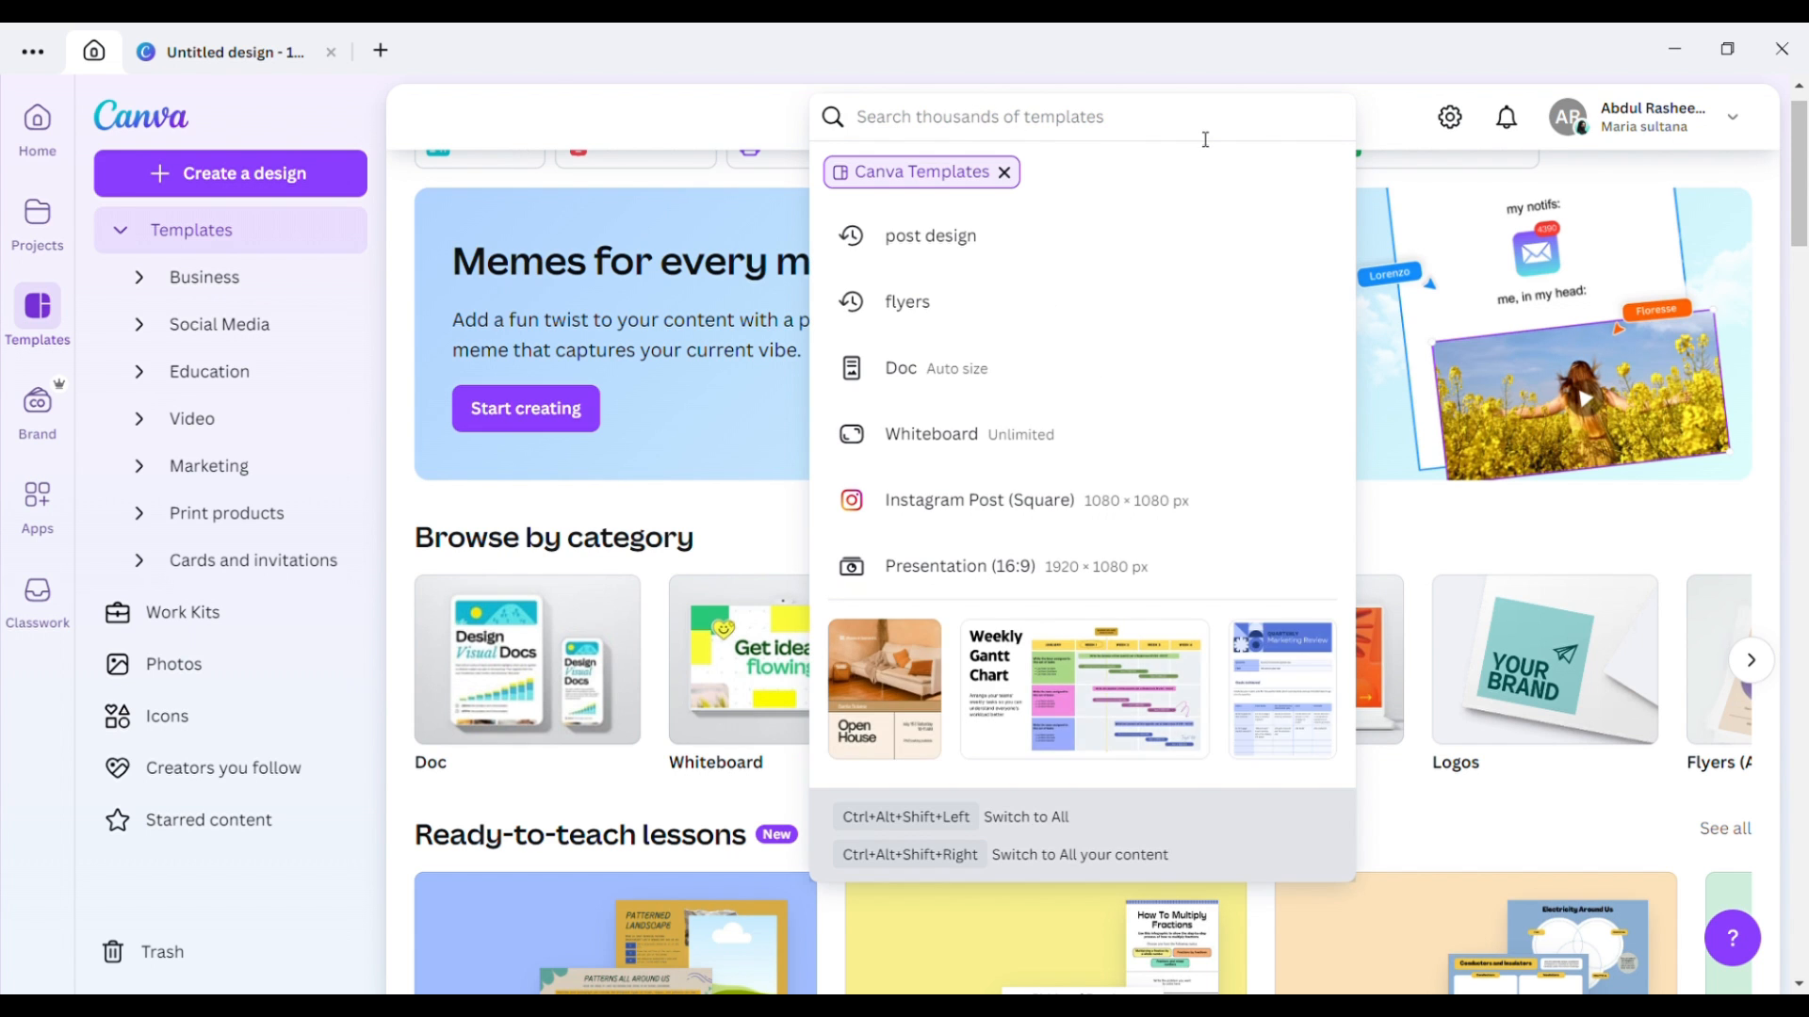
pyautogui.write('instagram poist')
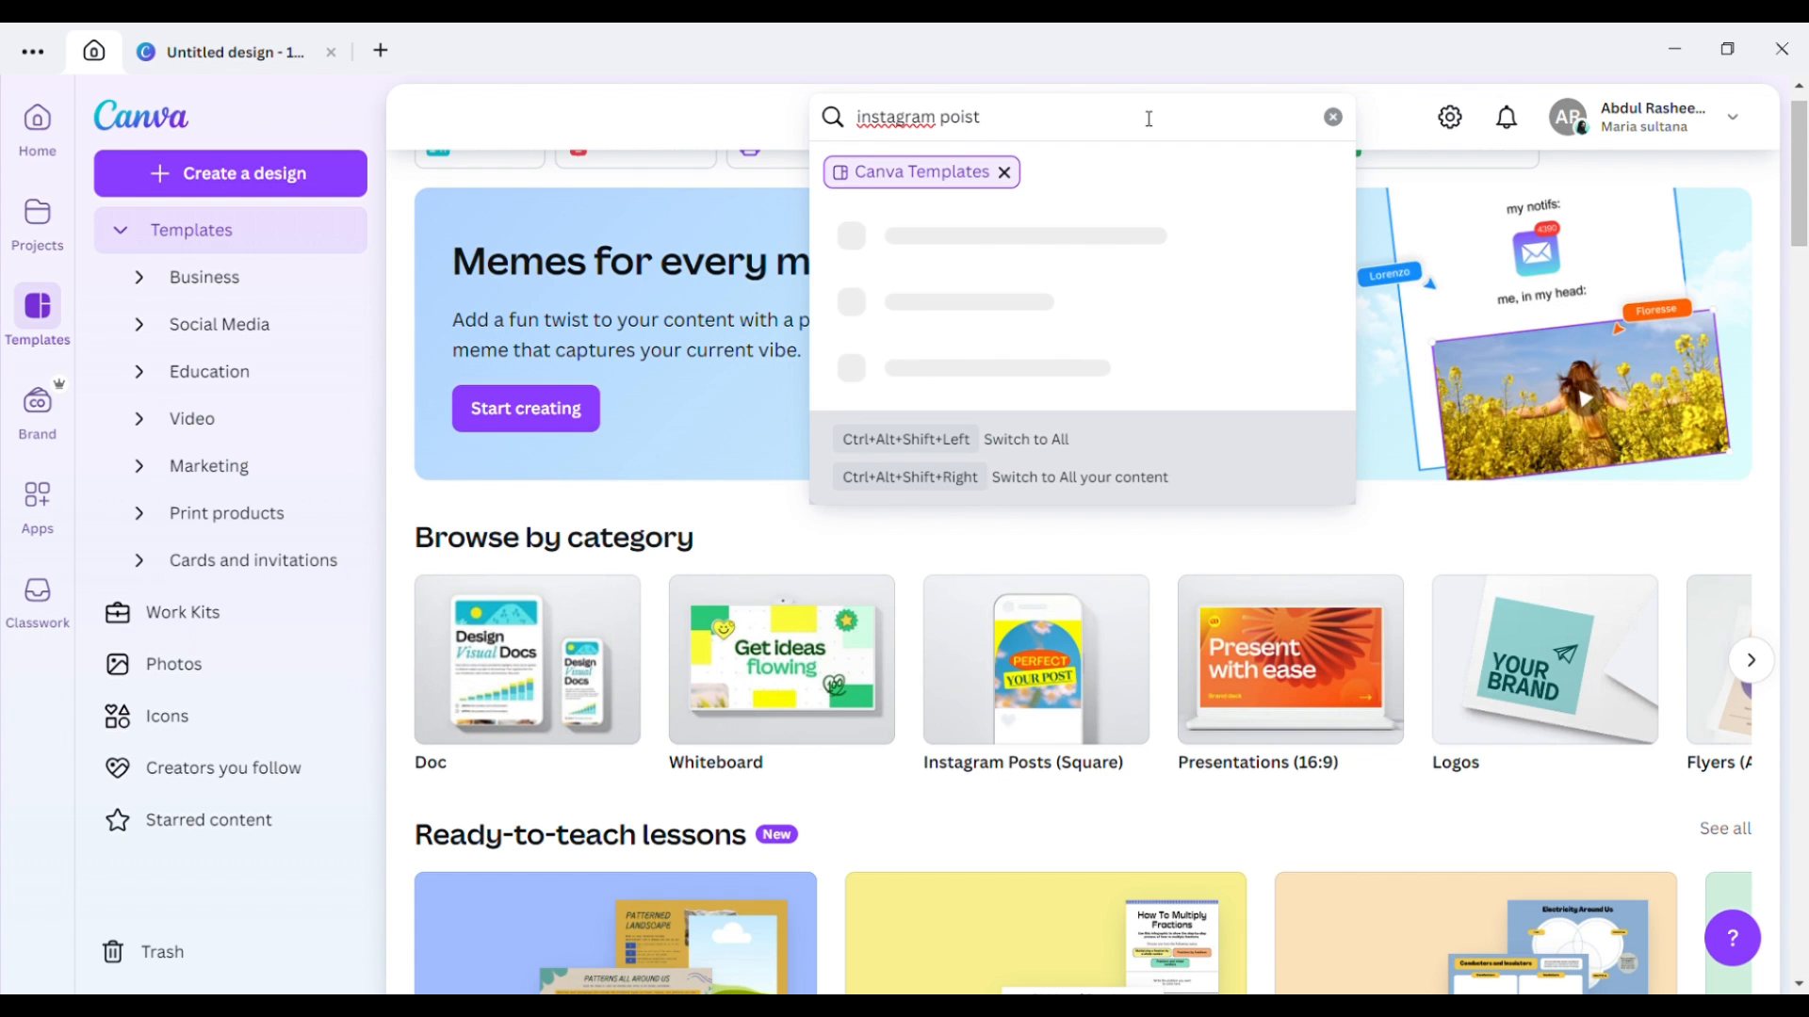
pyautogui.press('Return')
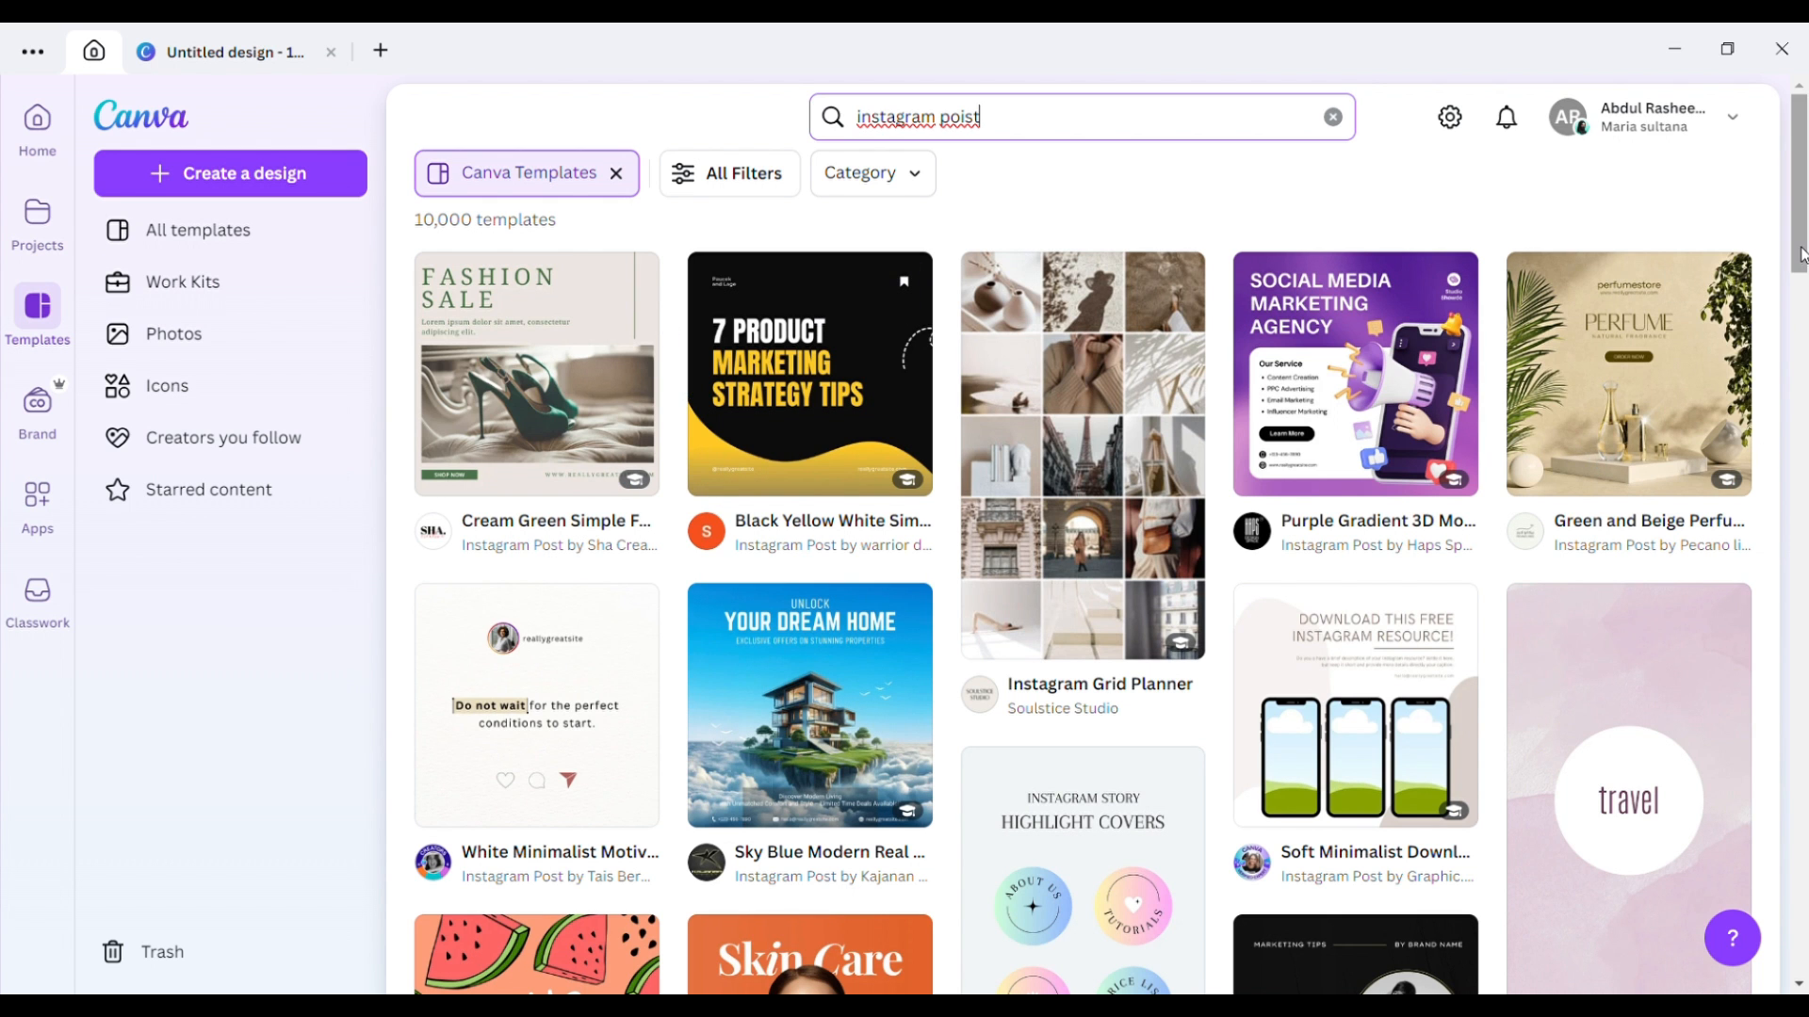
pyautogui.moveTo(1795, 269); pyautogui.dragTo(1798, 900)
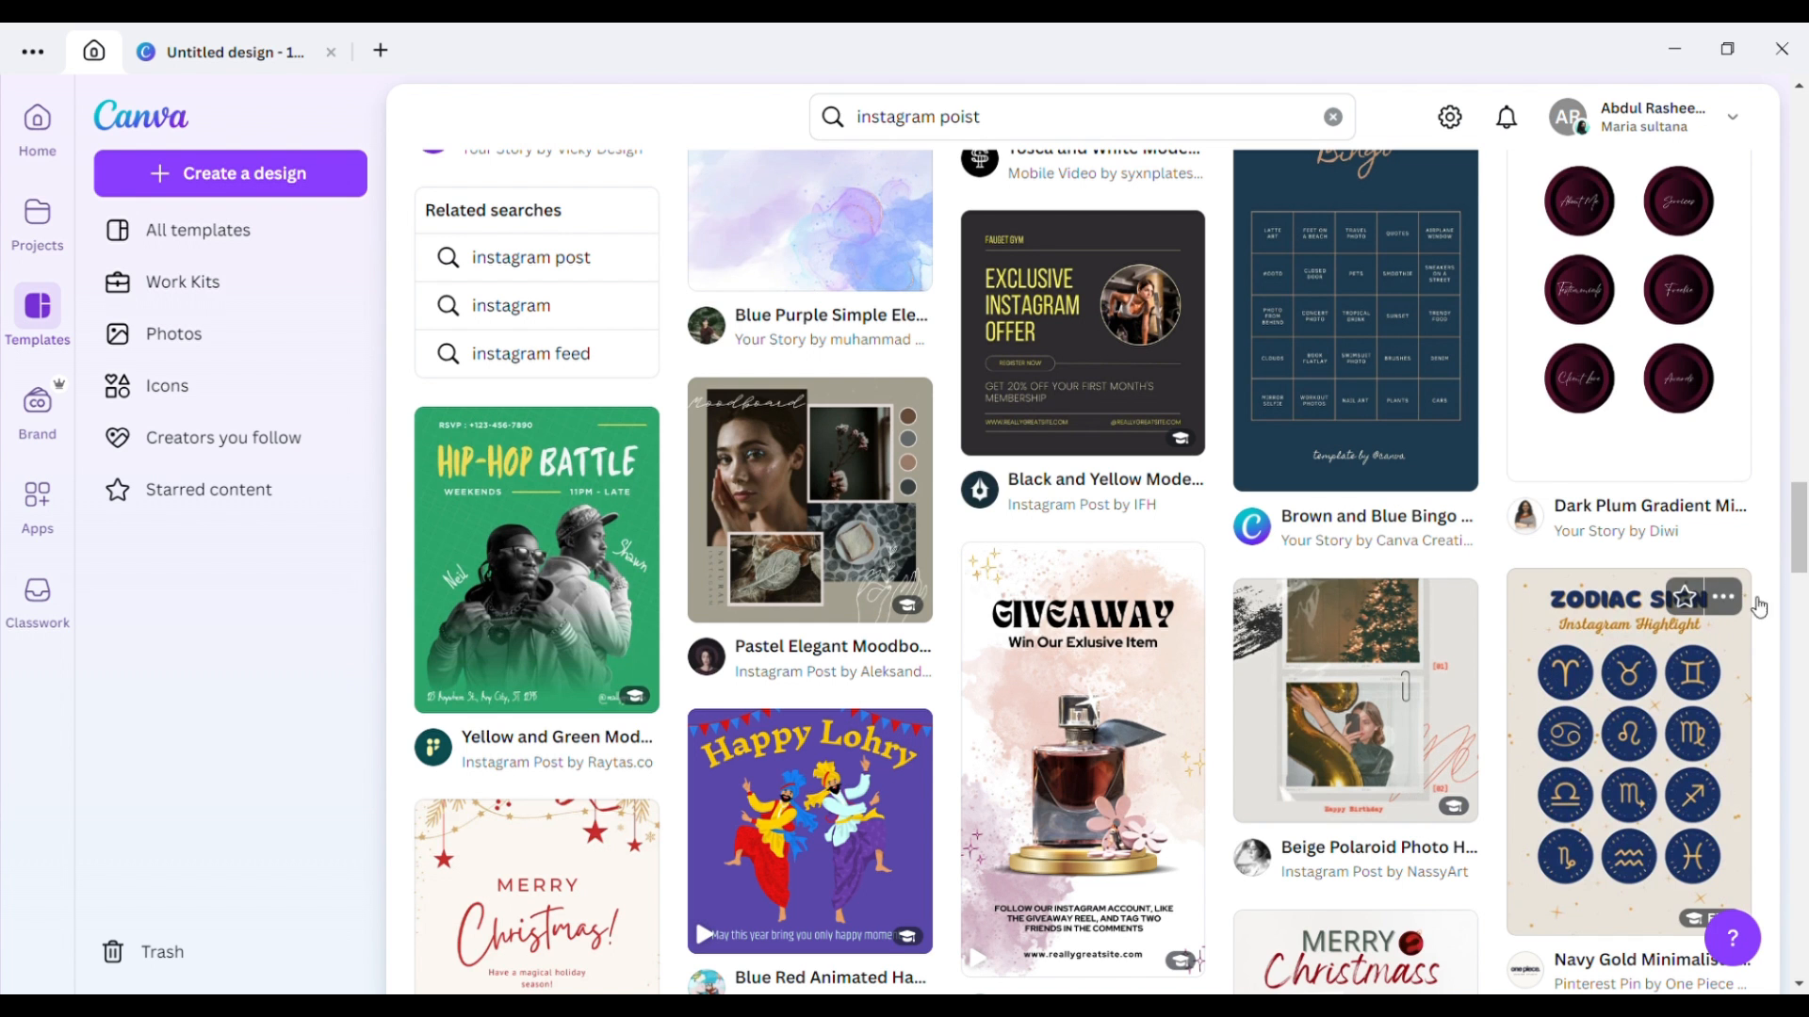
pyautogui.scroll(-3, 1804, 650)
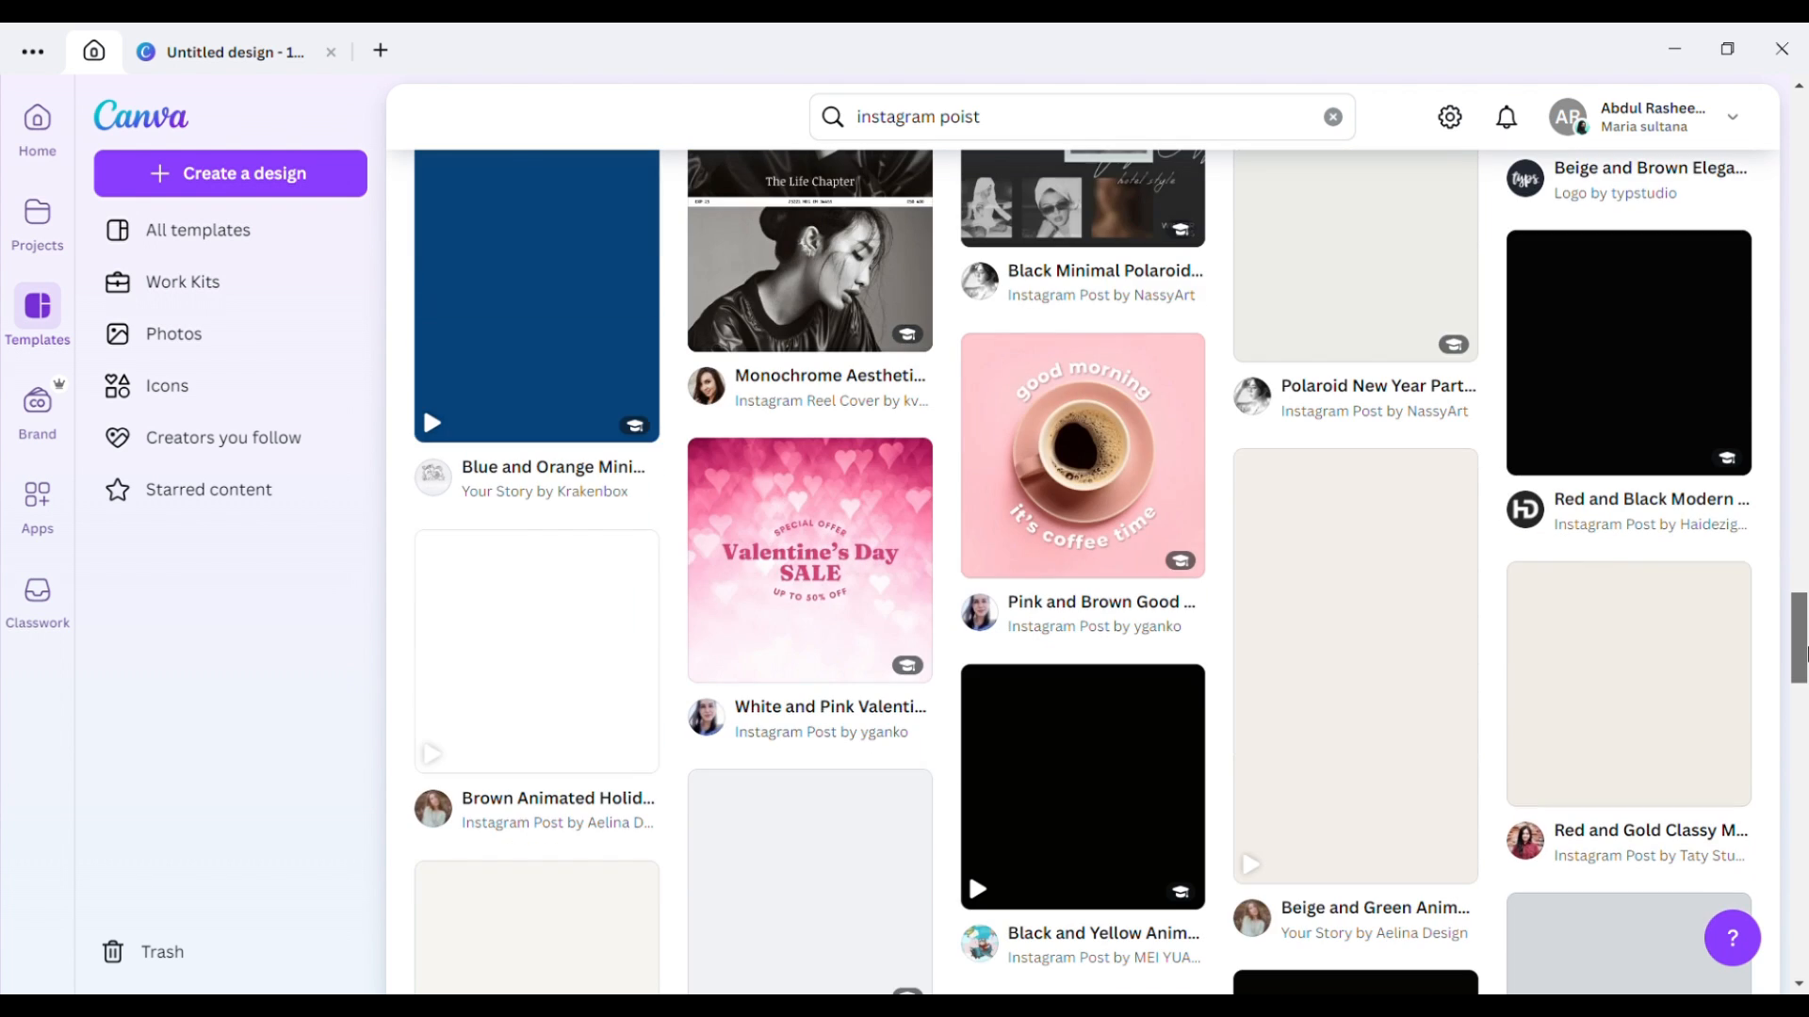
pyautogui.scroll(4, 1804, 623)
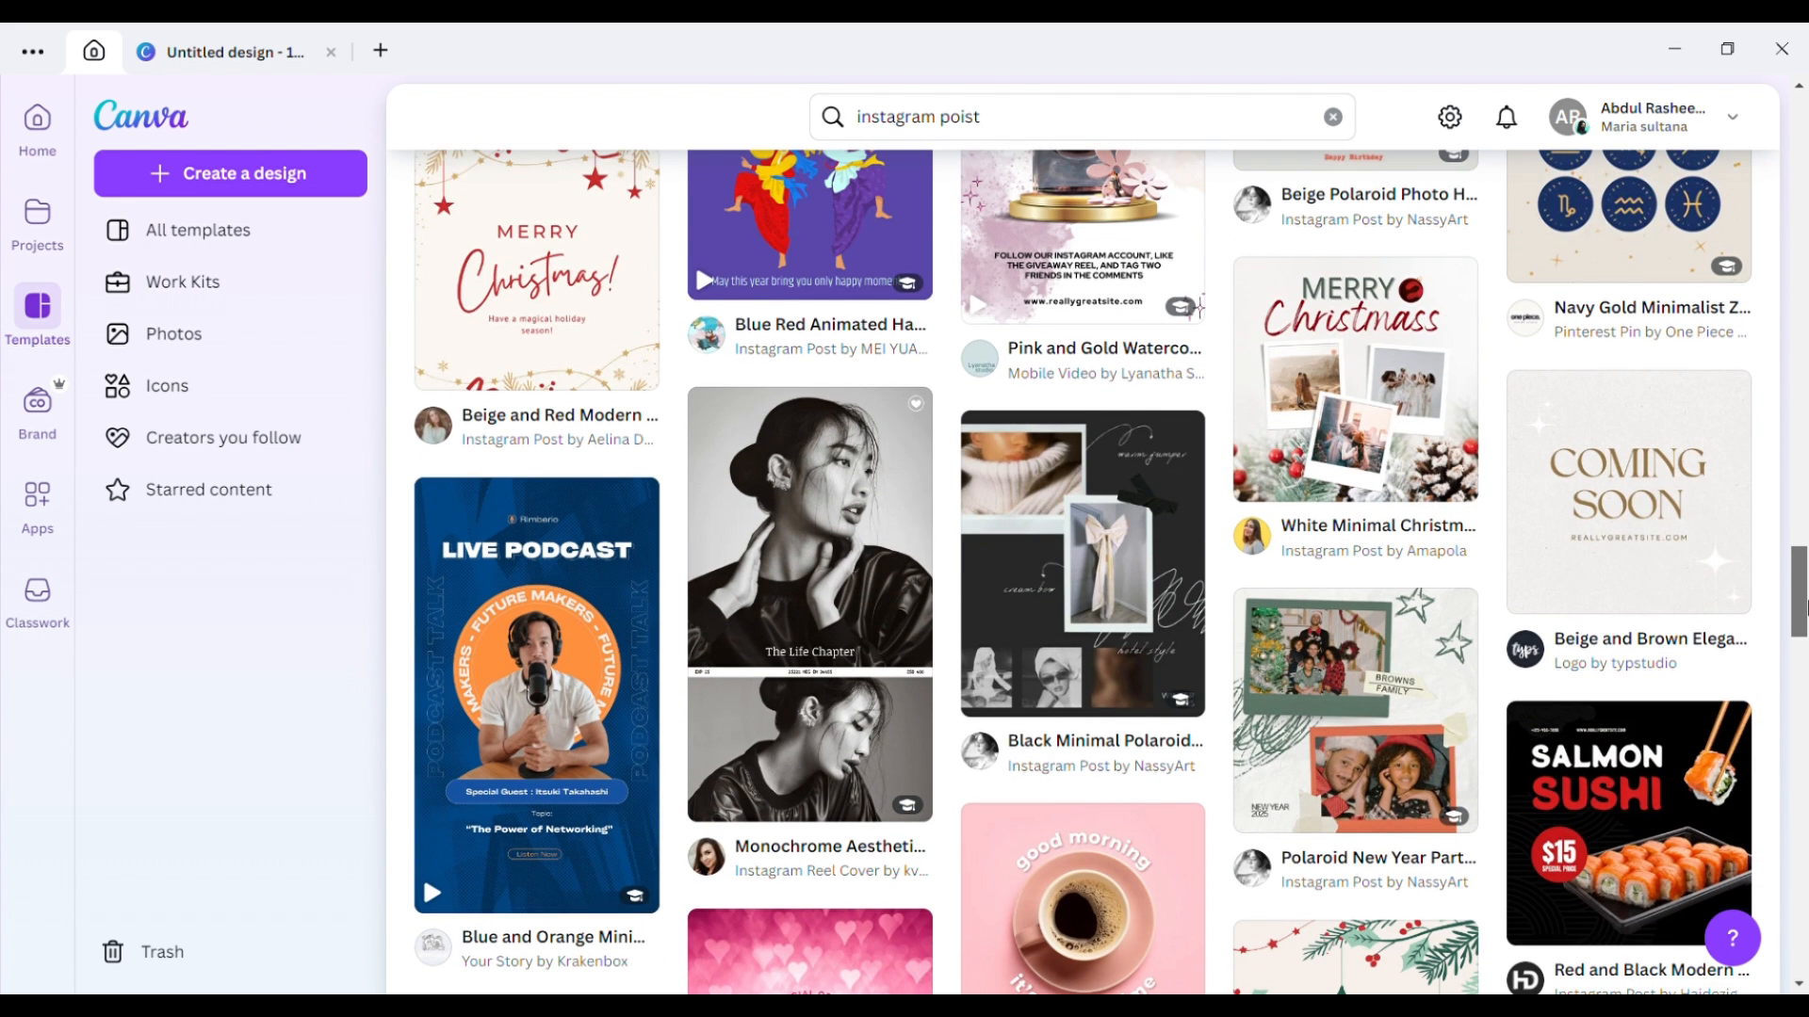
pyautogui.scroll(-4, 1802, 608)
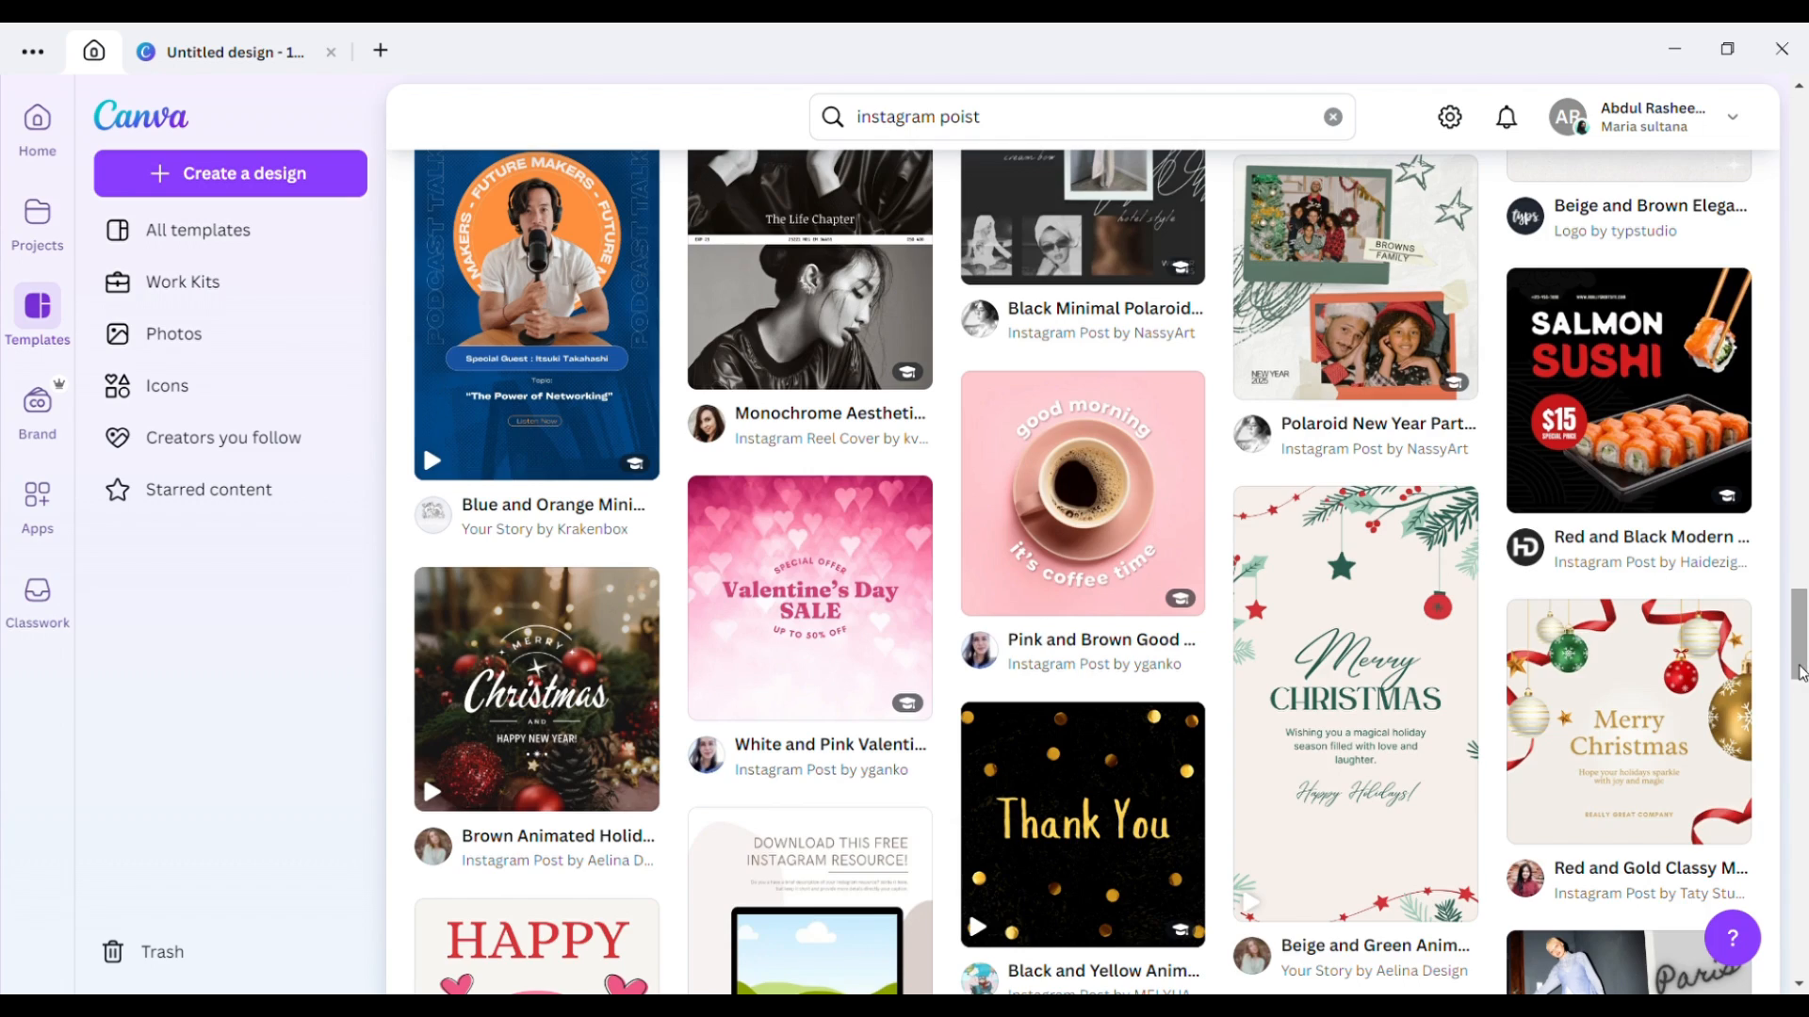
pyautogui.moveTo(1801, 672); pyautogui.dragTo(1793, 118)
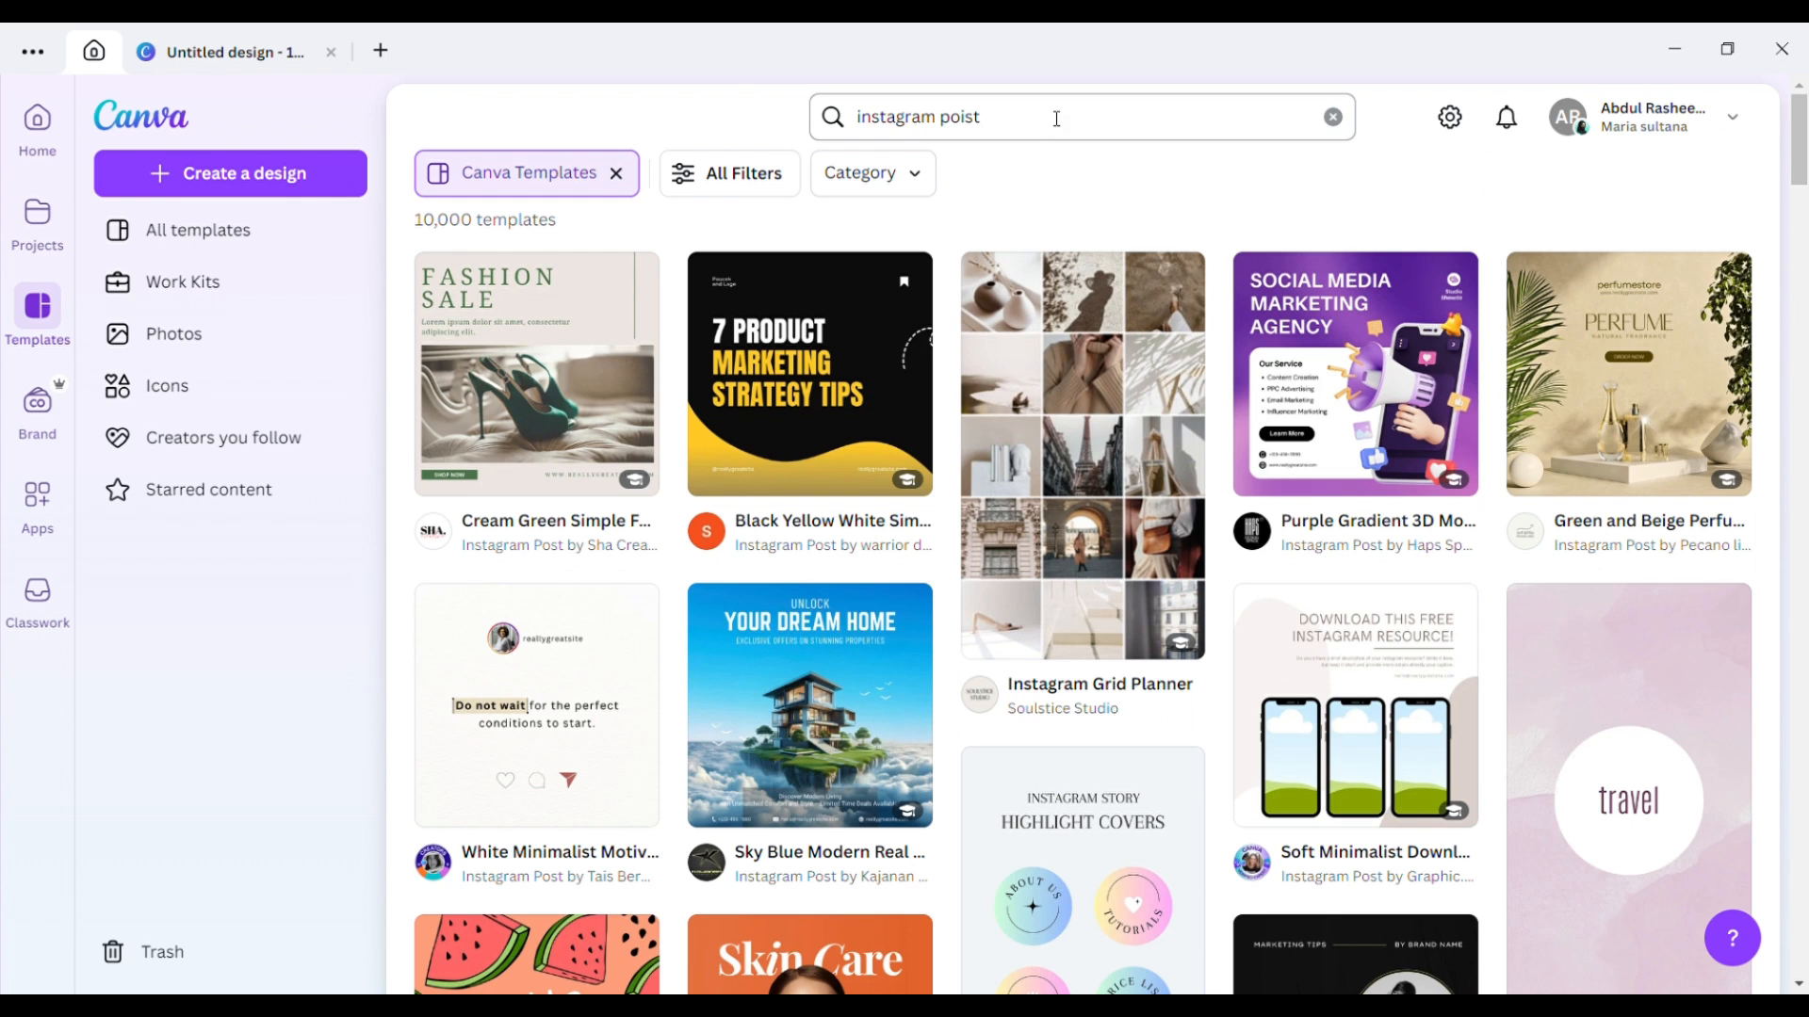
# Correct the template search to 'instagram post food' and run it.
pyautogui.click(1065, 114)
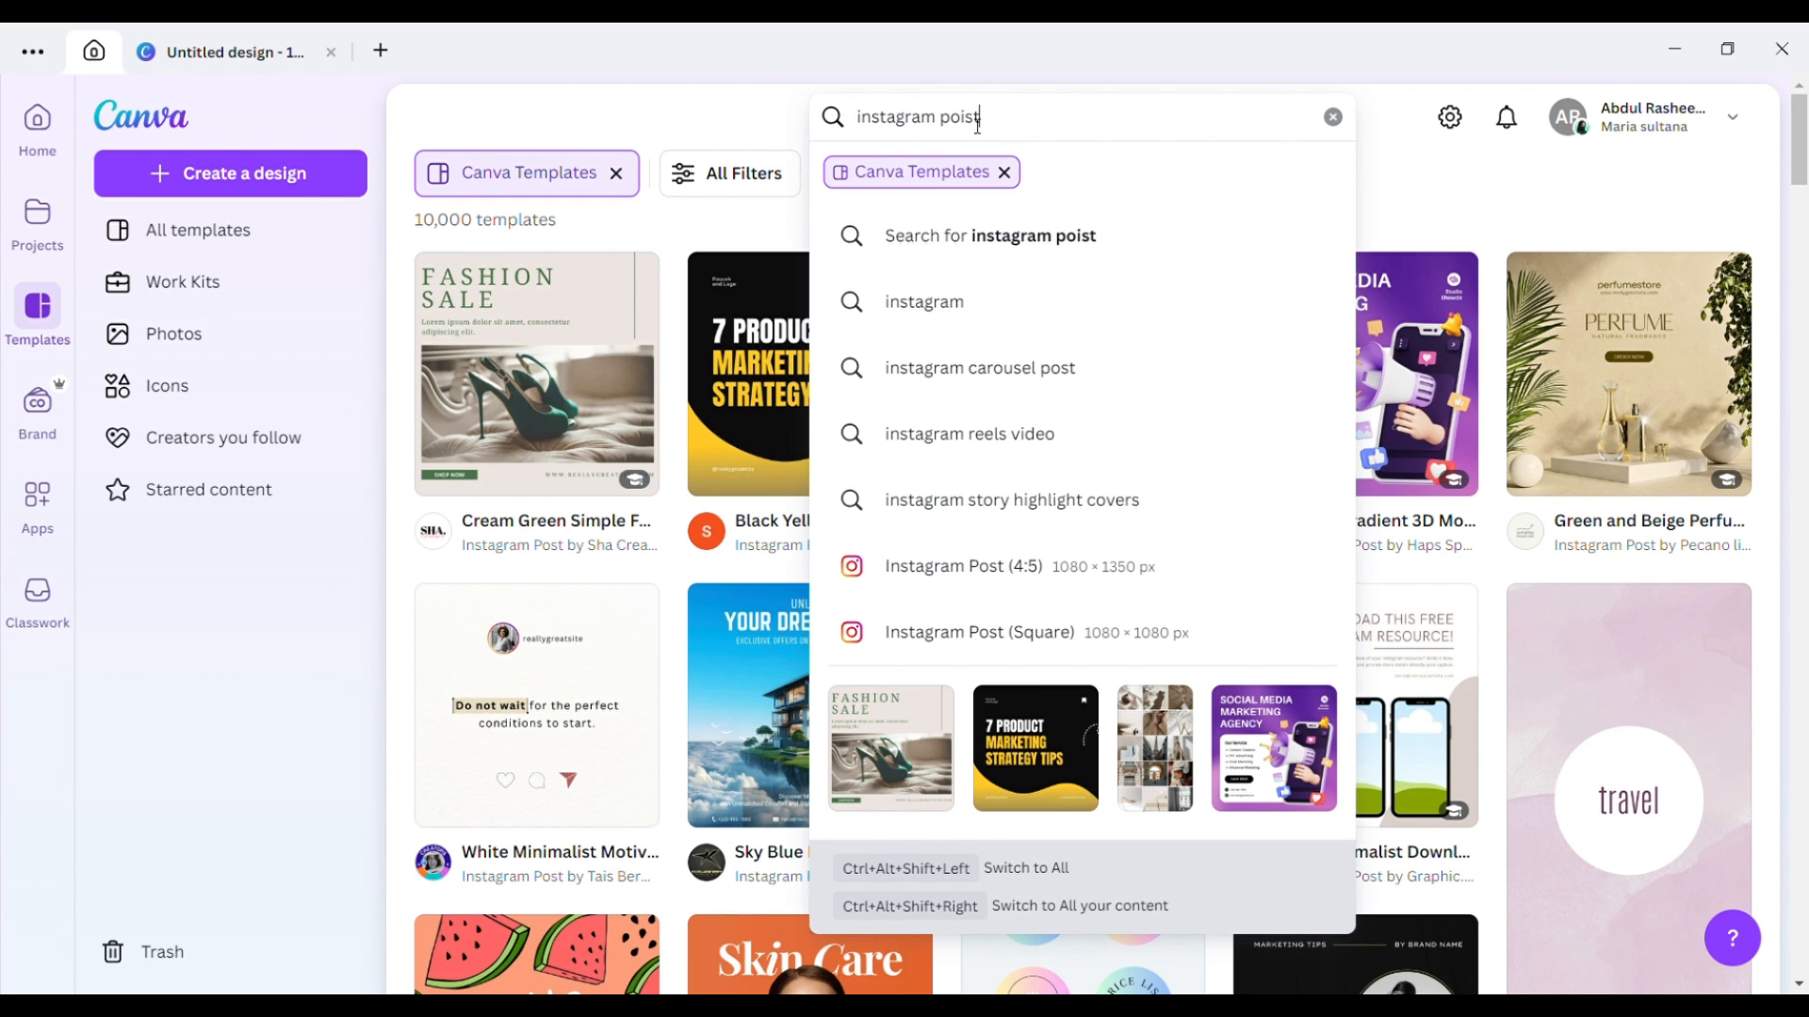
pyautogui.click(966, 121)
pyautogui.press('BackSpace')
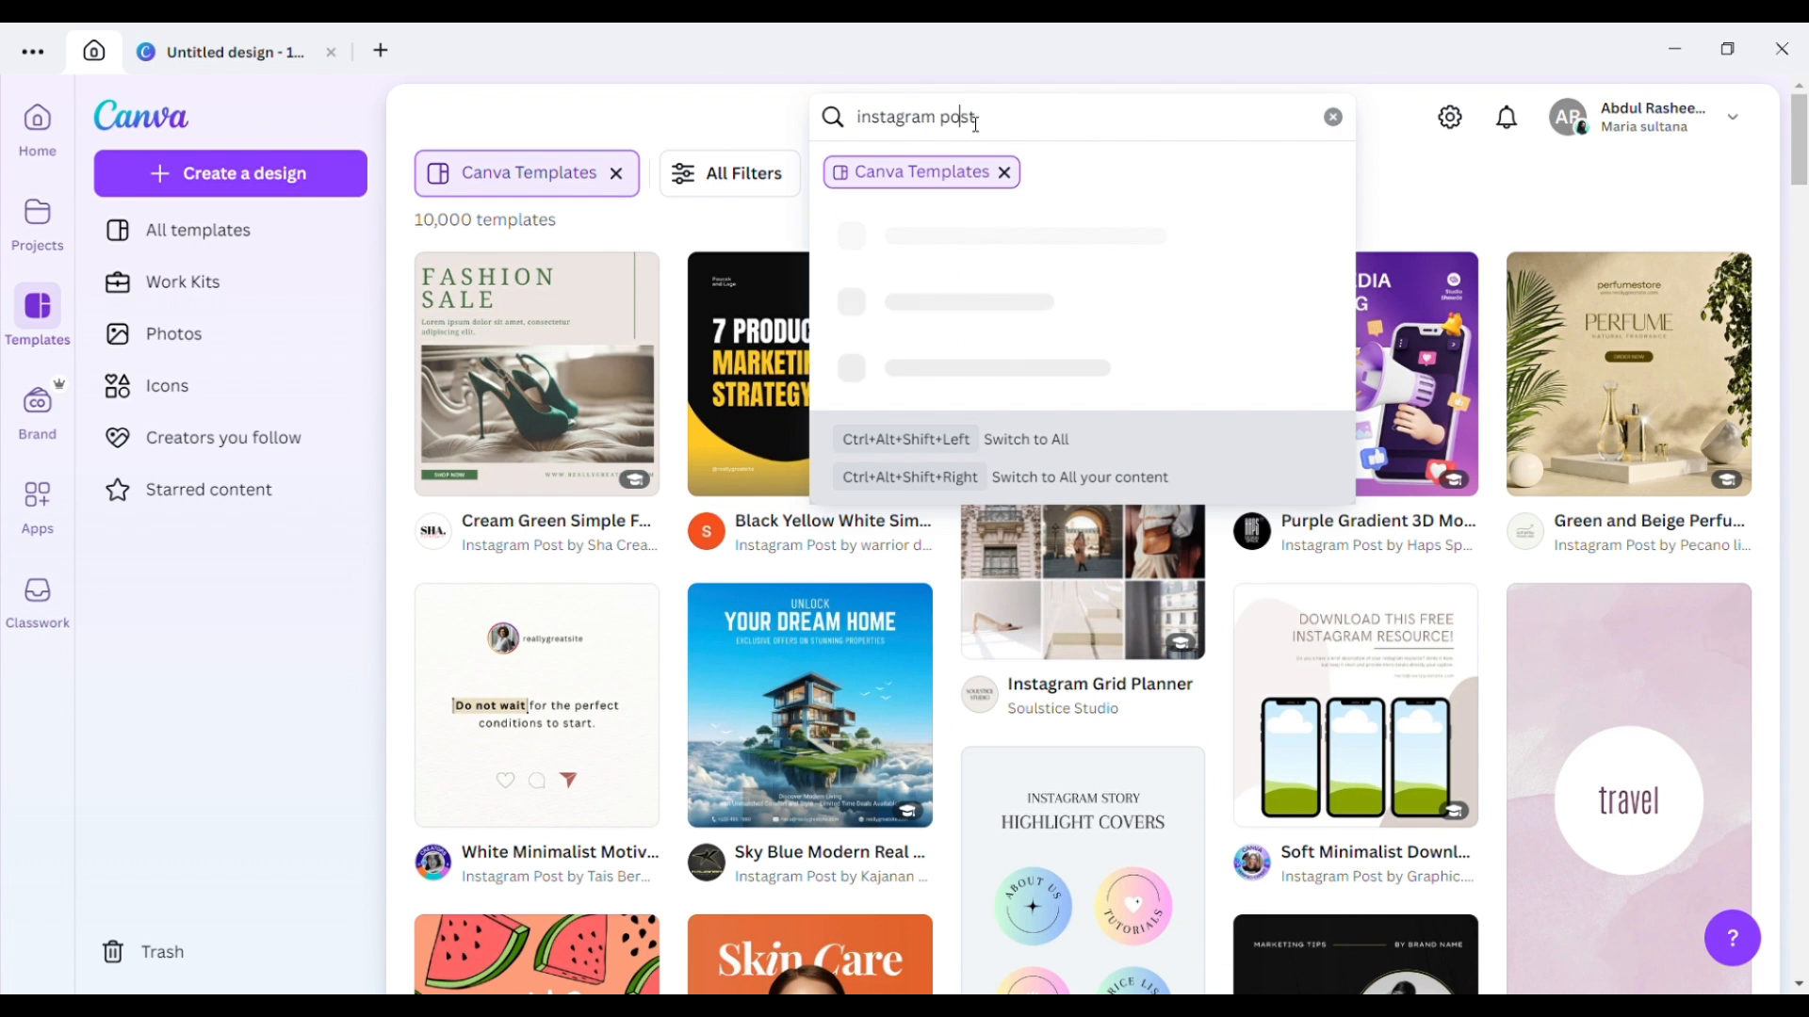
pyautogui.click(1075, 122)
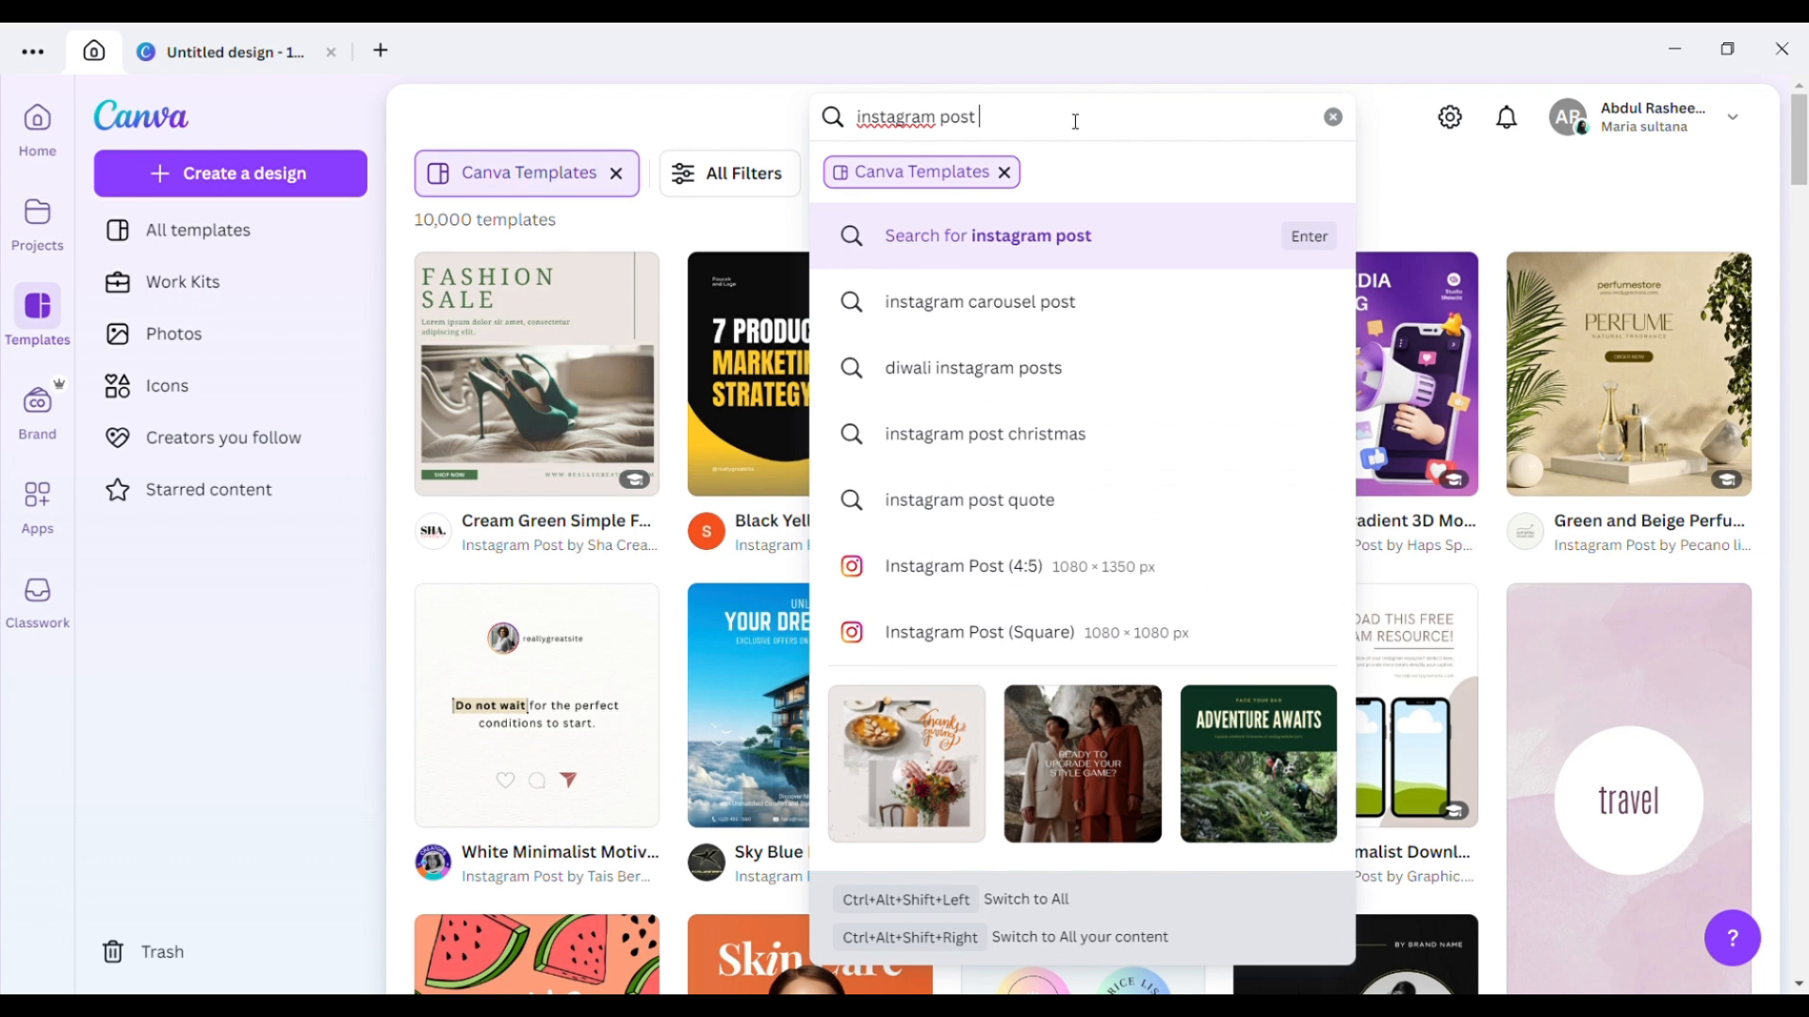
pyautogui.write('food')
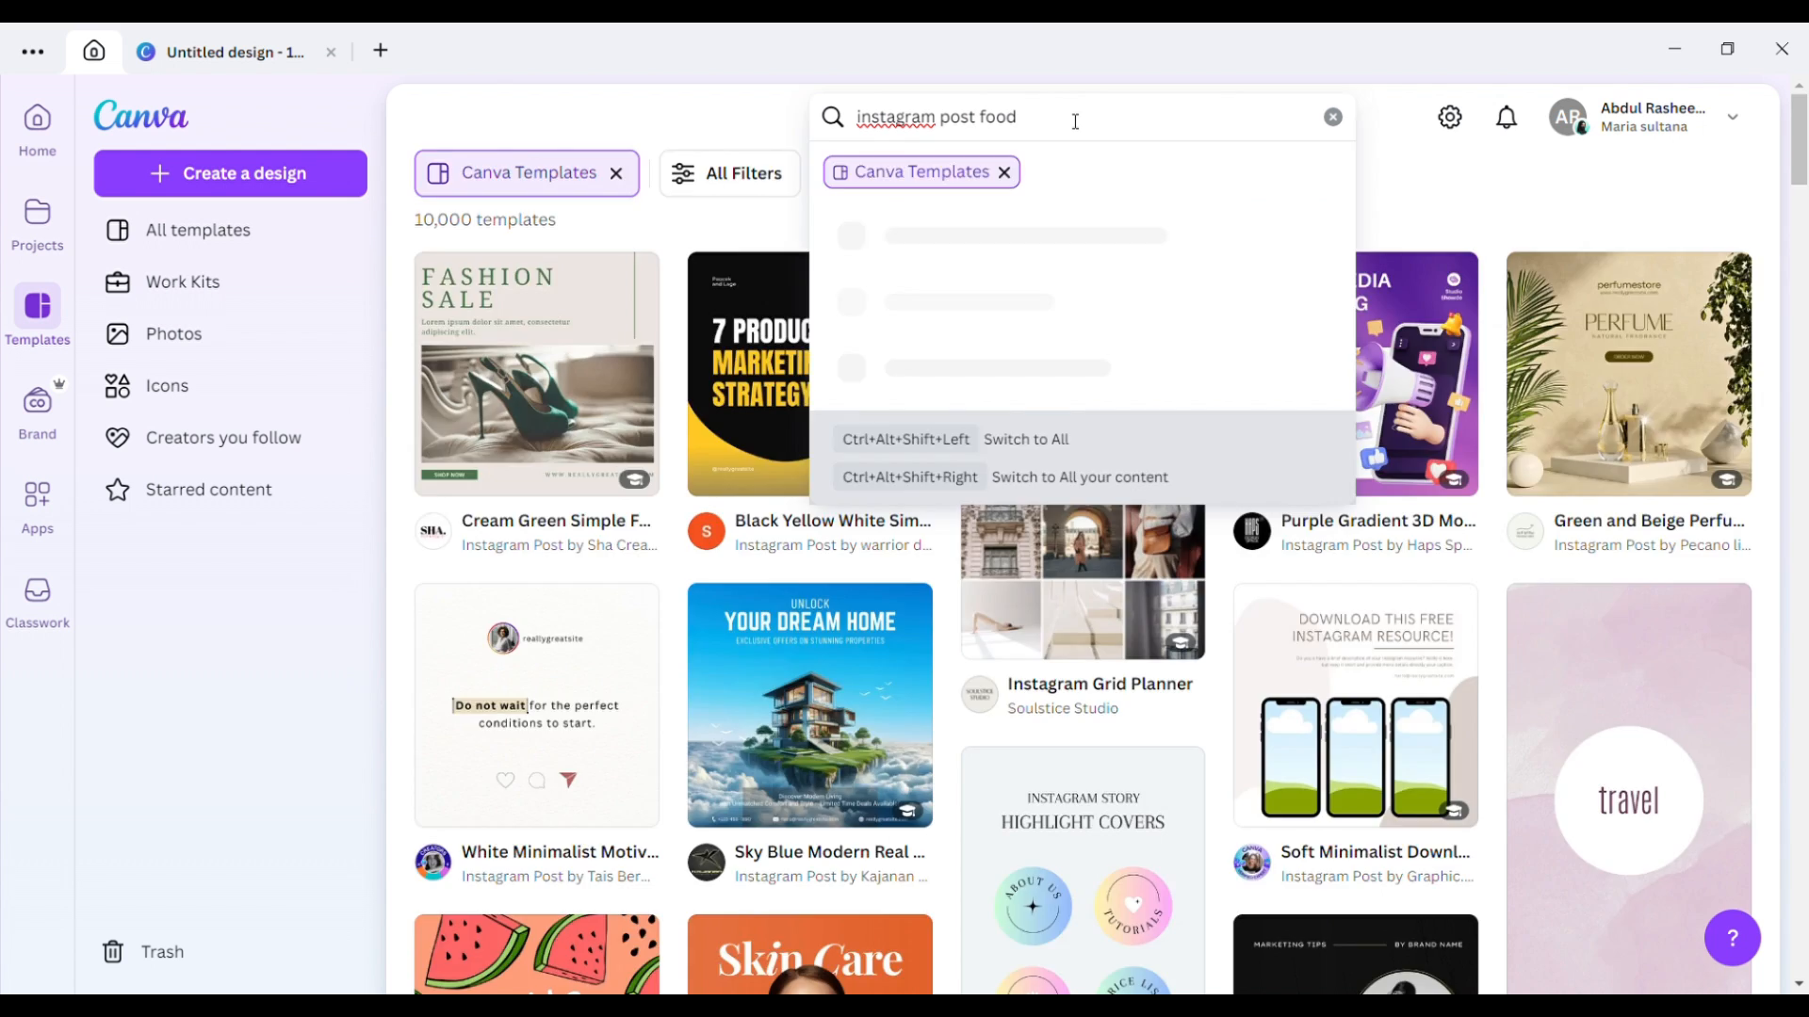
pyautogui.press('Return')
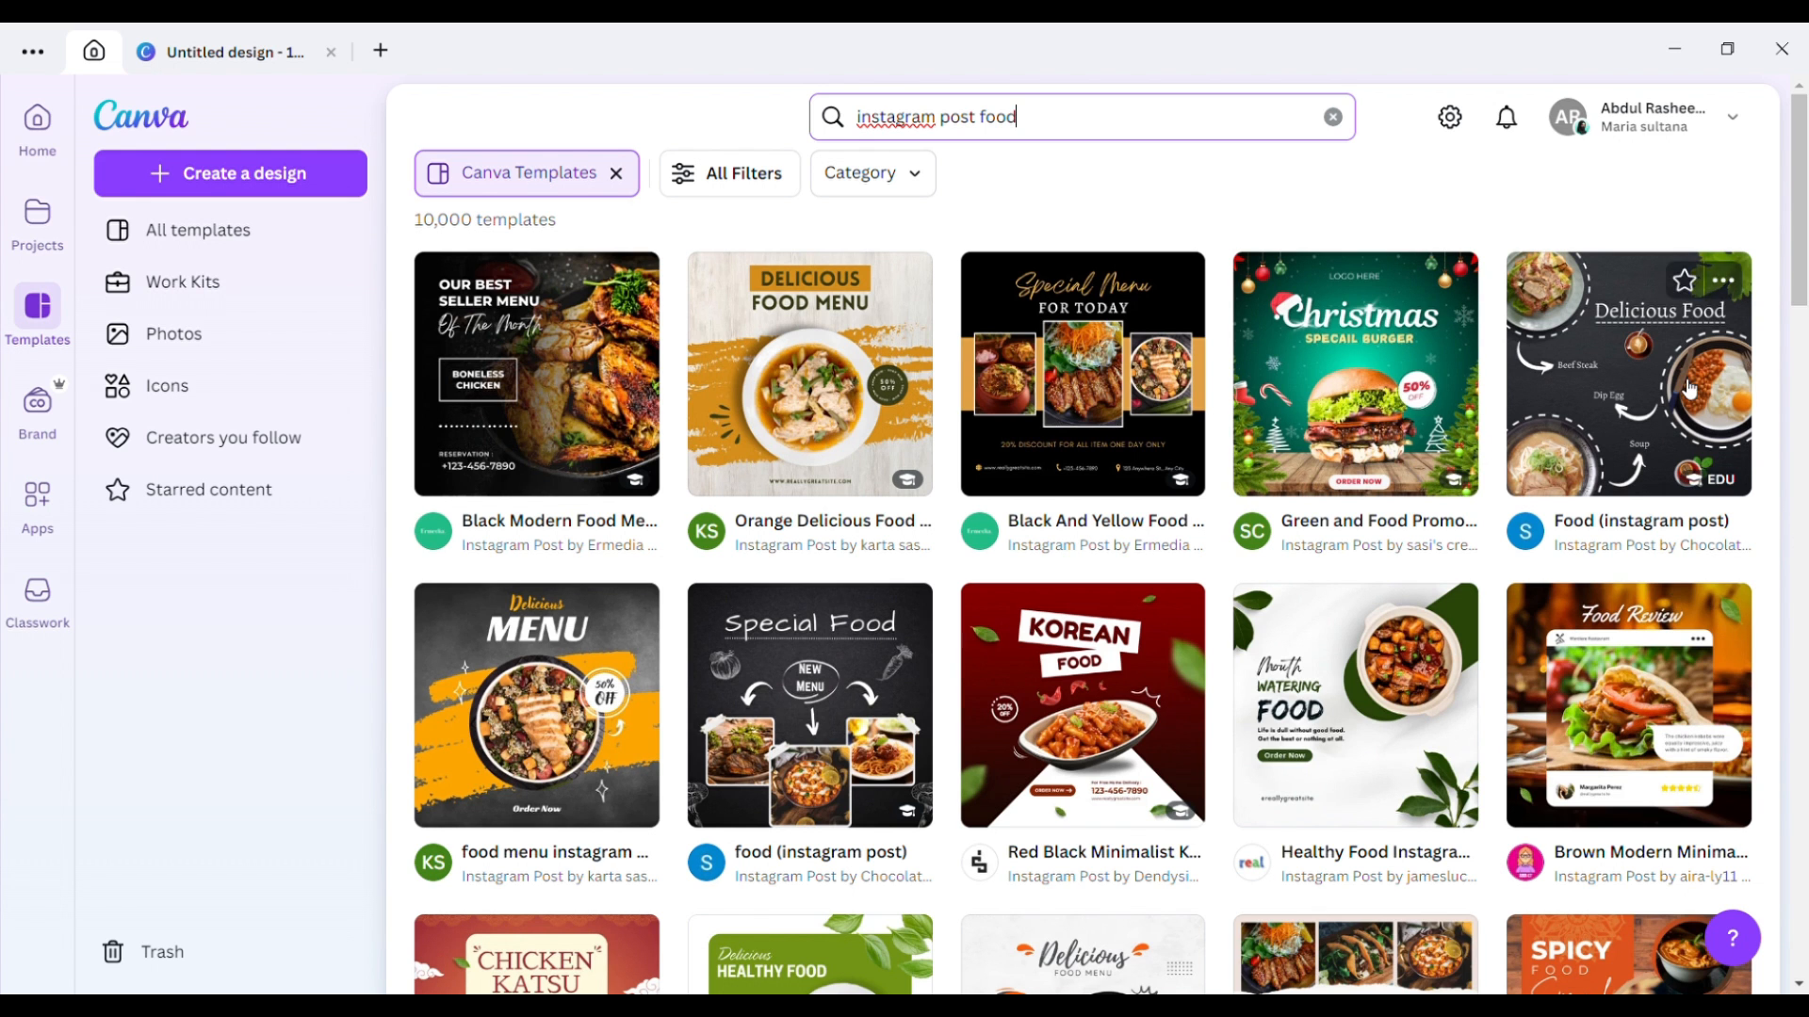
# Start a design from the Brown Modern Minimalist Food Review Instagram Post template.
pyautogui.moveTo(1800, 241); pyautogui.dragTo(1806, 558)
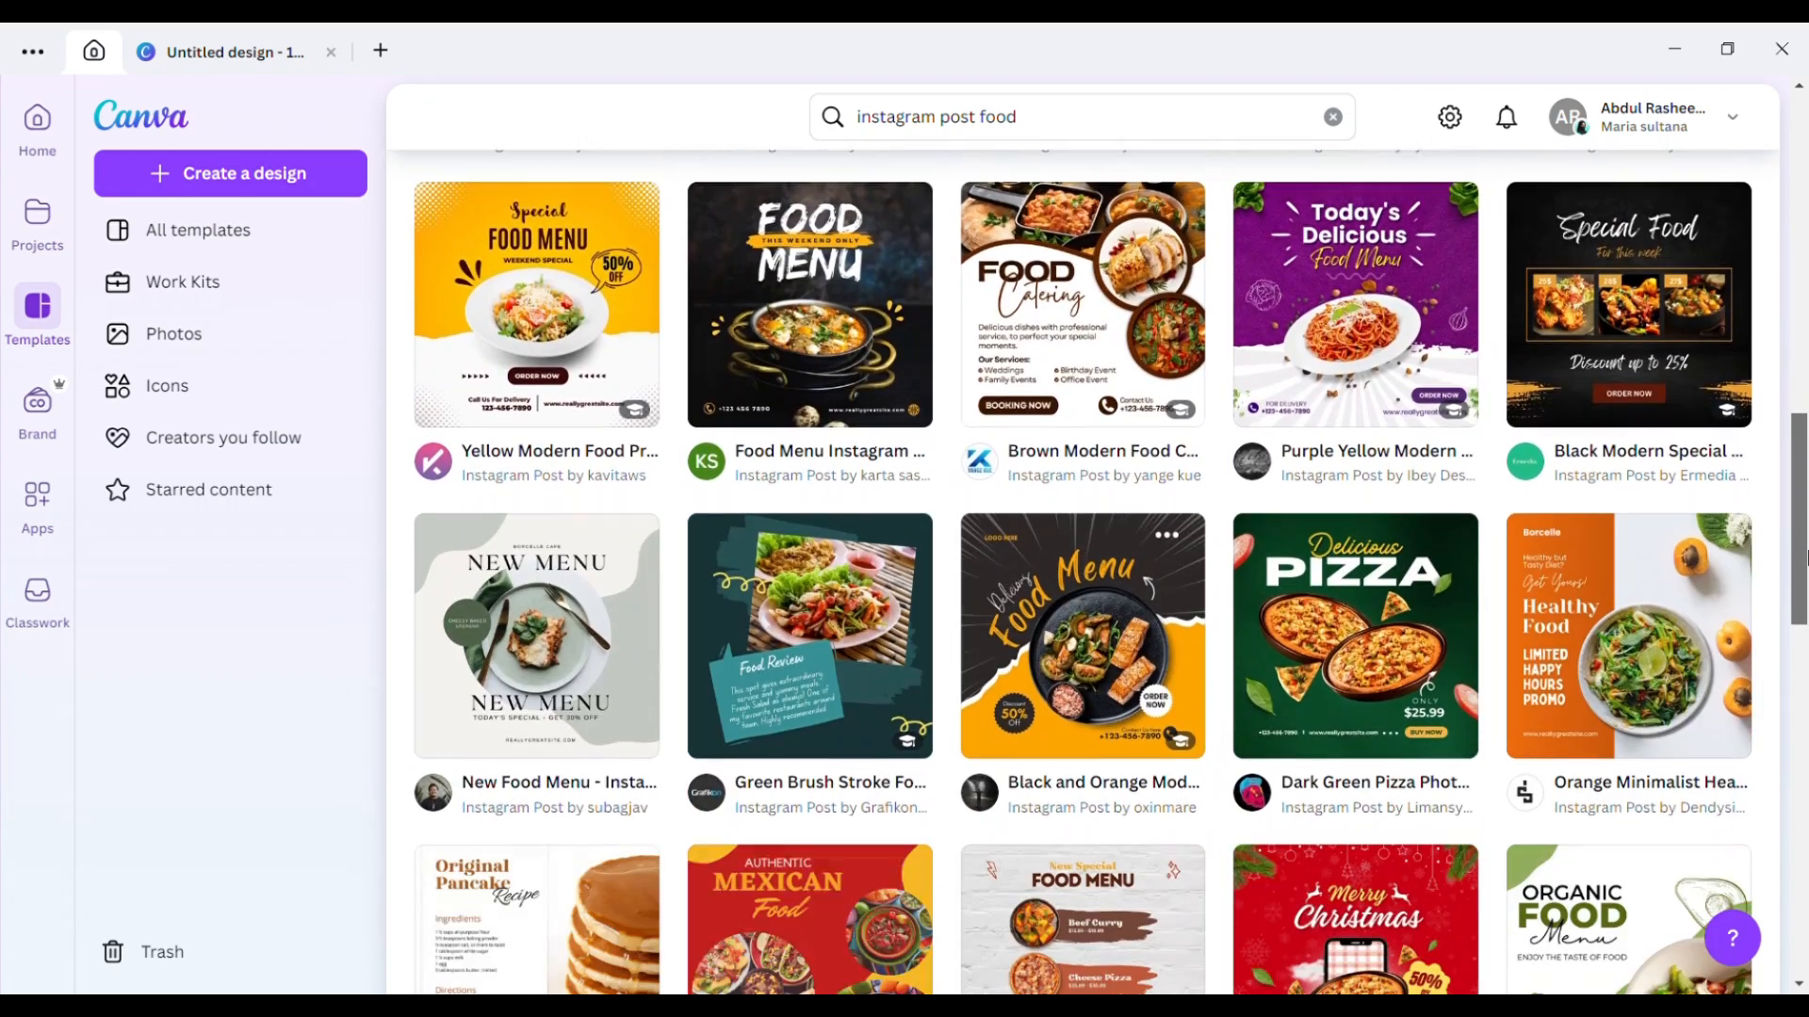
pyautogui.scroll(-6, 1806, 557)
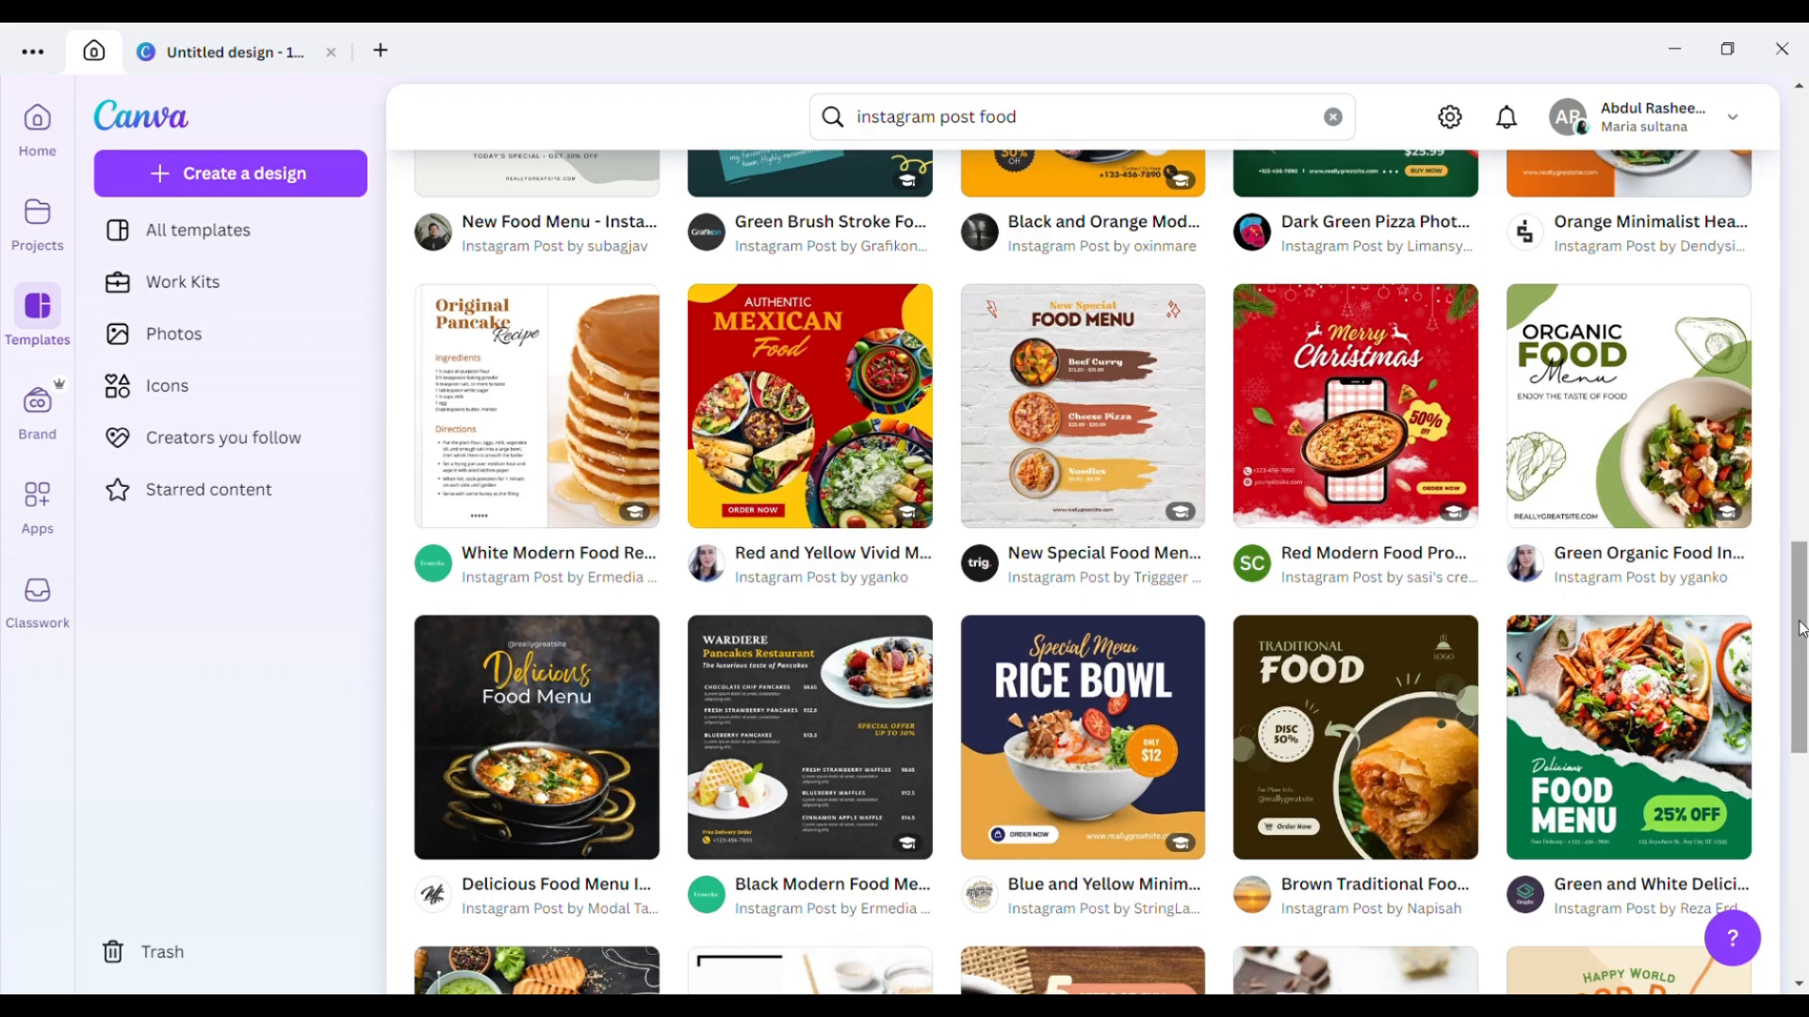
pyautogui.moveTo(1802, 630); pyautogui.dragTo(1801, 236)
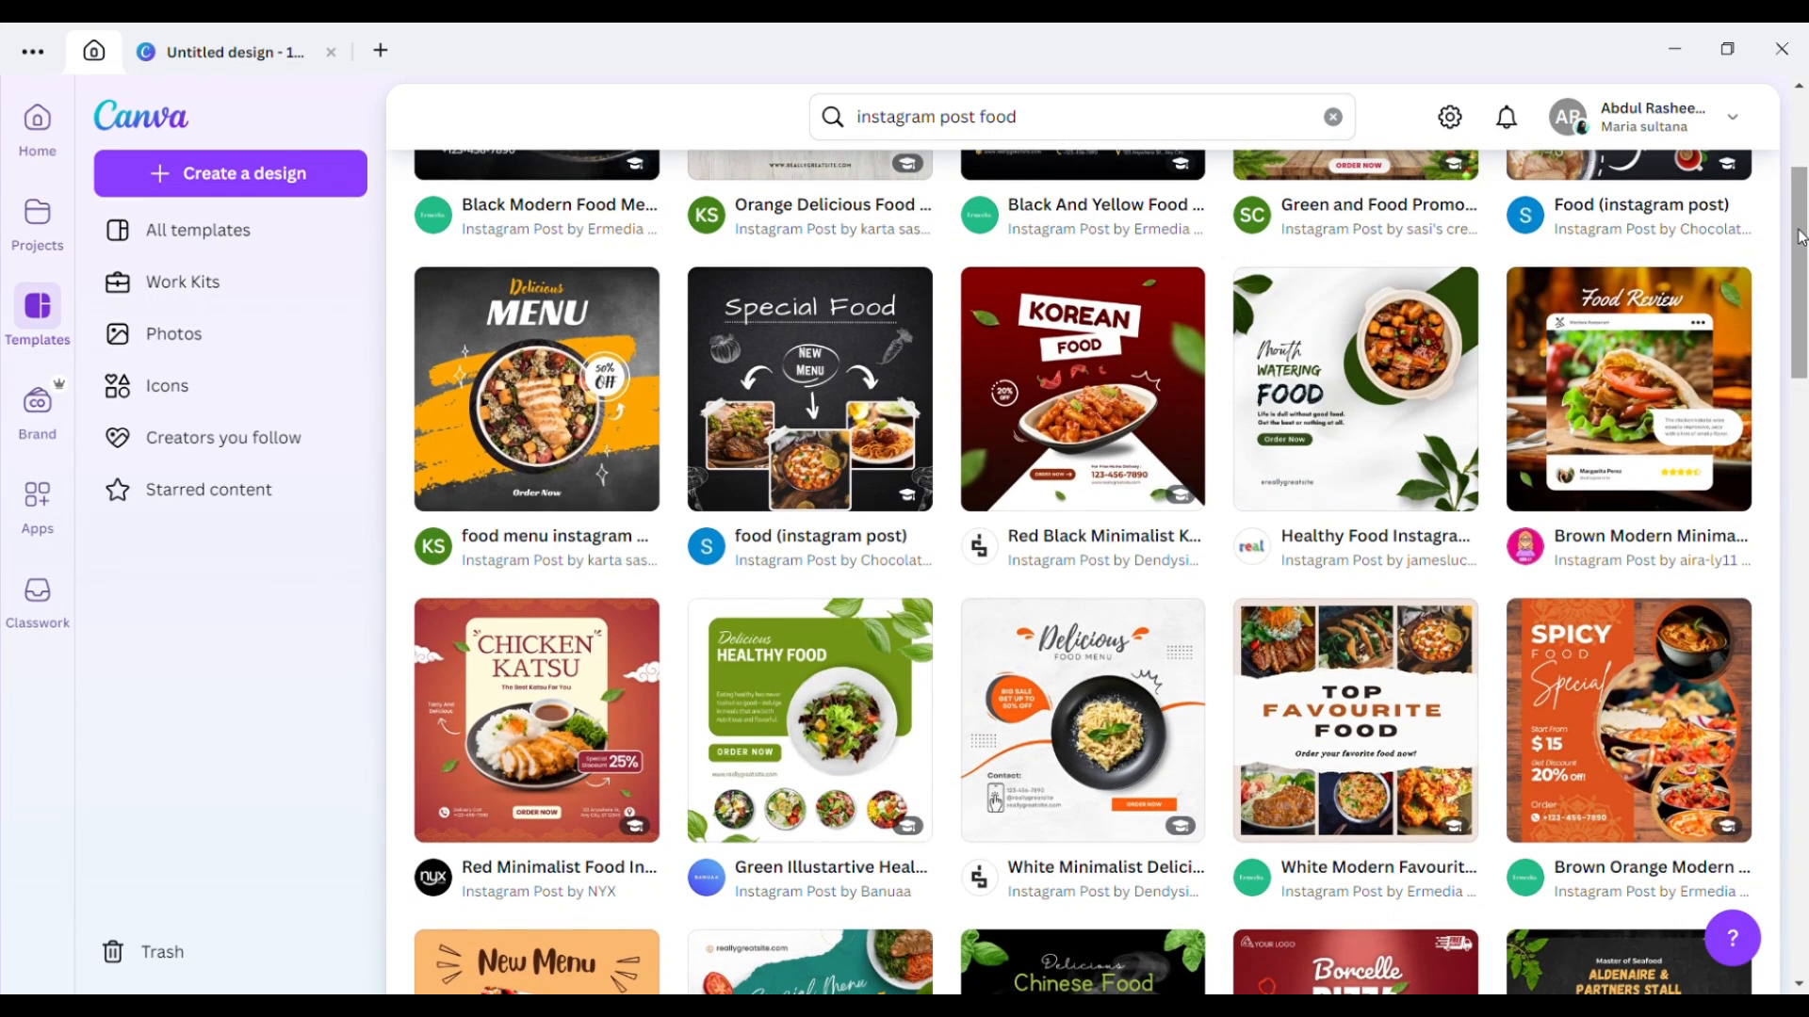
pyautogui.click(1631, 391)
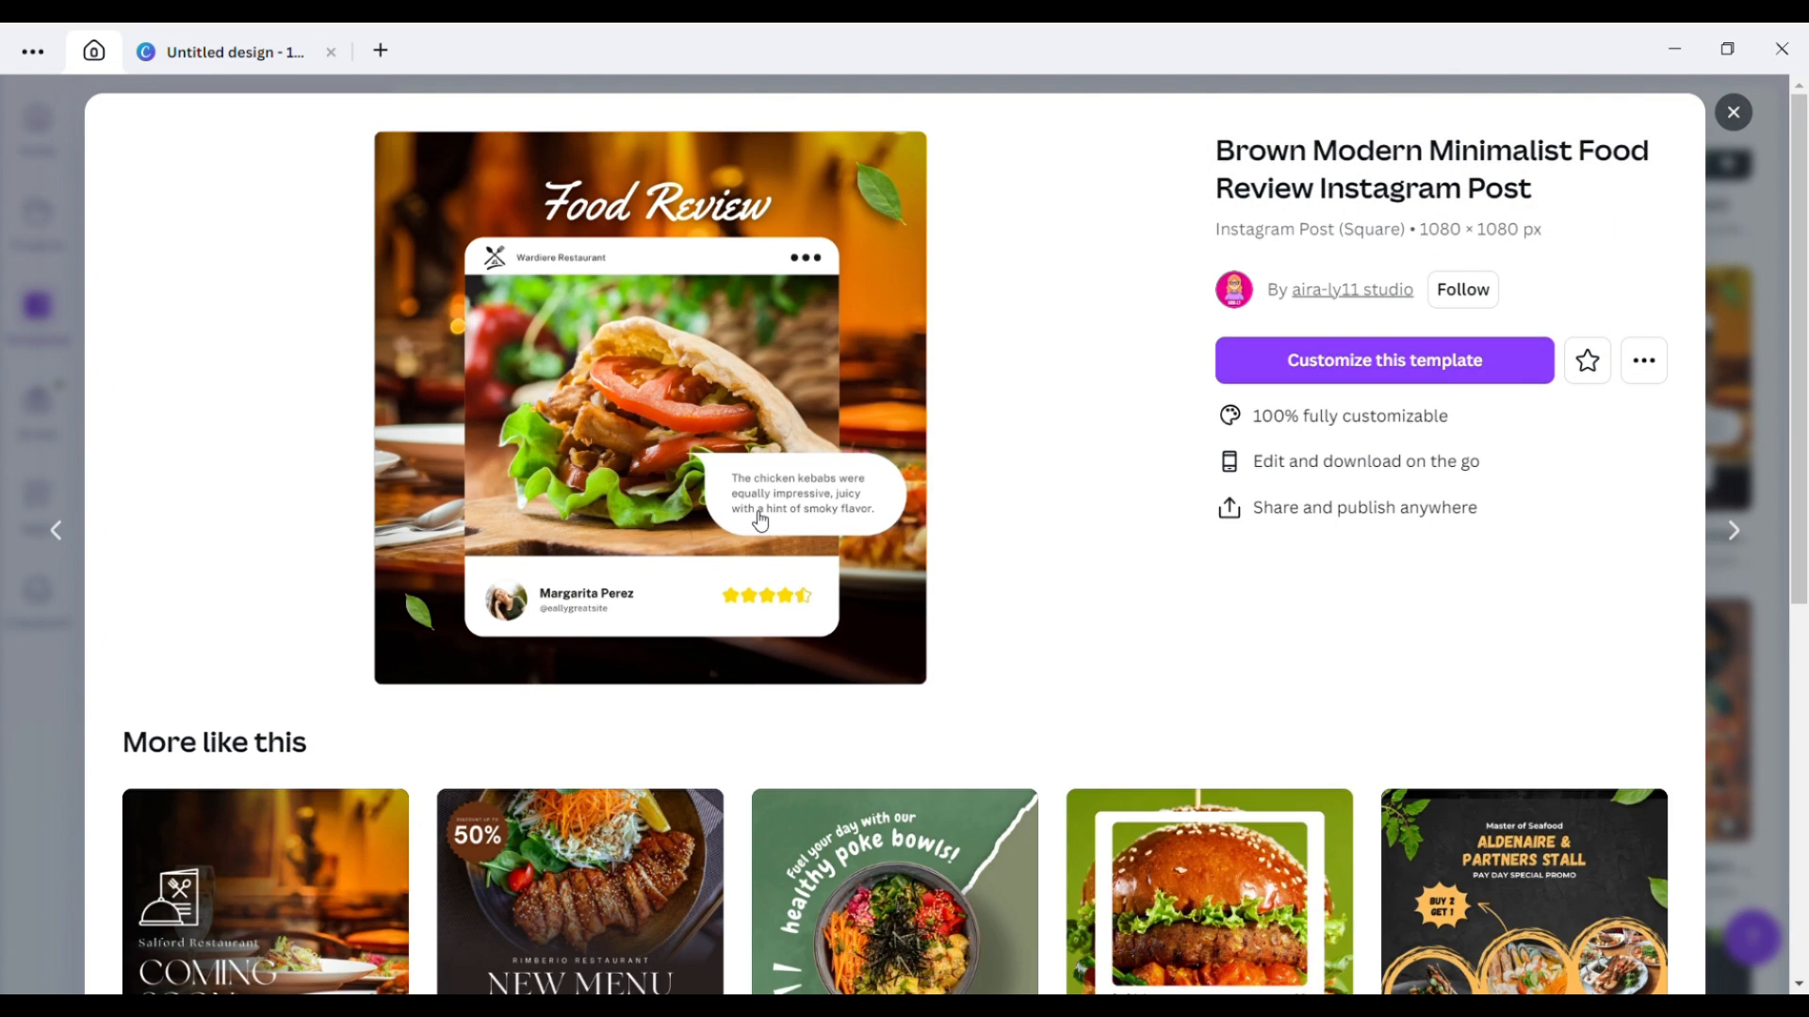
pyautogui.click(1385, 370)
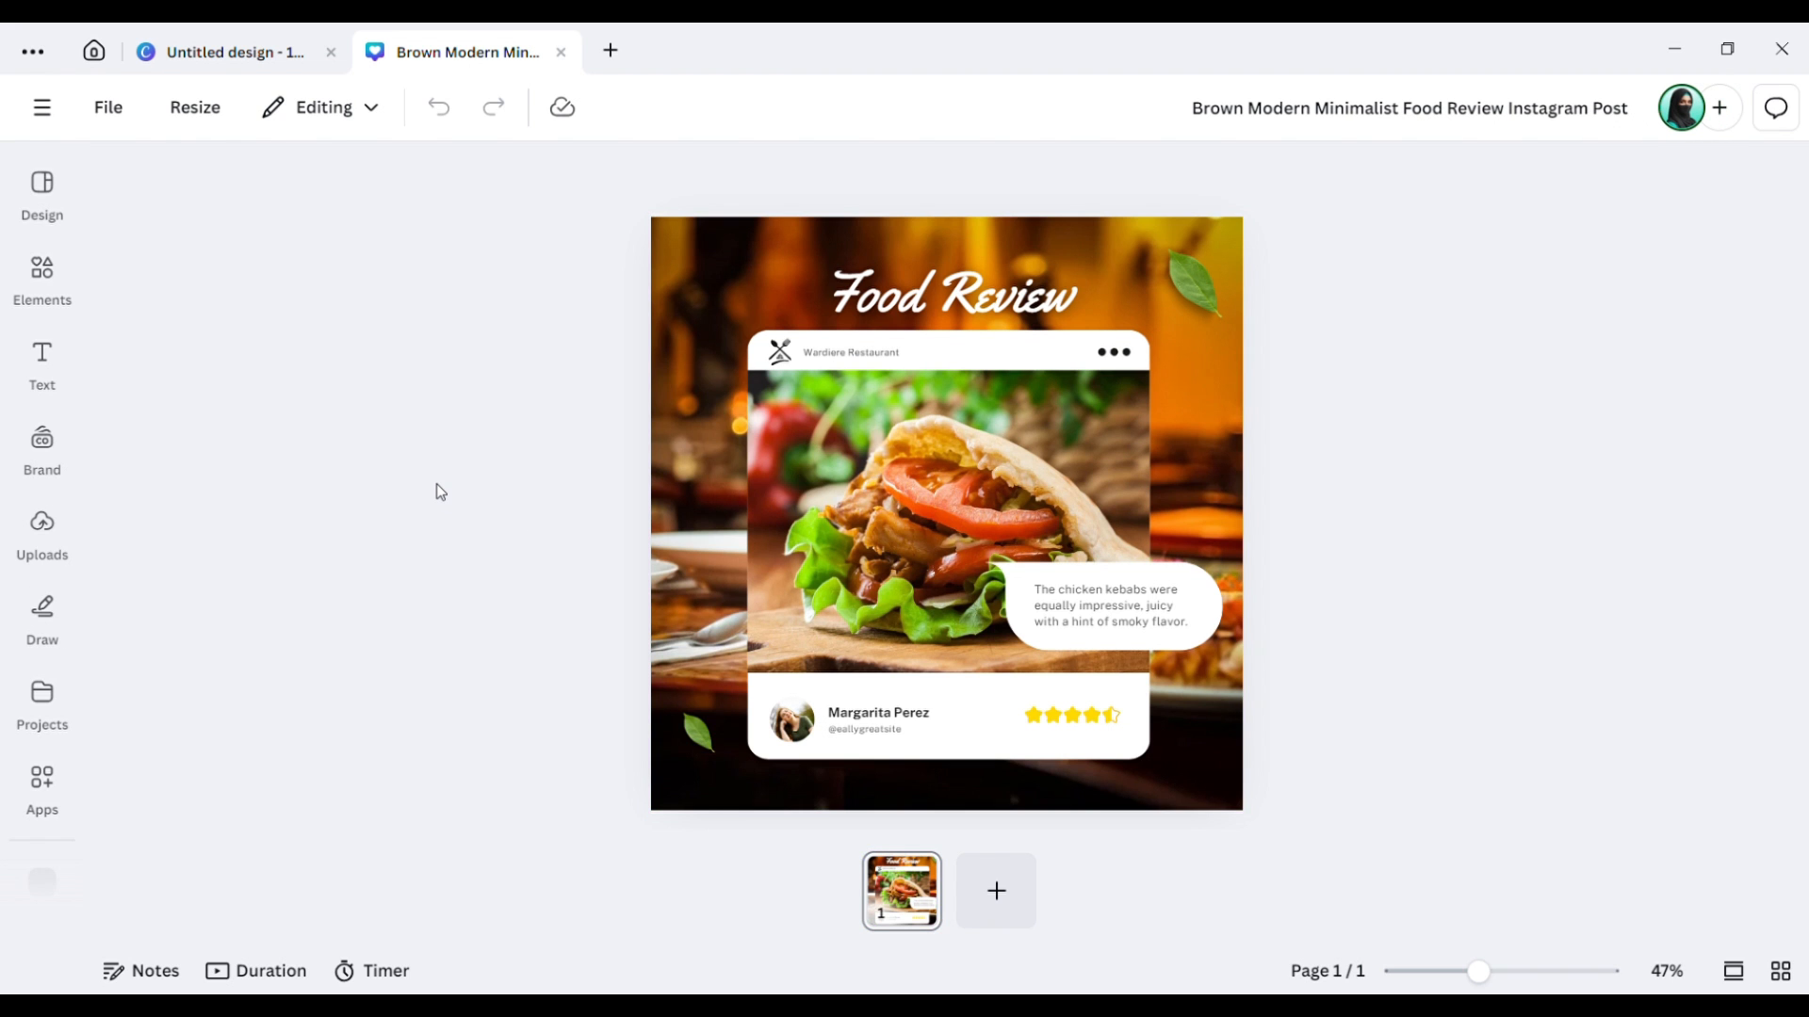
# Open the Design templates panel, peek at Elements, and return to Design.
pyautogui.click(47, 187)
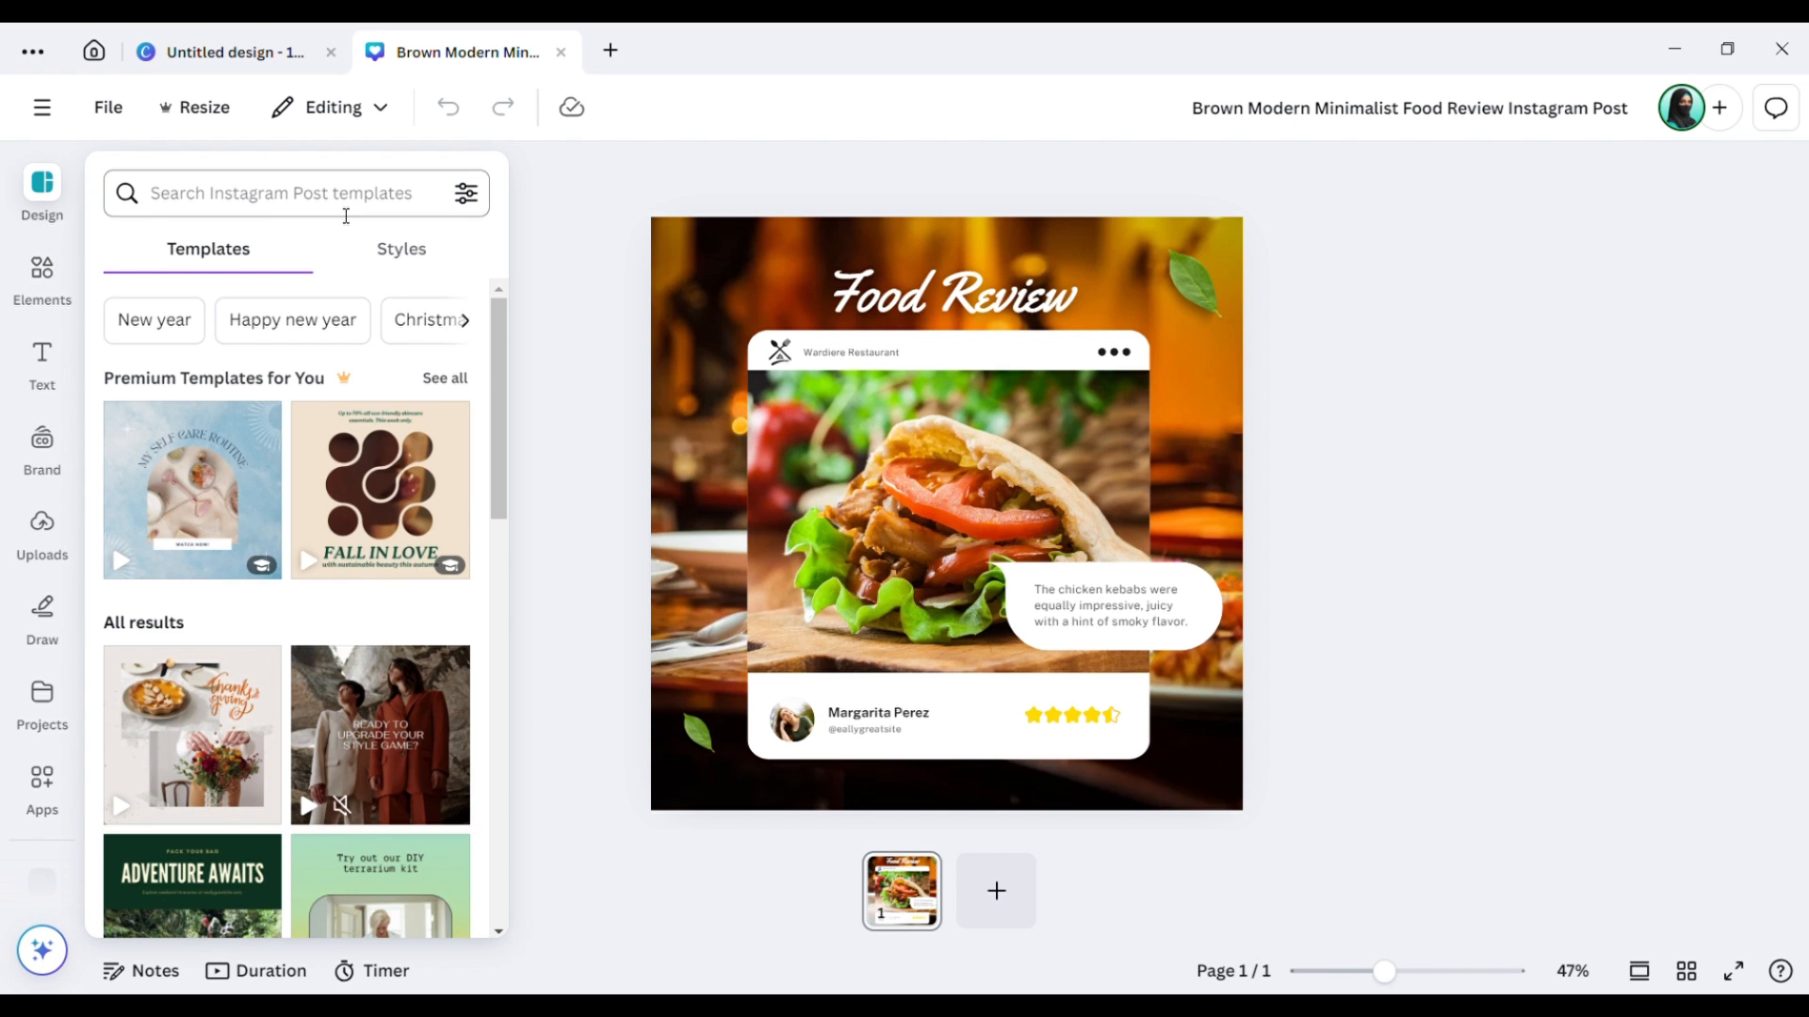
pyautogui.click(585, 320)
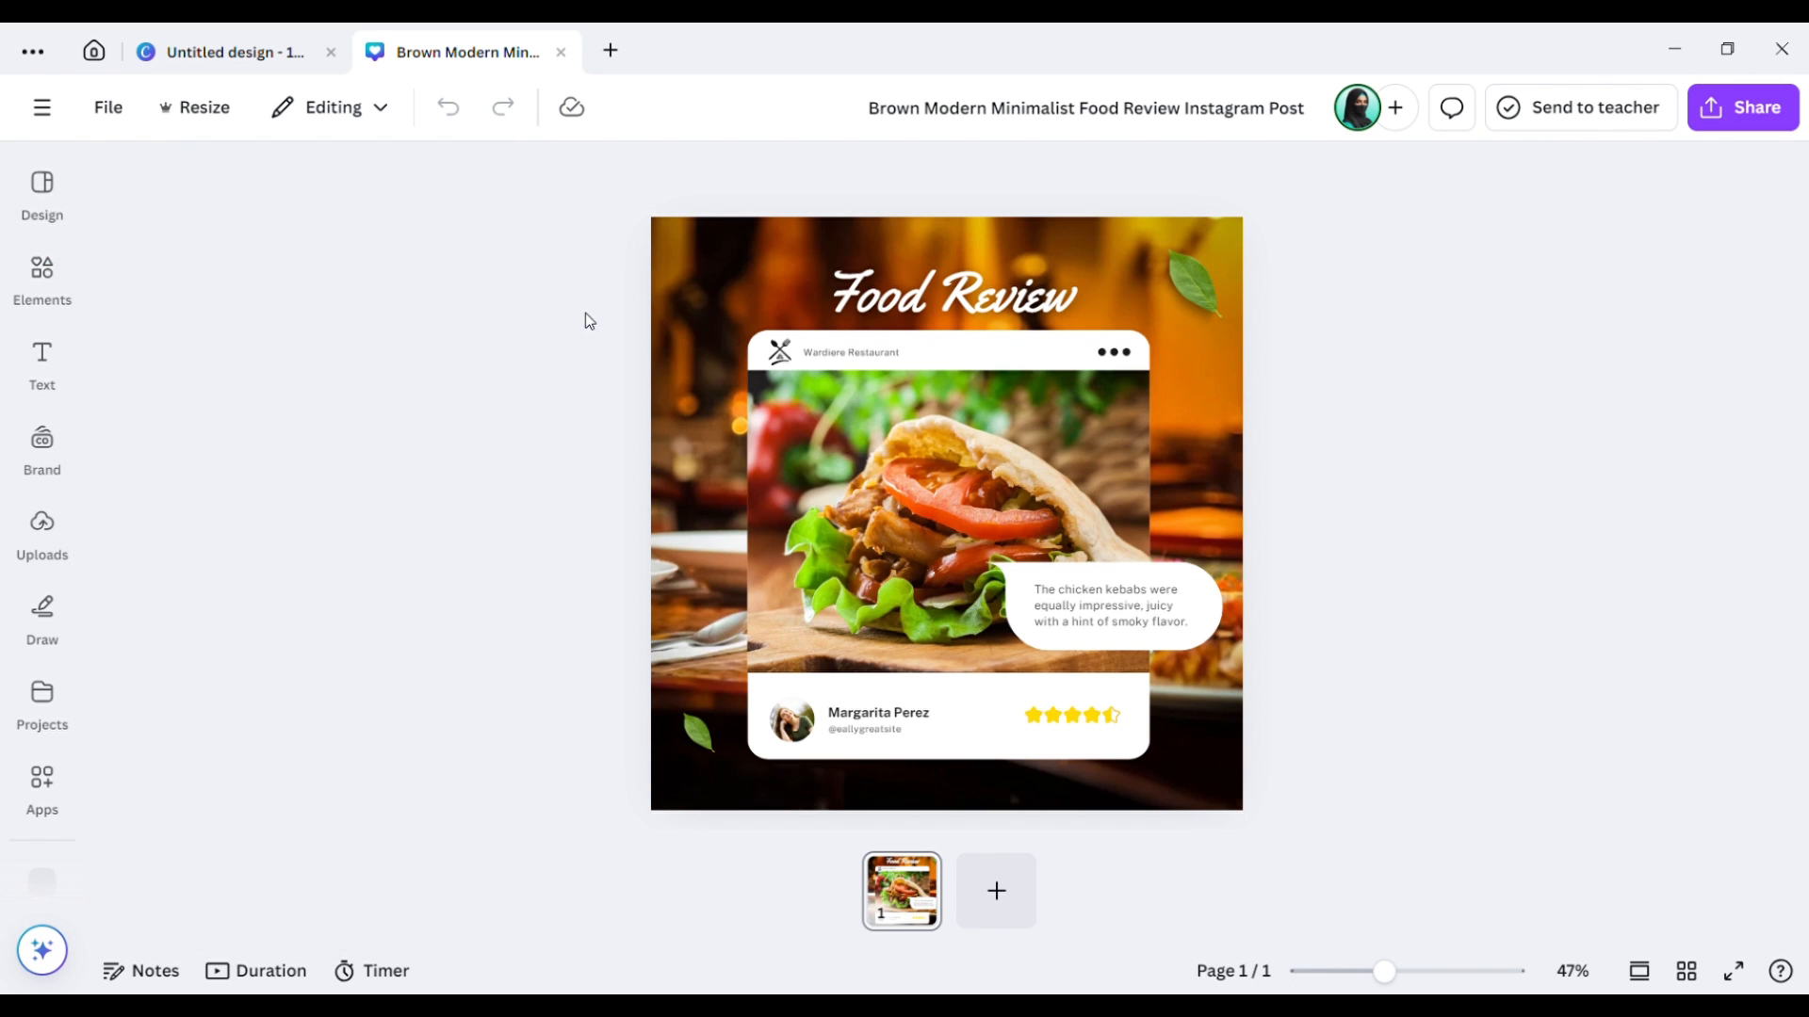
pyautogui.click(42, 193)
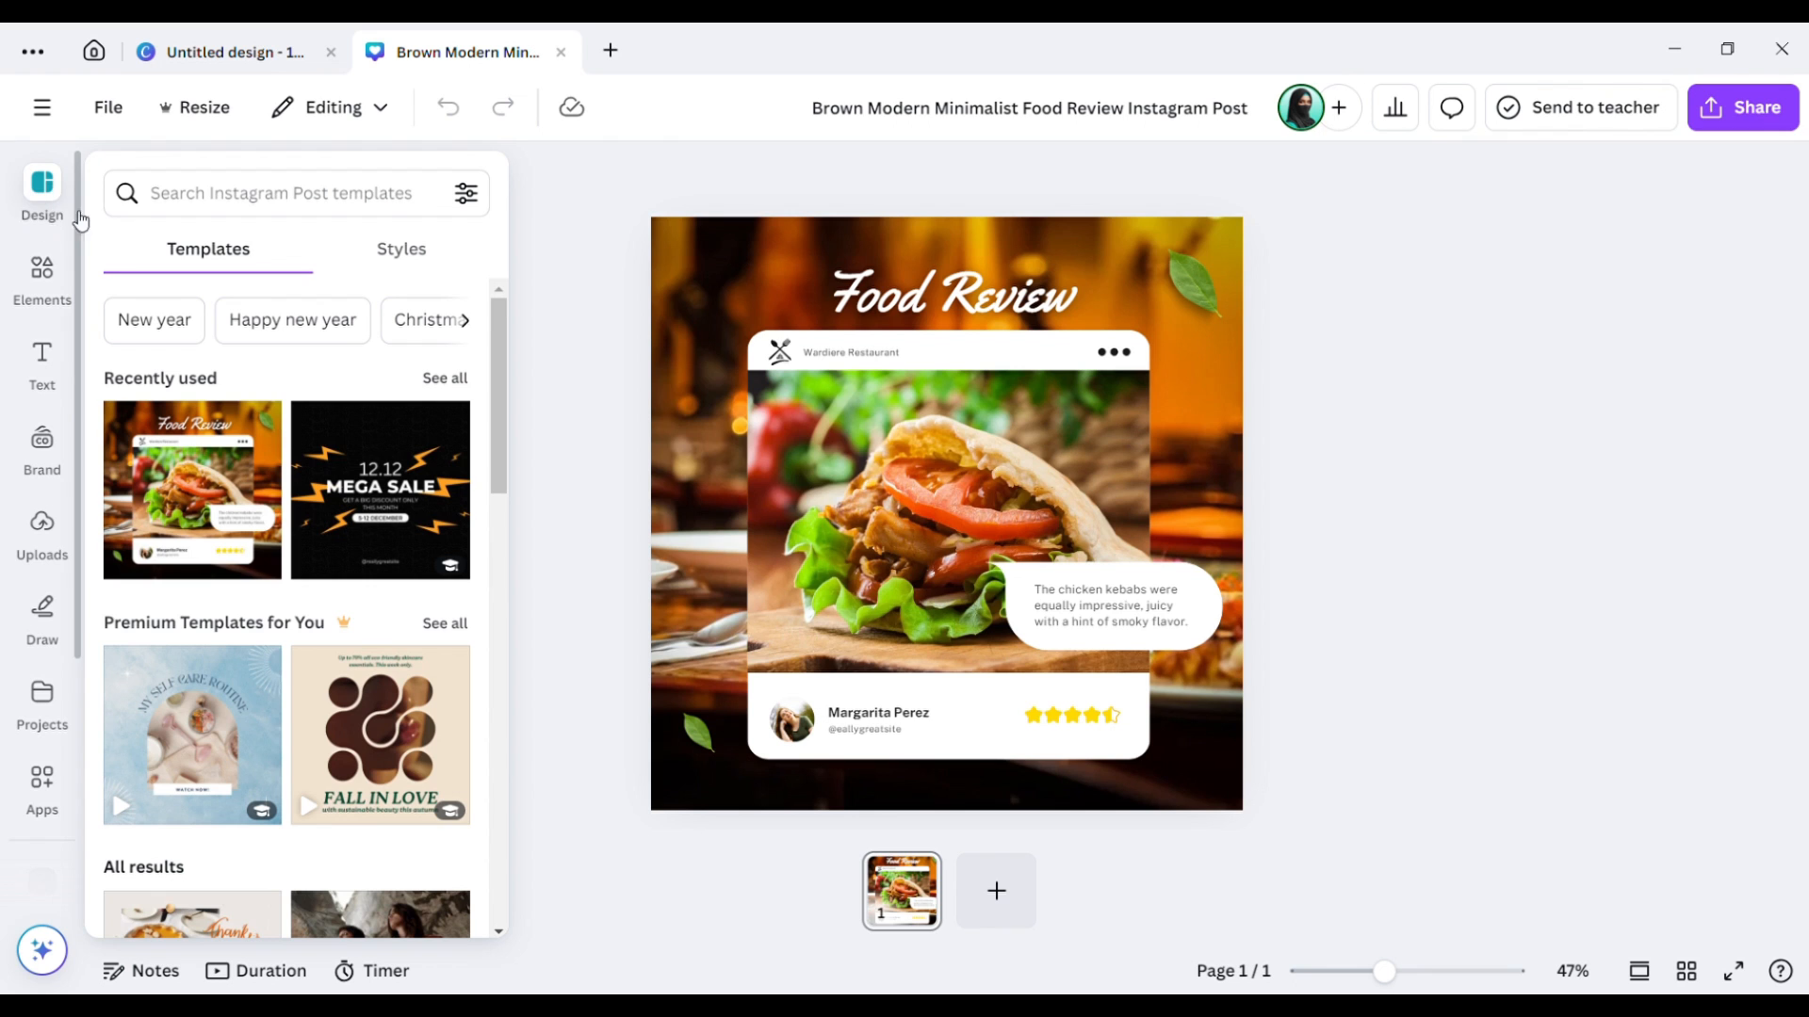
pyautogui.click(34, 253)
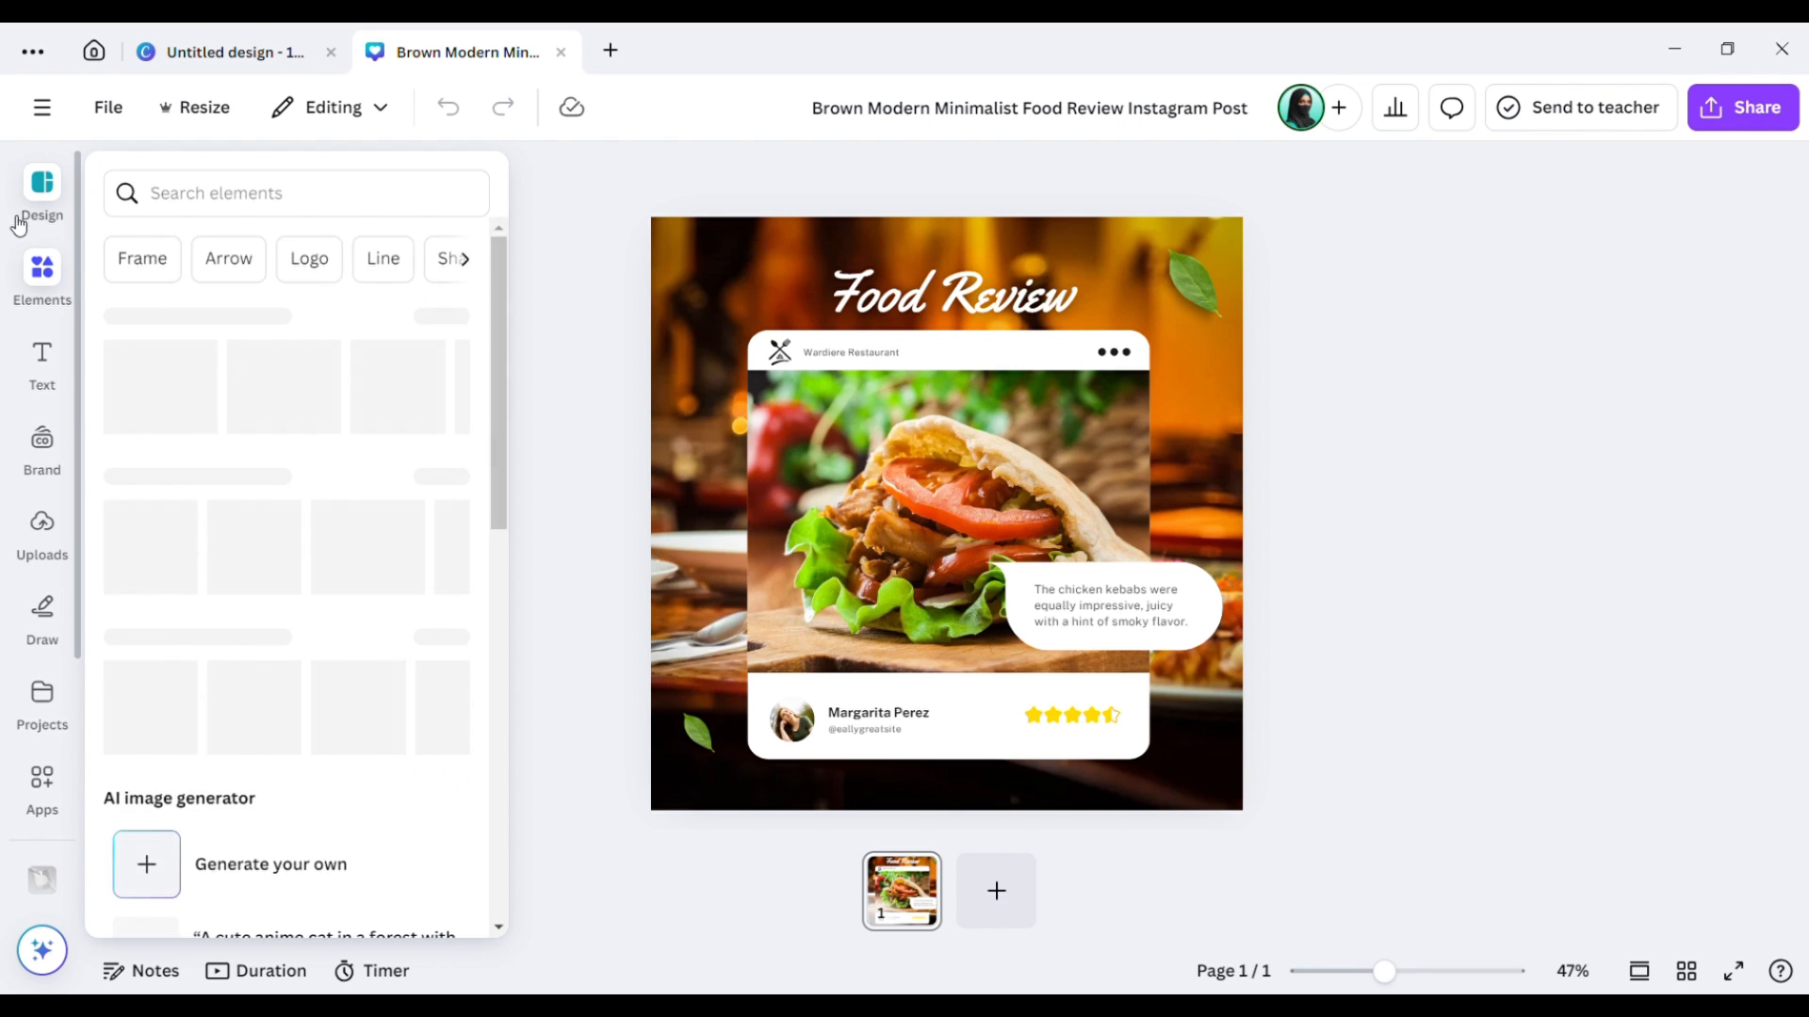
pyautogui.click(18, 223)
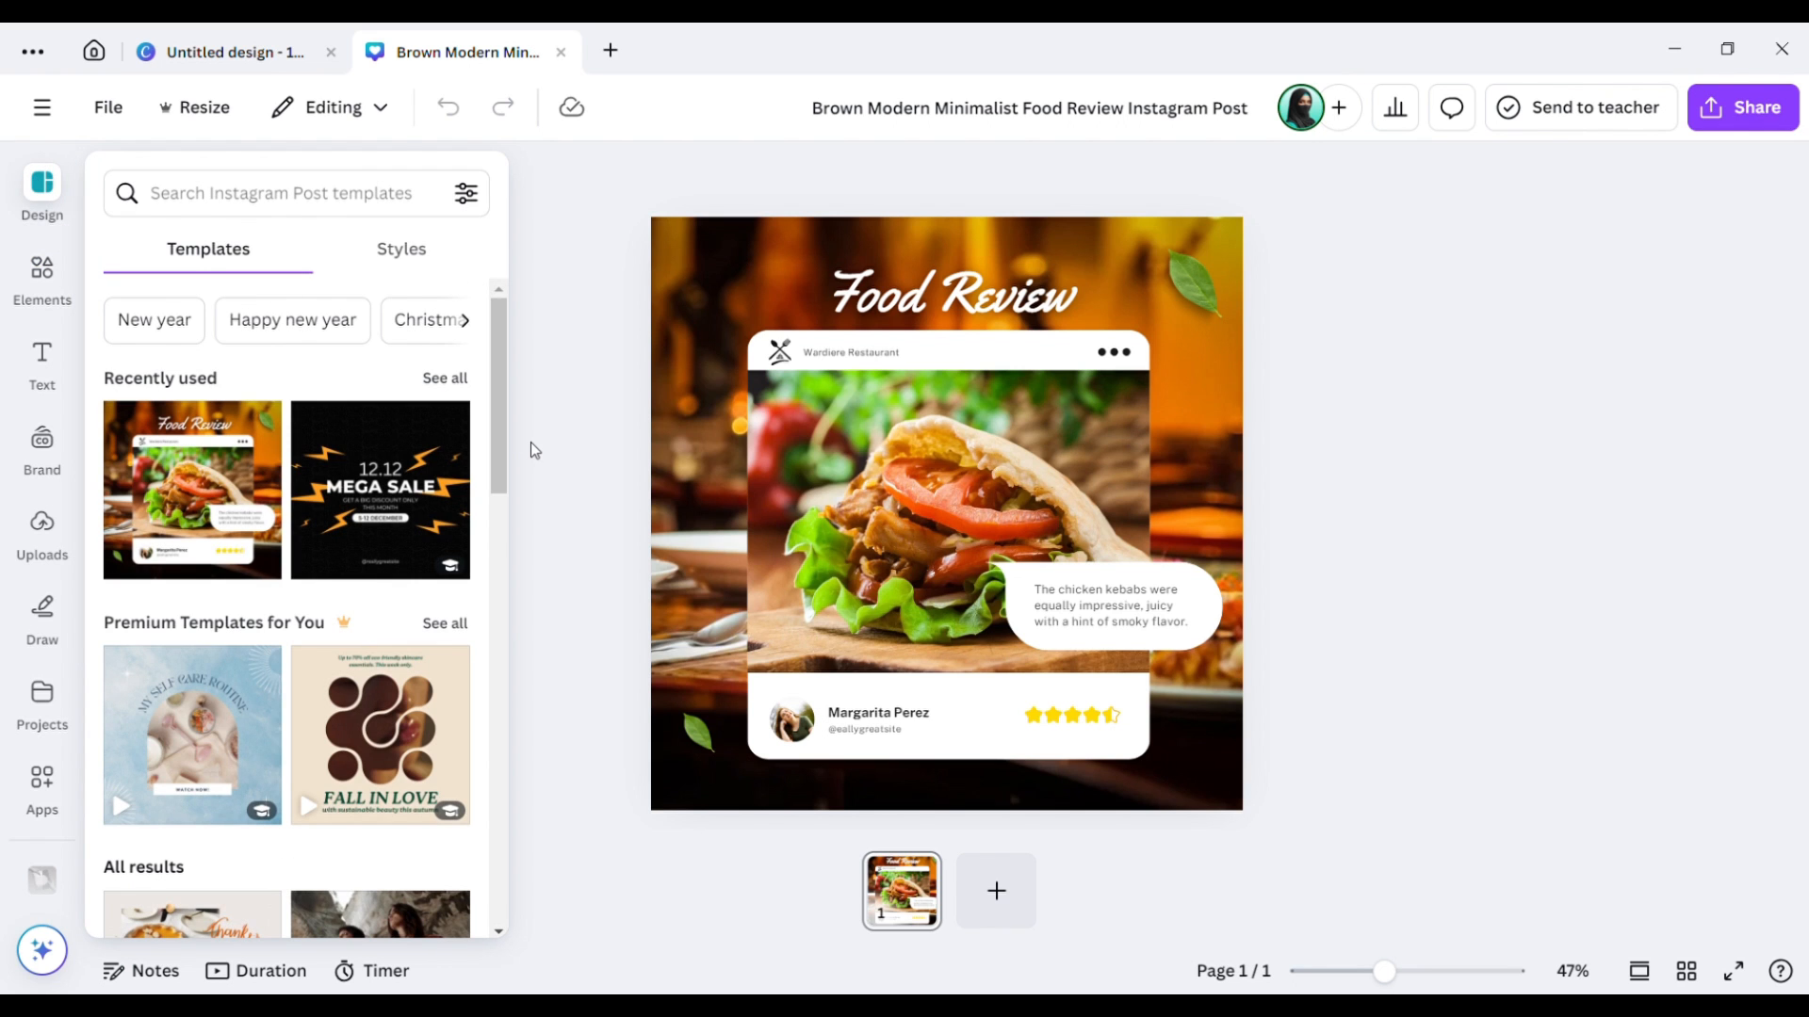
pyautogui.moveTo(499, 448); pyautogui.dragTo(533, 409)
# Search the Design panel for 'food design' and scroll through the template results.
pyautogui.click(367, 196)
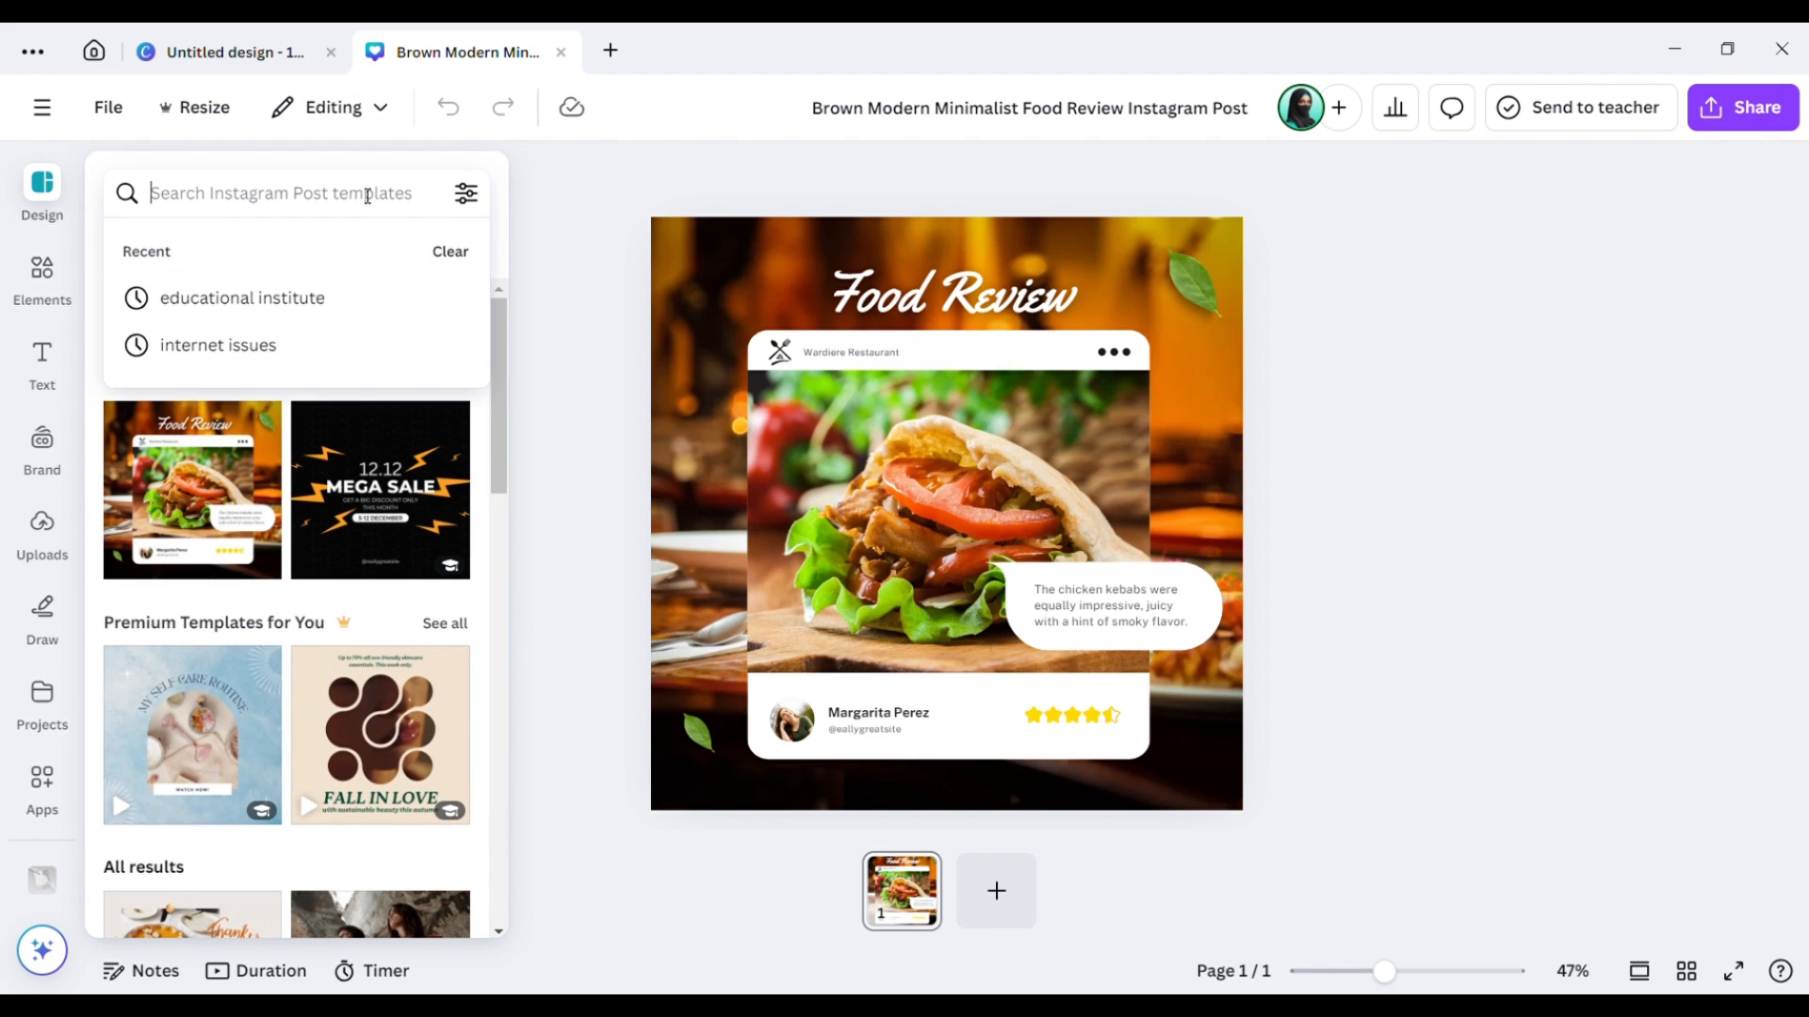
pyautogui.write('foo')
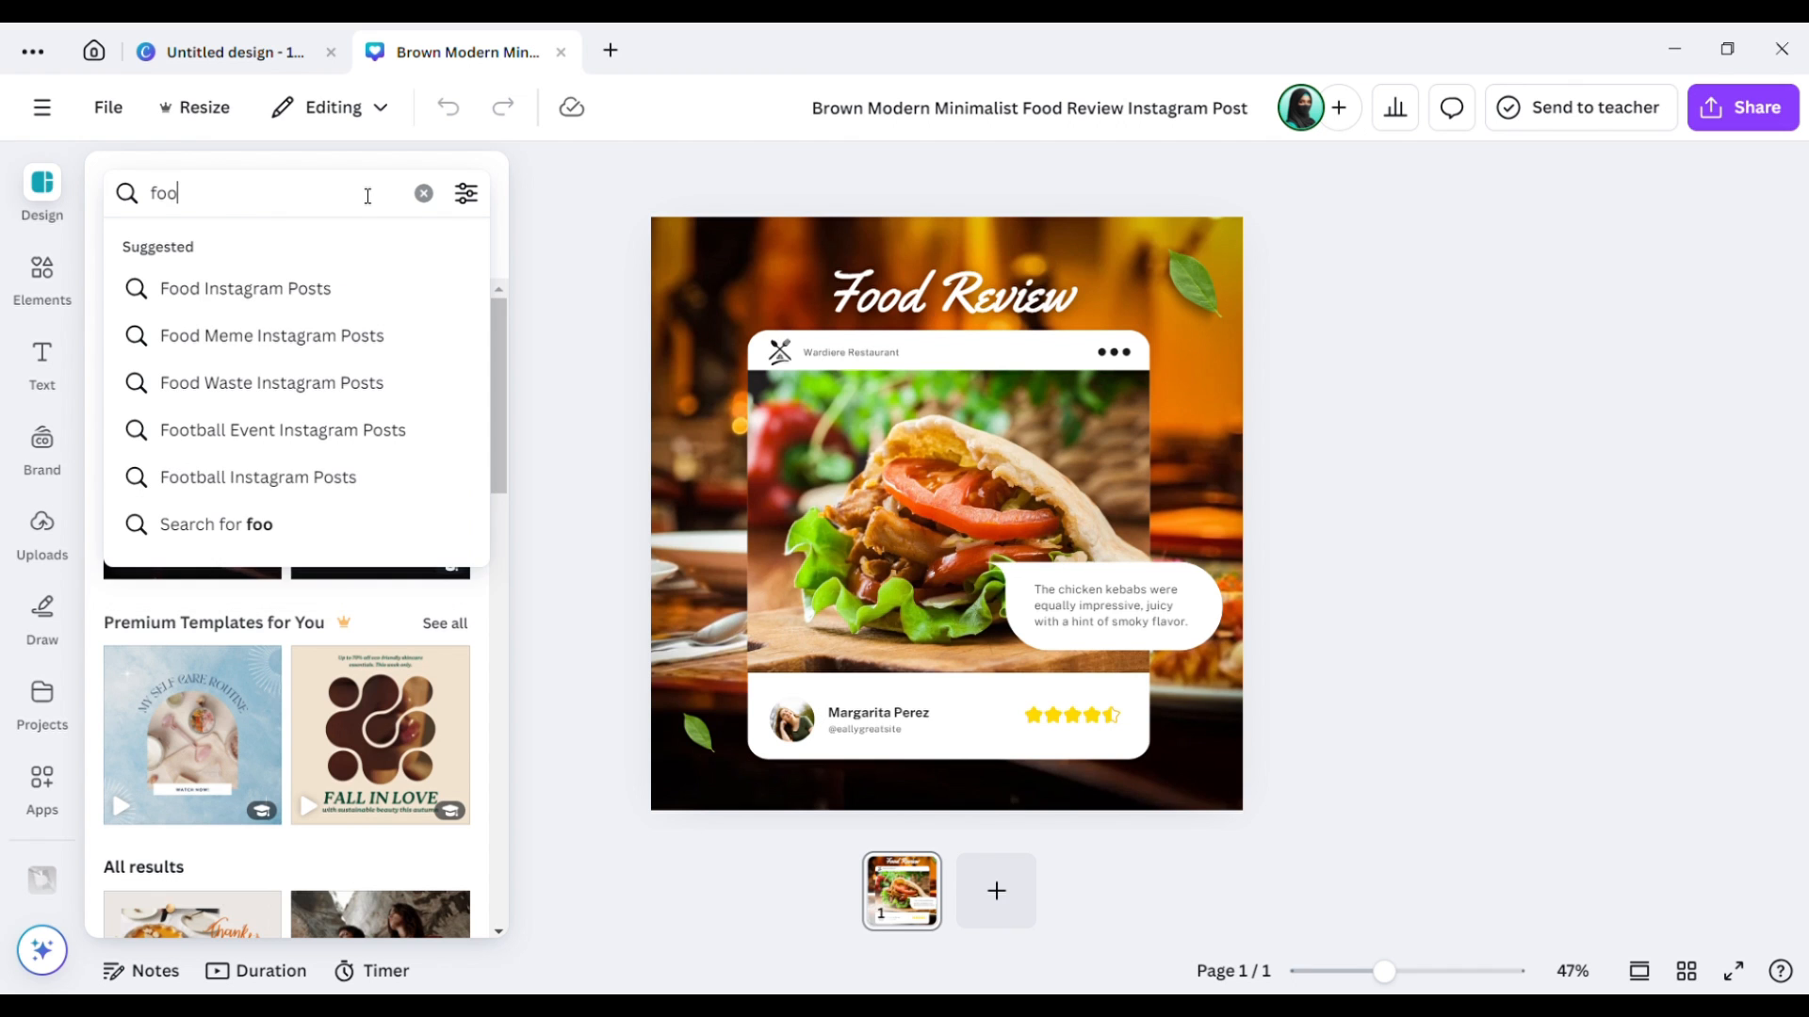
pyautogui.write('d des')
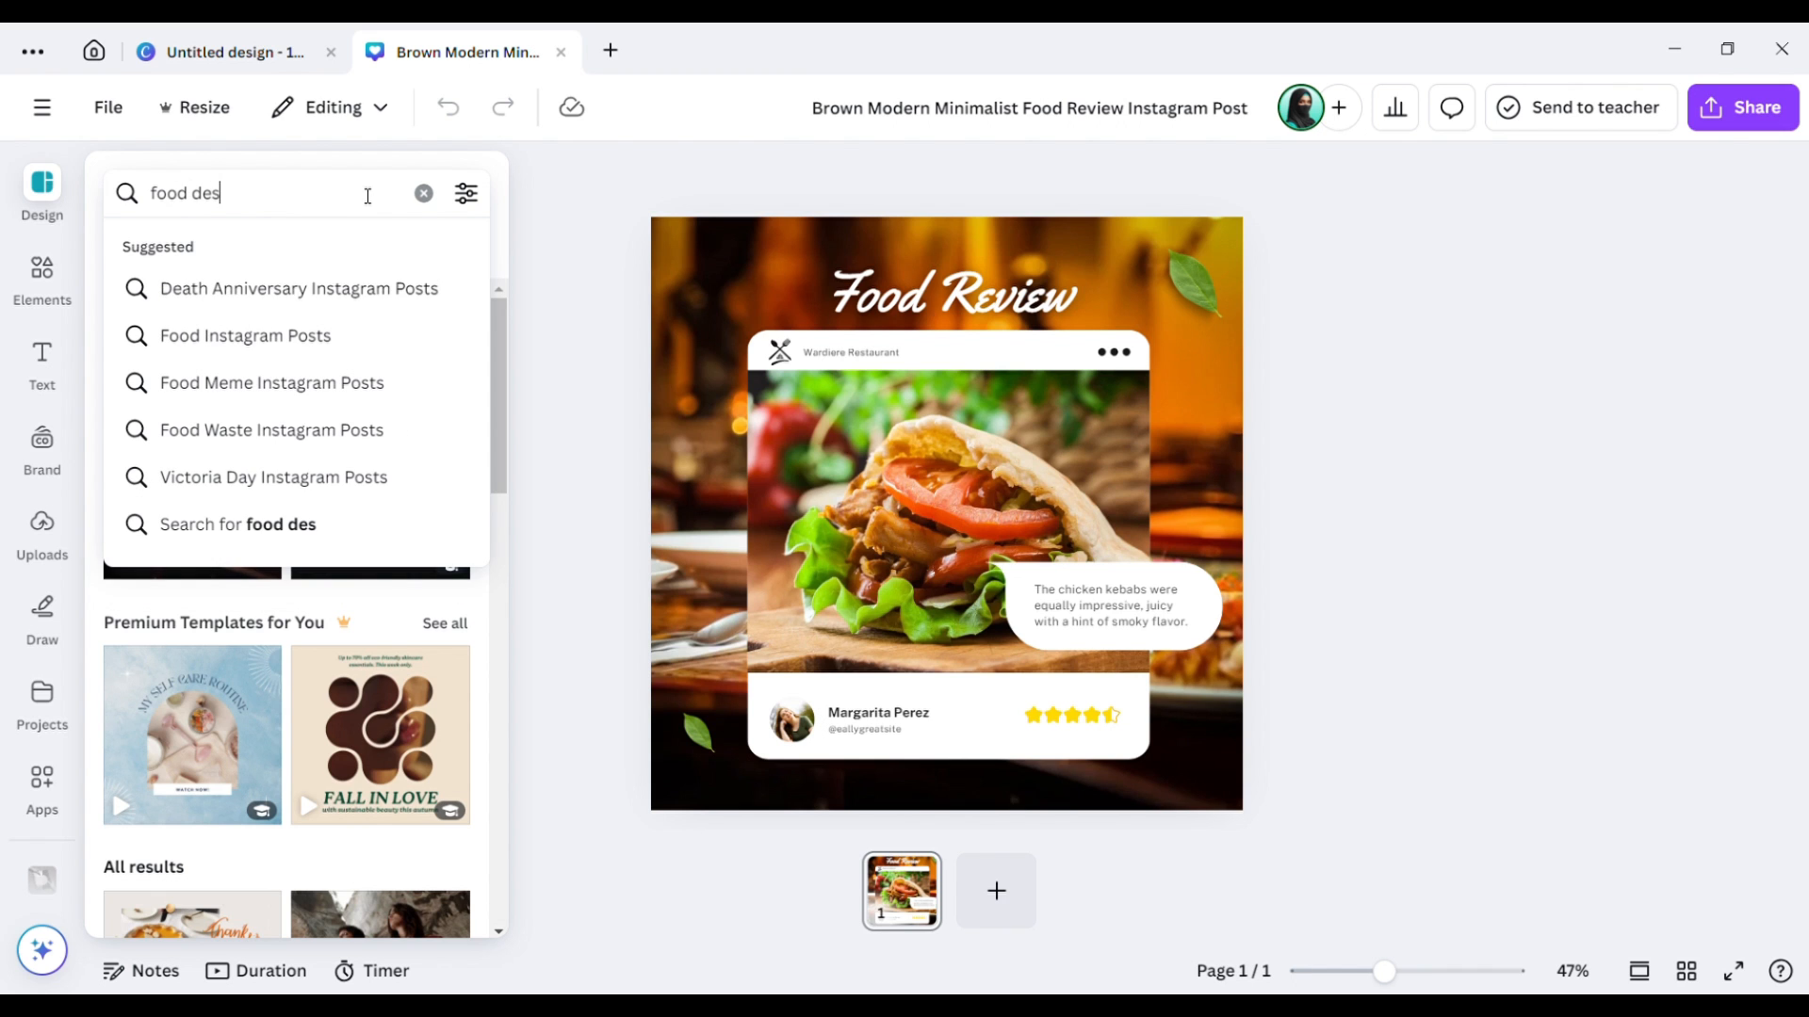
pyautogui.write('ign')
pyautogui.press('Return')
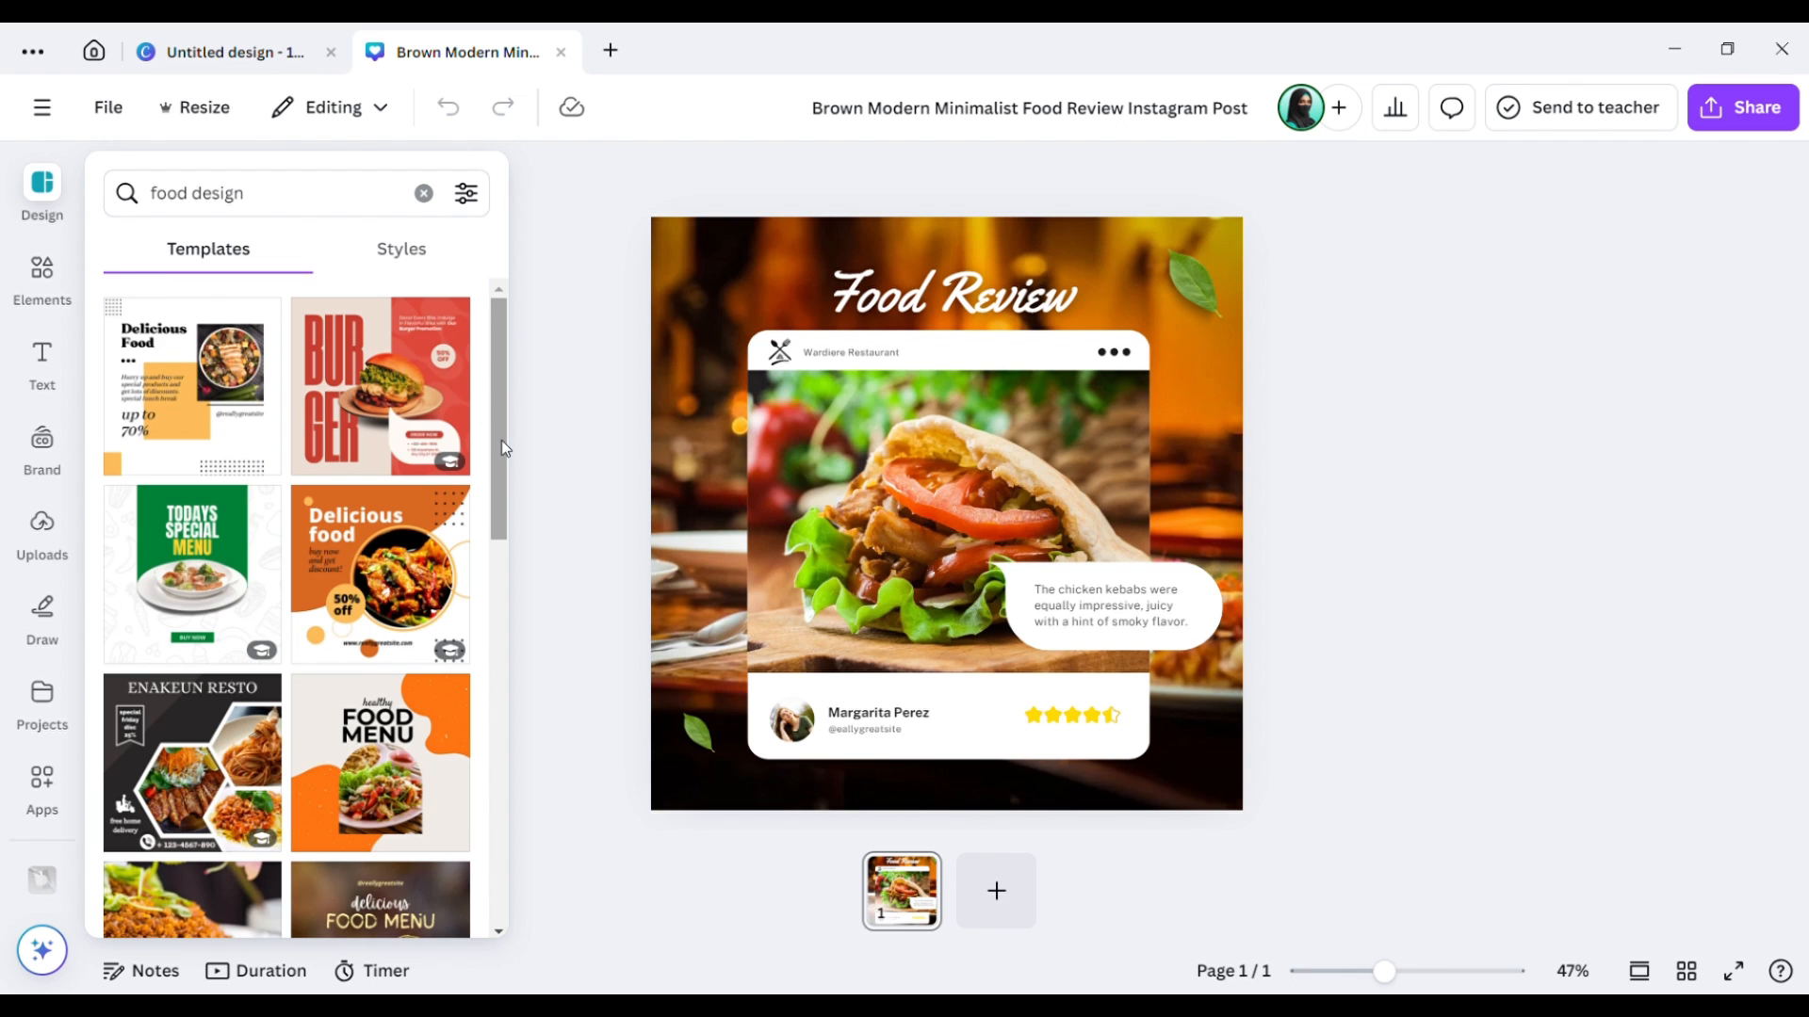
pyautogui.moveTo(501, 439); pyautogui.dragTo(484, 706)
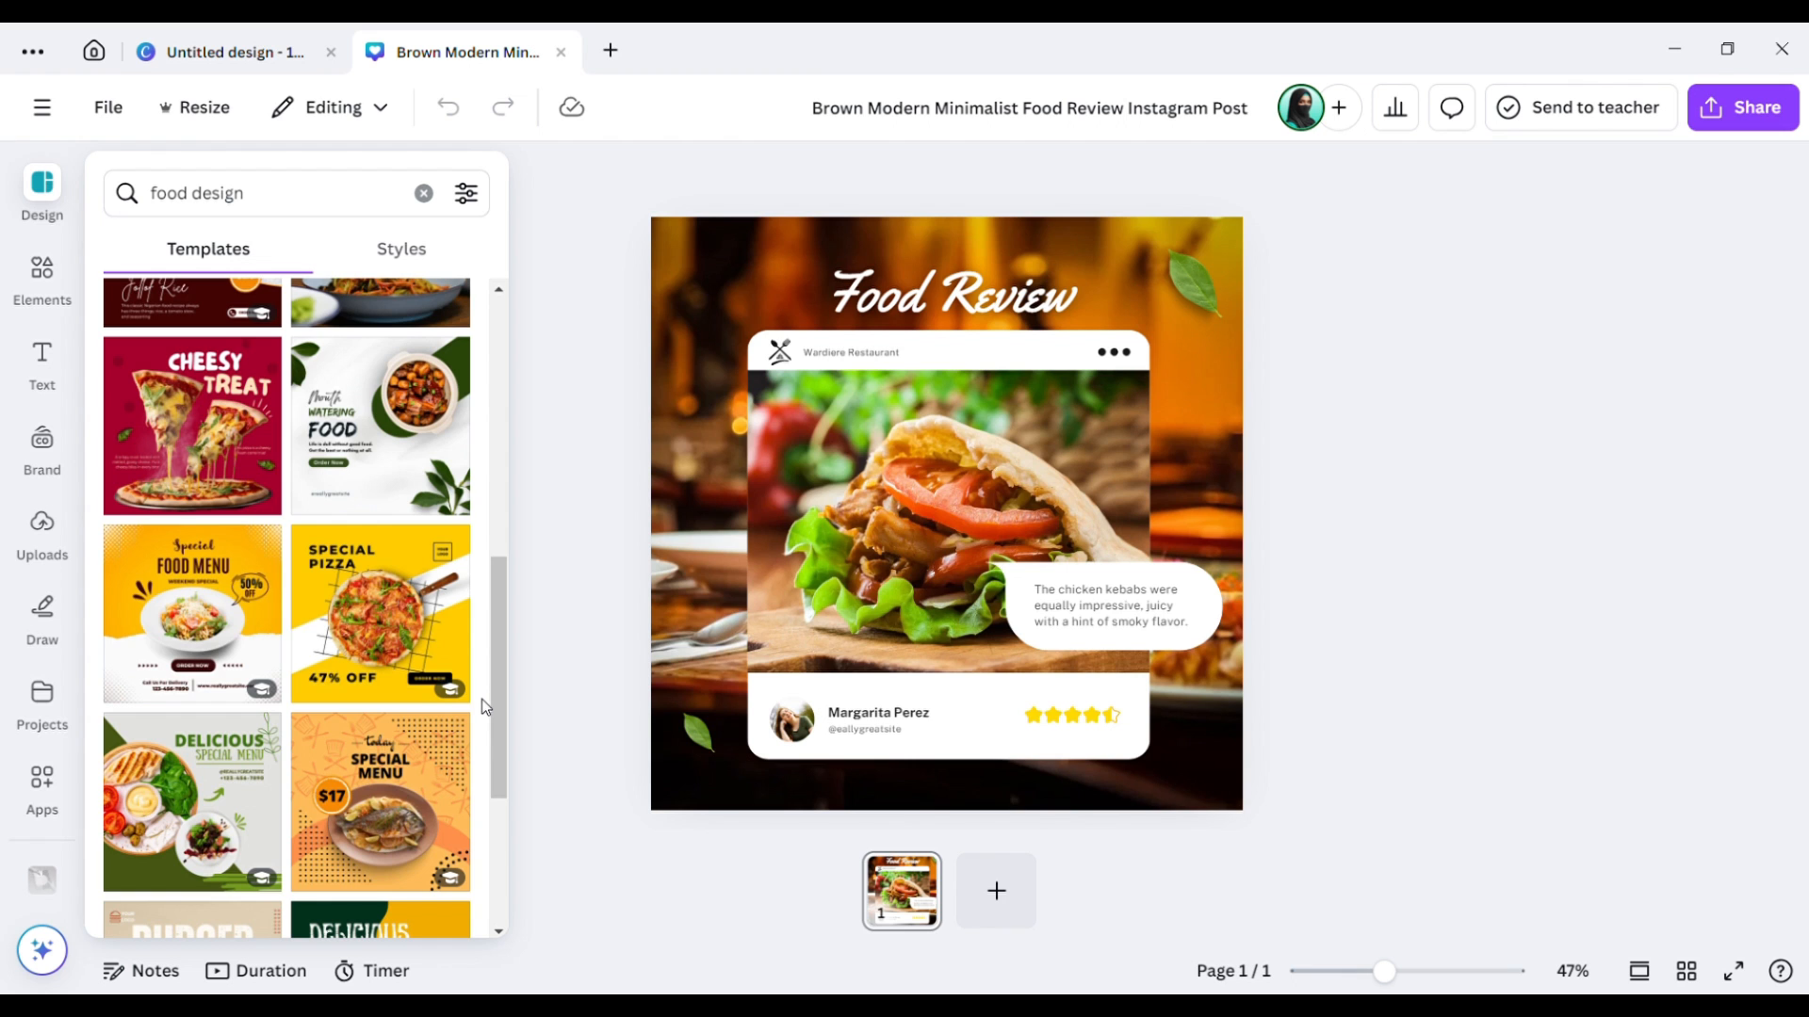
pyautogui.click(1242, 514)
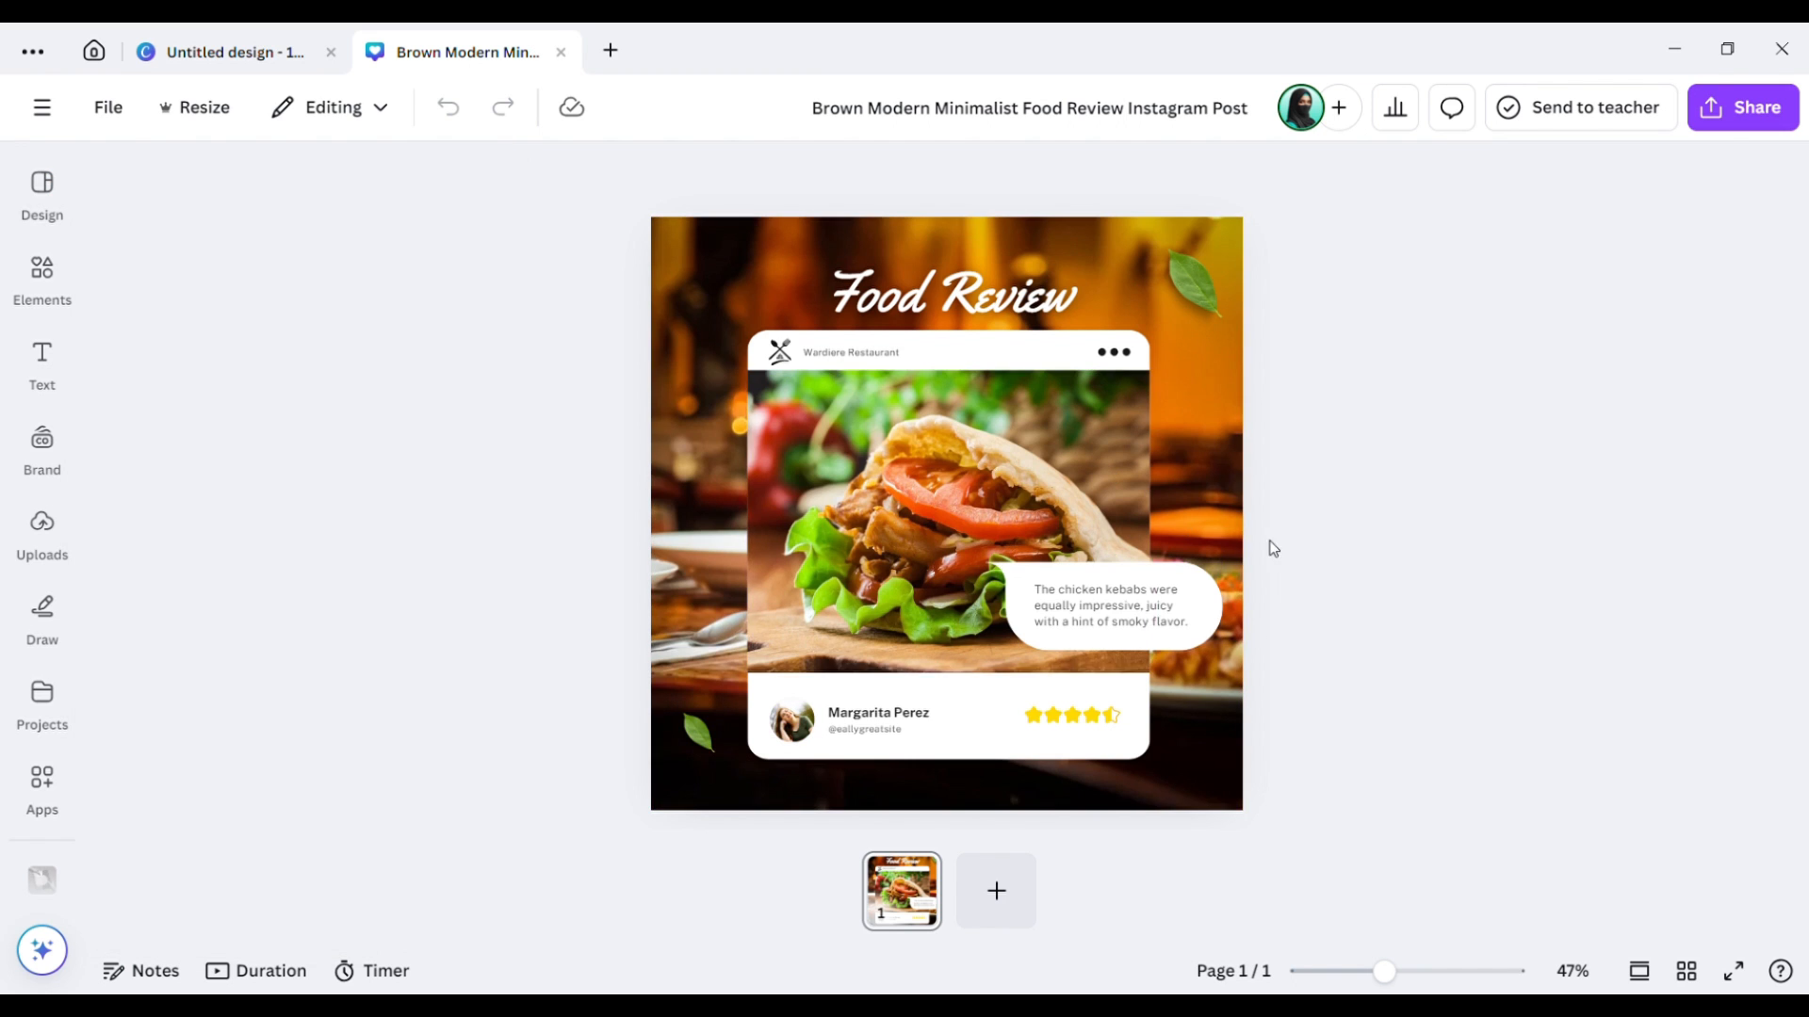
pyautogui.click(955, 765)
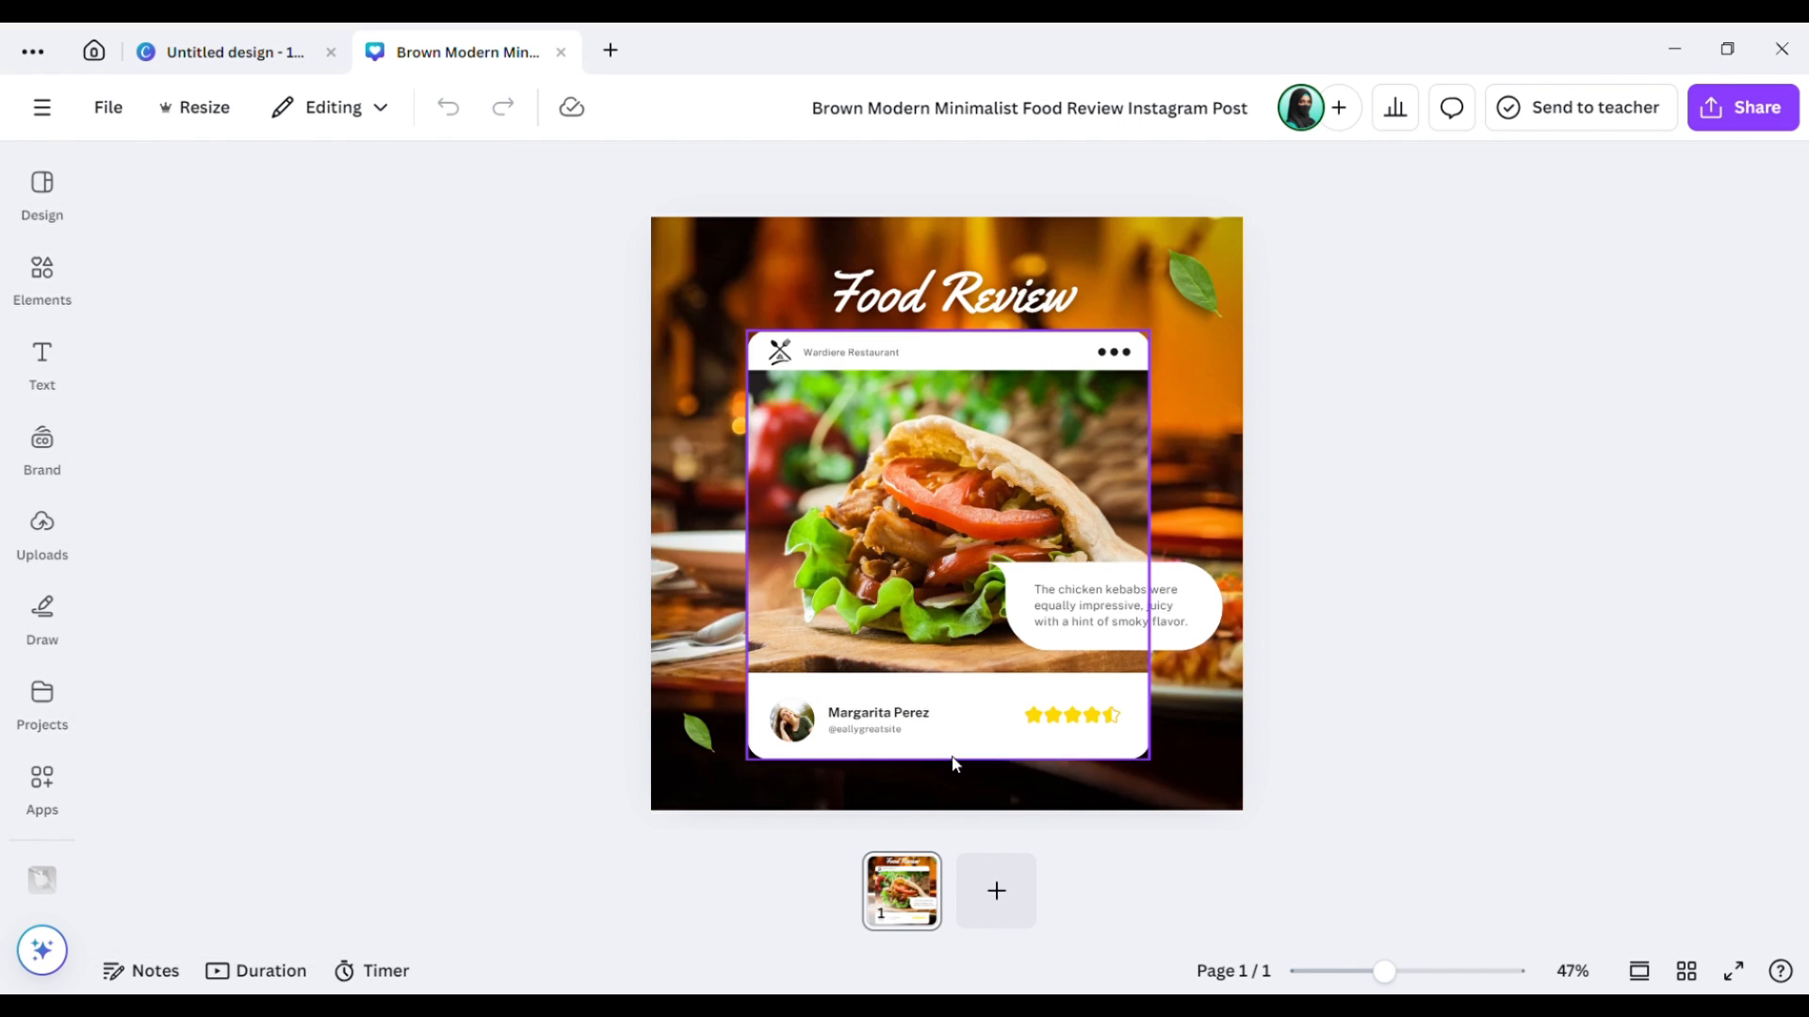
pyautogui.click(54, 214)
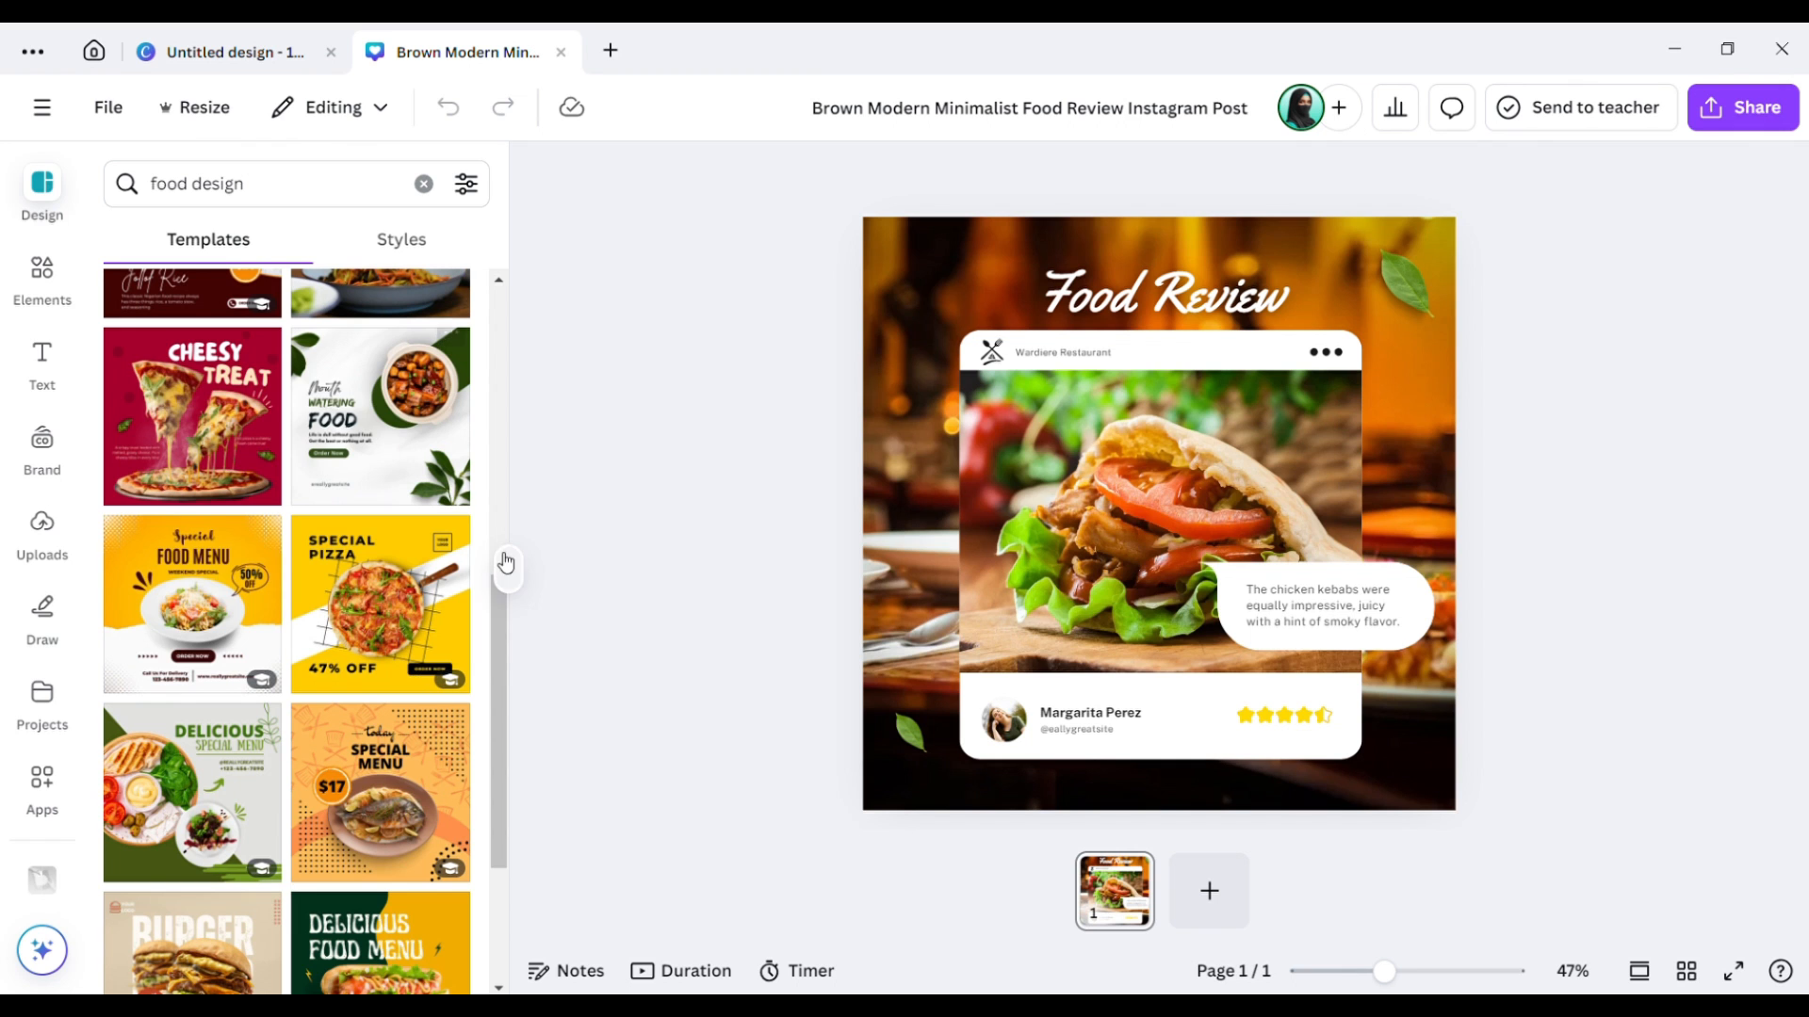
pyautogui.scroll(-6, 505, 687)
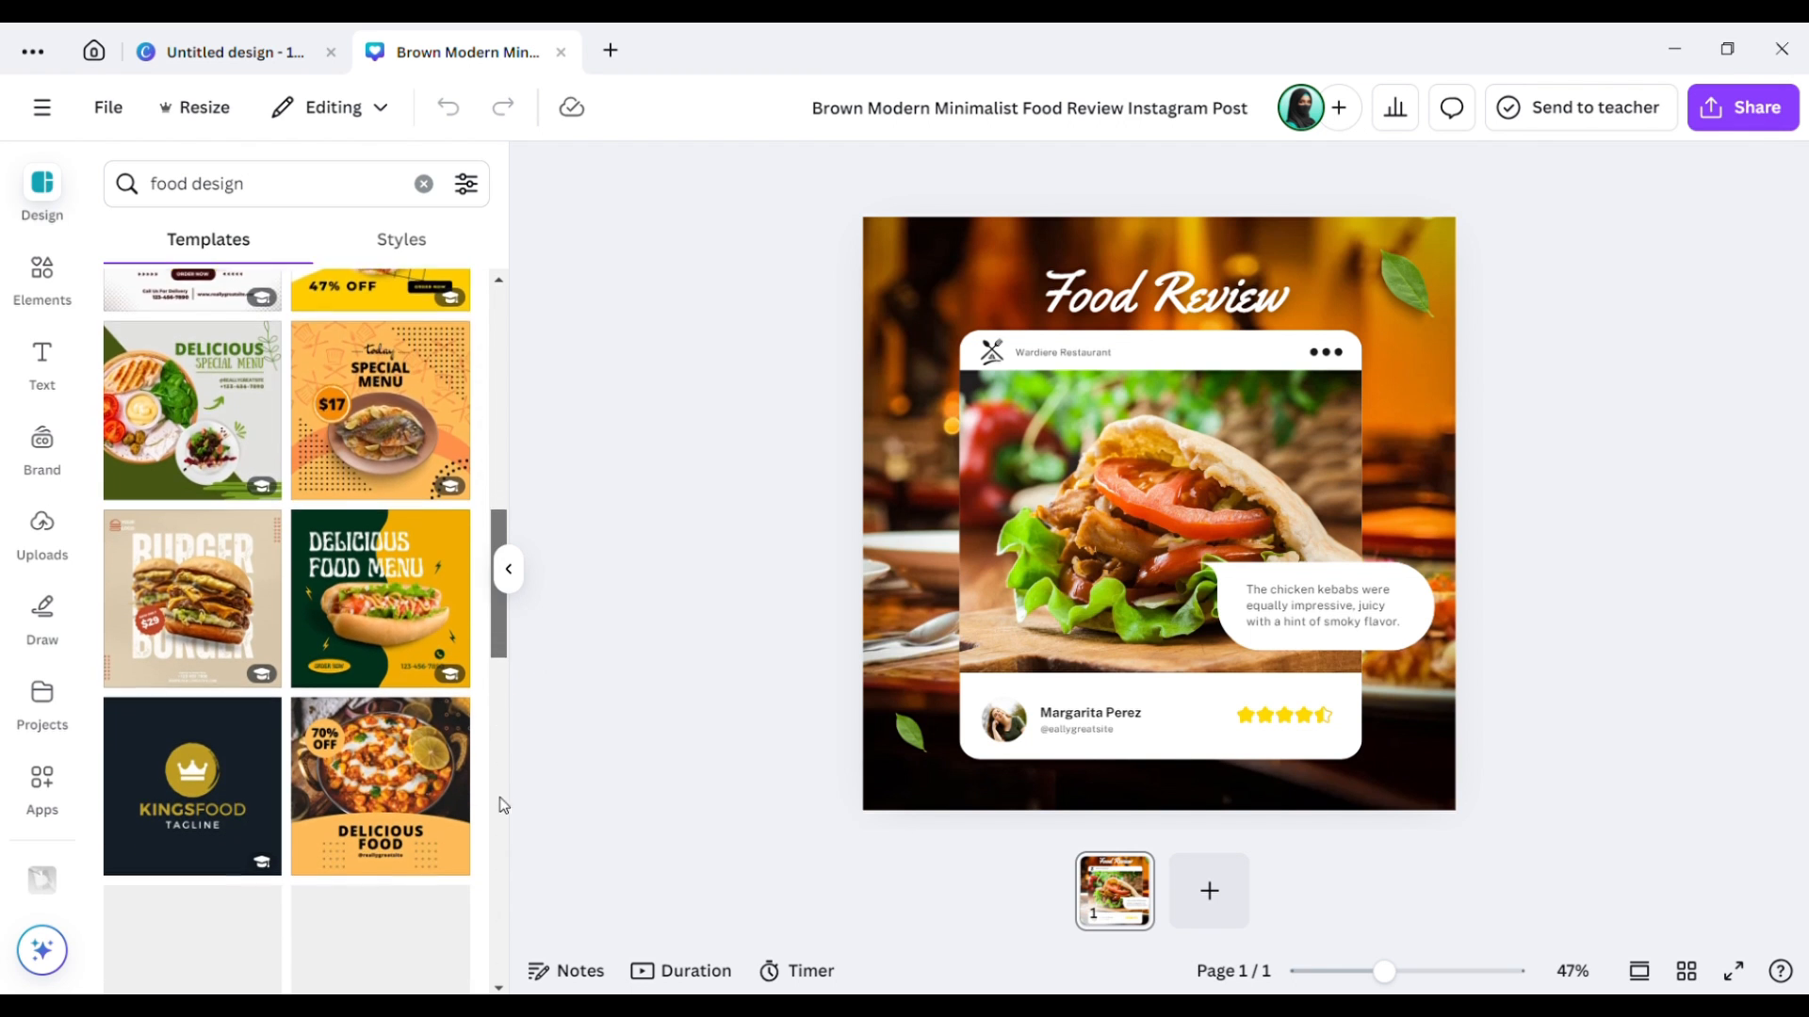
pyautogui.scroll(-5, 501, 829)
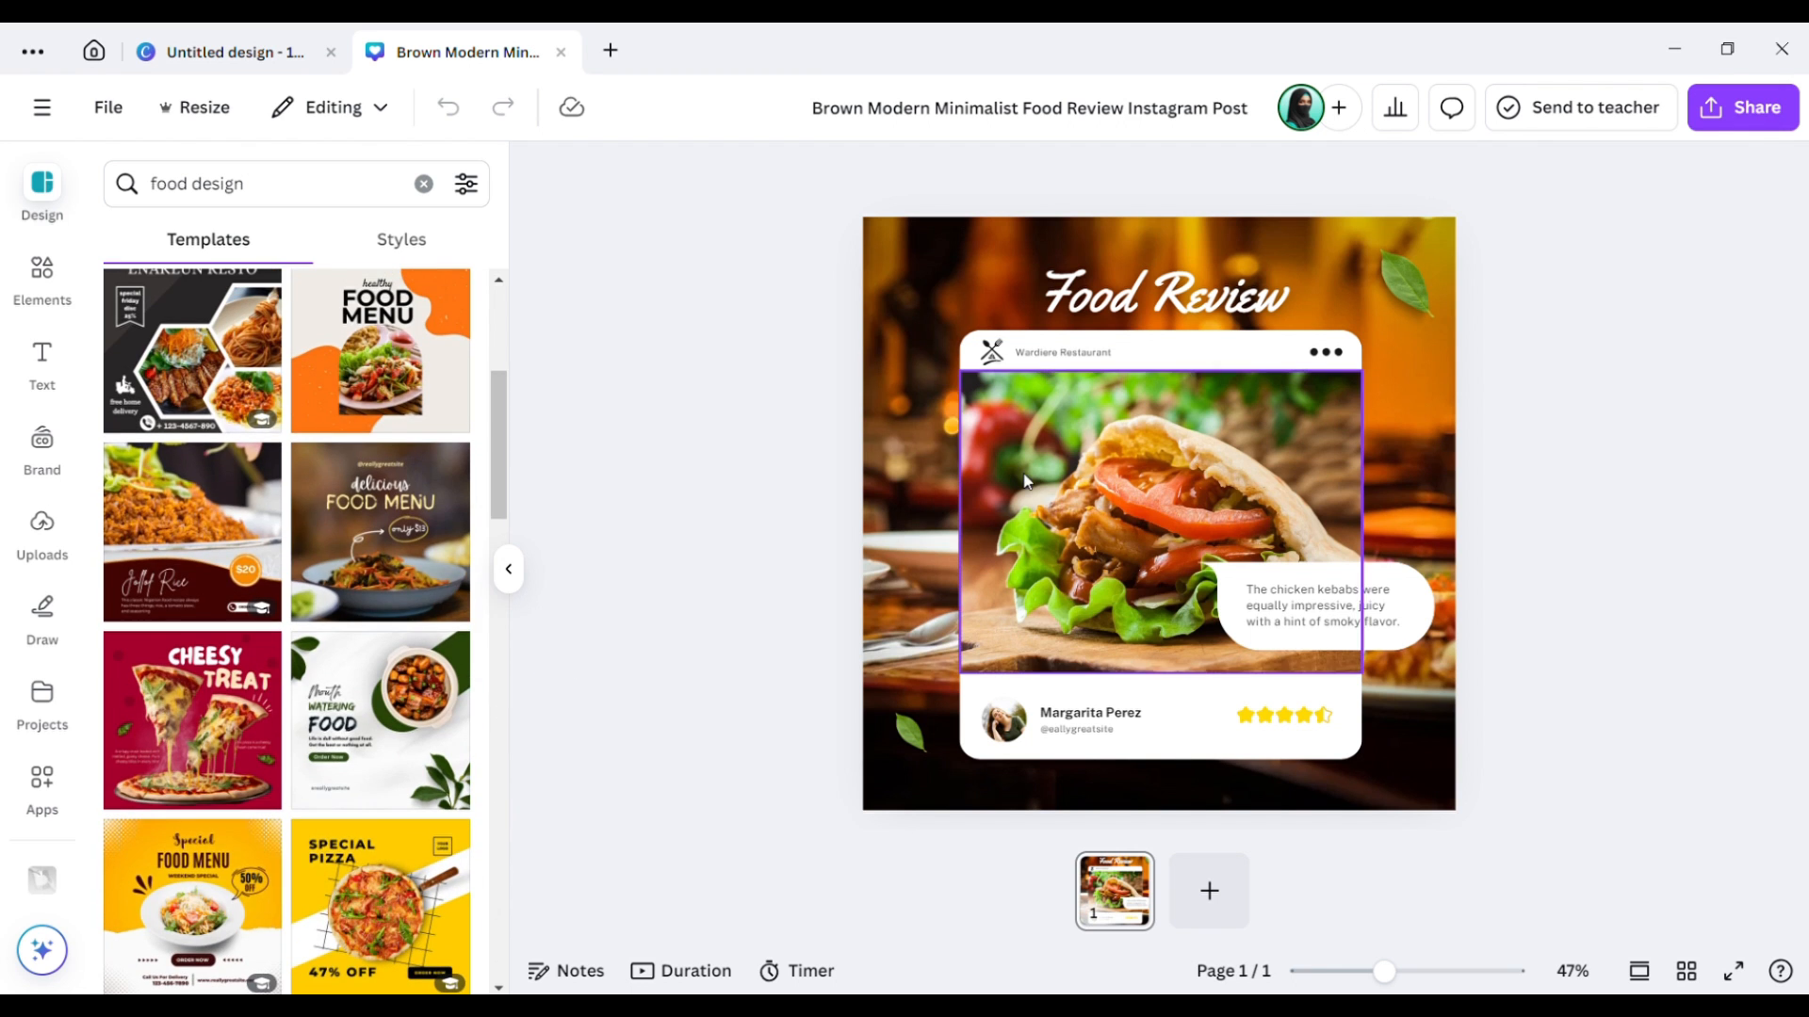
# Delete the 'Food Review' heading and scroll through the food design templates.
pyautogui.click(1149, 306)
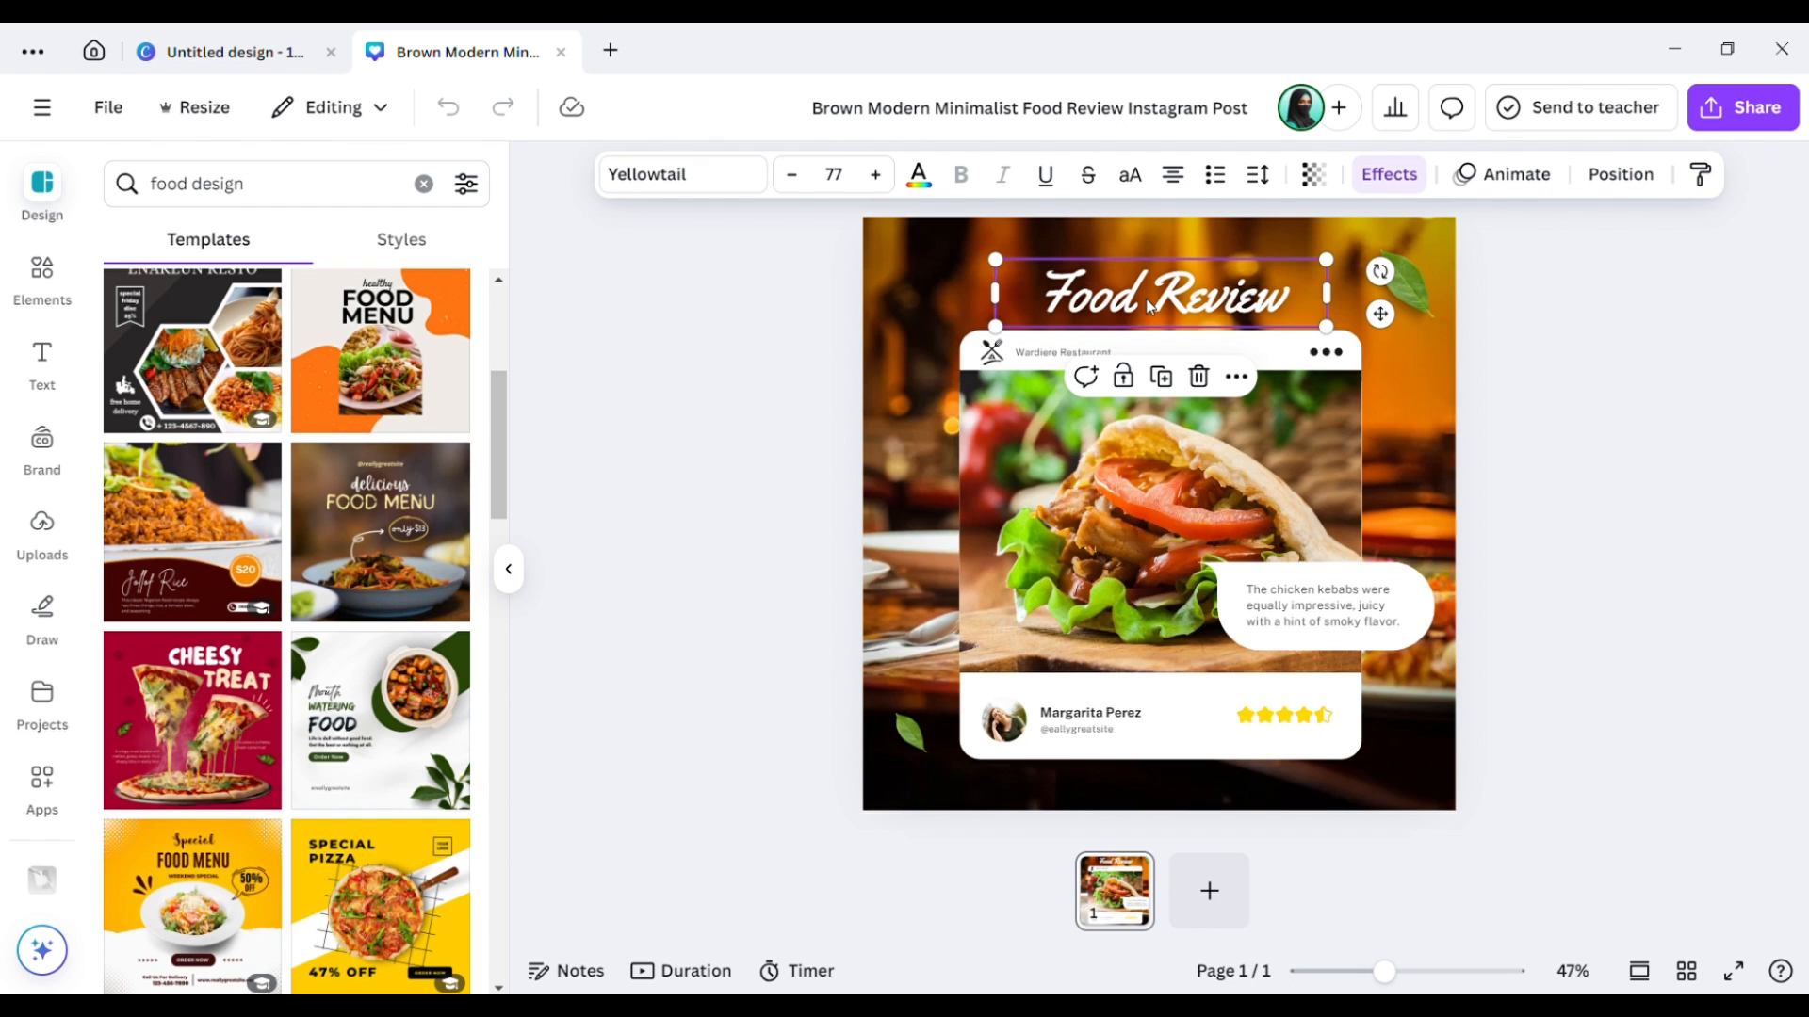
pyautogui.press('Delete')
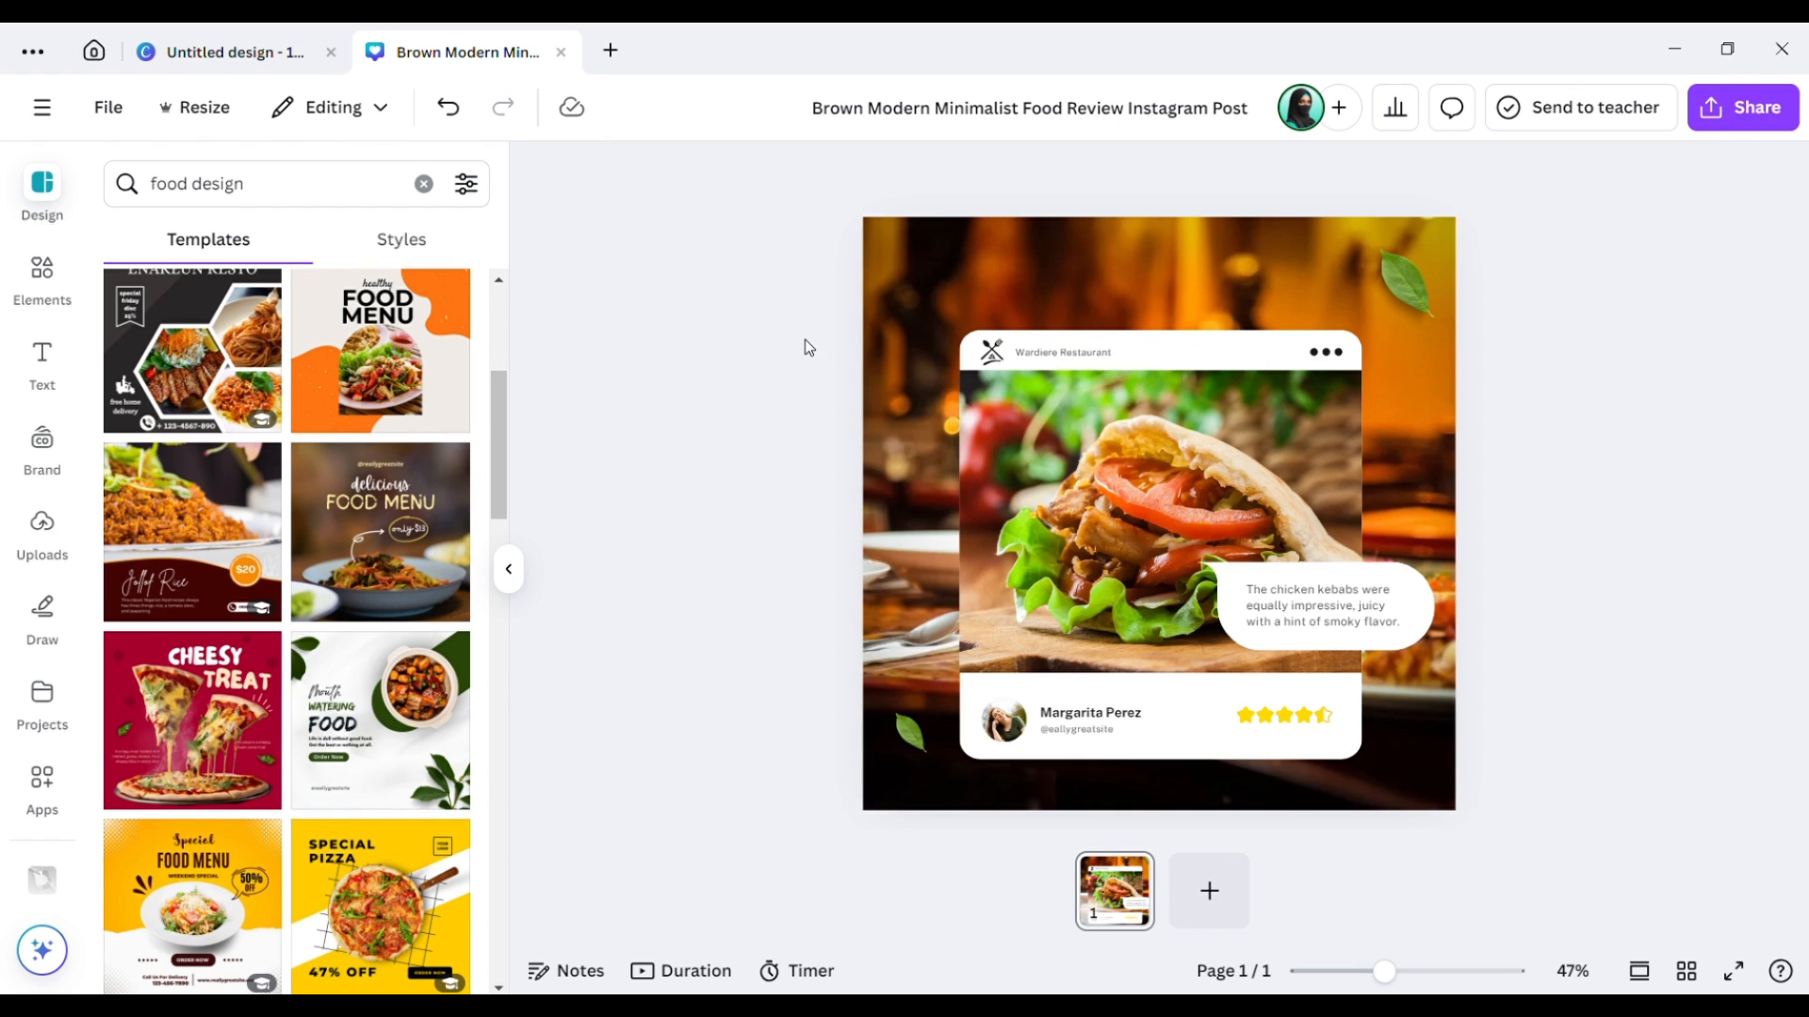
pyautogui.moveTo(500, 466)
pyautogui.mouseDown()
pyautogui.moveTo(513, 622)
pyautogui.moveTo(492, 953)
pyautogui.mouseUp()
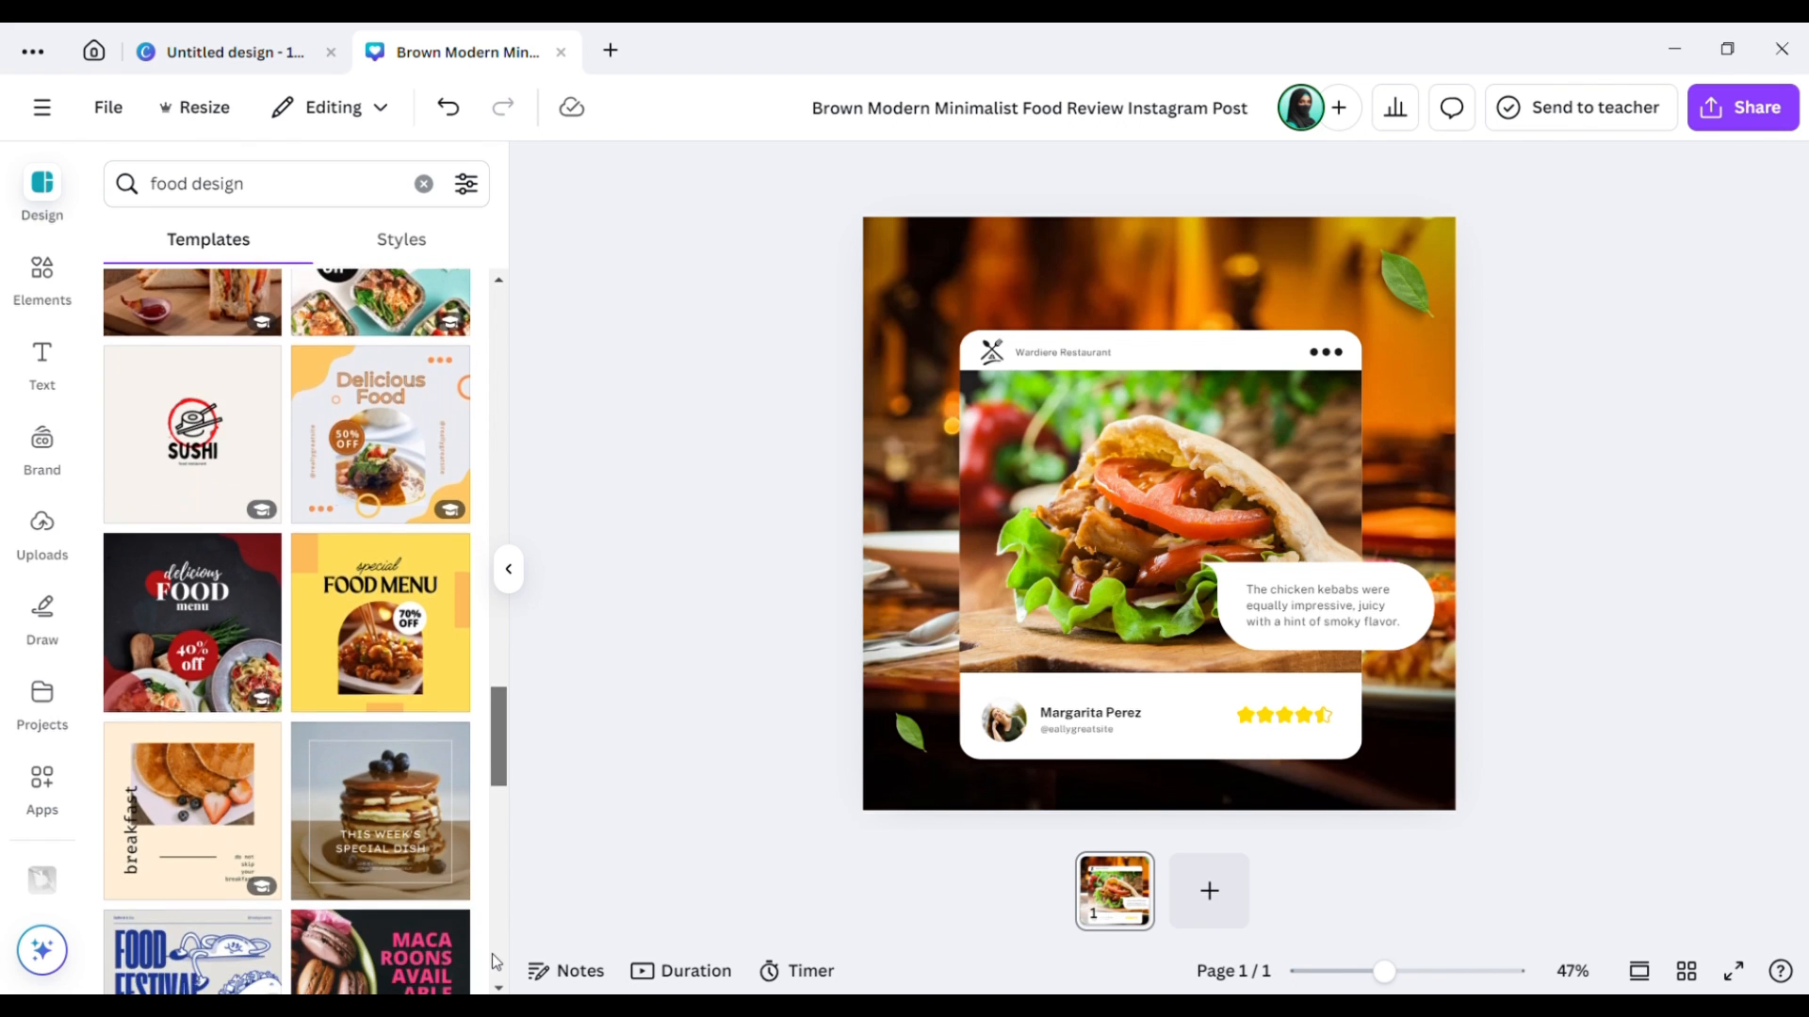
pyautogui.moveTo(500, 725); pyautogui.dragTo(495, 861)
pyautogui.moveTo(502, 745); pyautogui.dragTo(490, 859)
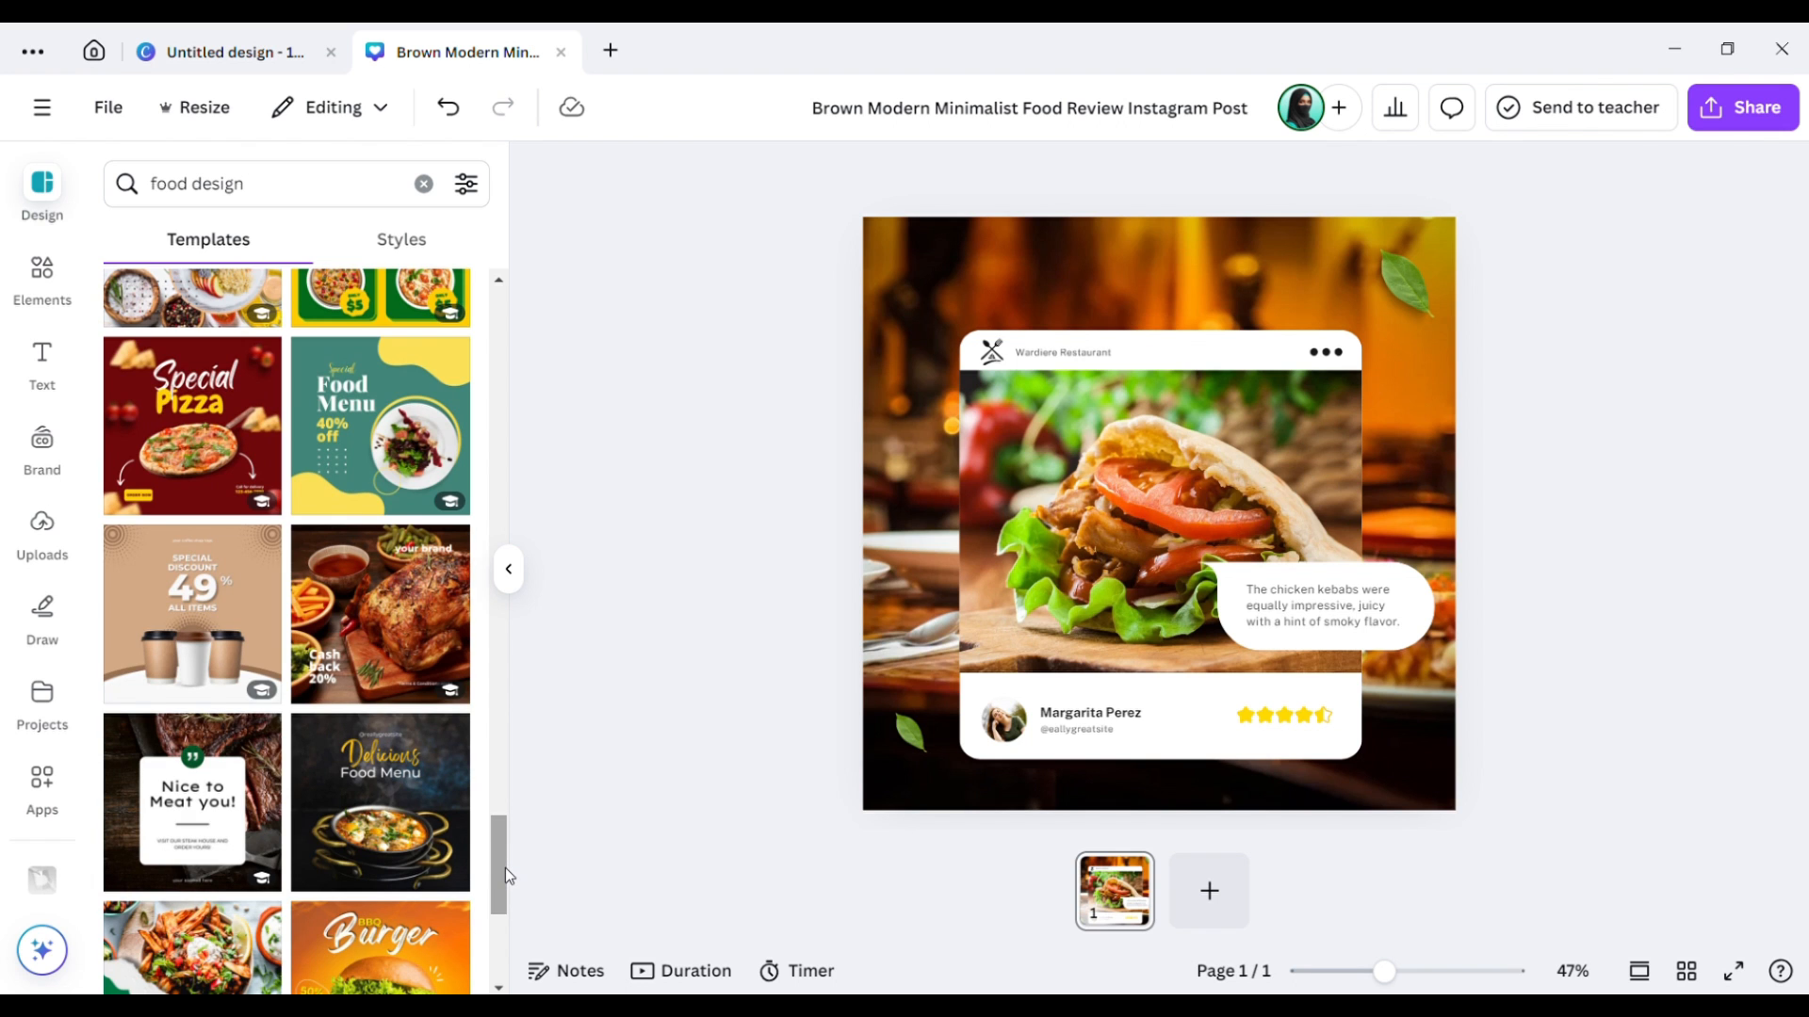
pyautogui.moveTo(505, 868)
pyautogui.mouseDown()
pyautogui.moveTo(509, 919)
pyautogui.moveTo(508, 897)
pyautogui.mouseUp()
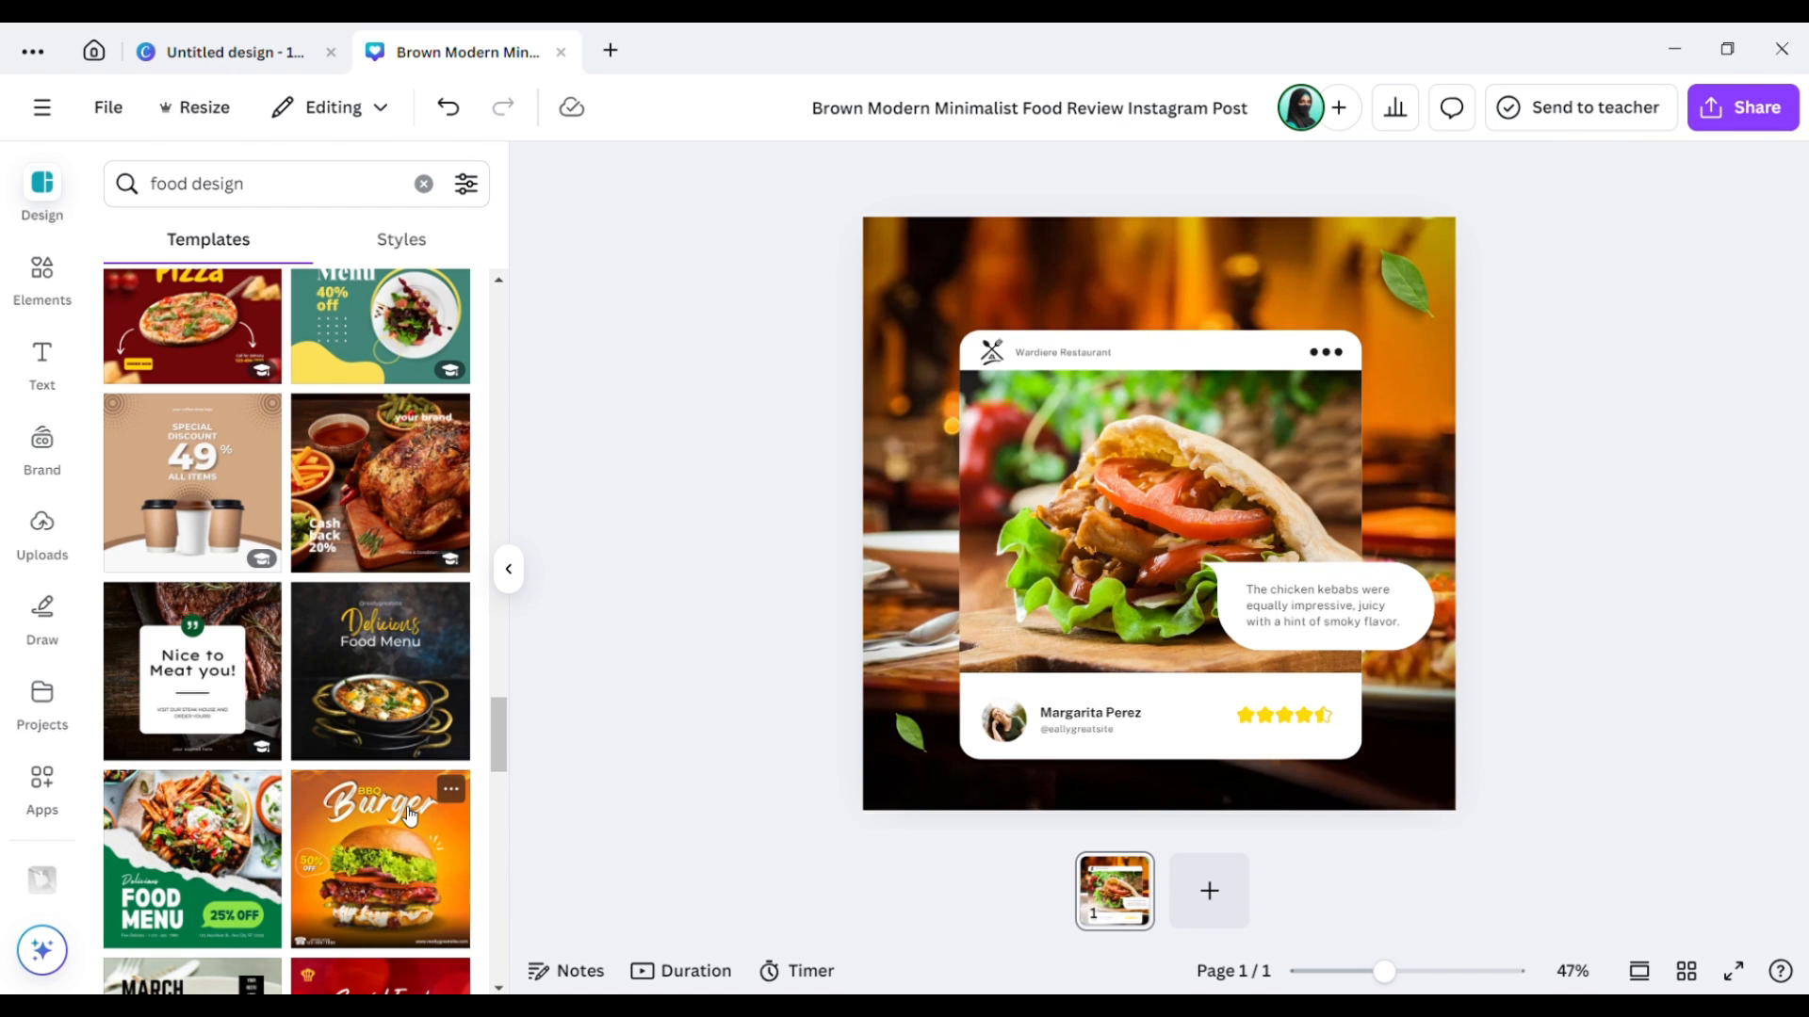
# Add a second page and apply the Orange Yellow Modern Food BBQ Burger template to it.
pyautogui.click(1209, 891)
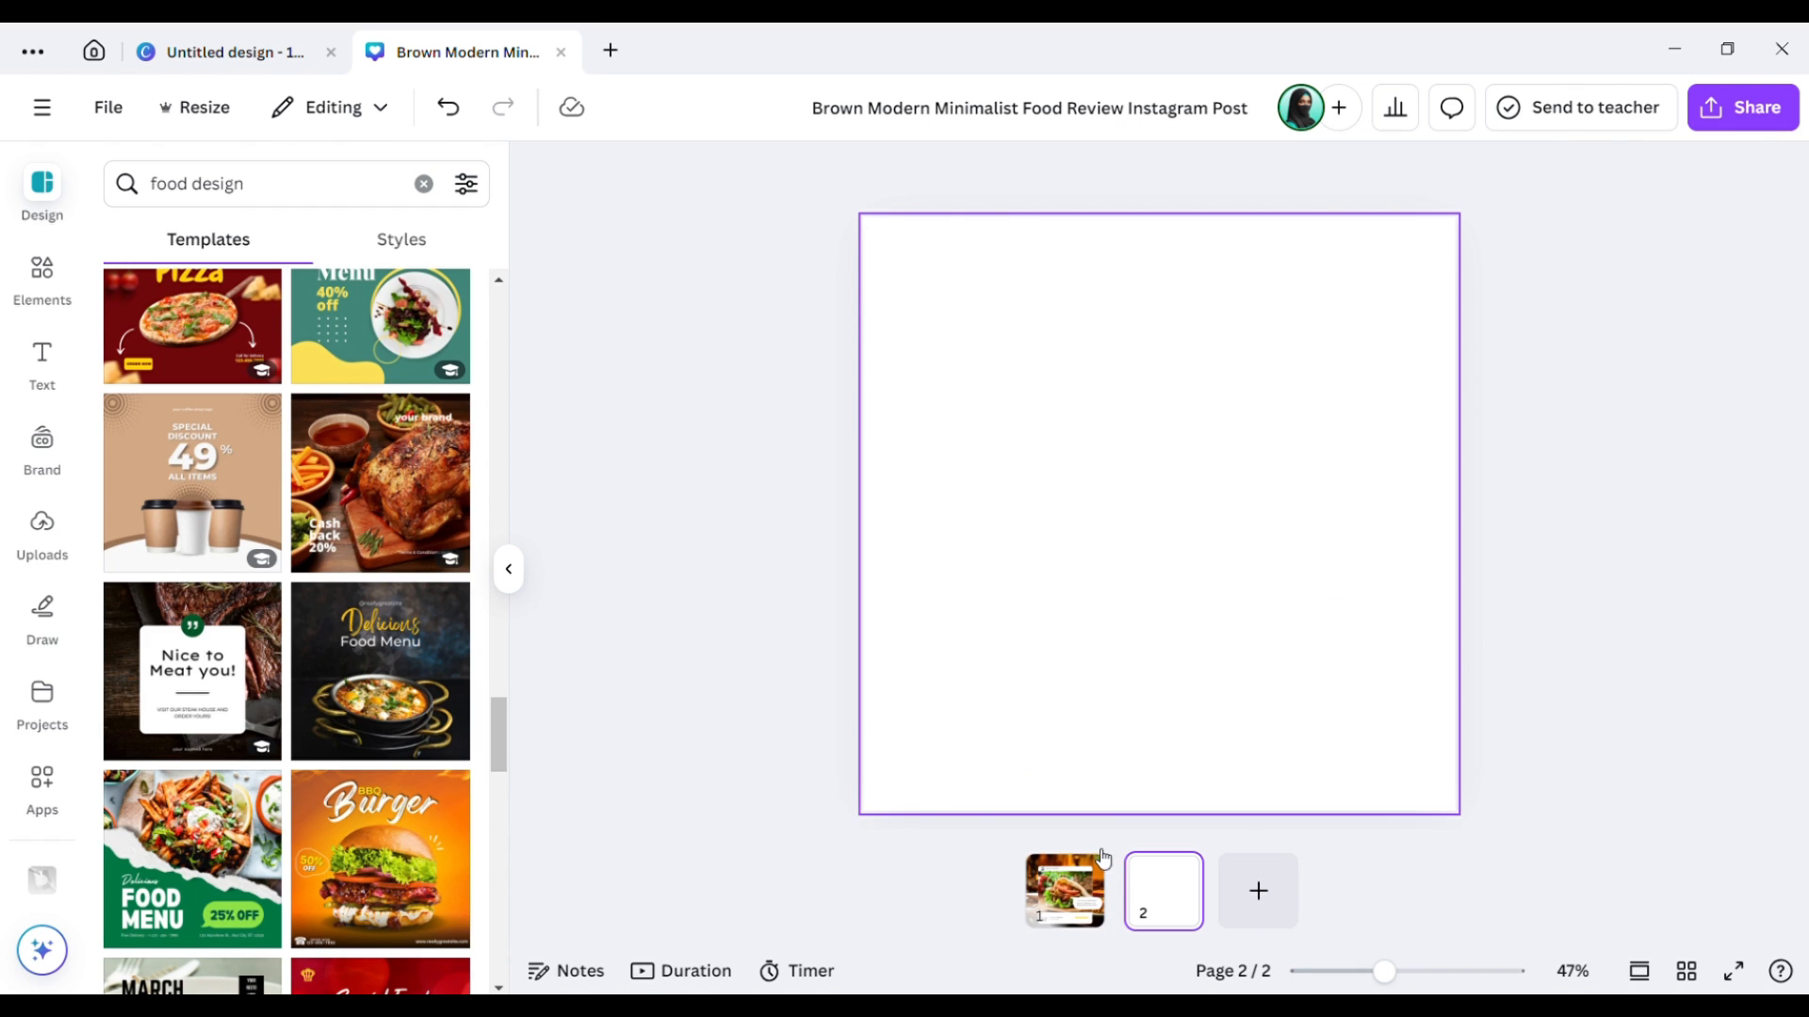
pyautogui.click(389, 871)
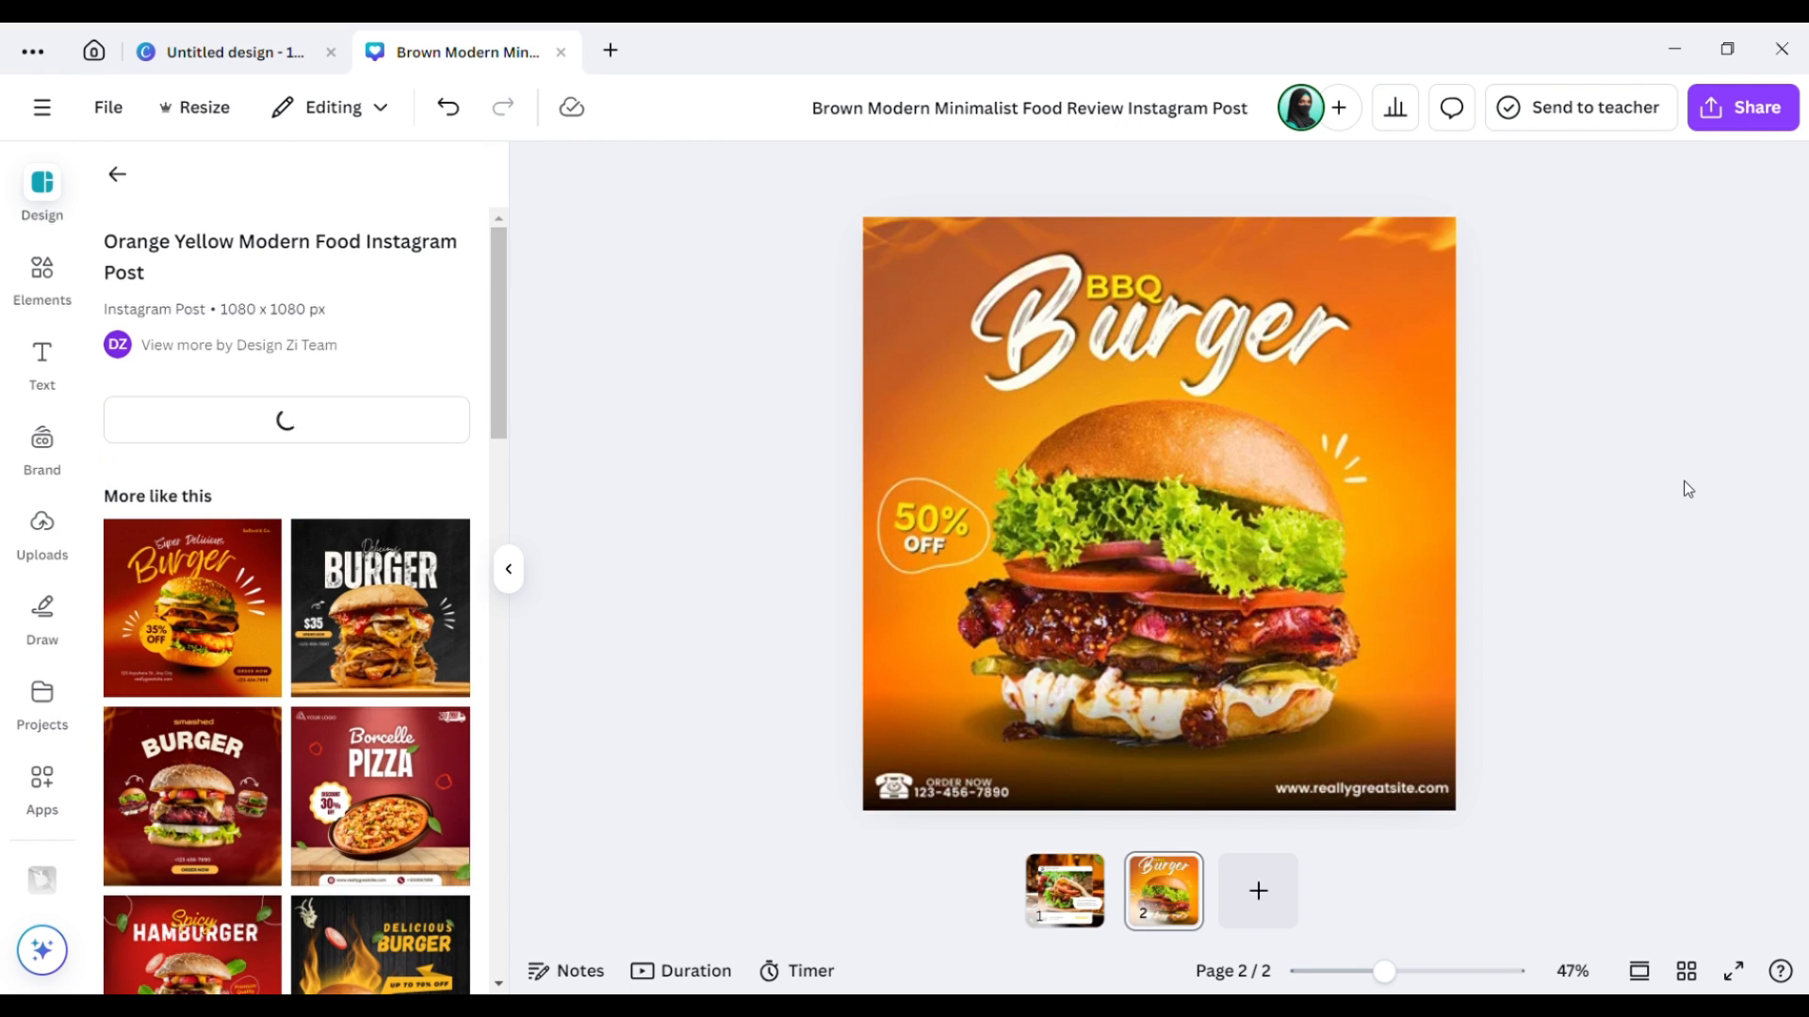
pyautogui.click(1158, 341)
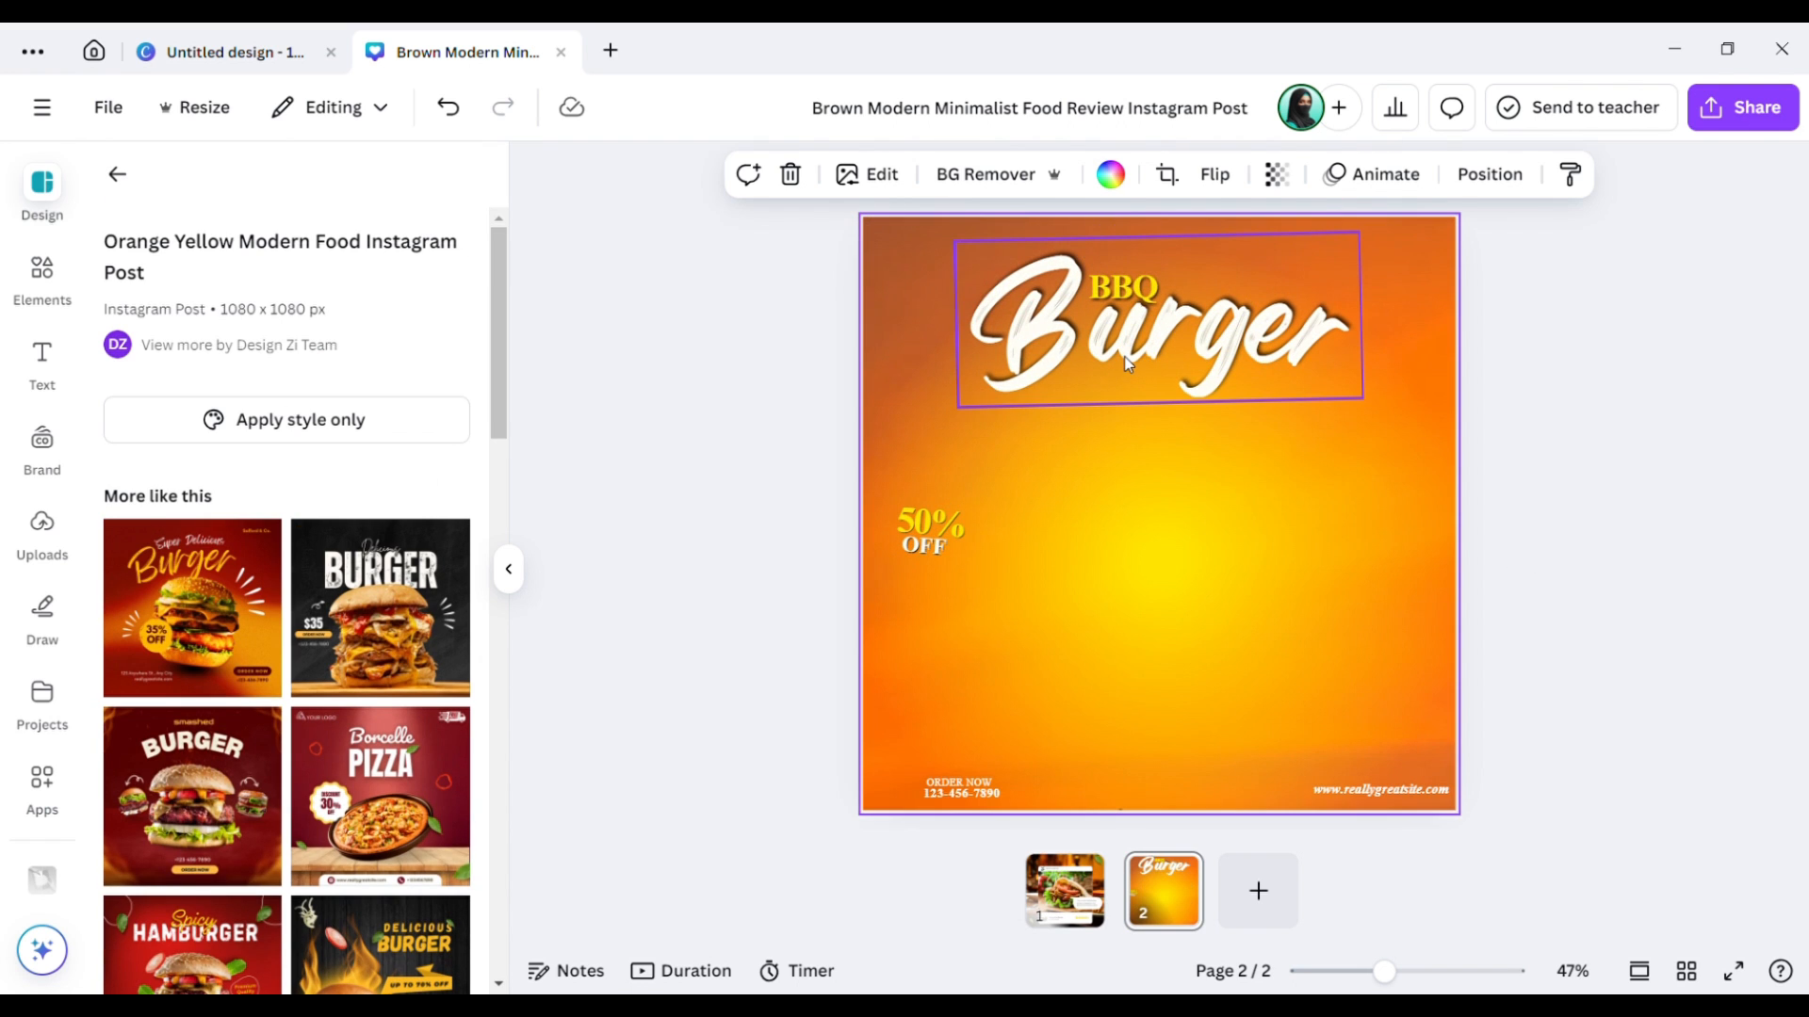
# Select the BBQ and Burger title texts together on page 2 to copy them.
pyautogui.click(1128, 364)
pyautogui.click(766, 532)
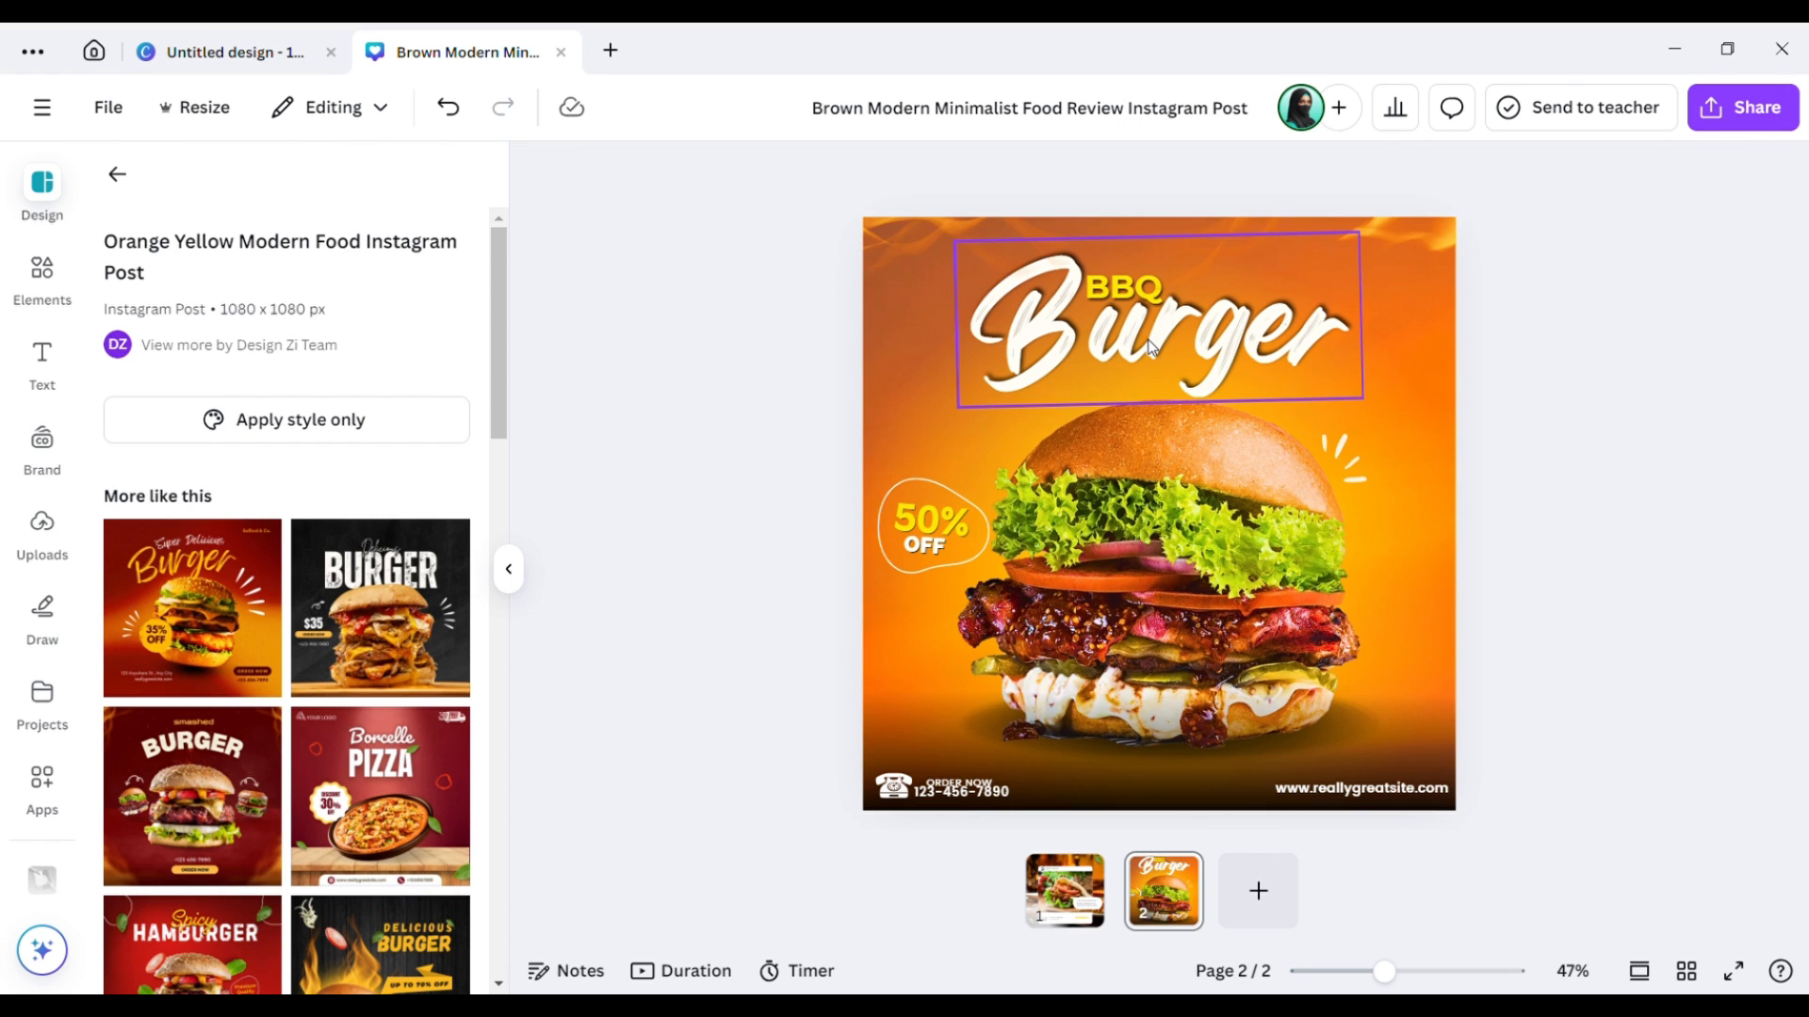
pyautogui.click(1117, 307)
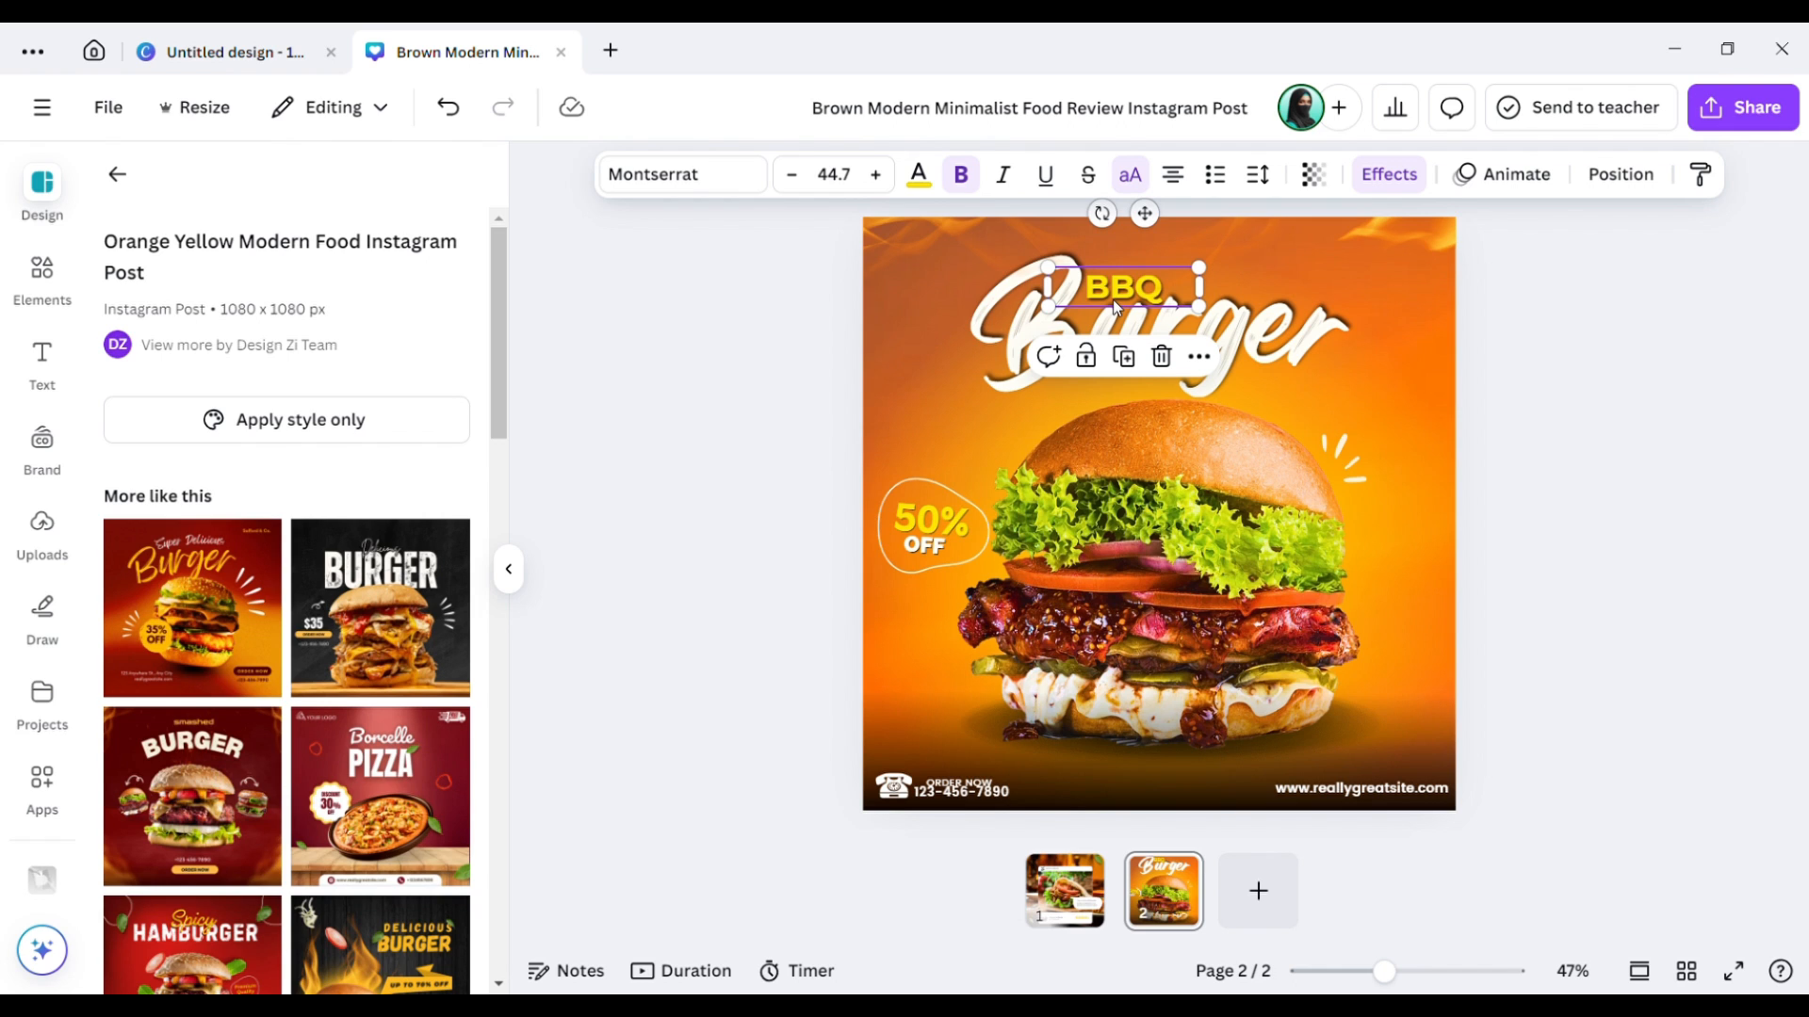
pyautogui.click(1114, 307)
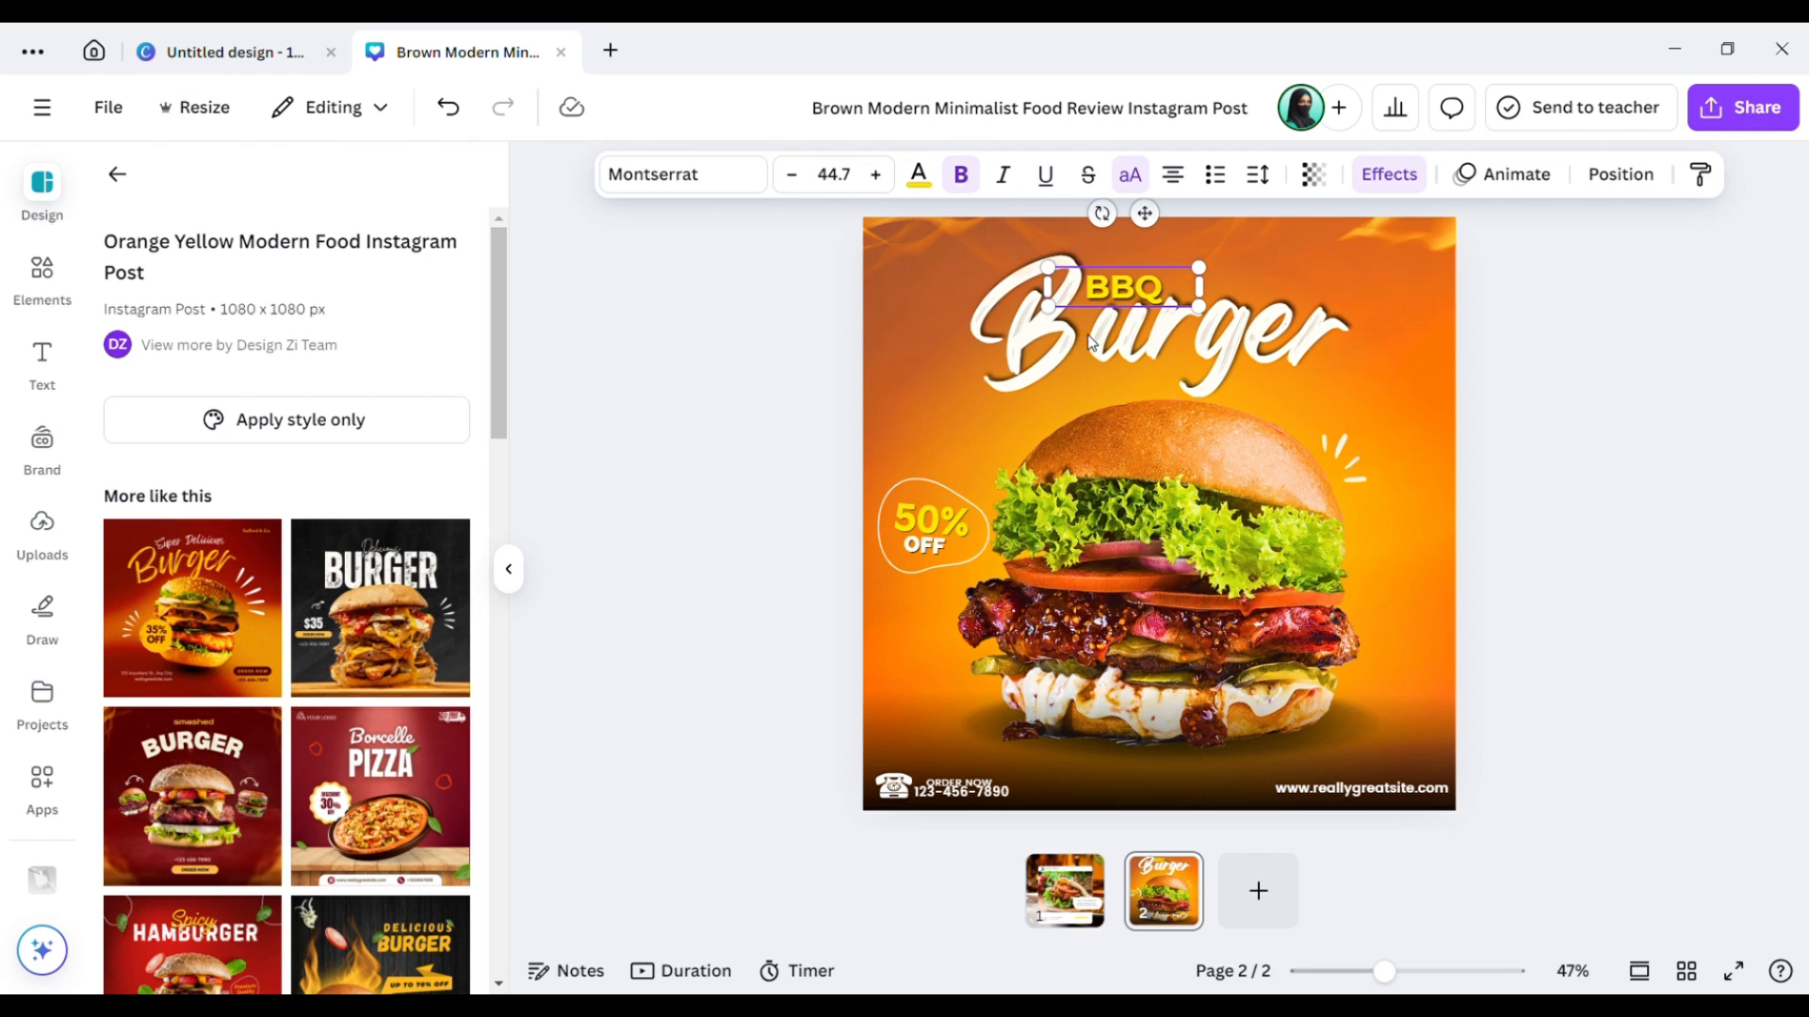
pyautogui.keyDown('shift'); pyautogui.click(1038, 333); pyautogui.keyUp('shift')
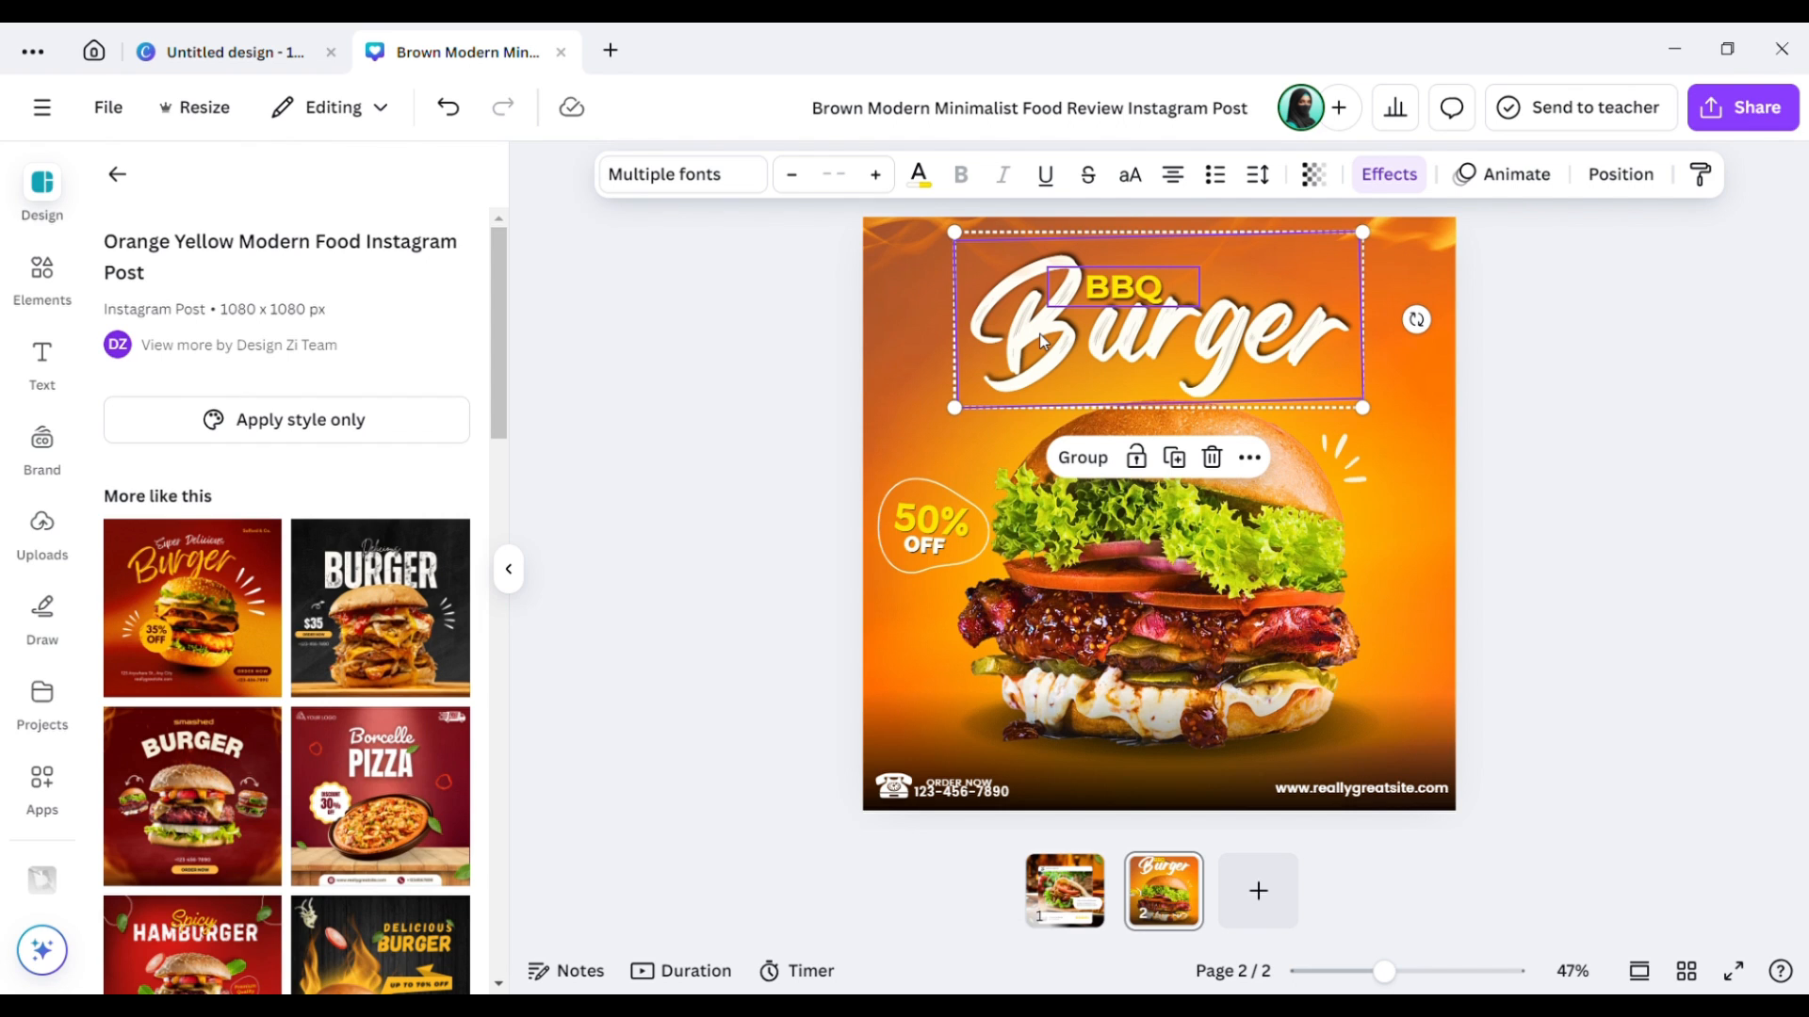
pyautogui.click(1696, 376)
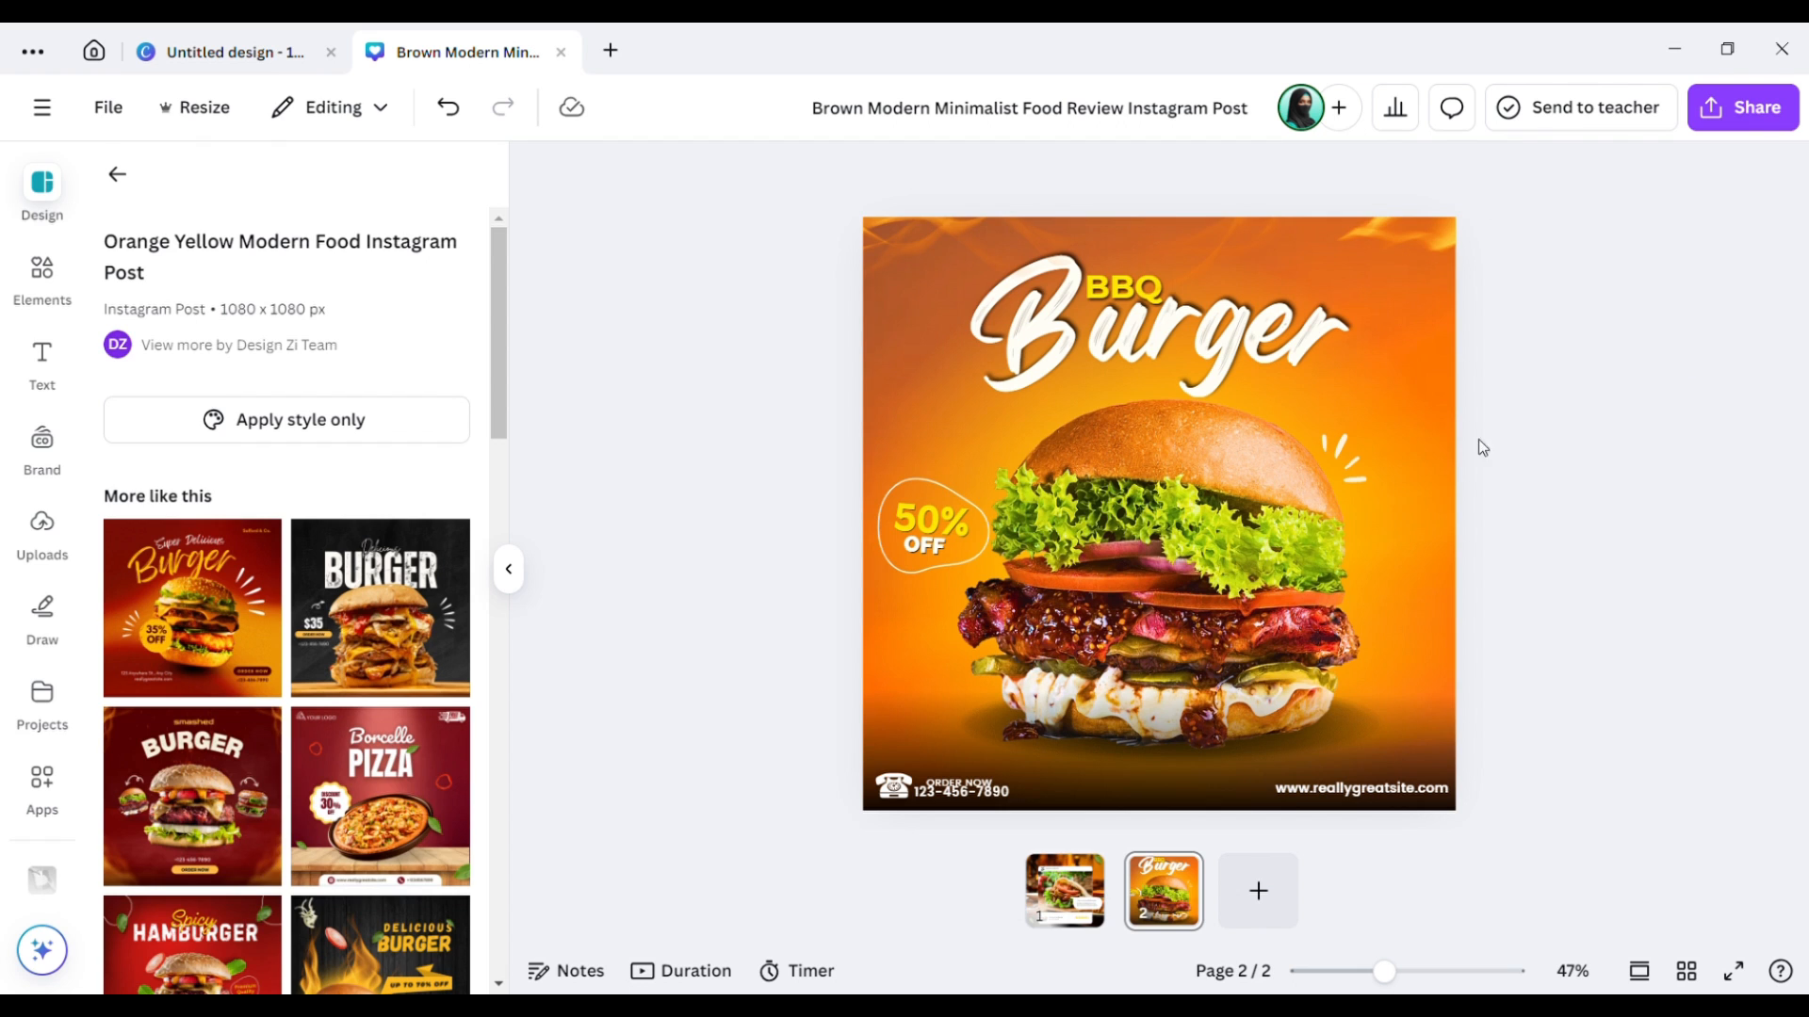
# Paste the BBQ Burger title onto page 1, shrink it and place it just above the review card.
pyautogui.click(1093, 897)
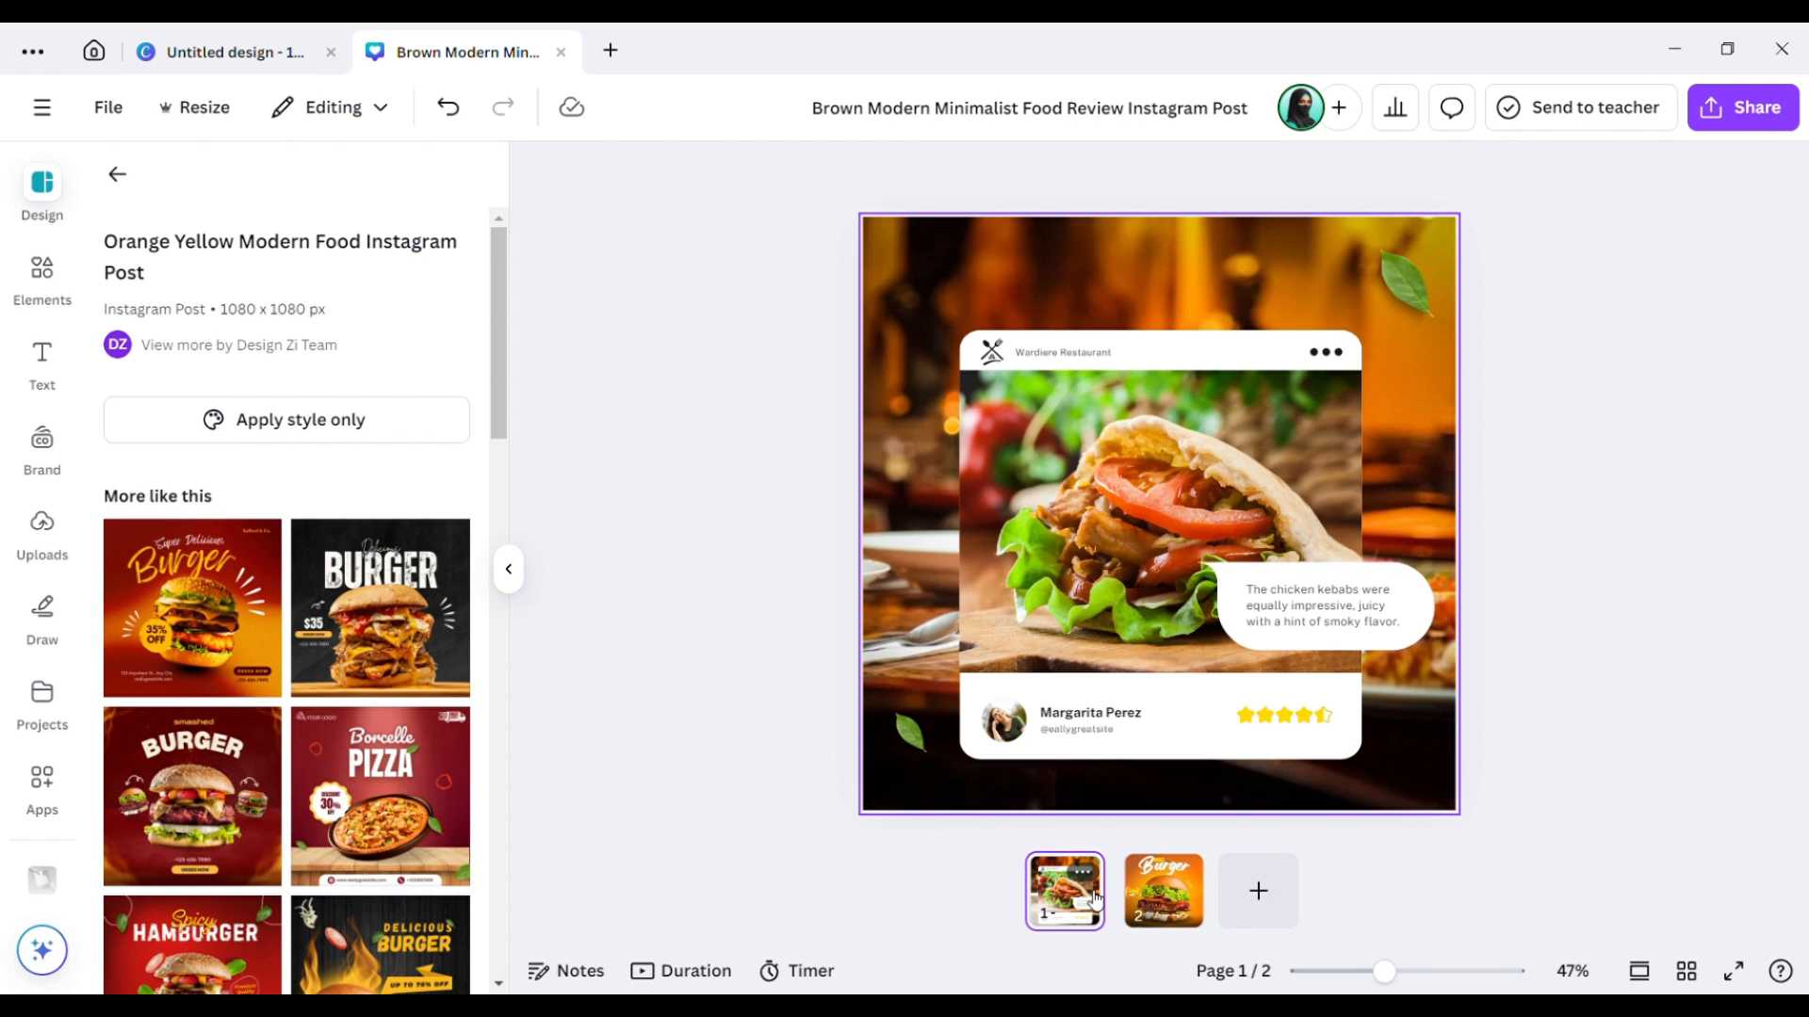
pyautogui.click(1106, 308)
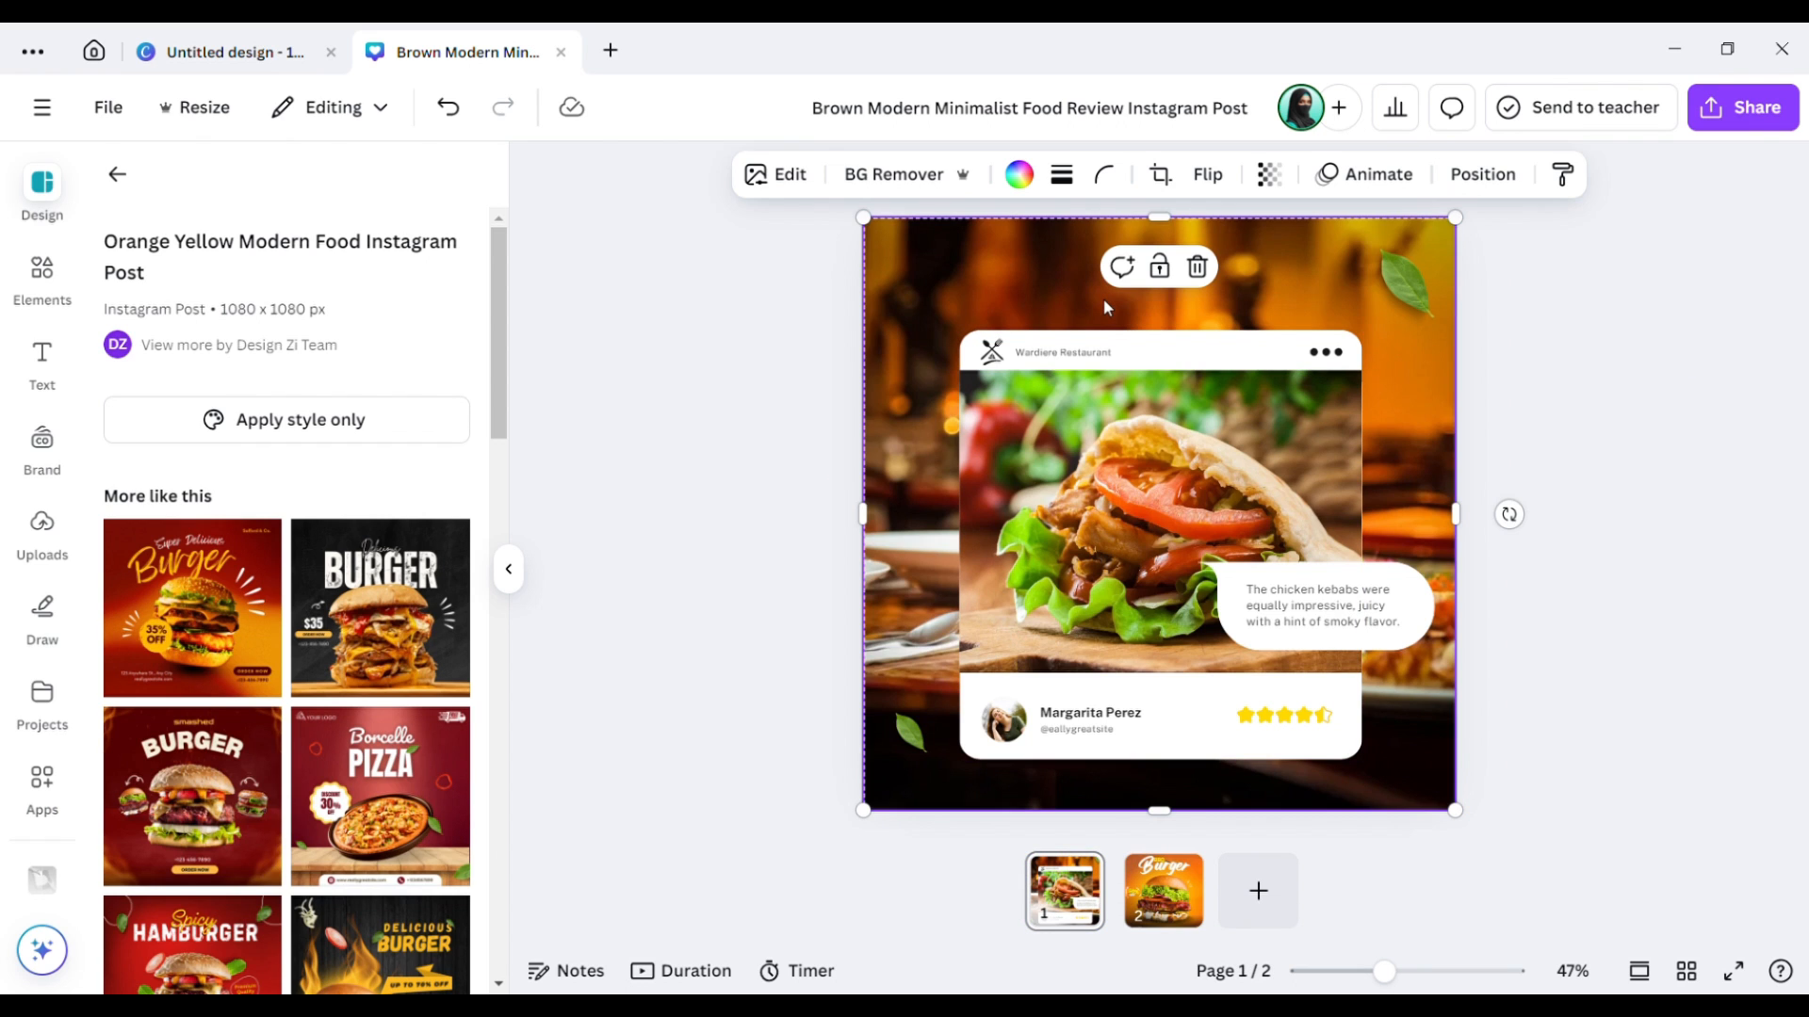
pyautogui.hotkey('ctrl', 'v')
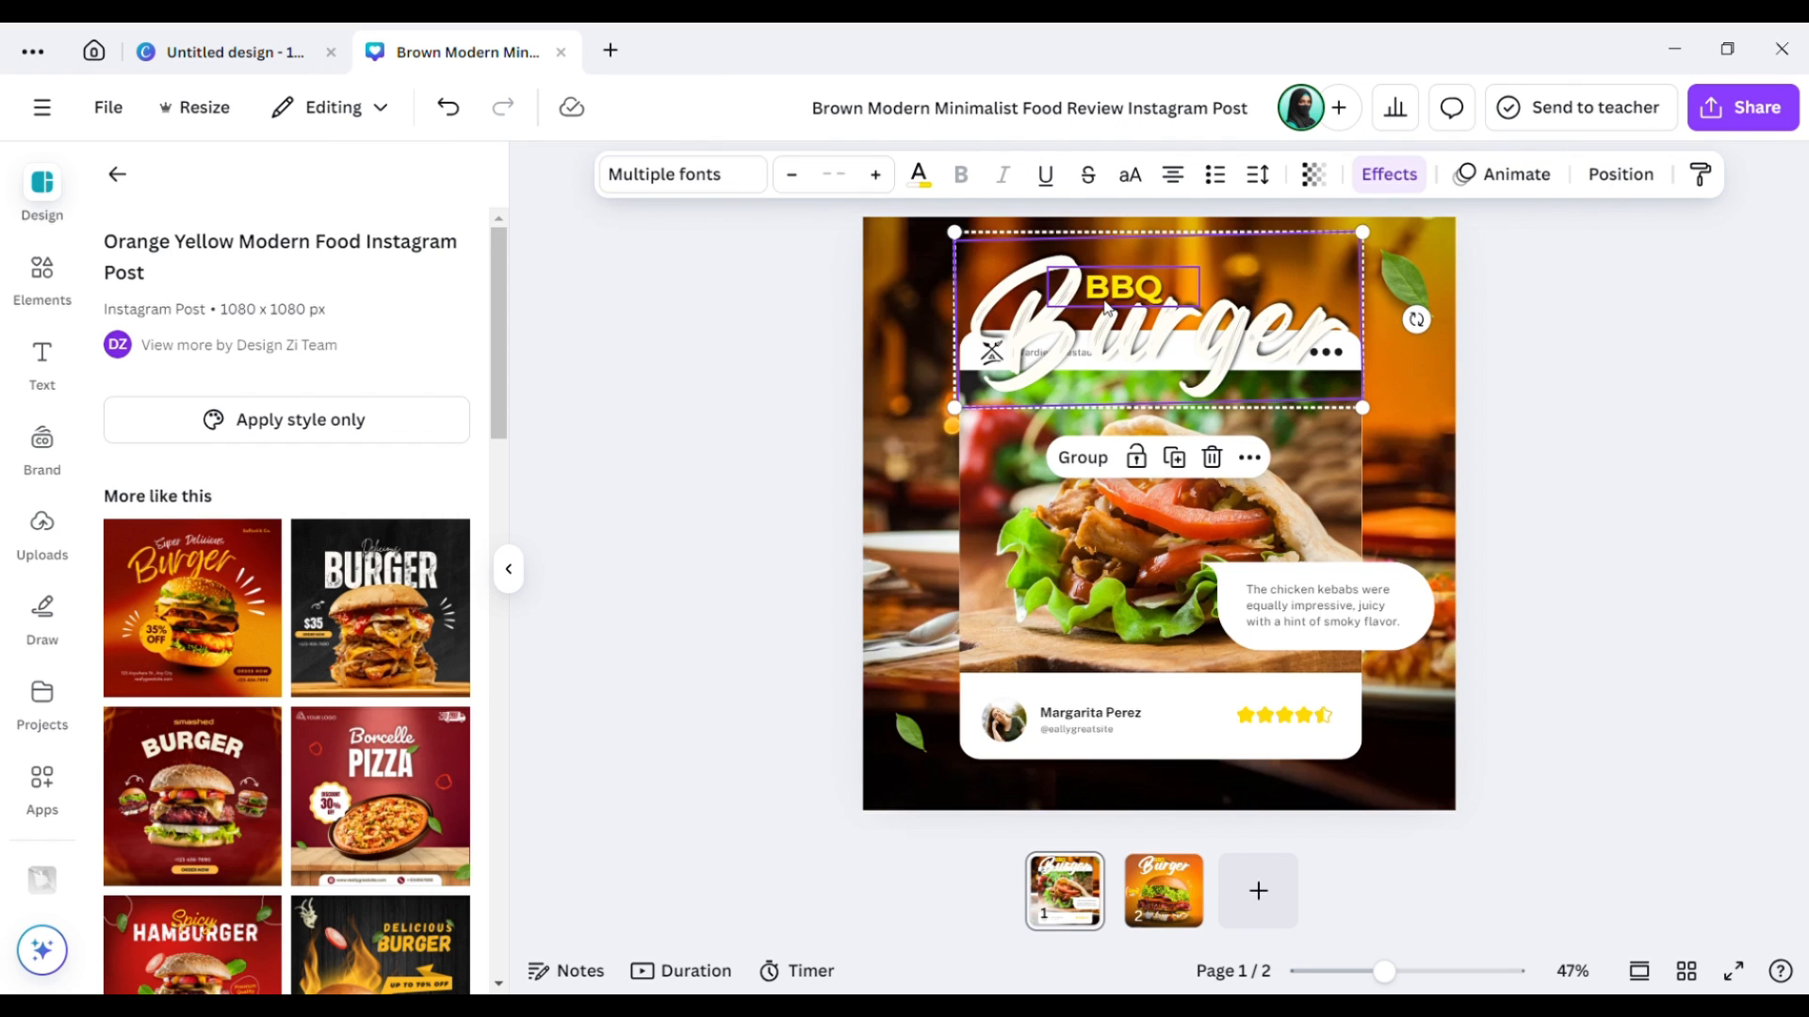
pyautogui.moveTo(1362, 231); pyautogui.dragTo(1284, 266)
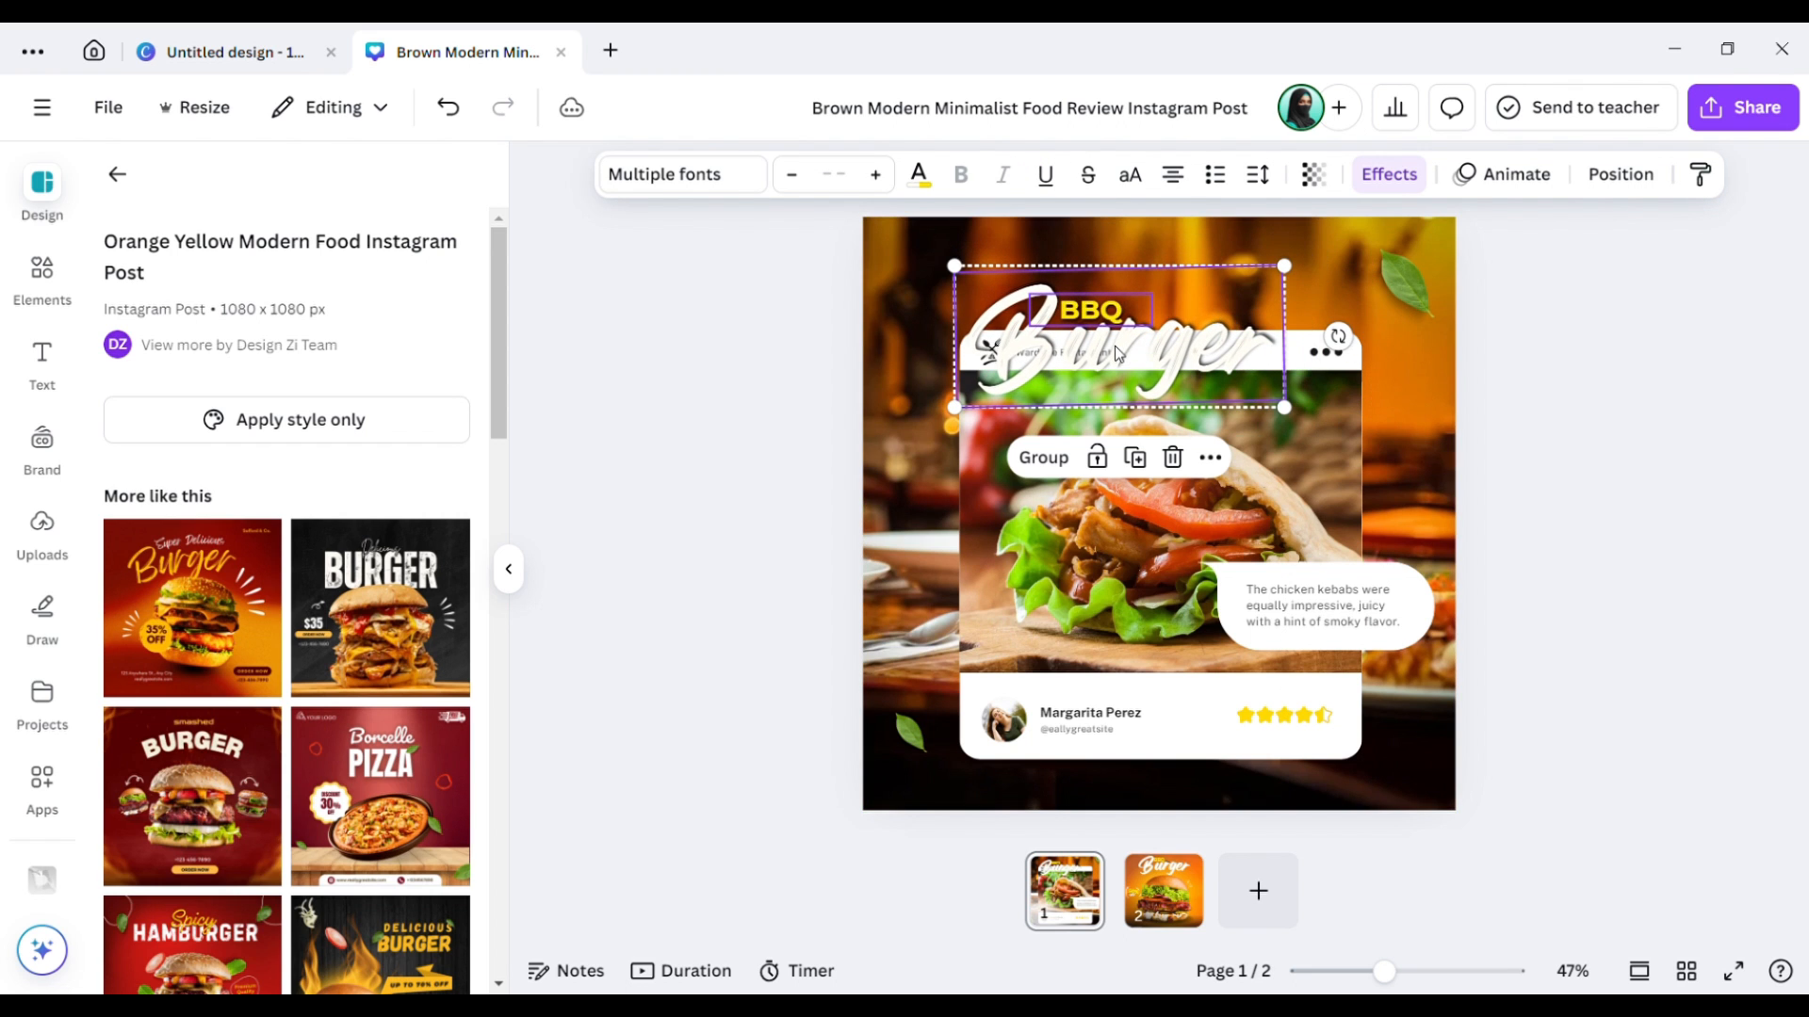
pyautogui.moveTo(1171, 308); pyautogui.dragTo(1201, 281)
pyautogui.moveTo(1182, 304); pyautogui.dragTo(1166, 303)
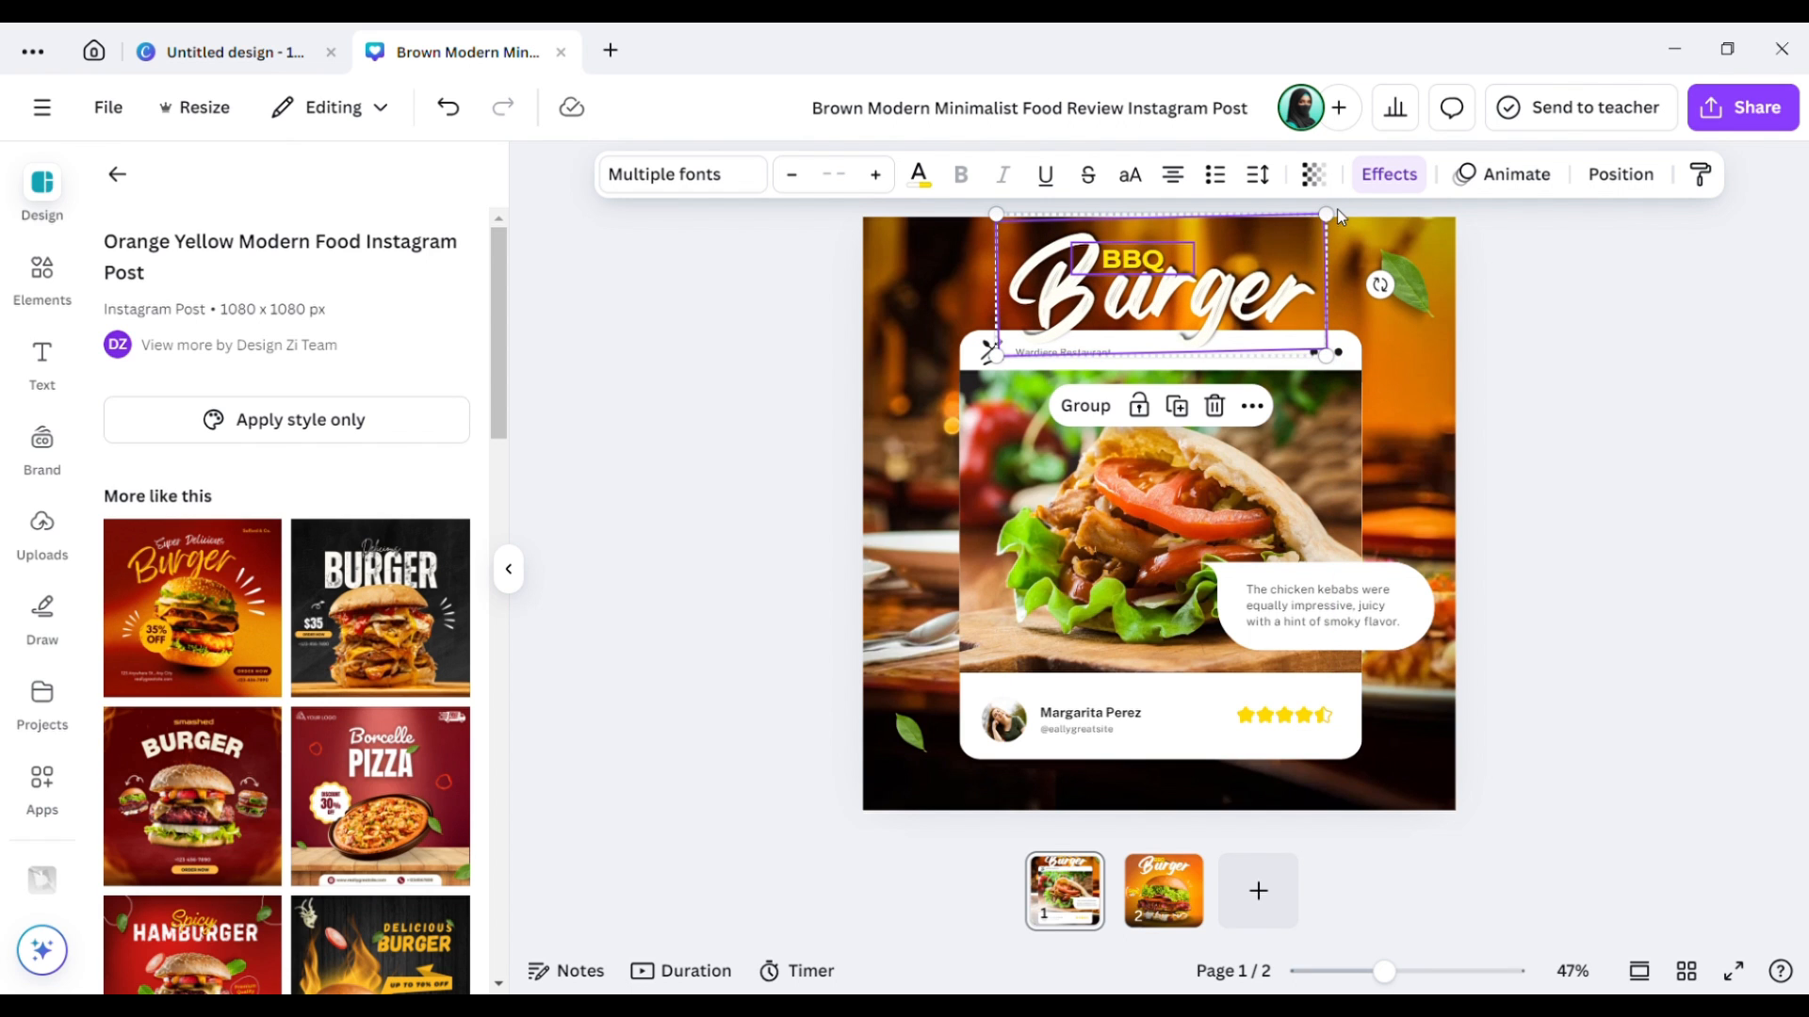
pyautogui.moveTo(1297, 265); pyautogui.dragTo(1246, 251)
pyautogui.moveTo(1148, 316); pyautogui.dragTo(1170, 319)
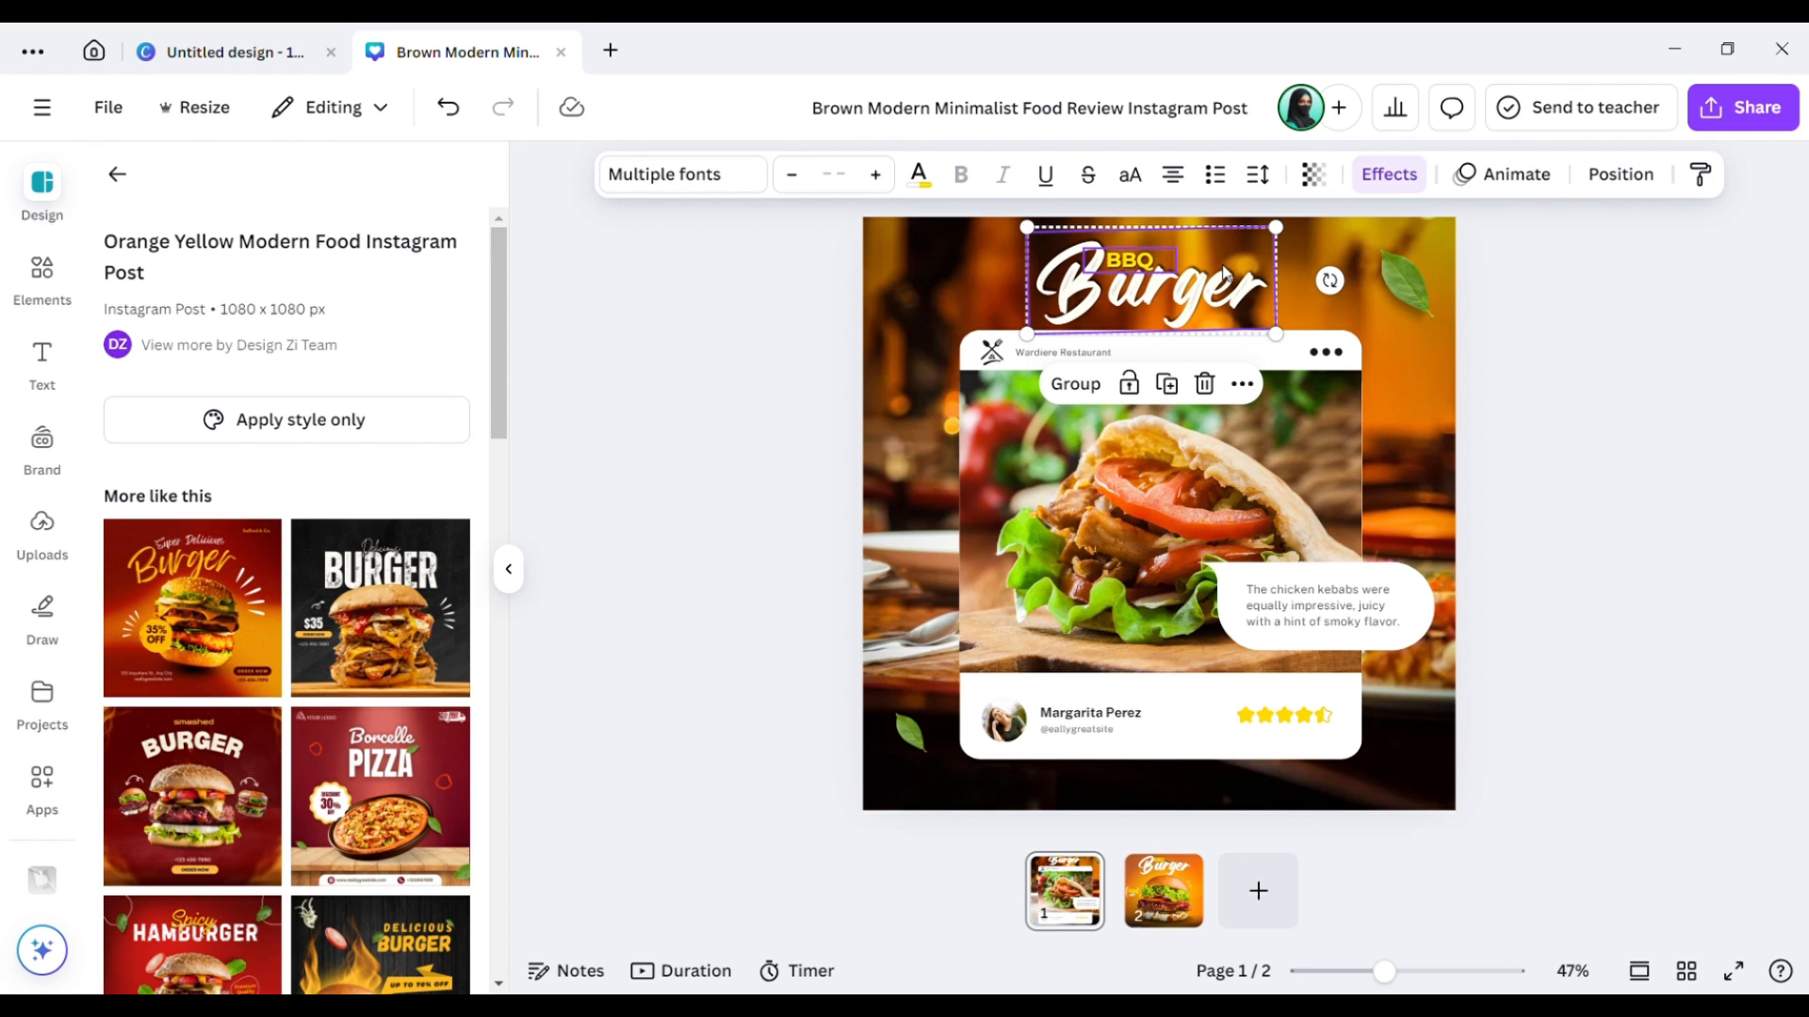
pyautogui.moveTo(1277, 228); pyautogui.dragTo(1264, 232)
pyautogui.moveTo(1159, 293); pyautogui.dragTo(1177, 305)
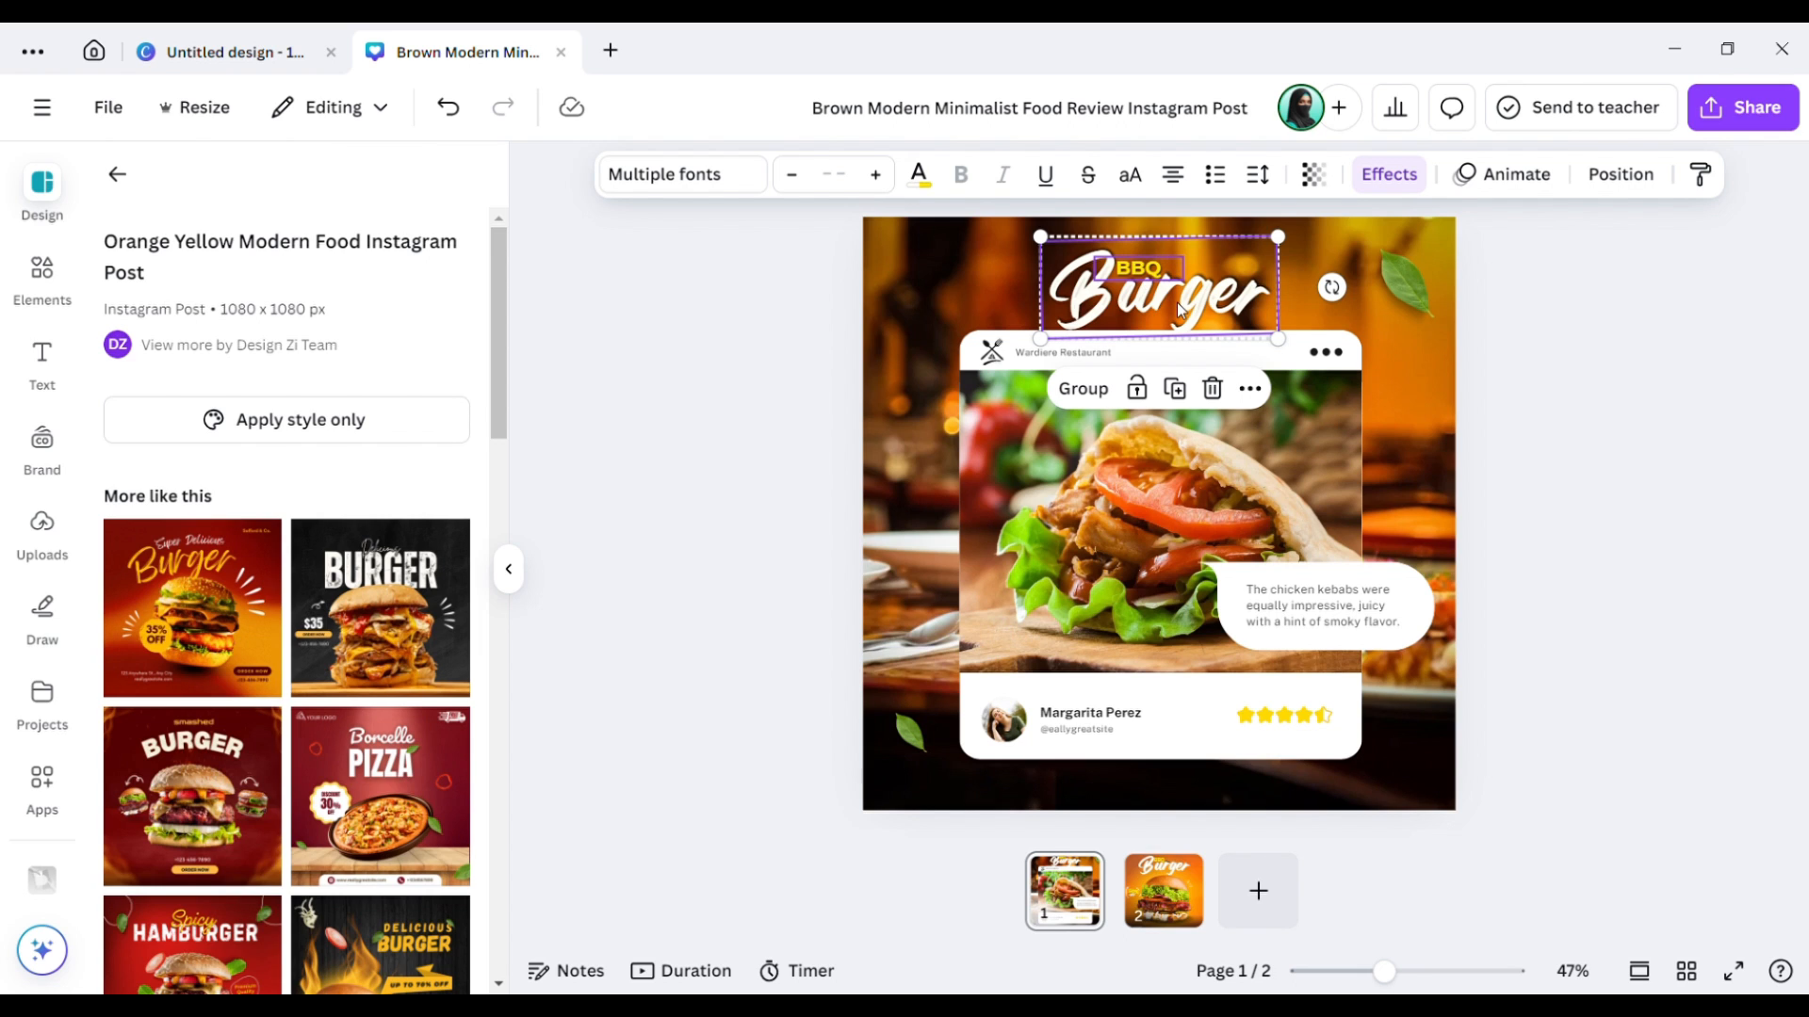
# Change Burger to 'Kabab', enlarge it to size 128 and center it above the card.
pyautogui.click(1379, 343)
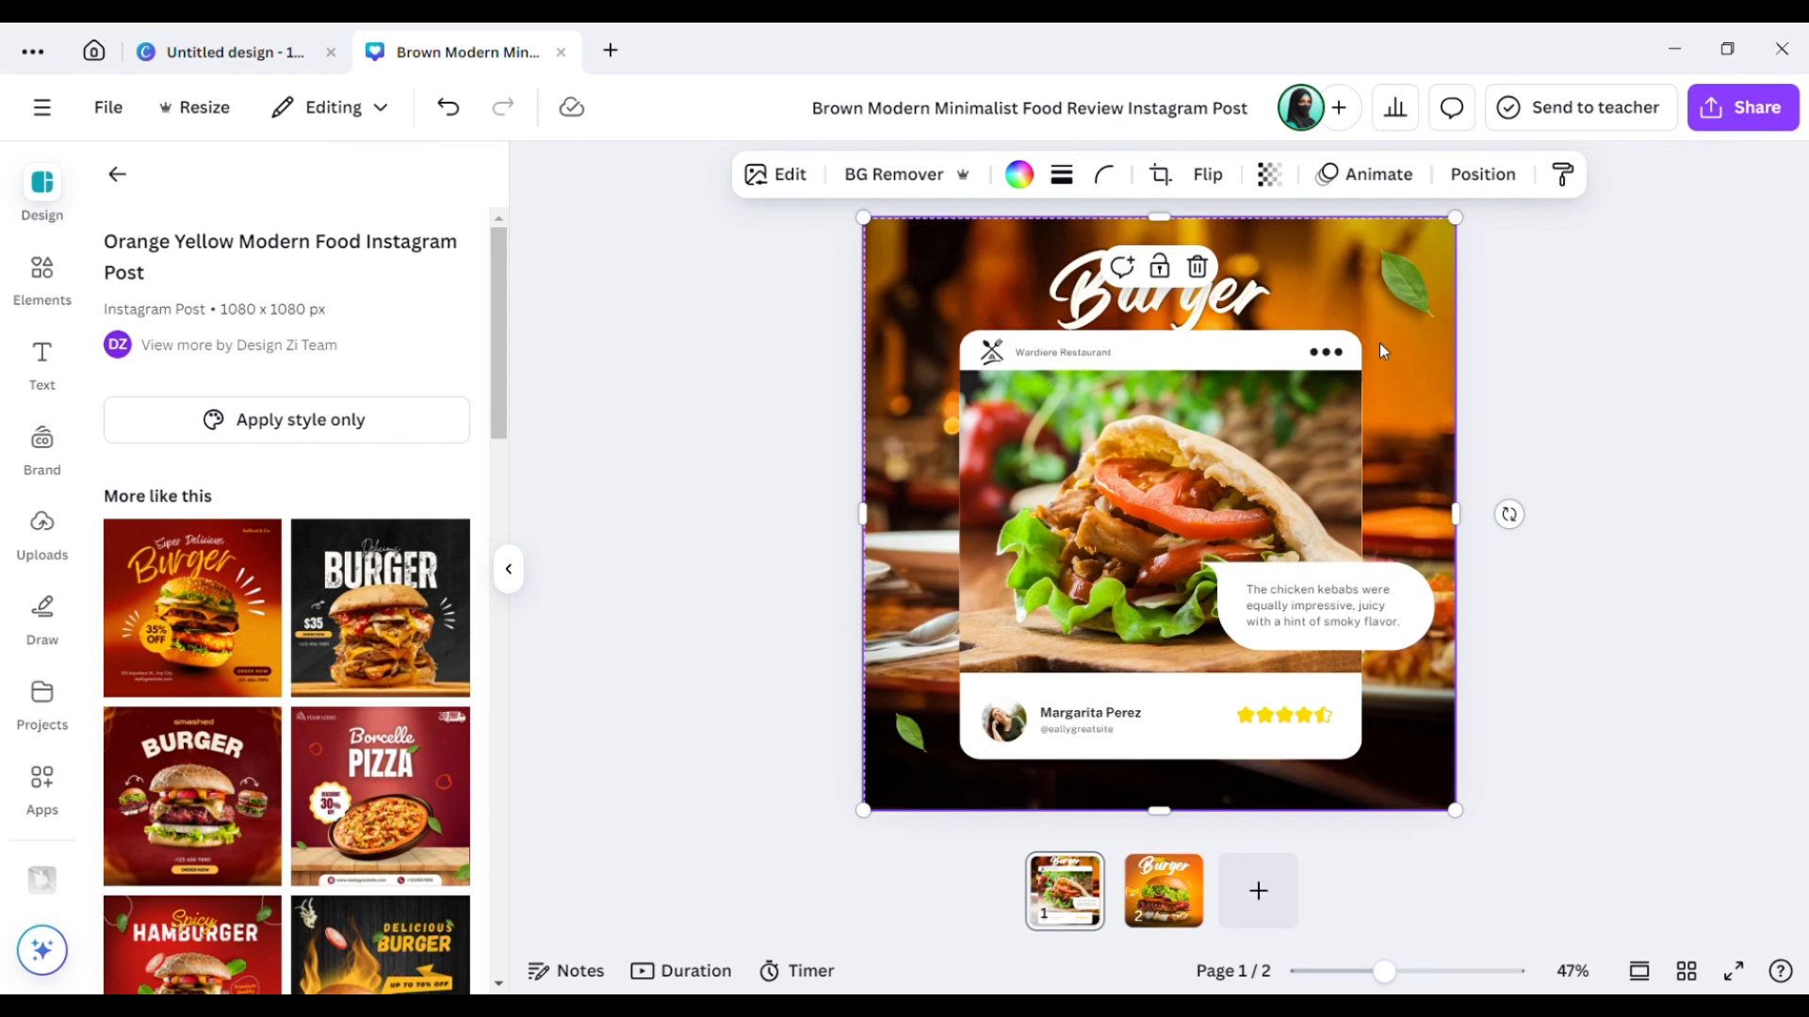
pyautogui.doubleClick(1168, 301)
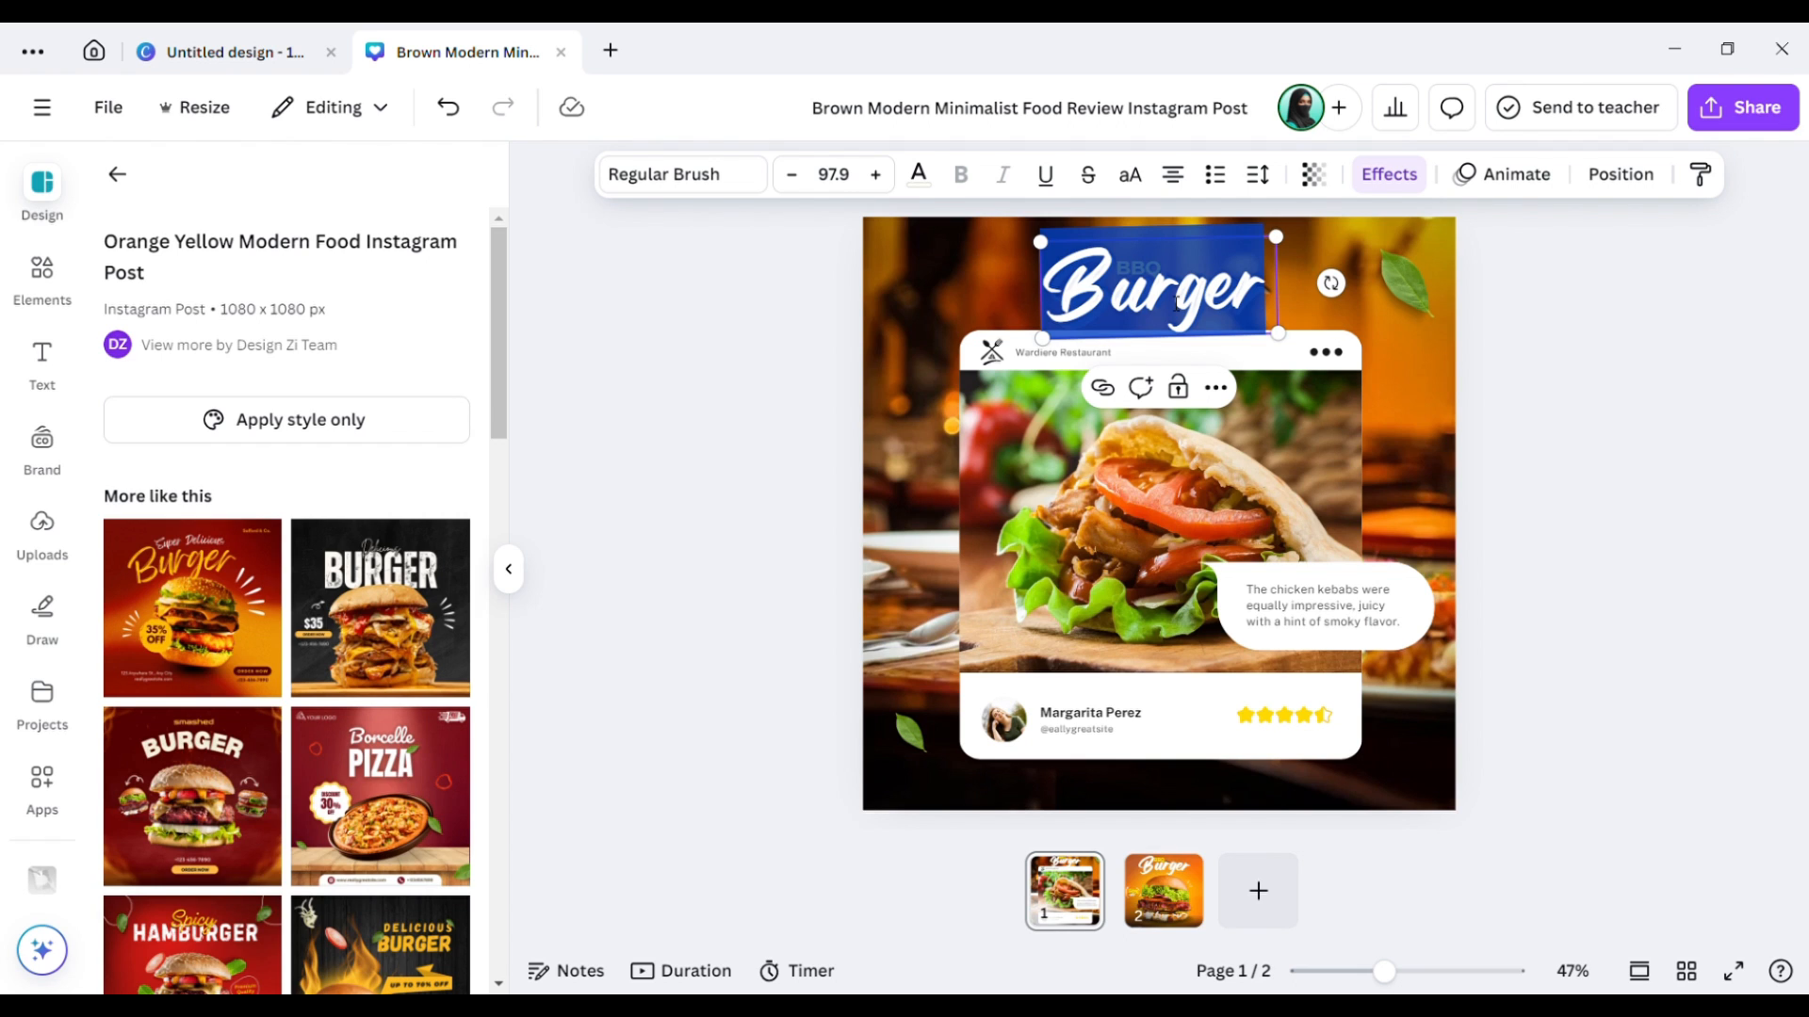
pyautogui.write('Ka')
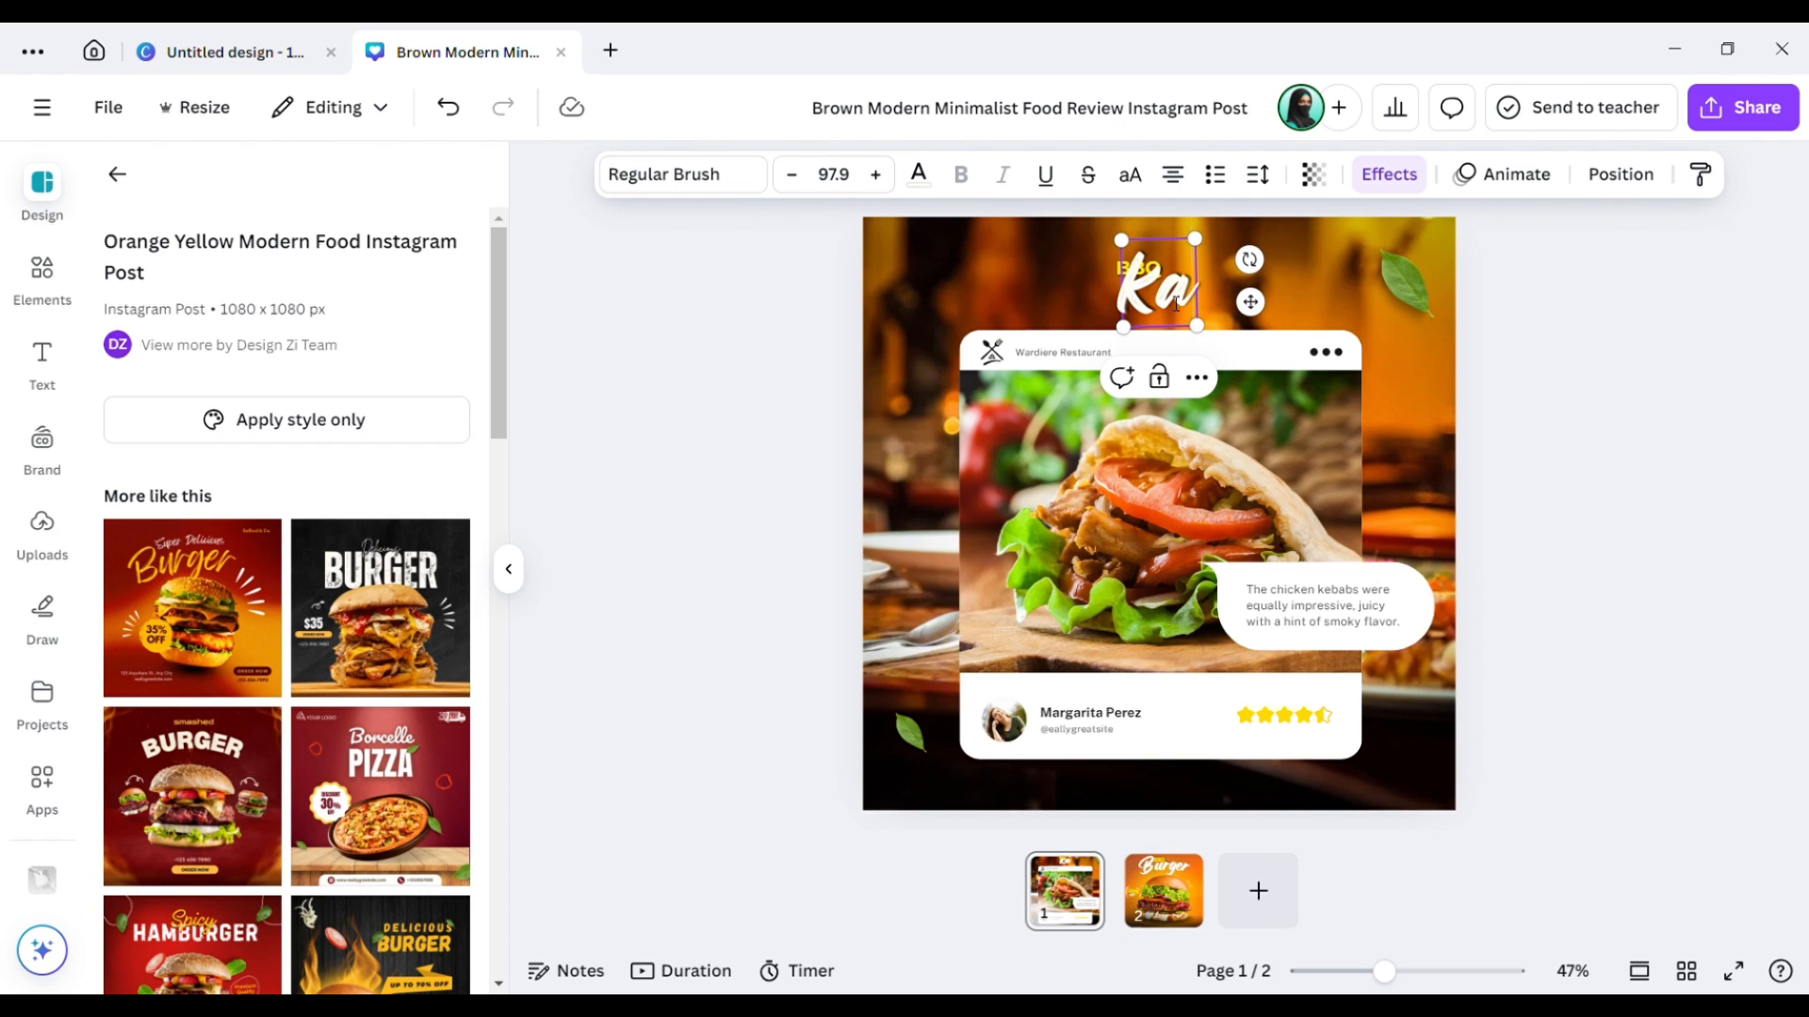
pyautogui.write('bab')
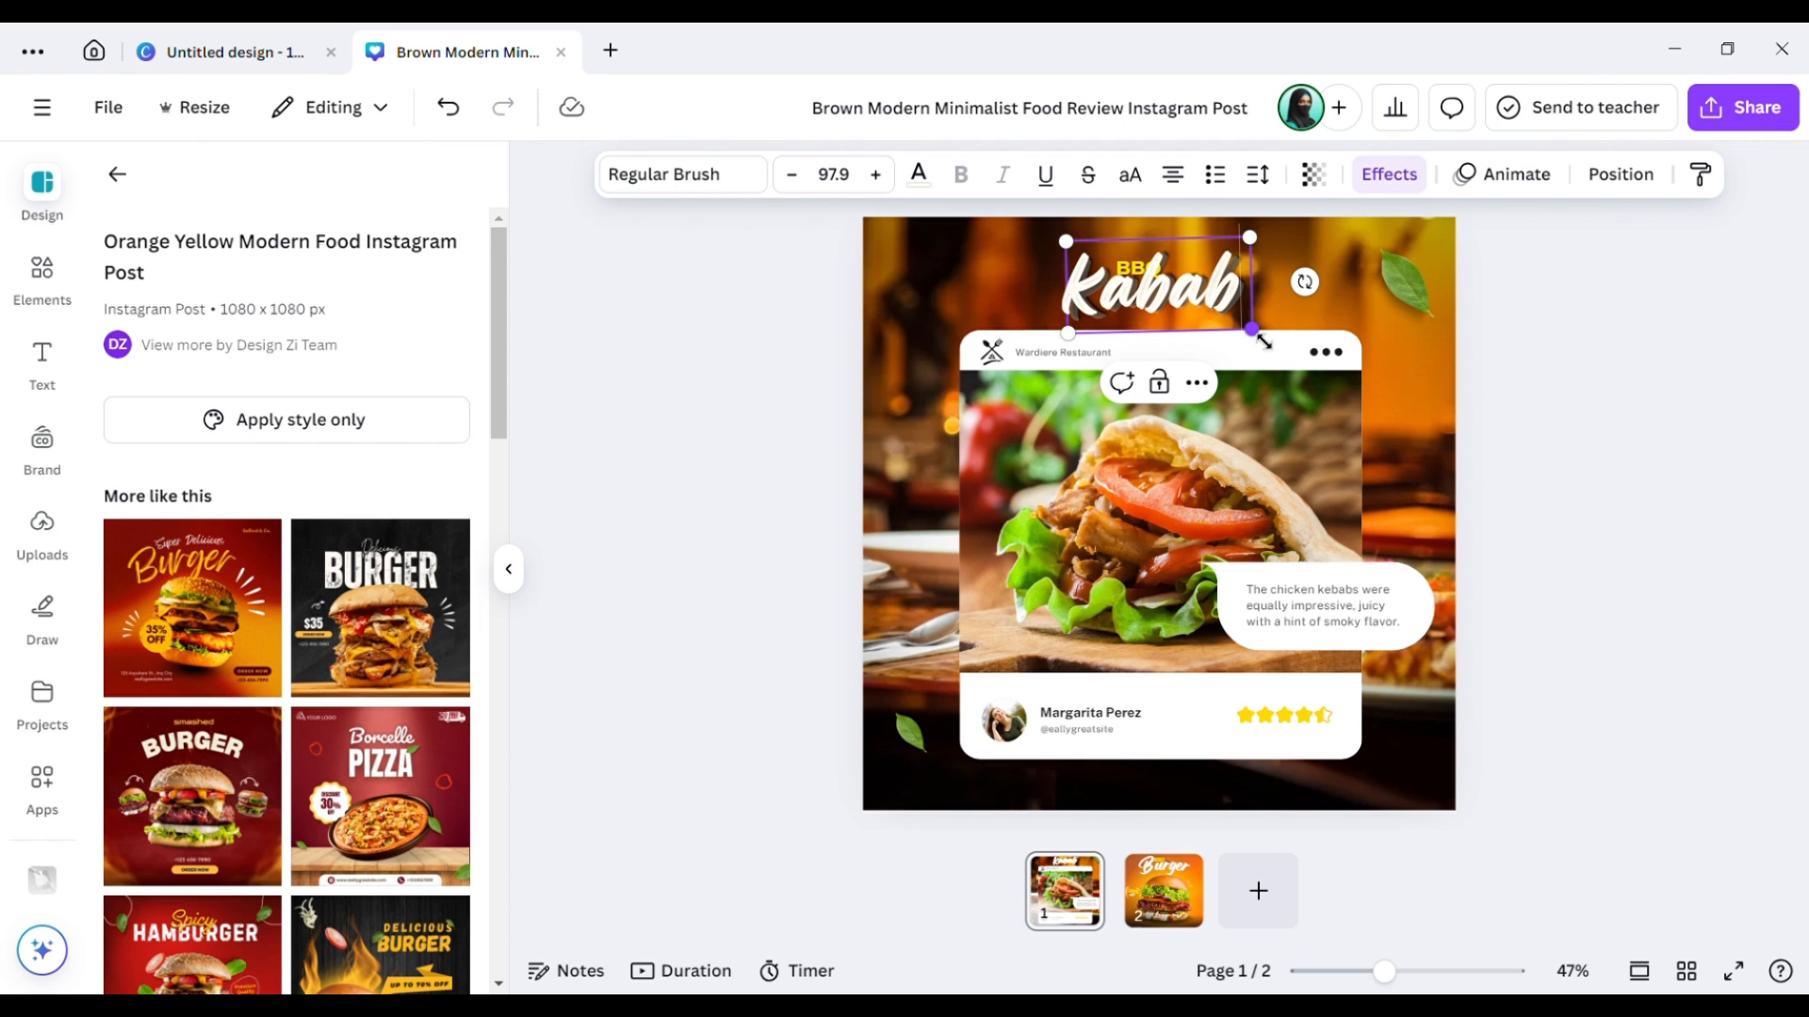
pyautogui.moveTo(1263, 342); pyautogui.dragTo(1309, 356)
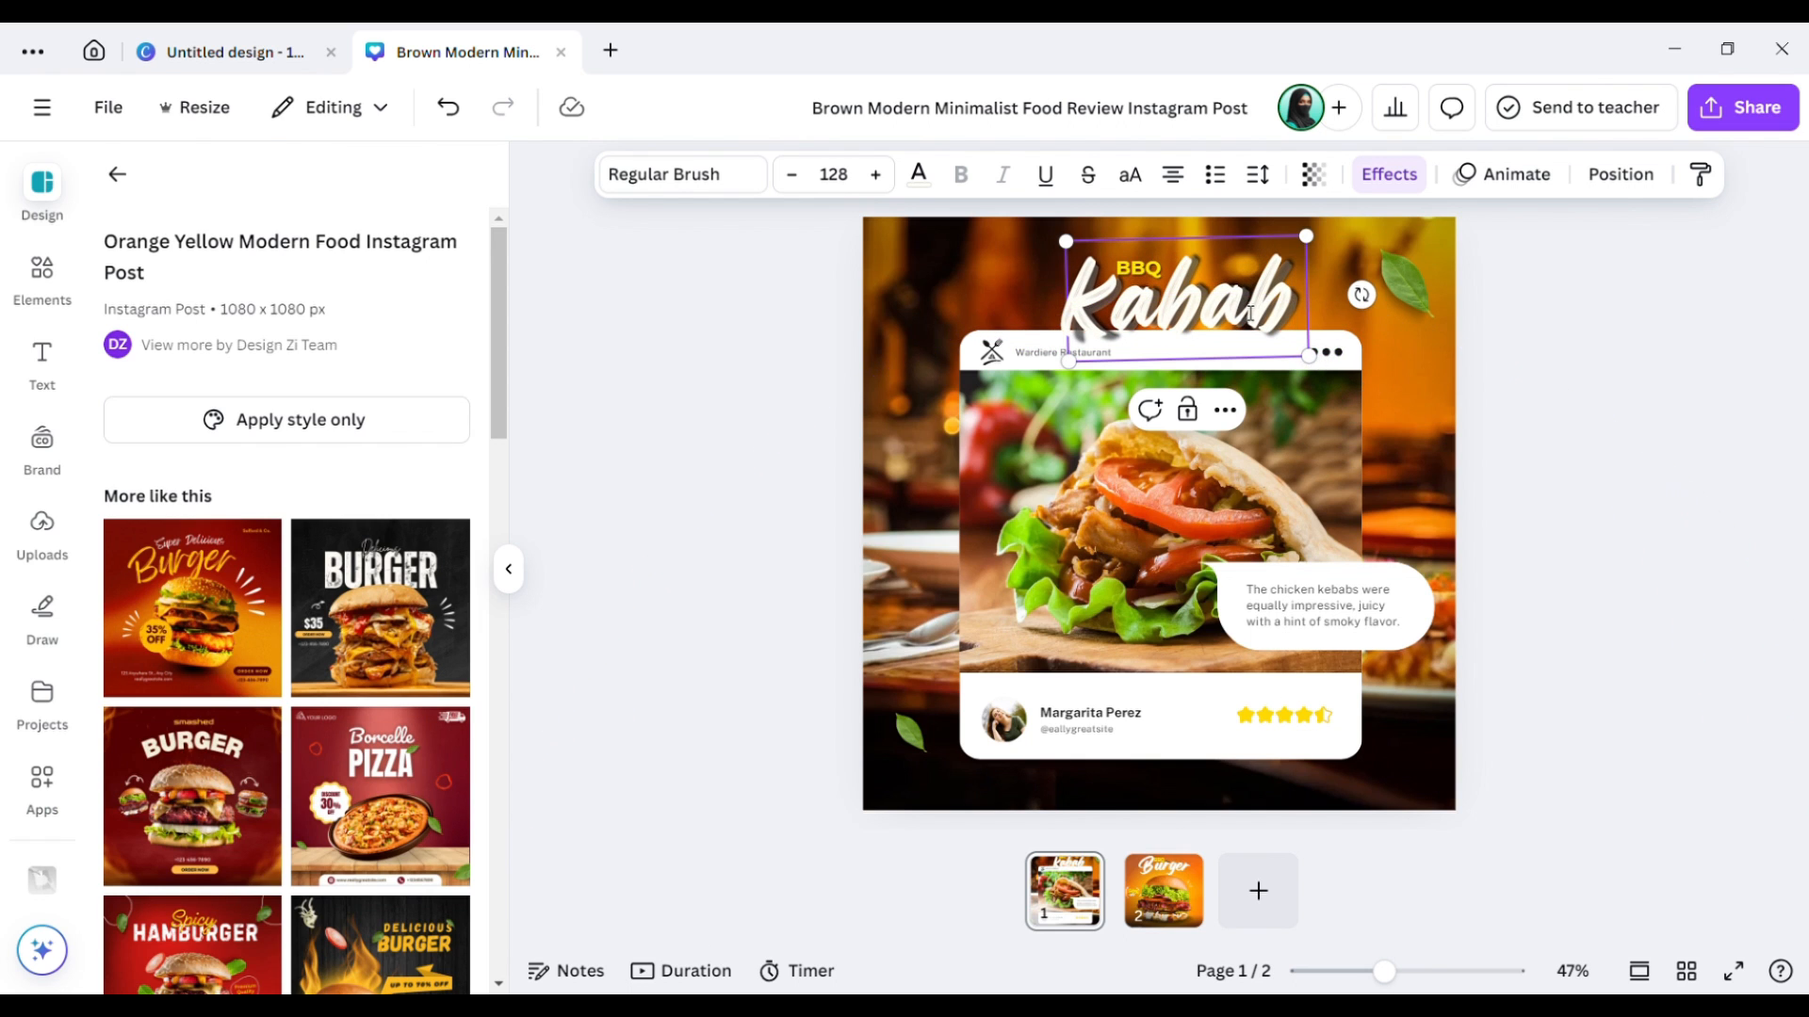
pyautogui.click(1411, 366)
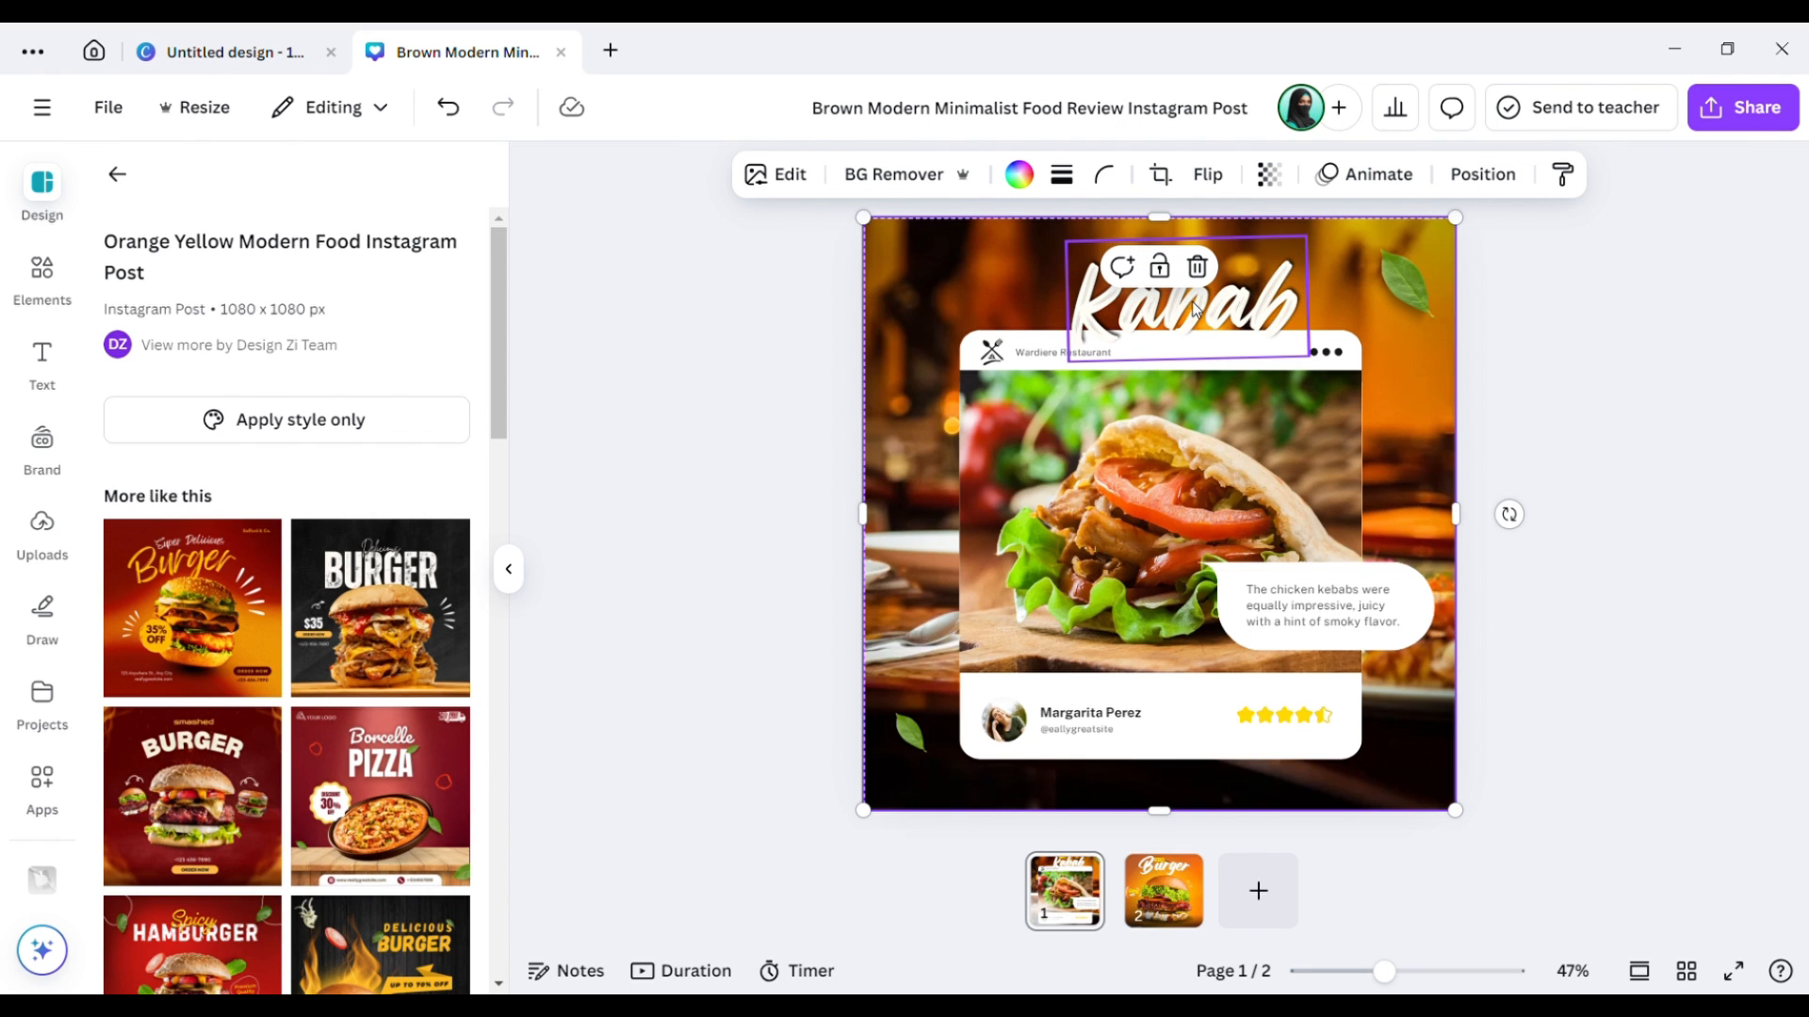
pyautogui.moveTo(1197, 311); pyautogui.dragTo(1175, 293)
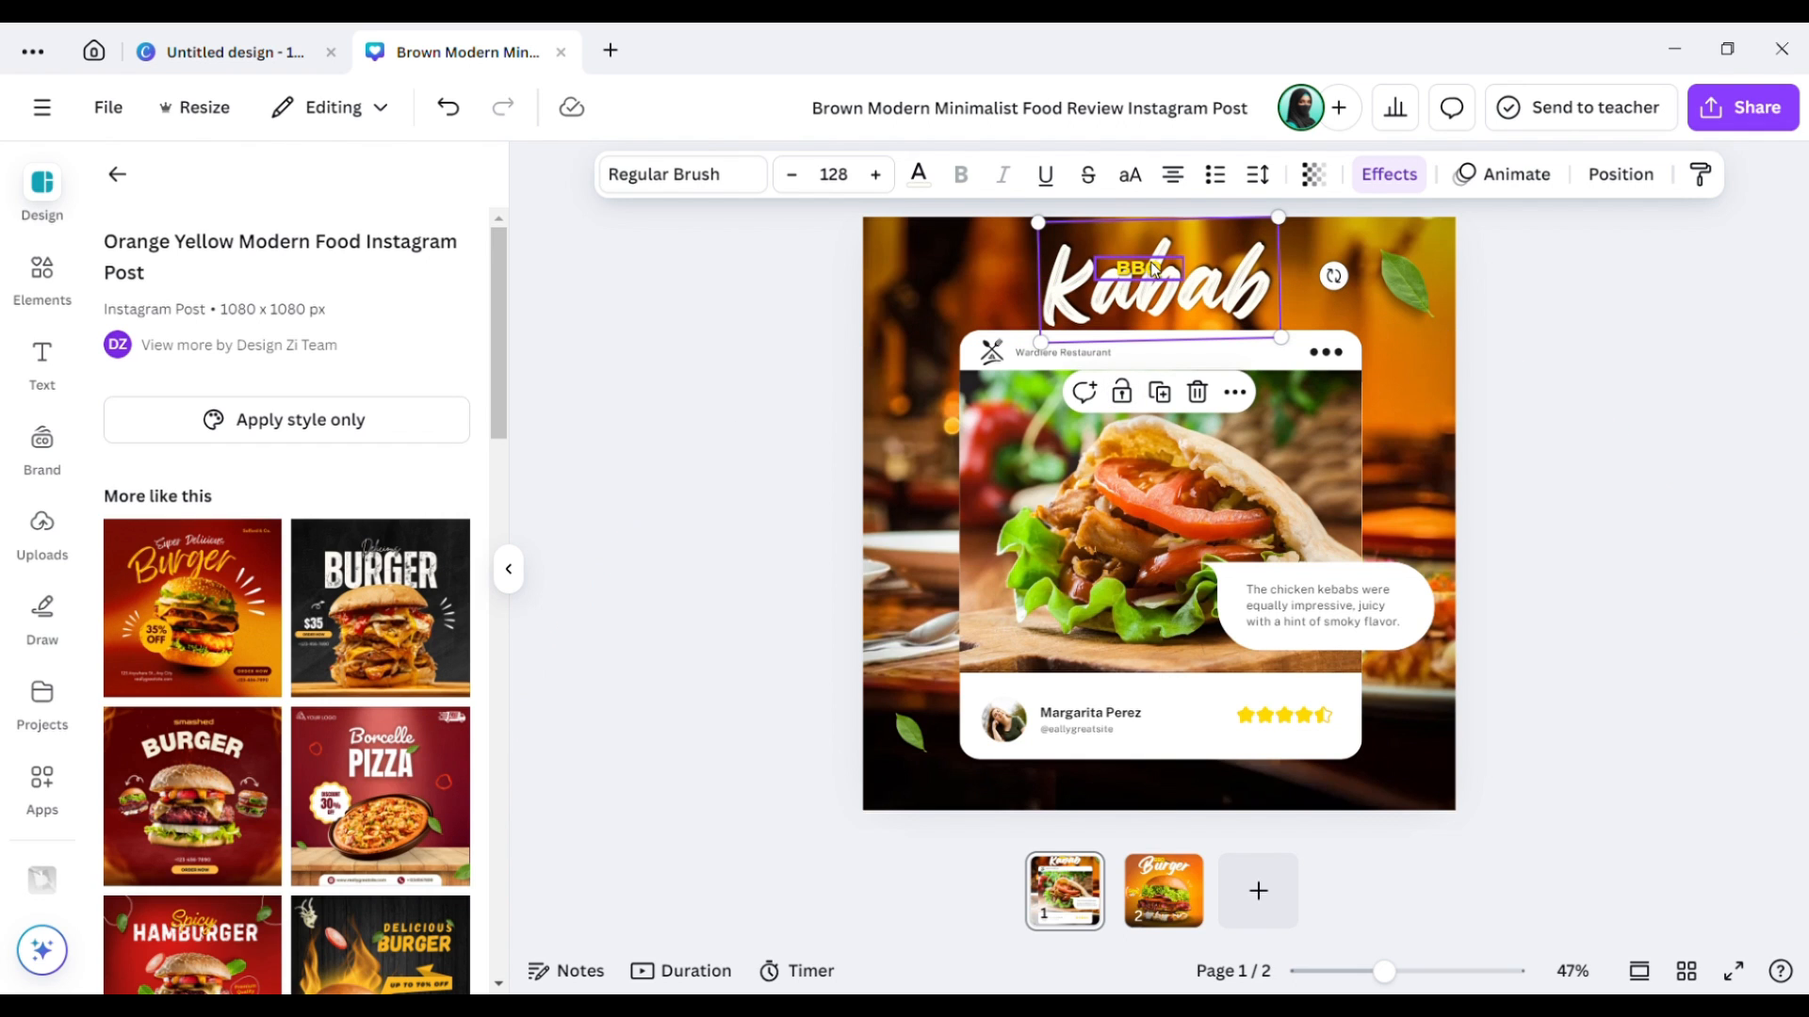
# Replace the BBQ label with 'CHICKEN' and widen its box to fit one line.
pyautogui.click(1153, 270)
pyautogui.doubleClick(1157, 271)
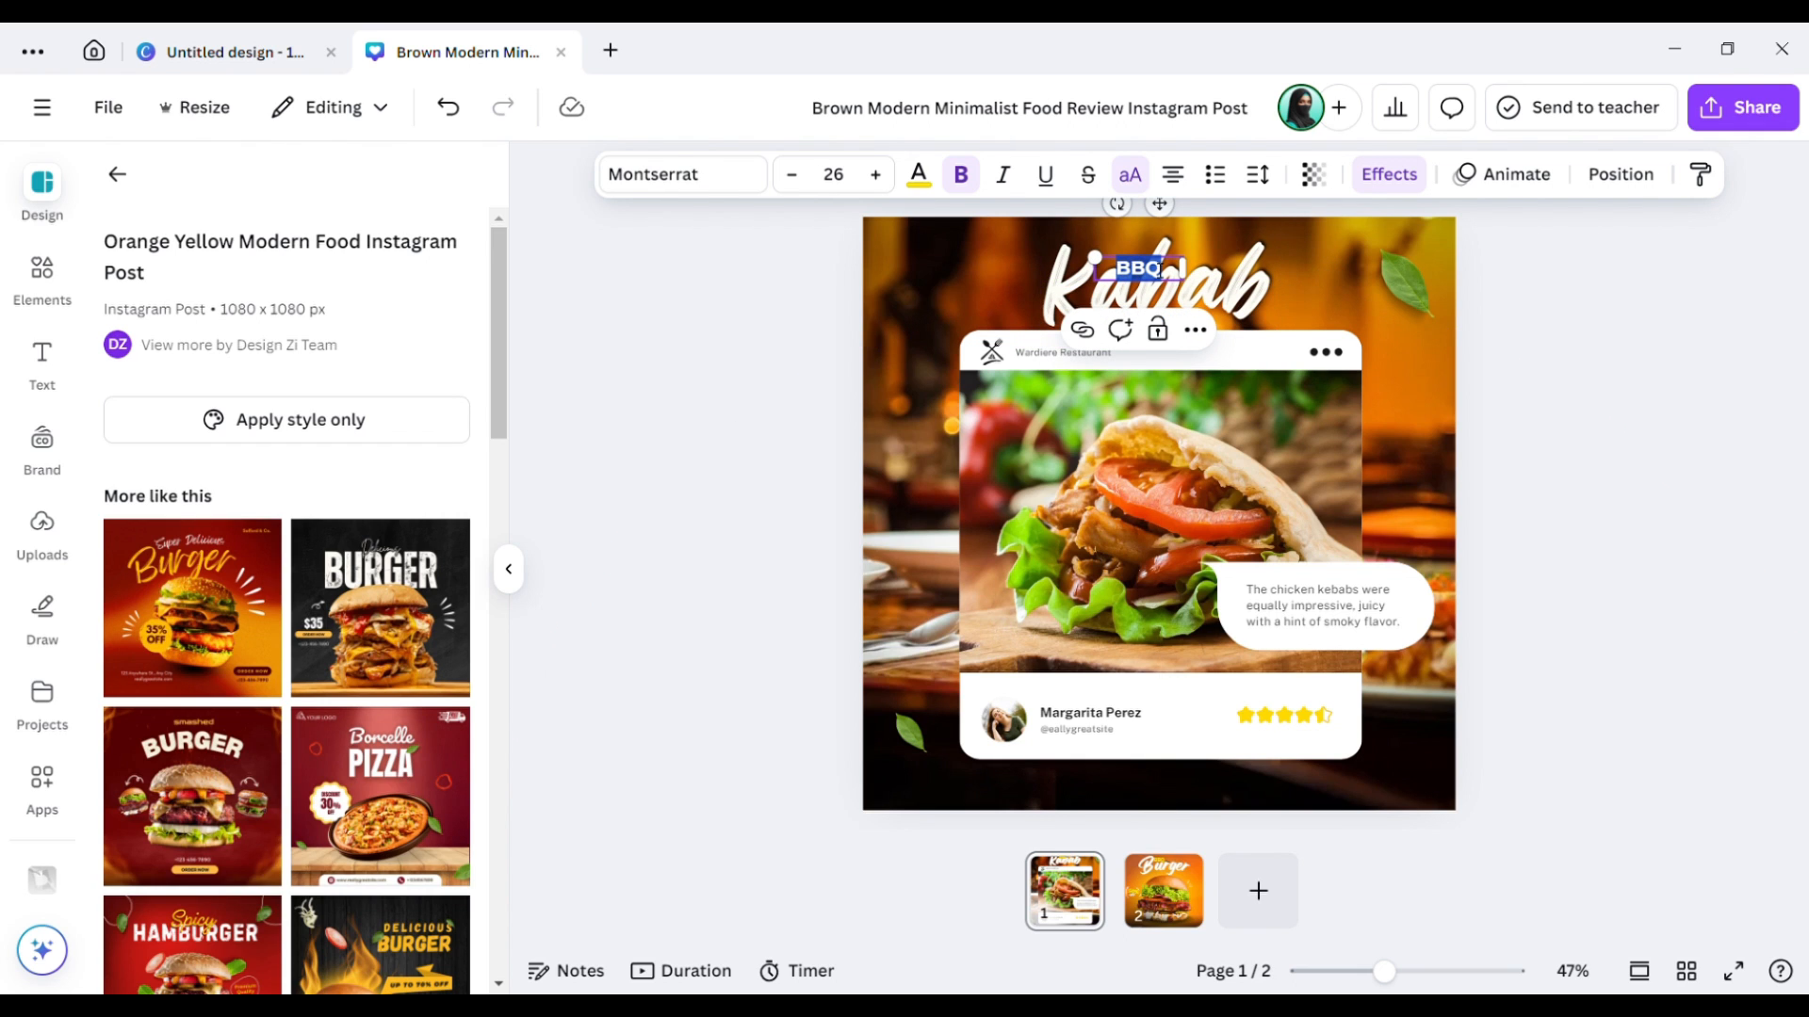
pyautogui.write('CH')
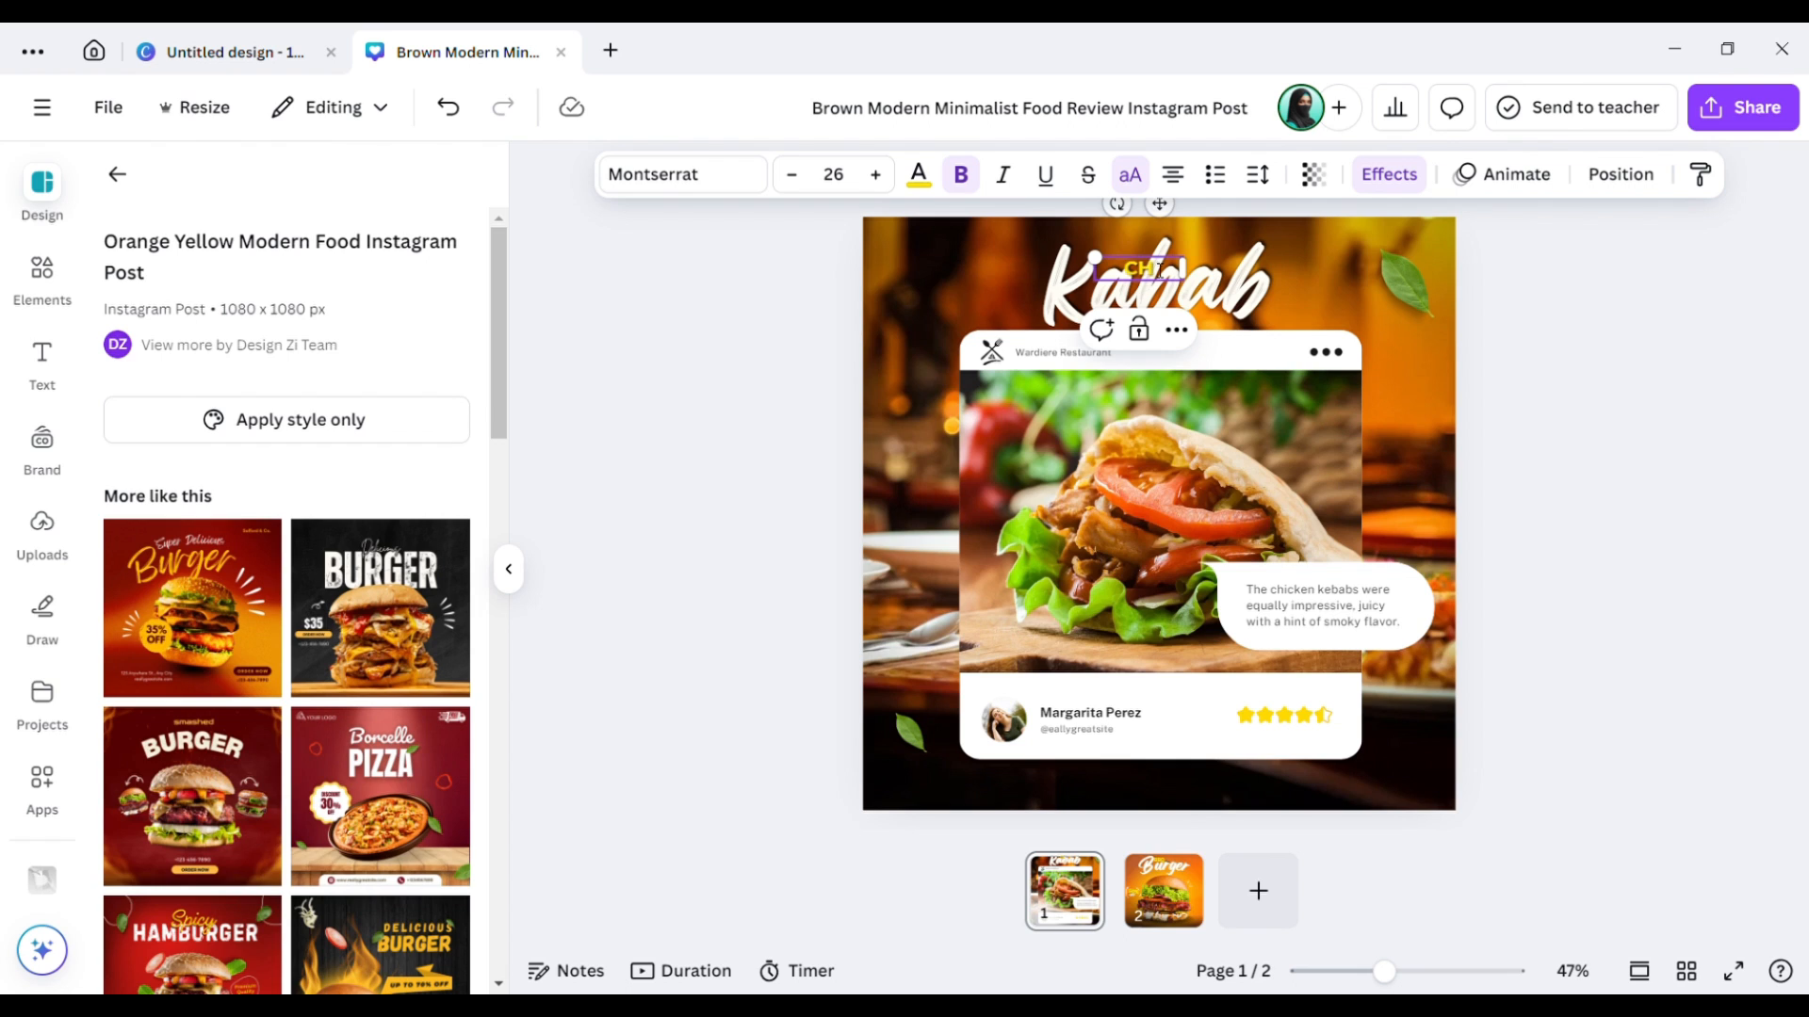
pyautogui.write('ICKEN')
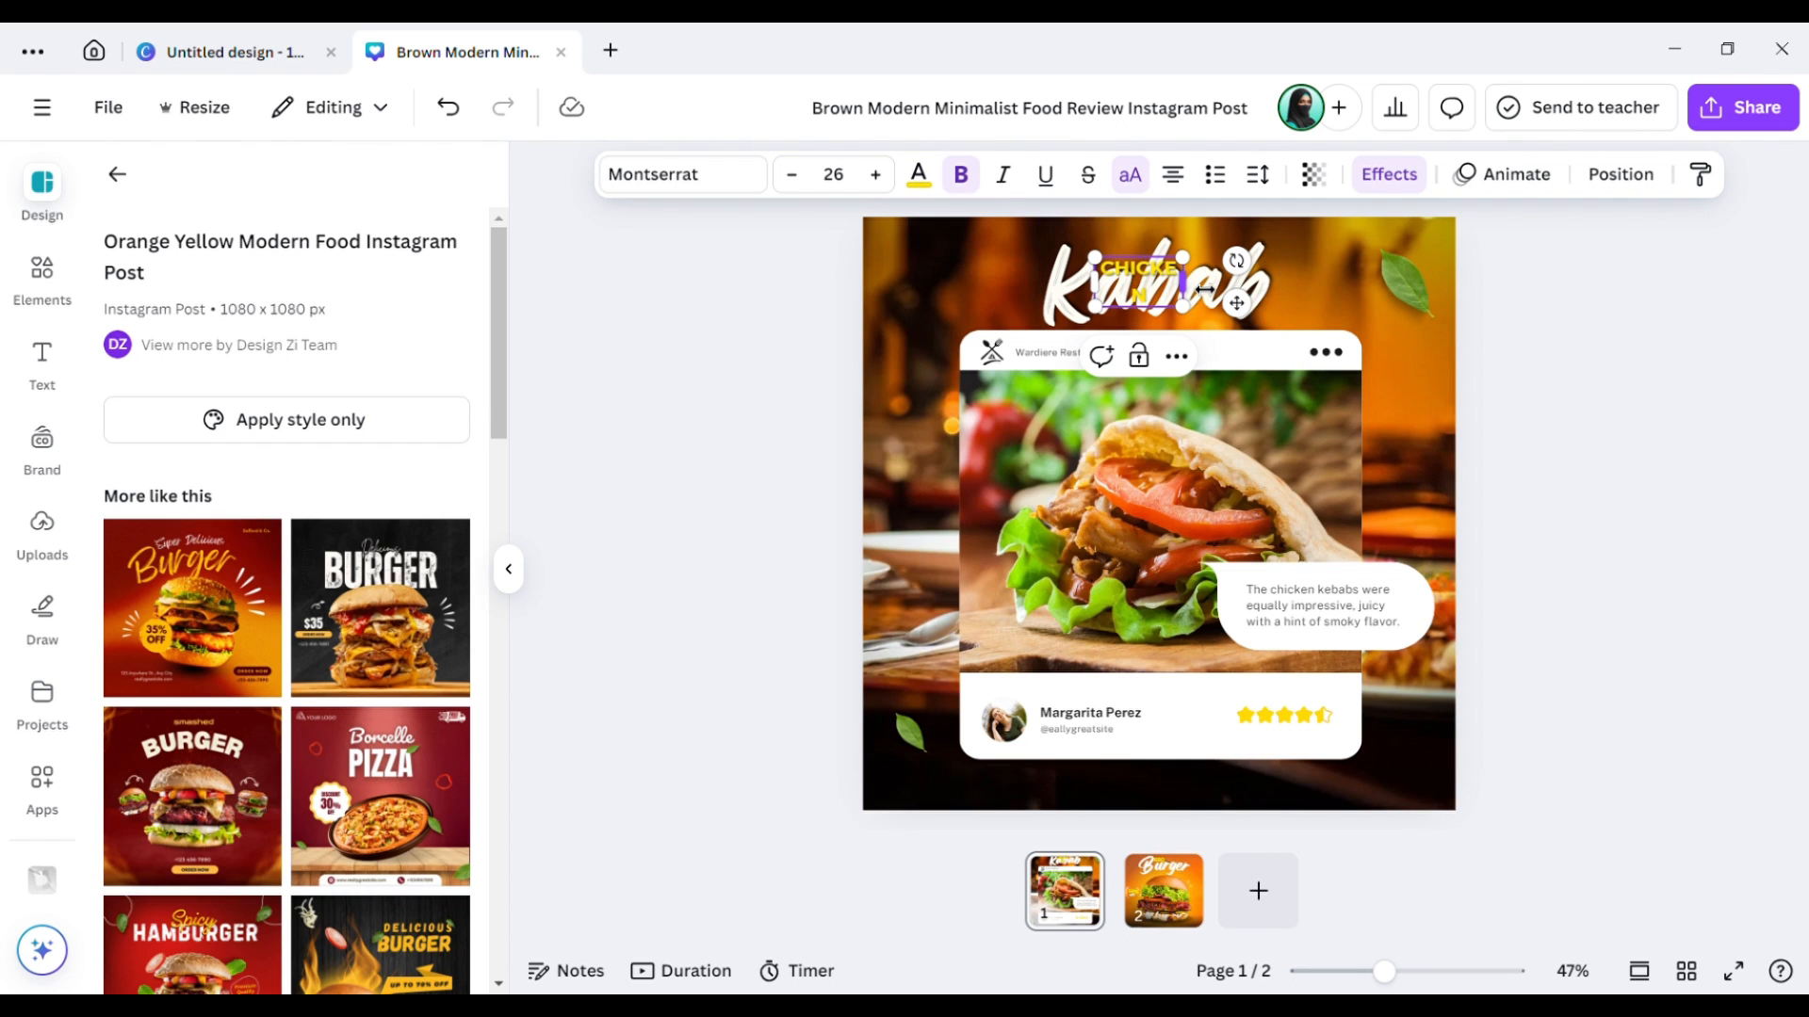
pyautogui.moveTo(1204, 293); pyautogui.dragTo(1152, 248)
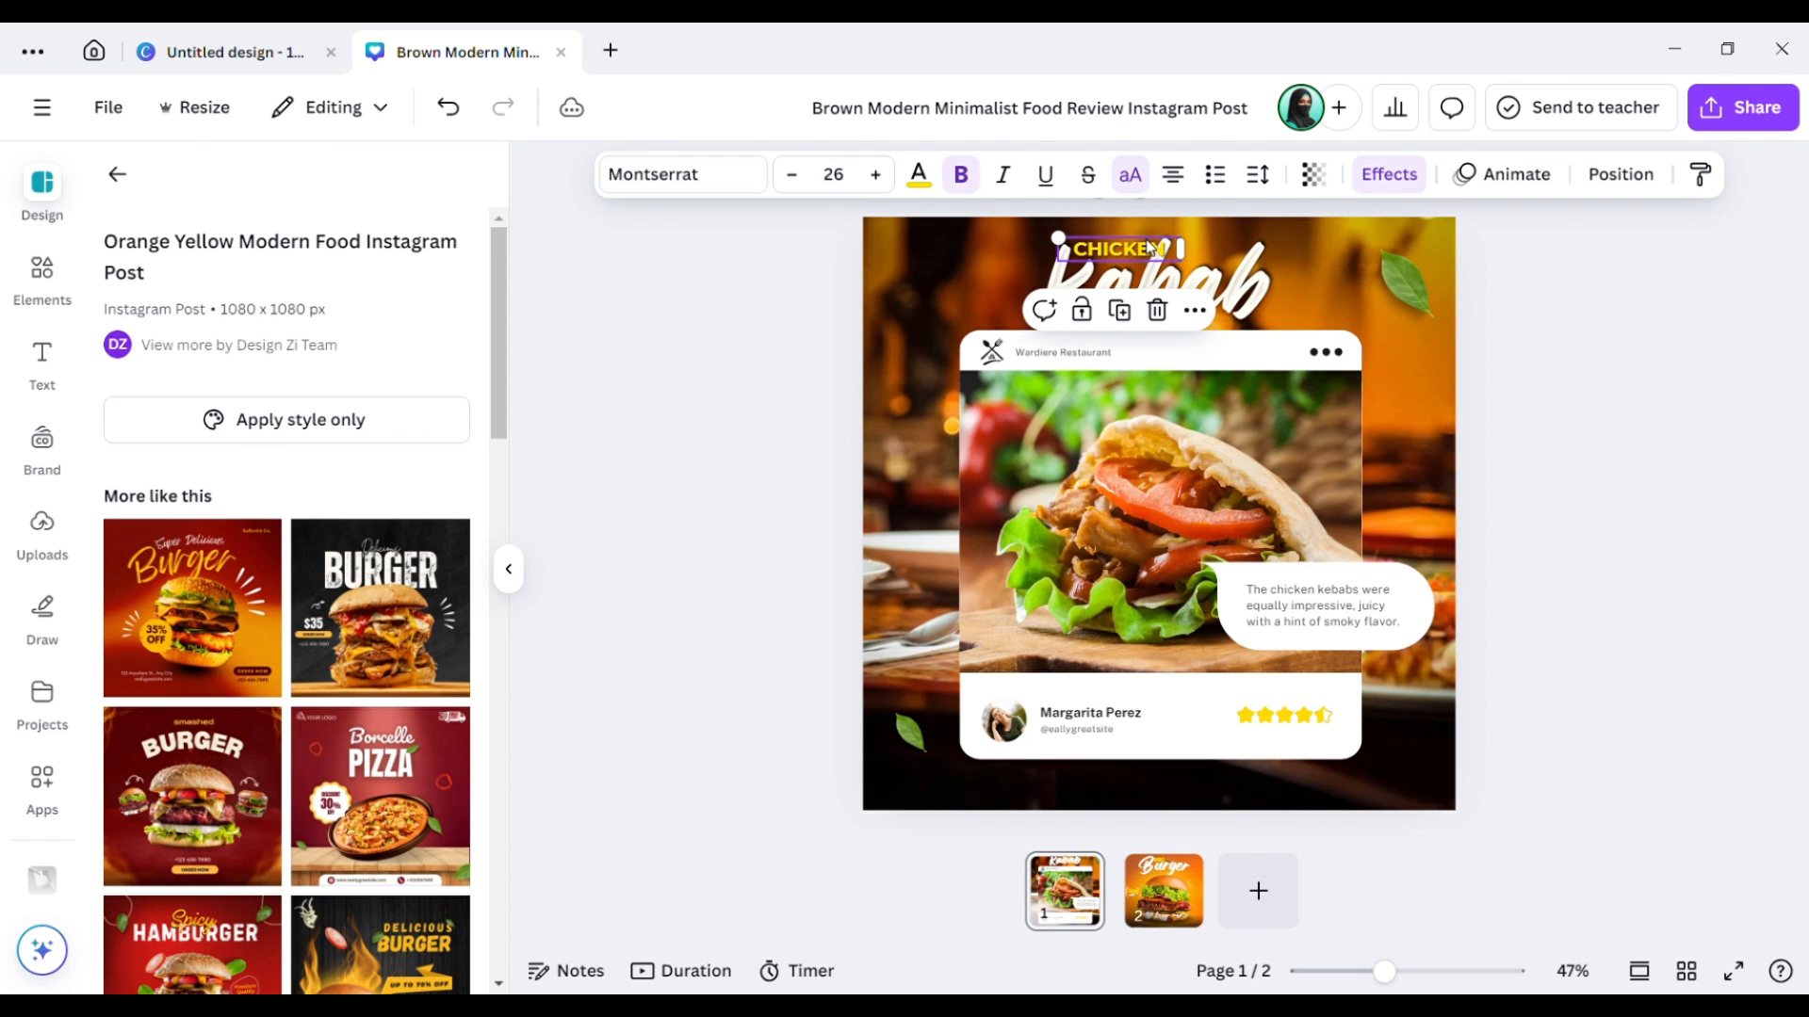
pyautogui.click(1193, 310)
pyautogui.click(1332, 287)
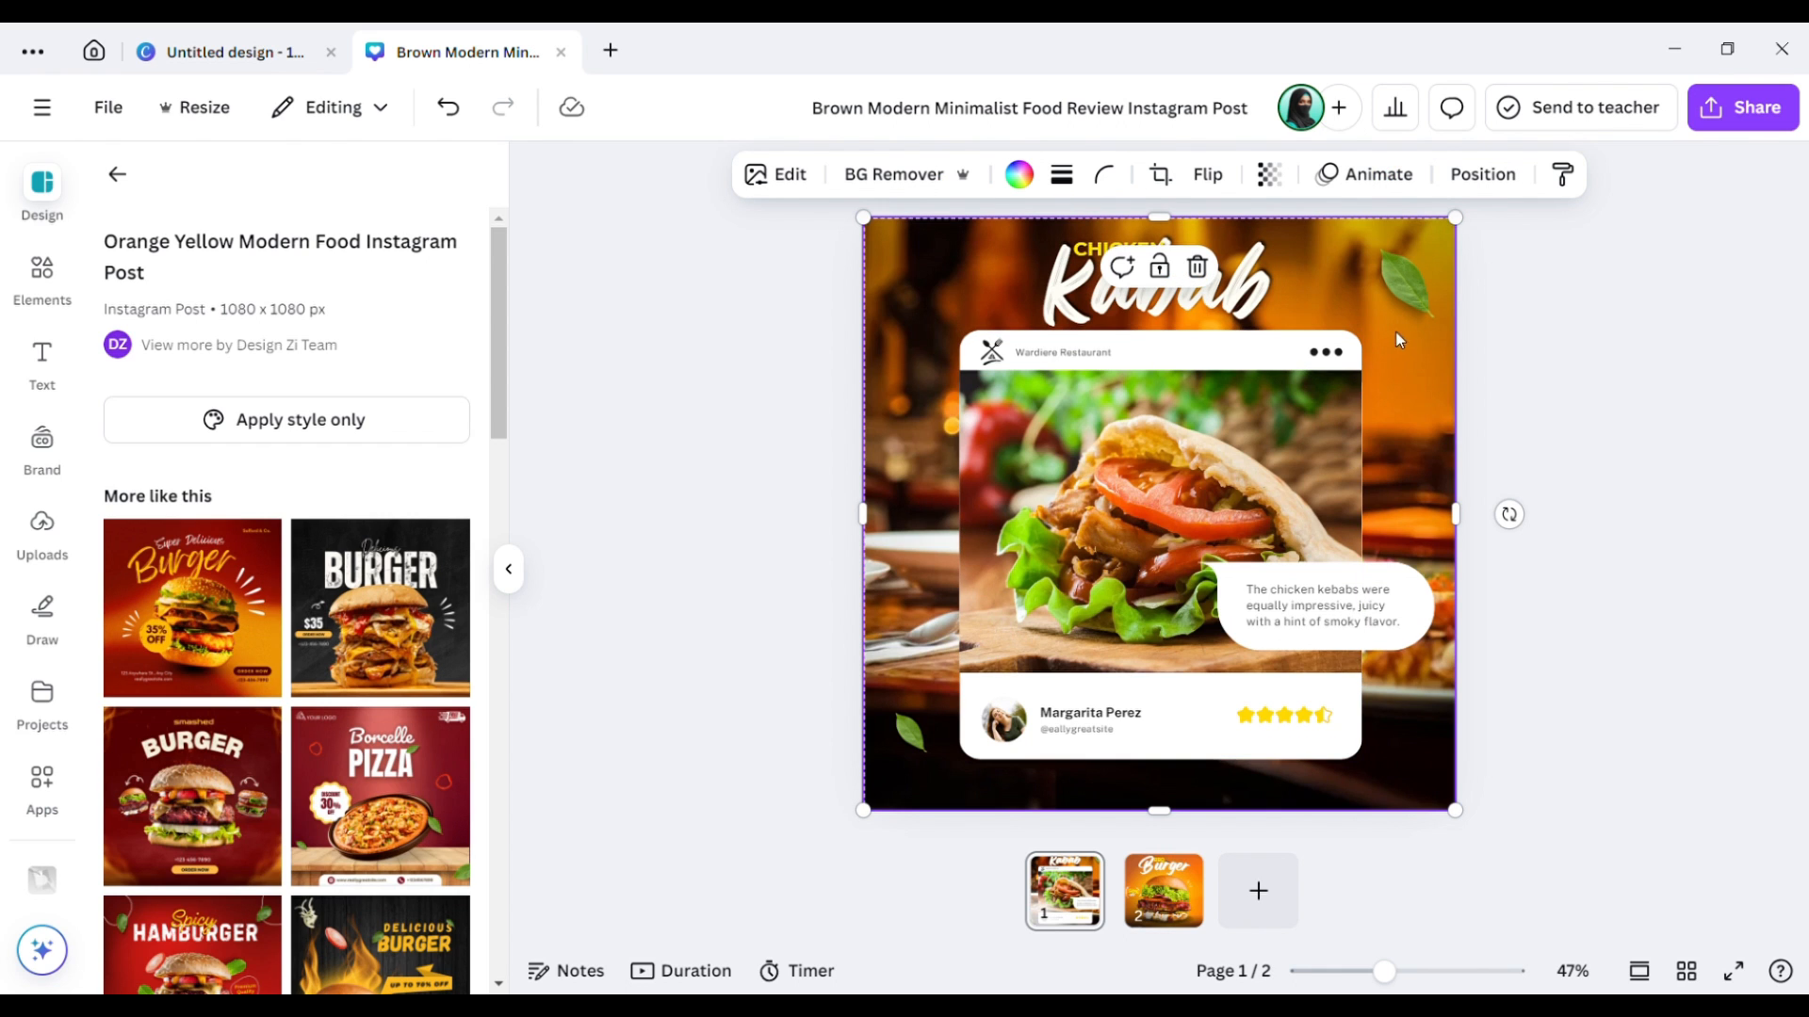
# Select page 1's background photo from the layers list (Alt+1).
pyautogui.click(1487, 383)
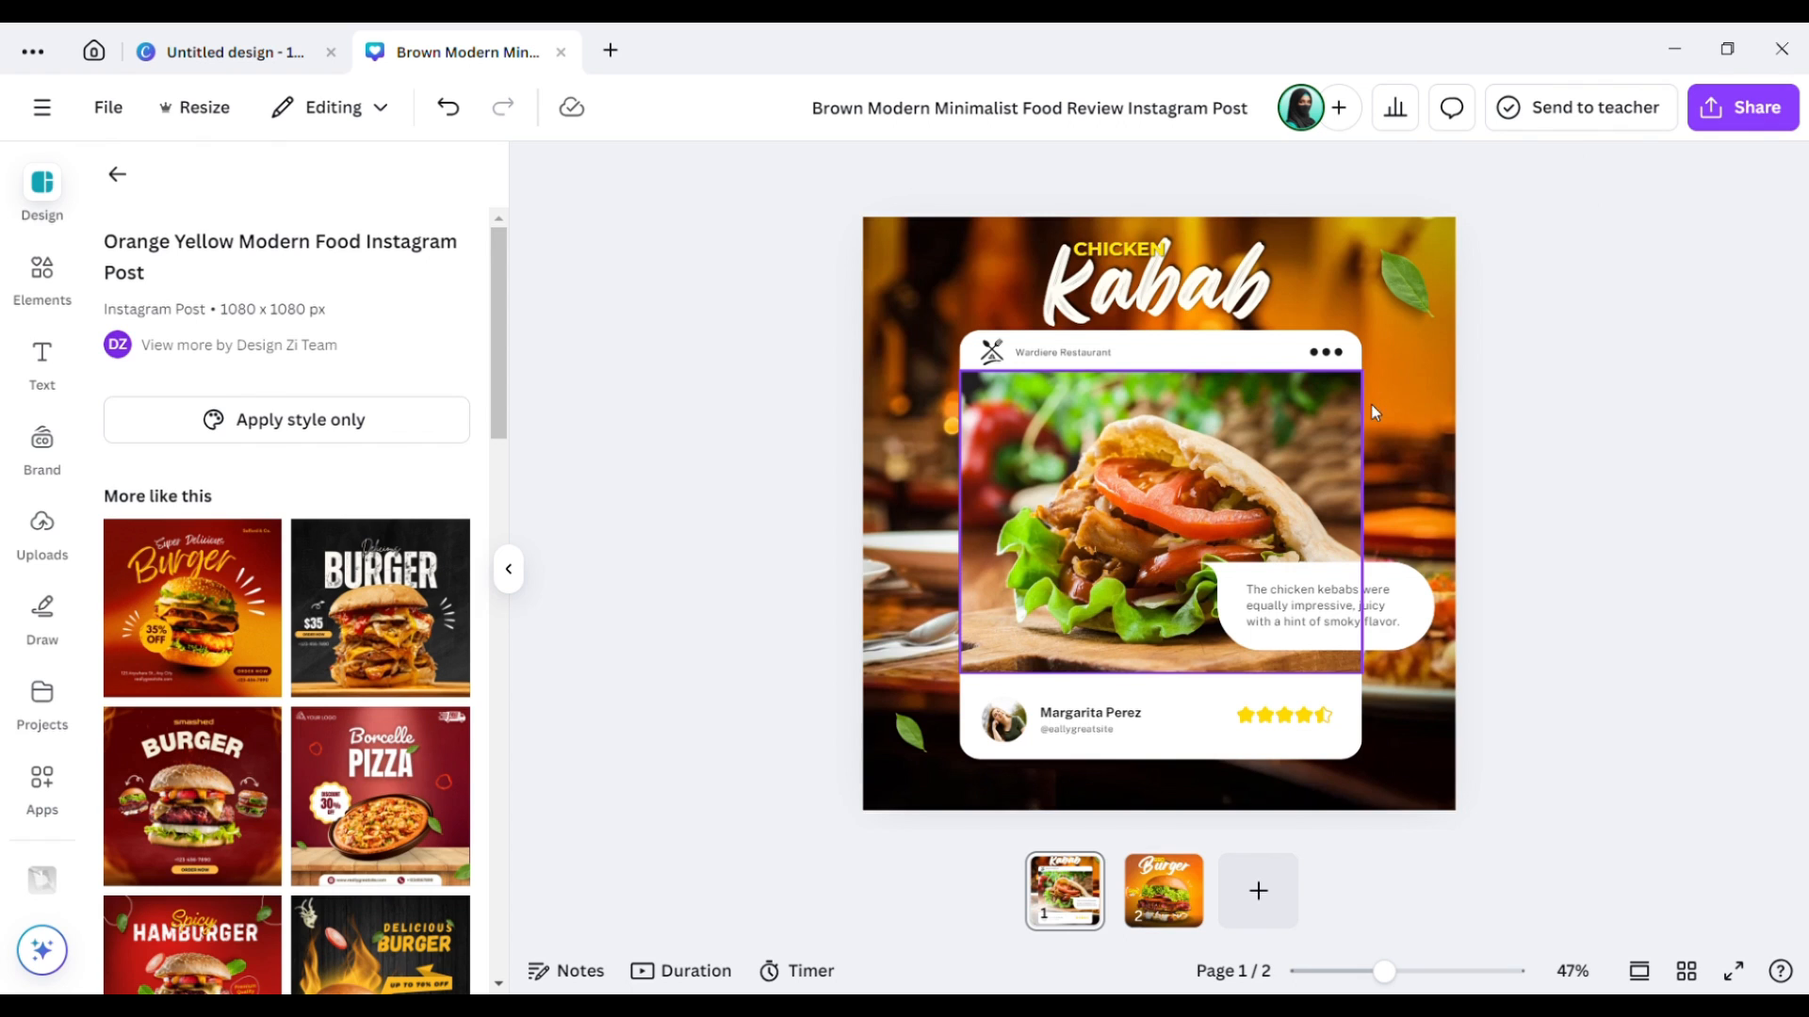
pyautogui.click(1157, 430)
pyautogui.click(1157, 430)
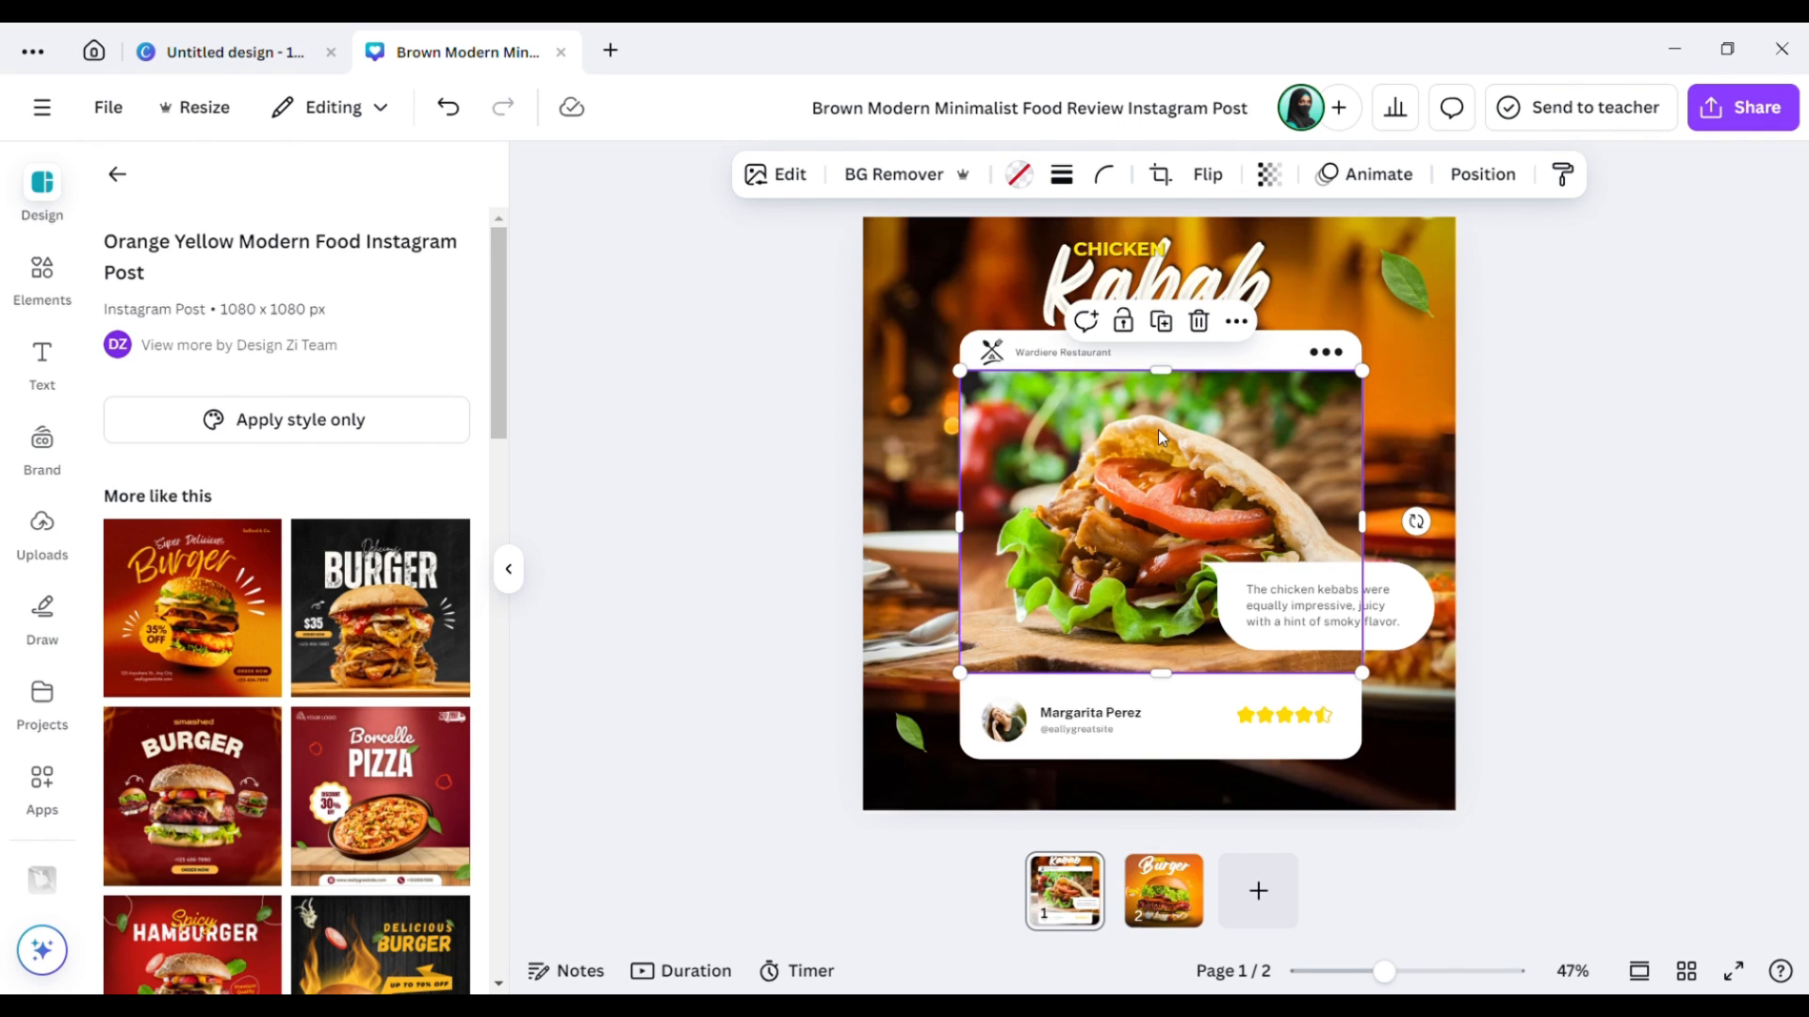
pyautogui.hotkey('alt', '1')
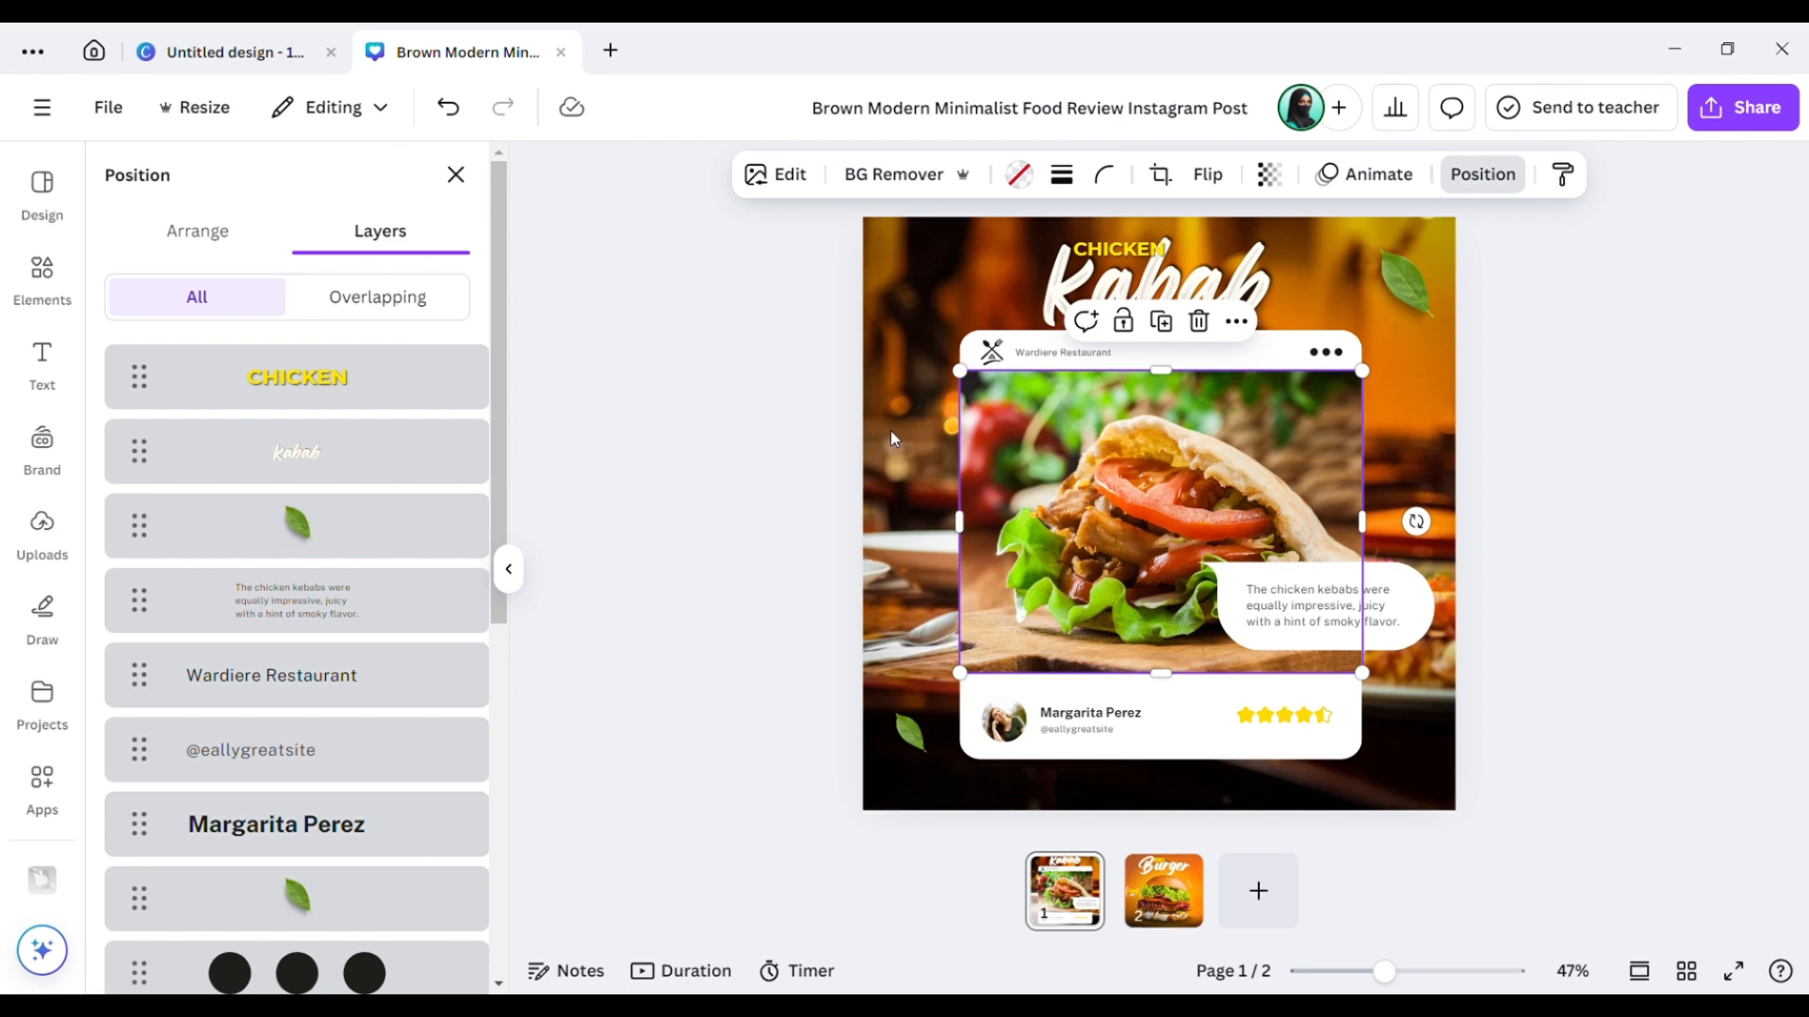
pyautogui.scroll(-1, 483, 545)
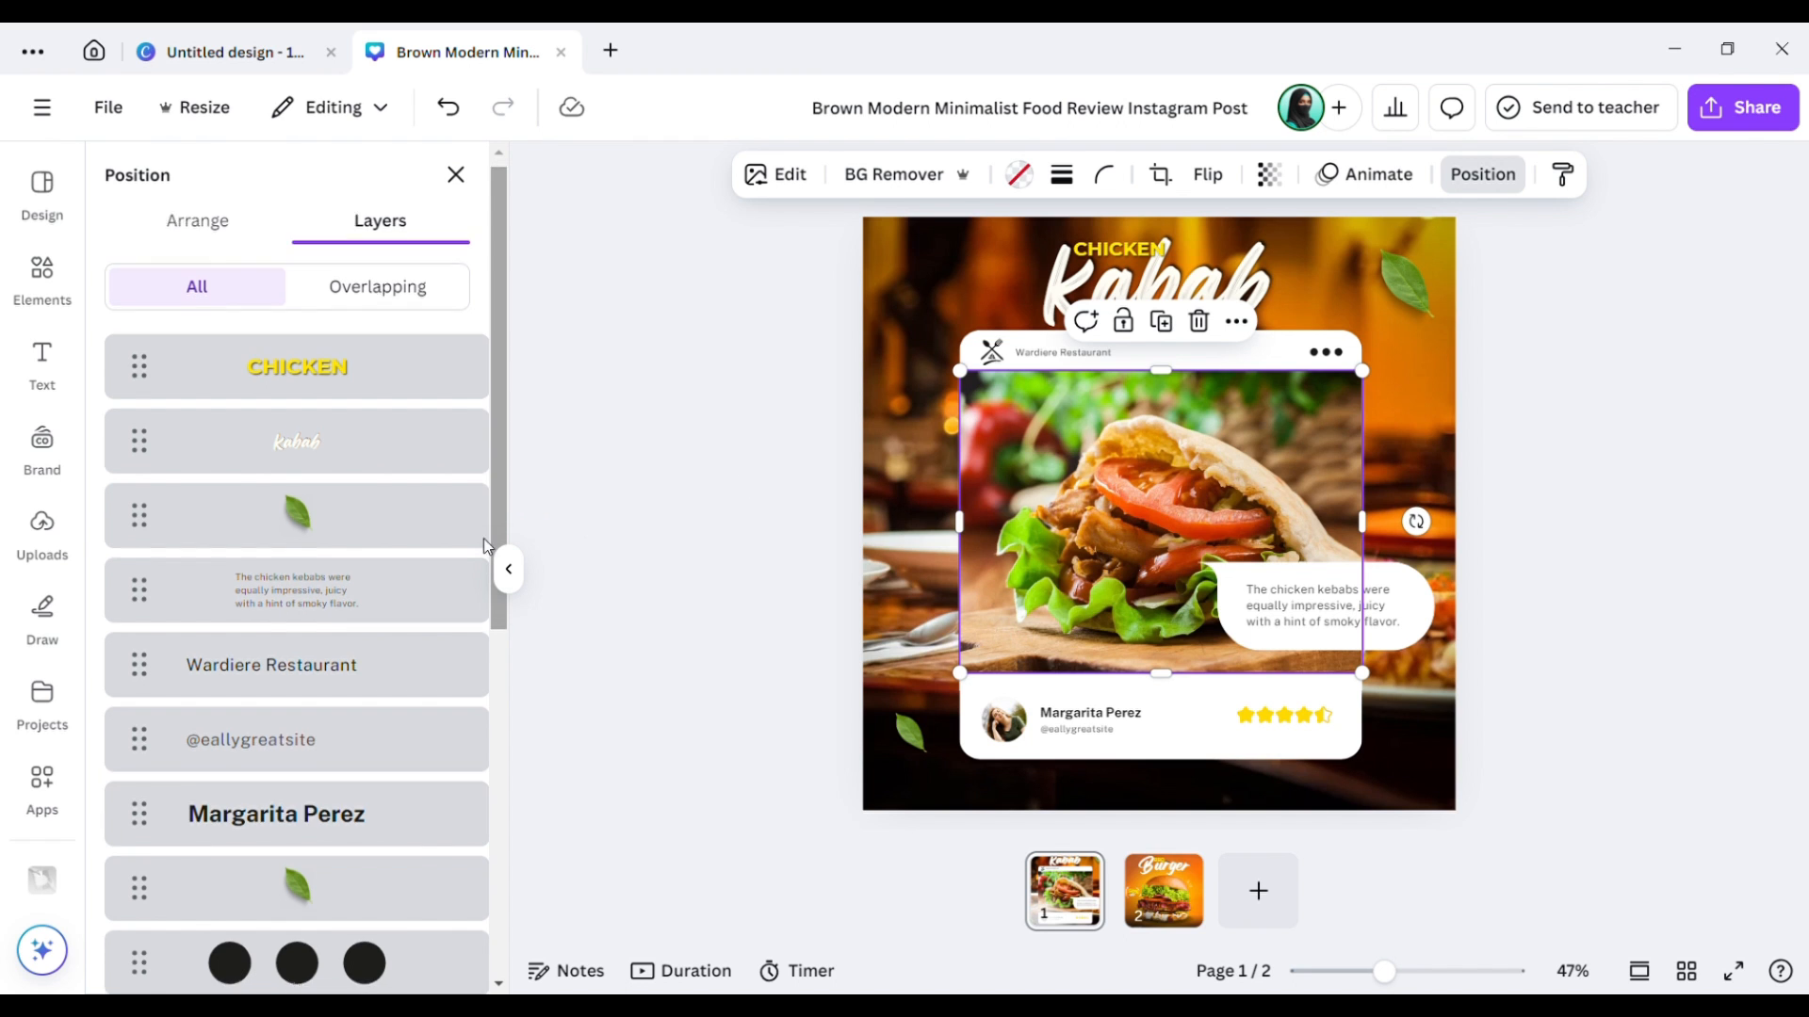
pyautogui.scroll(-4, 483, 539)
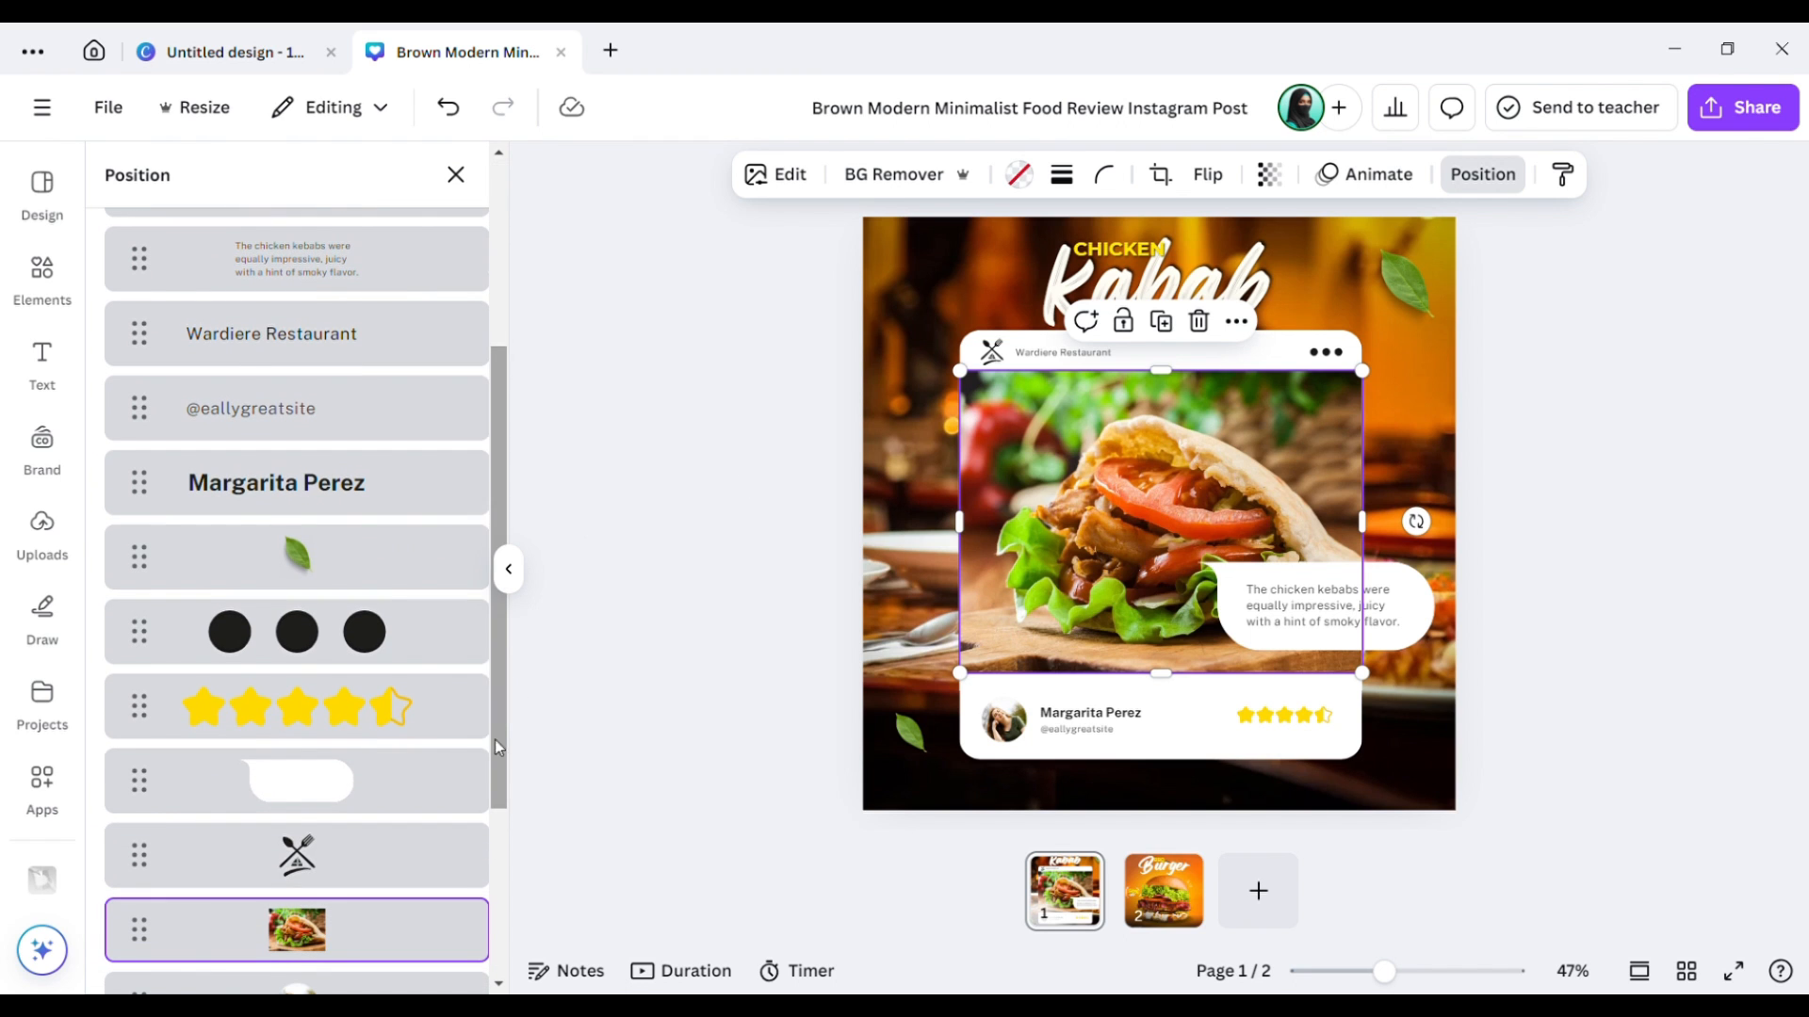
pyautogui.scroll(-4, 494, 738)
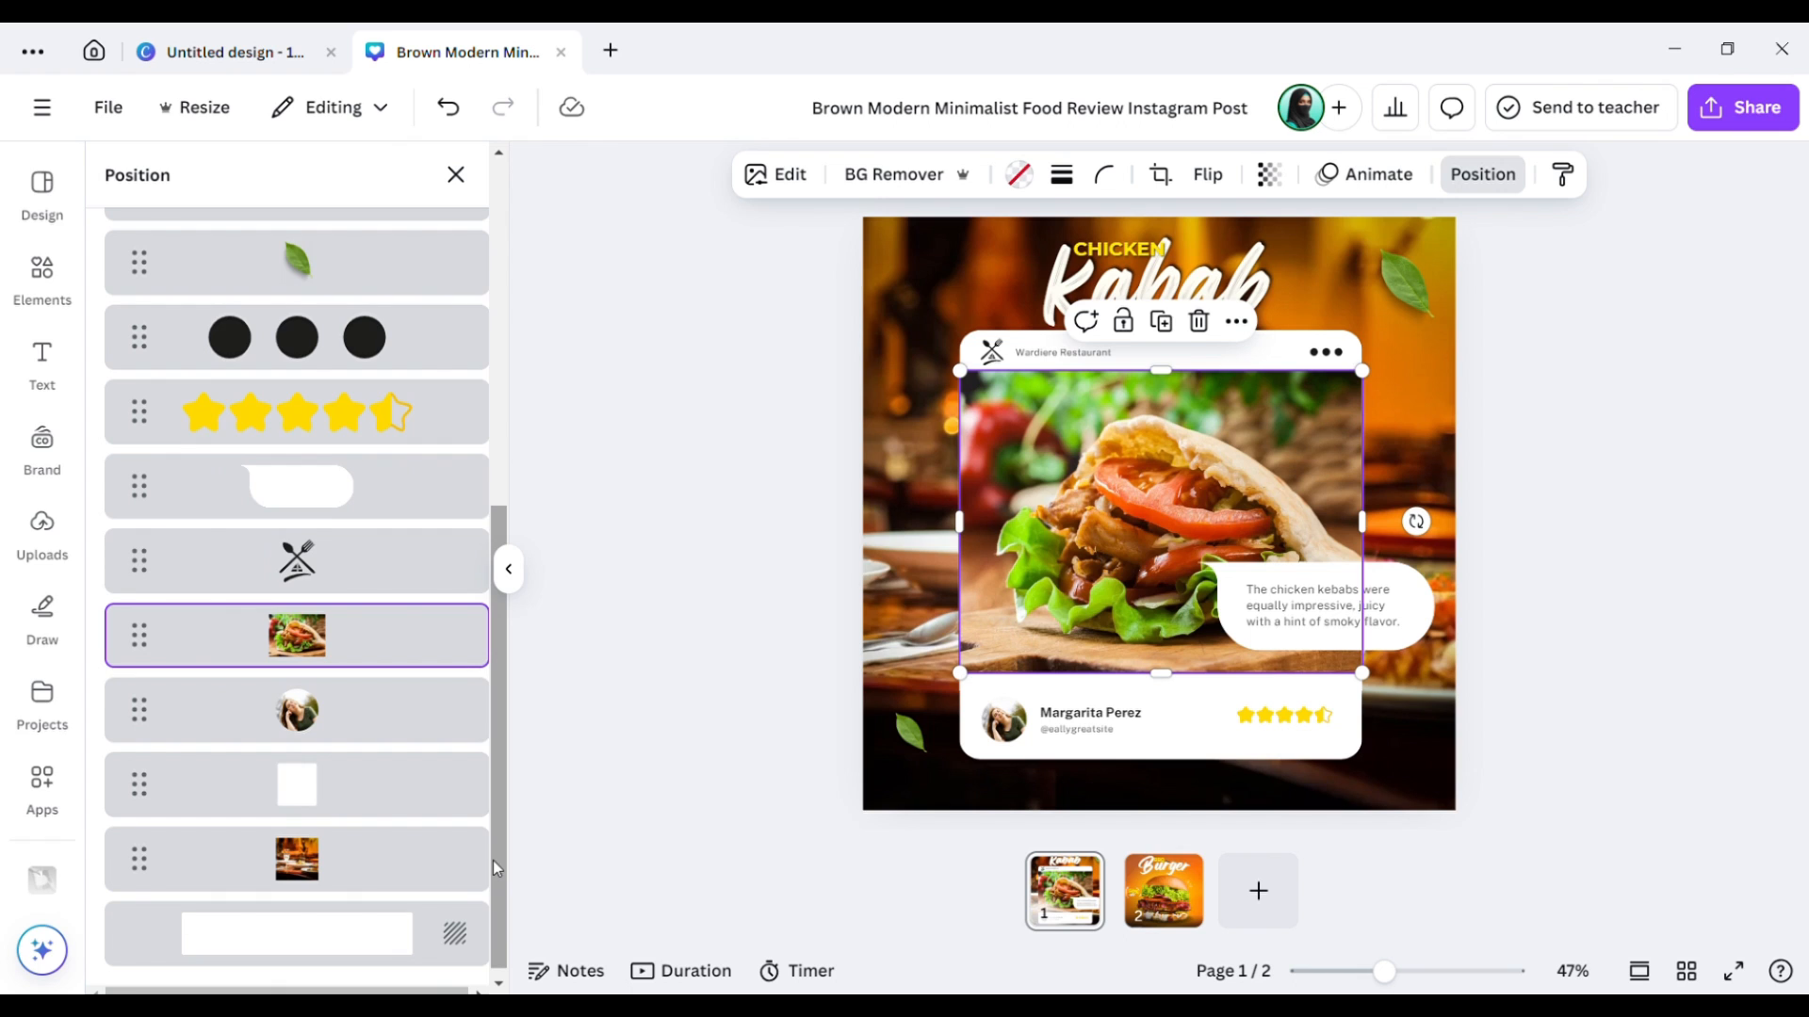
pyautogui.click(407, 882)
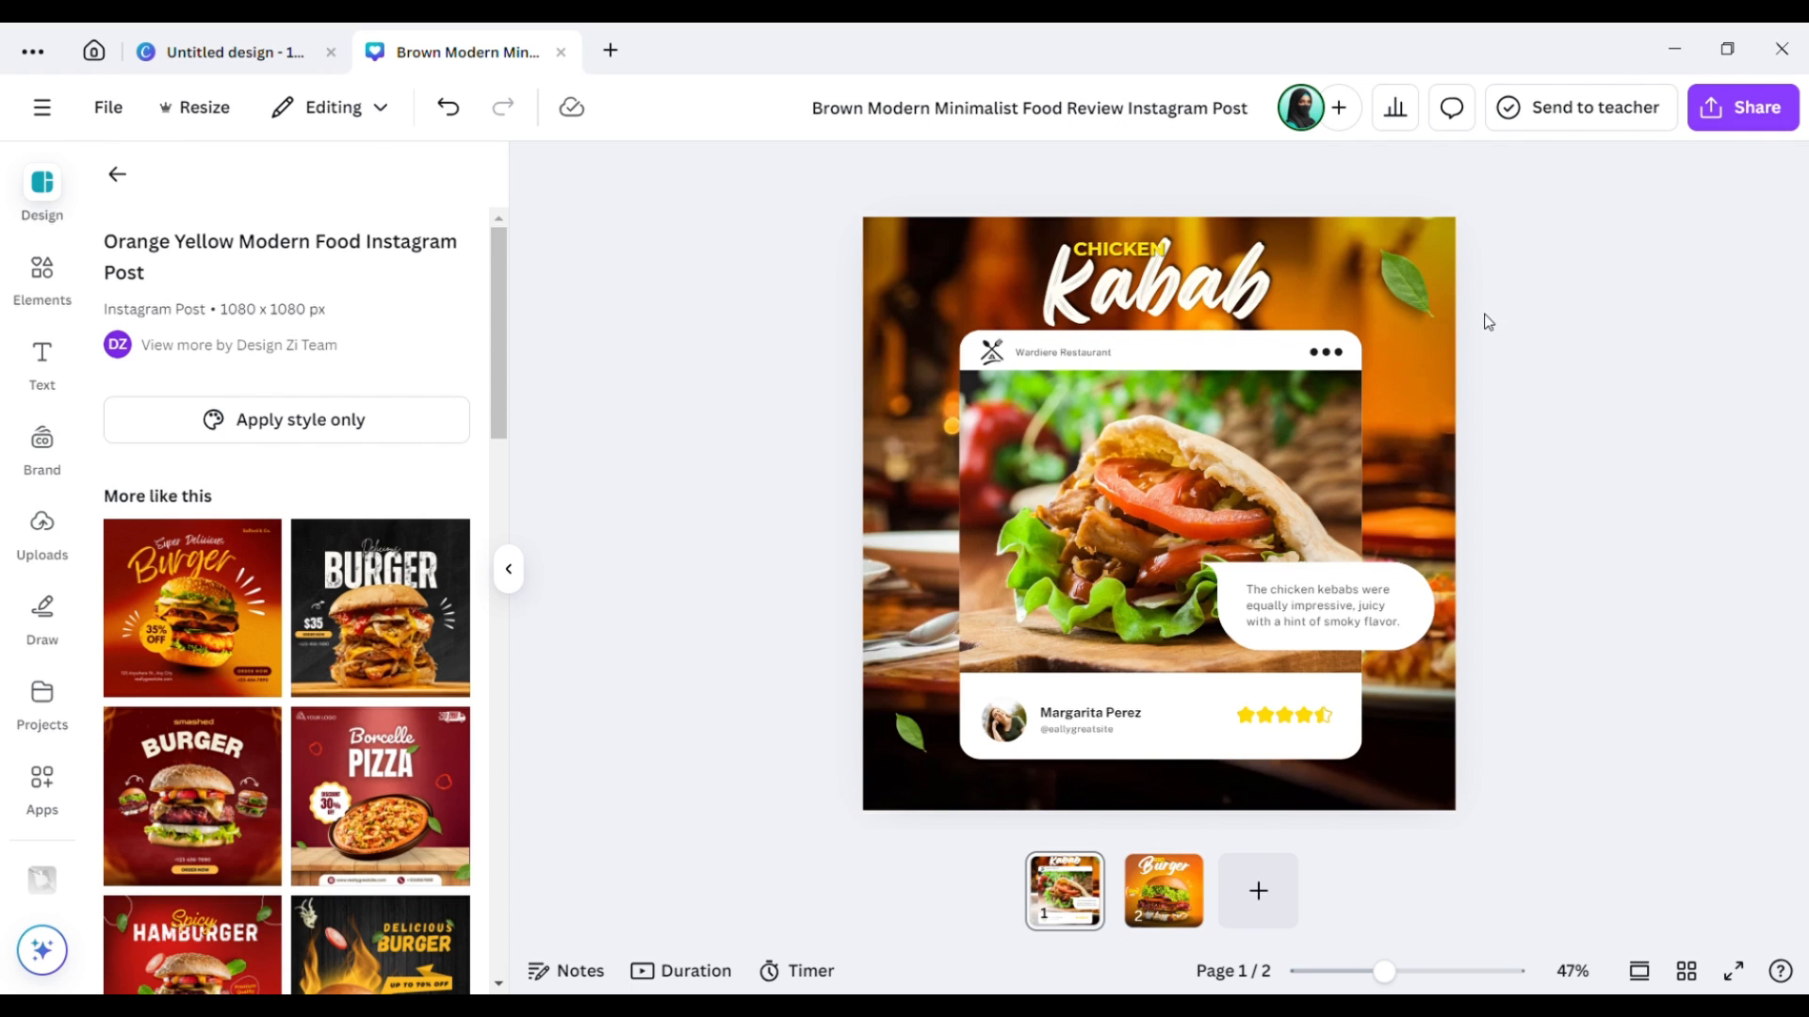
# Shrink the Kabab title and review card together and shift them slightly up.
pyautogui.moveTo(1485, 313); pyautogui.dragTo(1133, 711)
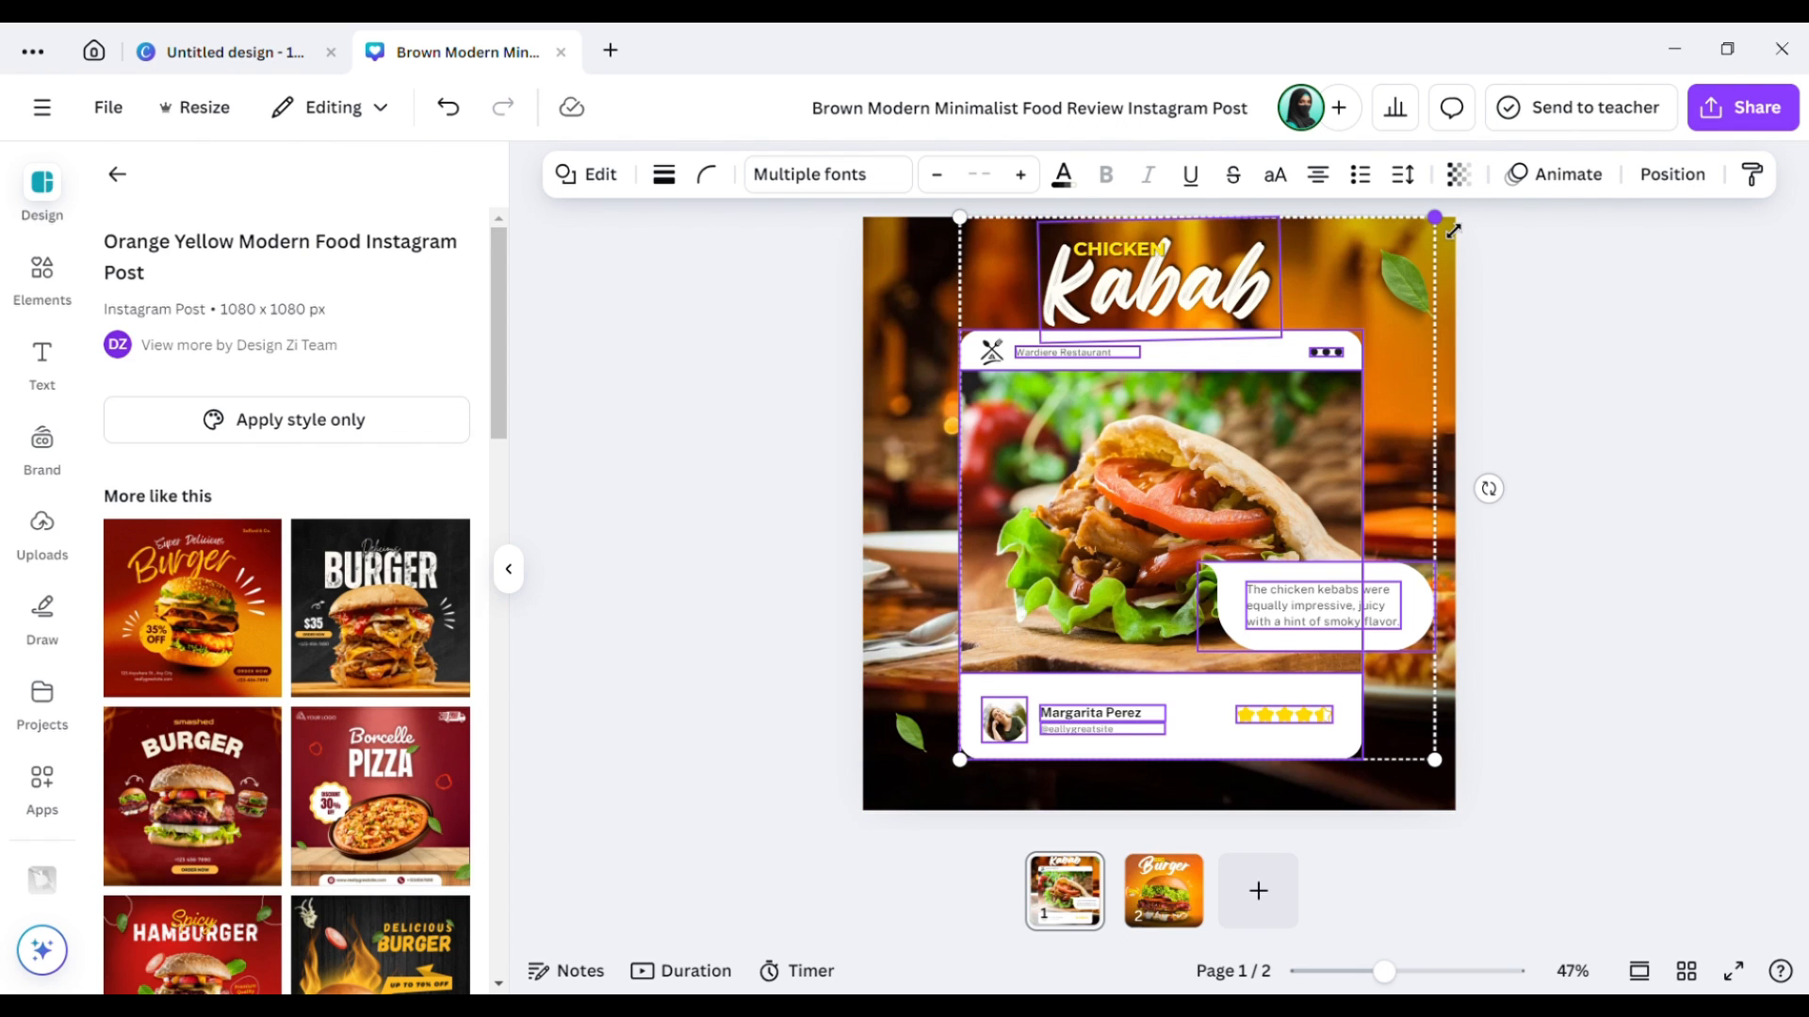
pyautogui.moveTo(1454, 231); pyautogui.dragTo(1404, 315)
pyautogui.moveTo(1130, 523); pyautogui.dragTo(1189, 497)
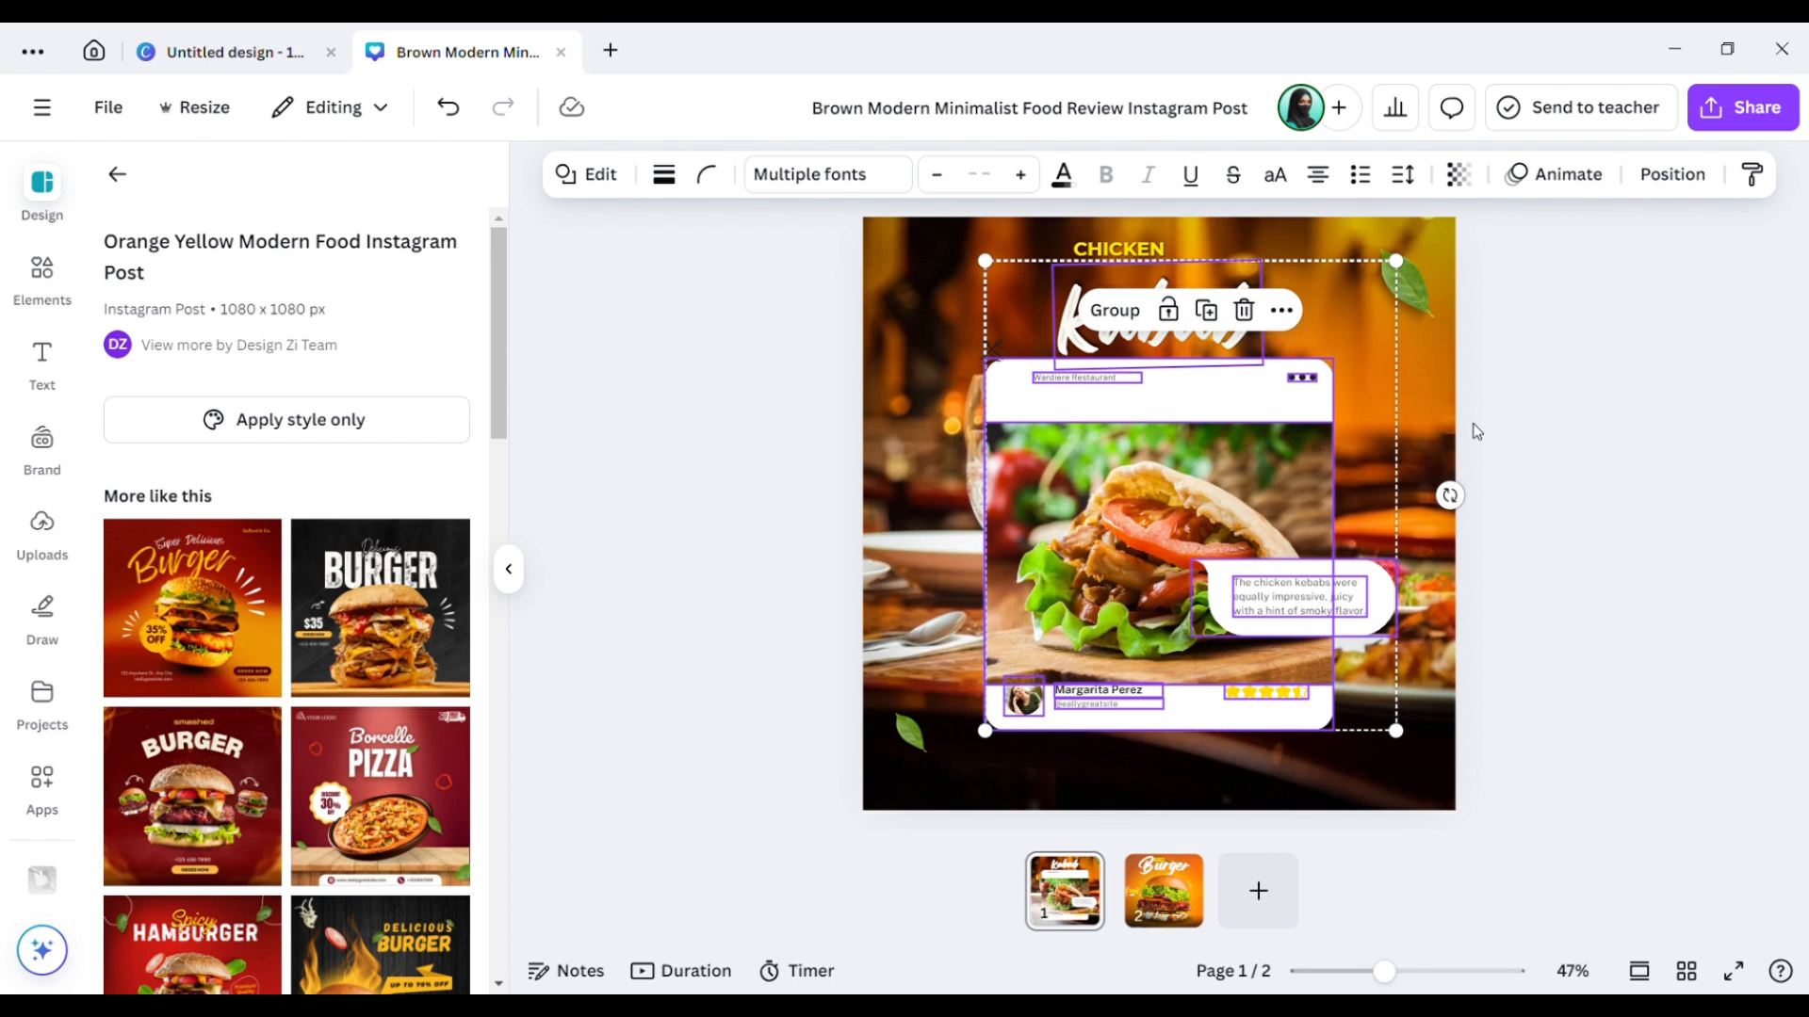
pyautogui.click(1580, 443)
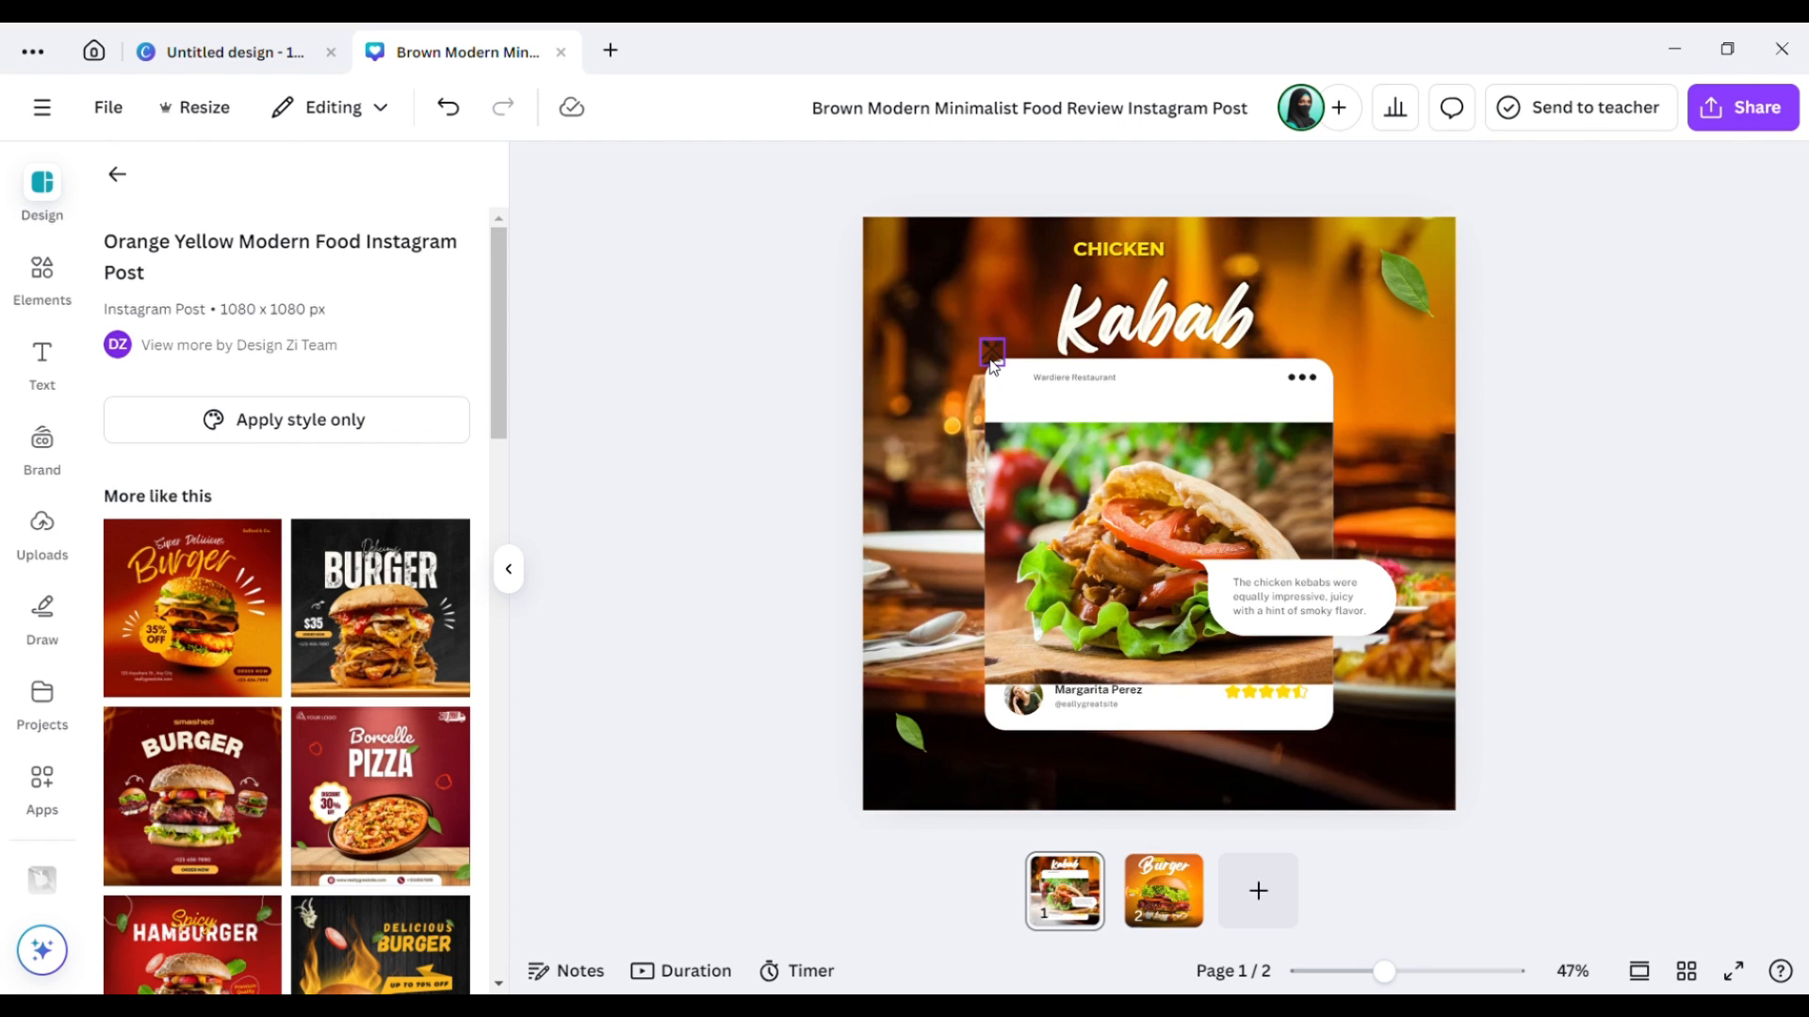
# Tuck the fork-and-knife icon into the card's top-left corner and enlarge Kabab to size 134.
pyautogui.moveTo(997, 365); pyautogui.dragTo(1027, 400)
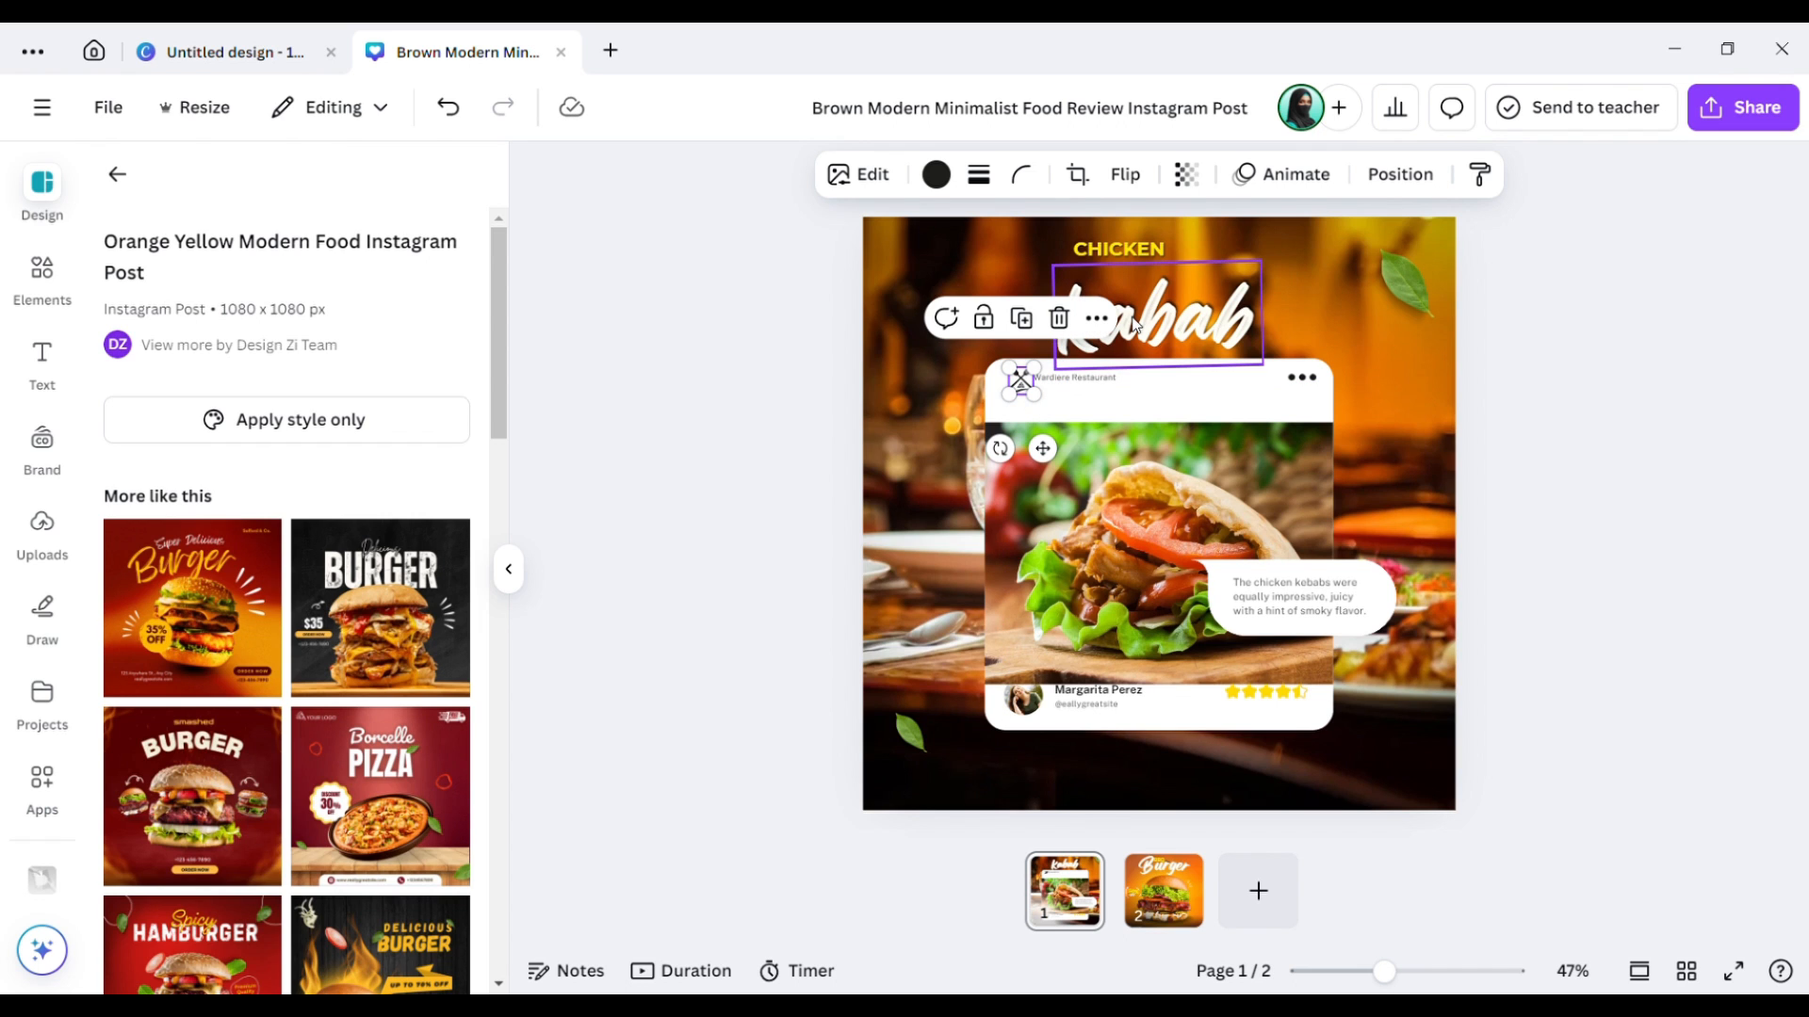
pyautogui.click(1177, 312)
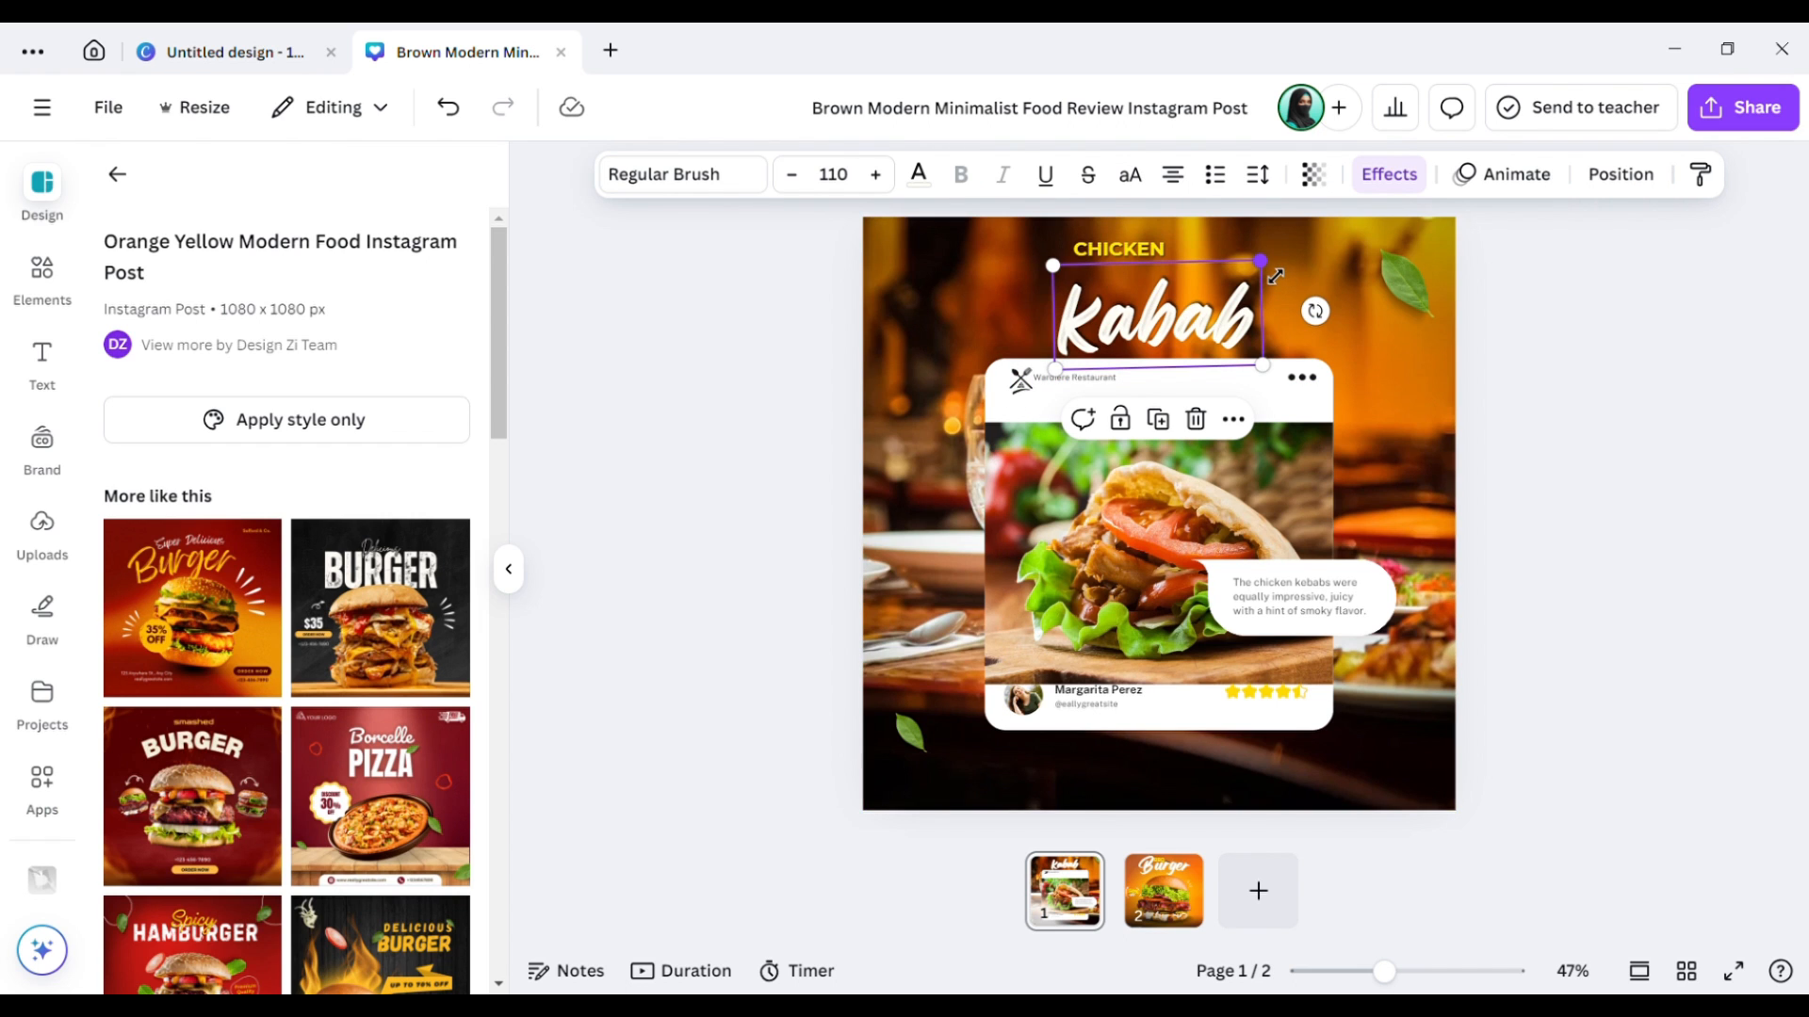
pyautogui.moveTo(1260, 261); pyautogui.dragTo(1319, 255)
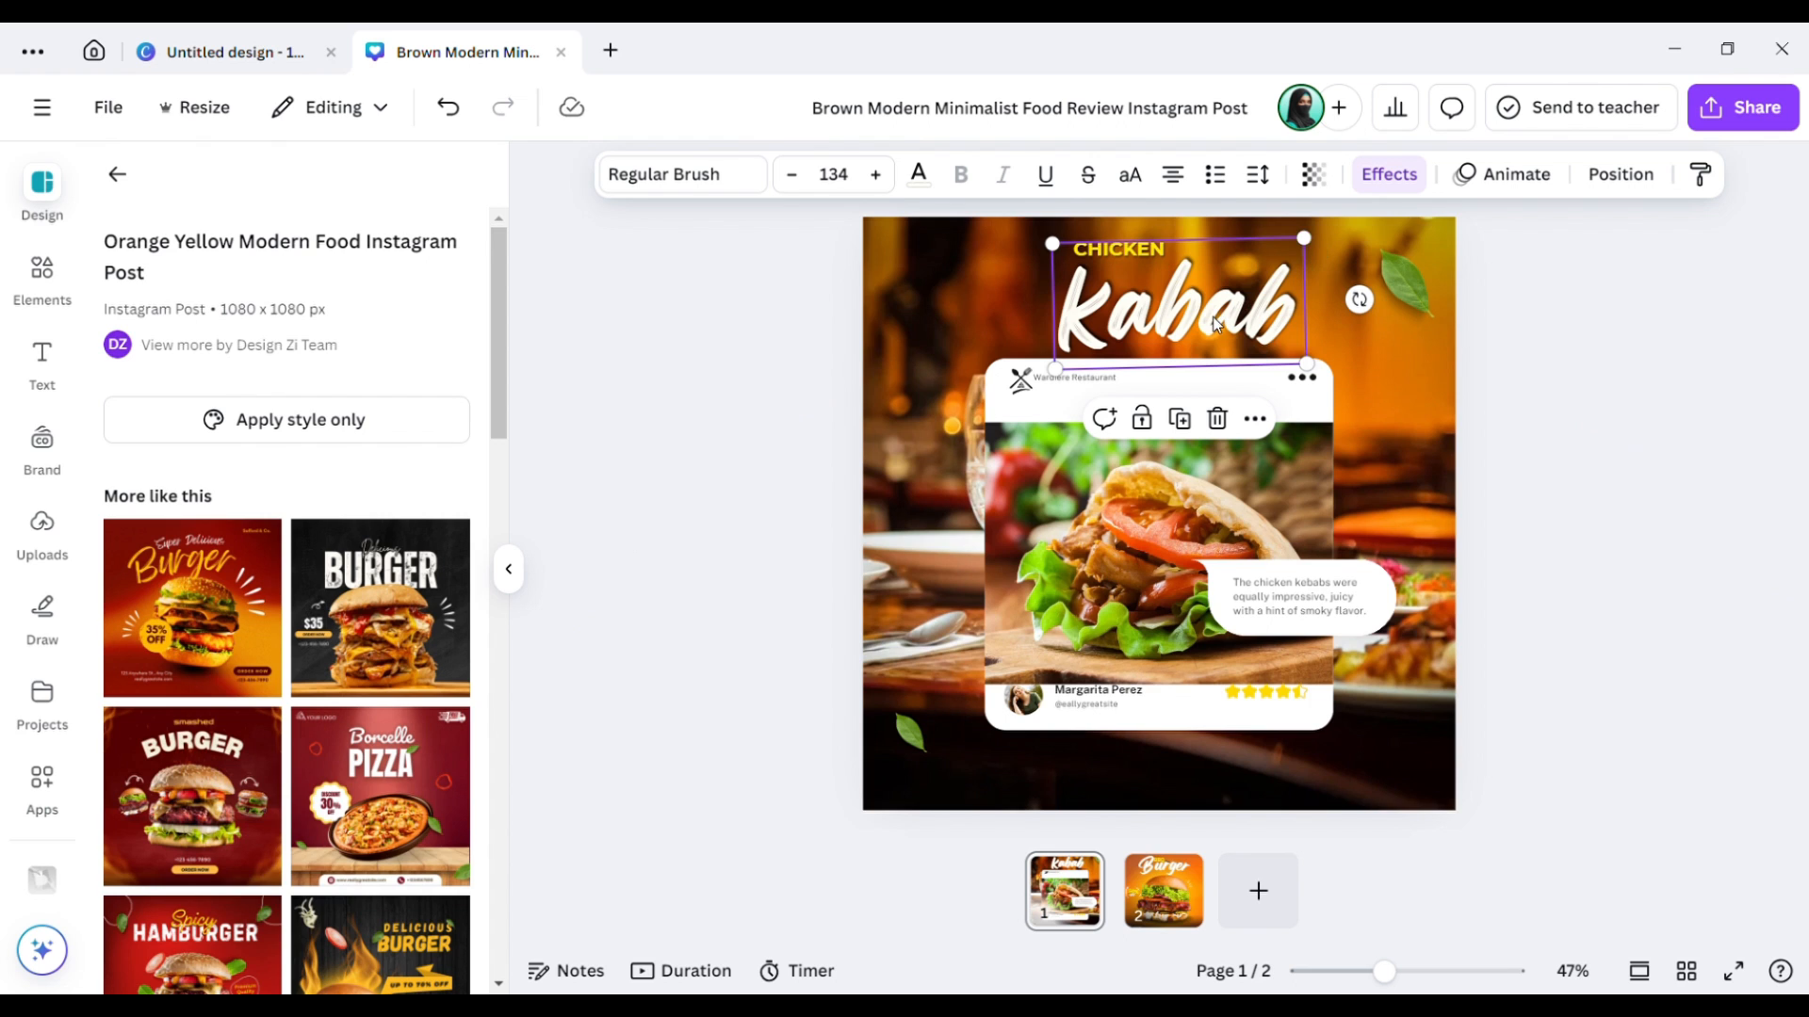
pyautogui.moveTo(1224, 326); pyautogui.dragTo(1205, 330)
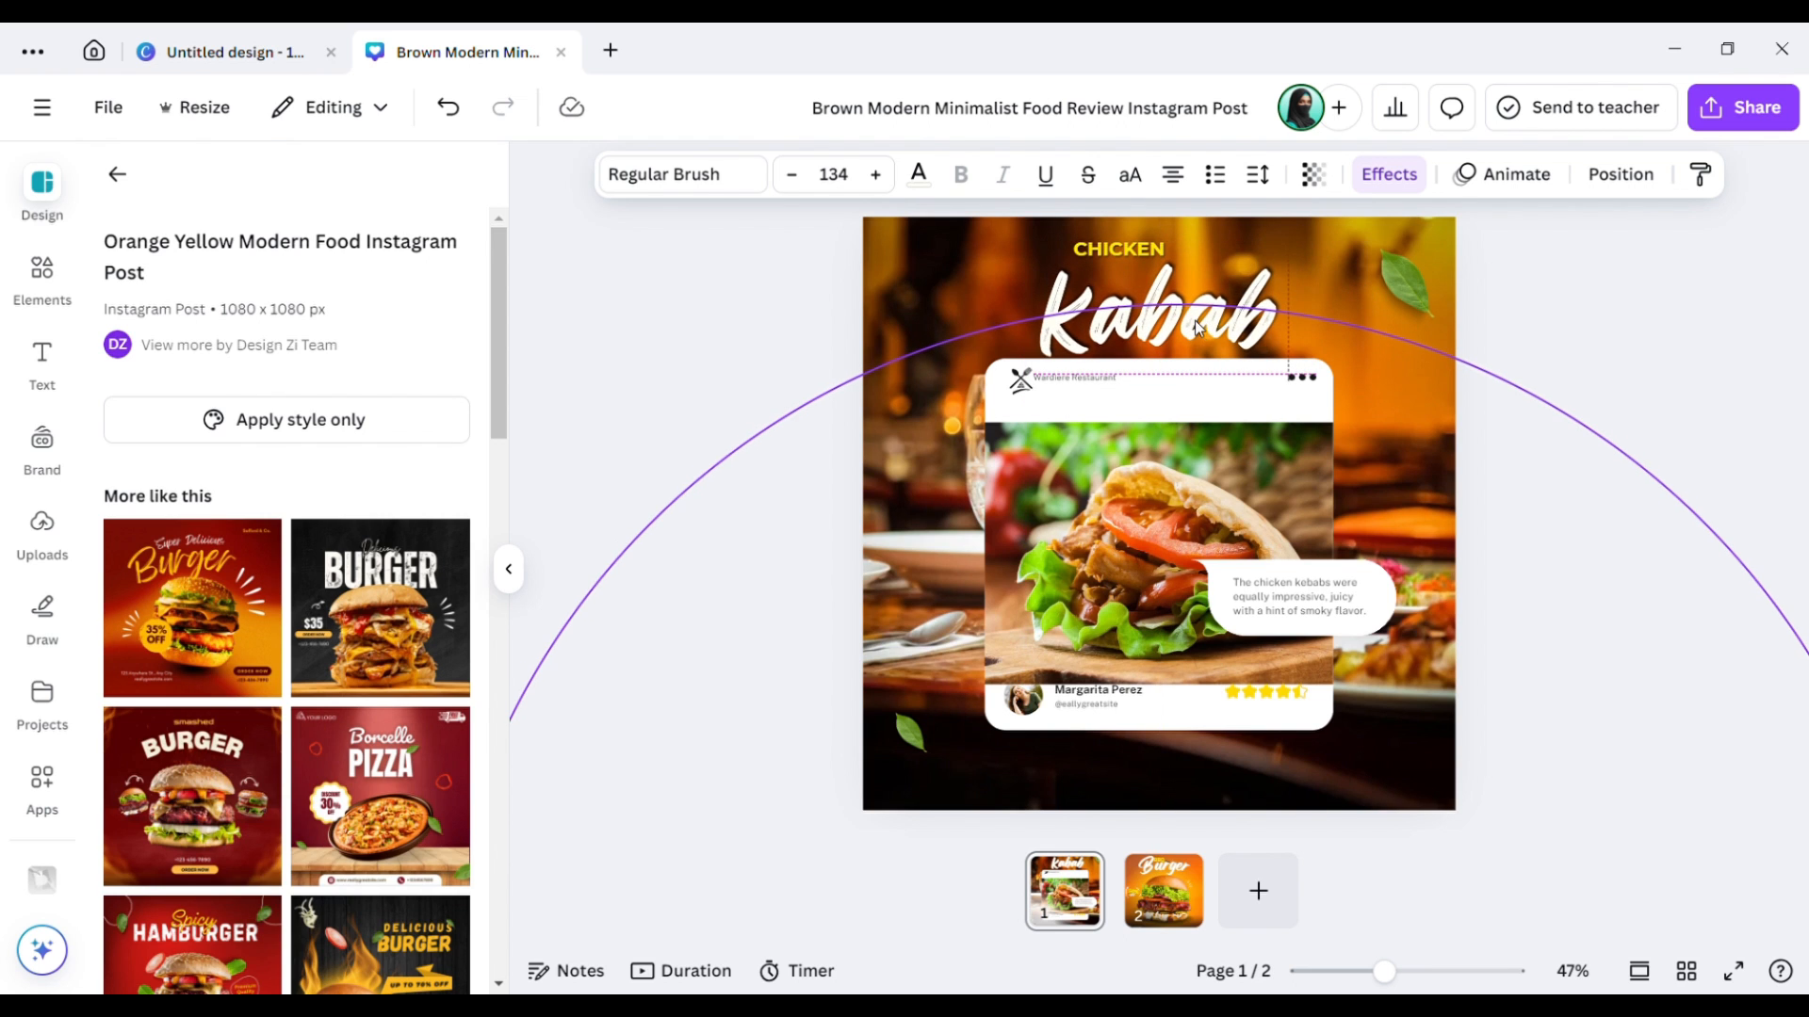
# Bring the CHICKEN label down just above Kabab's left side, undoing the last move.
pyautogui.moveTo(1119, 247)
pyautogui.mouseDown()
pyautogui.moveTo(1134, 267)
pyautogui.moveTo(1086, 269)
pyautogui.moveTo(1120, 276)
pyautogui.mouseUp()
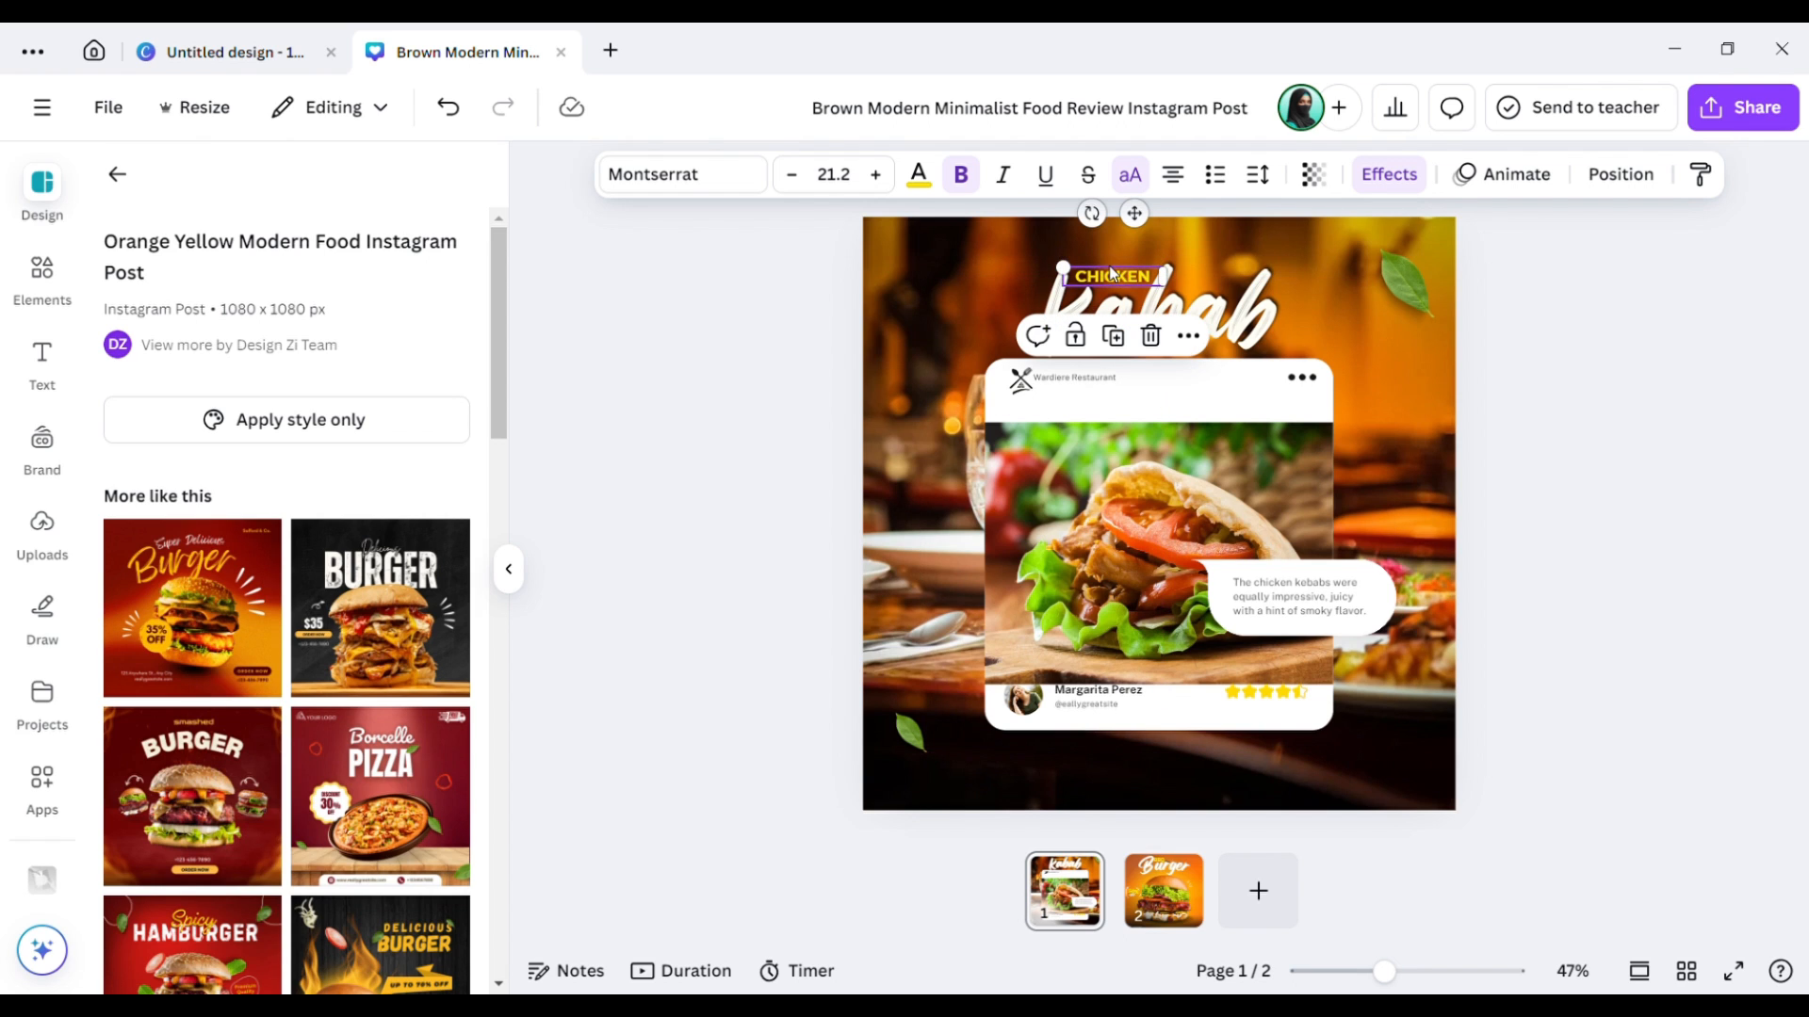
pyautogui.click(1744, 337)
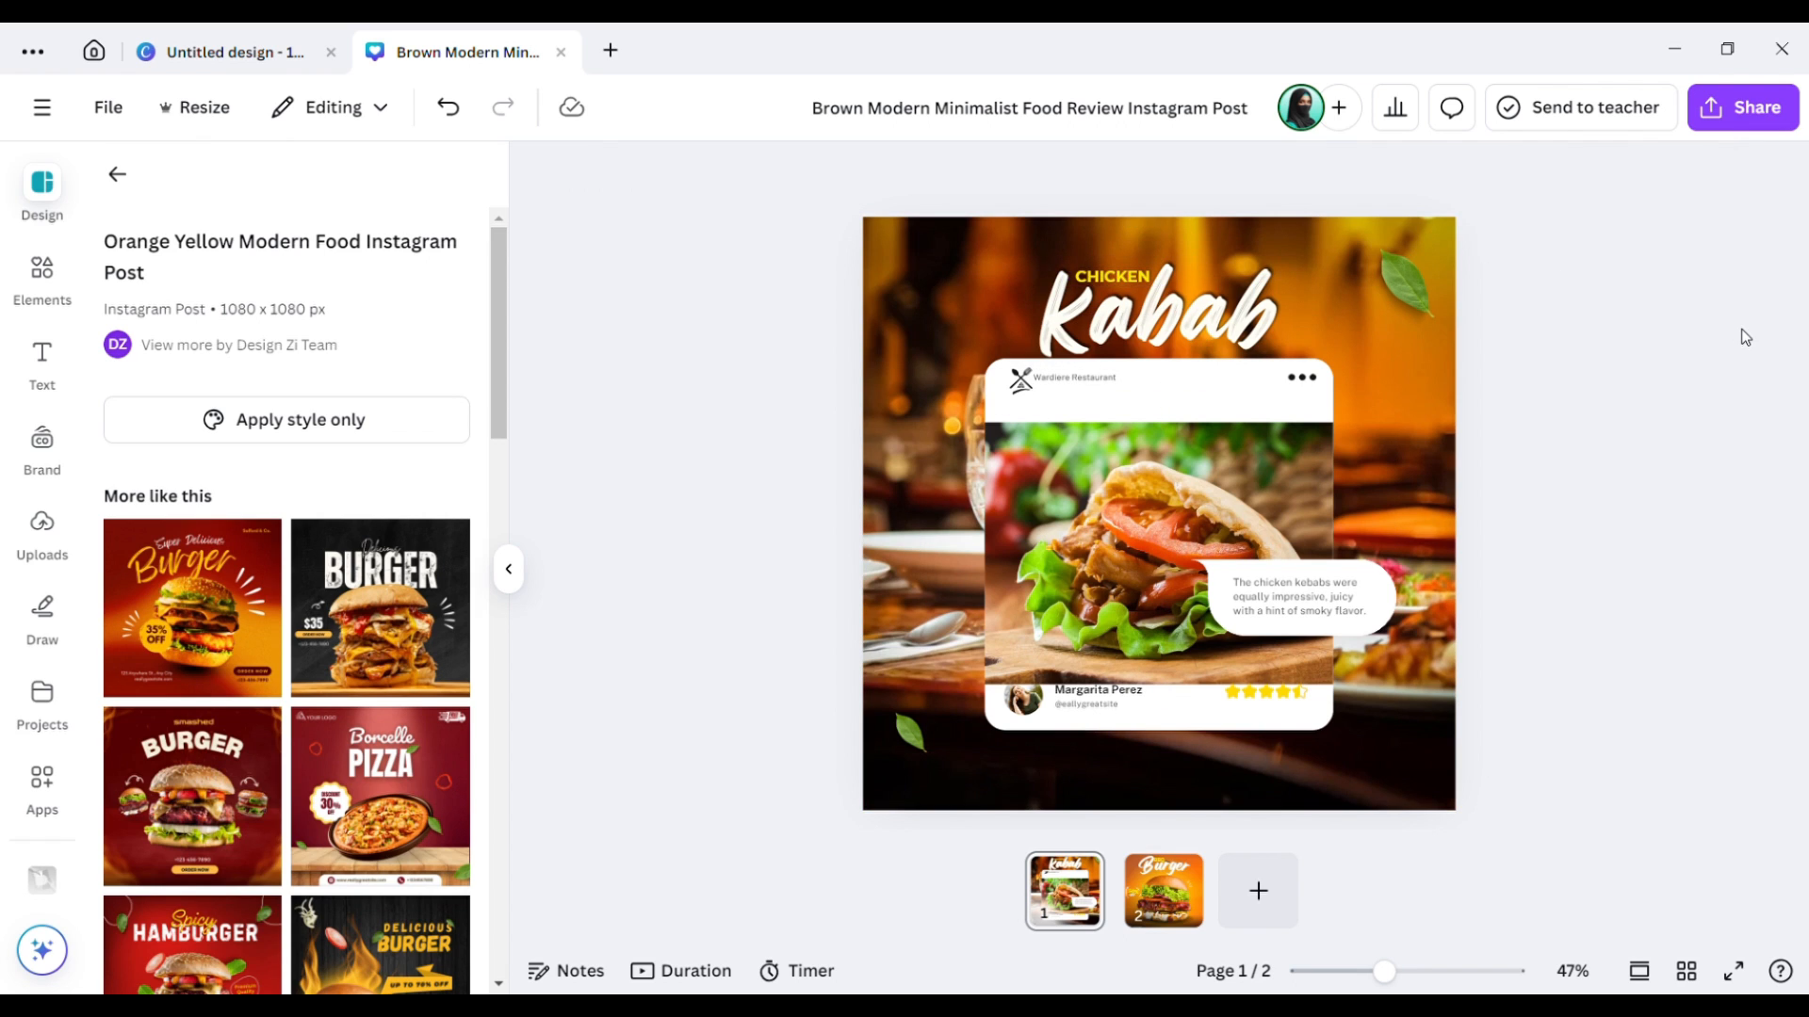
pyautogui.hotkey('ctrl', 'z')
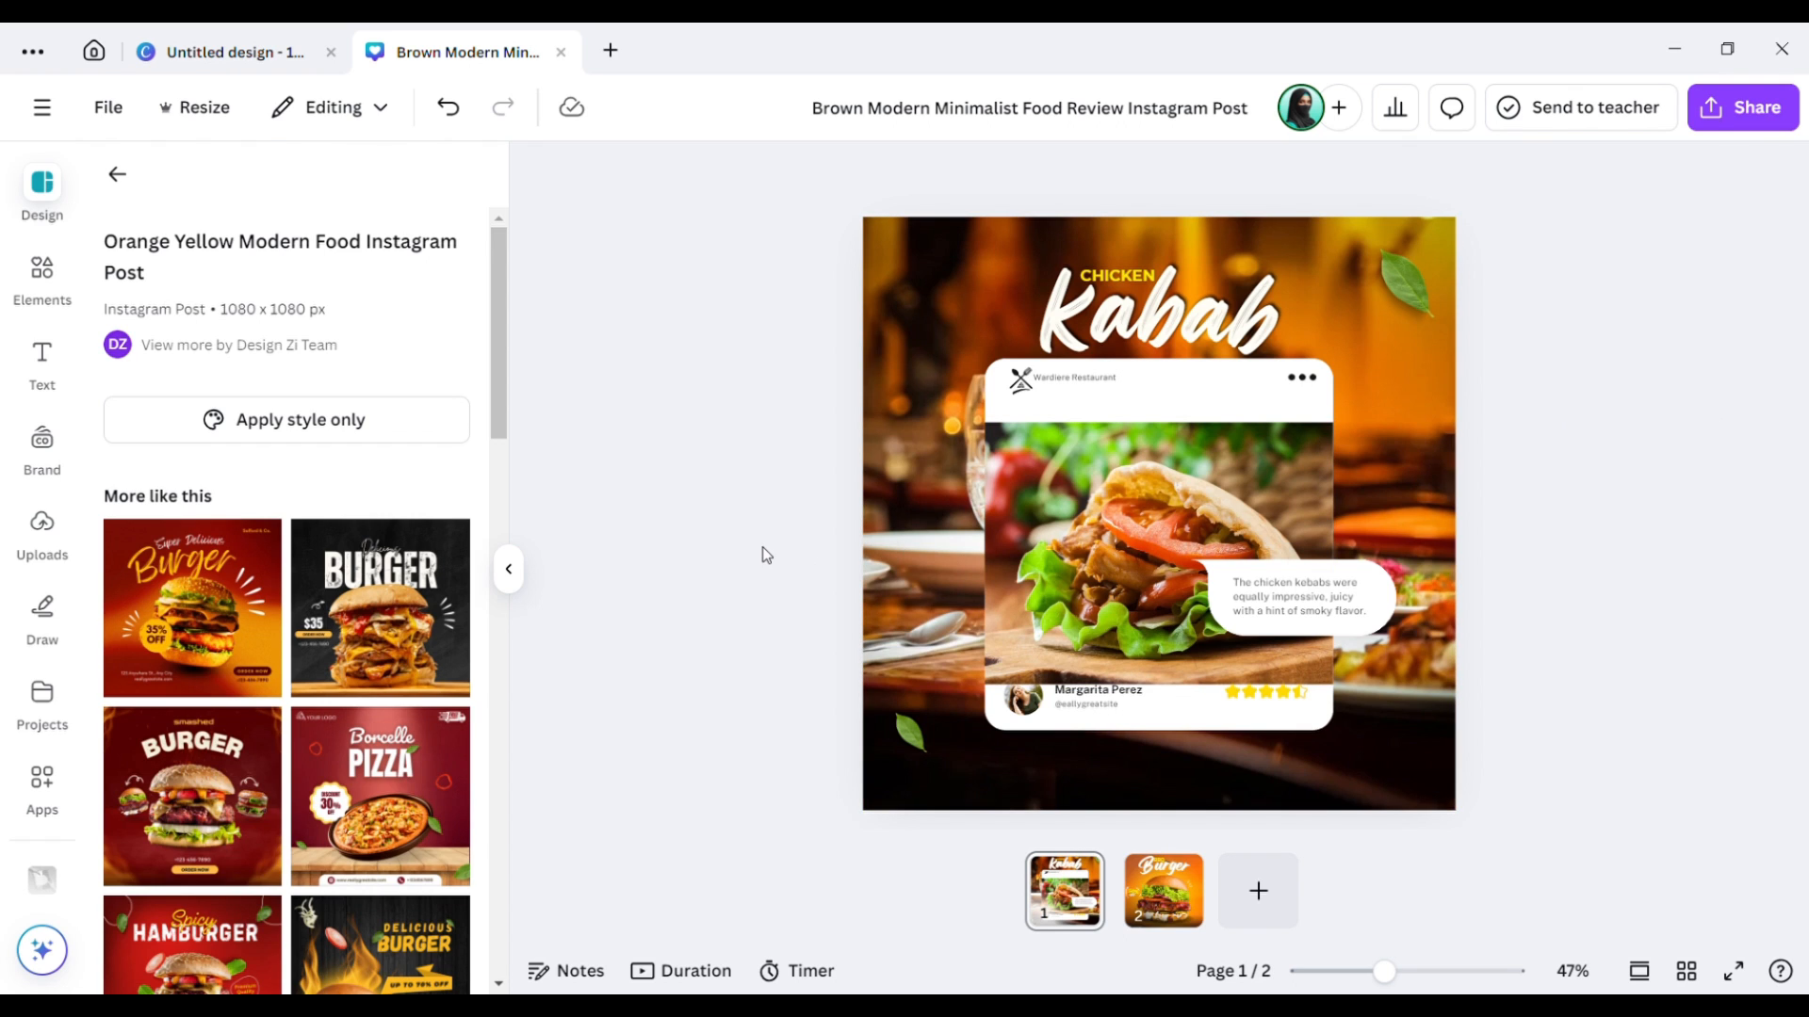
# Nudge the kebab photo up so it sits snug under the card header.
pyautogui.click(1035, 713)
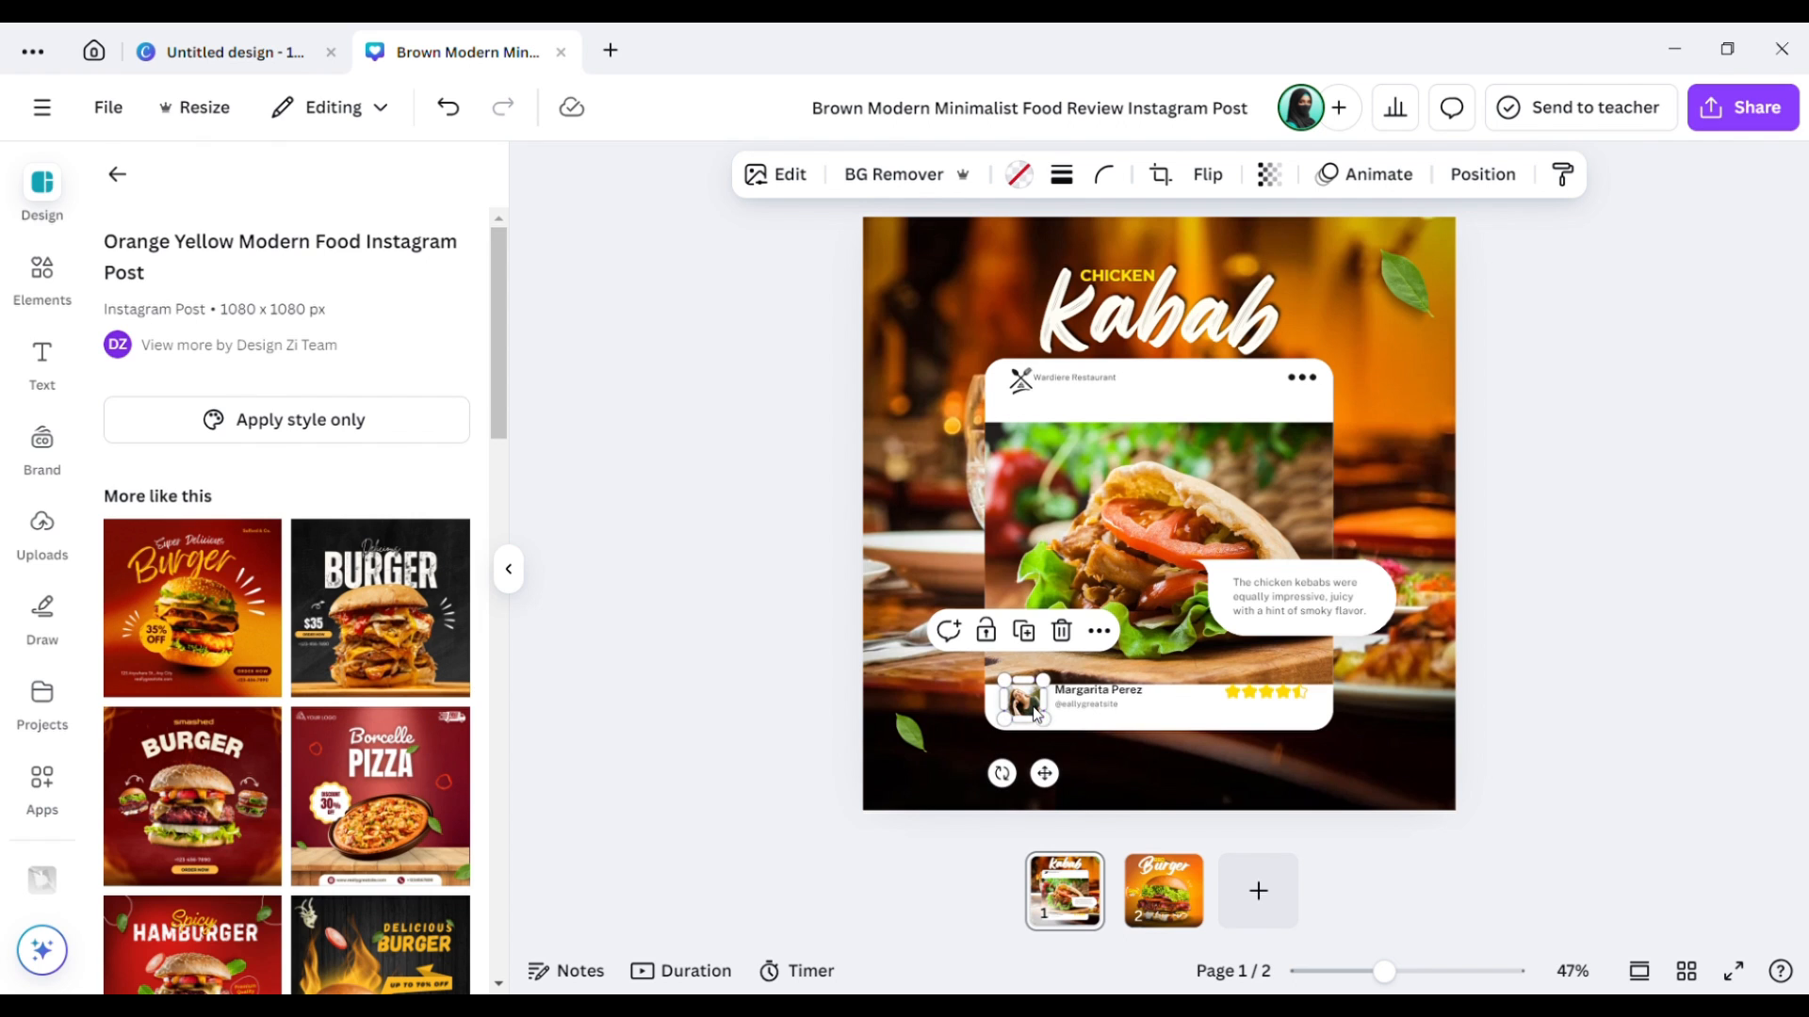
pyautogui.click(1111, 563)
pyautogui.press('Up')
pyautogui.press('Up')
pyautogui.press('Up')
pyautogui.press('Up')
pyautogui.press('Up')
pyautogui.press('Up')
pyautogui.press('Up')
pyautogui.press('Up')
pyautogui.press('Up')
pyautogui.press('Up')
pyautogui.press('Up')
pyautogui.press('Up')
pyautogui.press('Up')
pyautogui.press('Up')
pyautogui.press('Up')
pyautogui.press('Up')
pyautogui.press('Up')
pyautogui.press('Up')
pyautogui.press('Up')
pyautogui.press('Up')
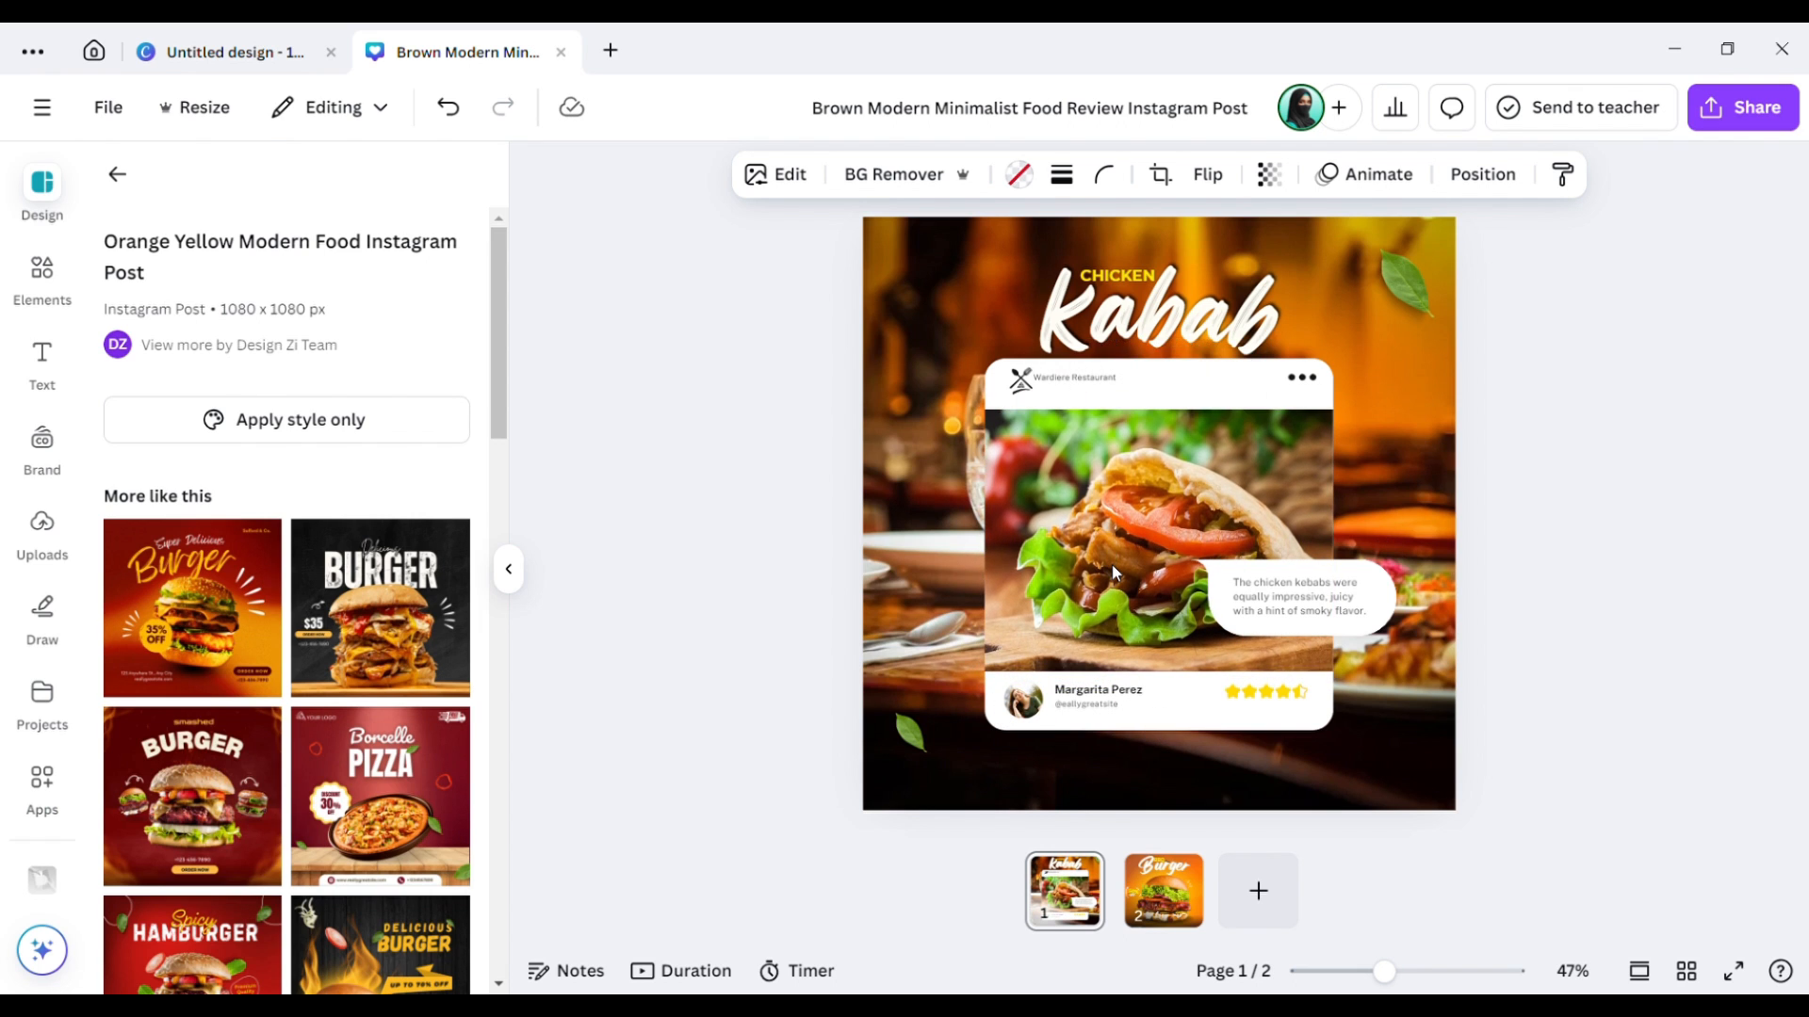
pyautogui.click(1033, 709)
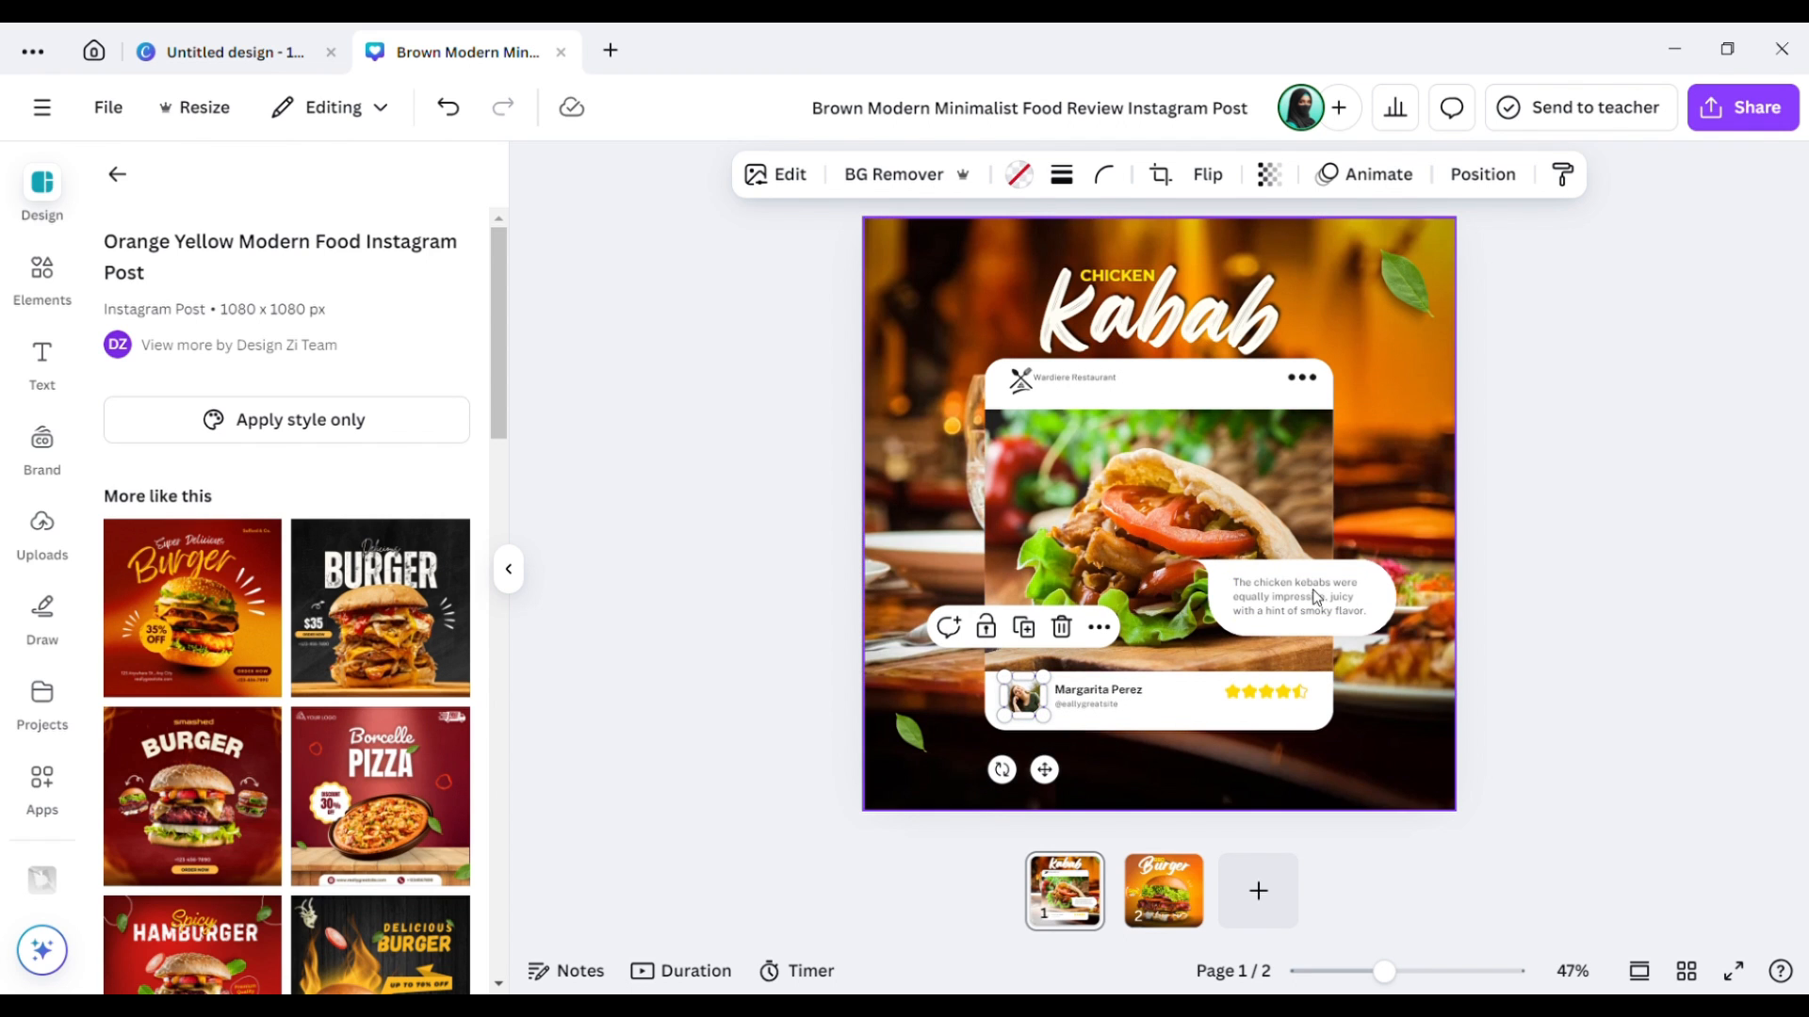
pyautogui.moveTo(1405, 568); pyautogui.dragTo(1271, 629)
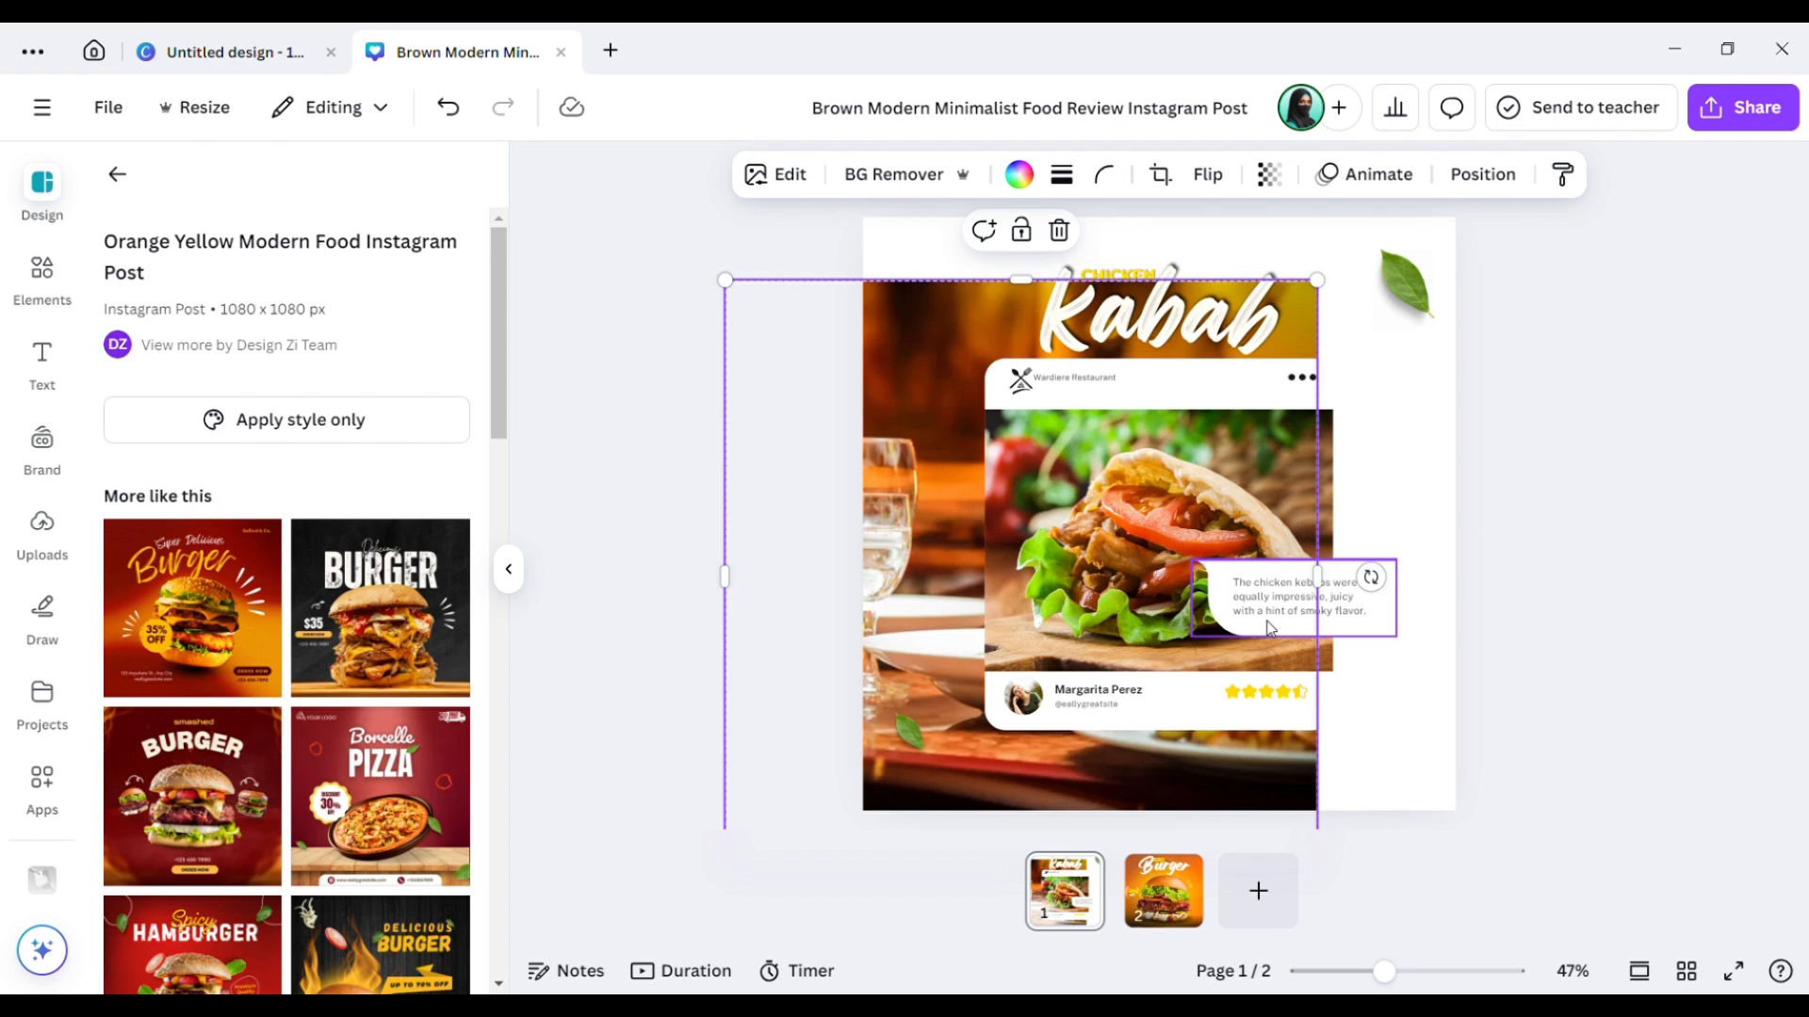
pyautogui.hotkey('ctrl', 'z')
# Raise the review speech bubble higher over the photo and fine-tune the photo's position.
pyautogui.click(1360, 608)
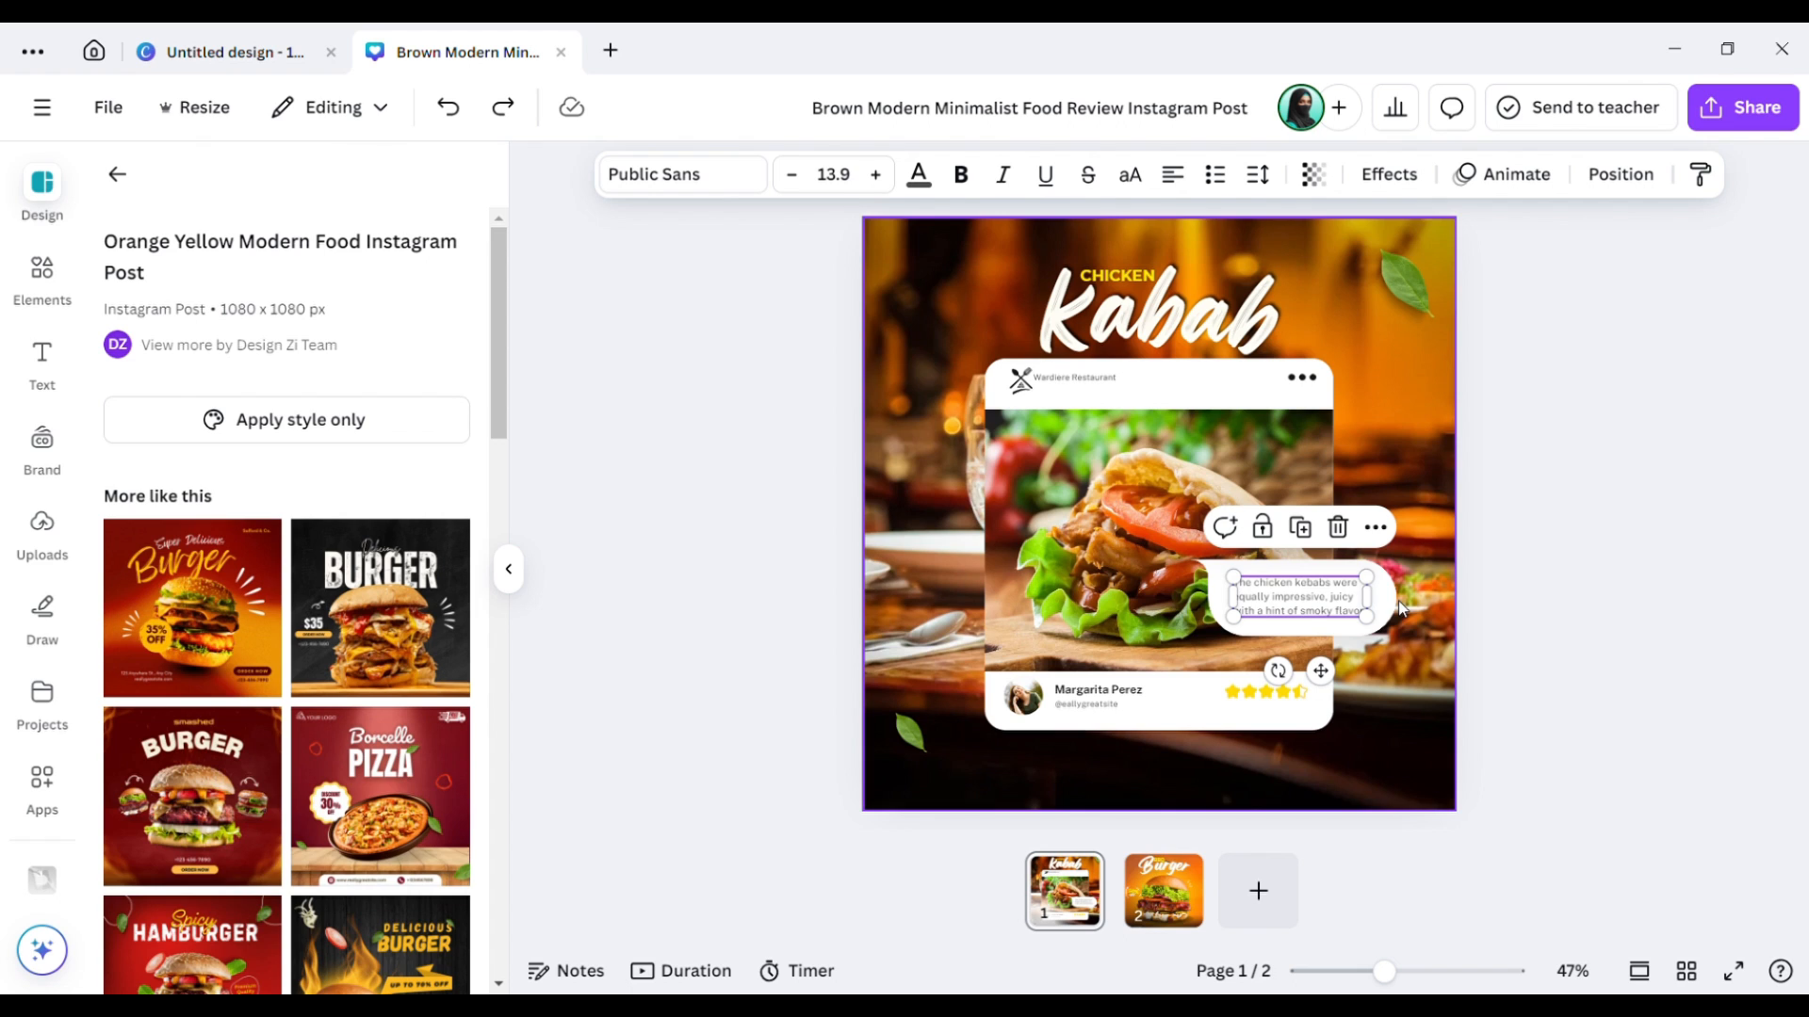
pyautogui.click(1290, 634)
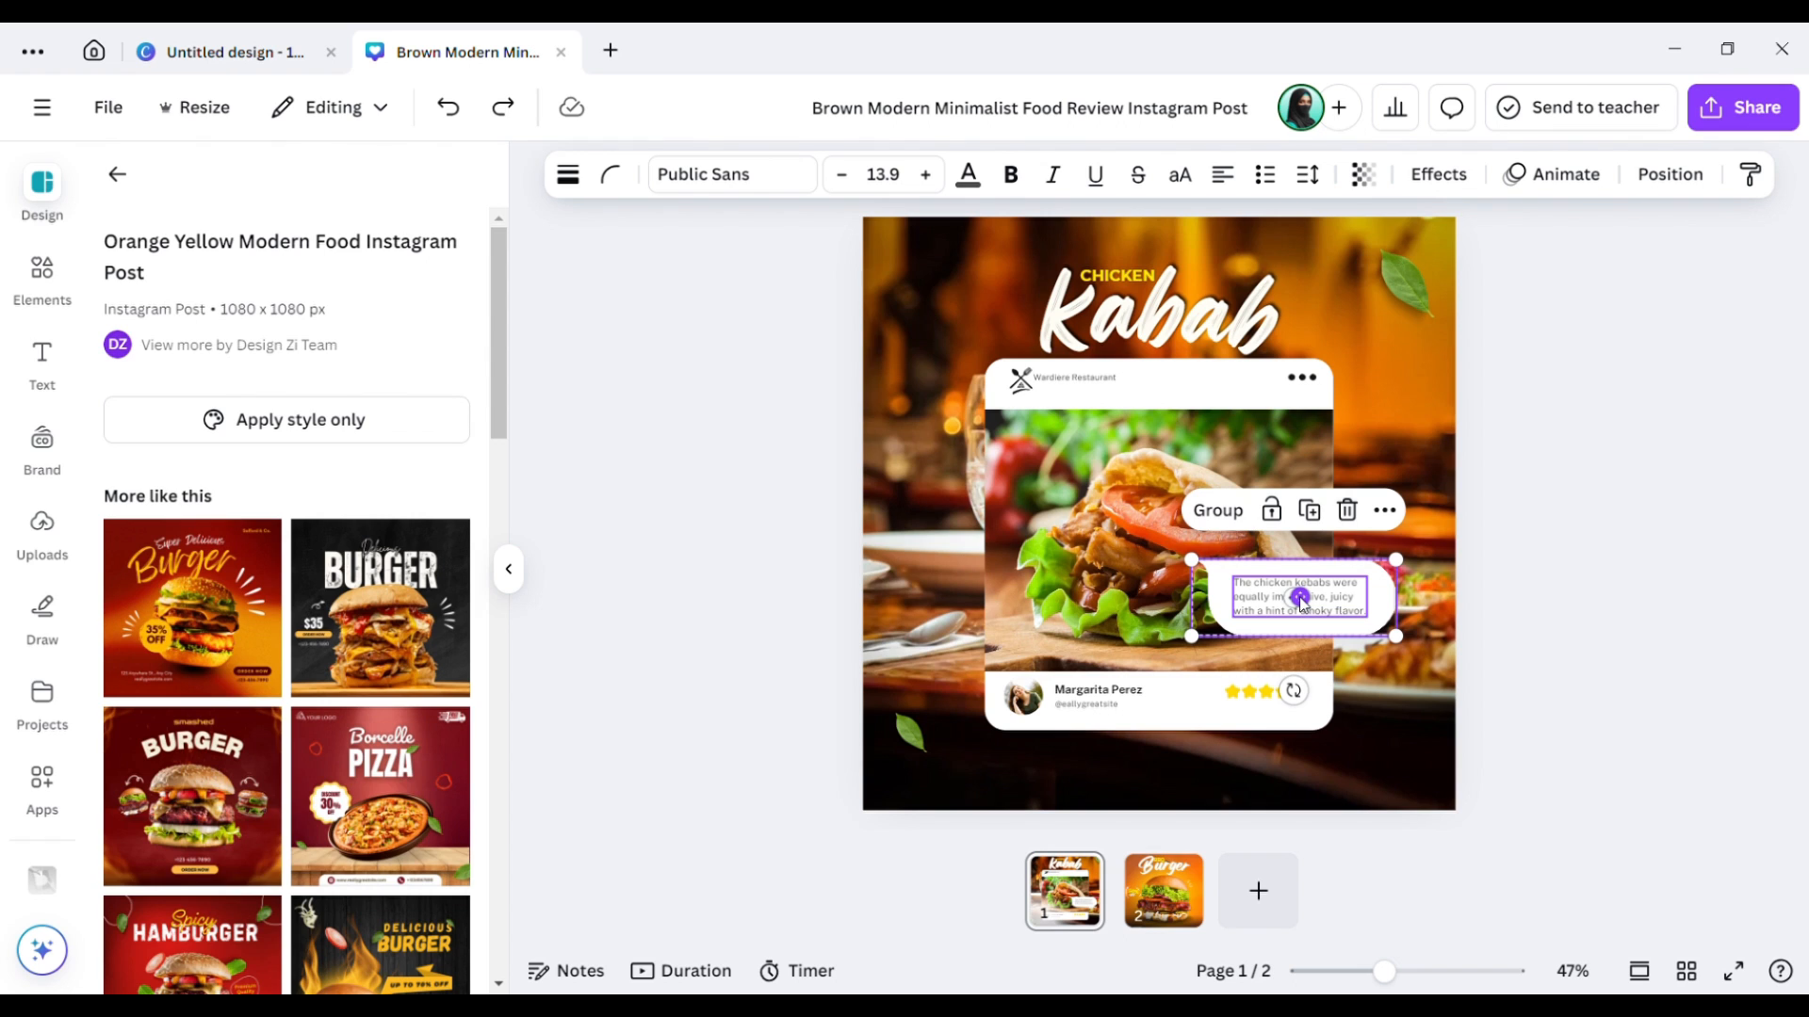
pyautogui.moveTo(1300, 598); pyautogui.dragTo(1300, 598)
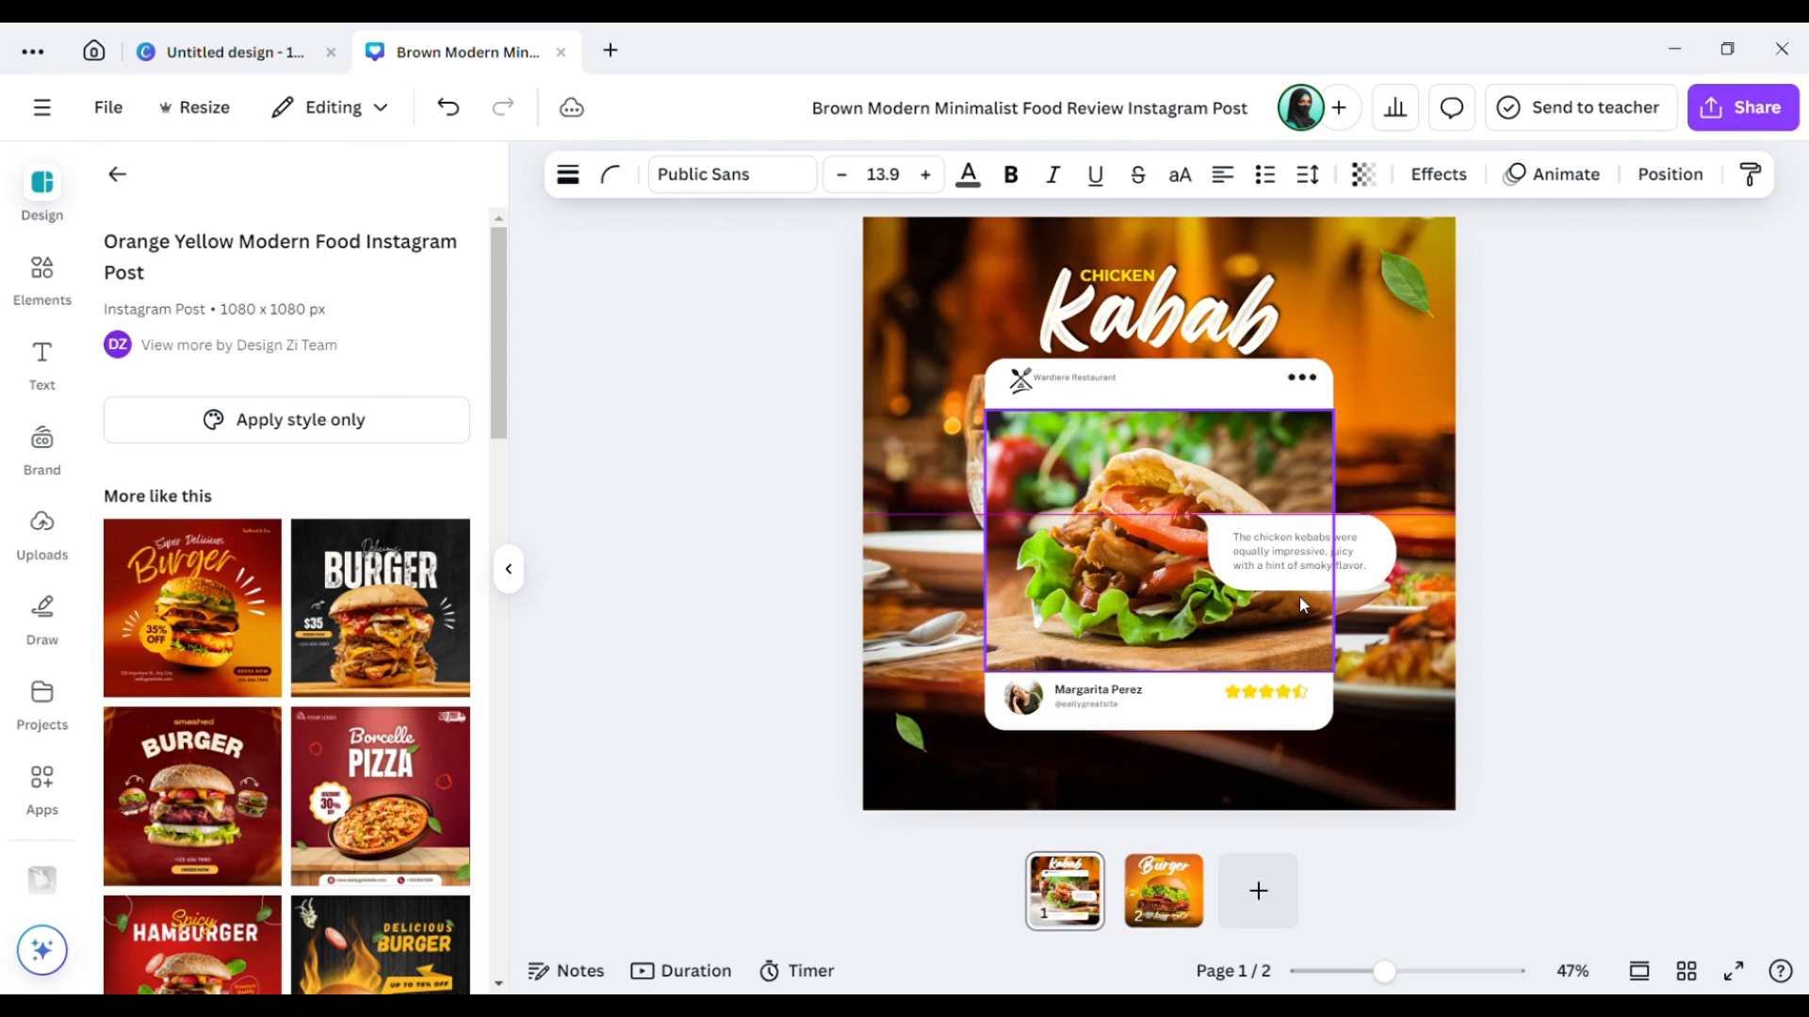
pyautogui.click(1266, 700)
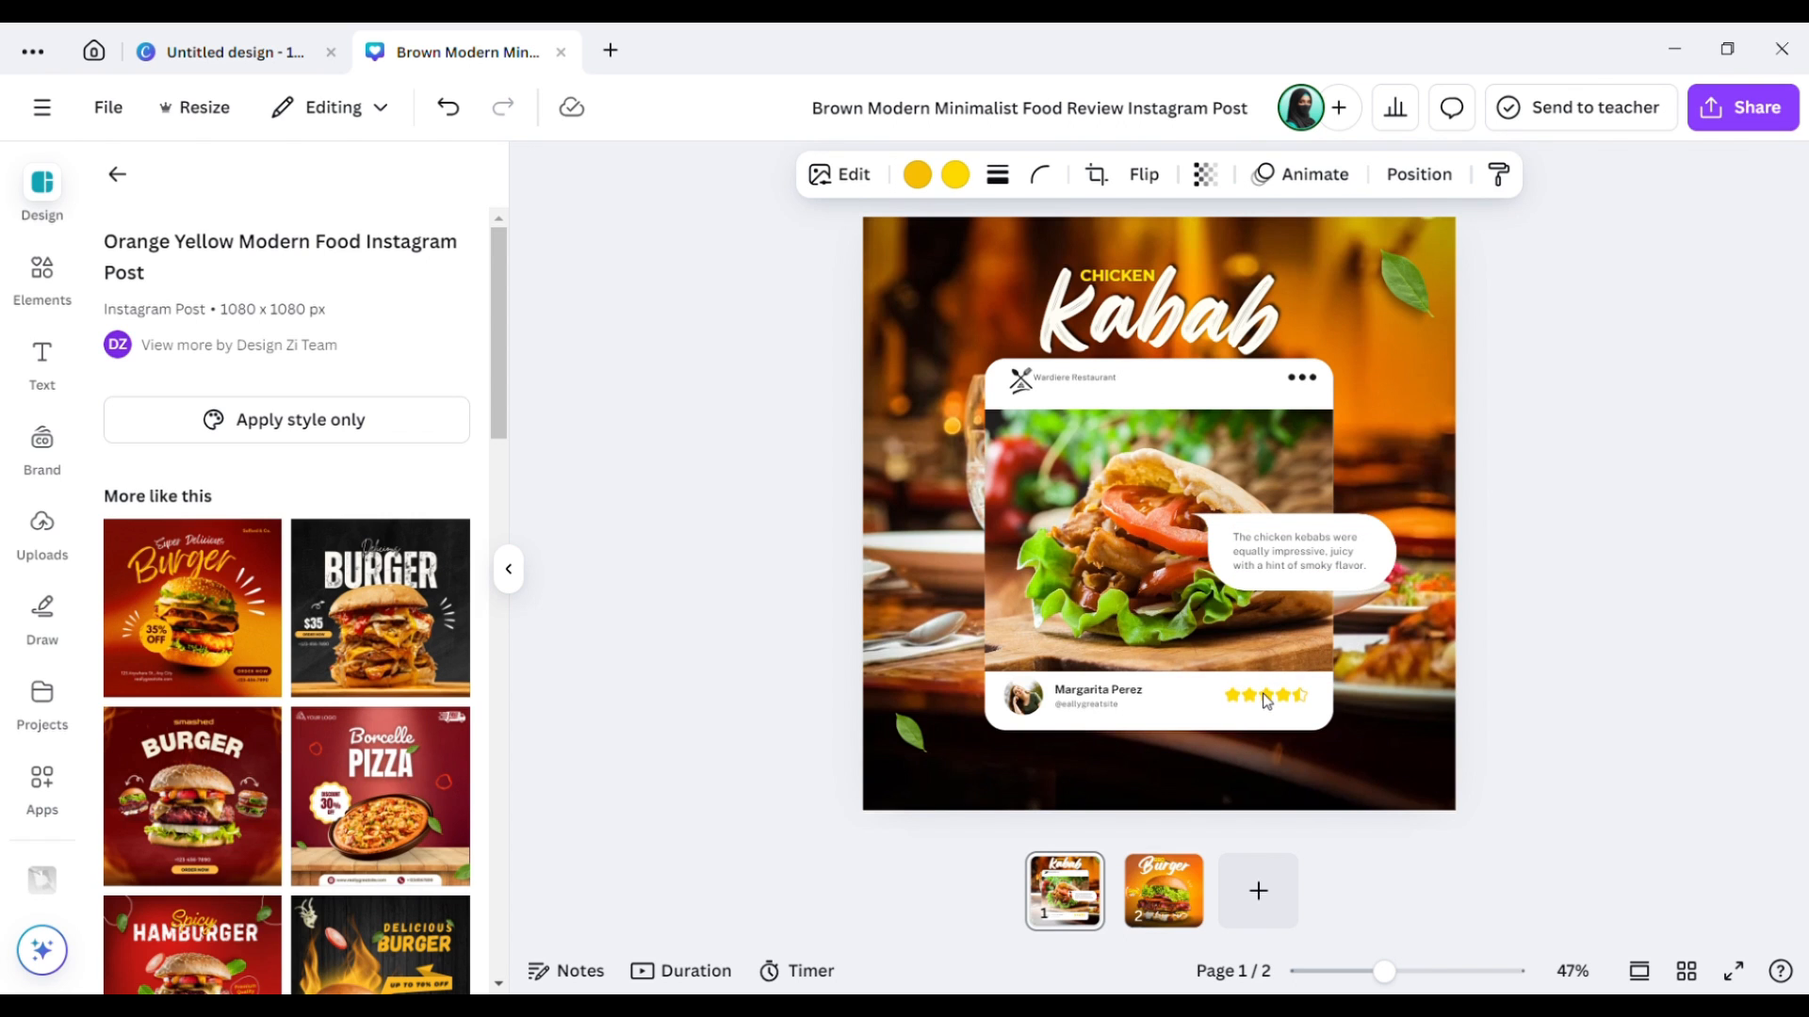
pyautogui.click(1067, 513)
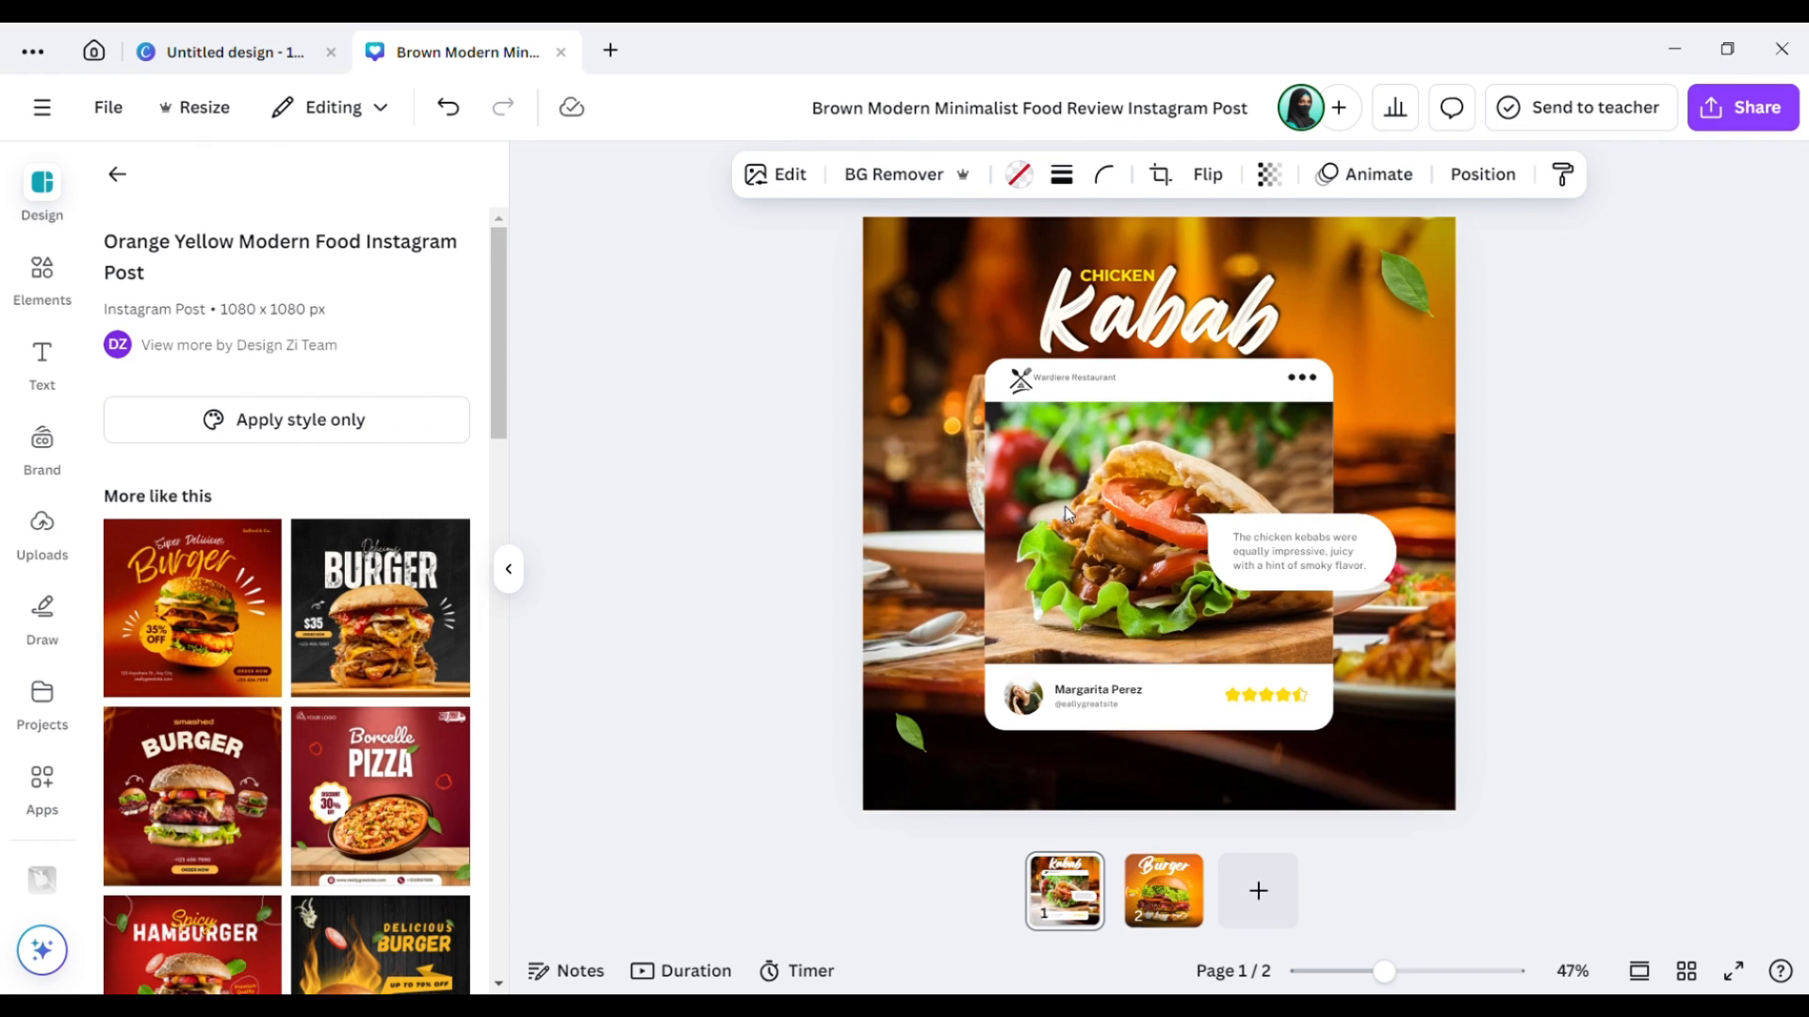
pyautogui.press('Down')
pyautogui.press('Down')
pyautogui.press('Down')
pyautogui.press('Down')
pyautogui.press('Down')
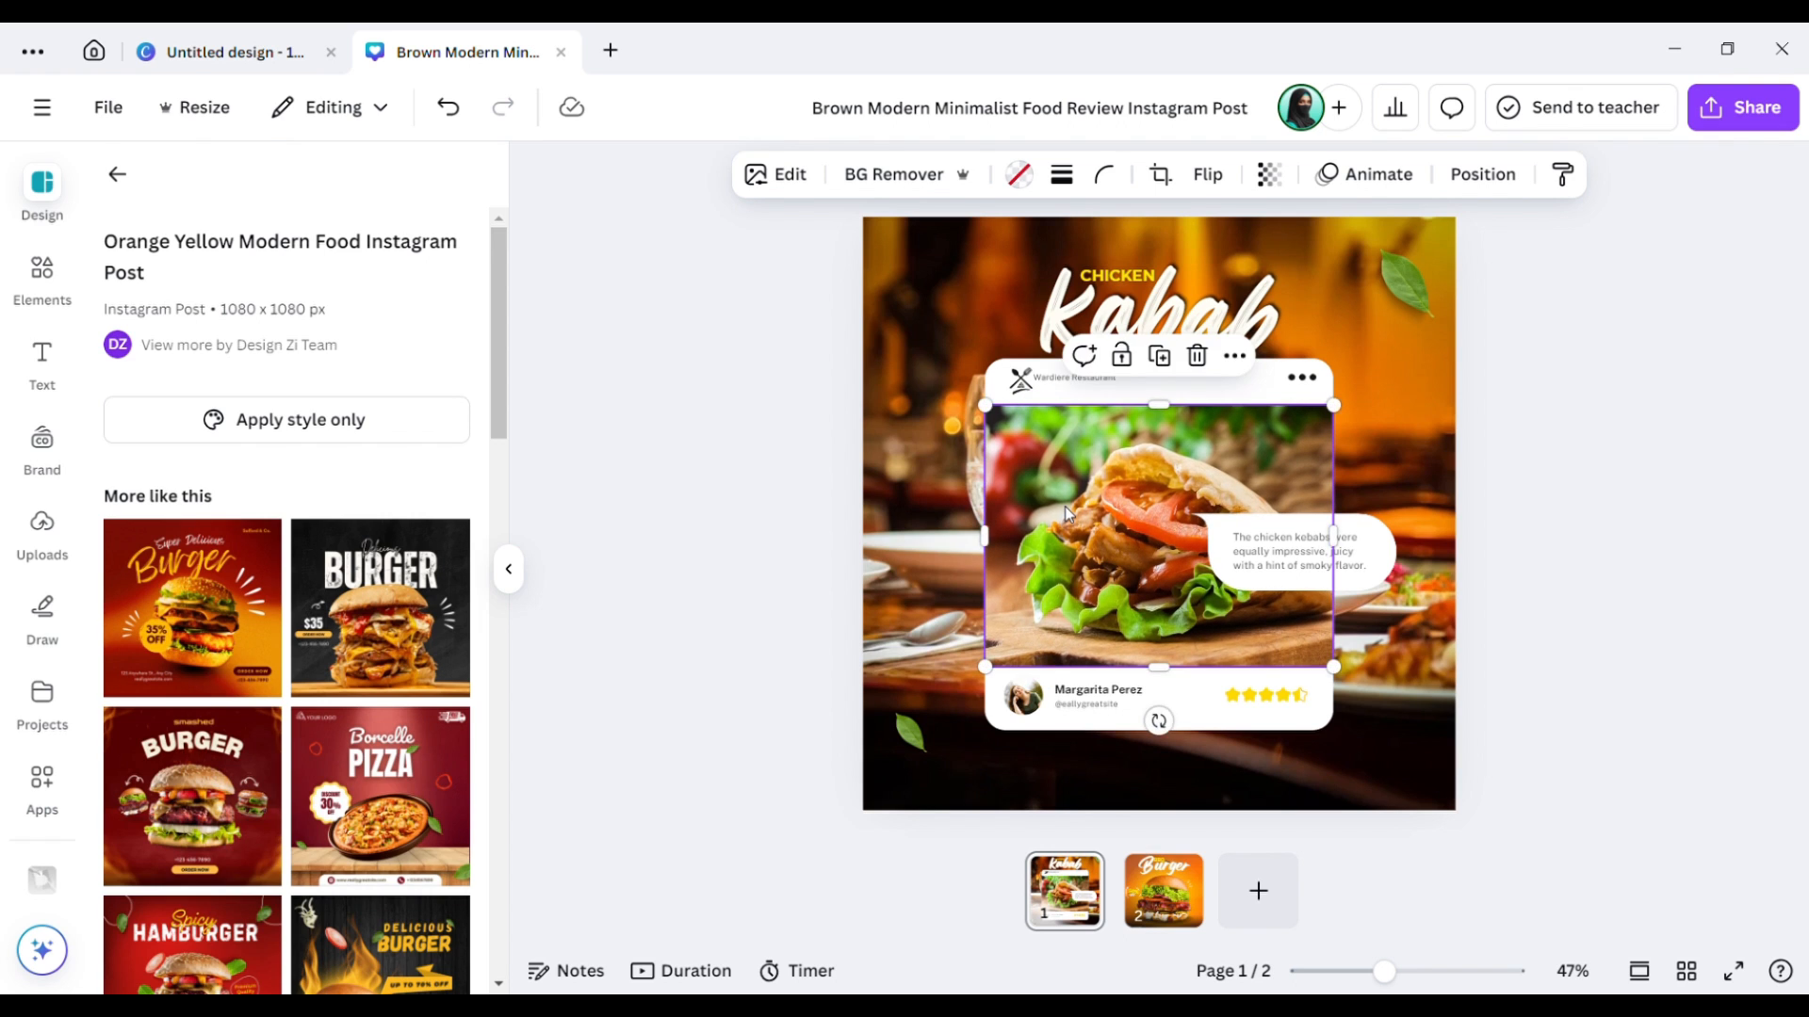
pyautogui.press('Up')
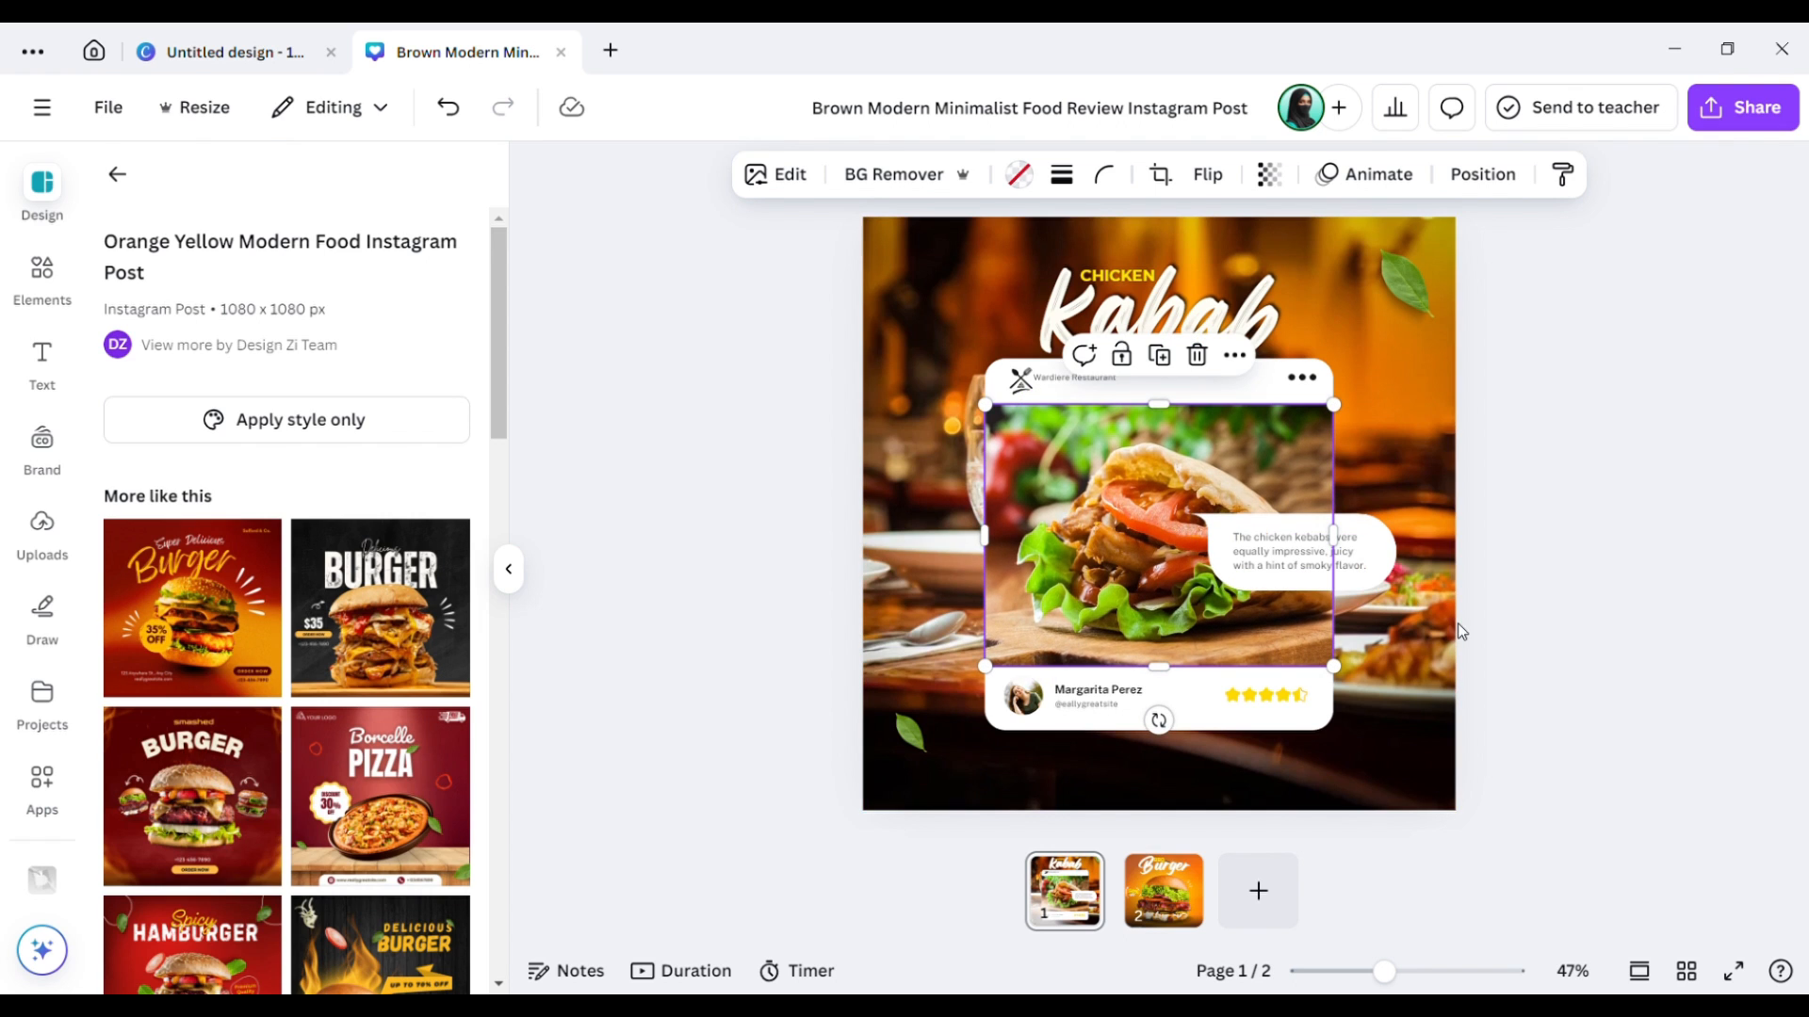
pyautogui.click(1599, 627)
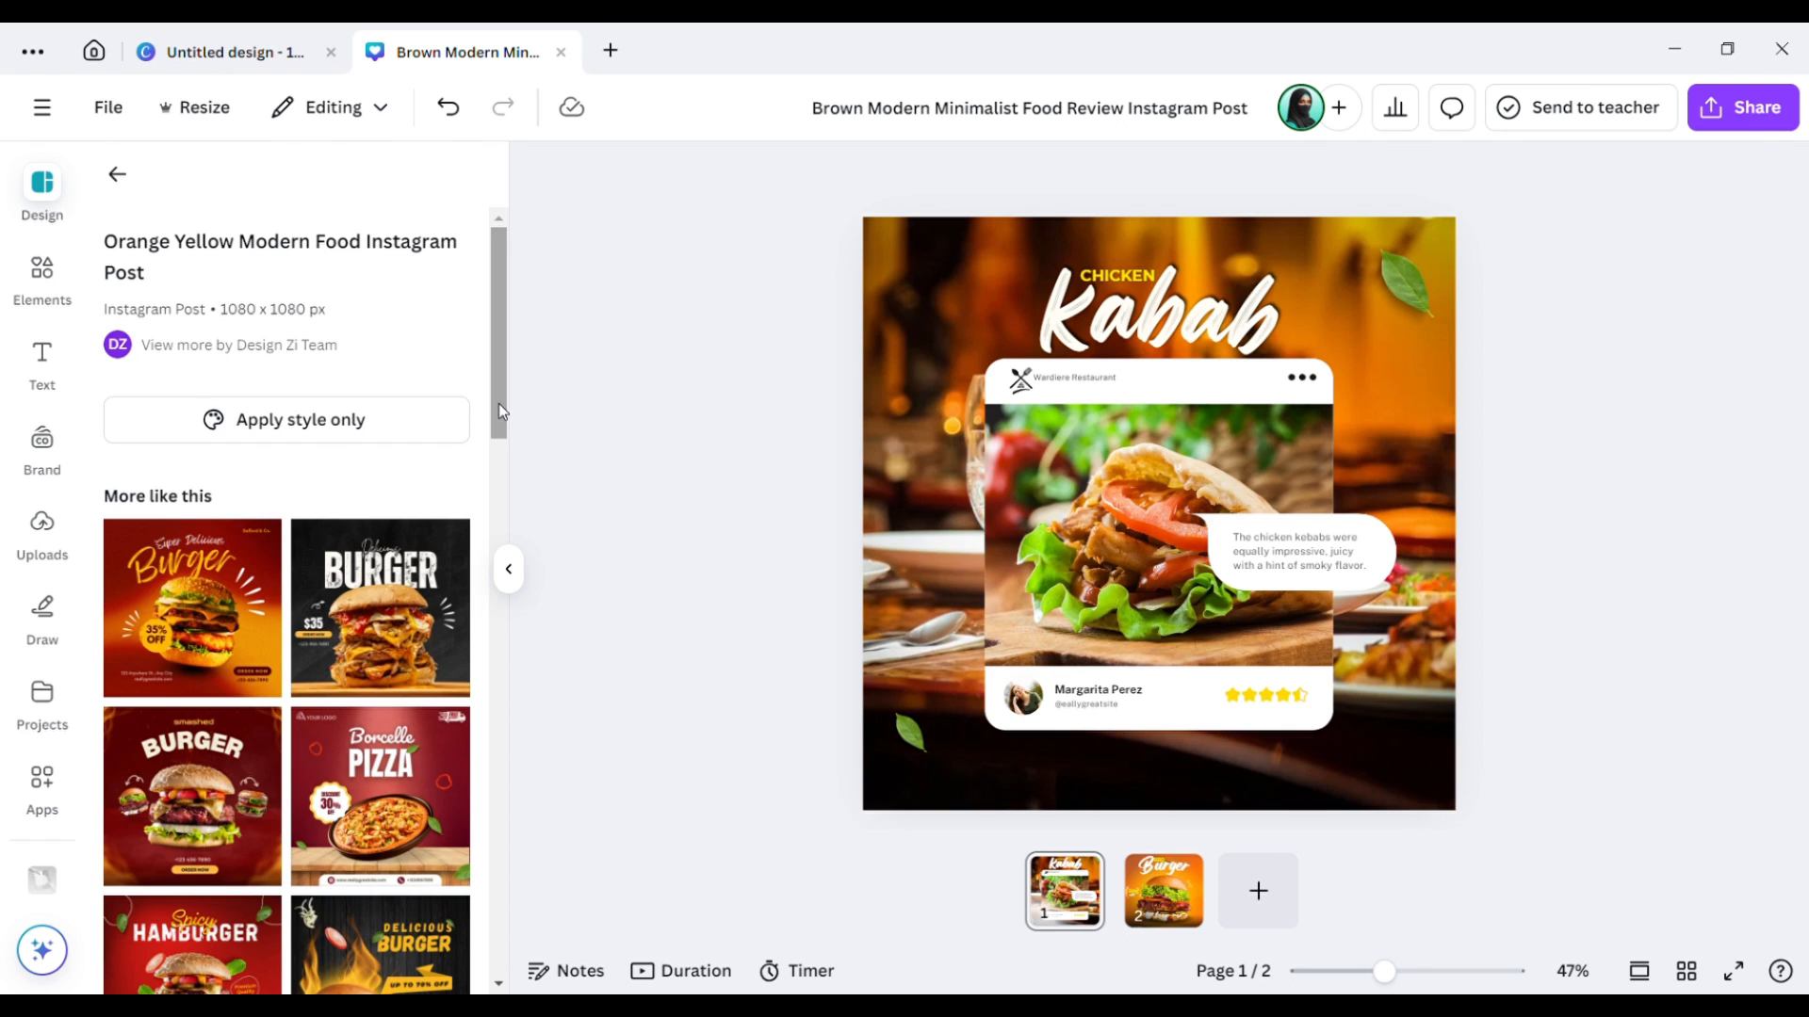
# Add a third page using the White Restaurant Coming Soon template (Salford Restaurant, COMING SOON).
pyautogui.moveTo(493, 418); pyautogui.dragTo(500, 634)
pyautogui.moveTo(499, 489); pyautogui.dragTo(518, 768)
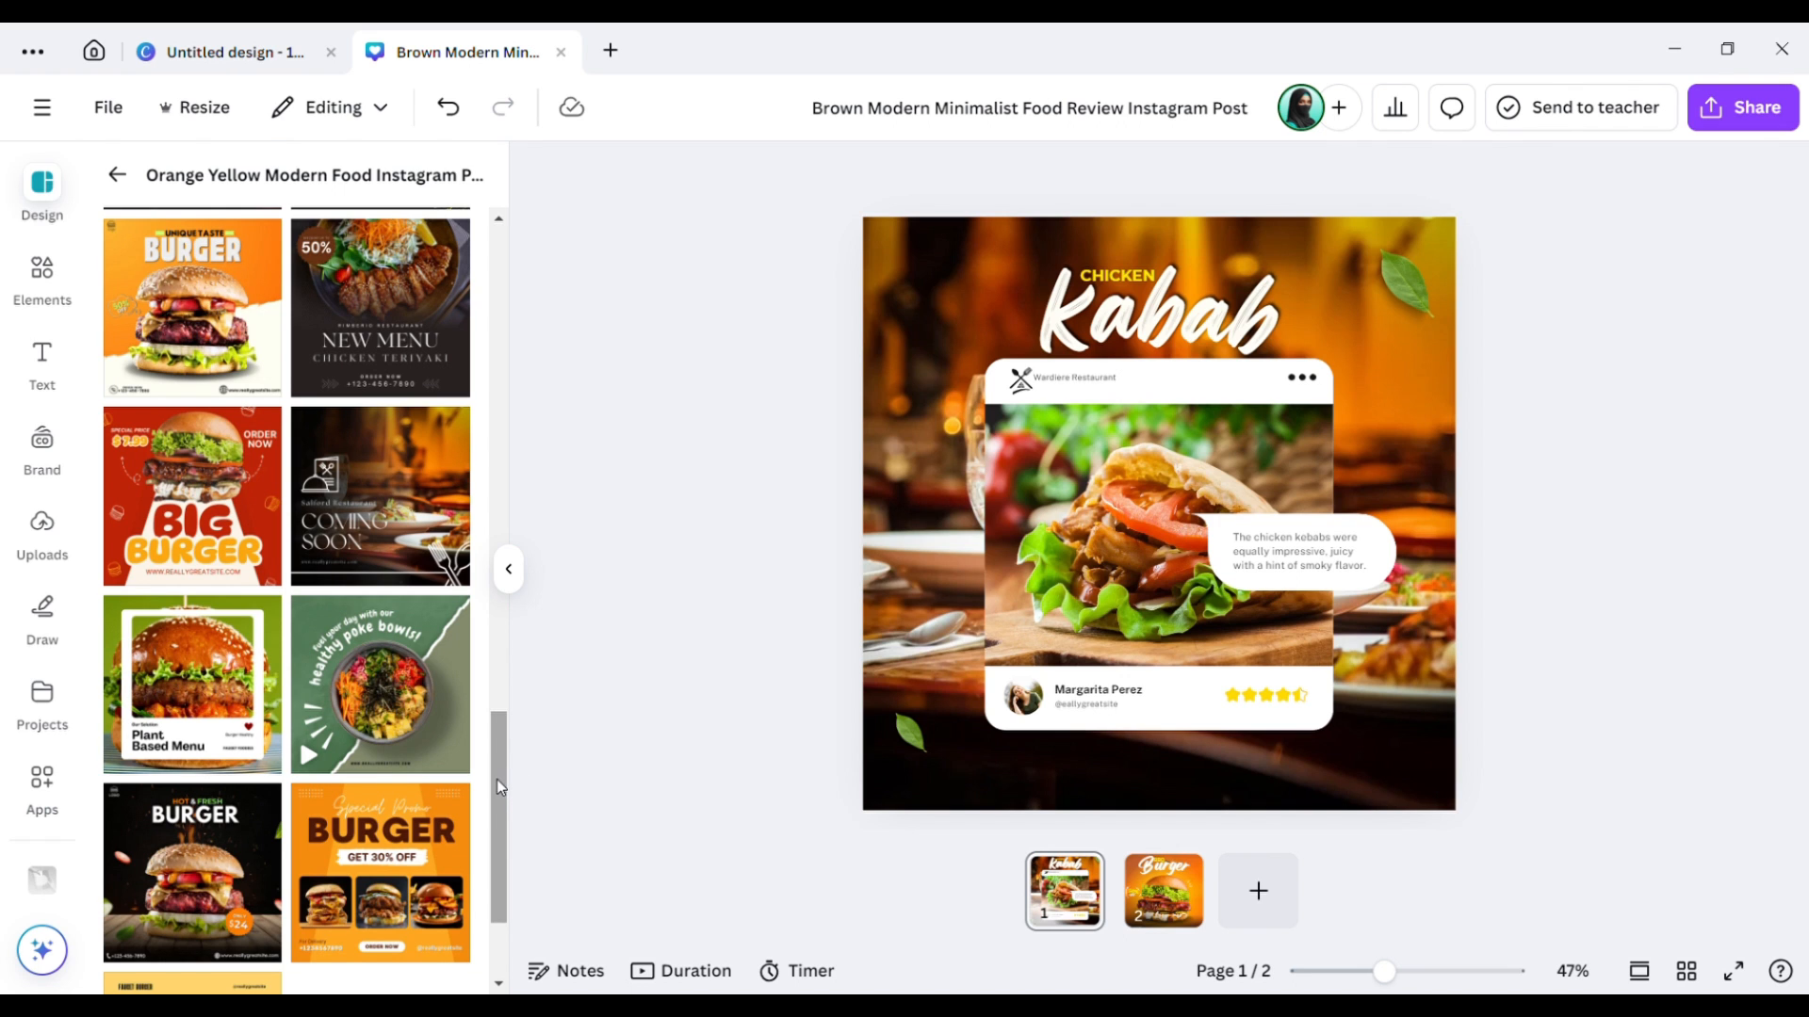
pyautogui.moveTo(495, 778); pyautogui.dragTo(496, 815)
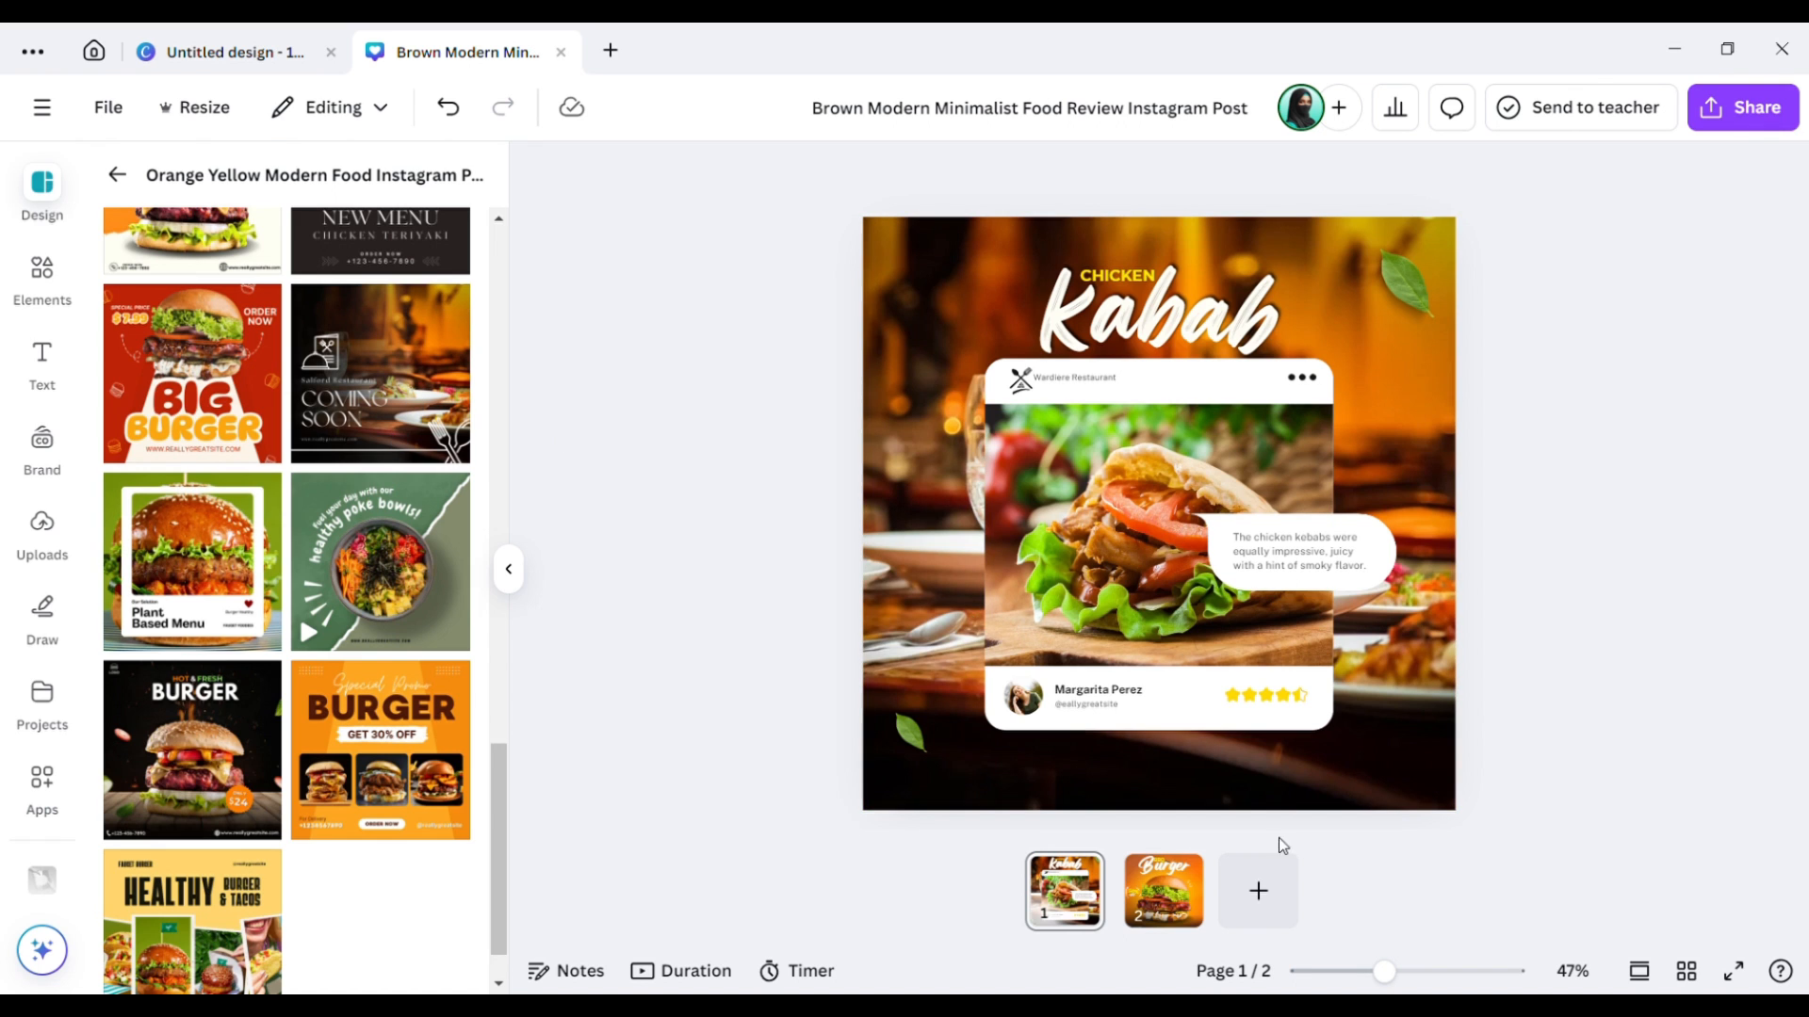
pyautogui.click(1267, 890)
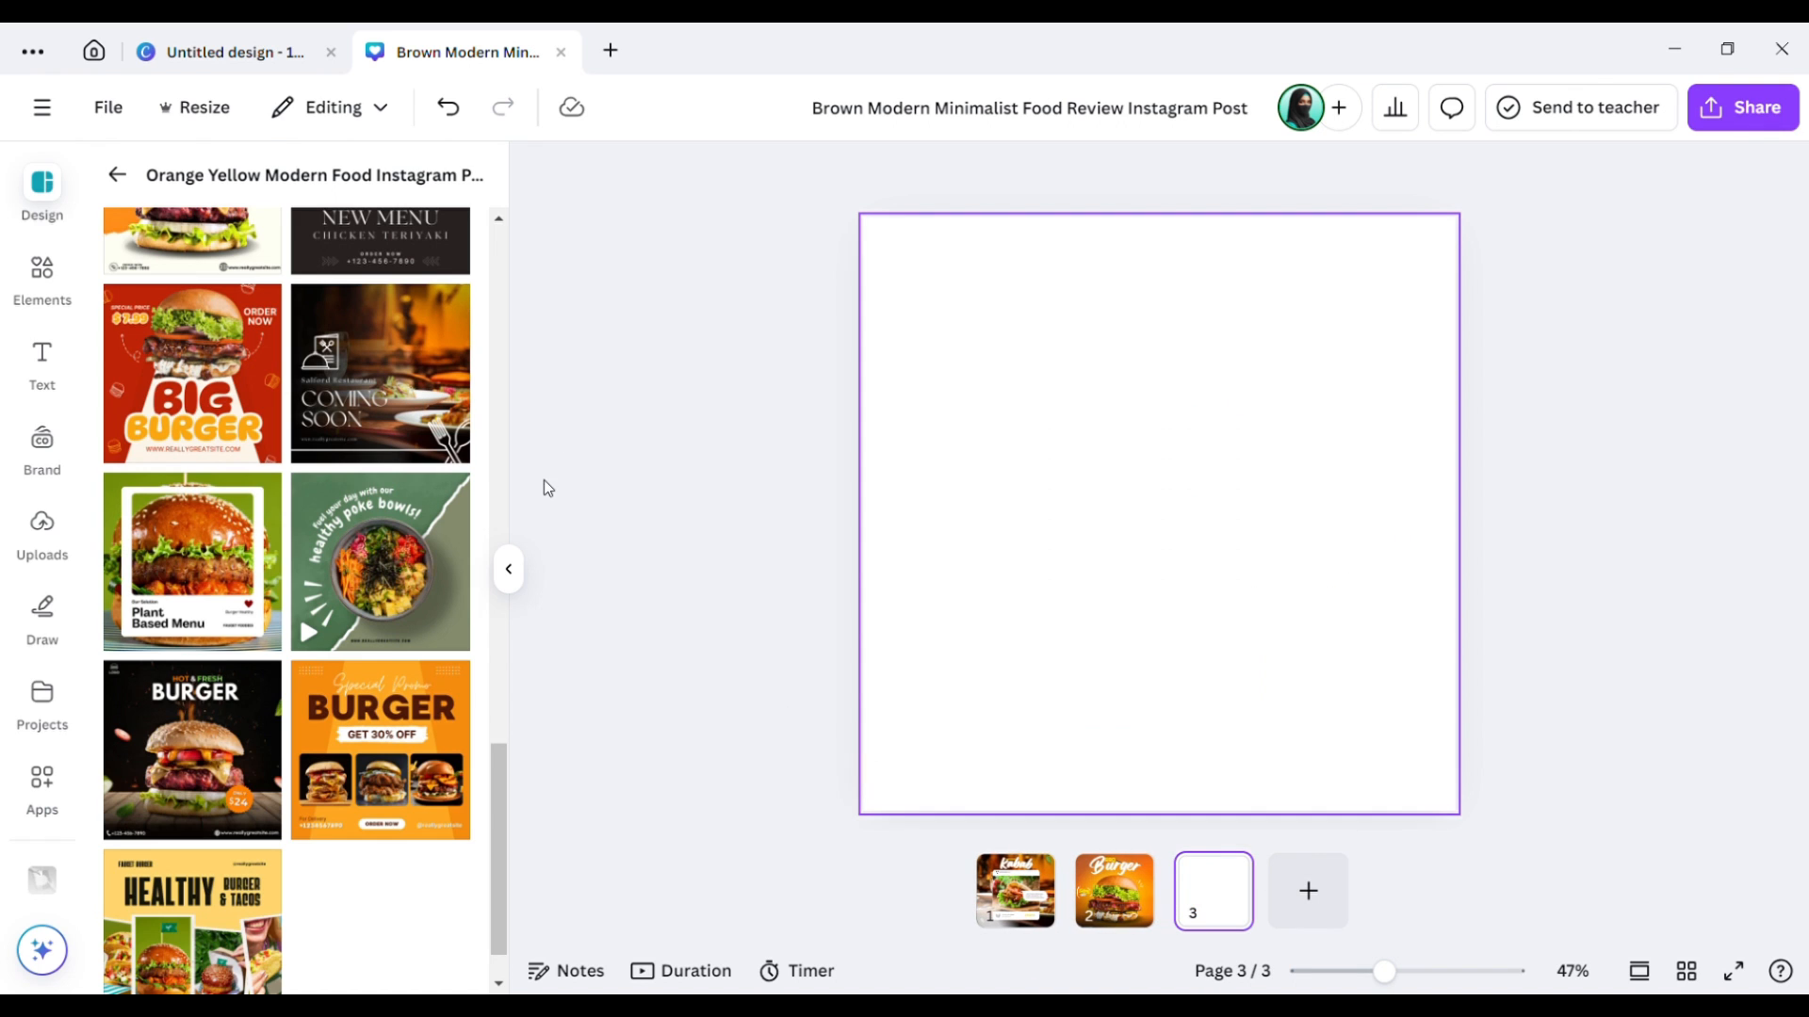
pyautogui.click(321, 390)
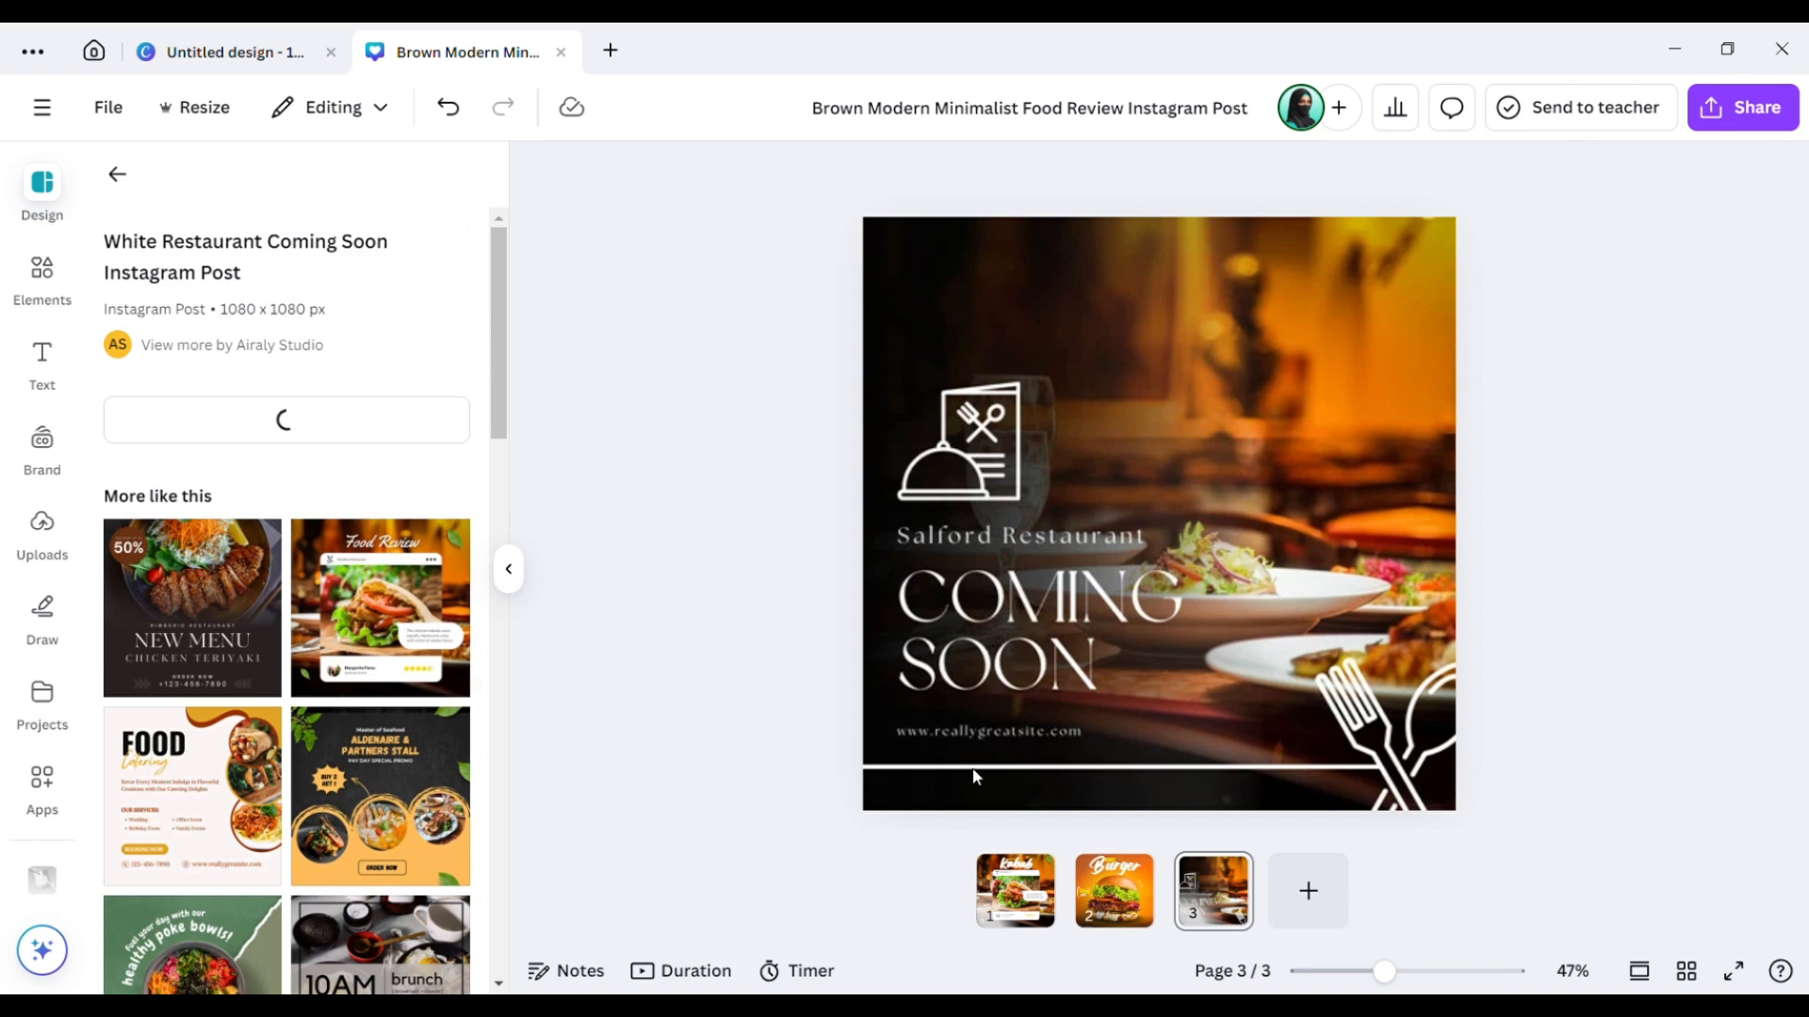
# Select page 3's horizontal white line together with the fork-and-spoon graphic.
pyautogui.click(1267, 768)
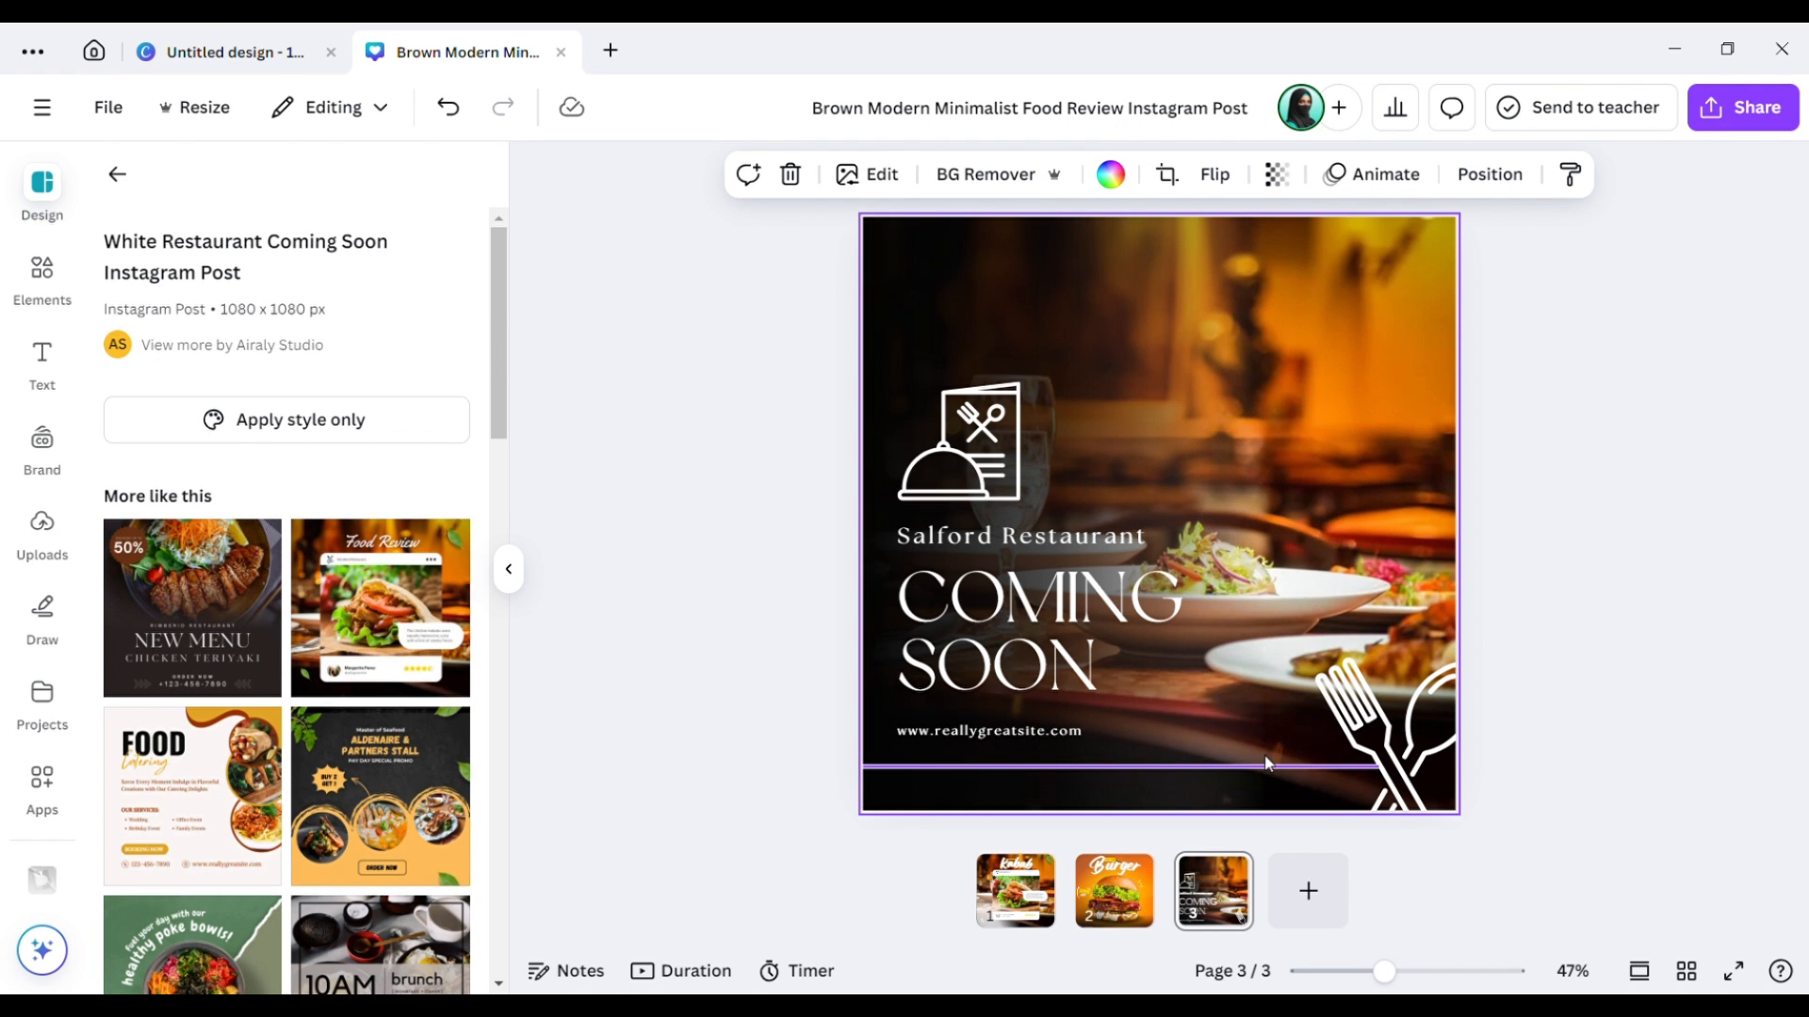
pyautogui.click(1267, 768)
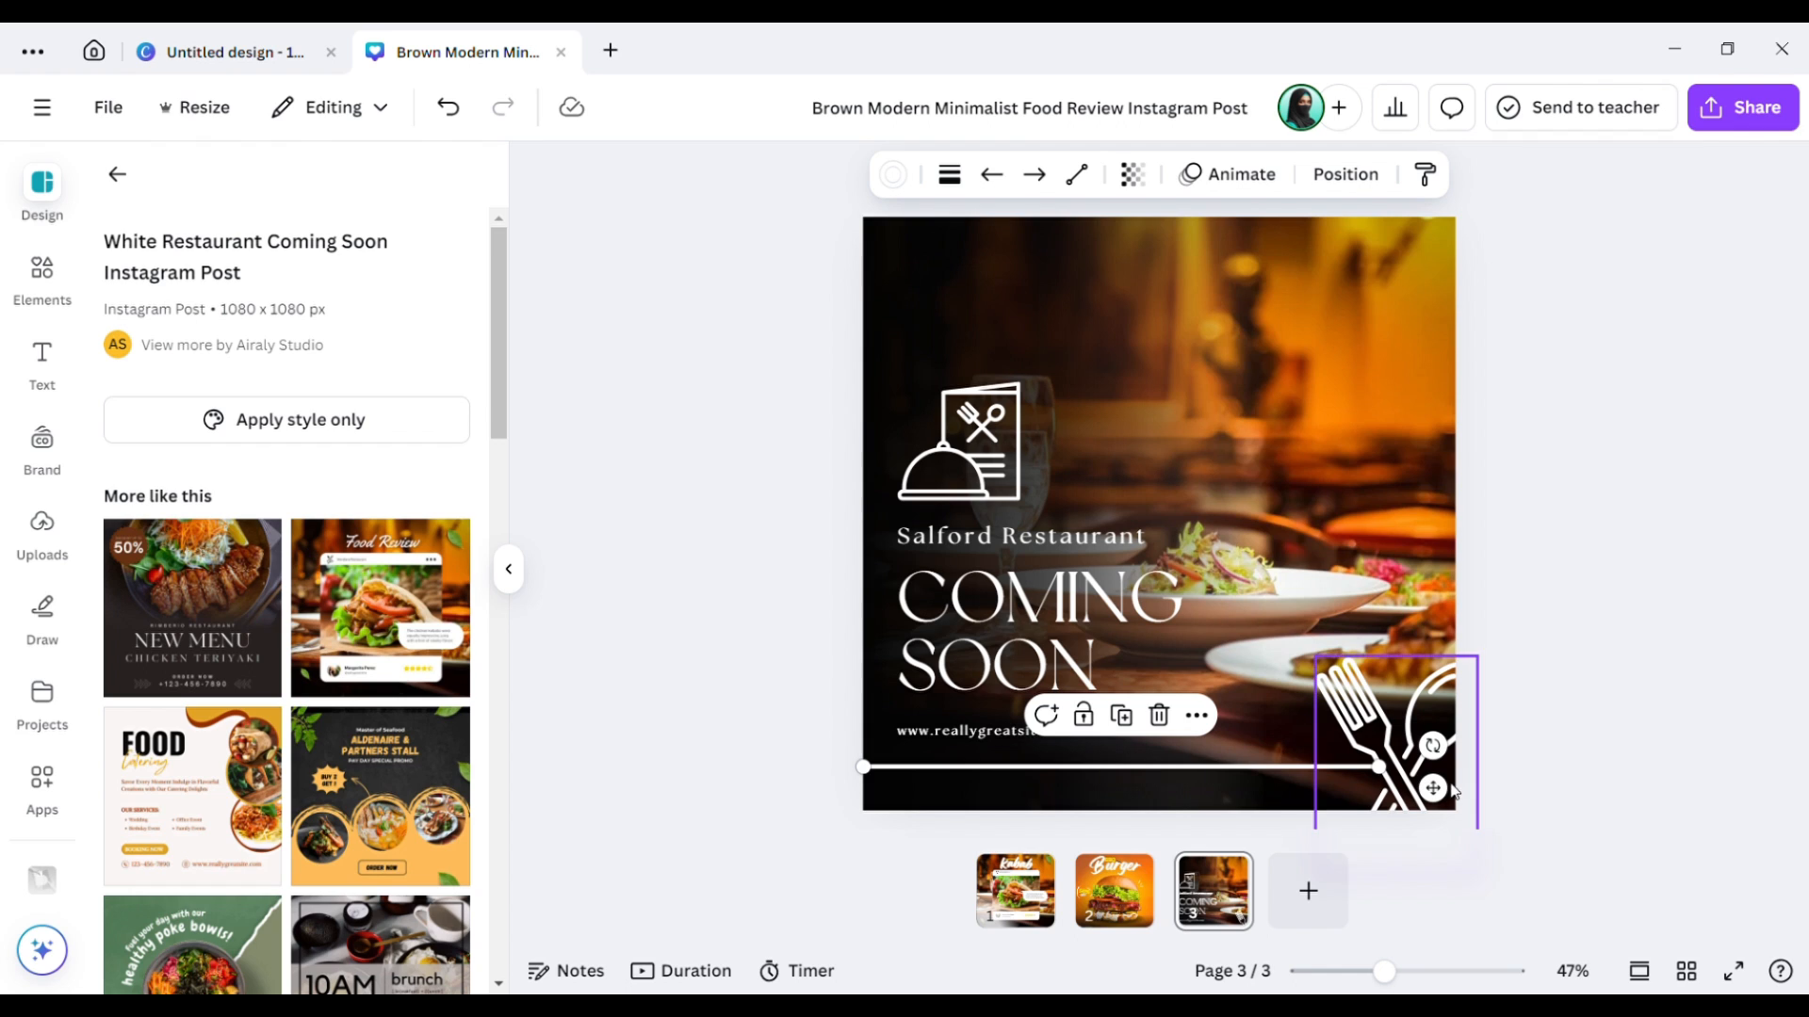
pyautogui.keyDown('shift'); pyautogui.click(1432, 706); pyautogui.keyUp('shift')
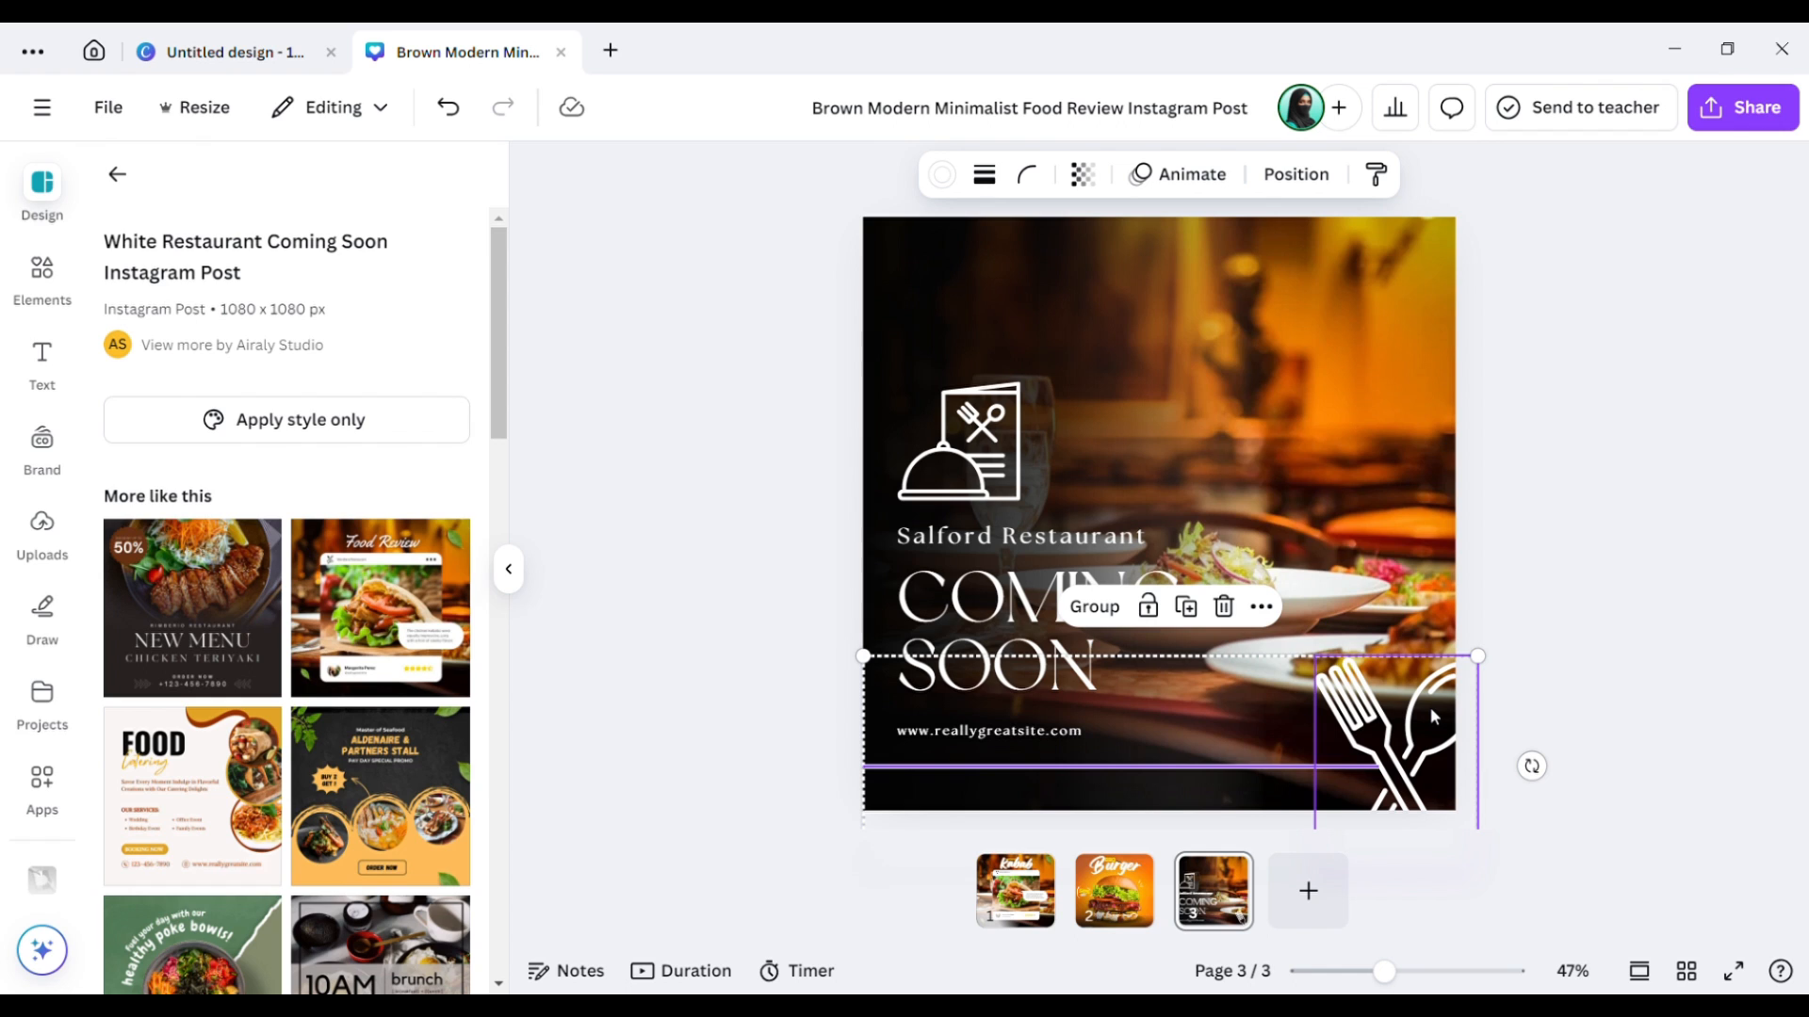
# On page 1, shrink the fork-and-spoon group into the bottom-right corner.
pyautogui.click(1637, 518)
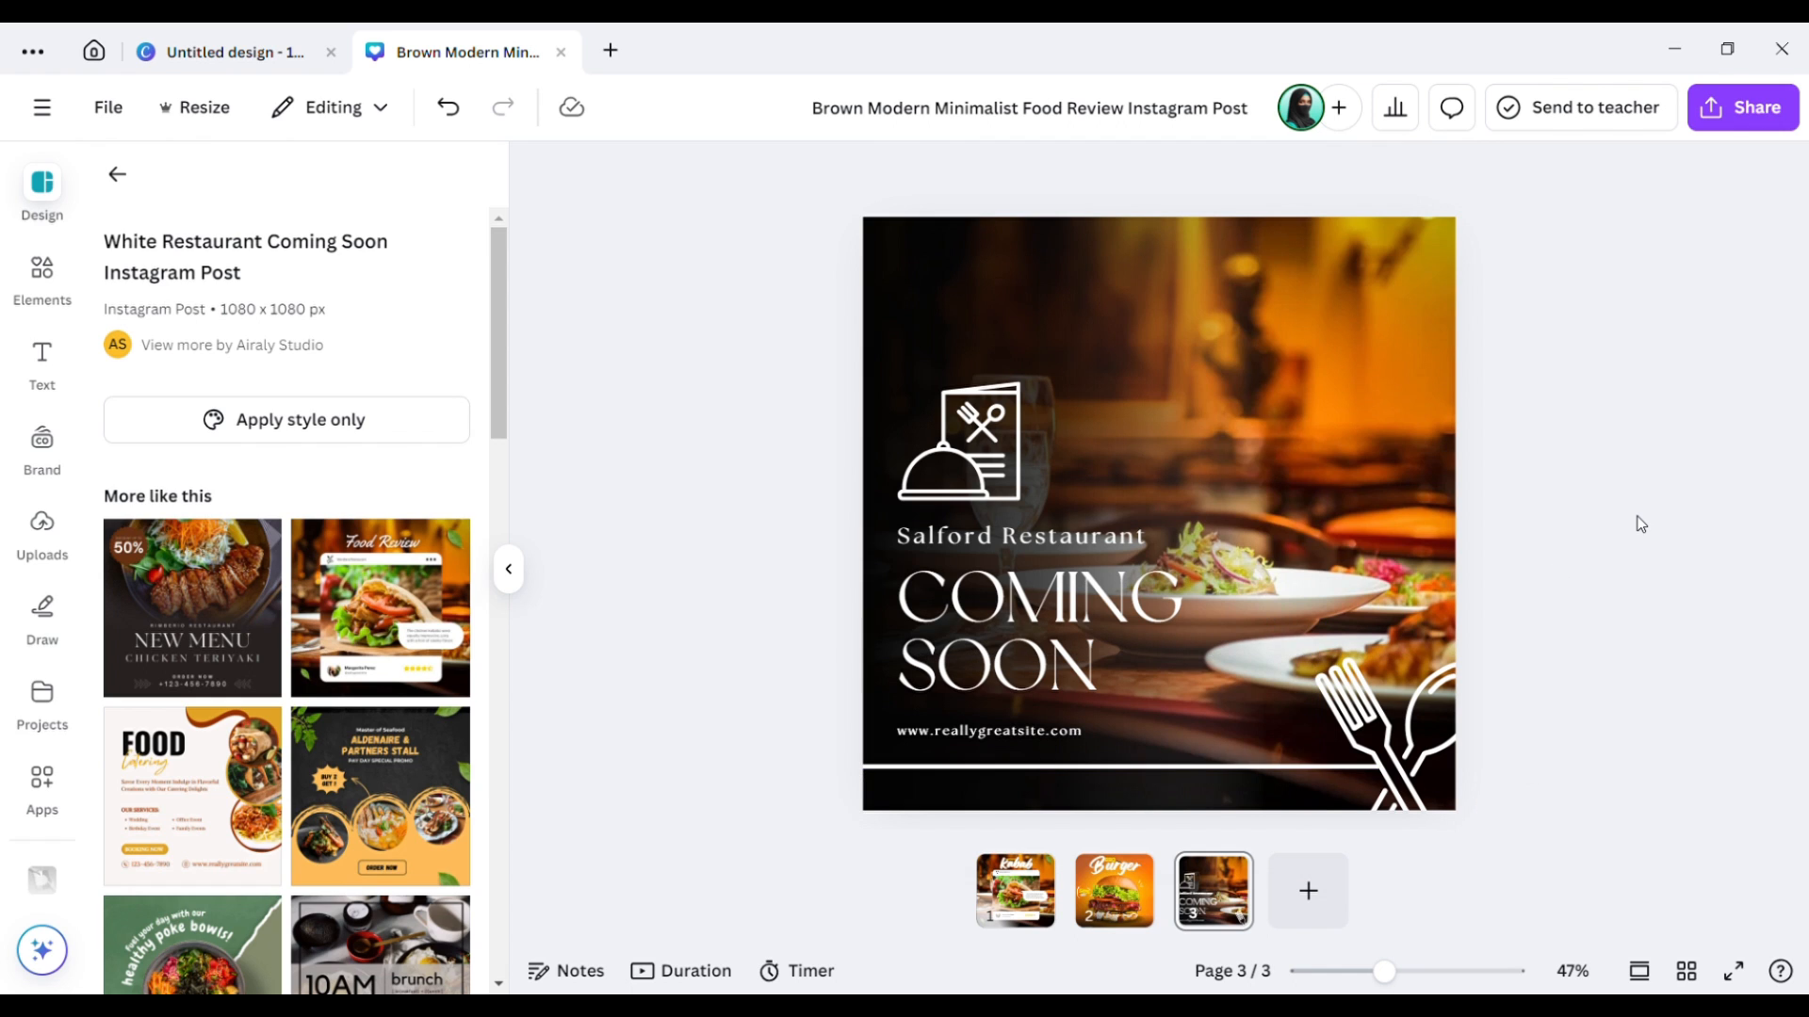
pyautogui.click(1015, 881)
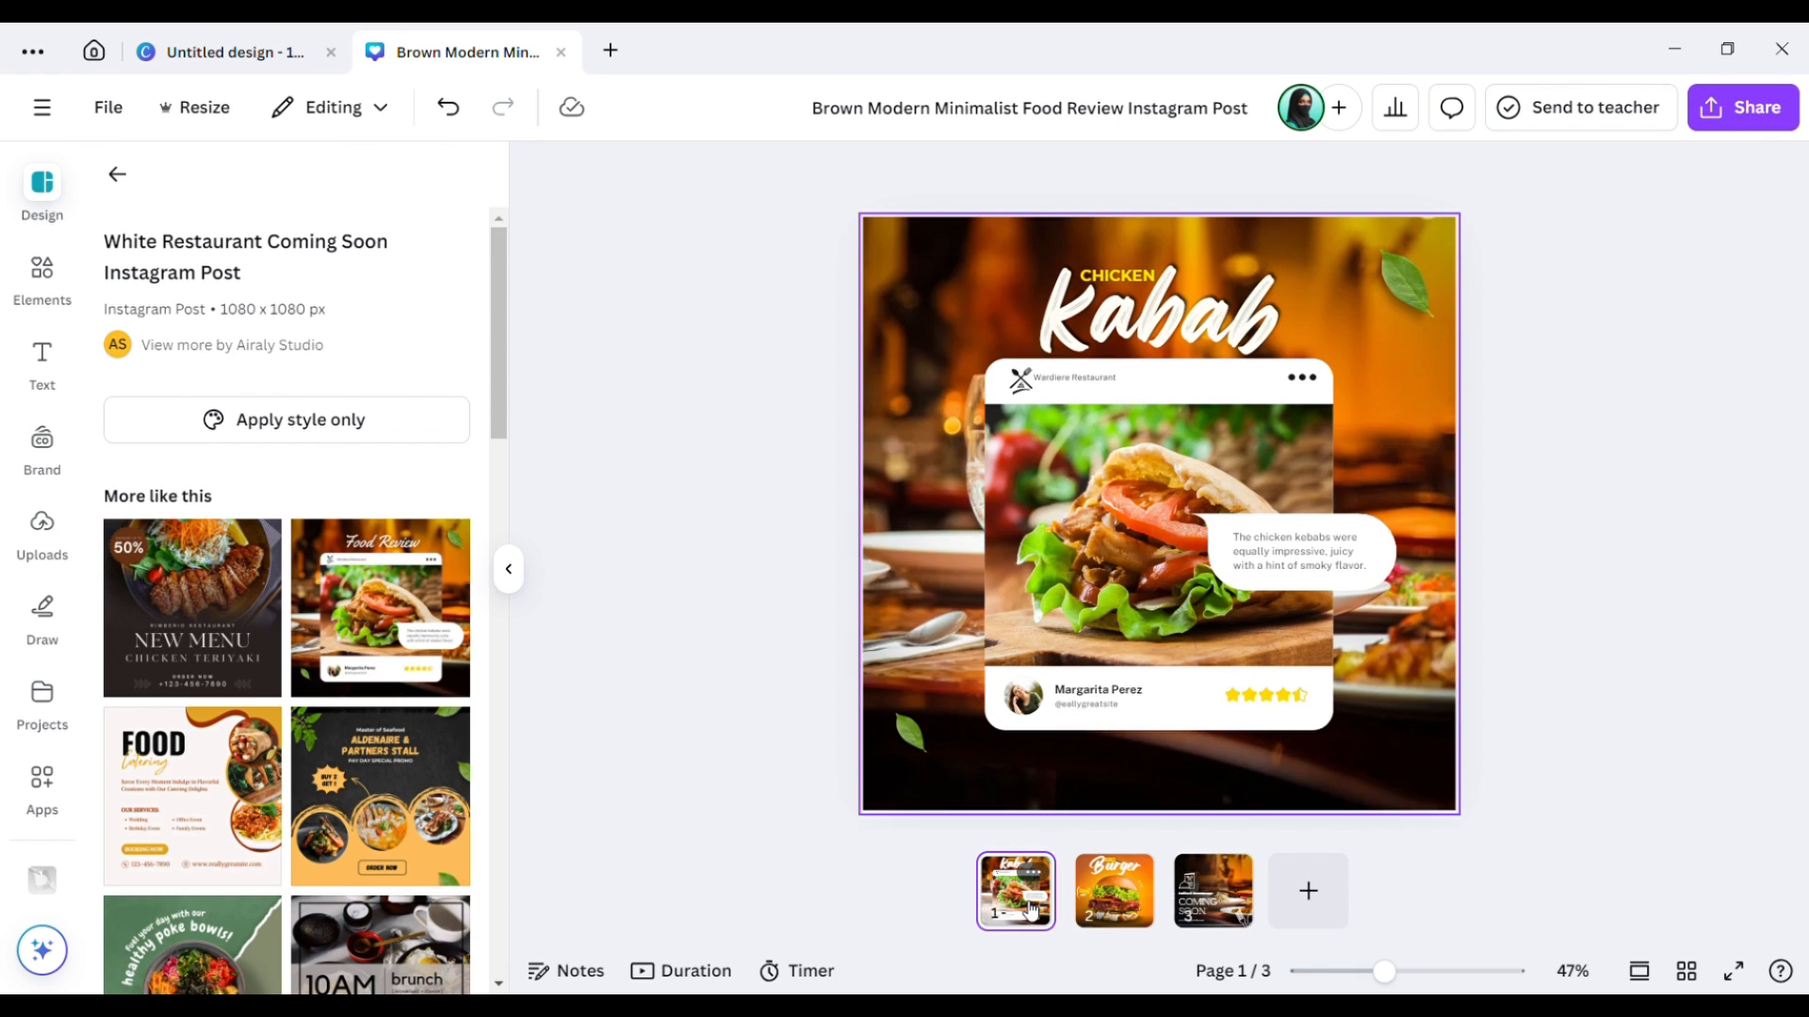
pyautogui.click(972, 763)
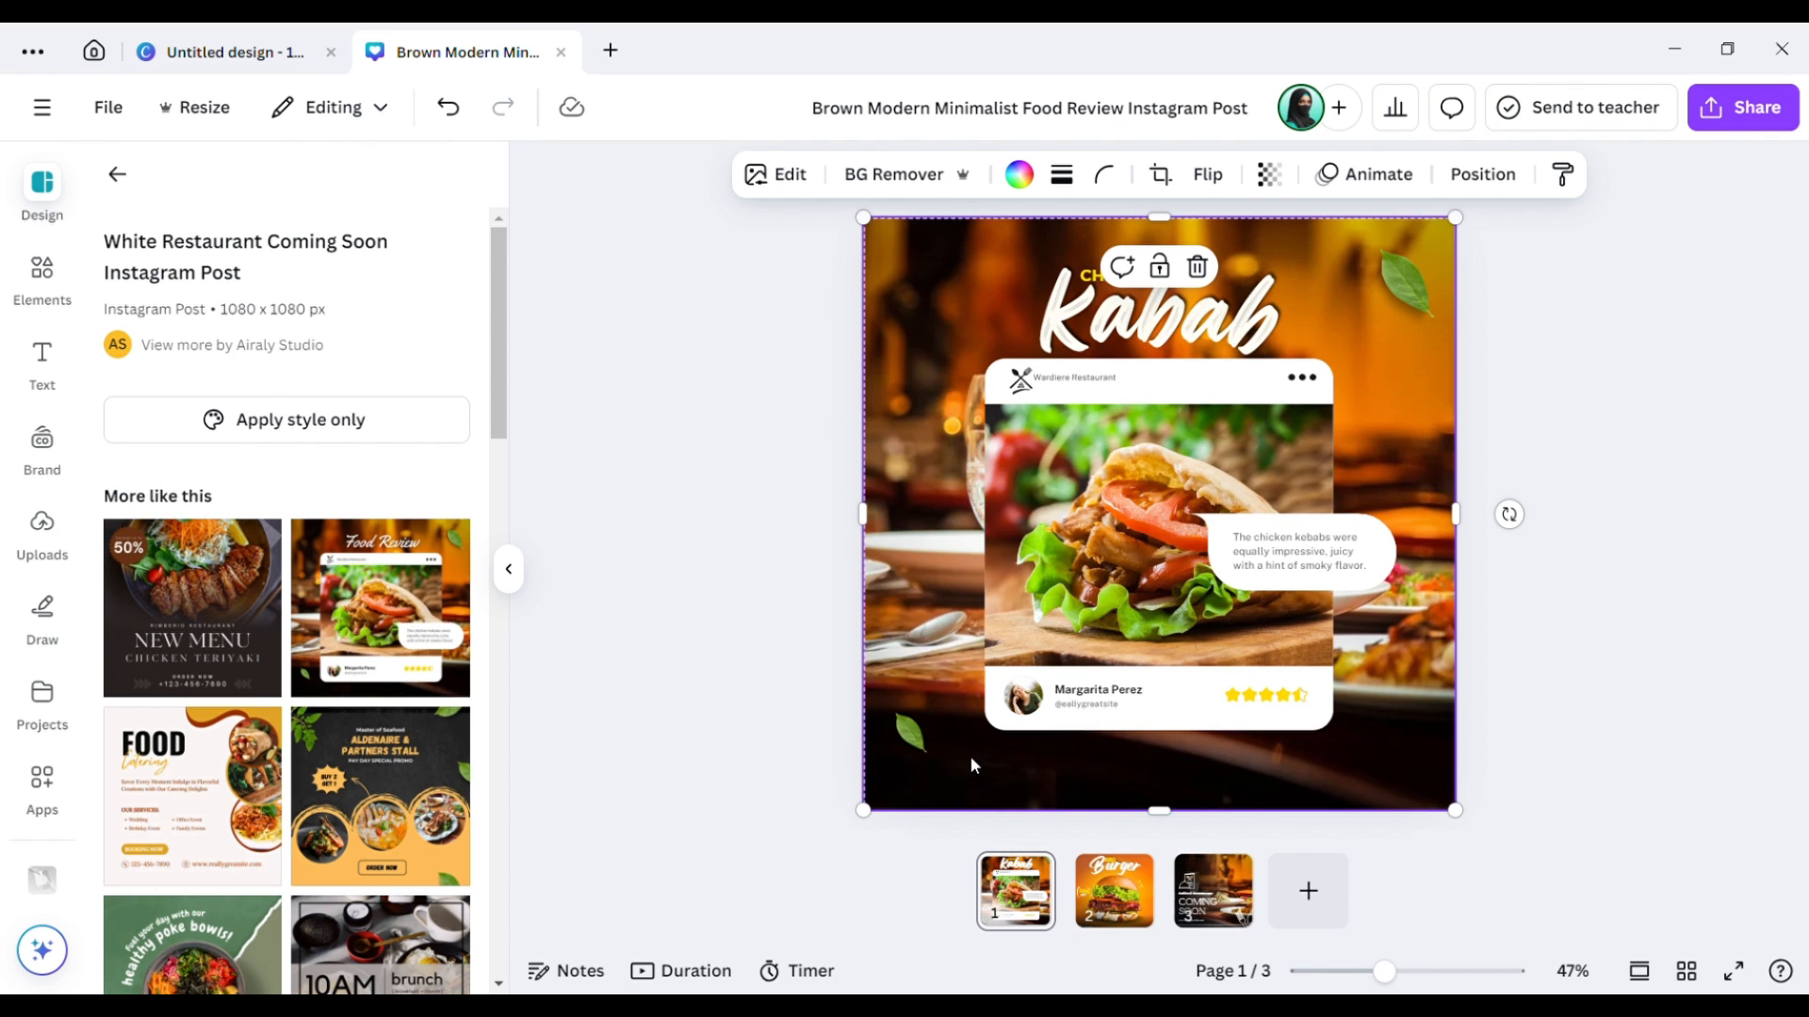
pyautogui.click(973, 765)
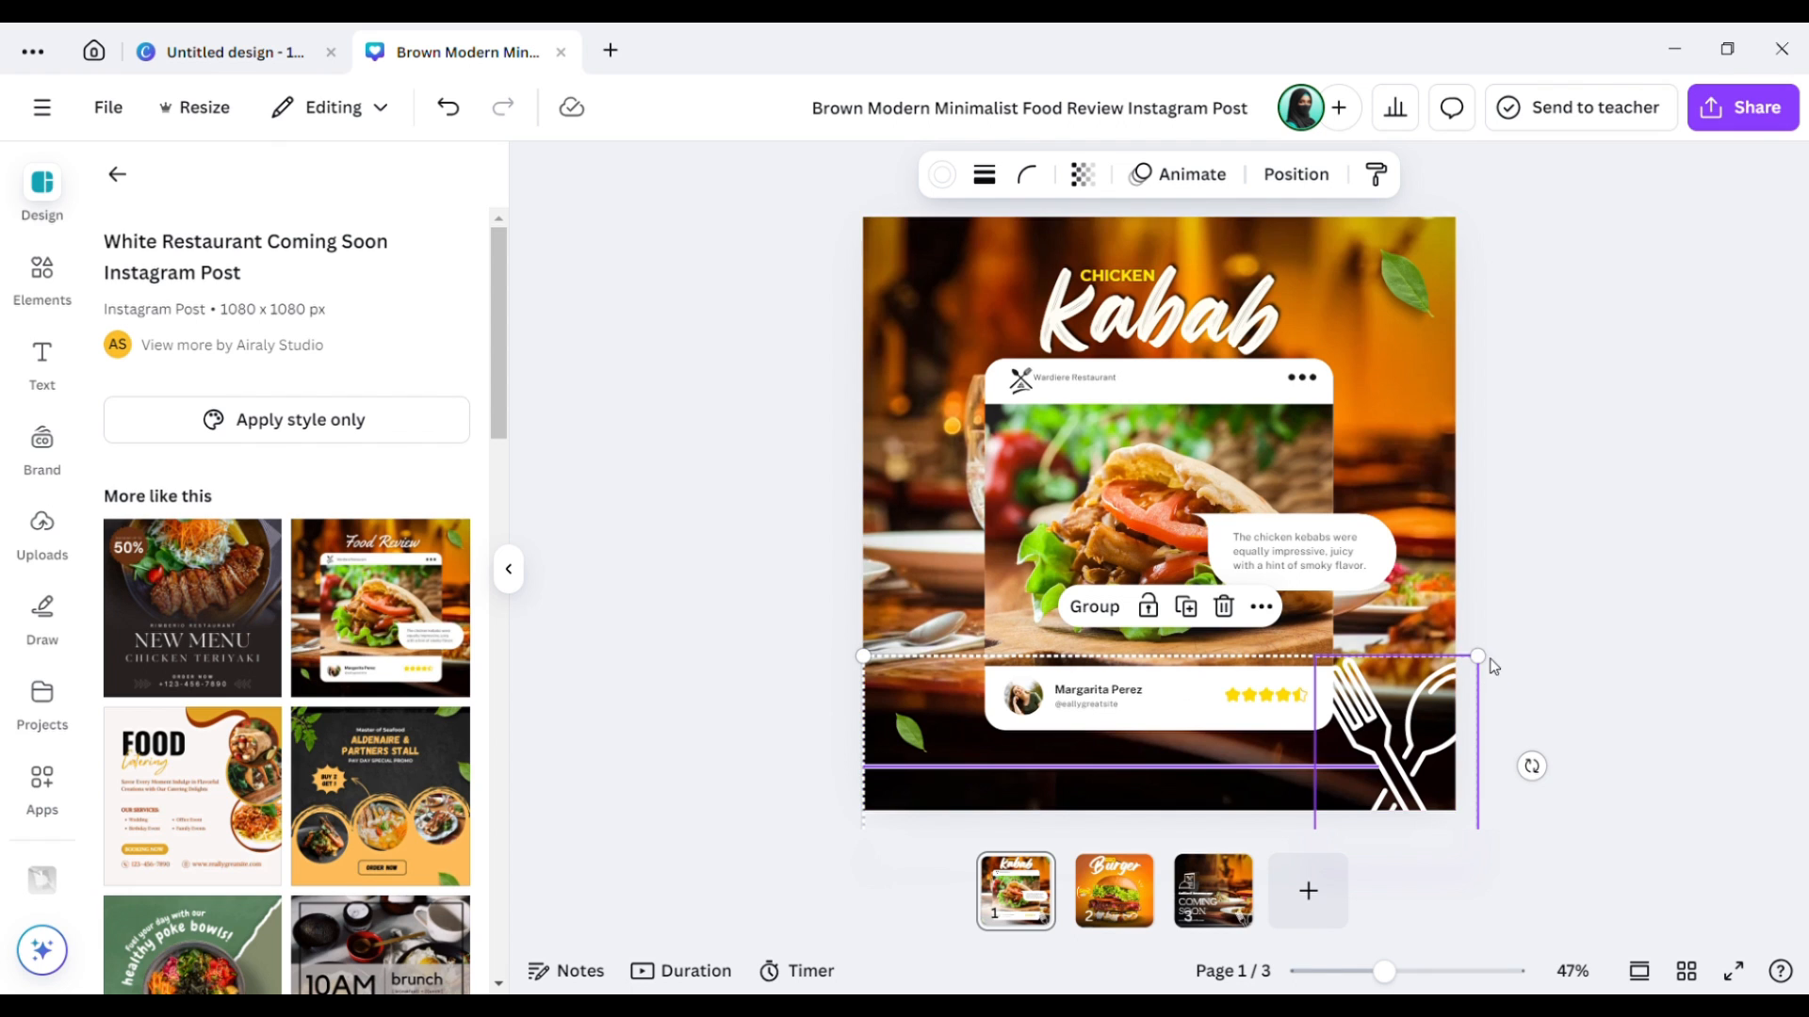
pyautogui.moveTo(1481, 693); pyautogui.dragTo(1430, 745)
pyautogui.click(1556, 753)
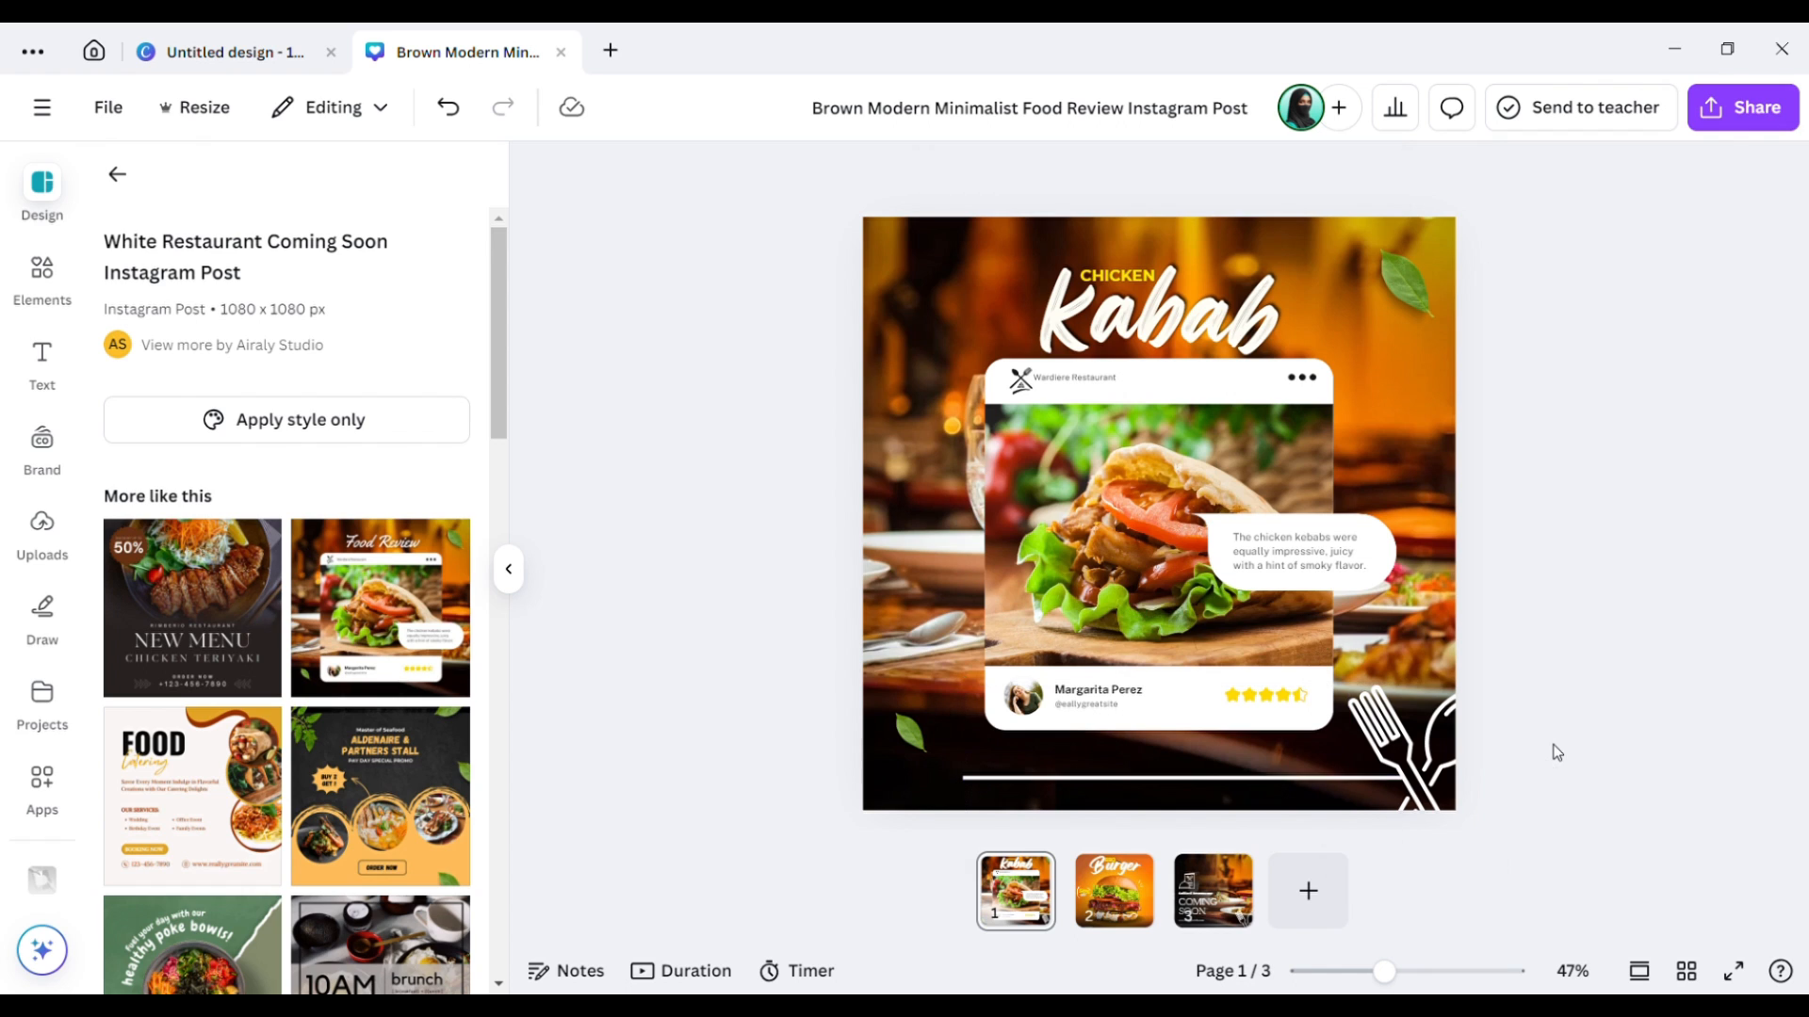
# Stretch the thin white bottom line past page 1's left edge.
pyautogui.click(1142, 782)
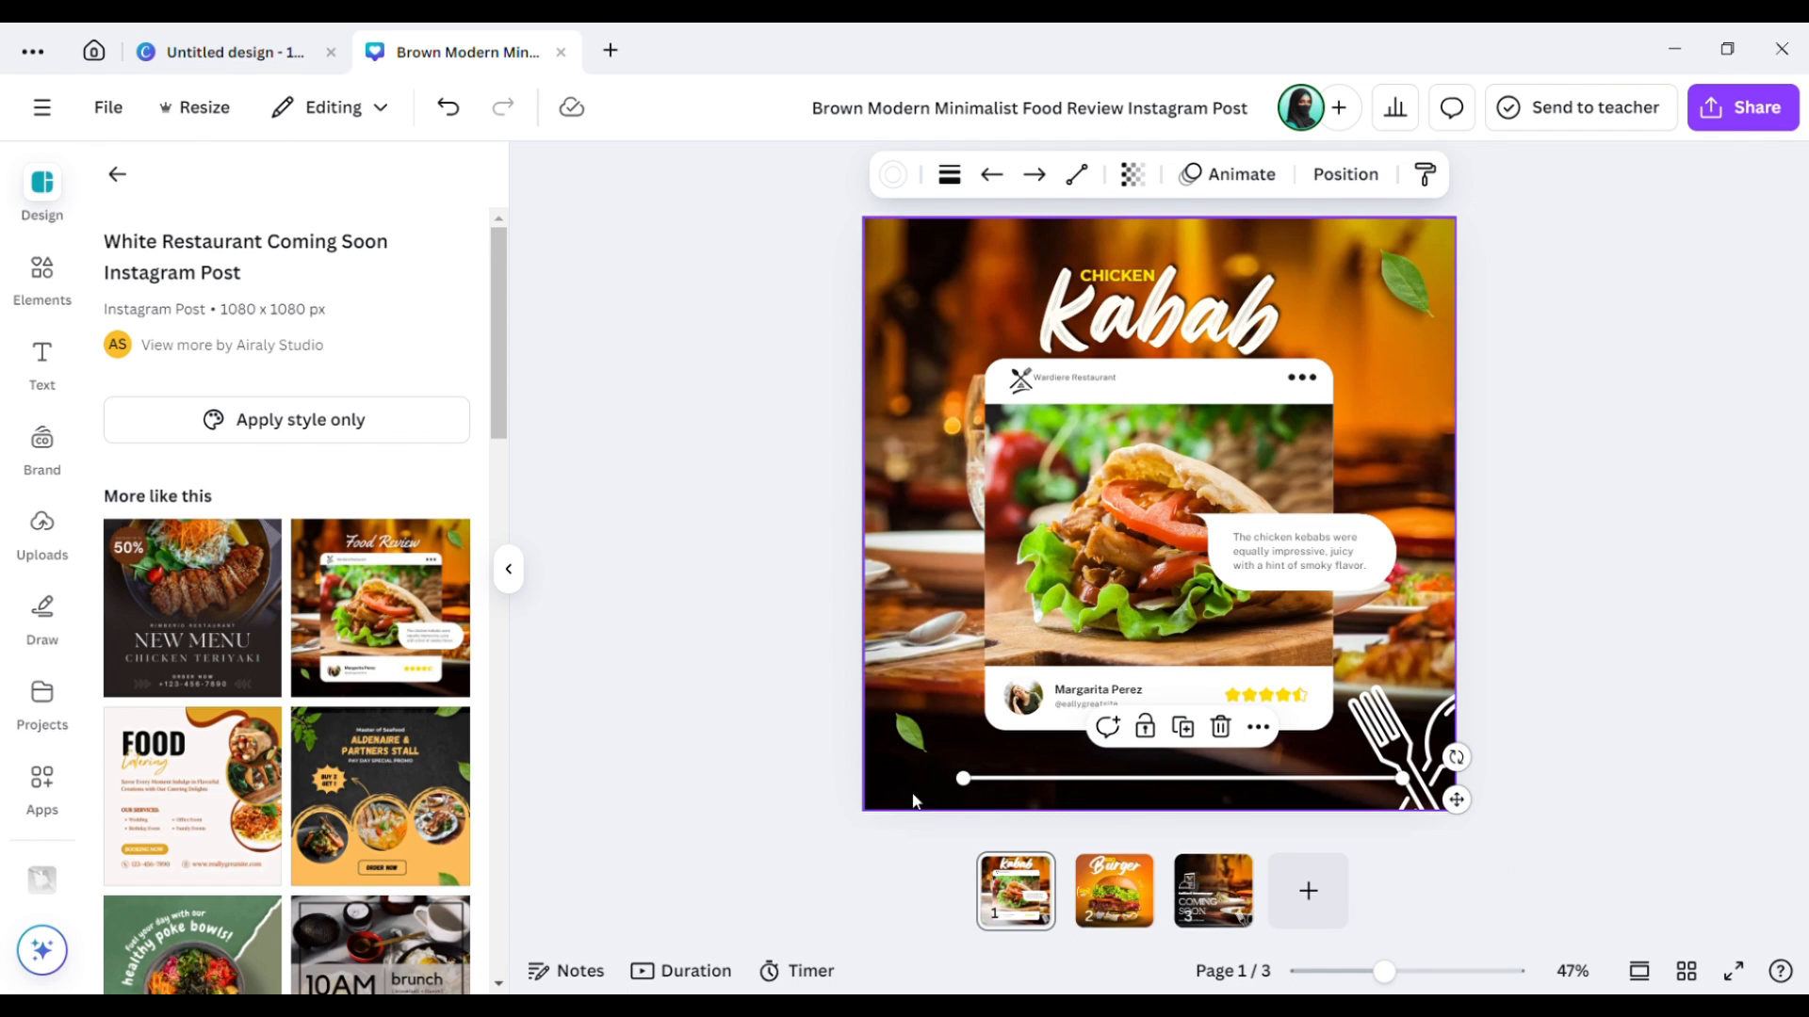
pyautogui.moveTo(962, 778); pyautogui.dragTo(851, 798)
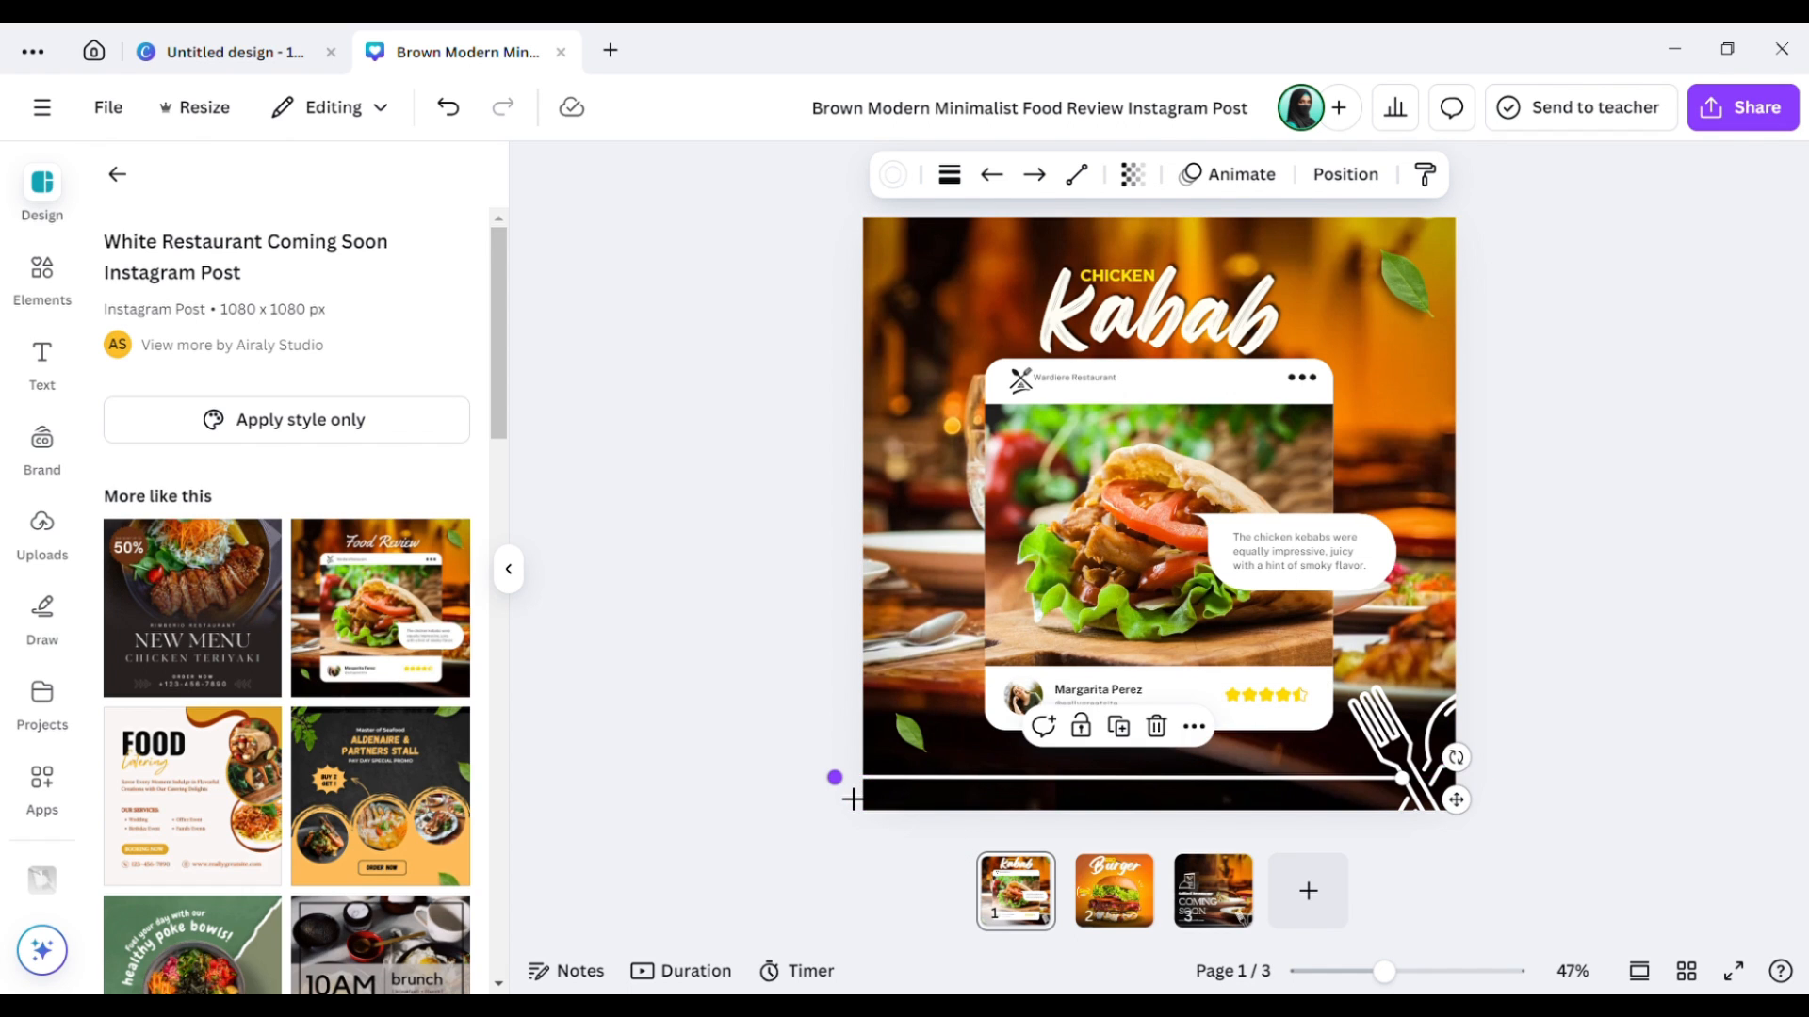
pyautogui.click(1559, 669)
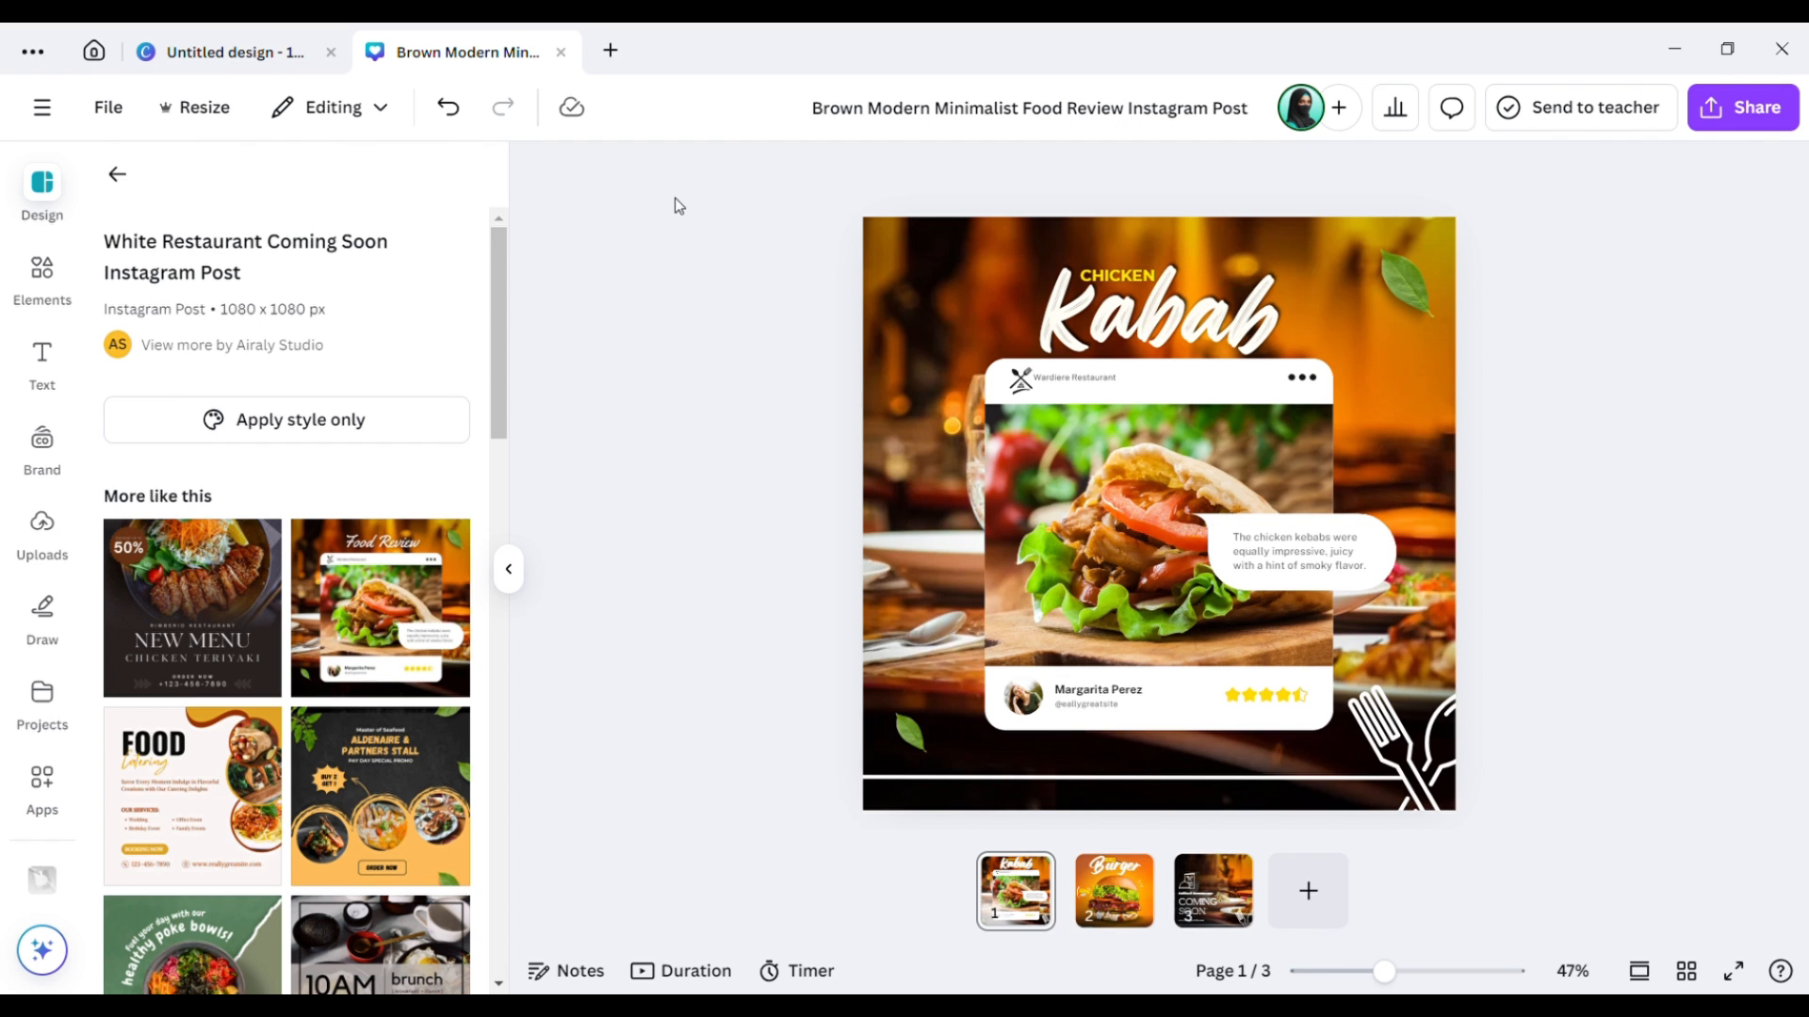
# Go back to Canva home, dismiss the template preview, and show the Brand Kits page.
pyautogui.click(96, 53)
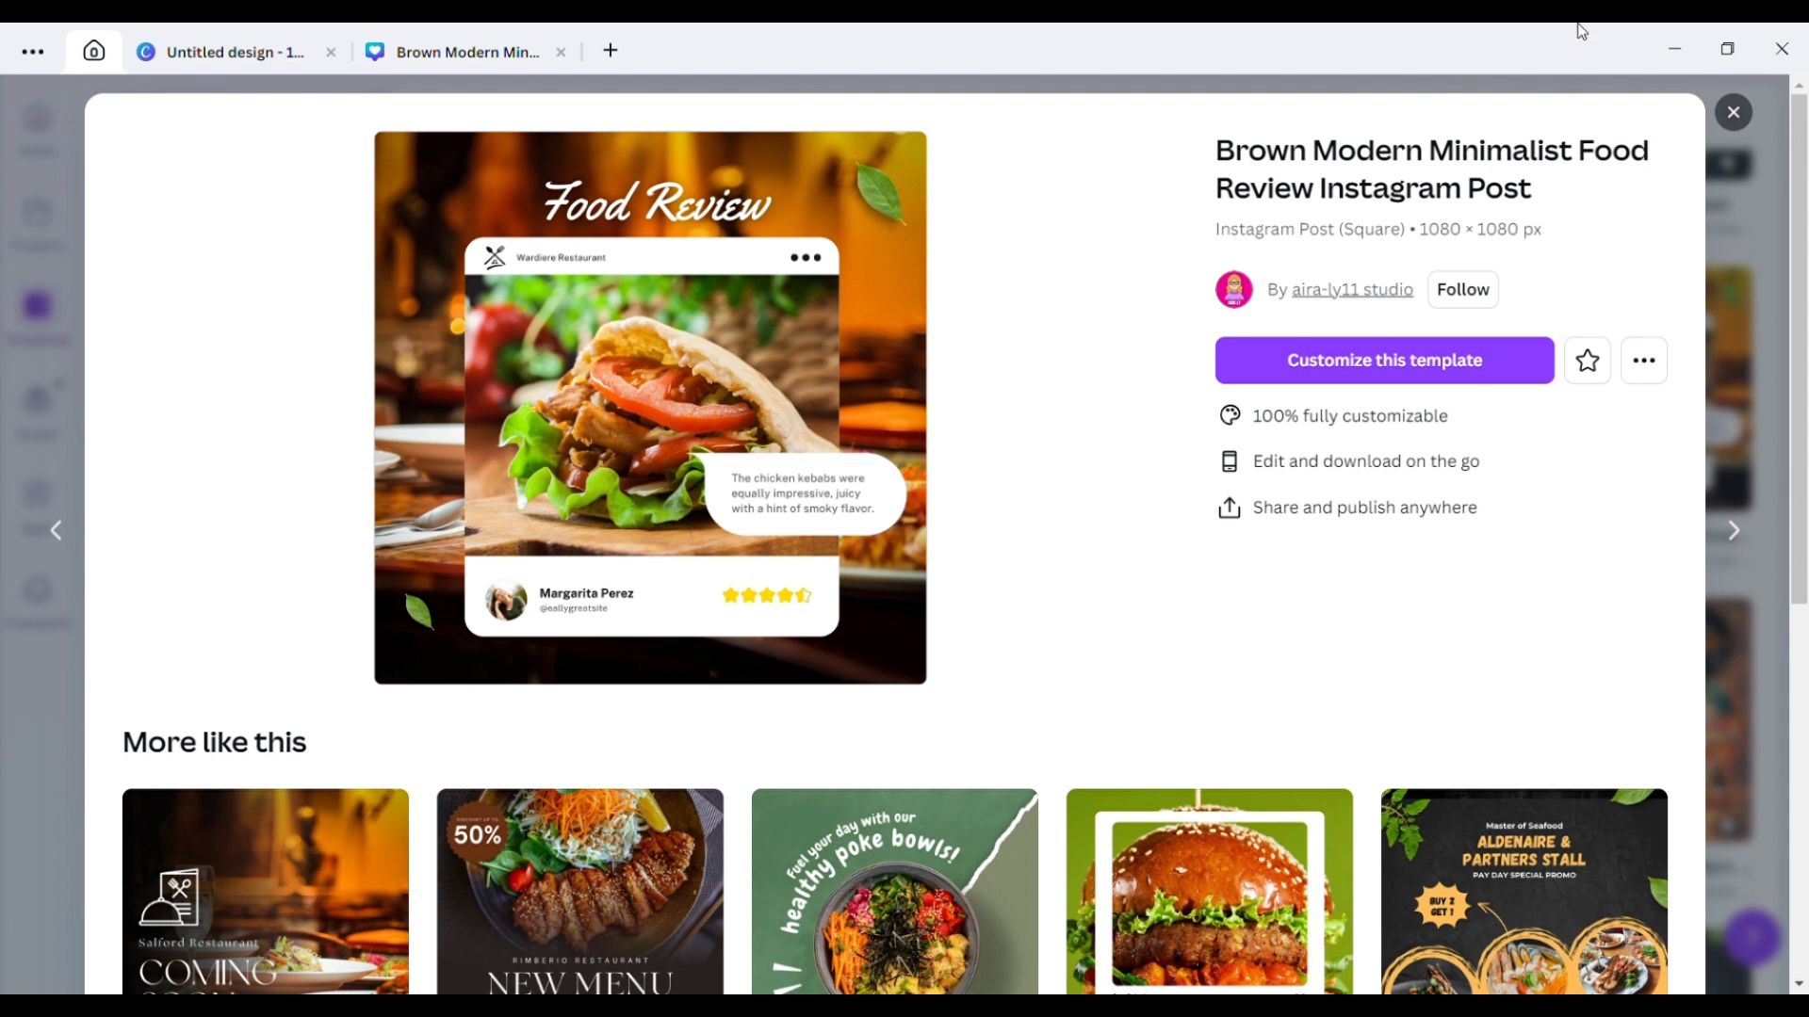
pyautogui.click(1741, 114)
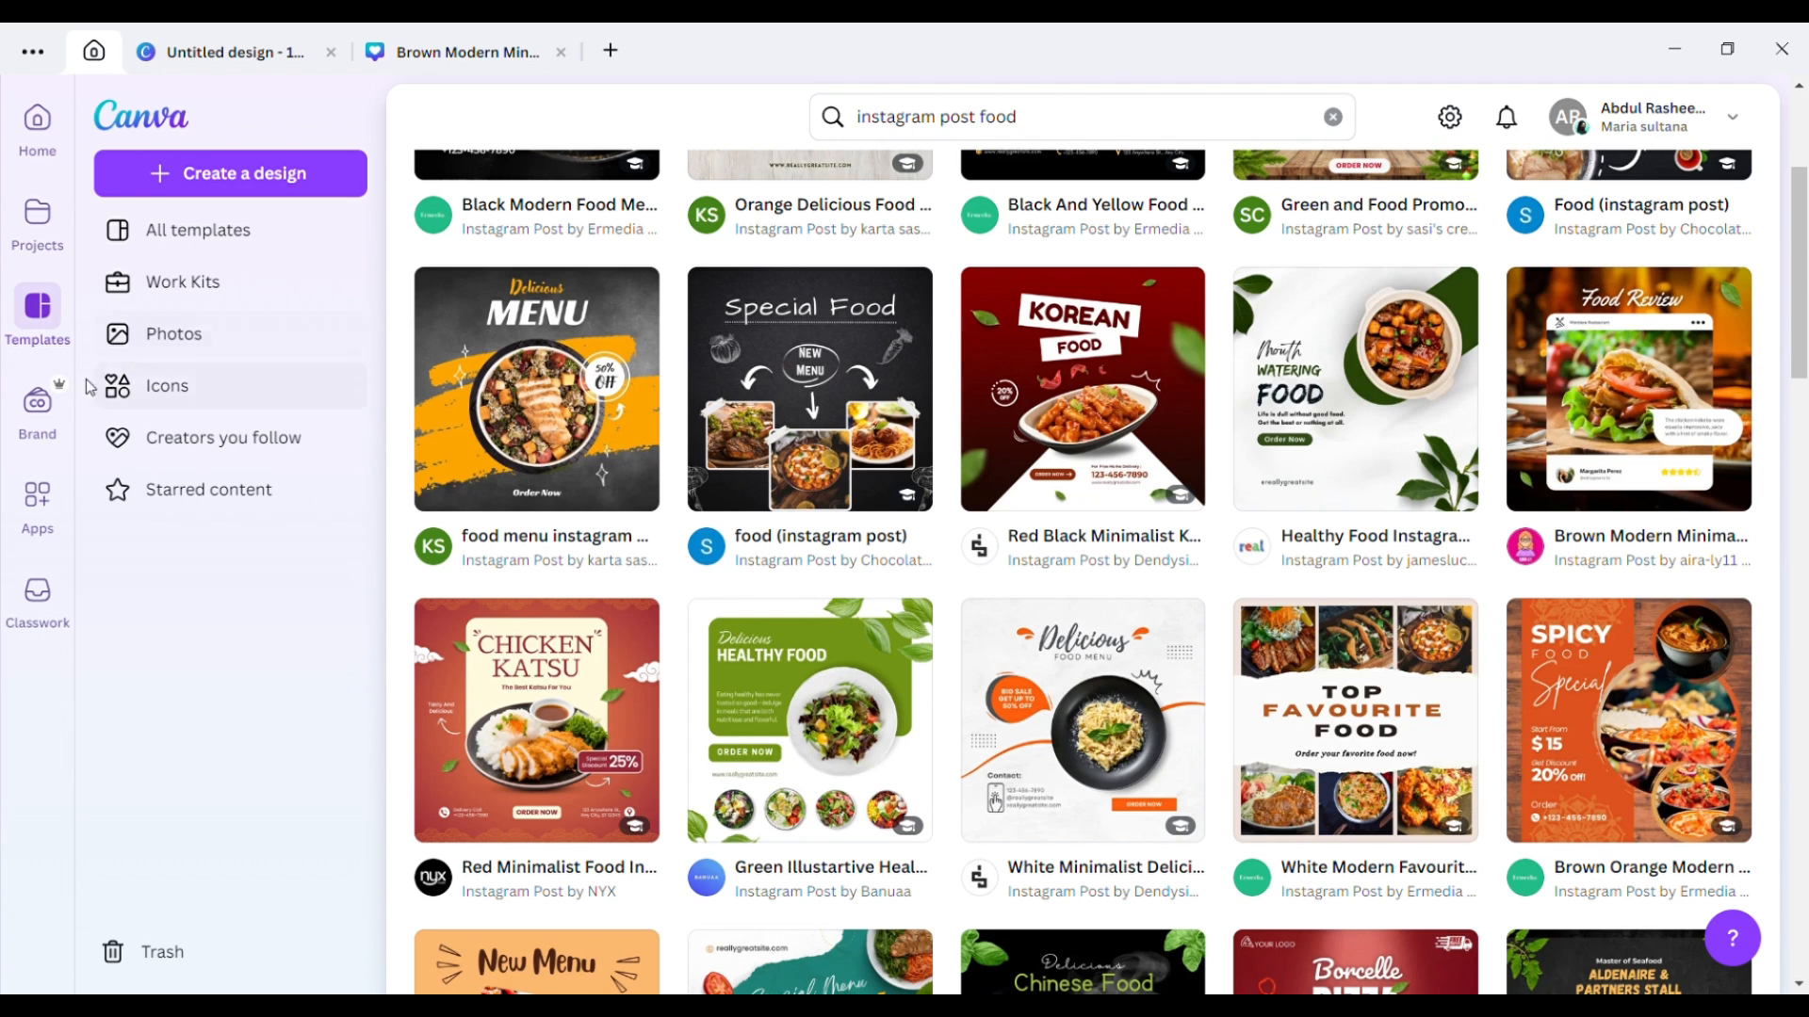
pyautogui.click(38, 403)
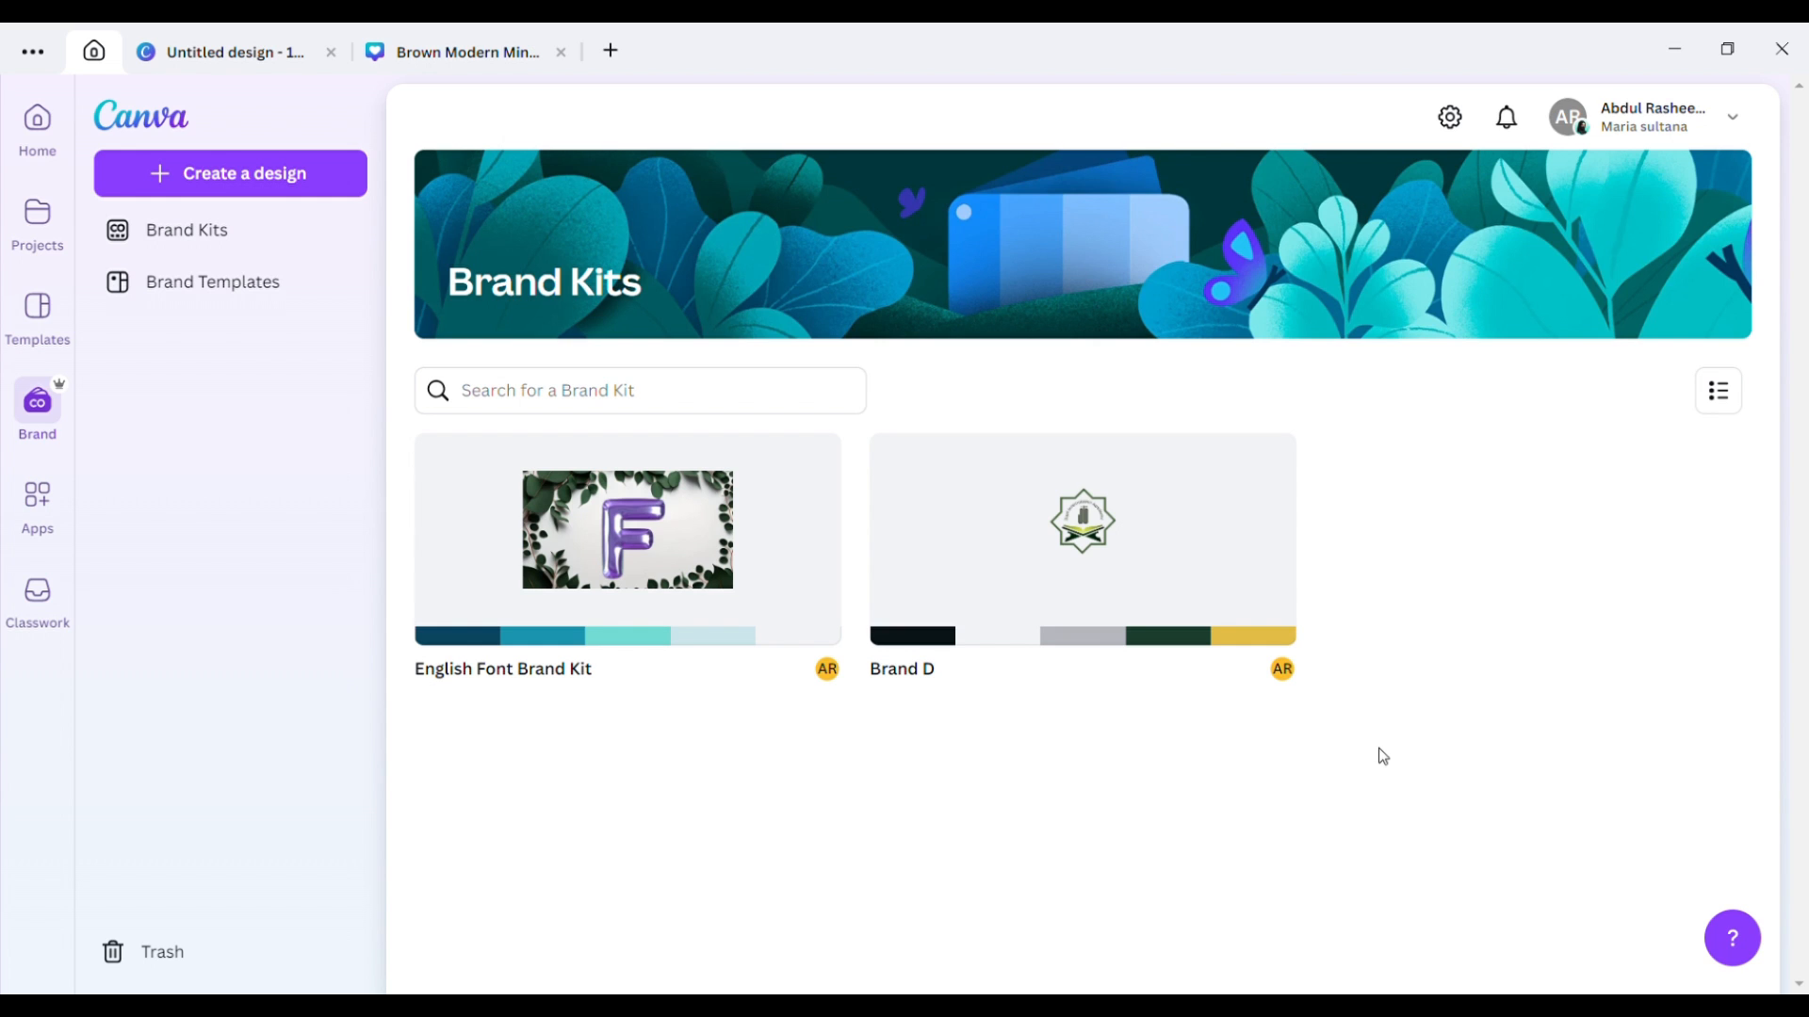
# Open the Apps directory from the left sidebar.
pyautogui.click(38, 521)
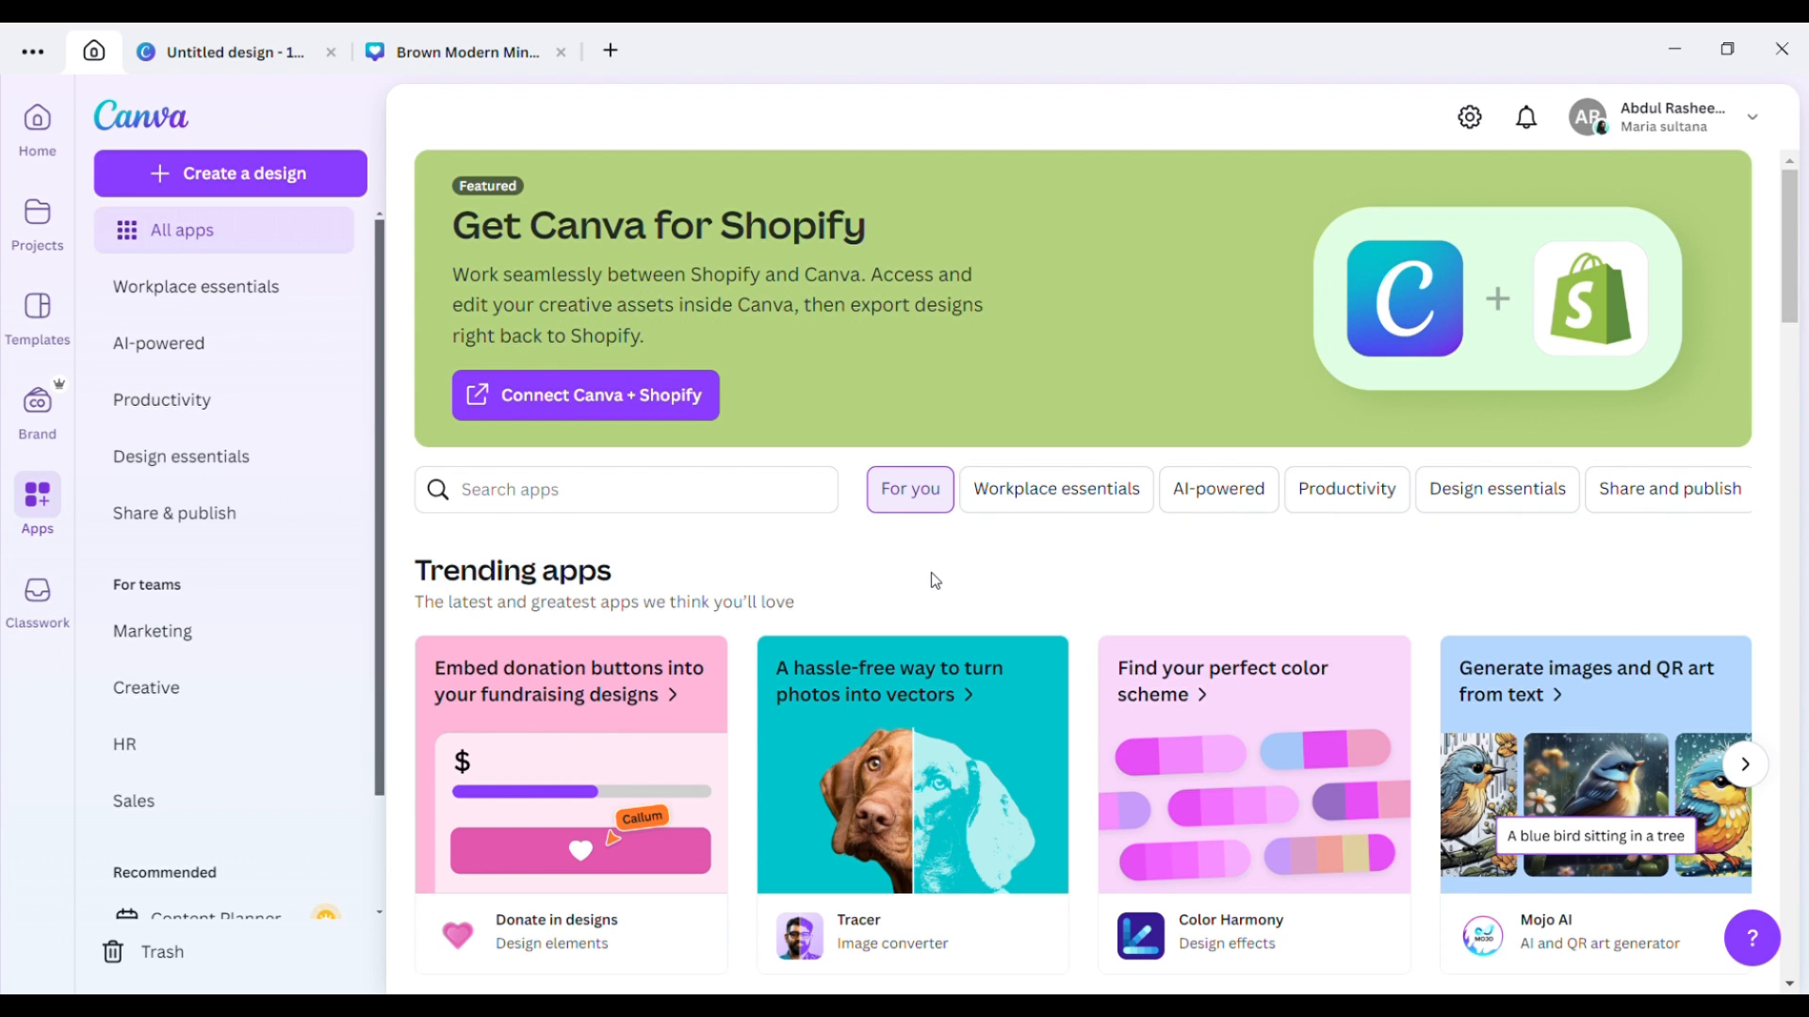
pyautogui.moveTo(1804, 302); pyautogui.dragTo(1802, 933)
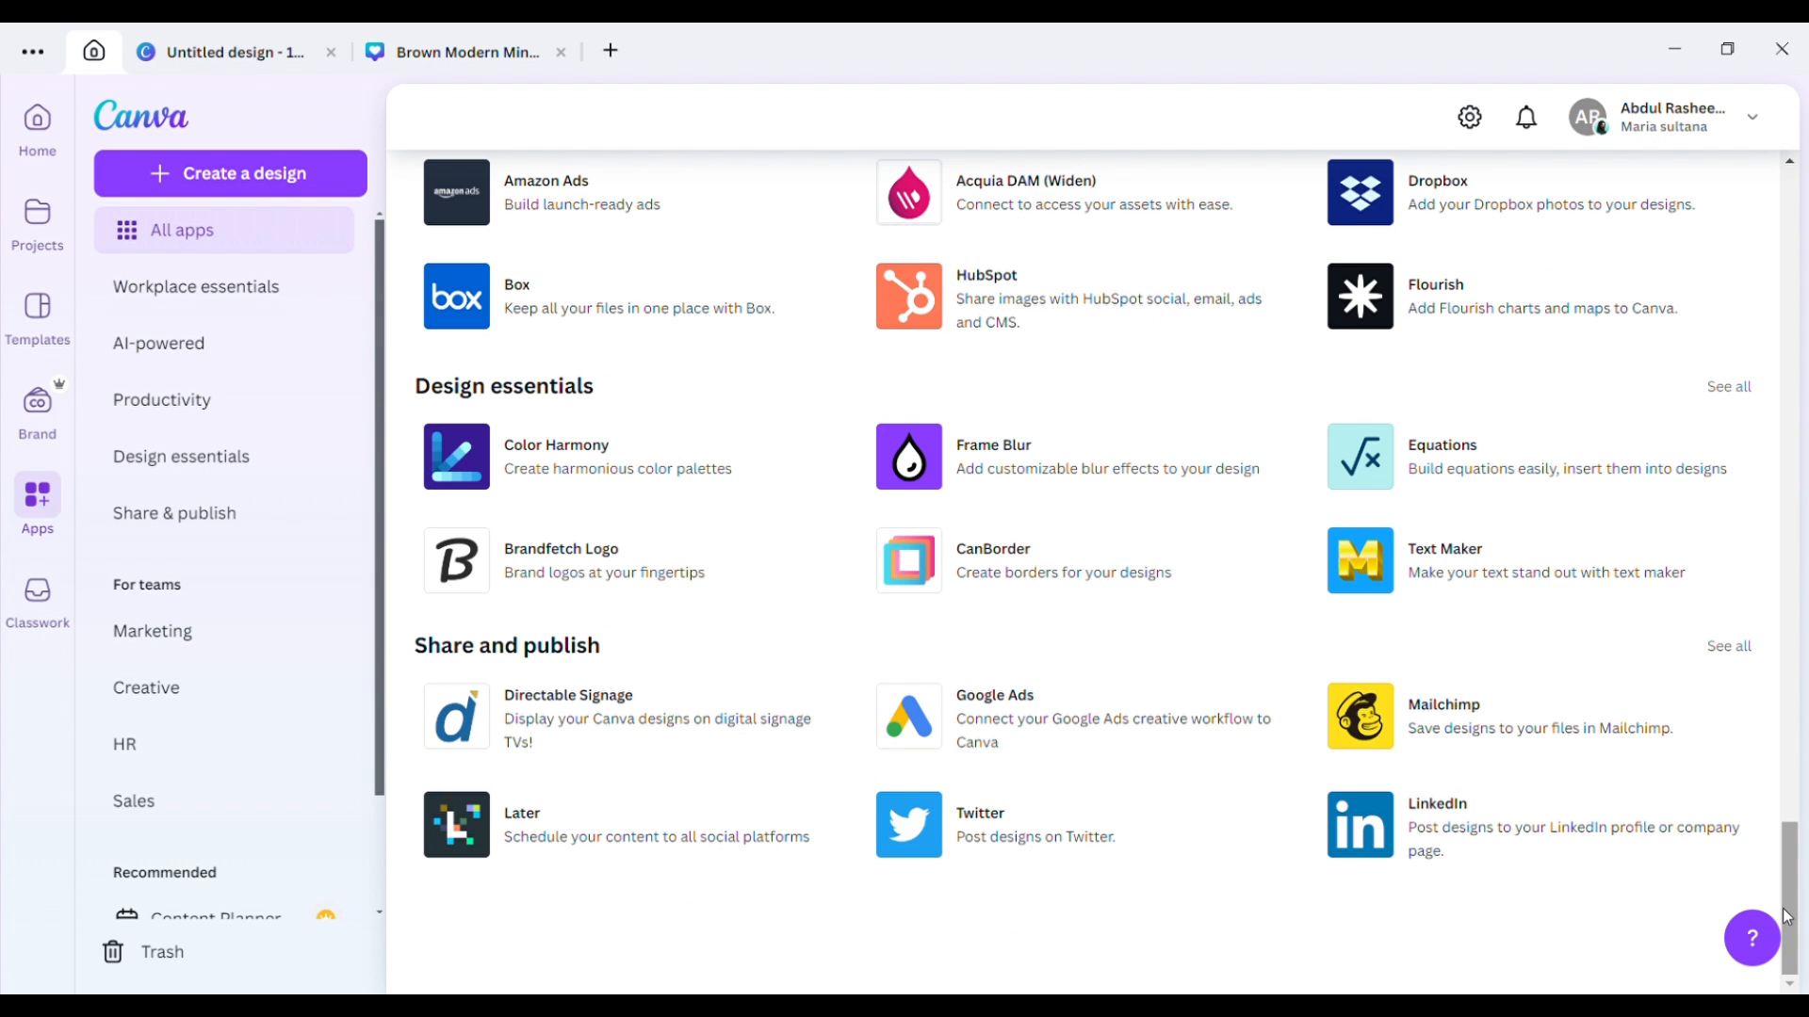
pyautogui.moveTo(1787, 916); pyautogui.dragTo(1804, 708)
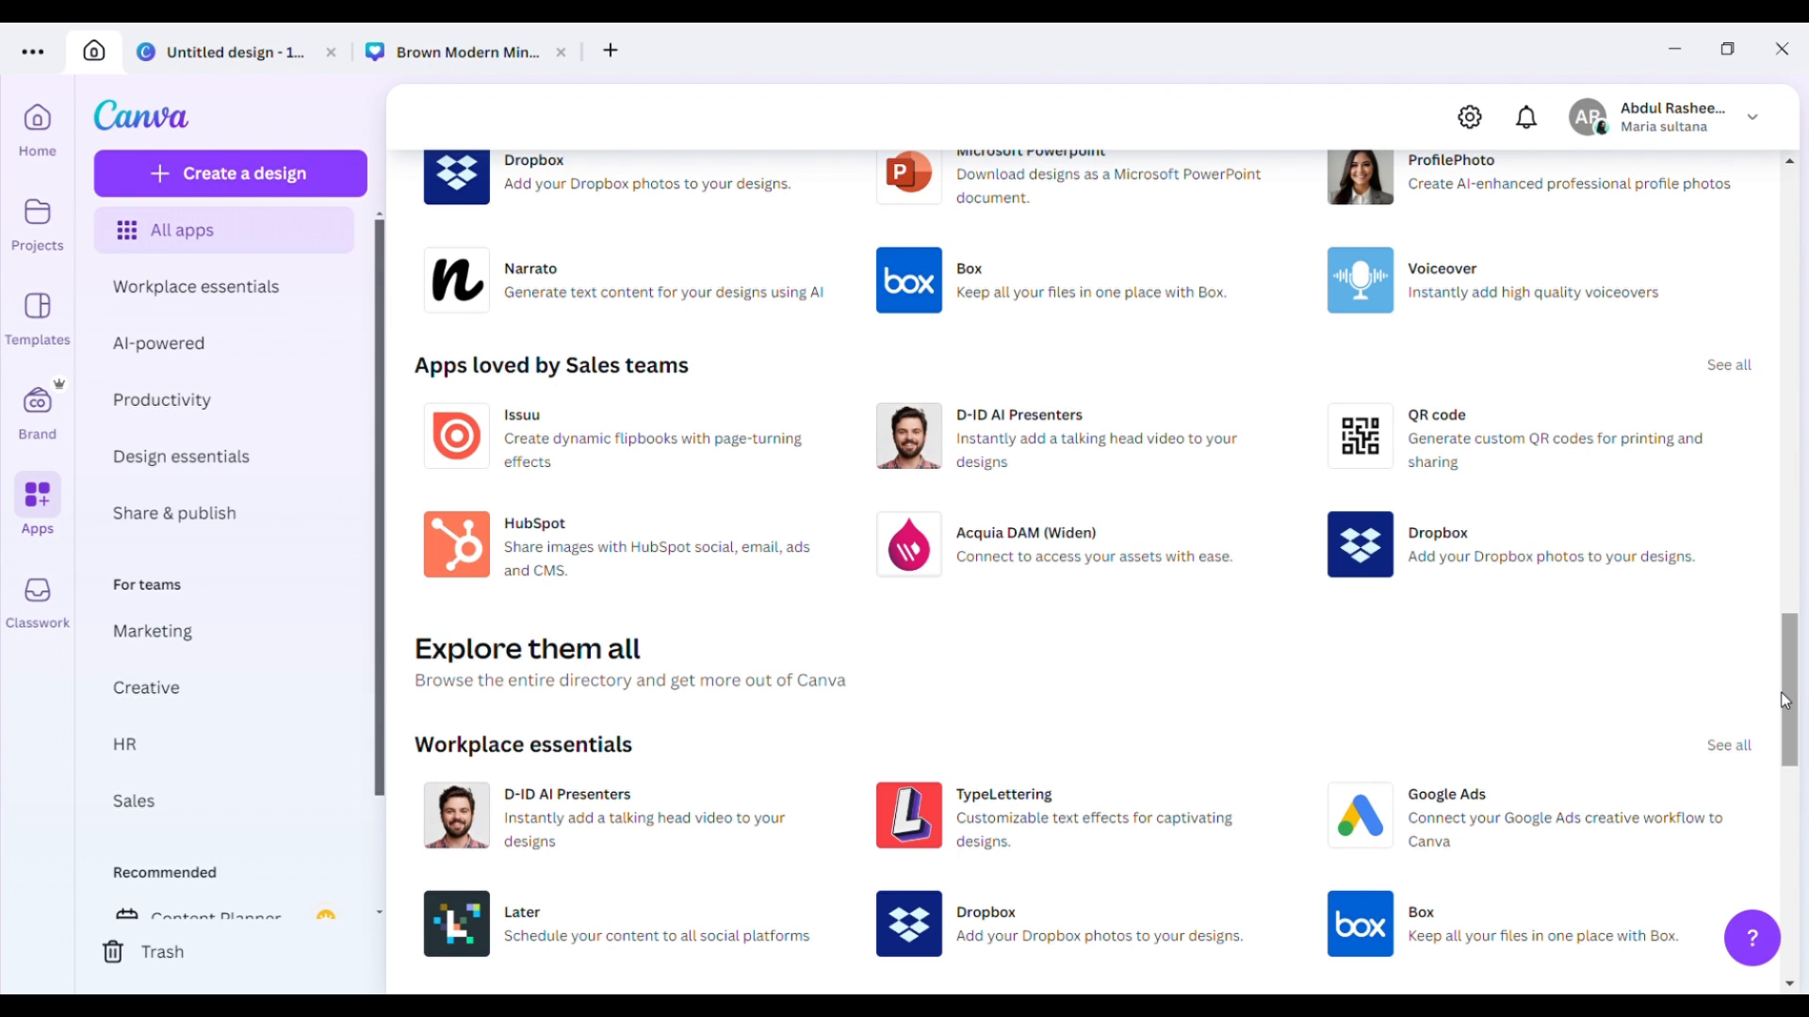
pyautogui.moveTo(1790, 698)
pyautogui.mouseDown()
pyautogui.moveTo(1789, 665)
pyautogui.moveTo(1787, 733)
pyautogui.mouseUp()
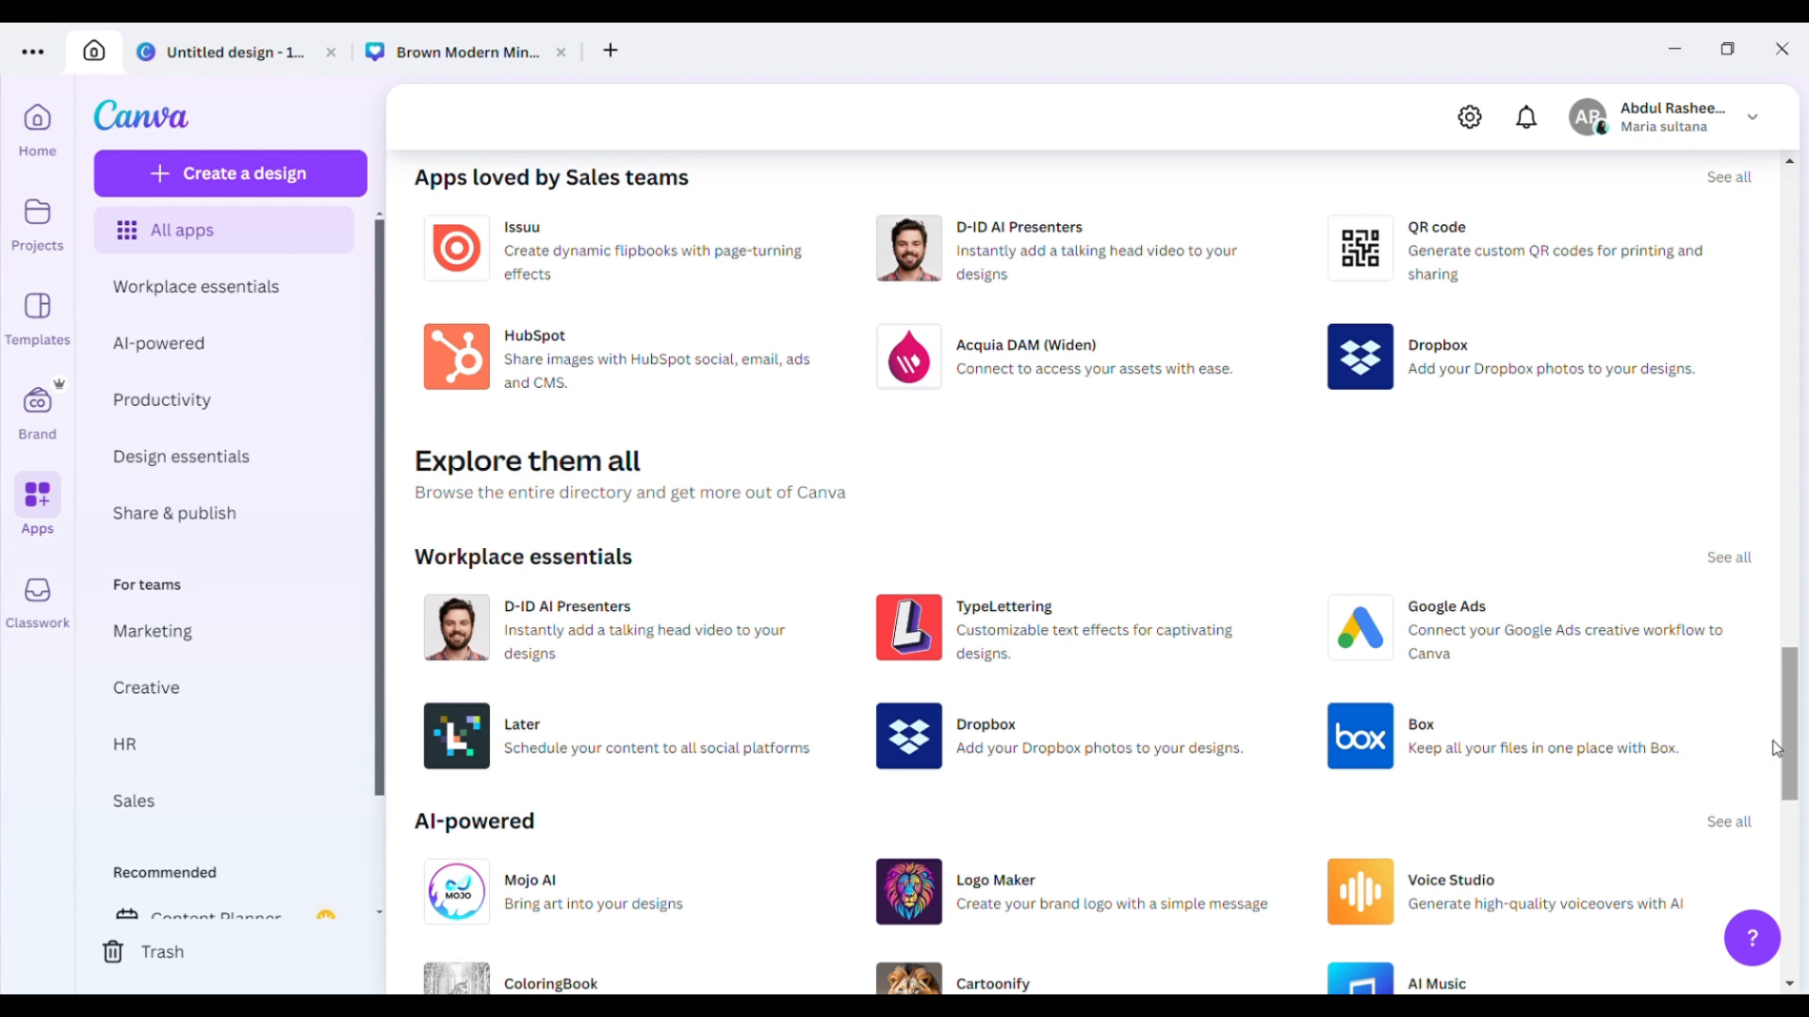
pyautogui.moveTo(1792, 758); pyautogui.dragTo(1803, 614)
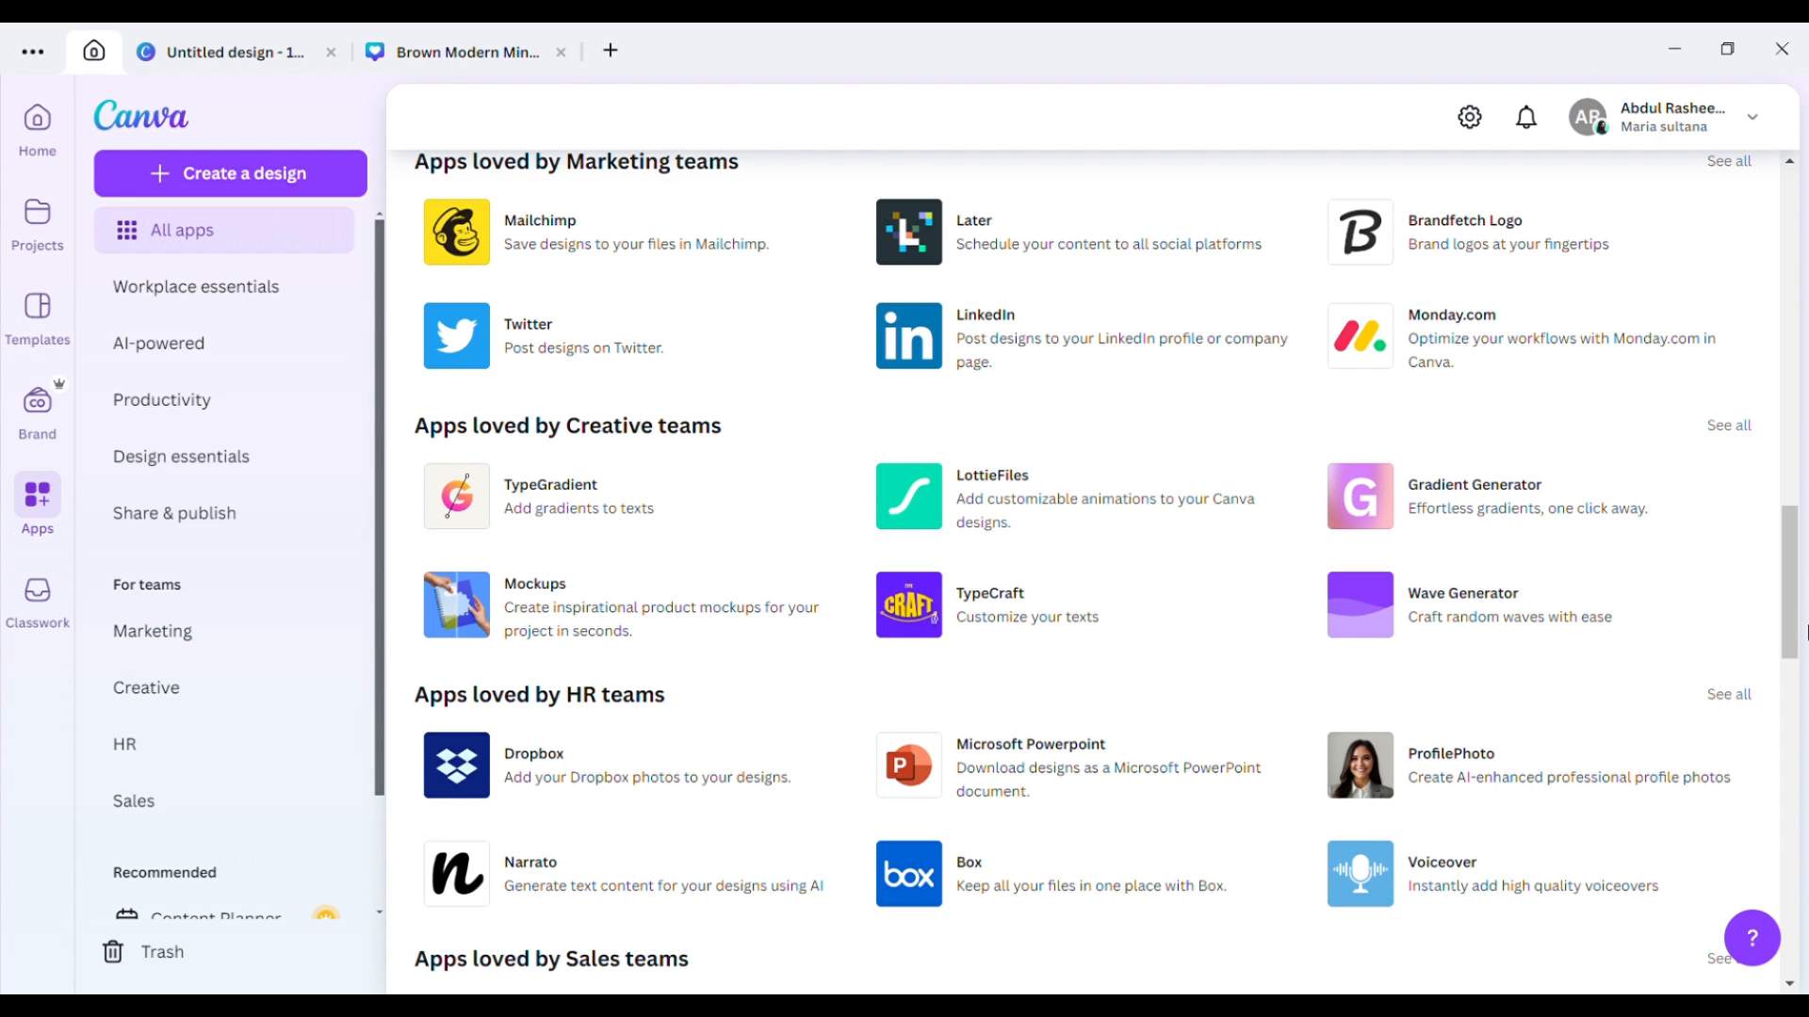
pyautogui.moveTo(1791, 612); pyautogui.dragTo(1800, 485)
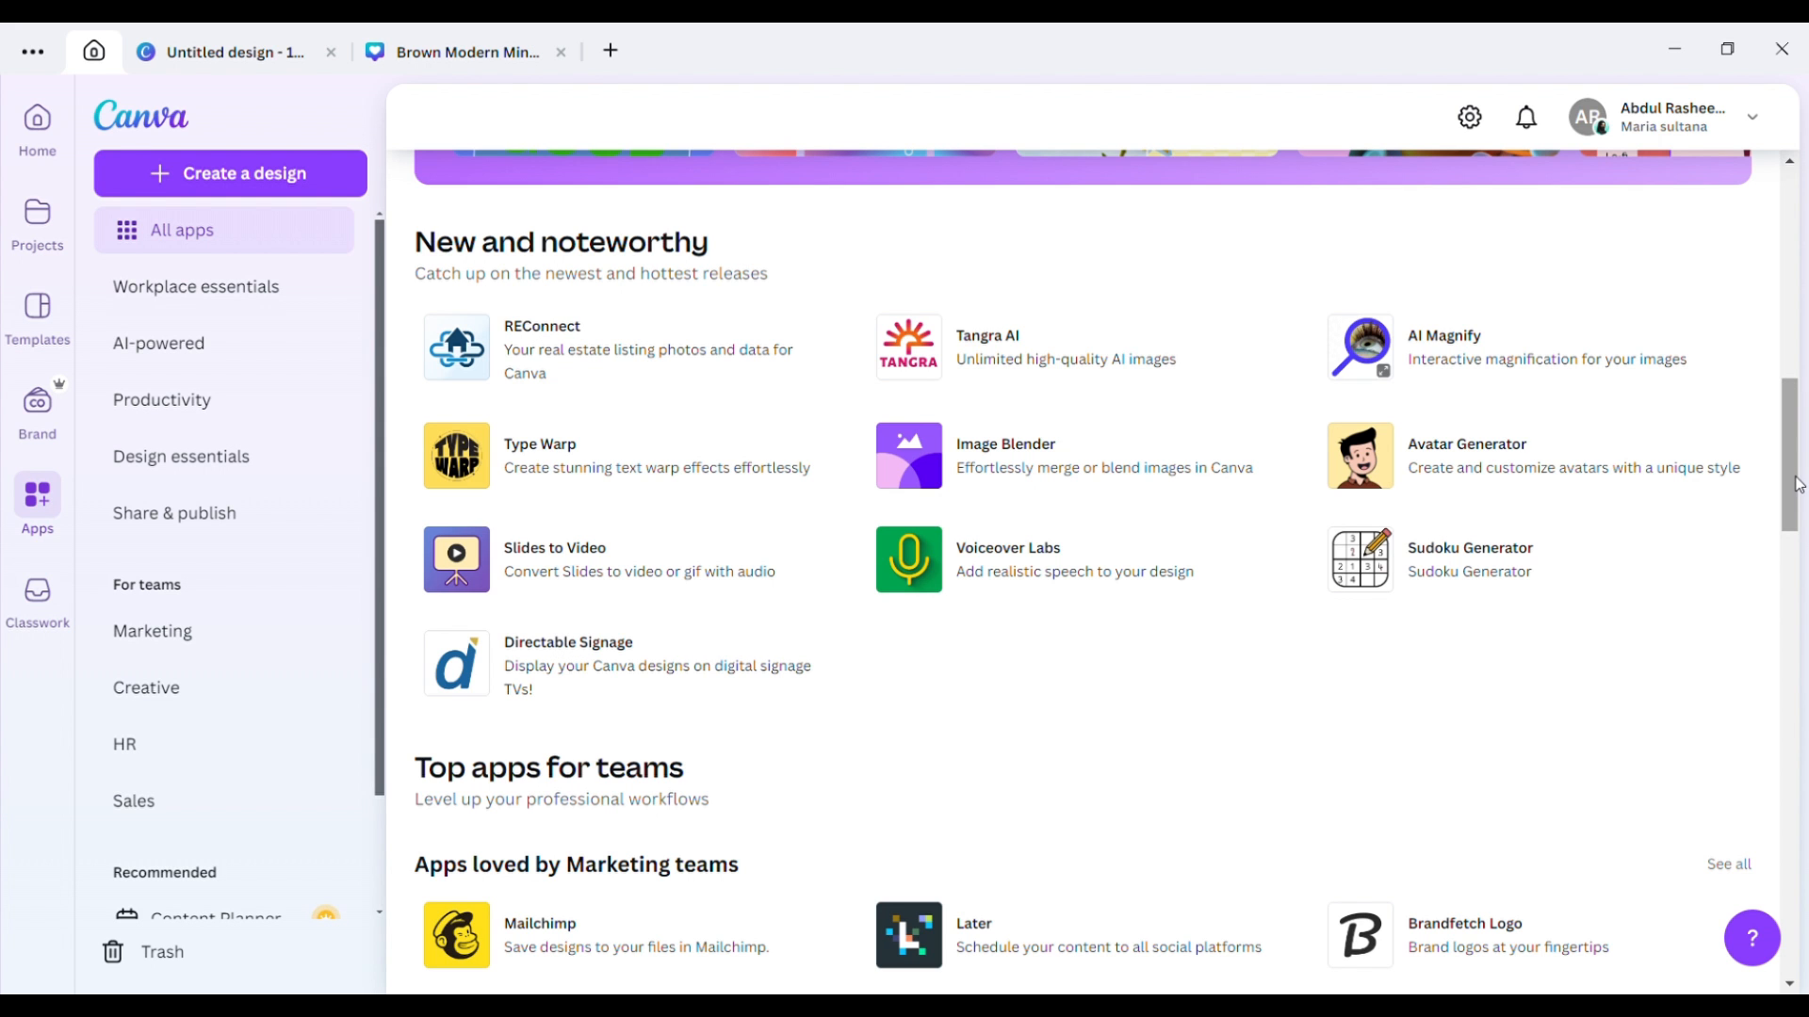
pyautogui.moveTo(1799, 485); pyautogui.dragTo(1804, 329)
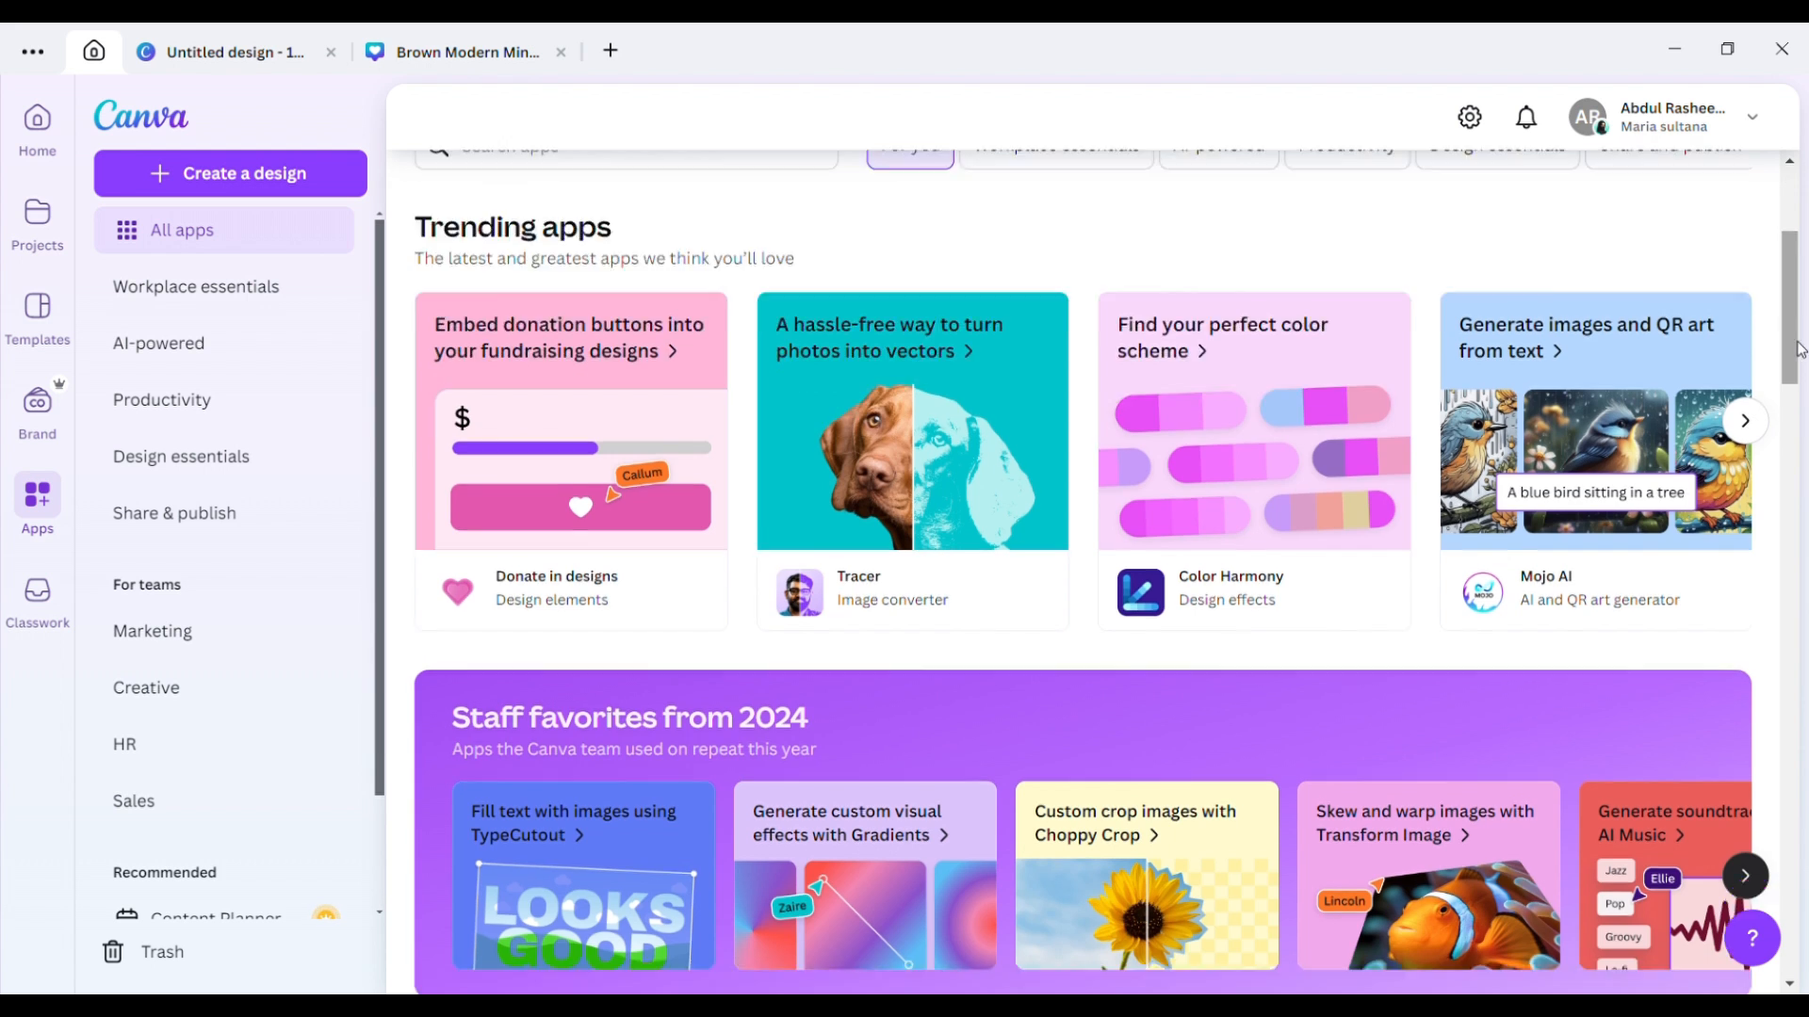
pyautogui.scroll(-5, 1792, 318)
pyautogui.scroll(6, 1793, 318)
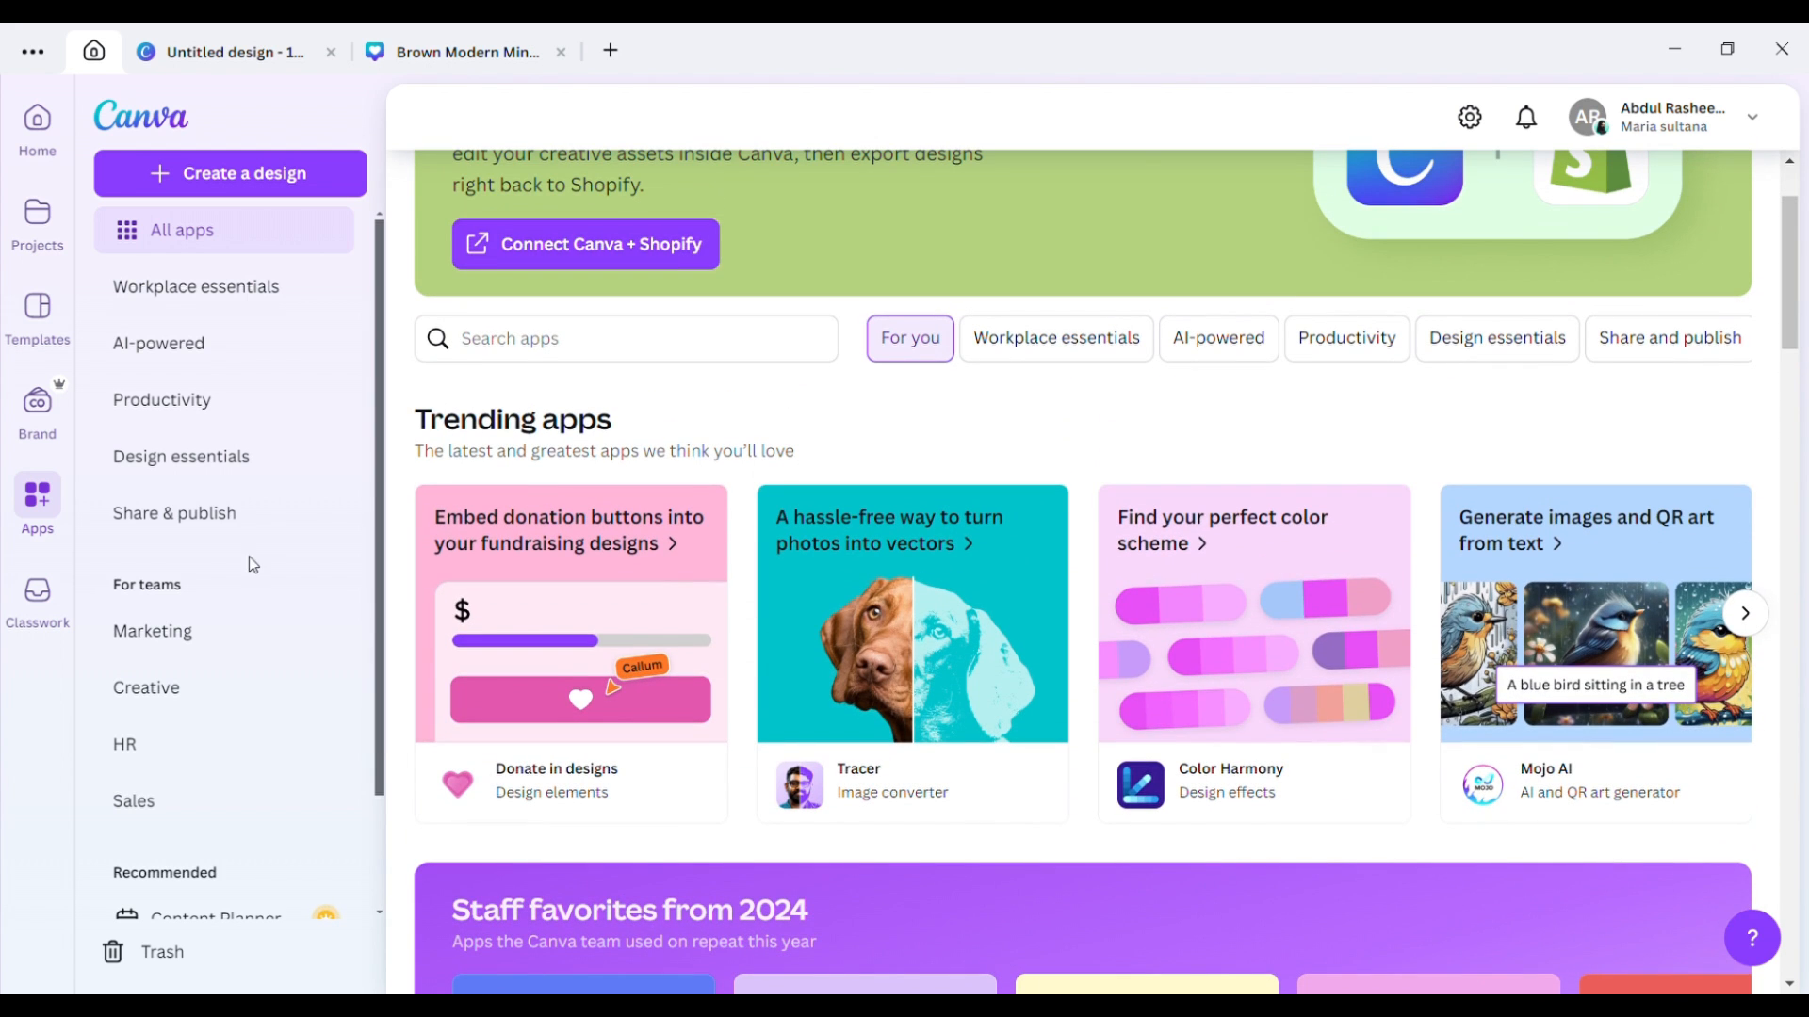
# Visit Classwork and the full Recent designs list, then return to the Home page.
pyautogui.click(49, 621)
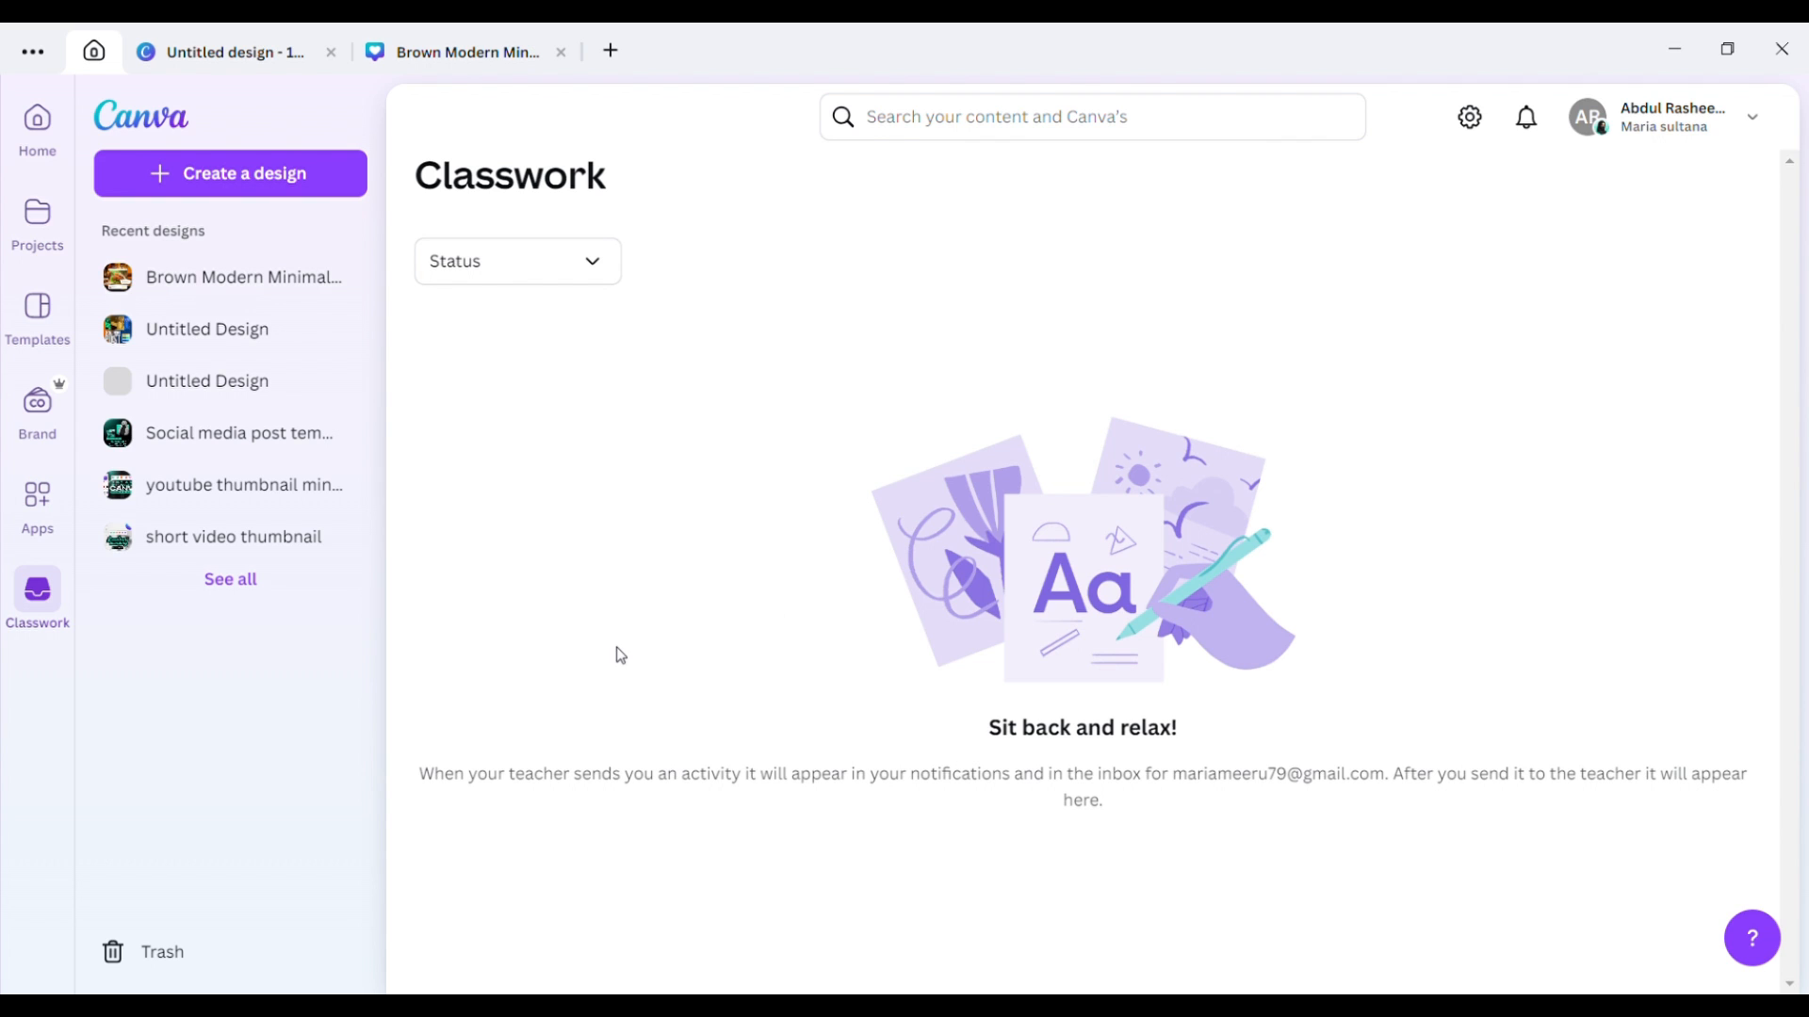
pyautogui.click(231, 578)
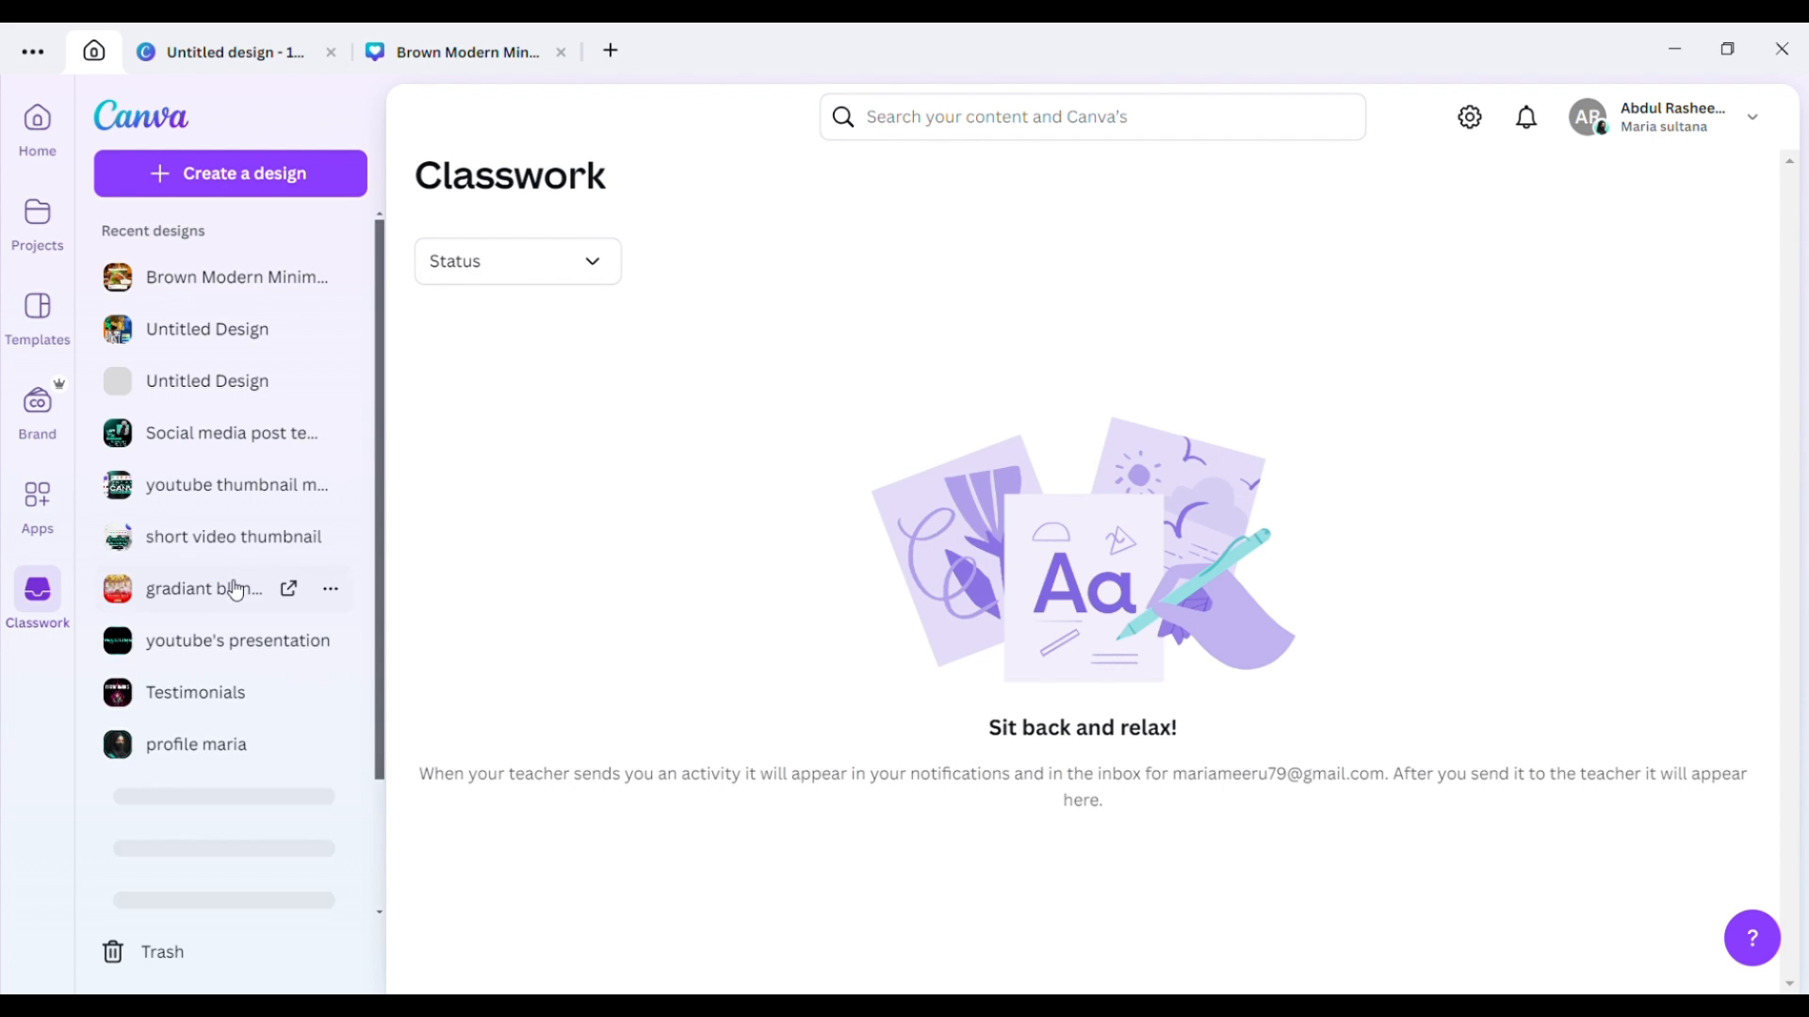
pyautogui.click(37, 120)
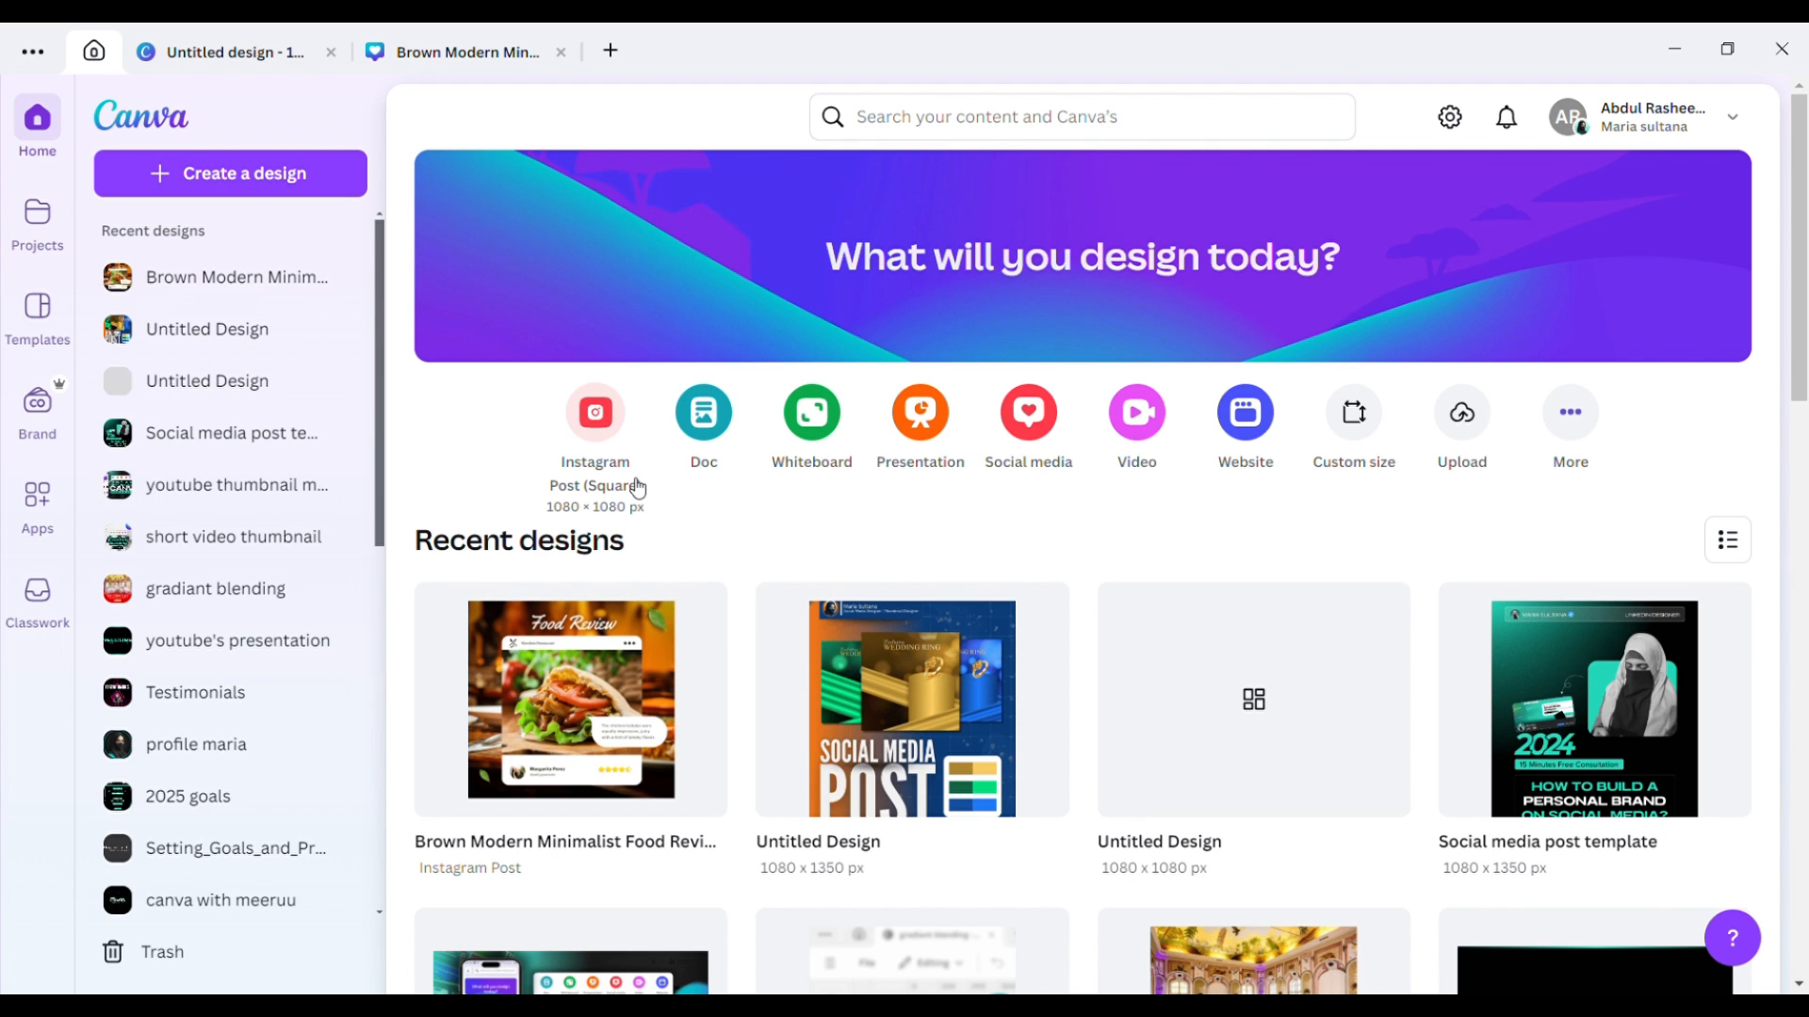
# Reopen the Brown Modern Minimalist Food Review design in the editor on page 1.
pyautogui.click(589, 685)
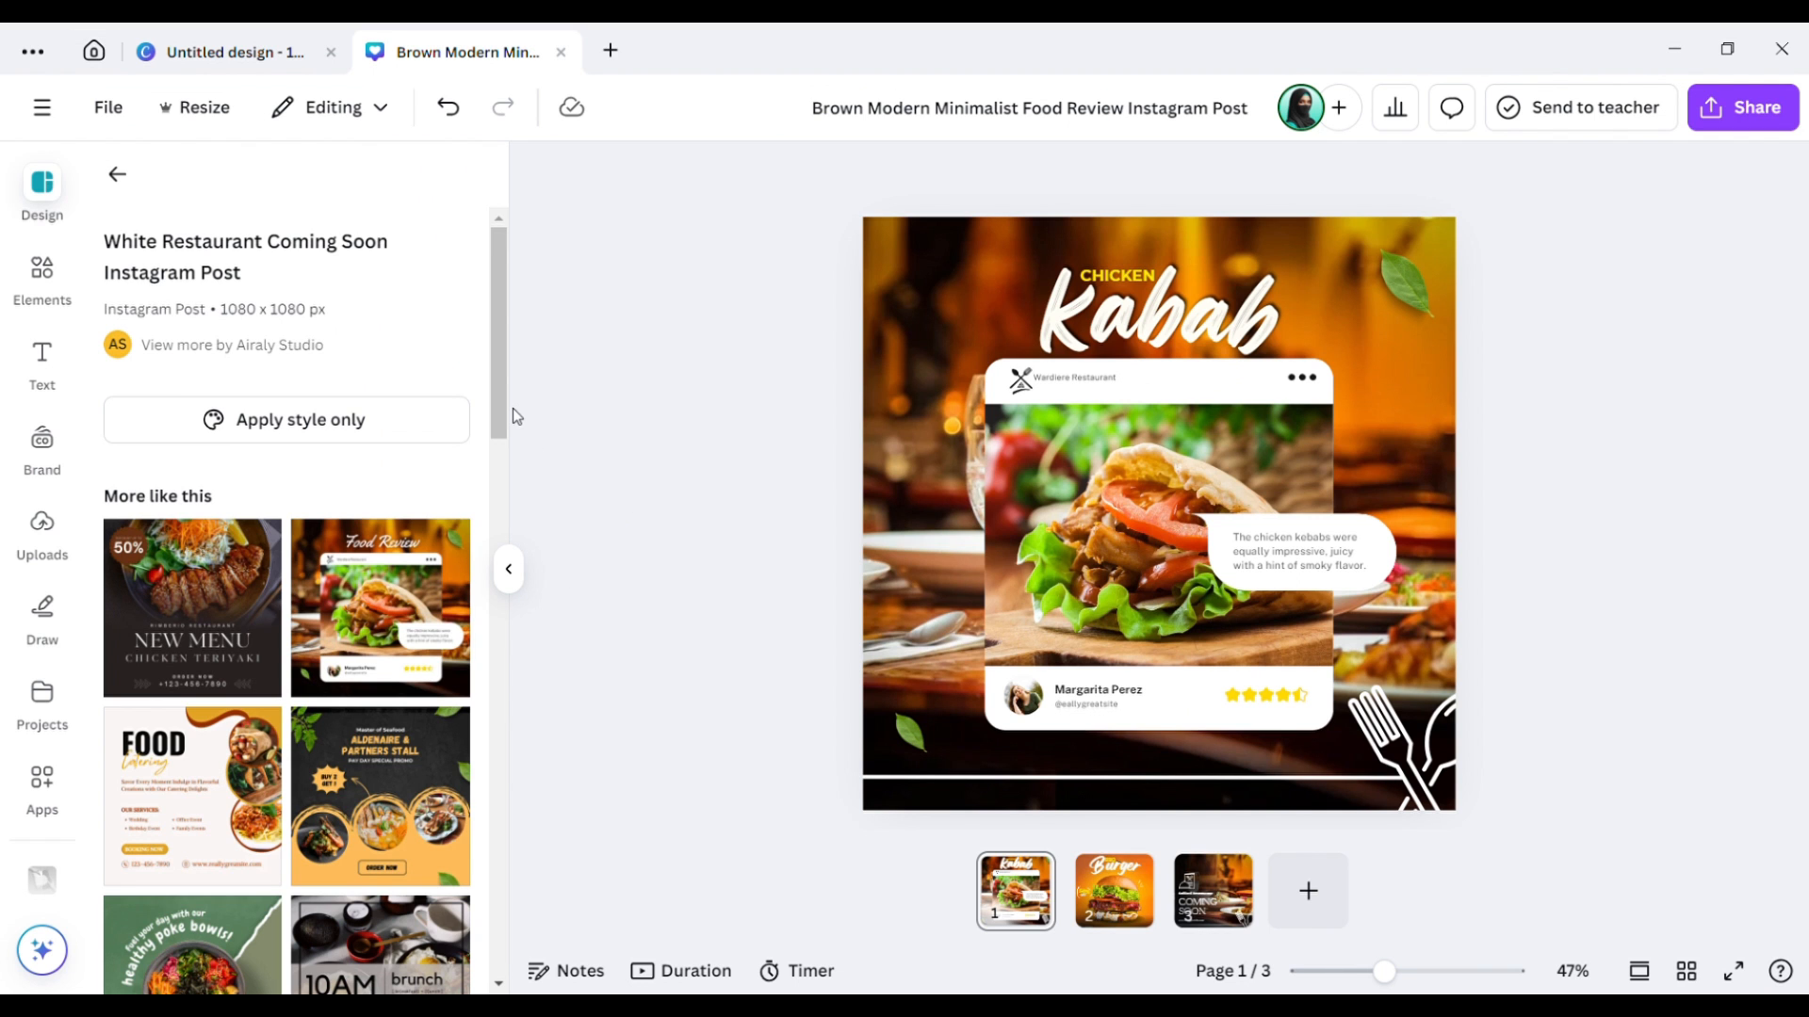
pyautogui.scroll(-2, 503, 422)
pyautogui.scroll(2, 504, 395)
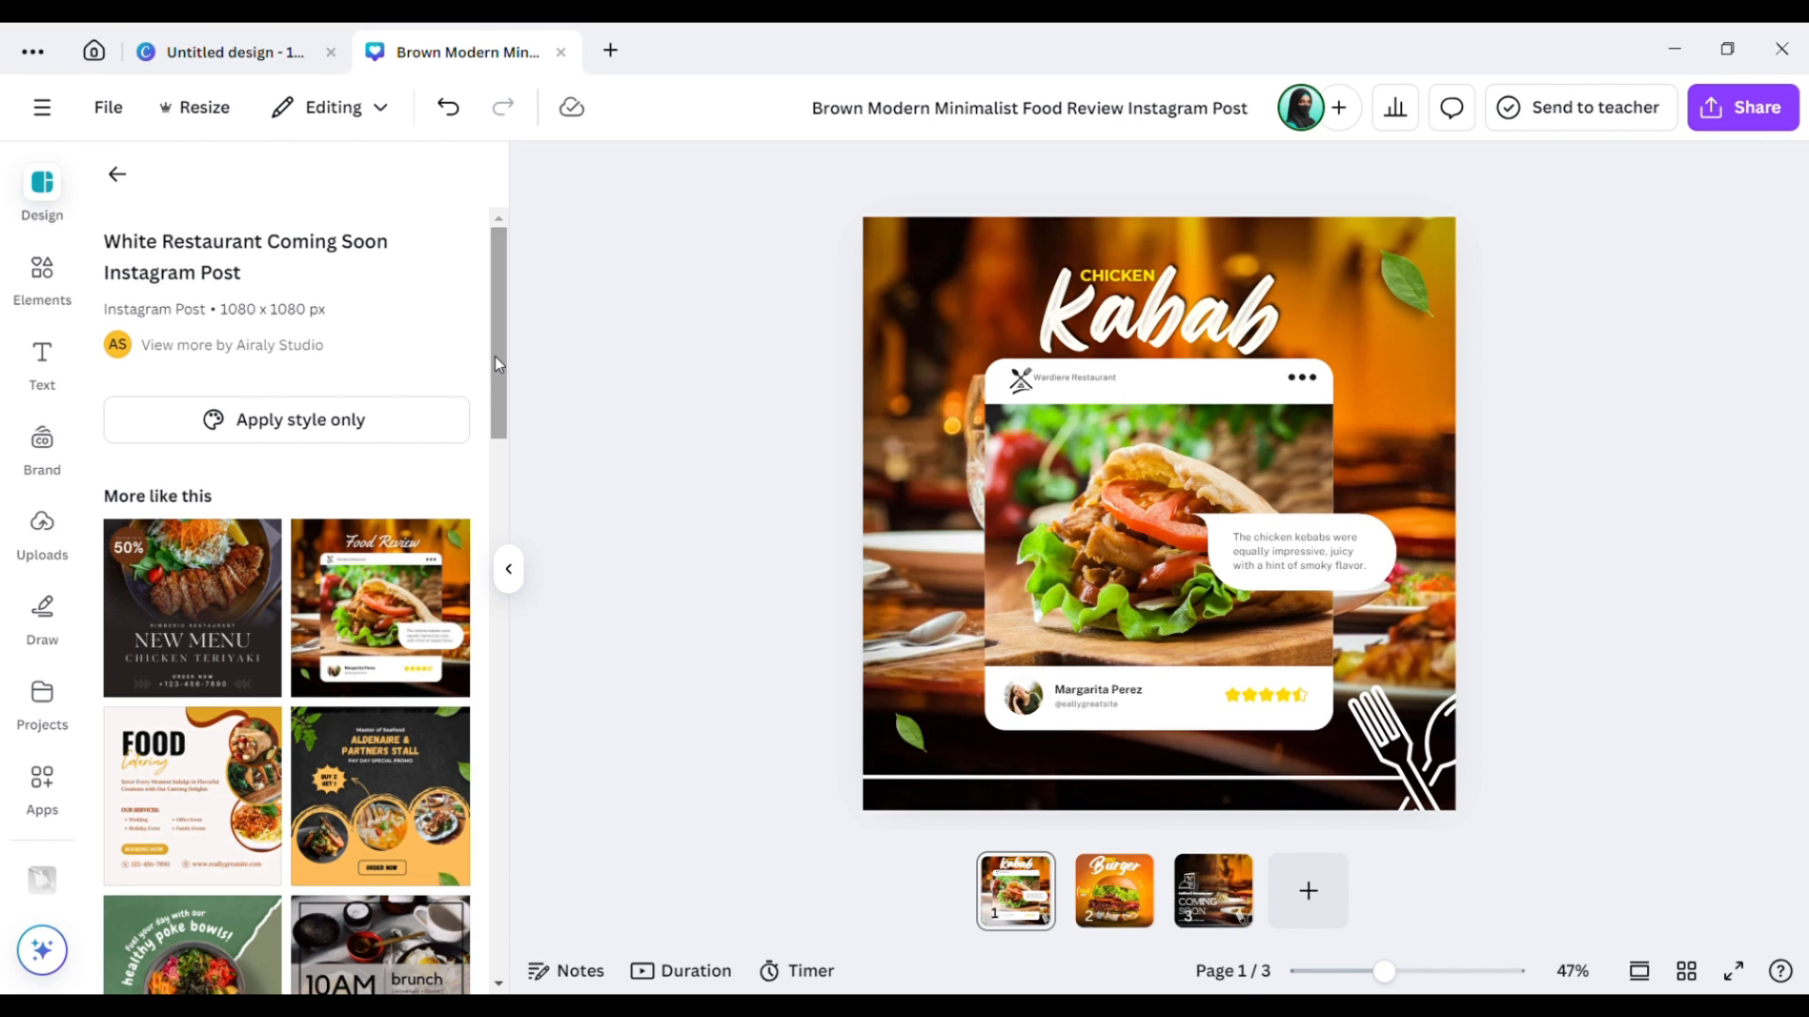
pyautogui.moveTo(494, 335)
pyautogui.mouseDown()
pyautogui.moveTo(506, 452)
pyautogui.moveTo(512, 317)
pyautogui.mouseUp()
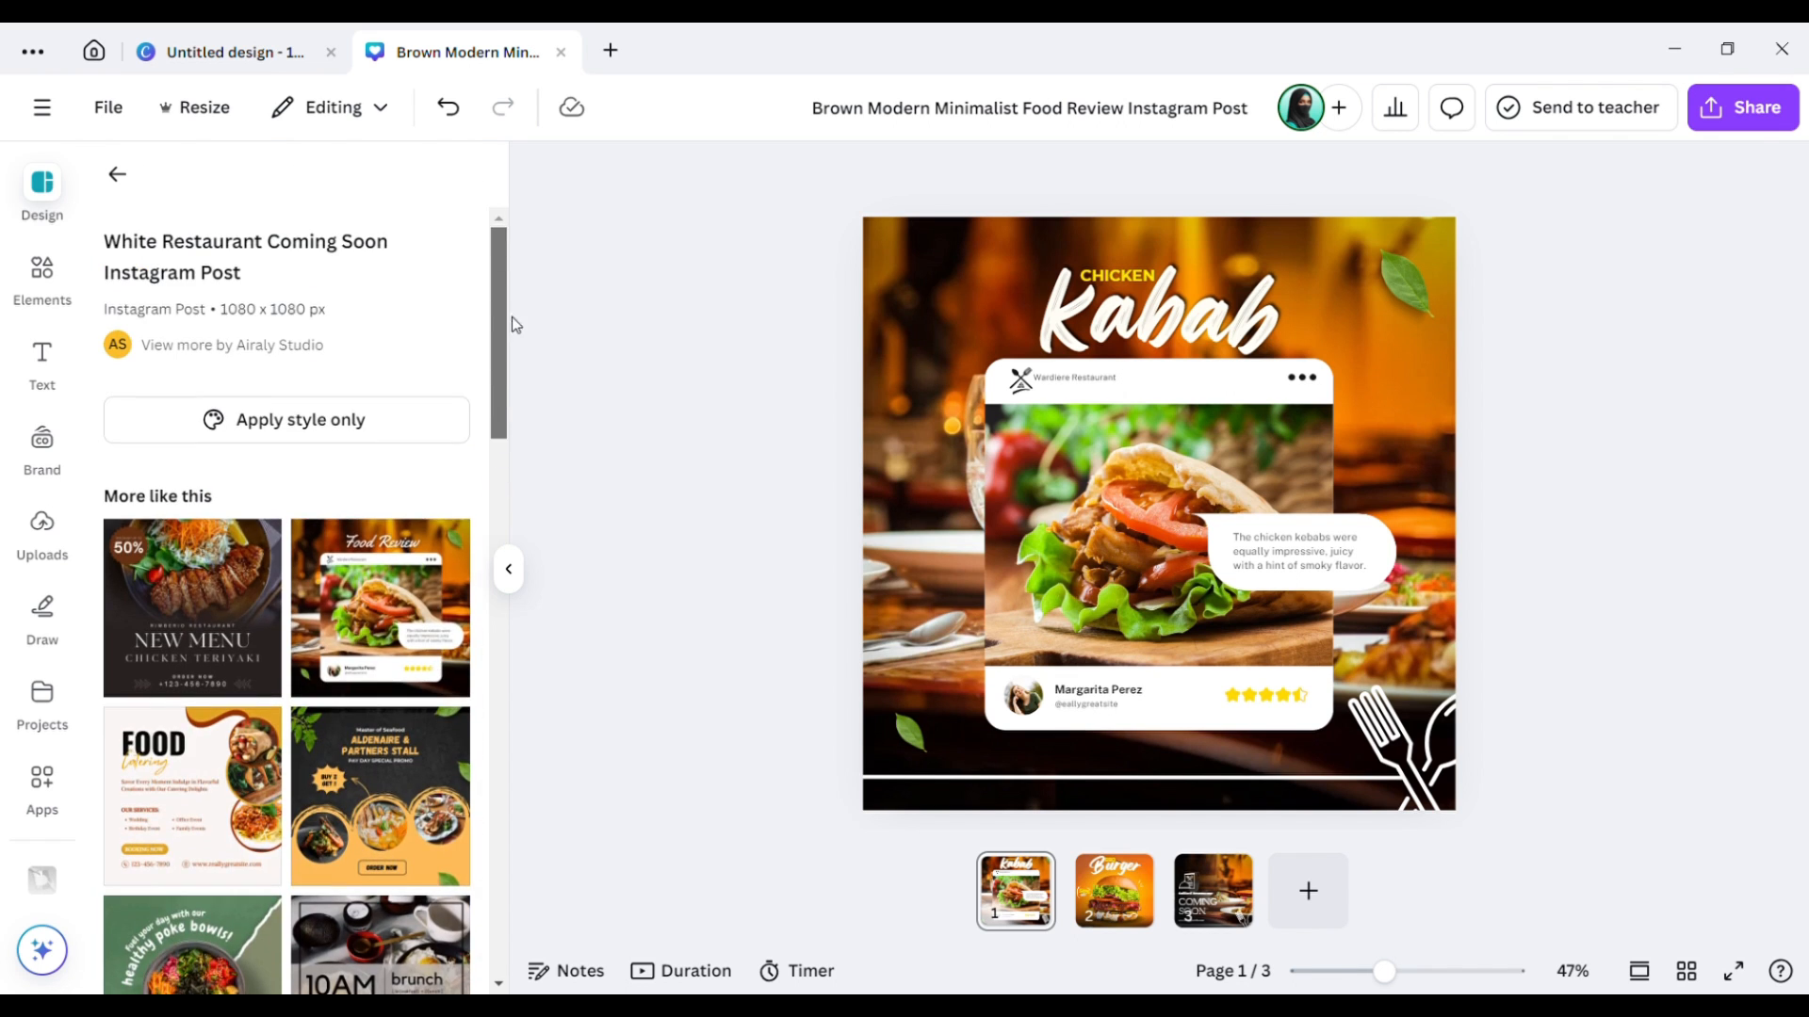
pyautogui.click(42, 273)
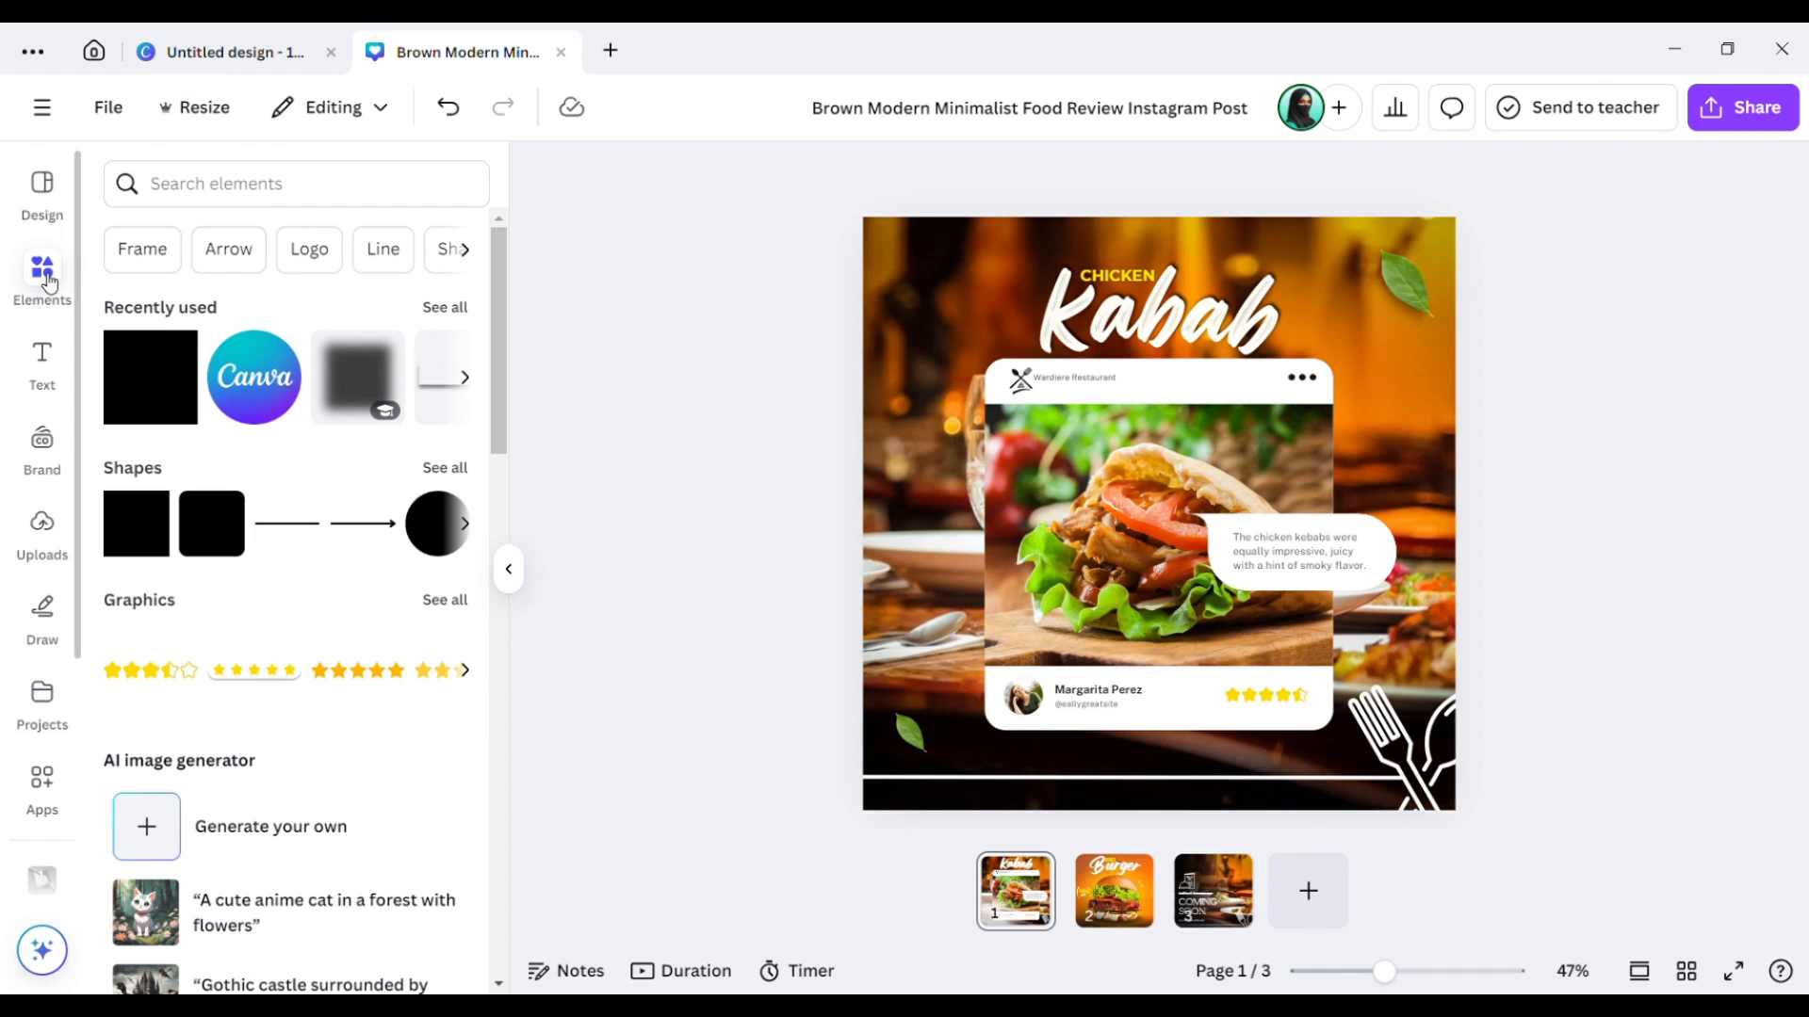
pyautogui.click(465, 378)
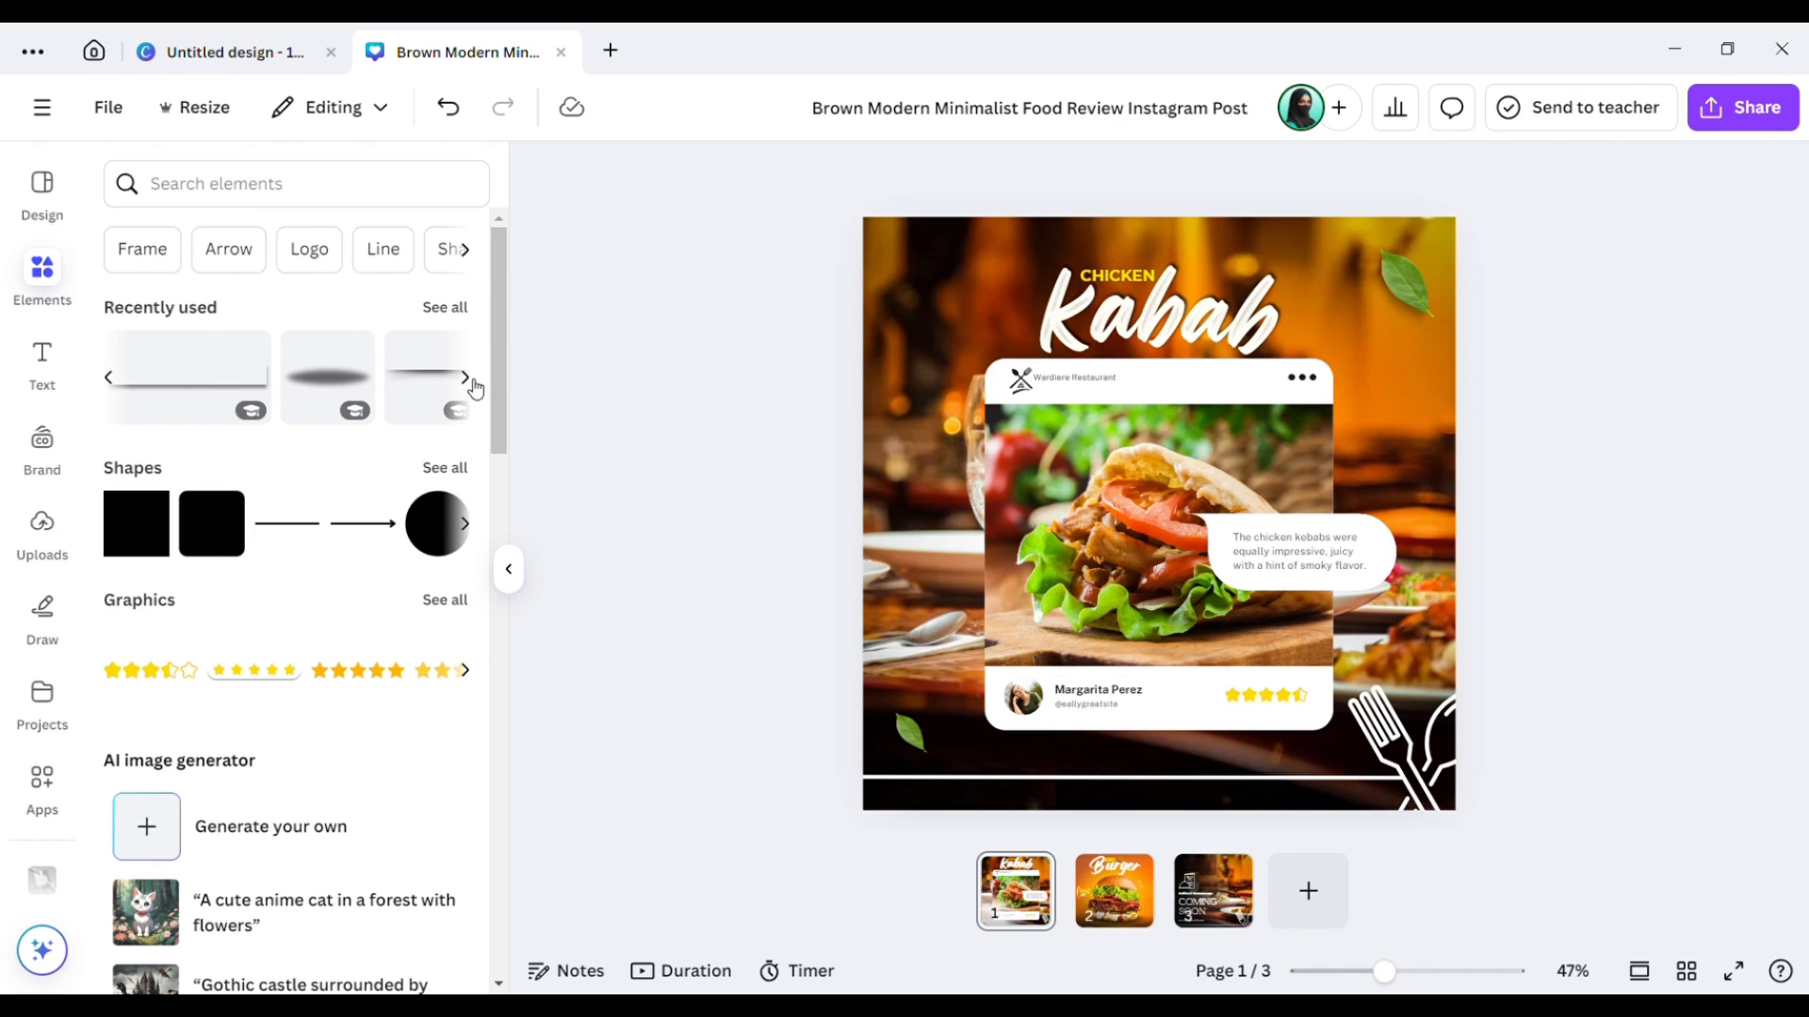
pyautogui.click(471, 381)
pyautogui.click(468, 379)
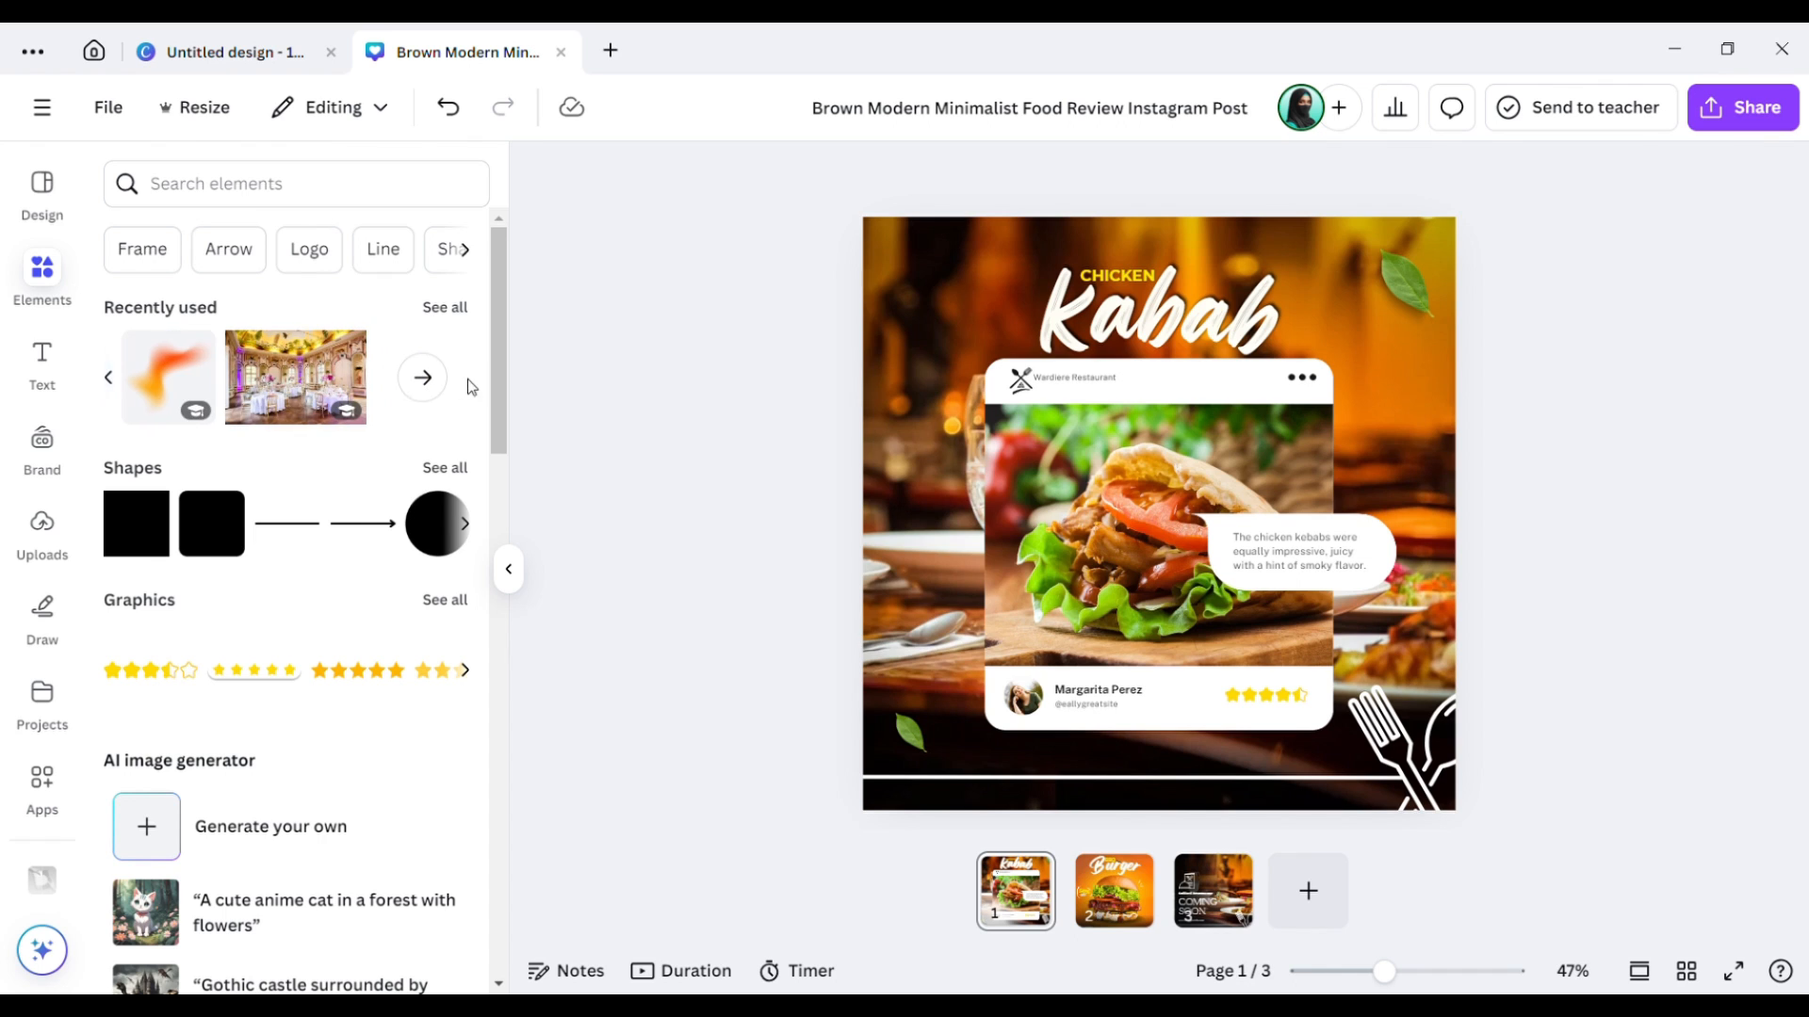
pyautogui.click(109, 379)
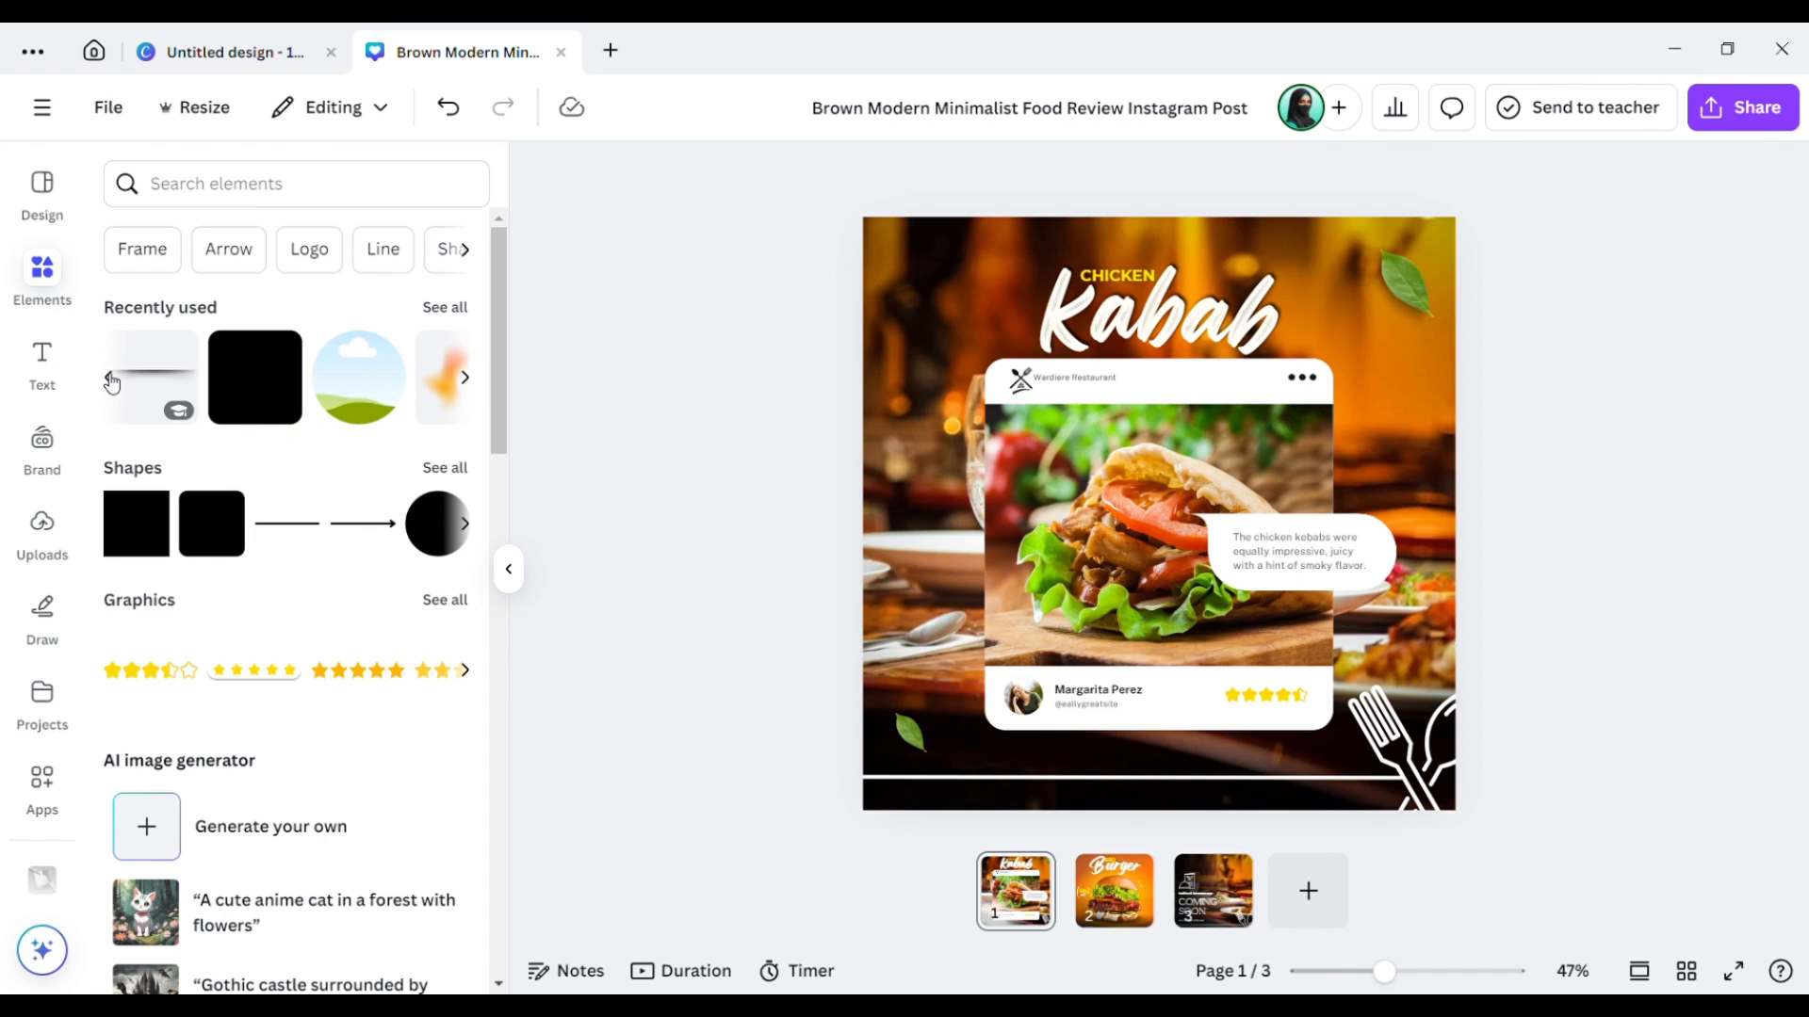
pyautogui.click(109, 379)
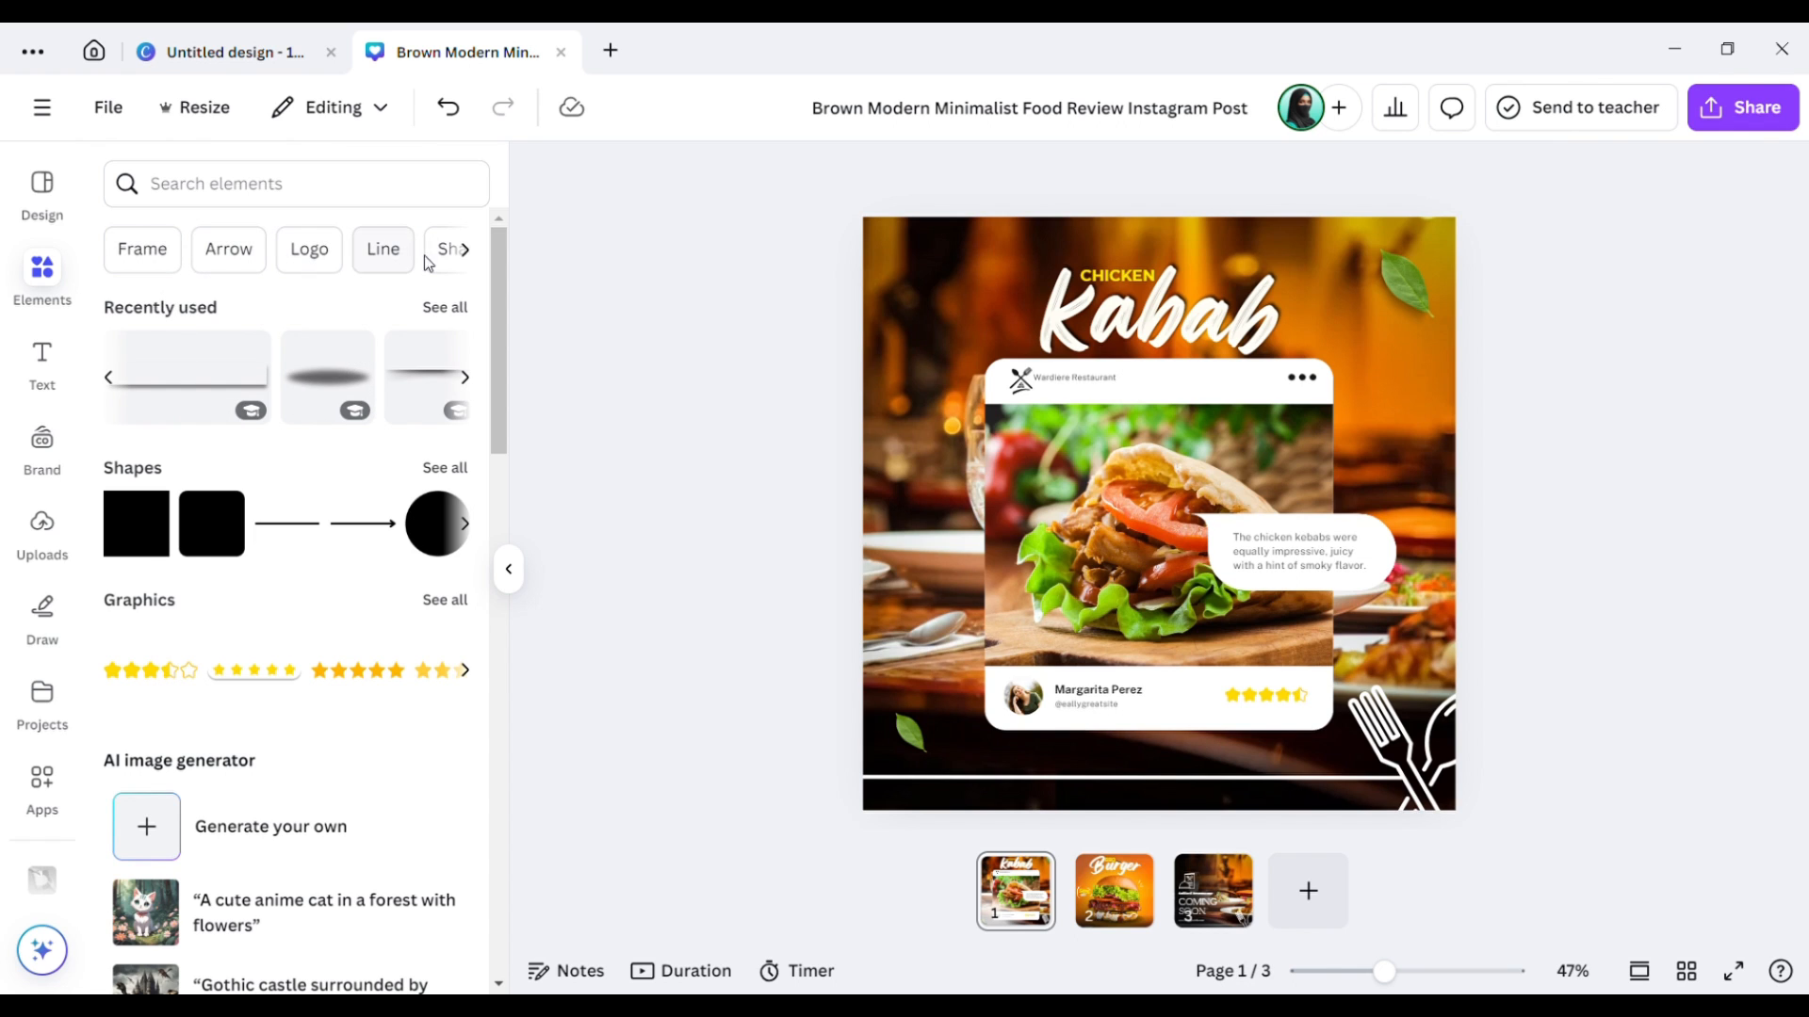
pyautogui.click(466, 250)
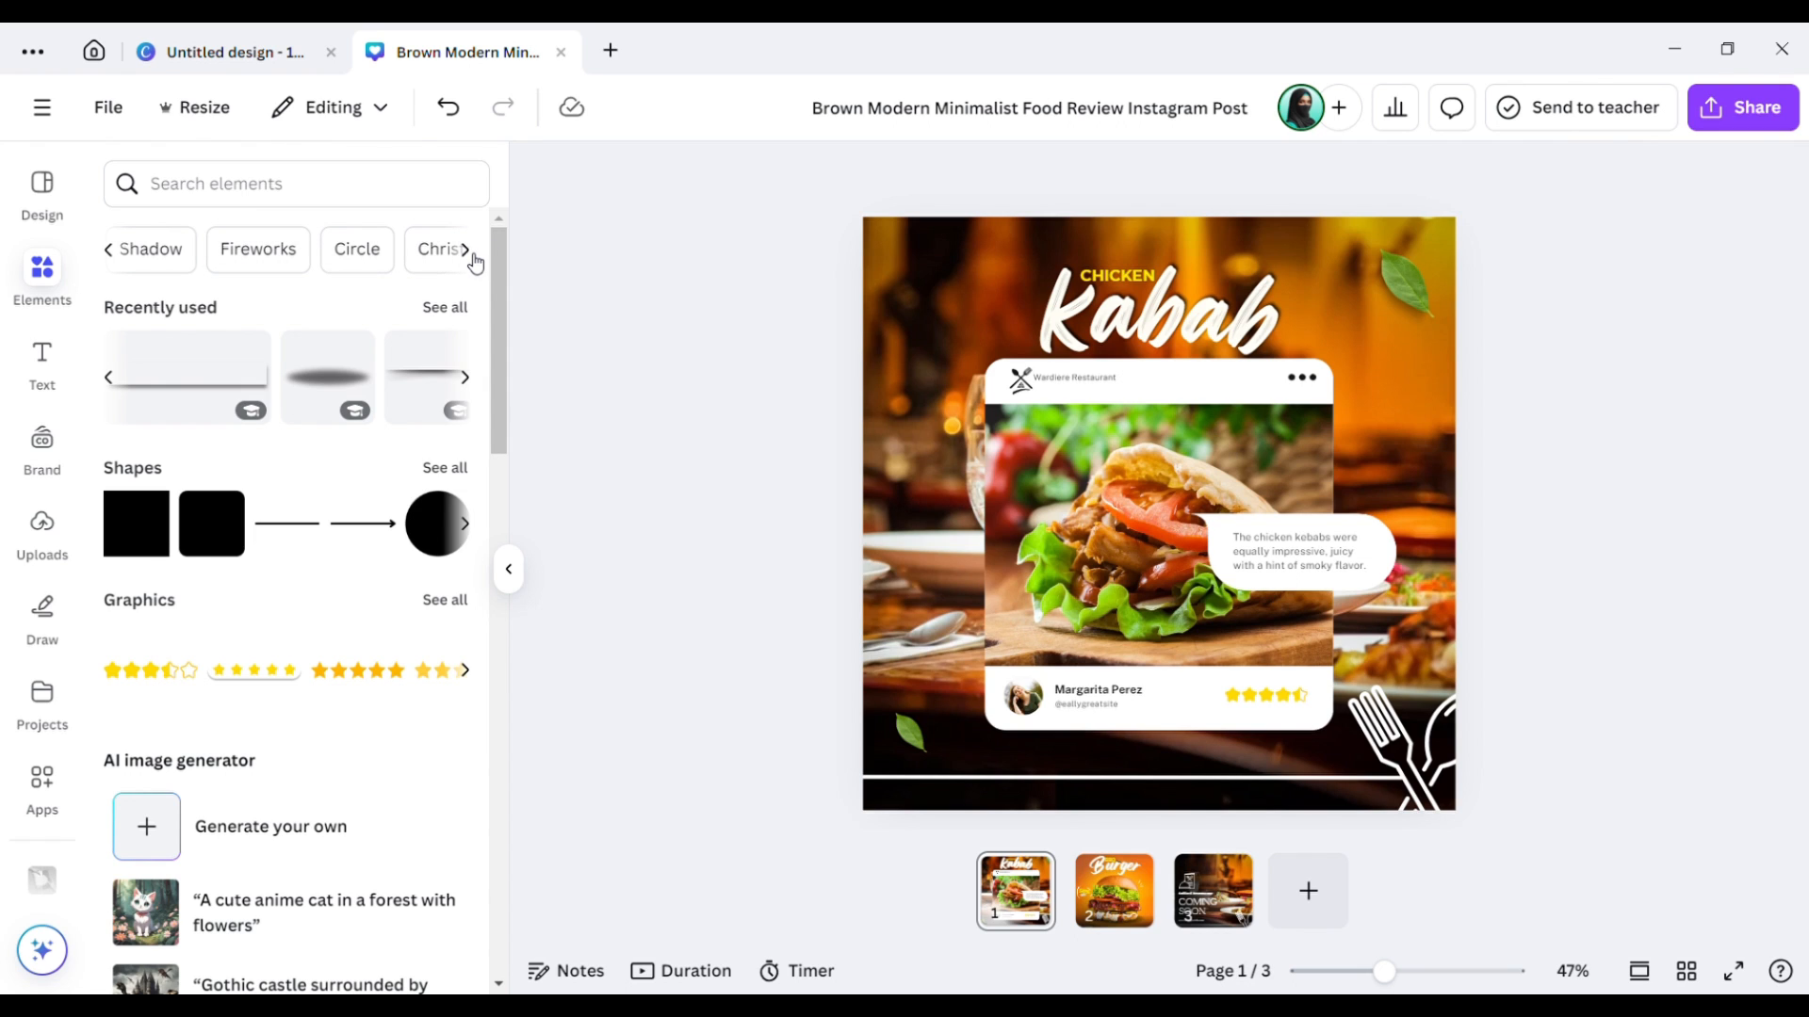
pyautogui.click(465, 250)
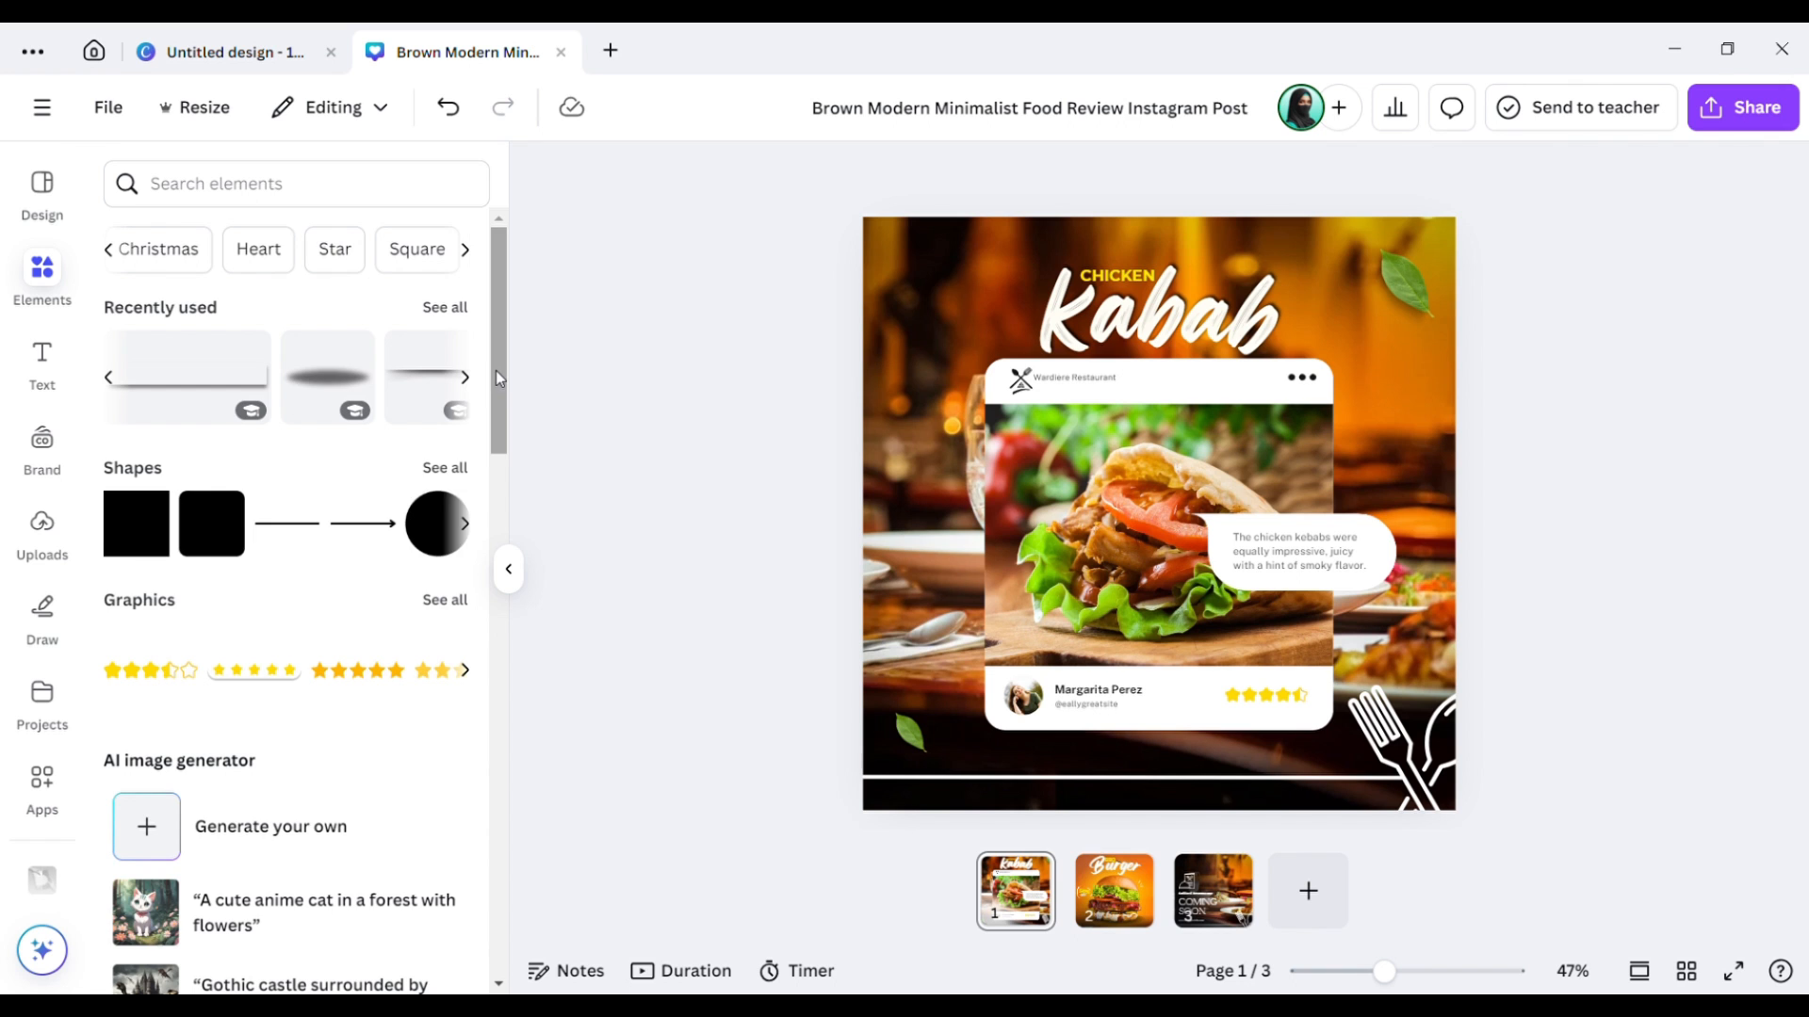
pyautogui.moveTo(495, 370); pyautogui.dragTo(505, 594)
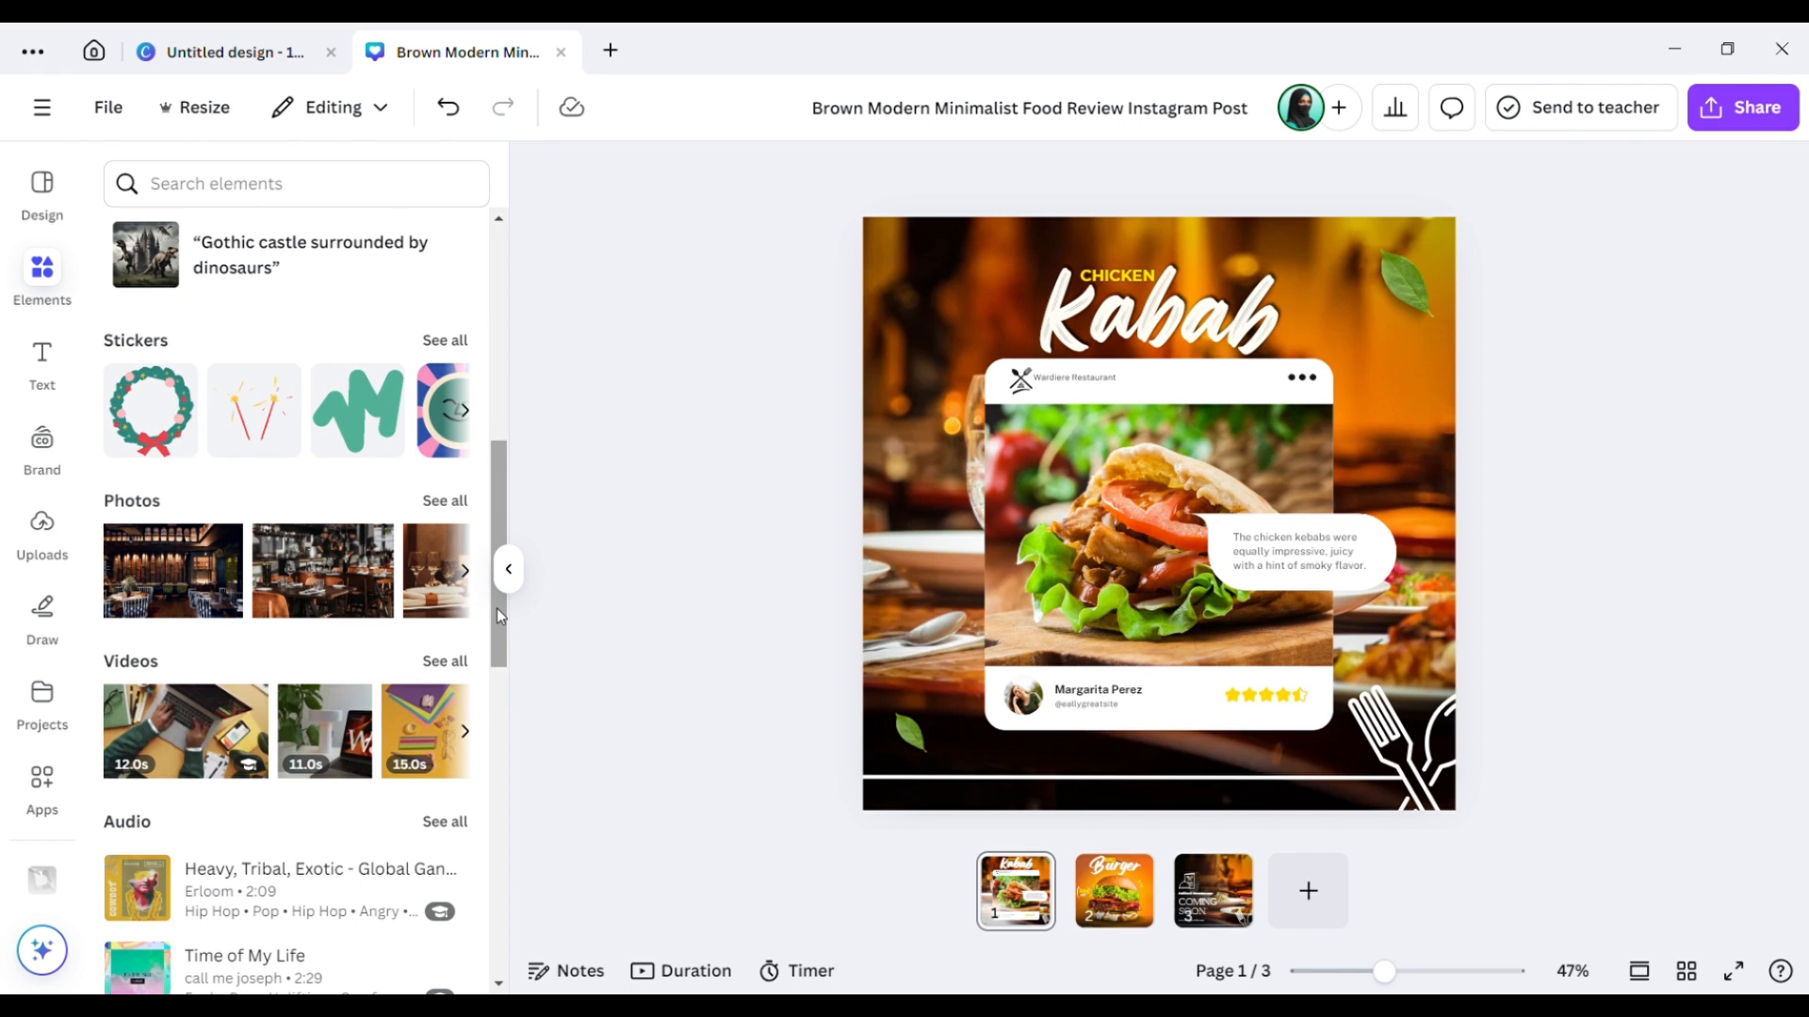
# Scroll the Elements panel down to the Frames row.
pyautogui.scroll(-4, 503, 714)
pyautogui.scroll(-2, 505, 726)
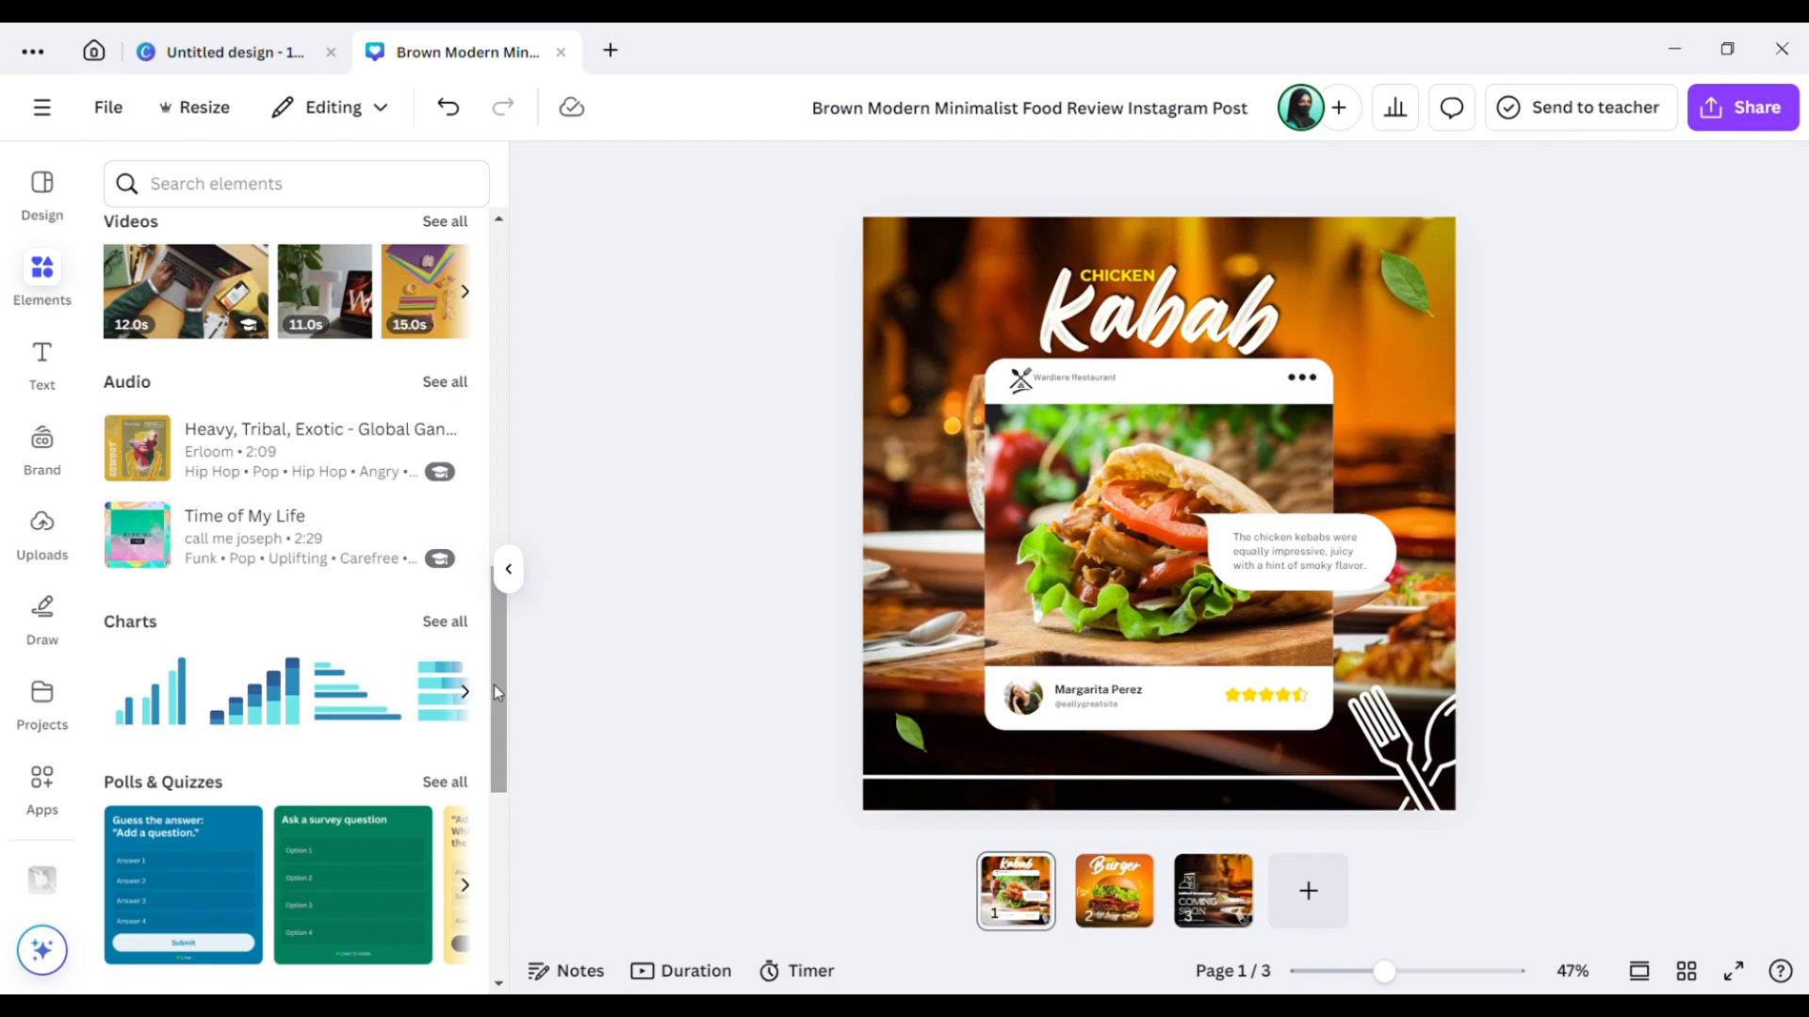
pyautogui.moveTo(497, 693); pyautogui.dragTo(518, 841)
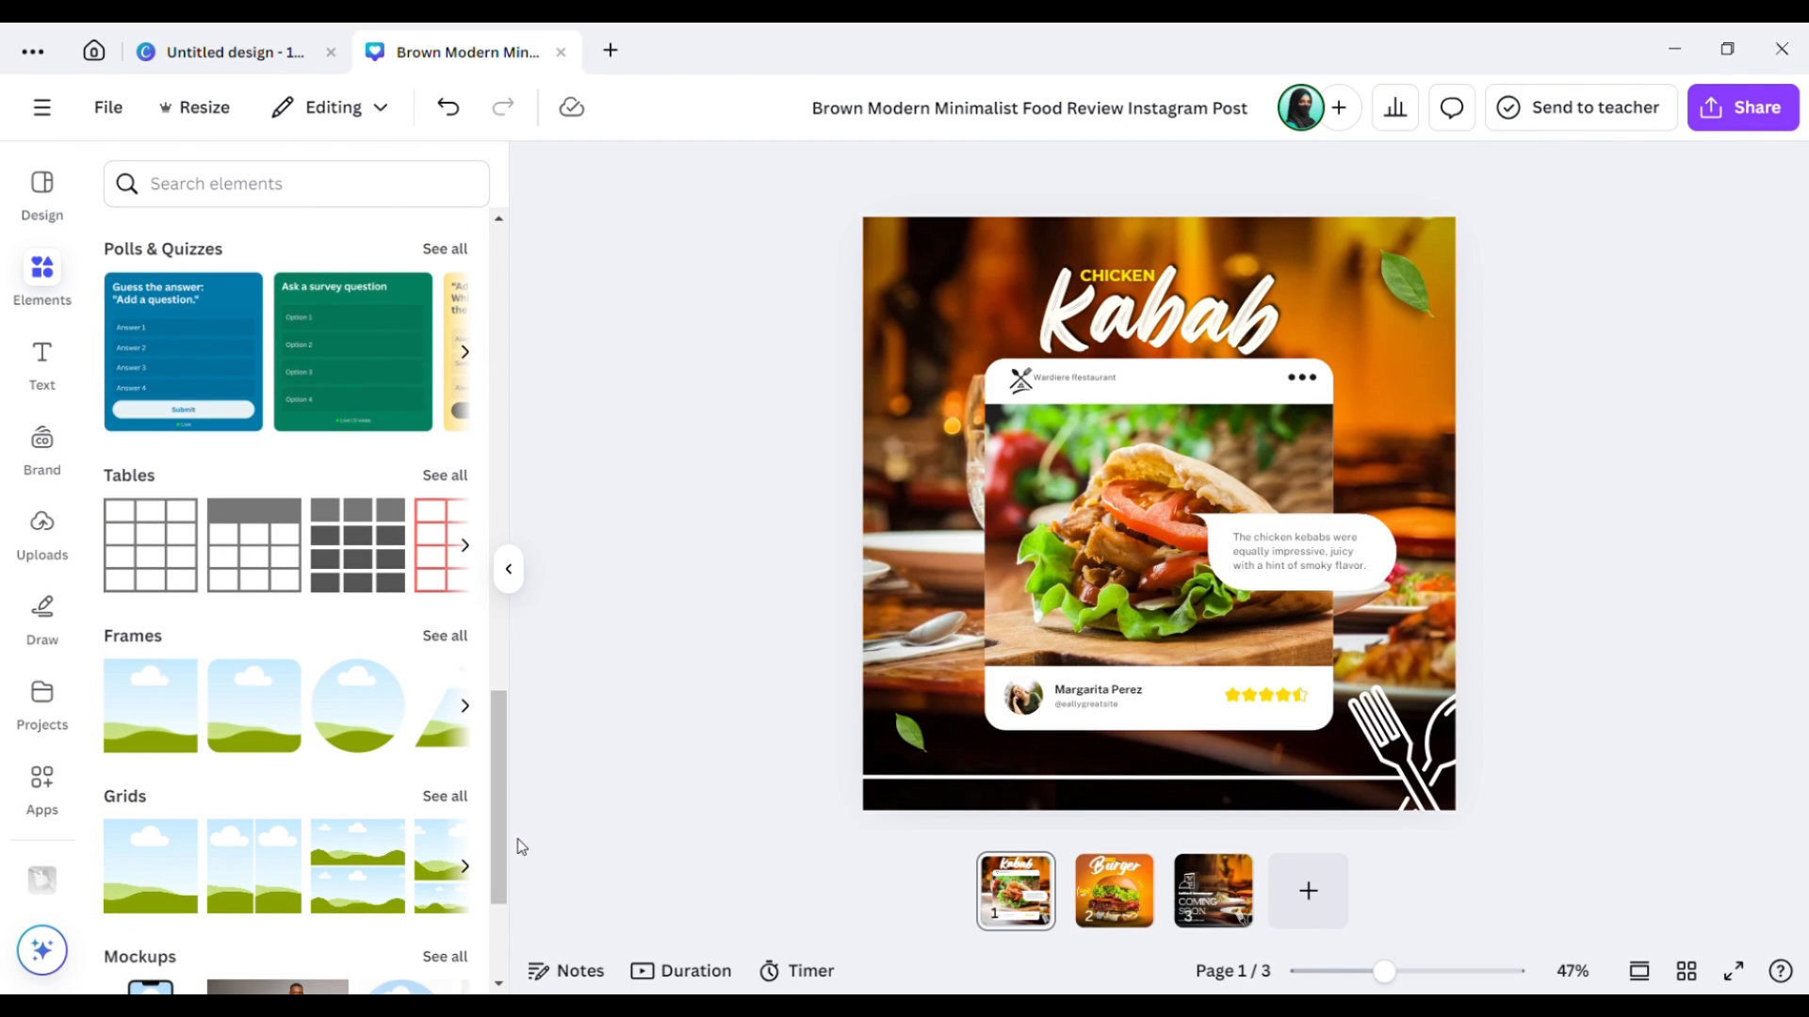
pyautogui.moveTo(499, 799); pyautogui.dragTo(494, 884)
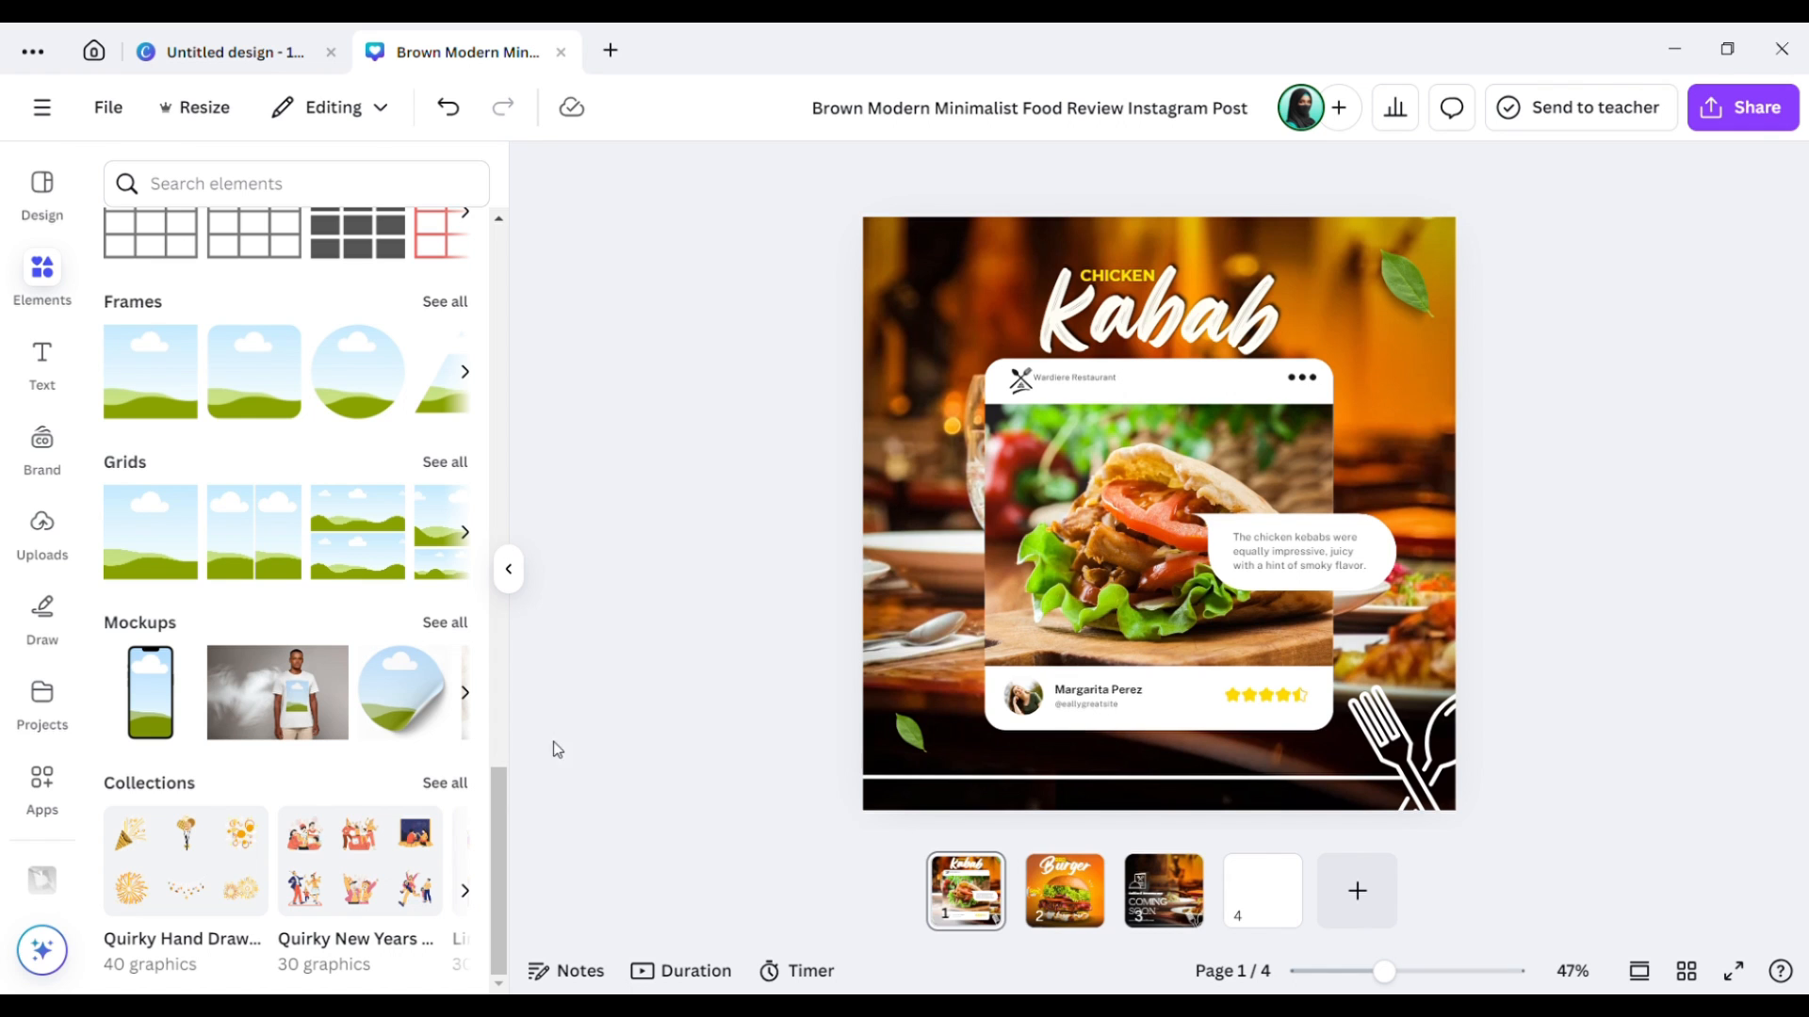
pyautogui.moveTo(499, 833); pyautogui.dragTo(501, 789)
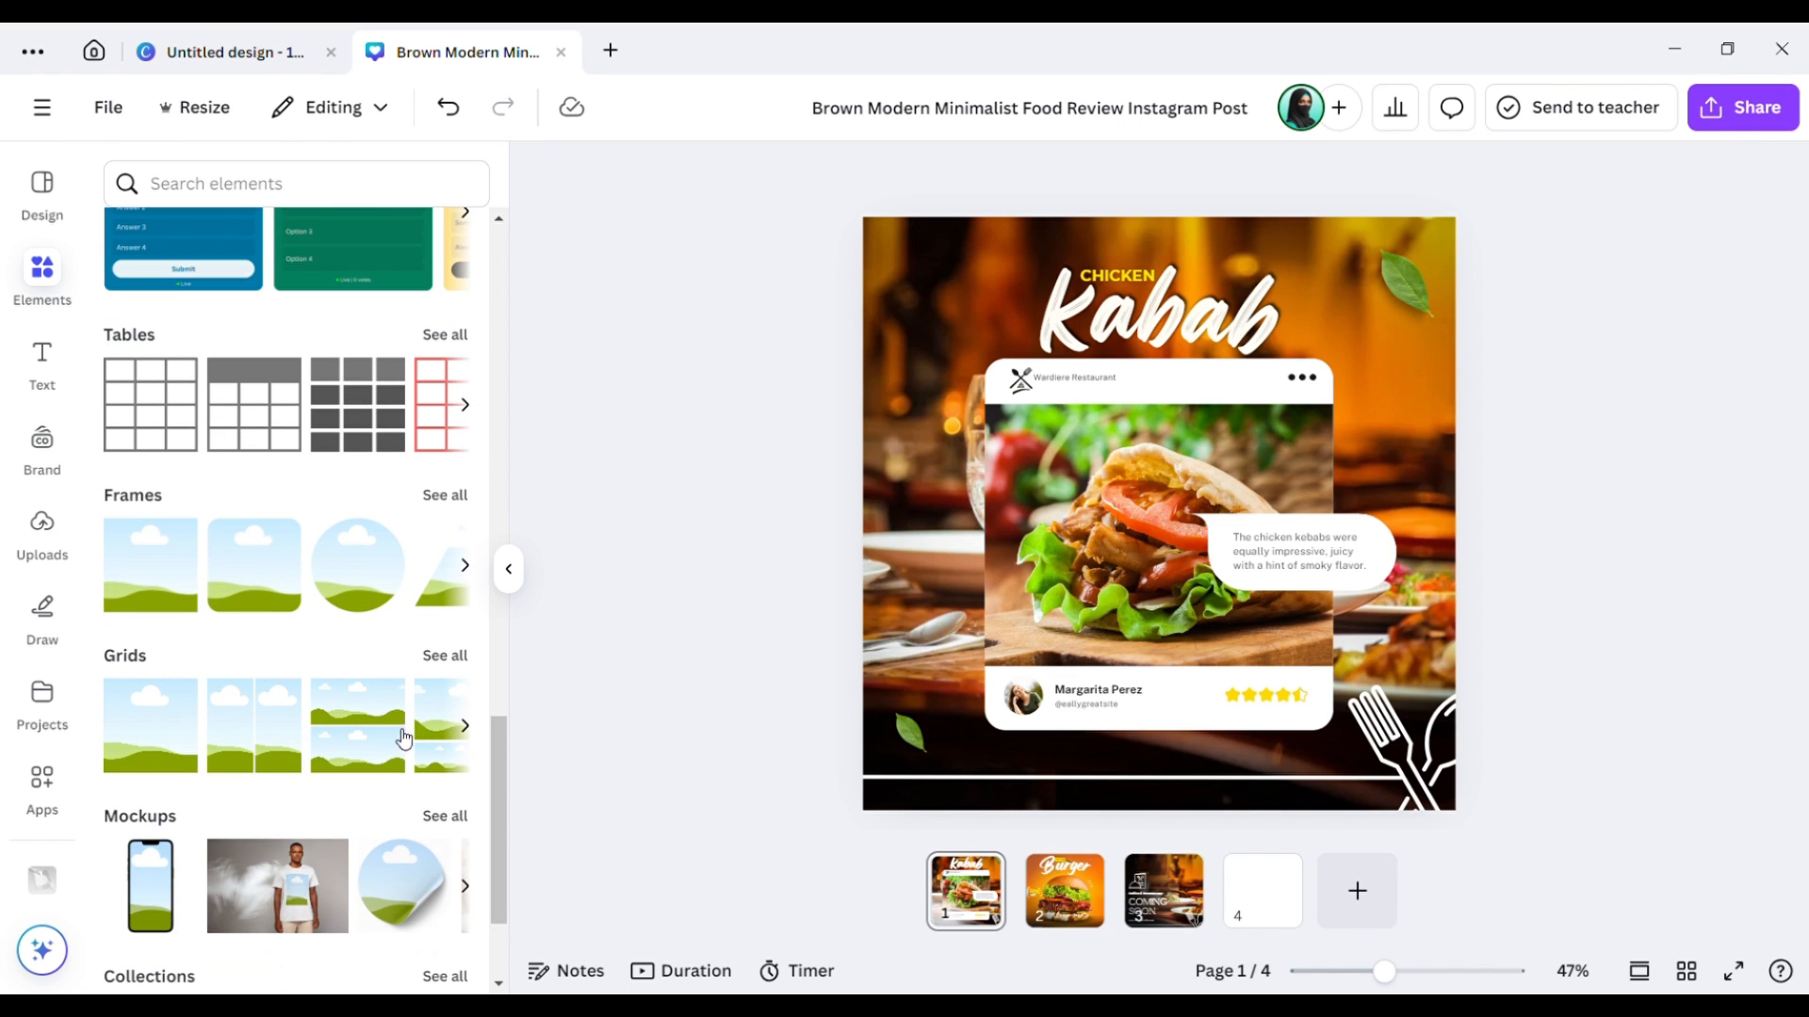
# Page through the frame shapes and back, then display the blank page 4.
pyautogui.click(467, 567)
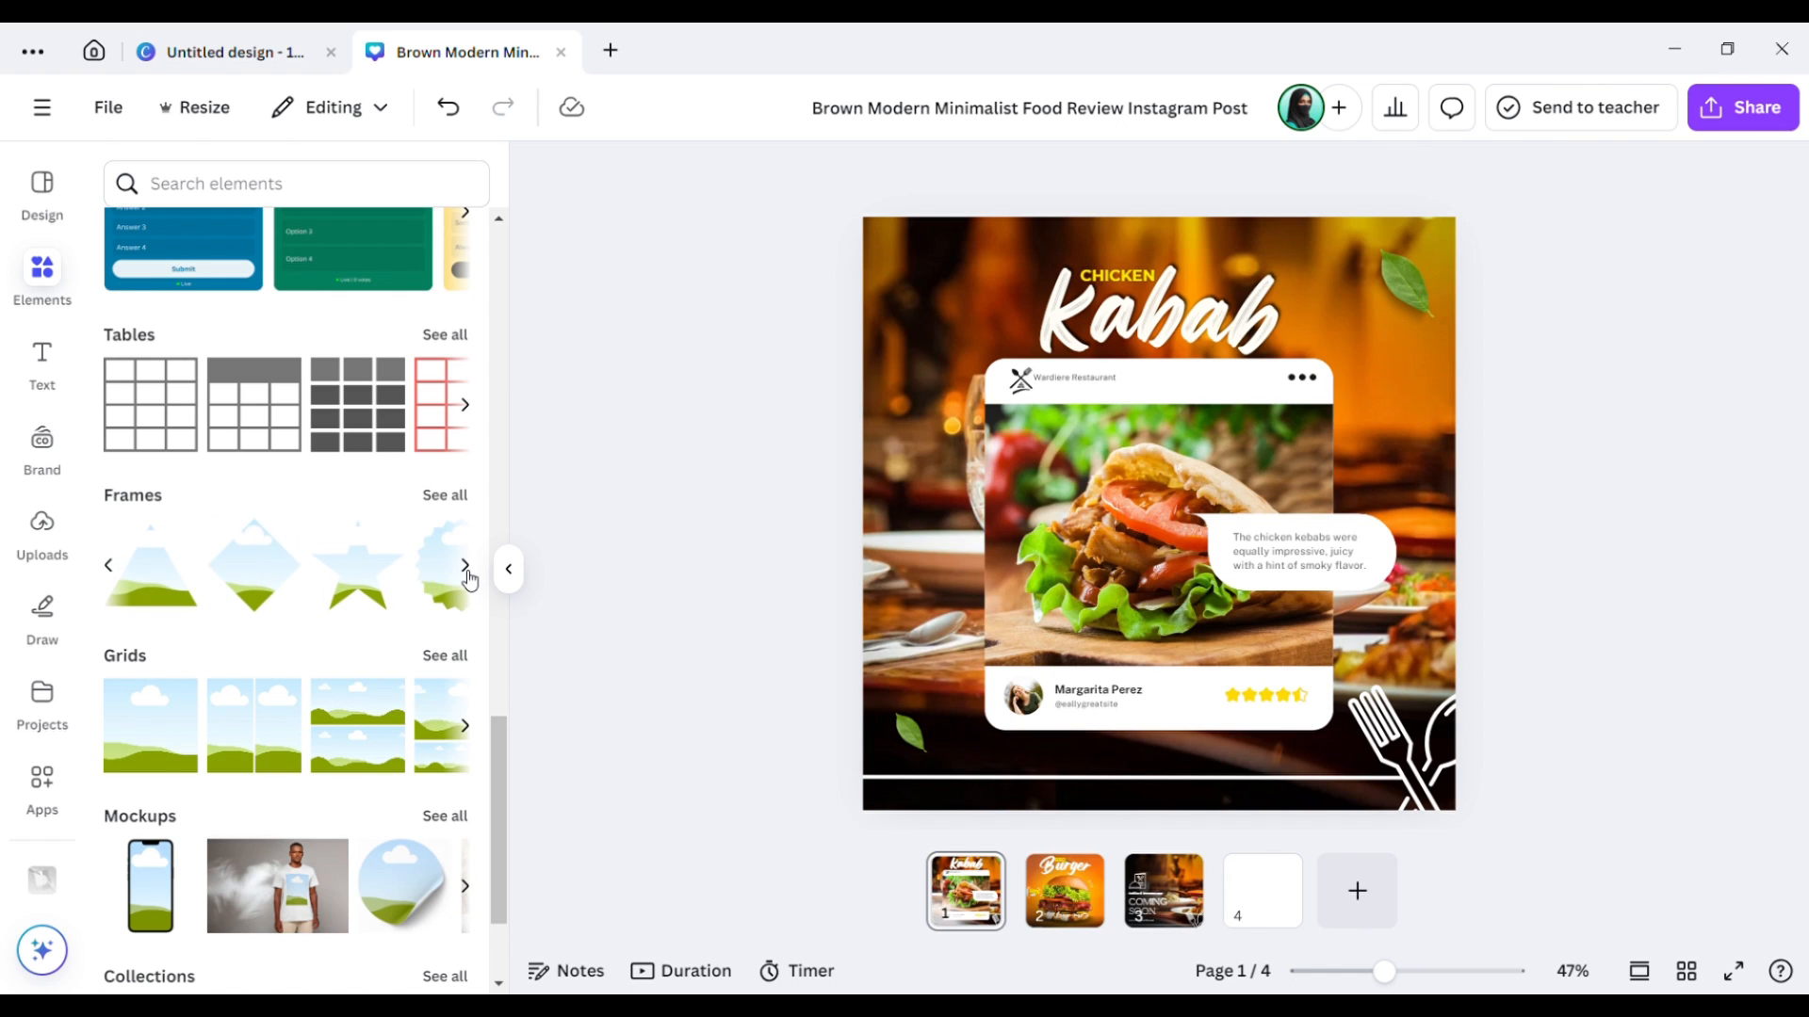
pyautogui.click(468, 574)
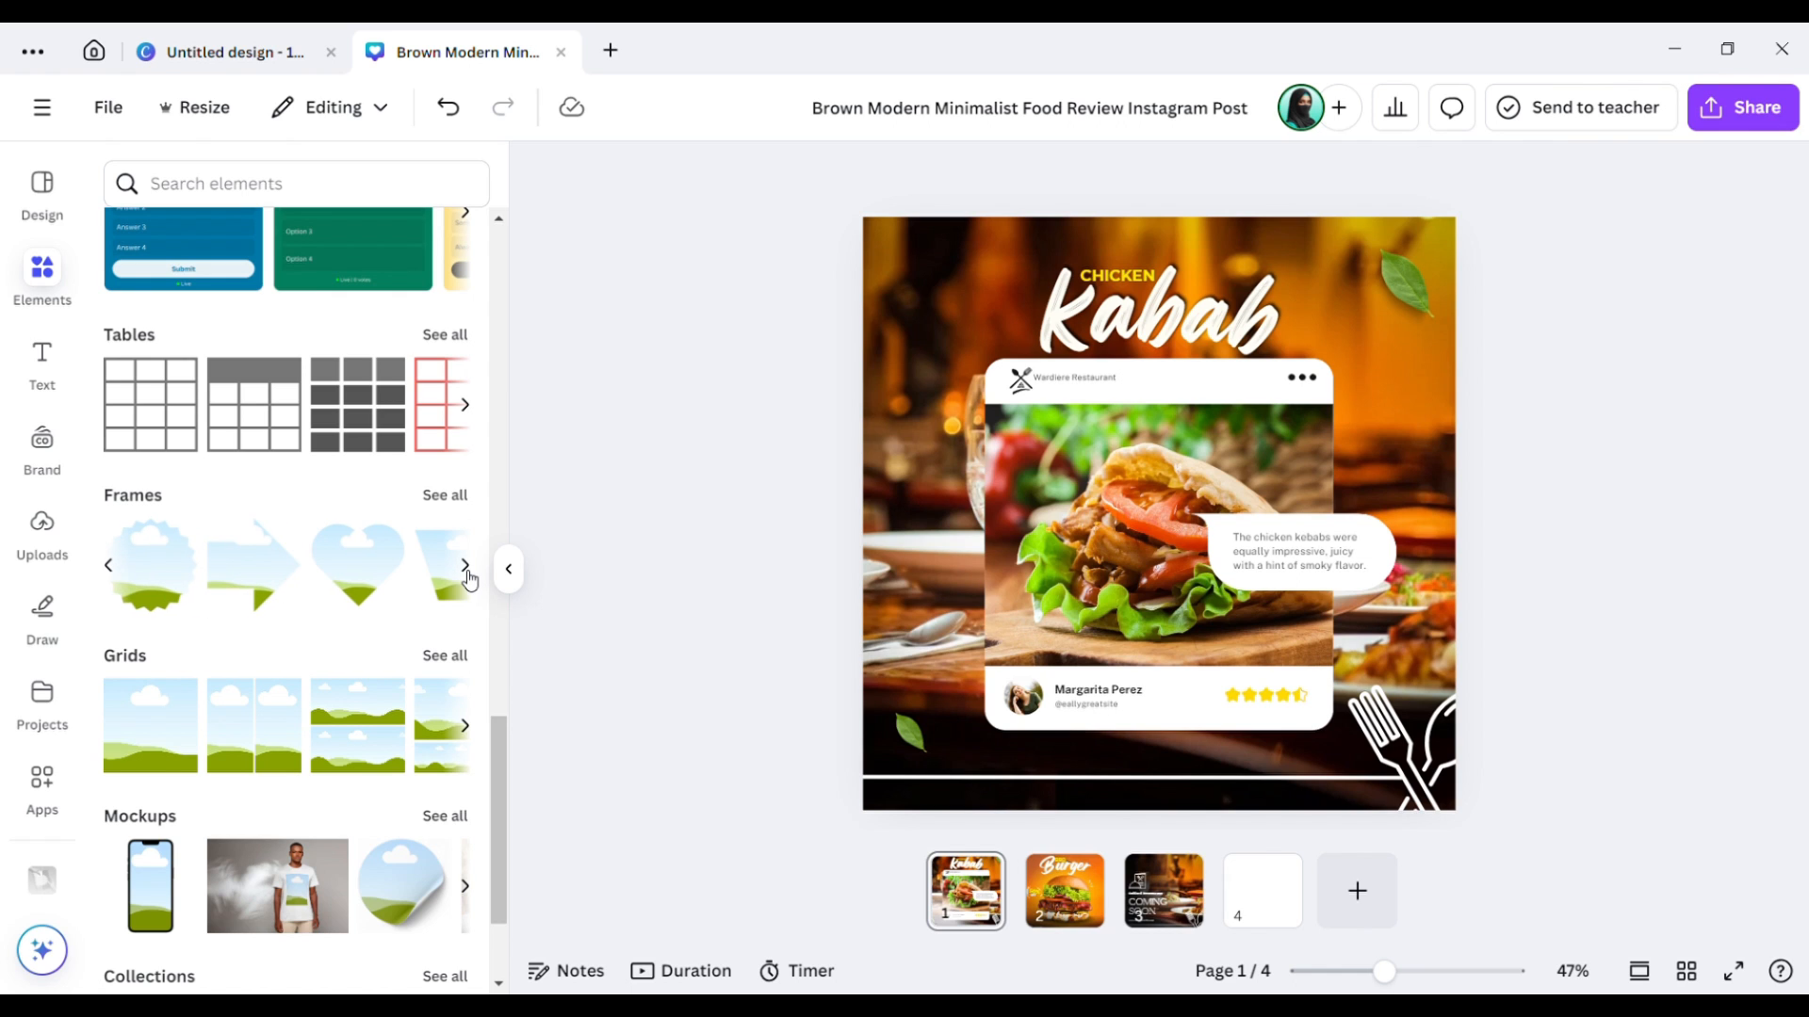
pyautogui.click(466, 568)
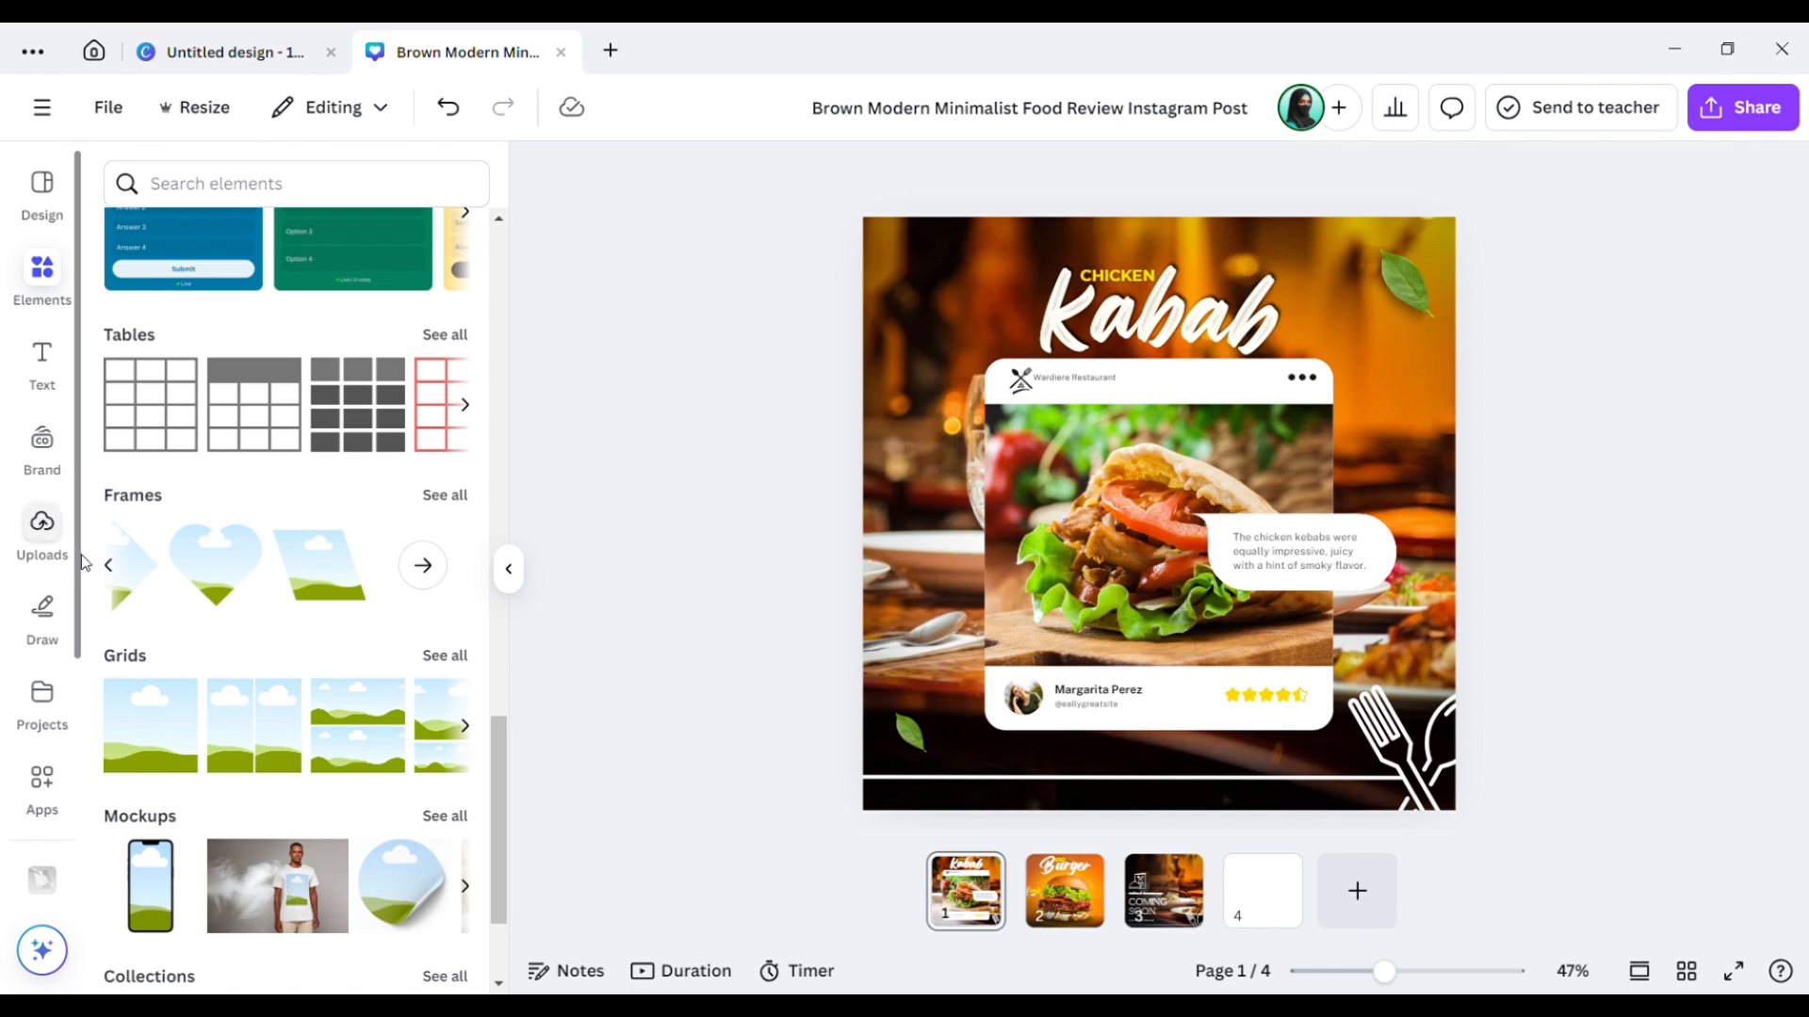
pyautogui.click(115, 570)
pyautogui.click(114, 569)
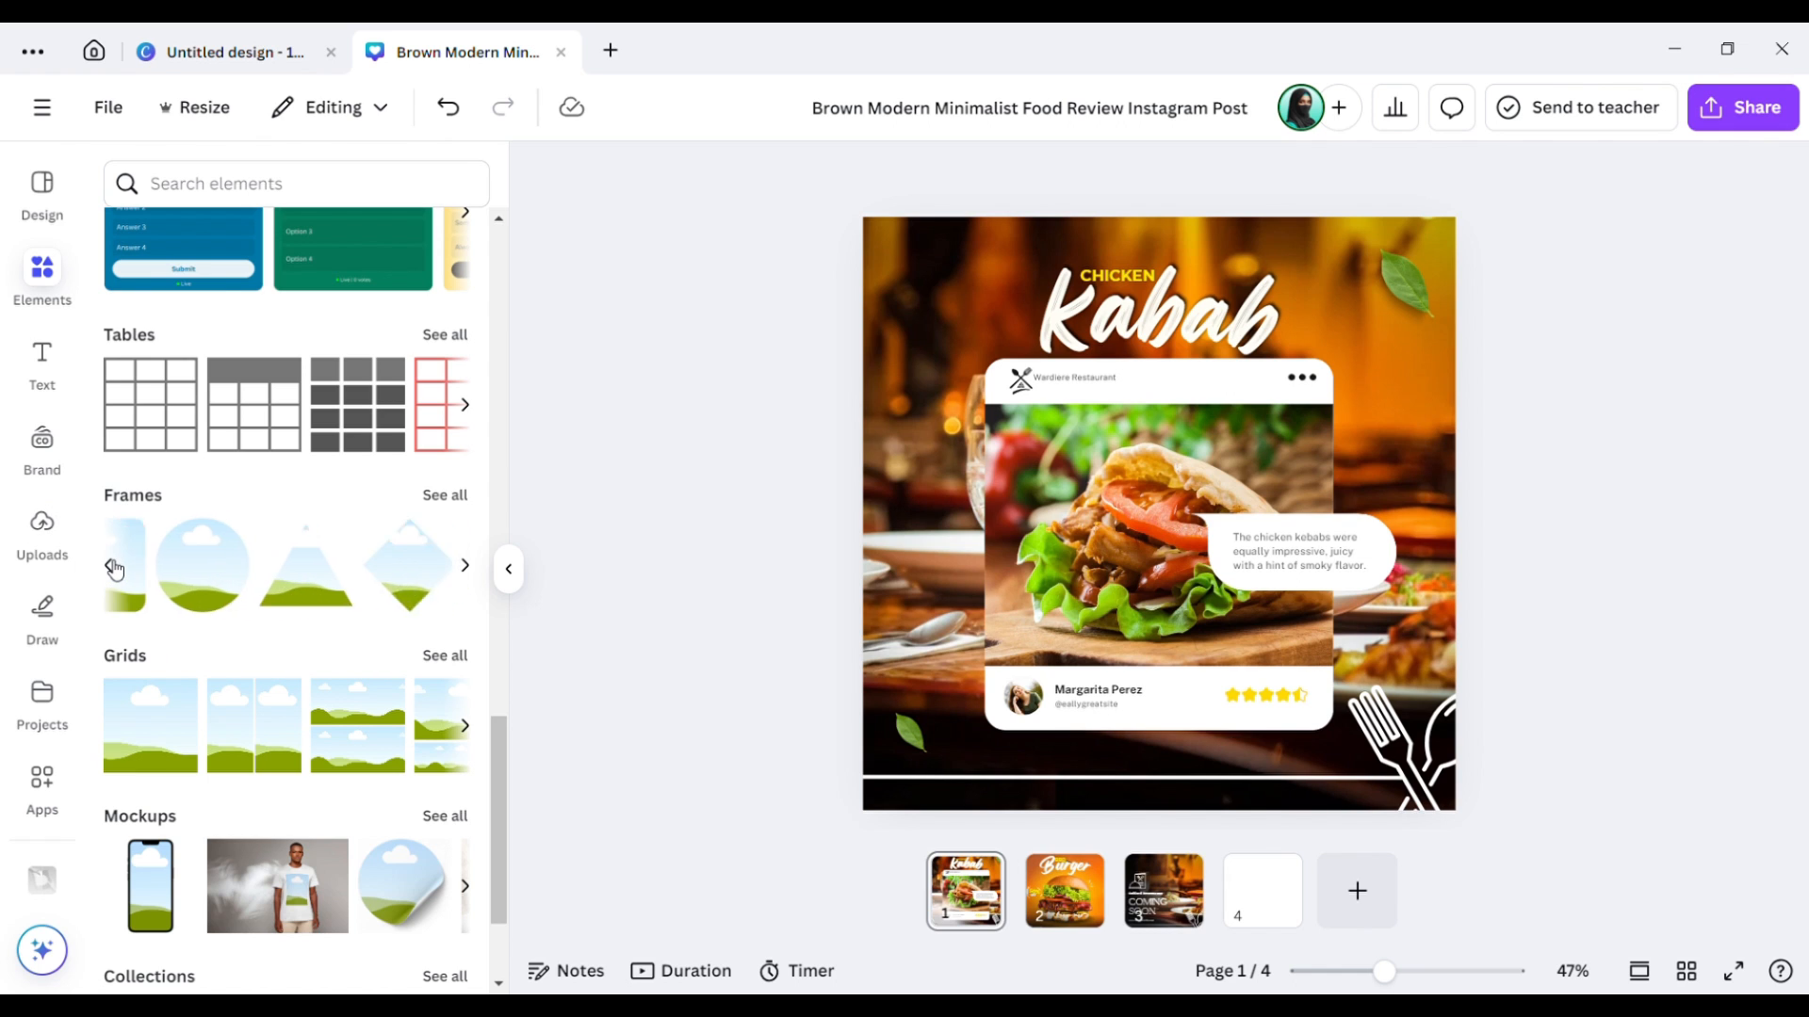
pyautogui.click(114, 569)
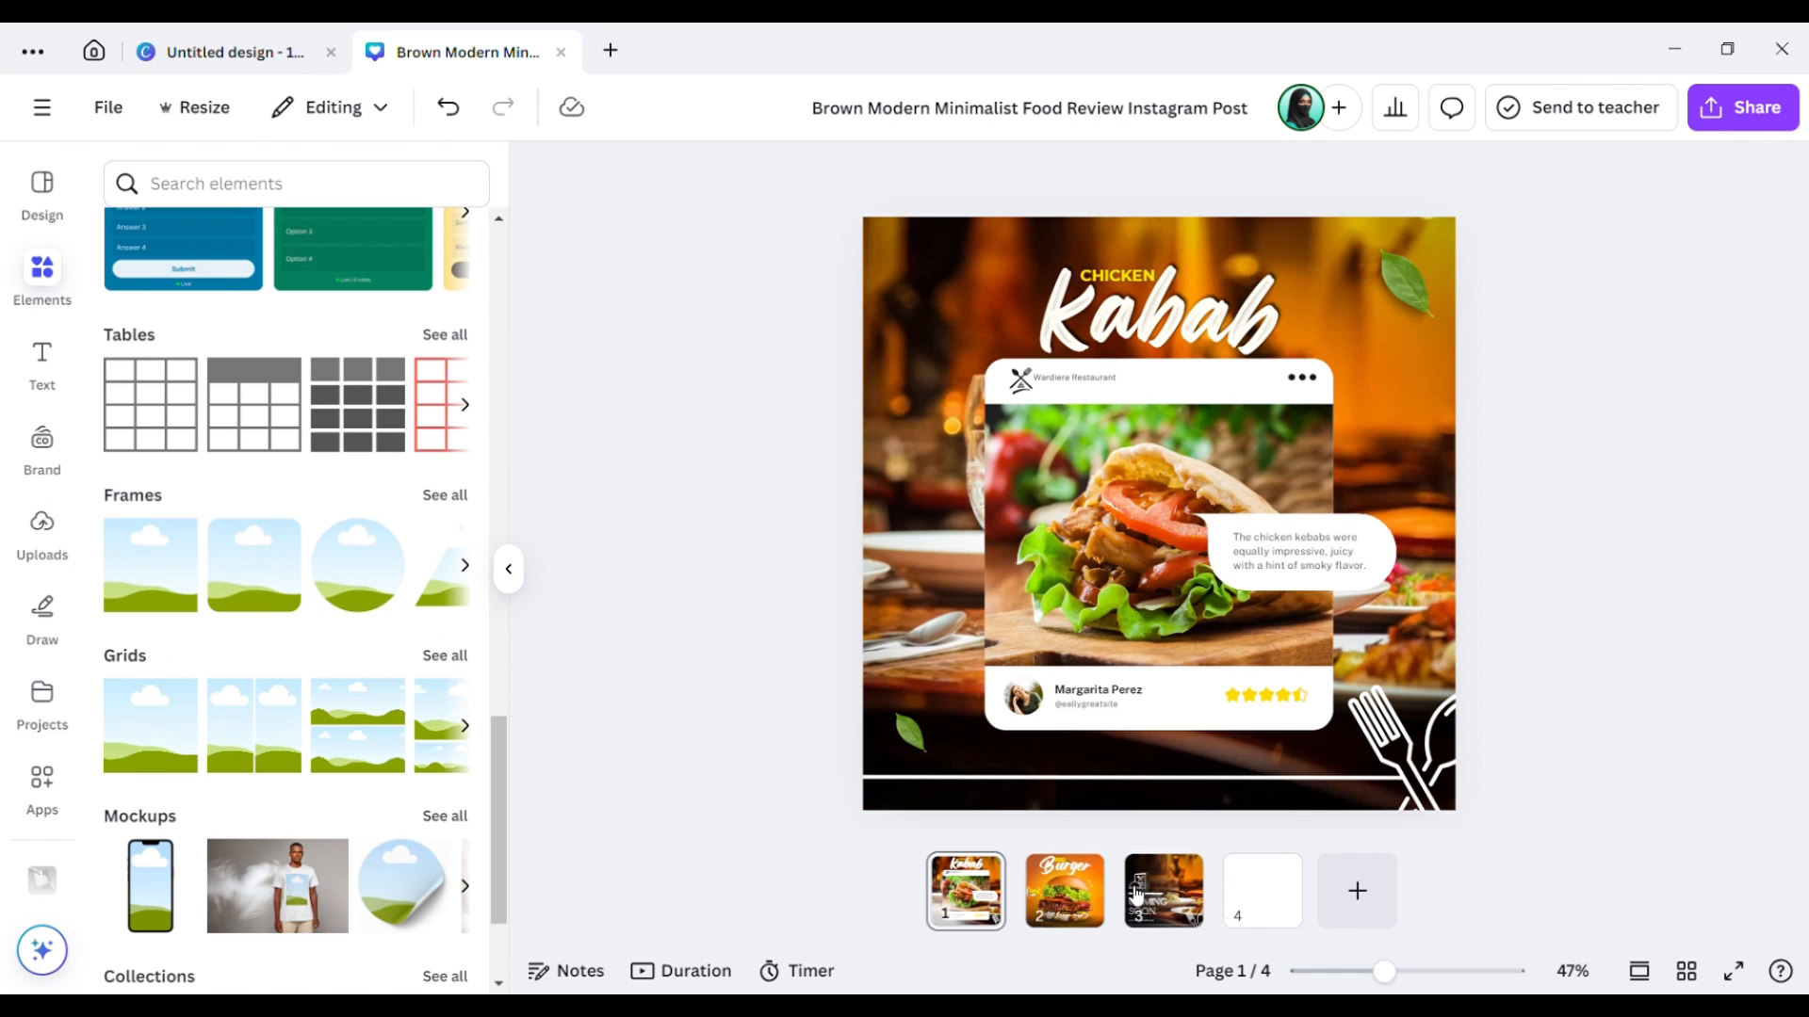
pyautogui.click(1262, 906)
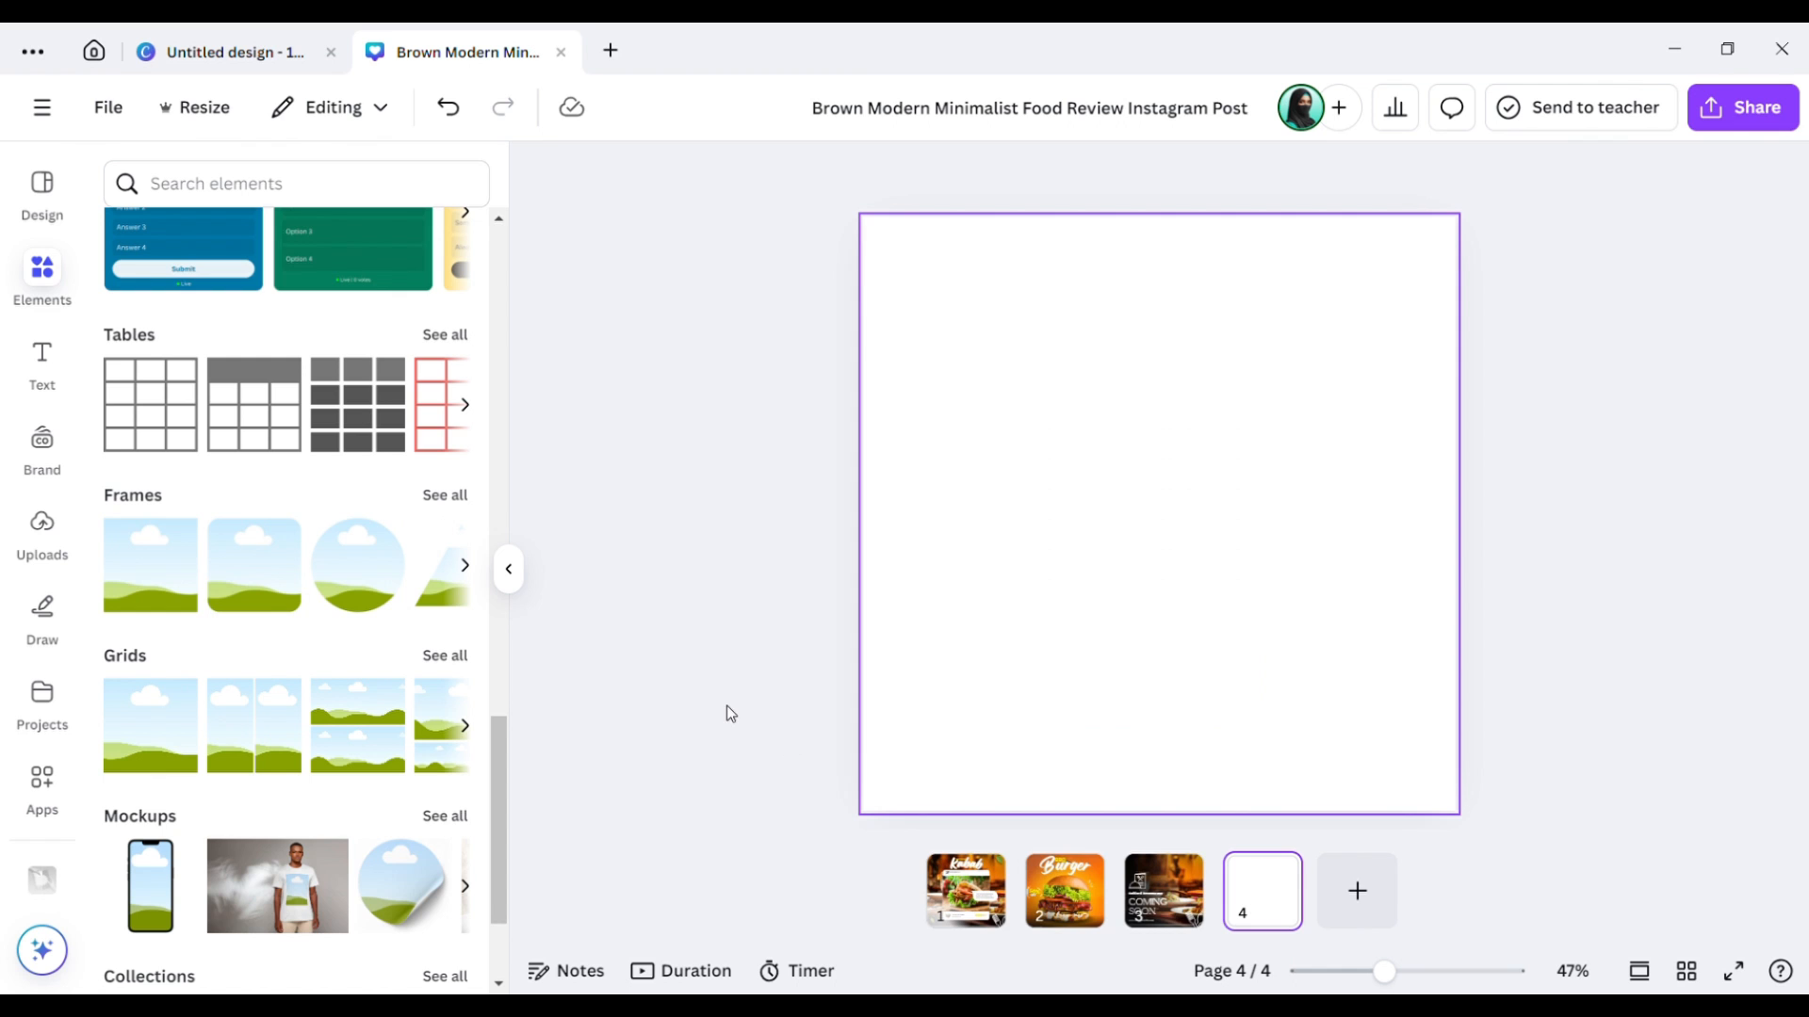
# Place a circle frame on page 4 and search the elements for 'girl image'.
pyautogui.click(380, 587)
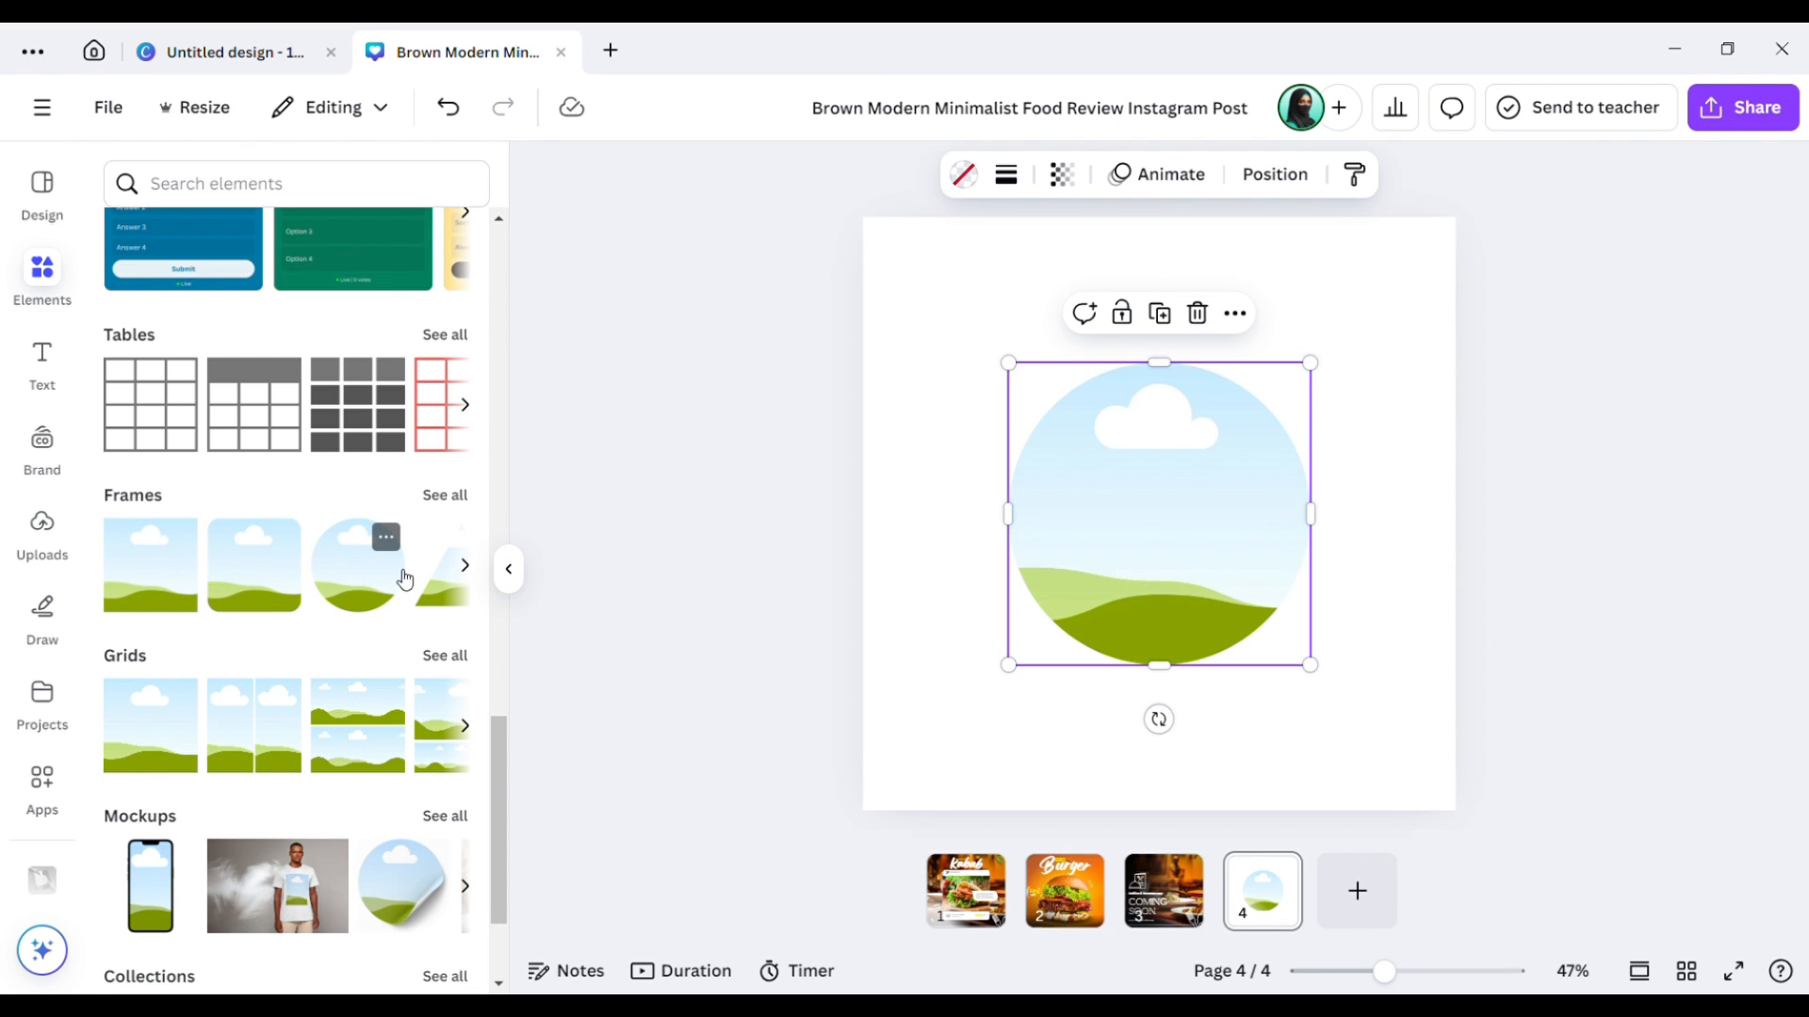
pyautogui.click(788, 550)
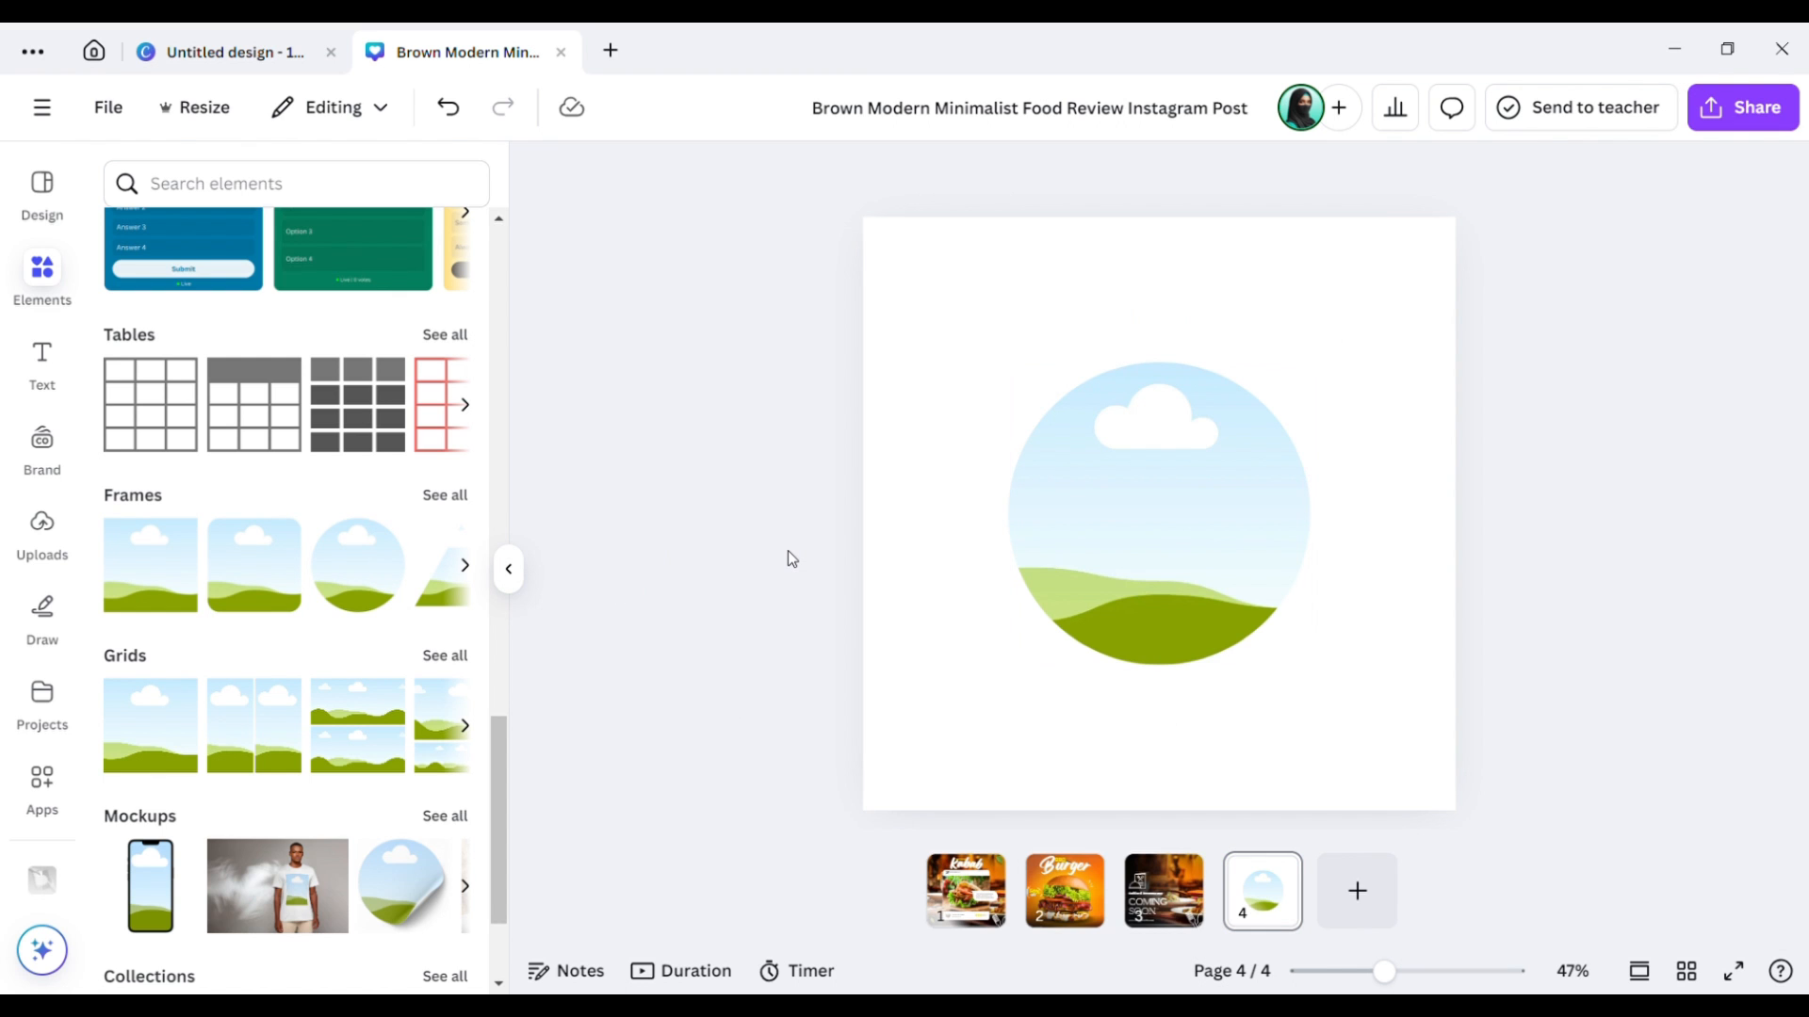
pyautogui.click(368, 197)
pyautogui.write('g')
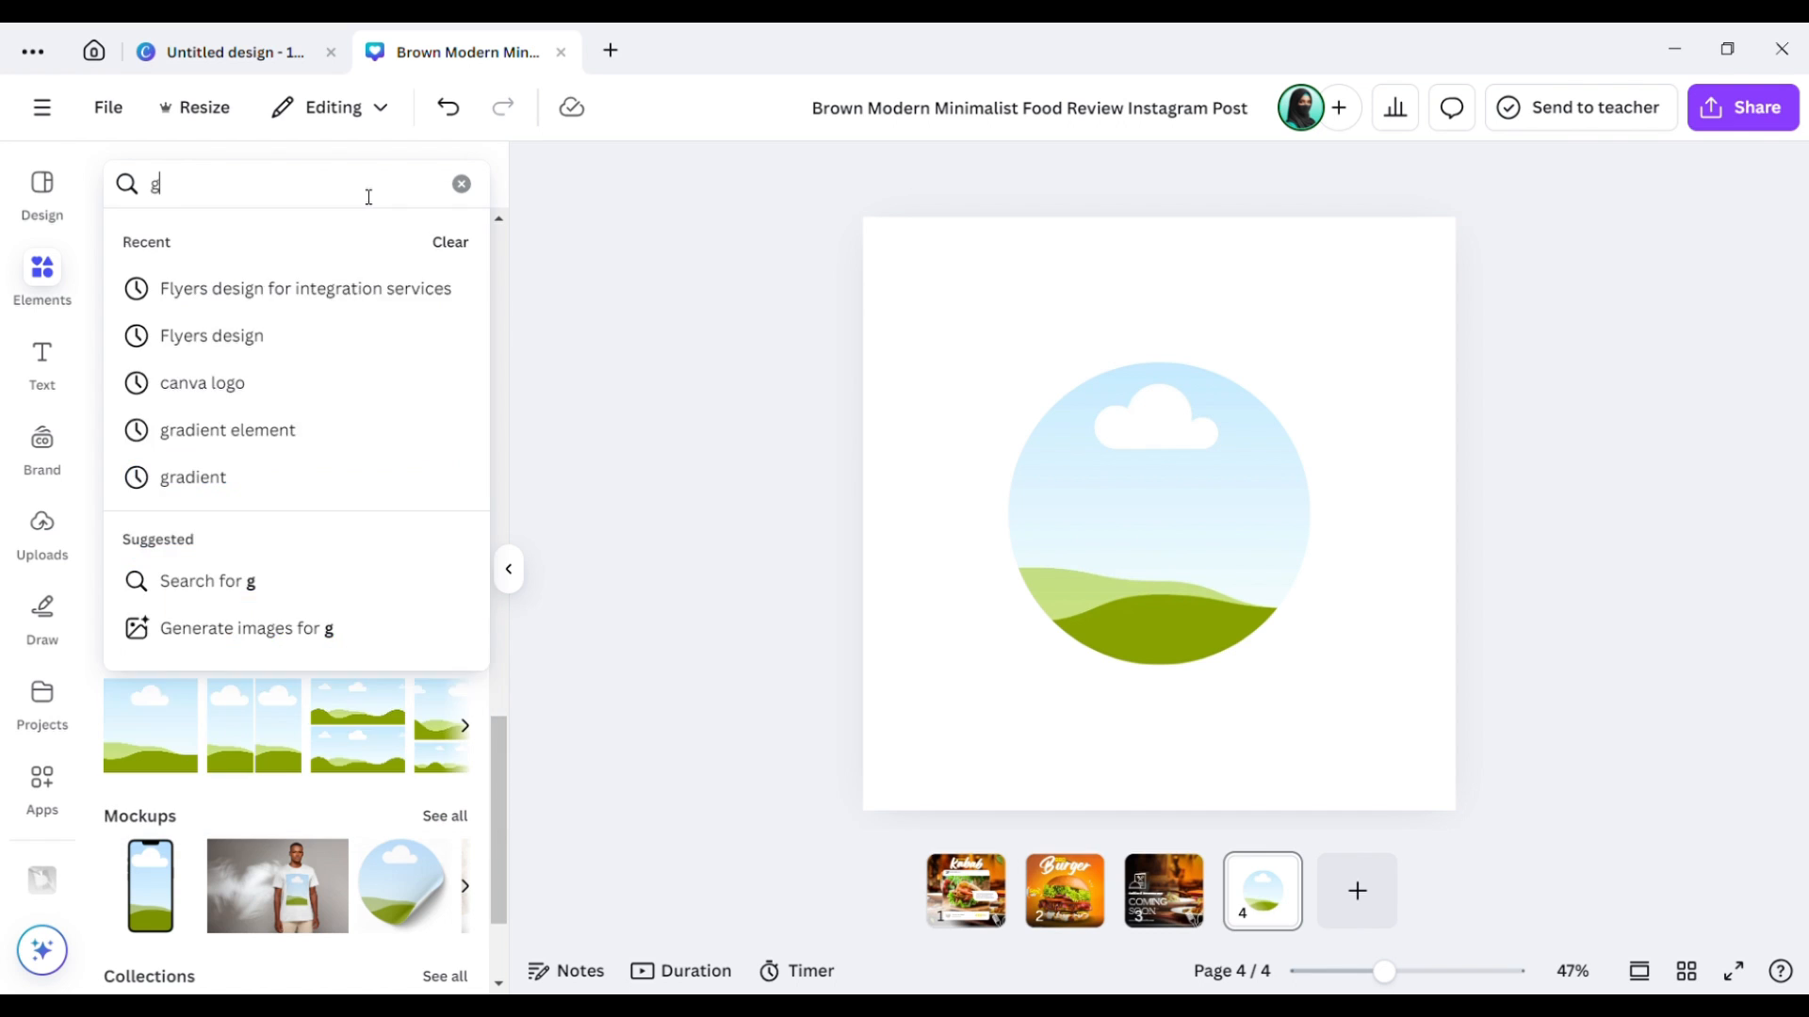
pyautogui.write('irek')
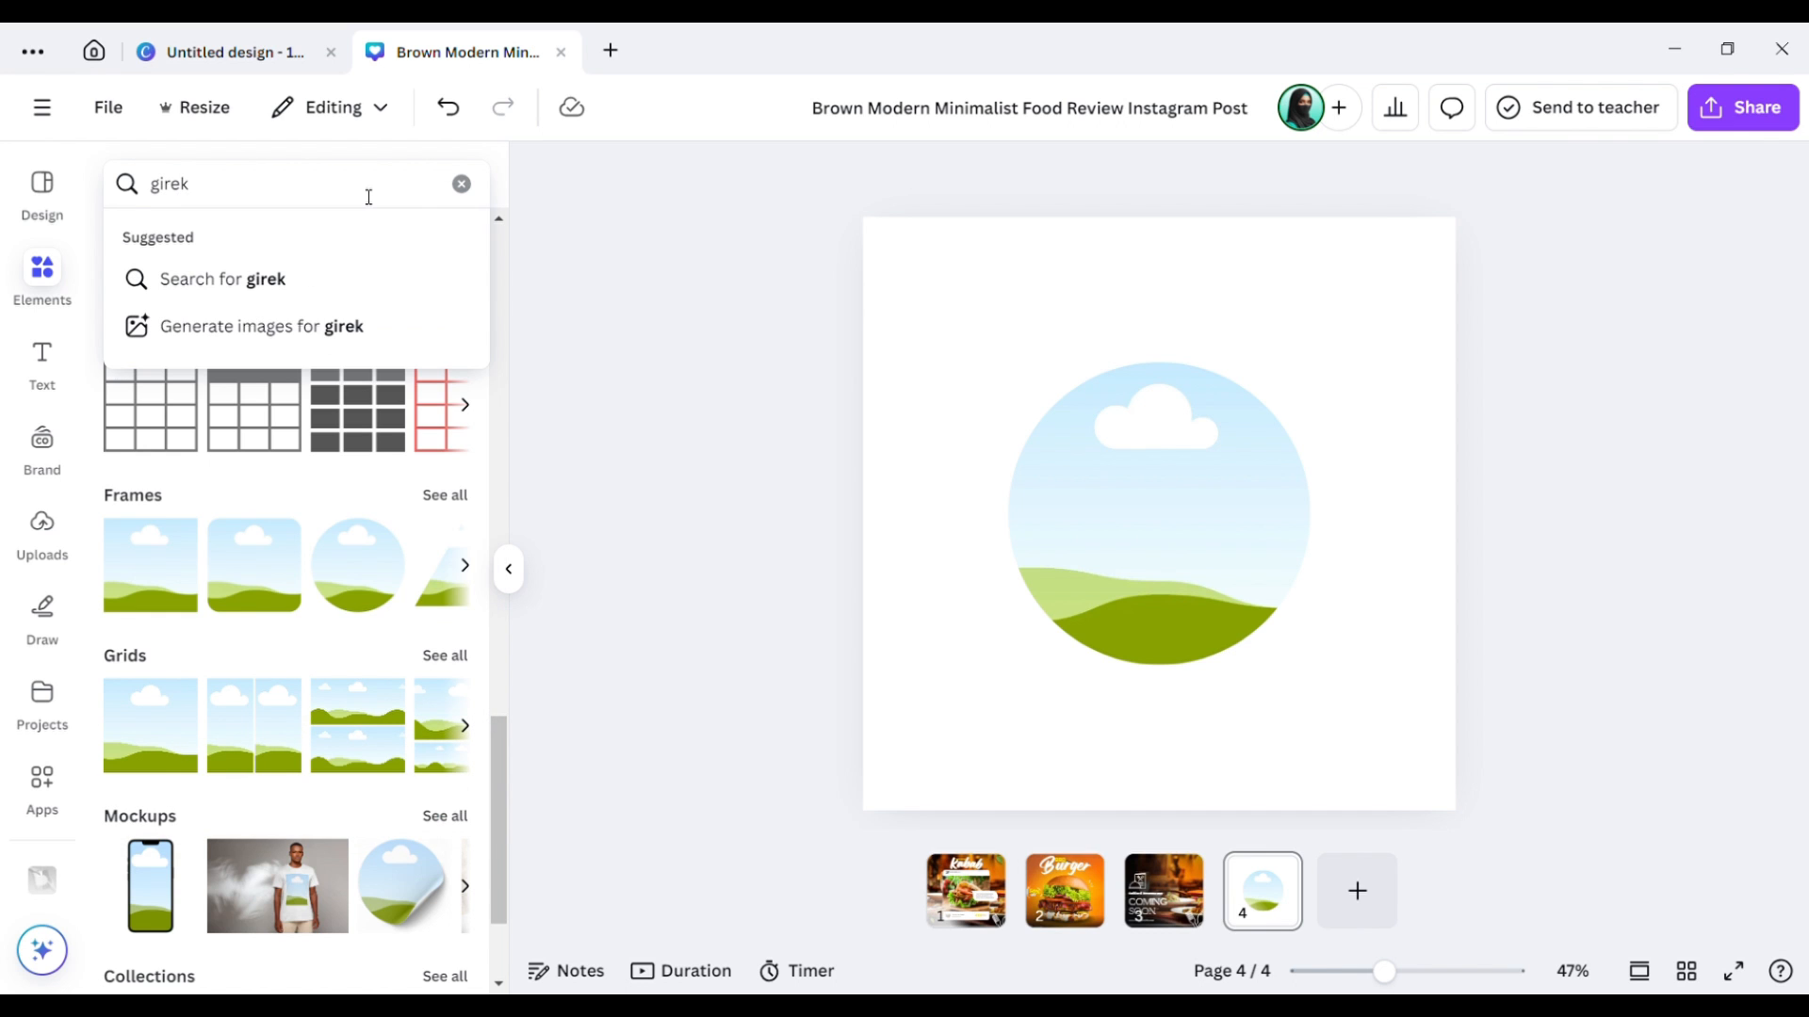
pyautogui.press('BackSpace')
pyautogui.press('BackSpace')
pyautogui.write('l image')
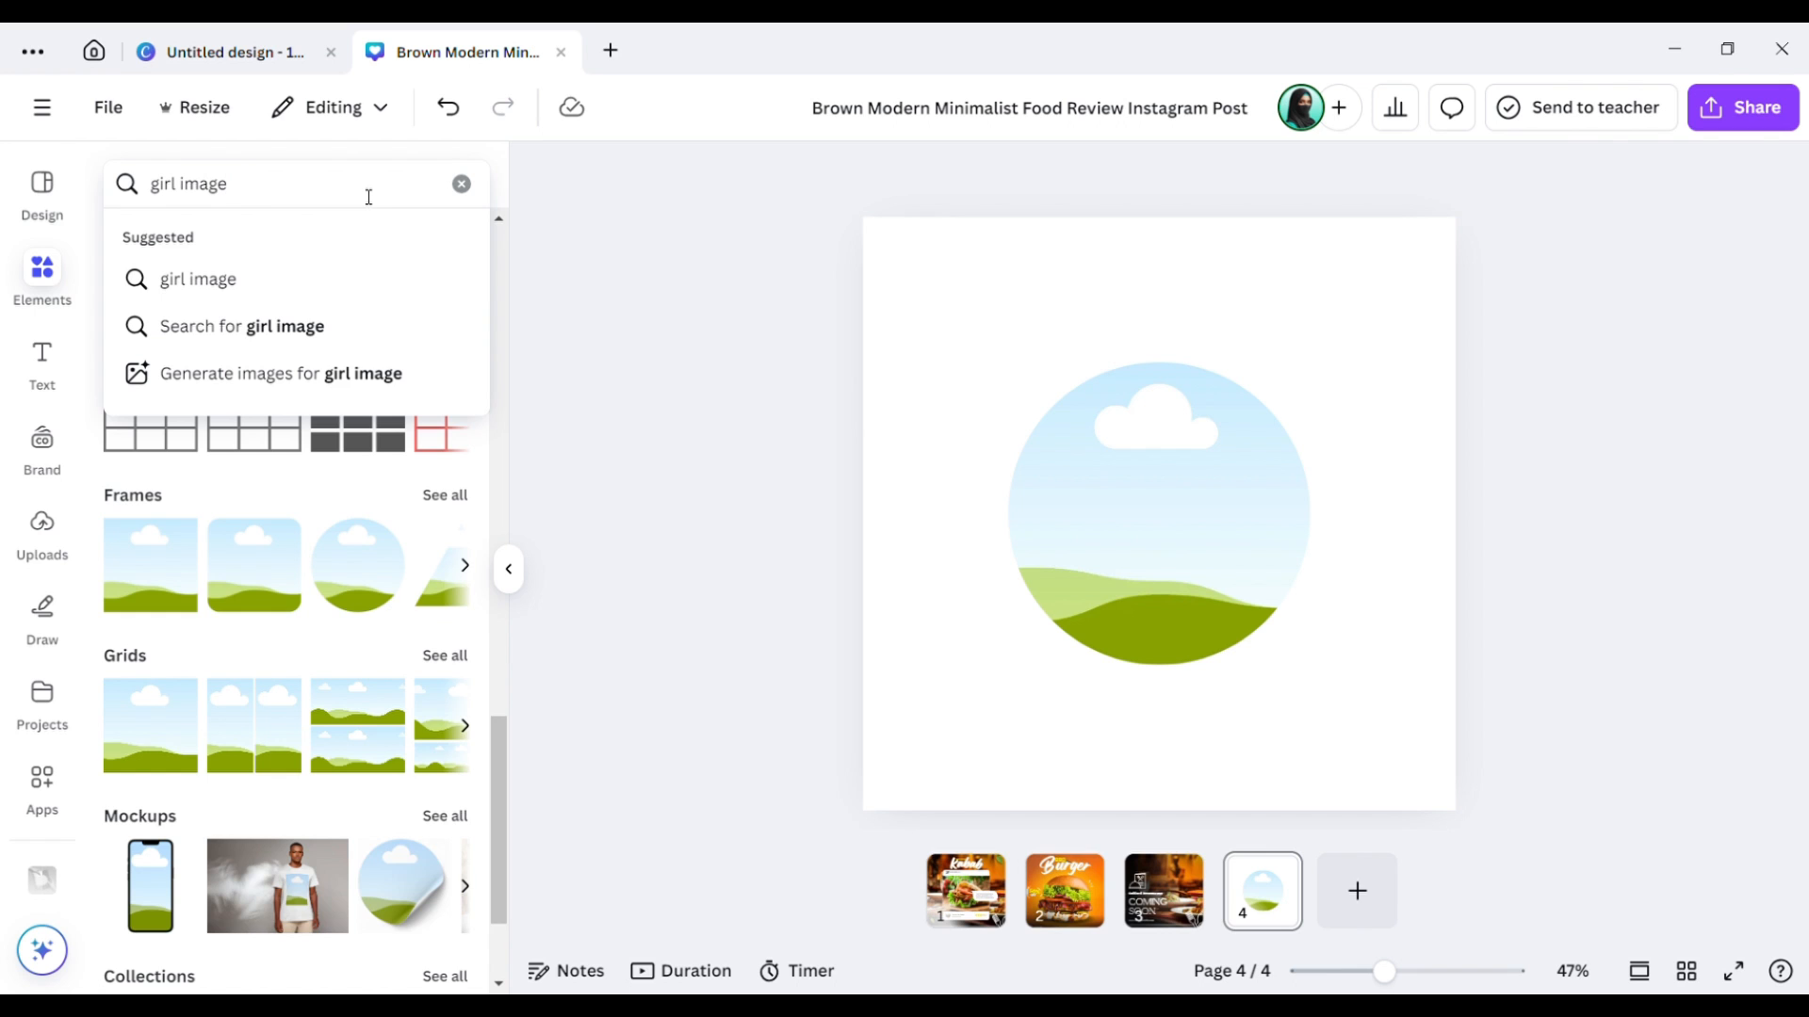
pyautogui.press('Return')
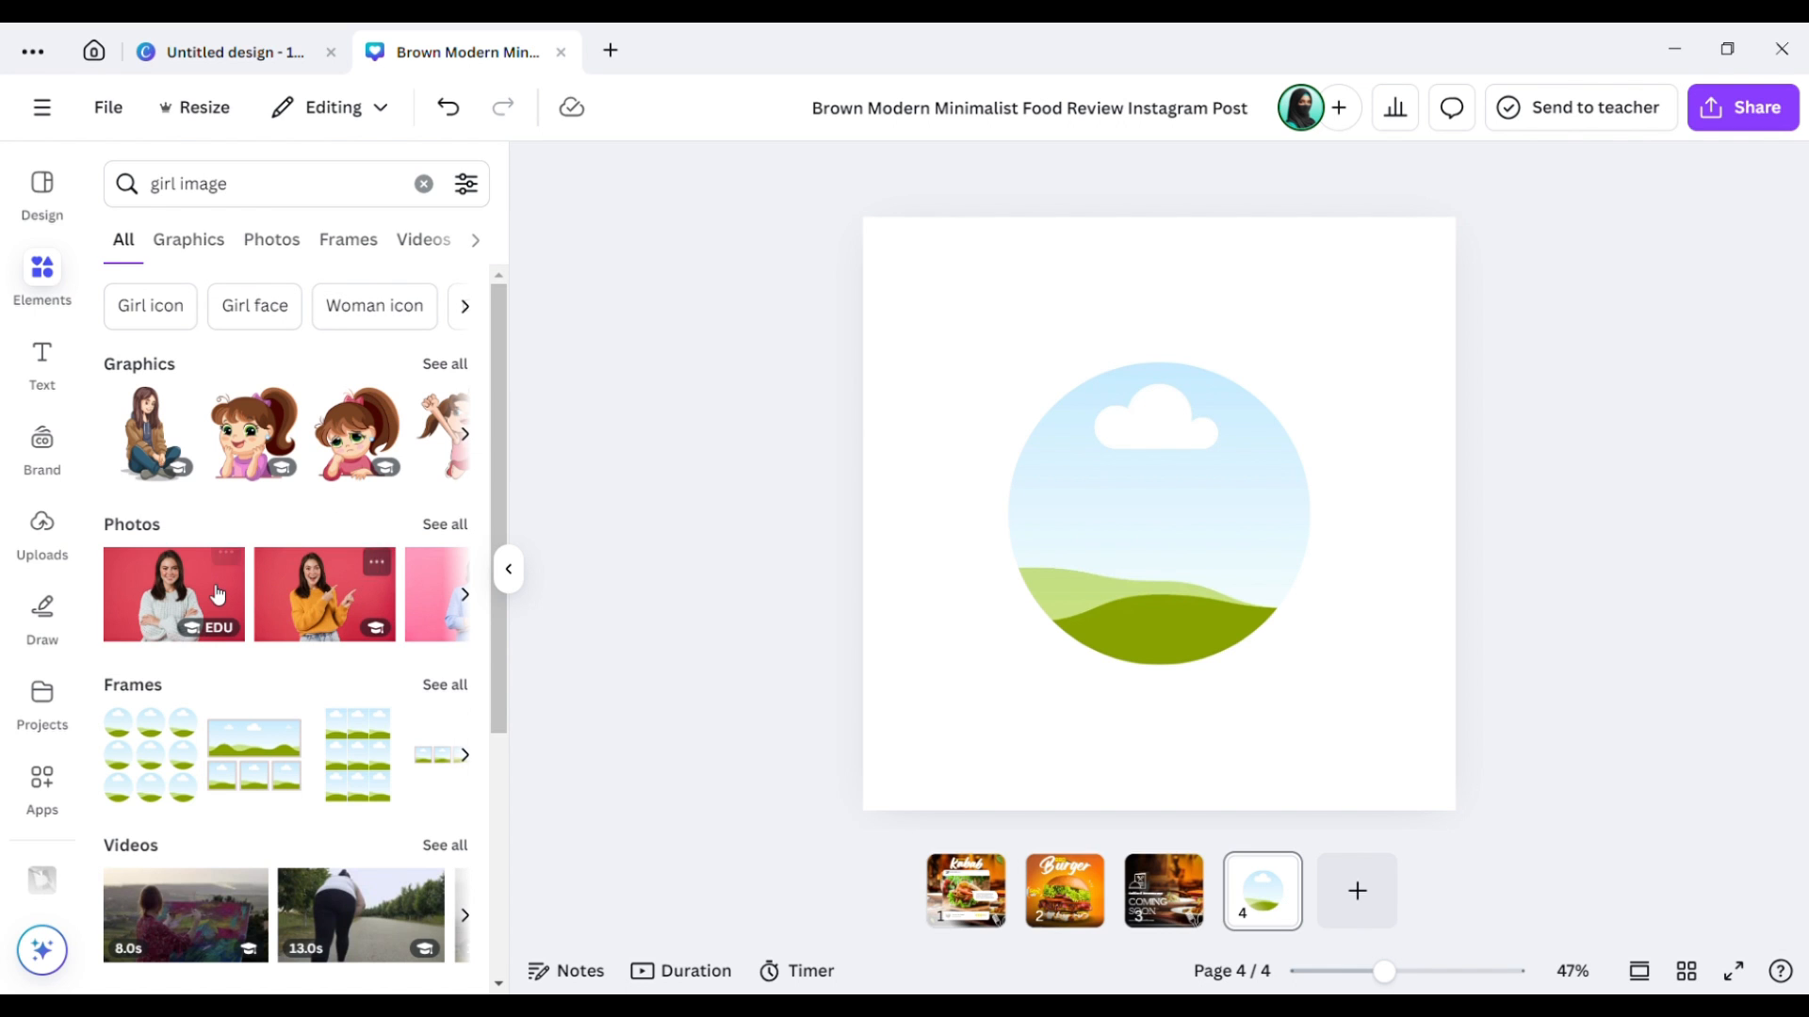
# Fill the circle frame with the white-sweater woman photo, enlarged and shifted down inside it.
pyautogui.click(217, 593)
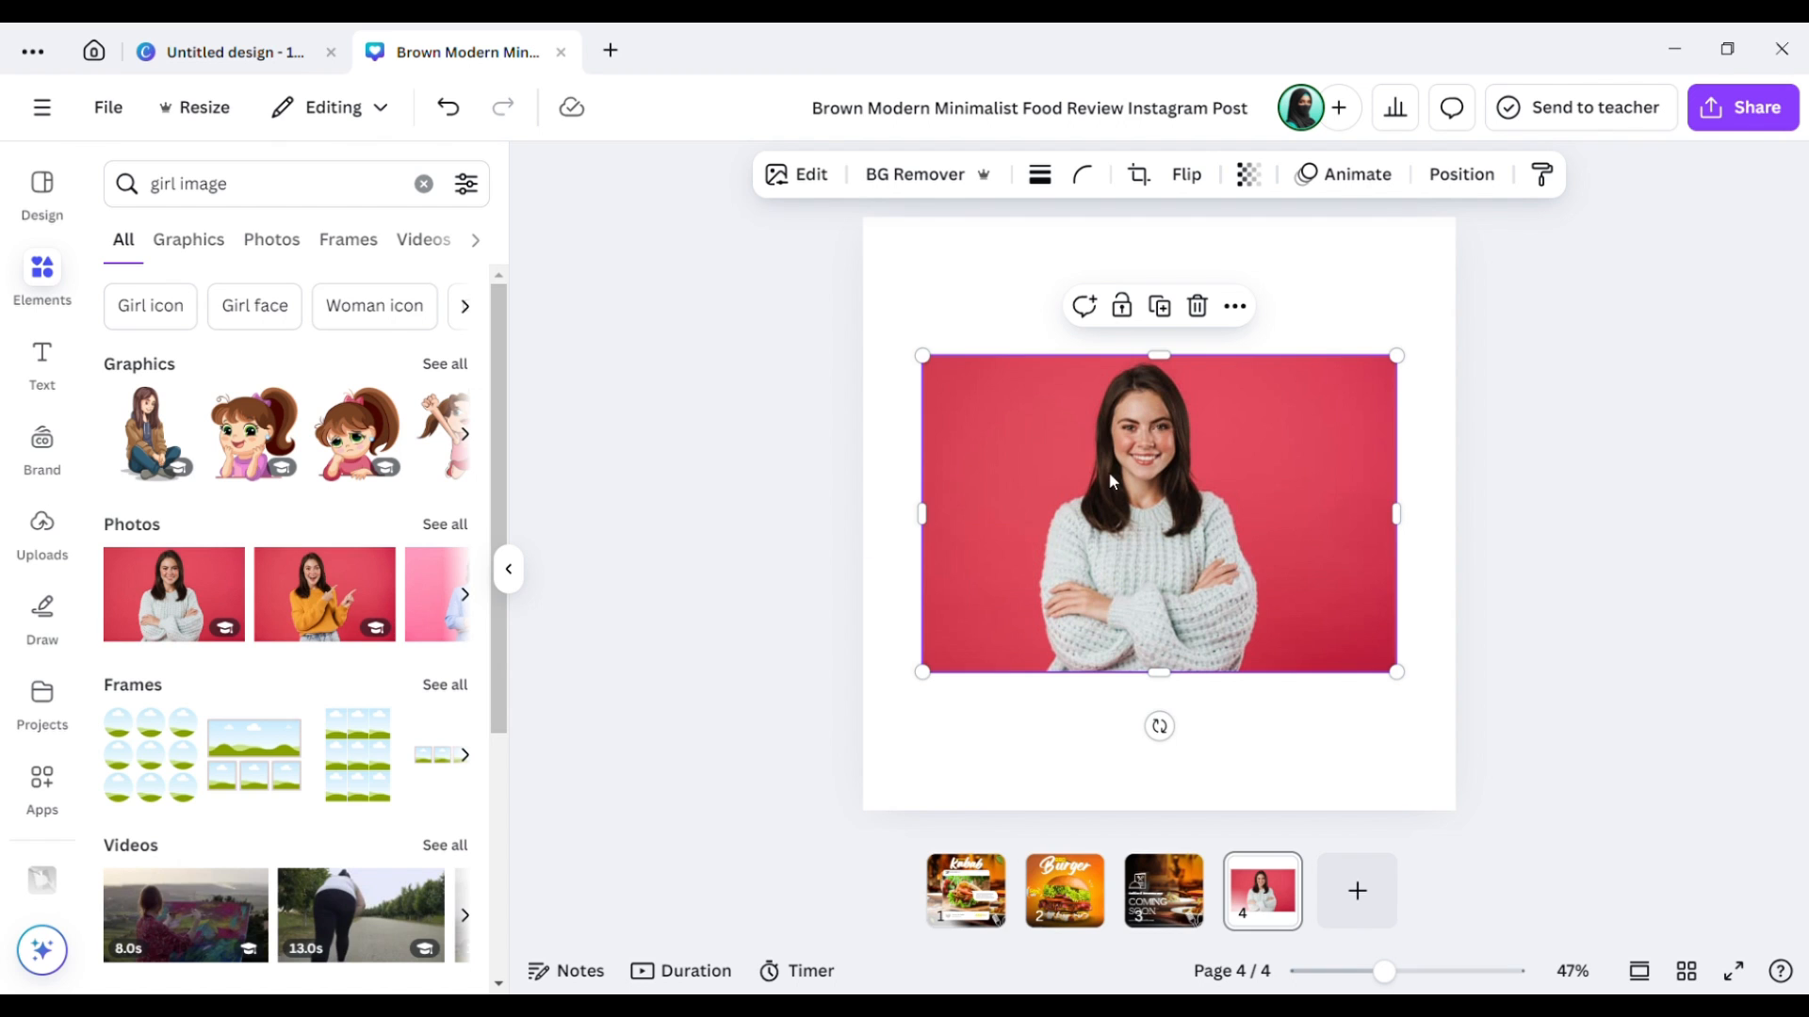
pyautogui.moveTo(1081, 523); pyautogui.dragTo(1178, 494)
pyautogui.doubleClick(1126, 497)
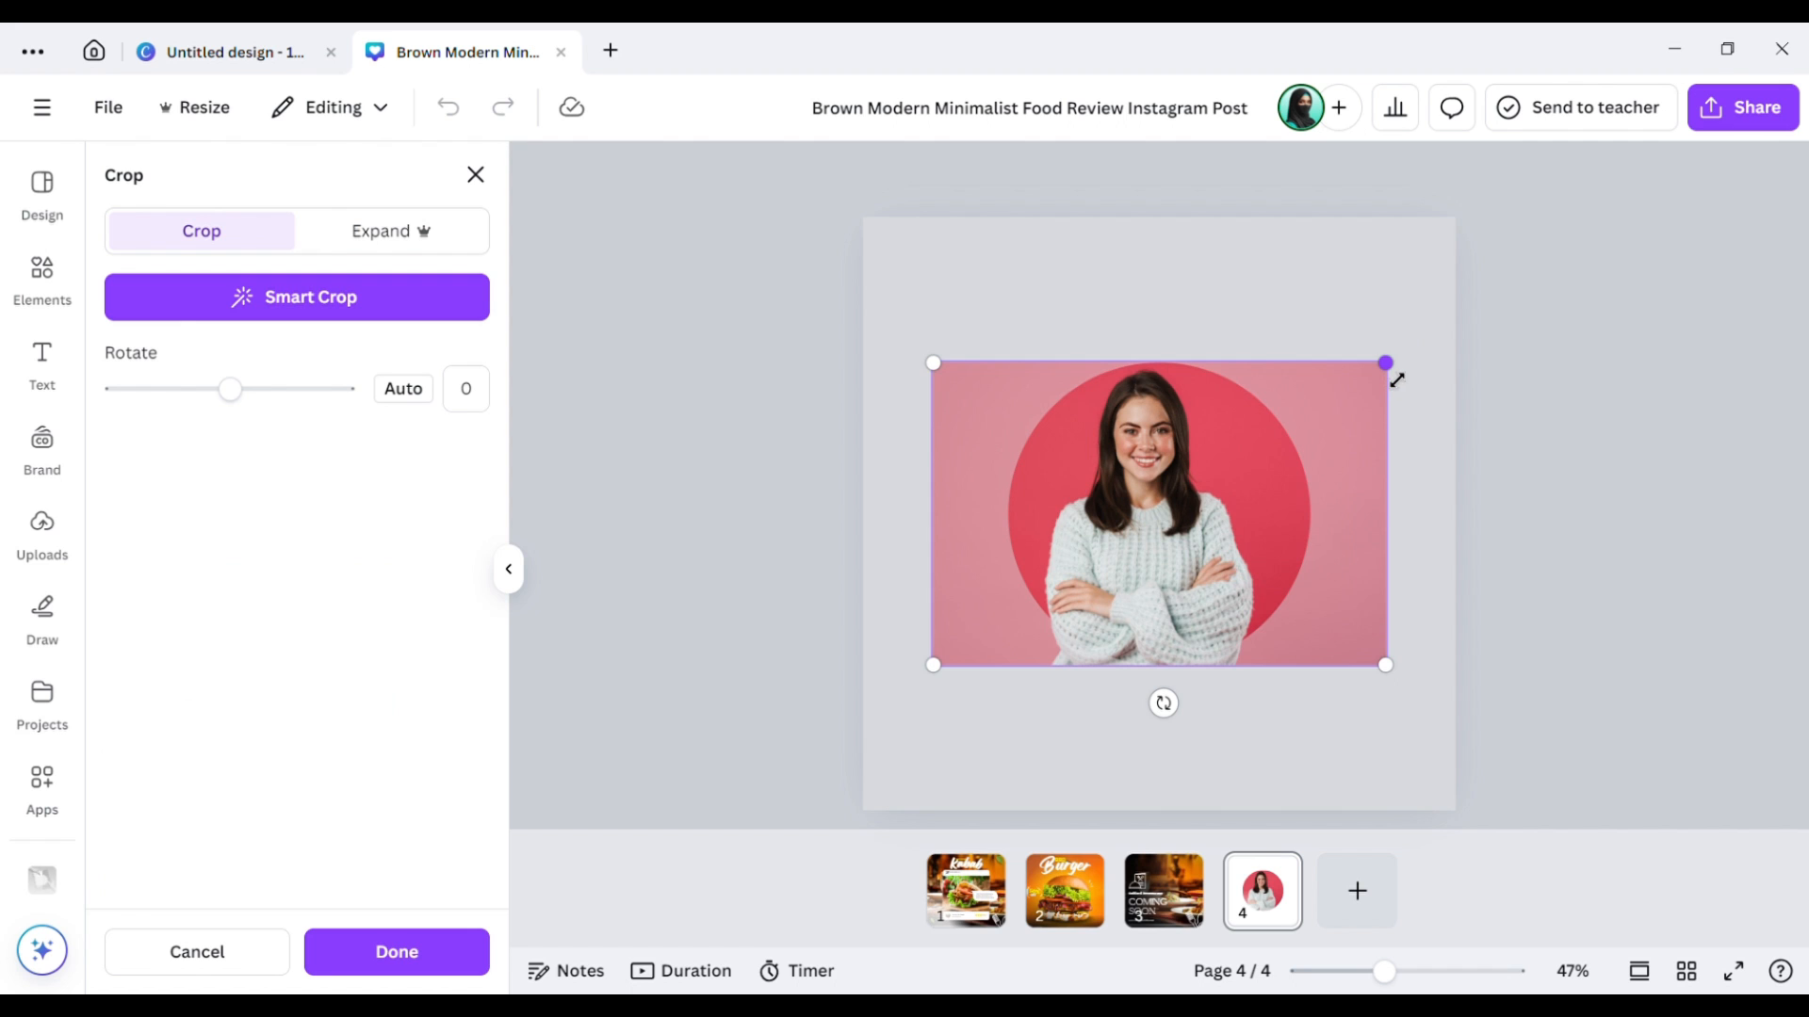
pyautogui.moveTo(1397, 380); pyautogui.dragTo(1433, 363)
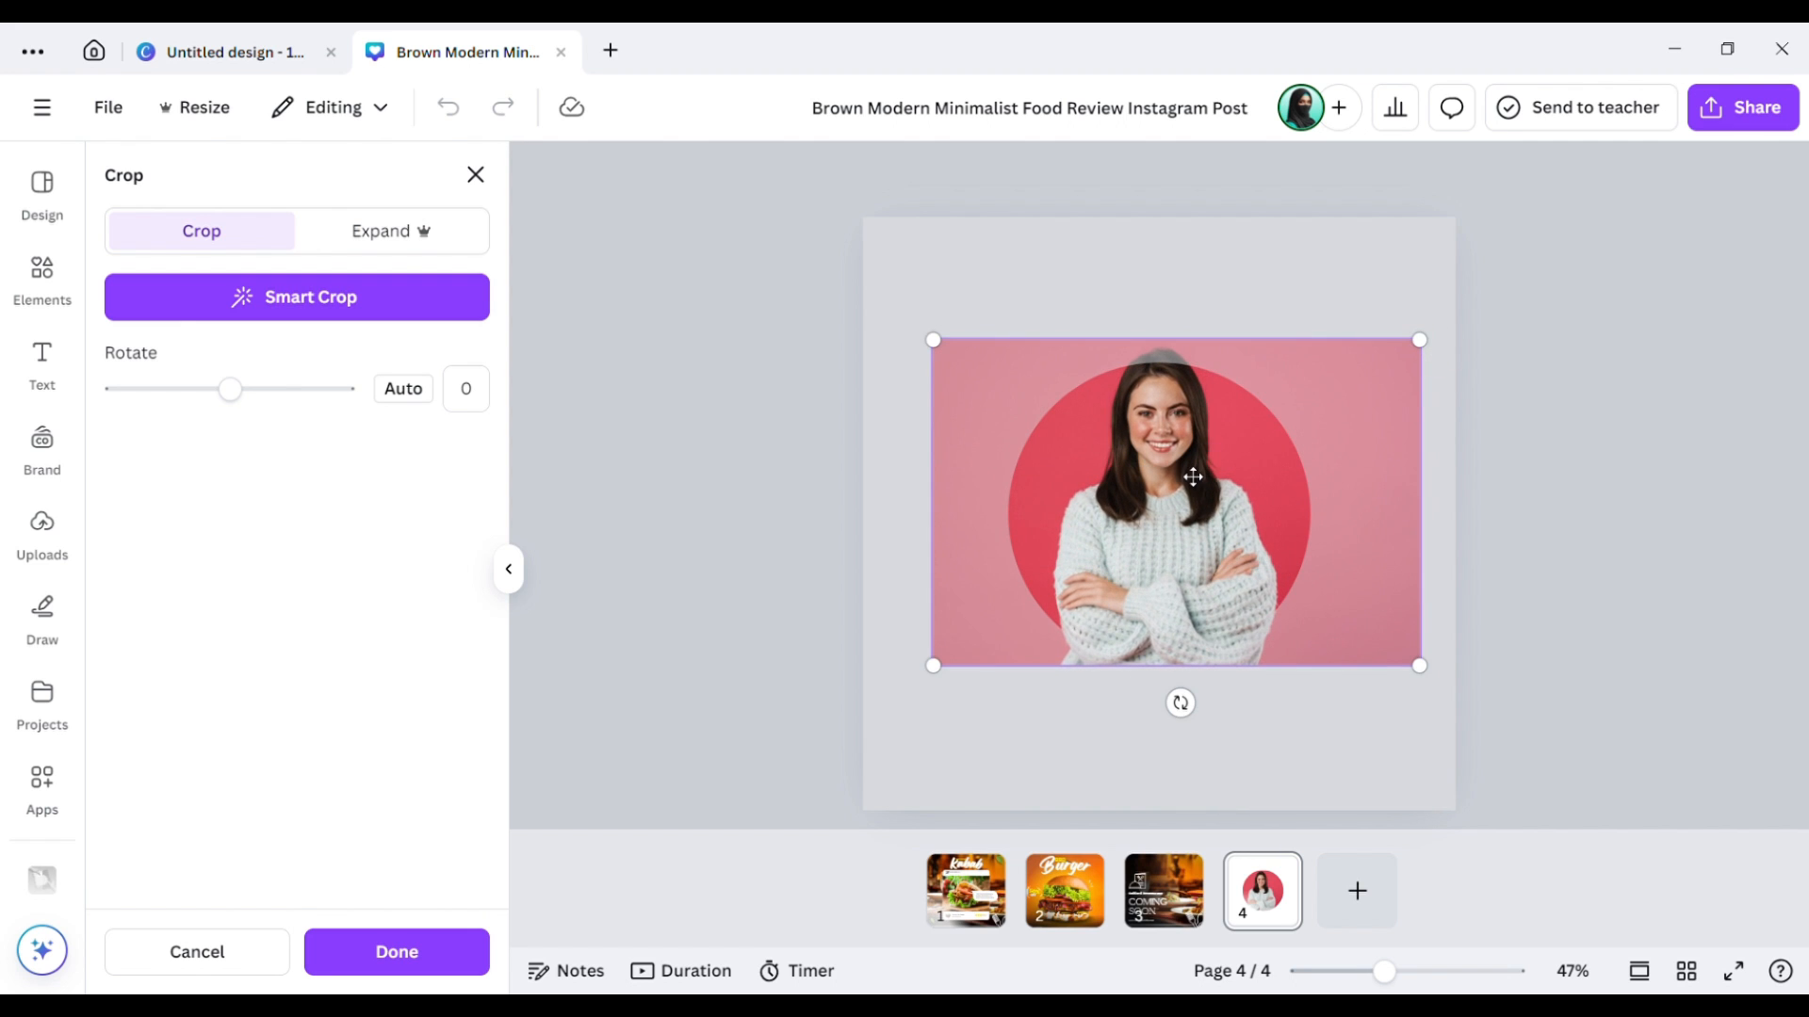
pyautogui.moveTo(1156, 492); pyautogui.dragTo(1156, 543)
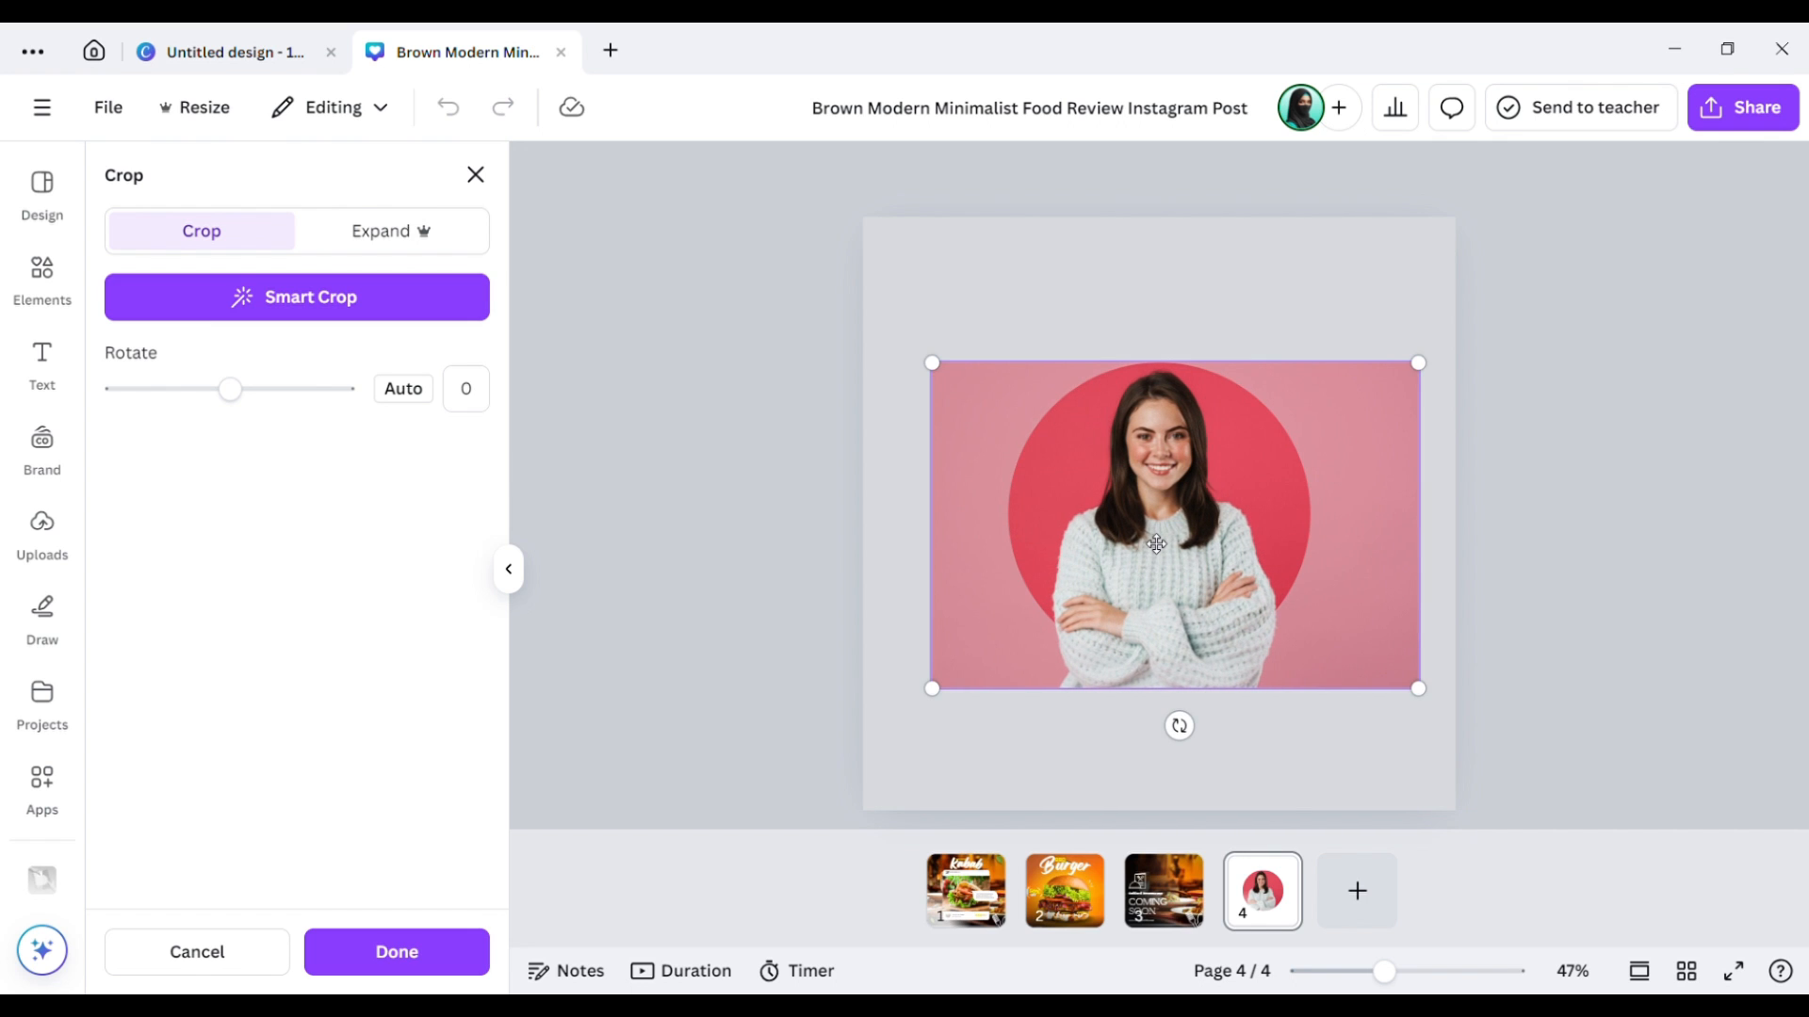
pyautogui.click(877, 569)
pyautogui.click(989, 731)
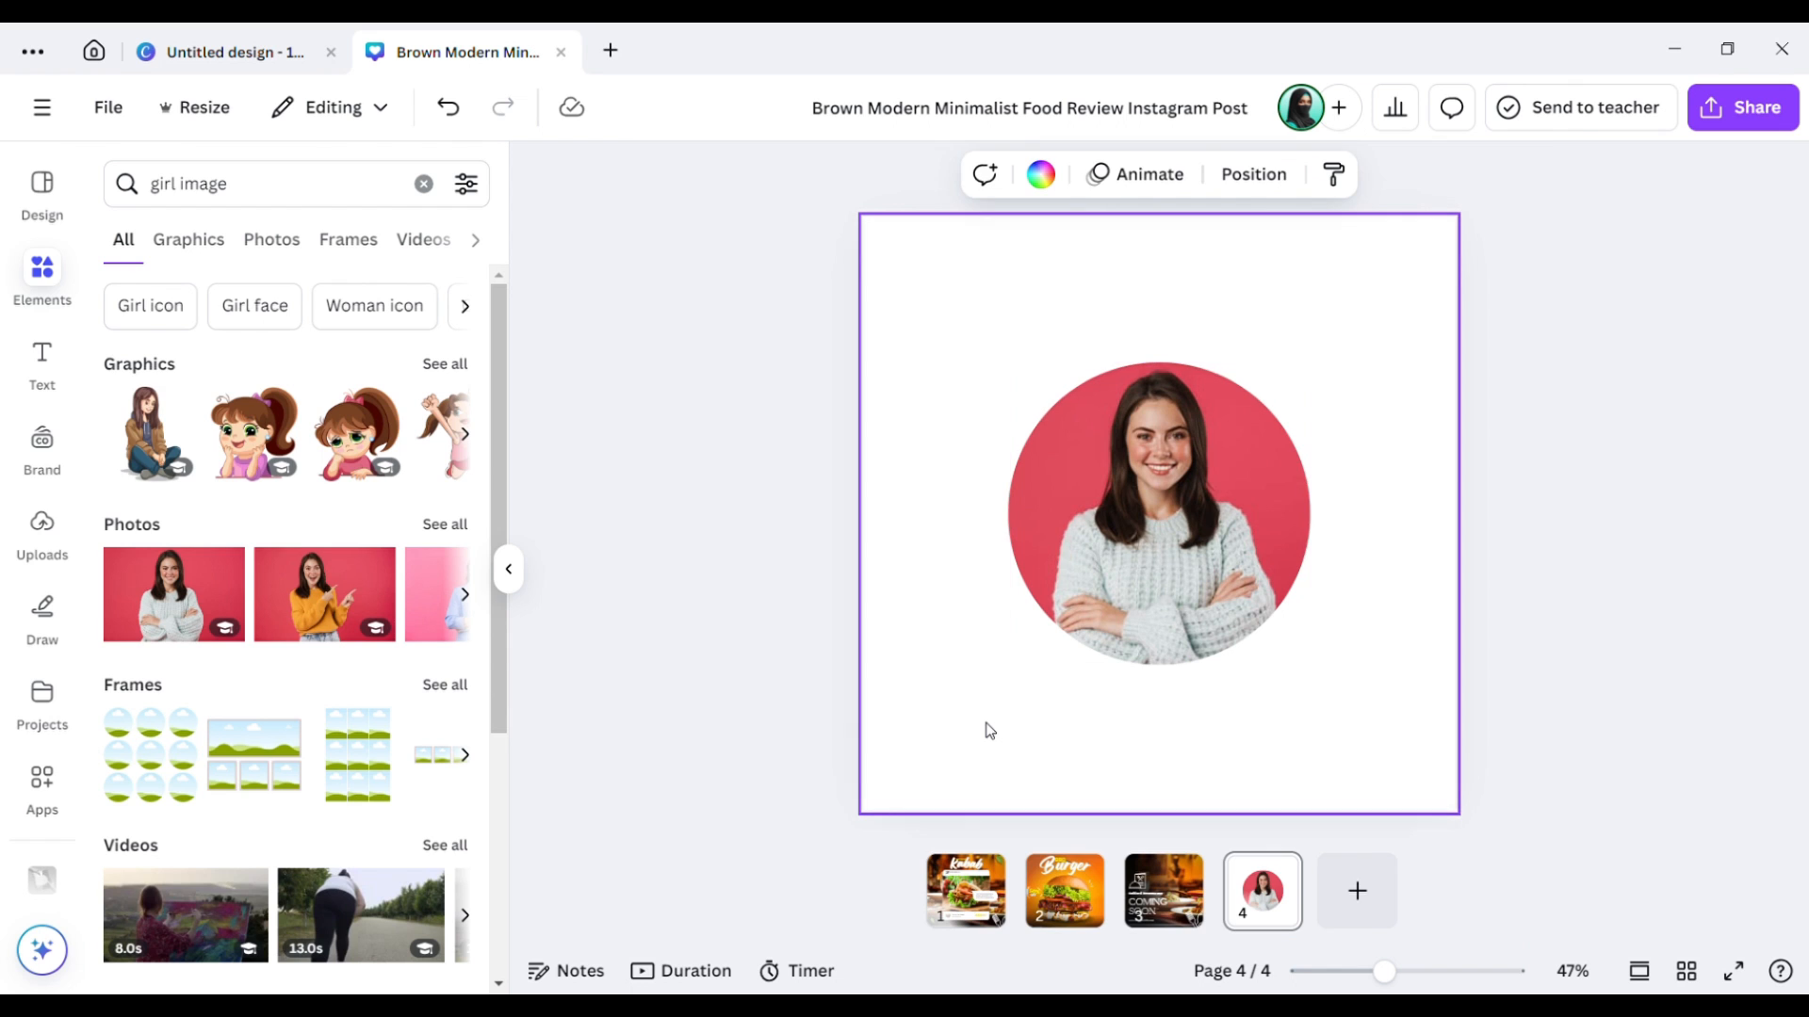
# Select the circle photo, then switch to page 1.
pyautogui.click(1257, 434)
pyautogui.click(979, 900)
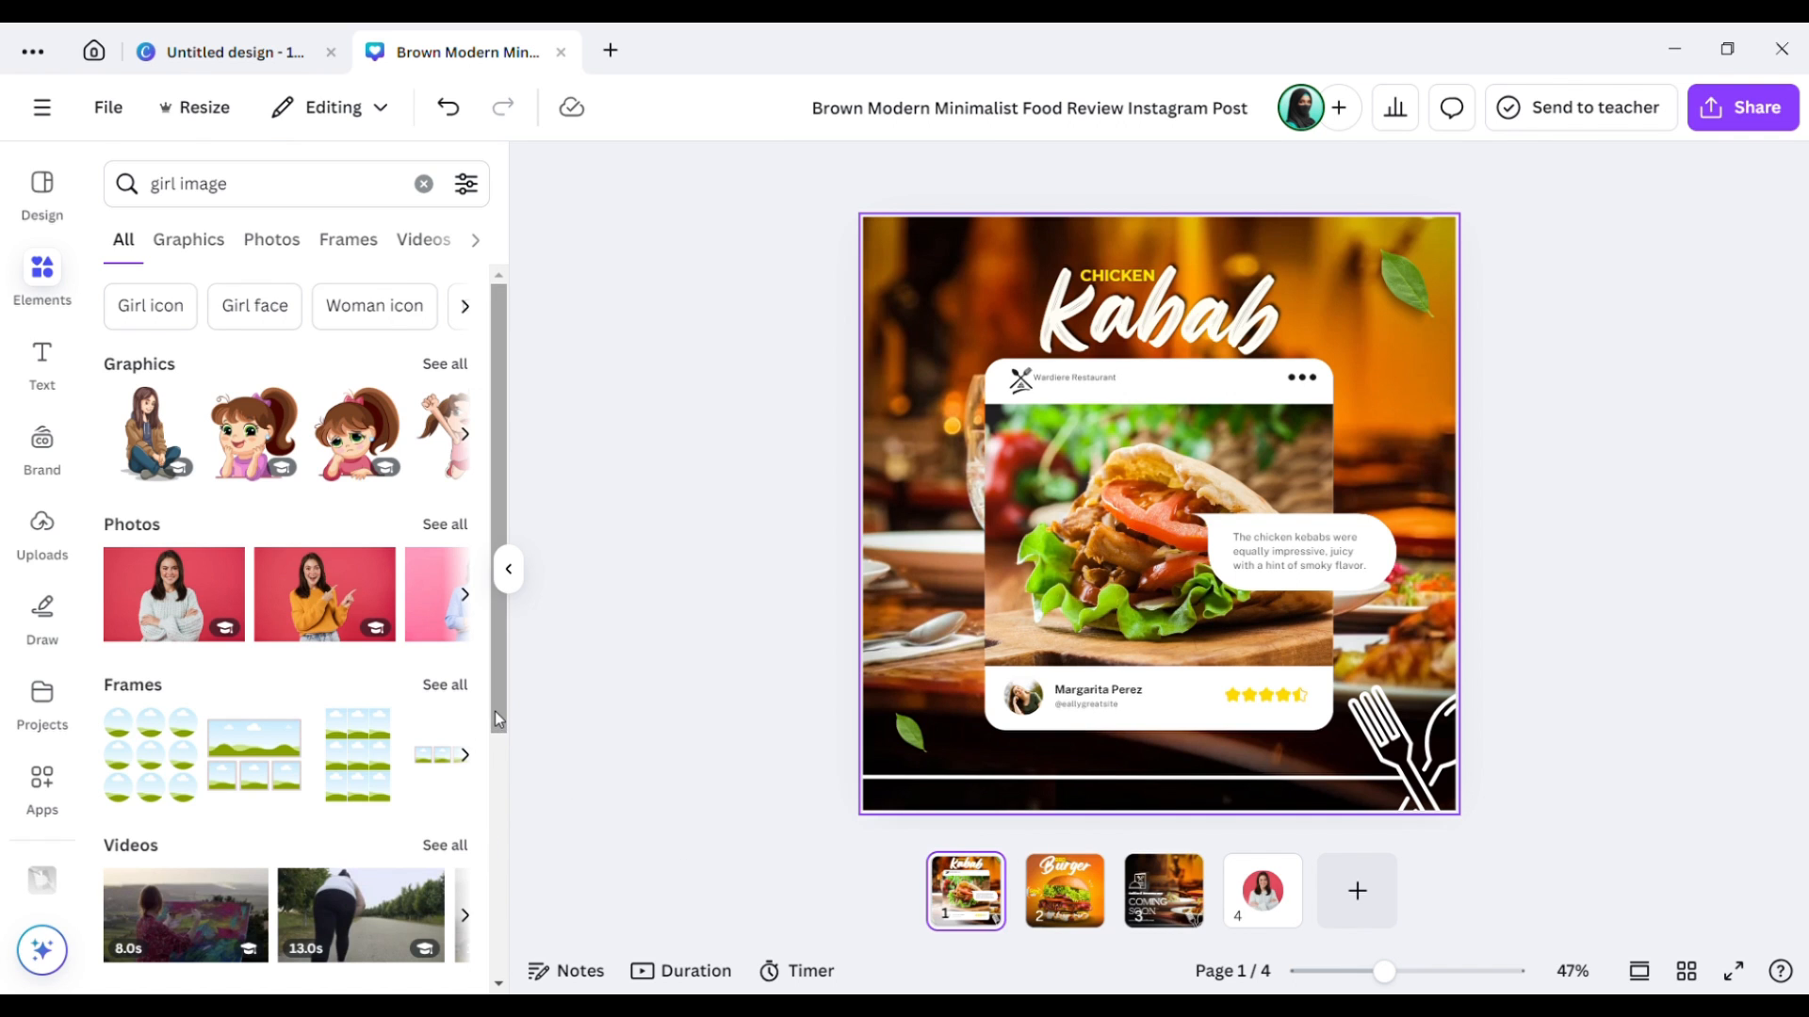
pyautogui.moveTo(494, 710); pyautogui.dragTo(482, 929)
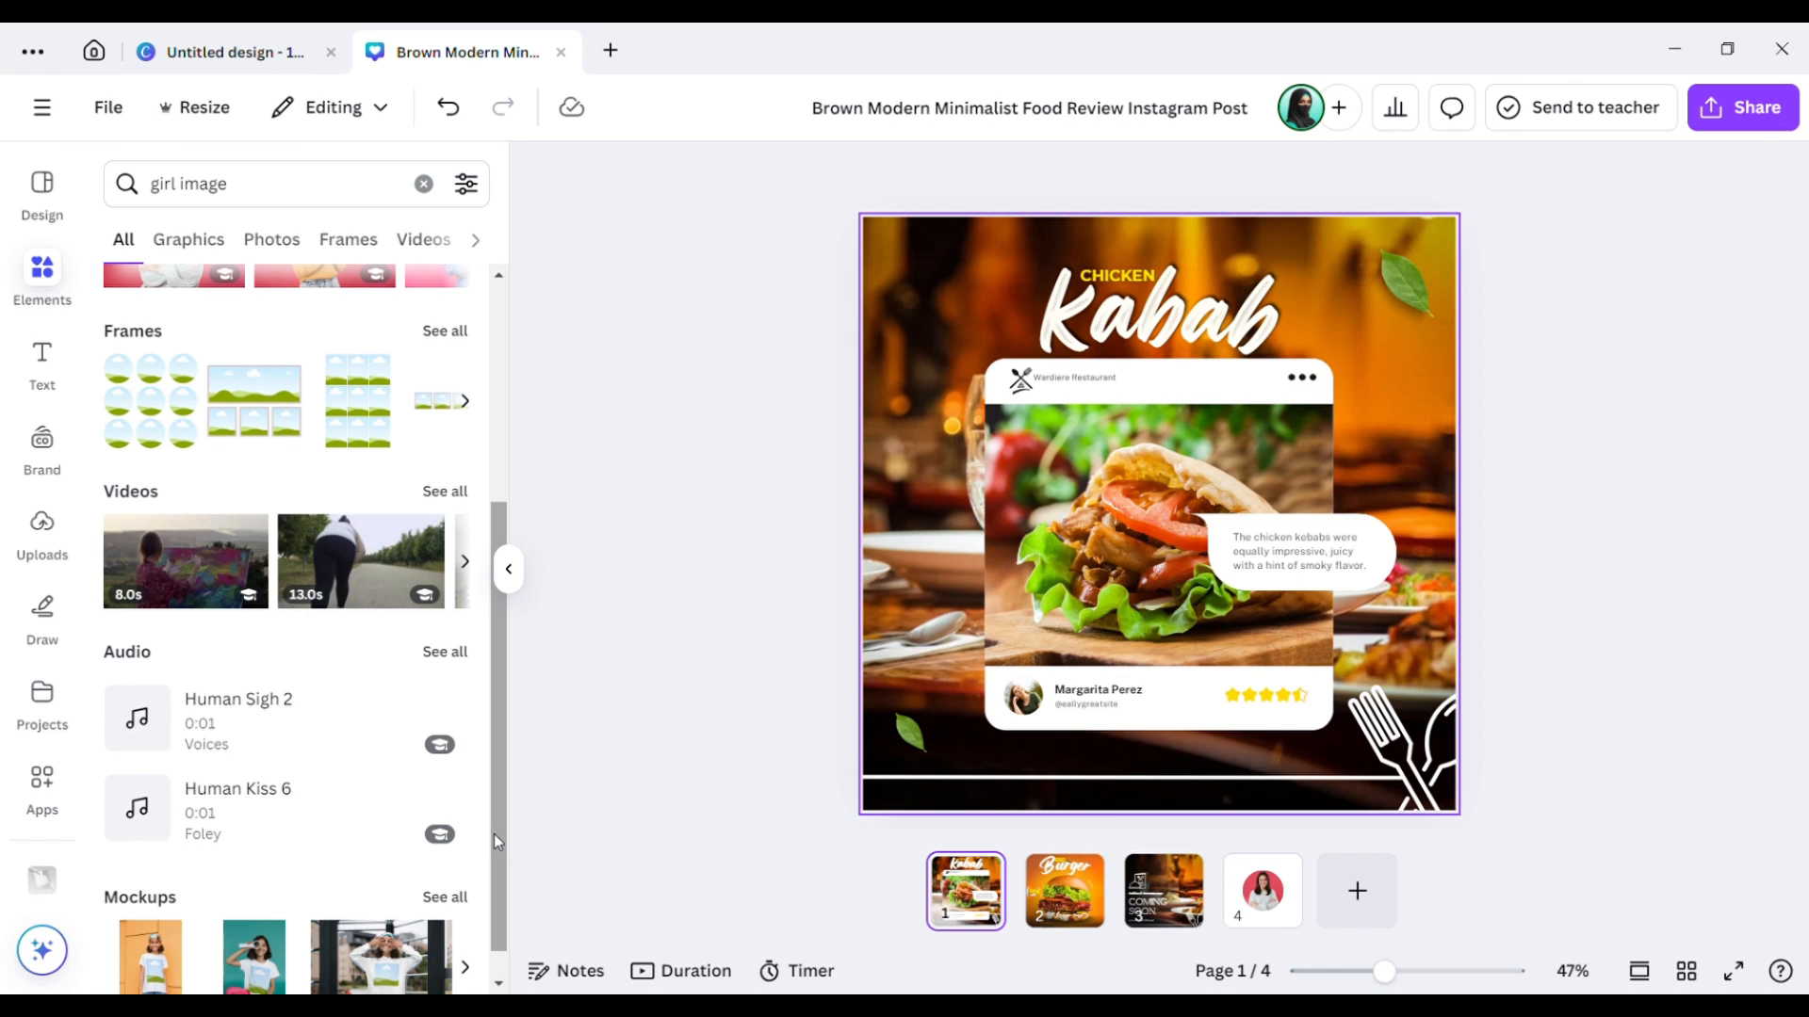
pyautogui.moveTo(494, 834); pyautogui.dragTo(506, 673)
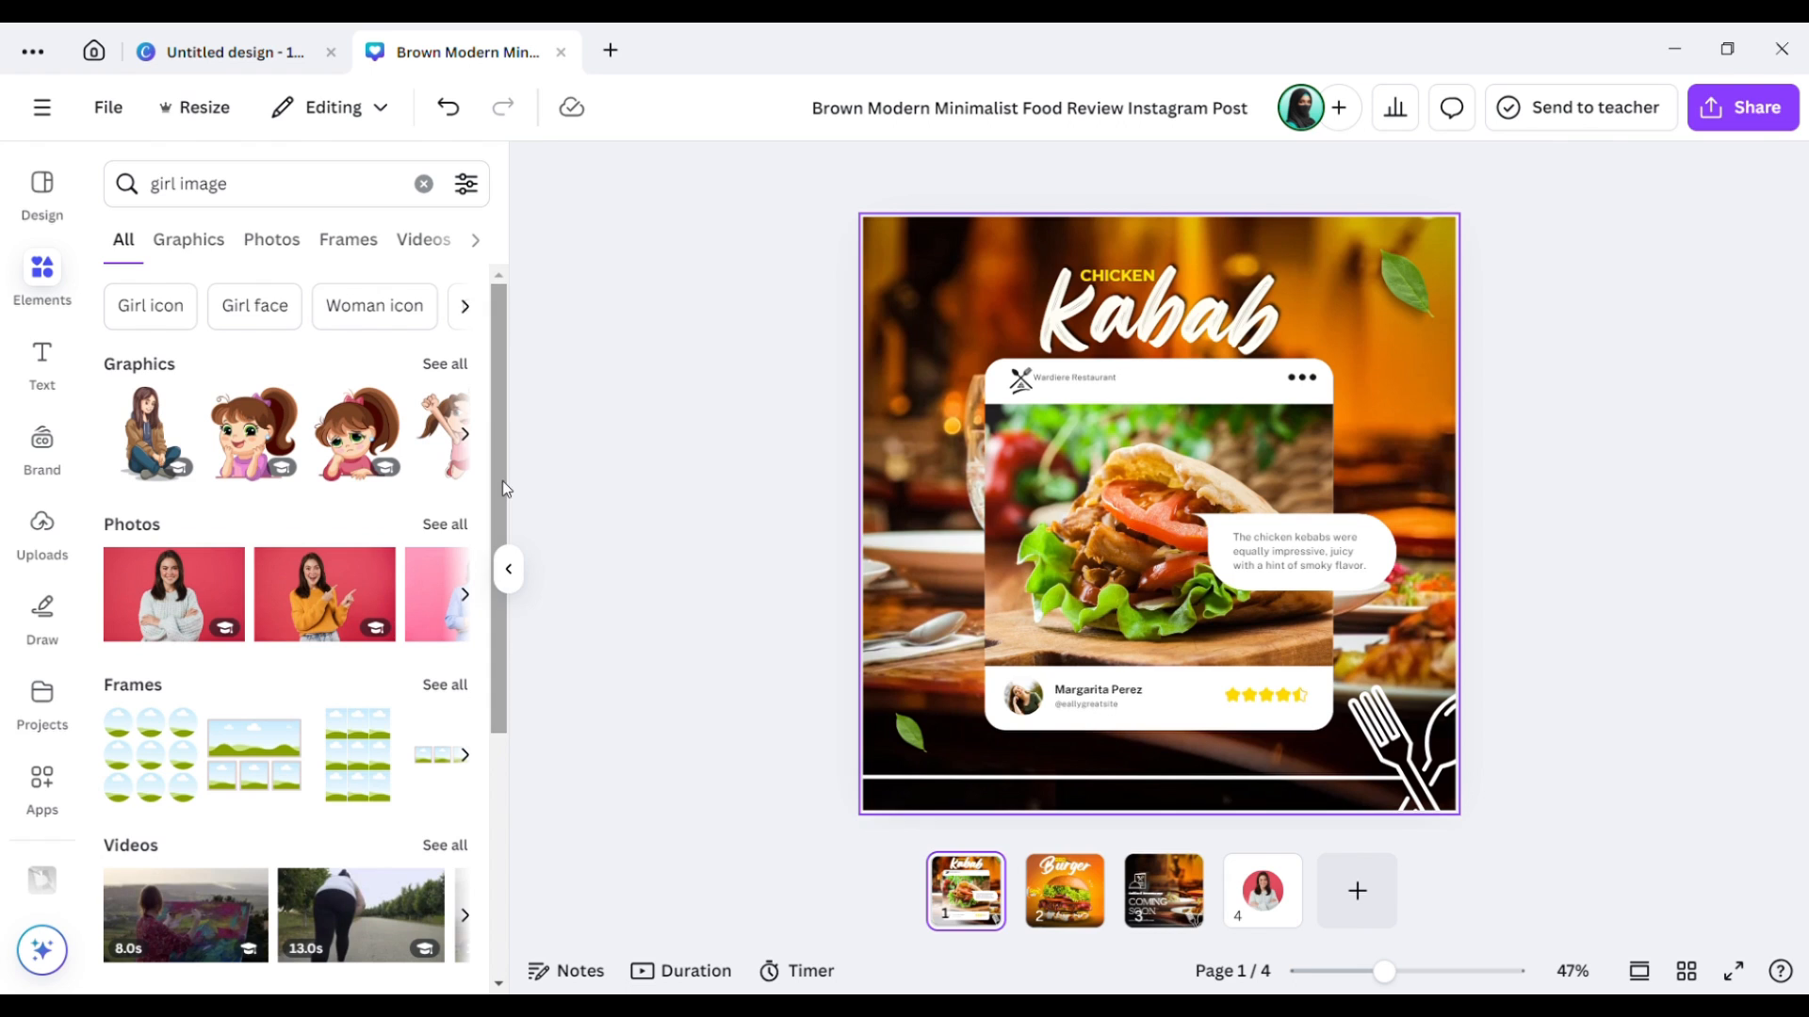
# Browse the Photos, Frames, Videos and Charts results for 'girl image', then show the Text options.
pyautogui.click(299, 242)
pyautogui.click(341, 242)
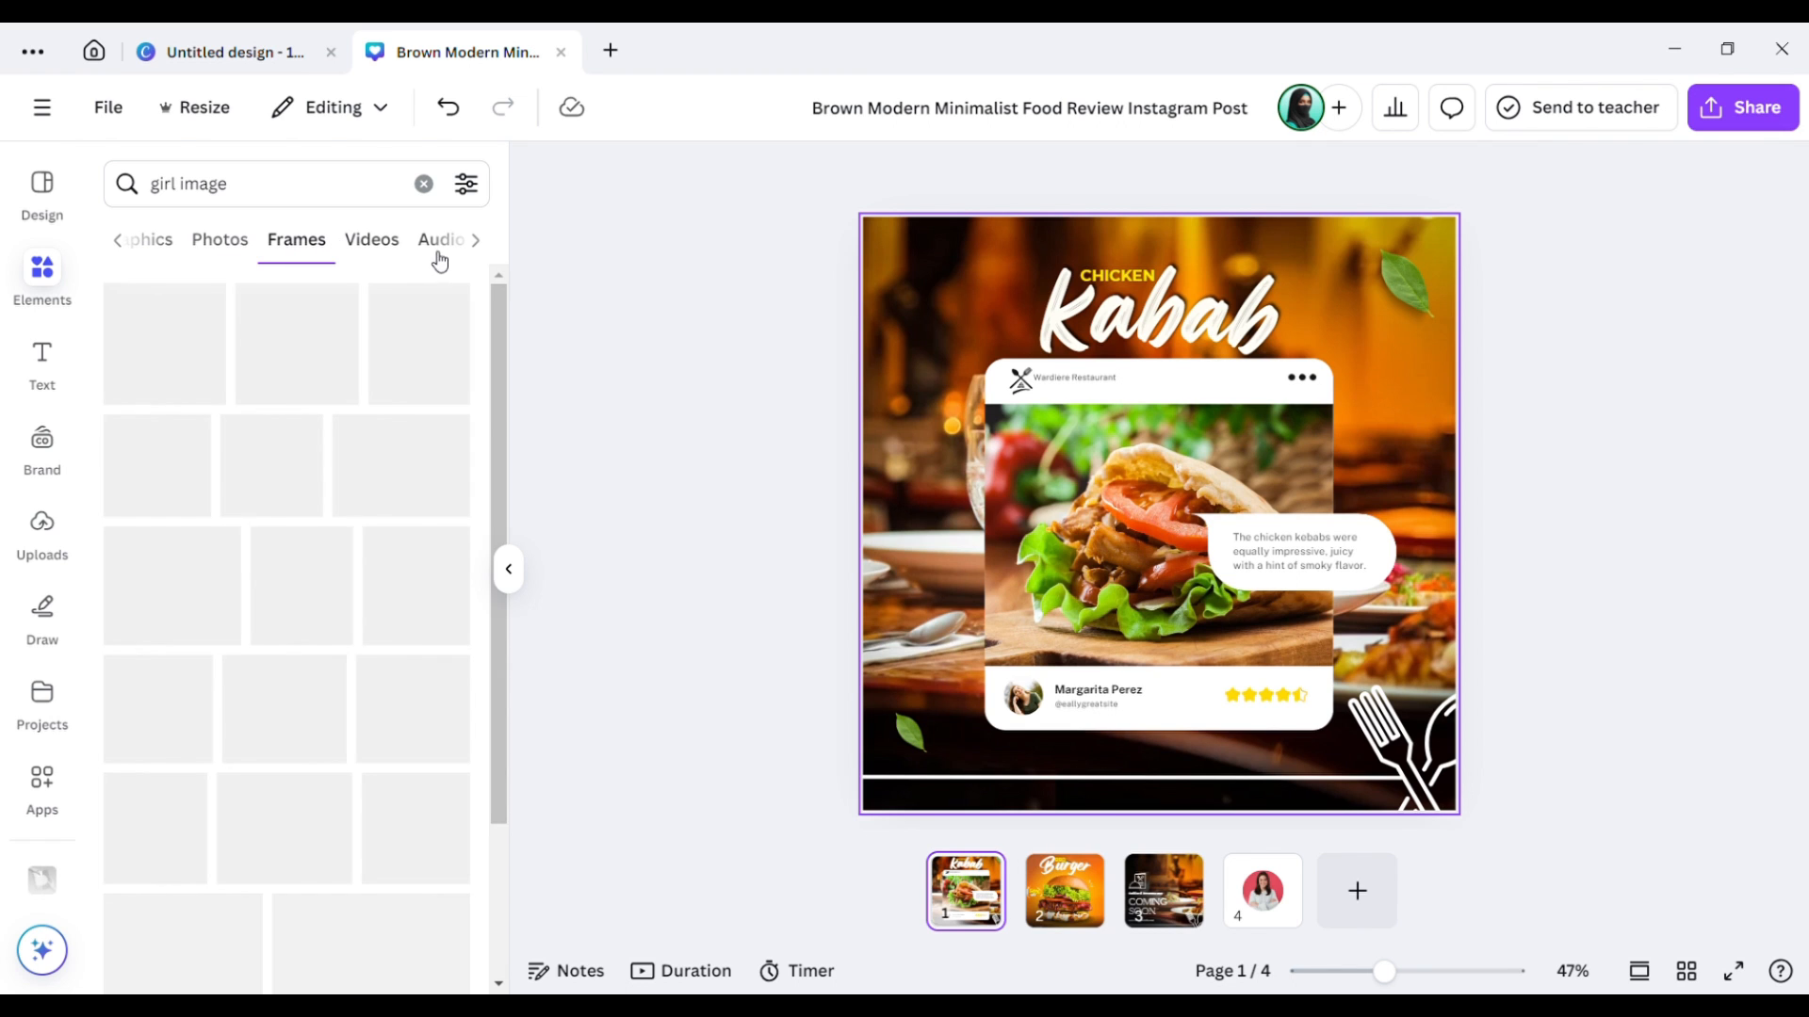
pyautogui.click(377, 243)
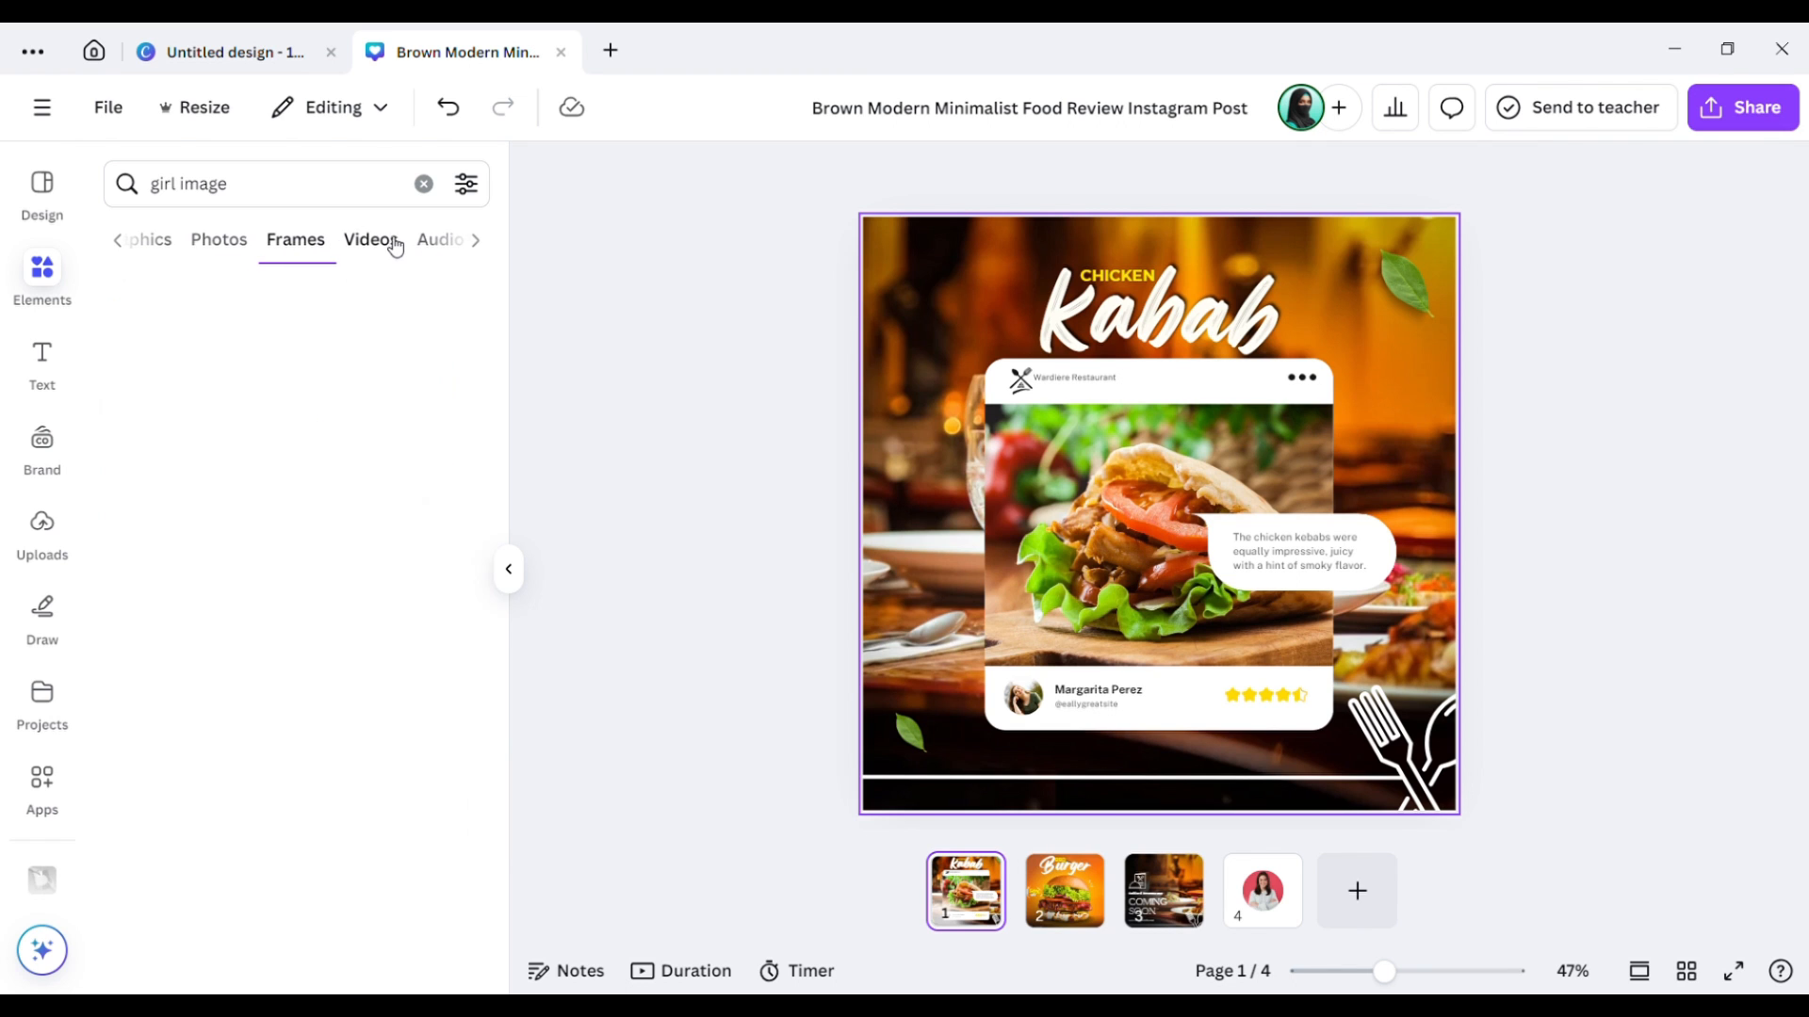
pyautogui.click(477, 243)
pyautogui.click(480, 245)
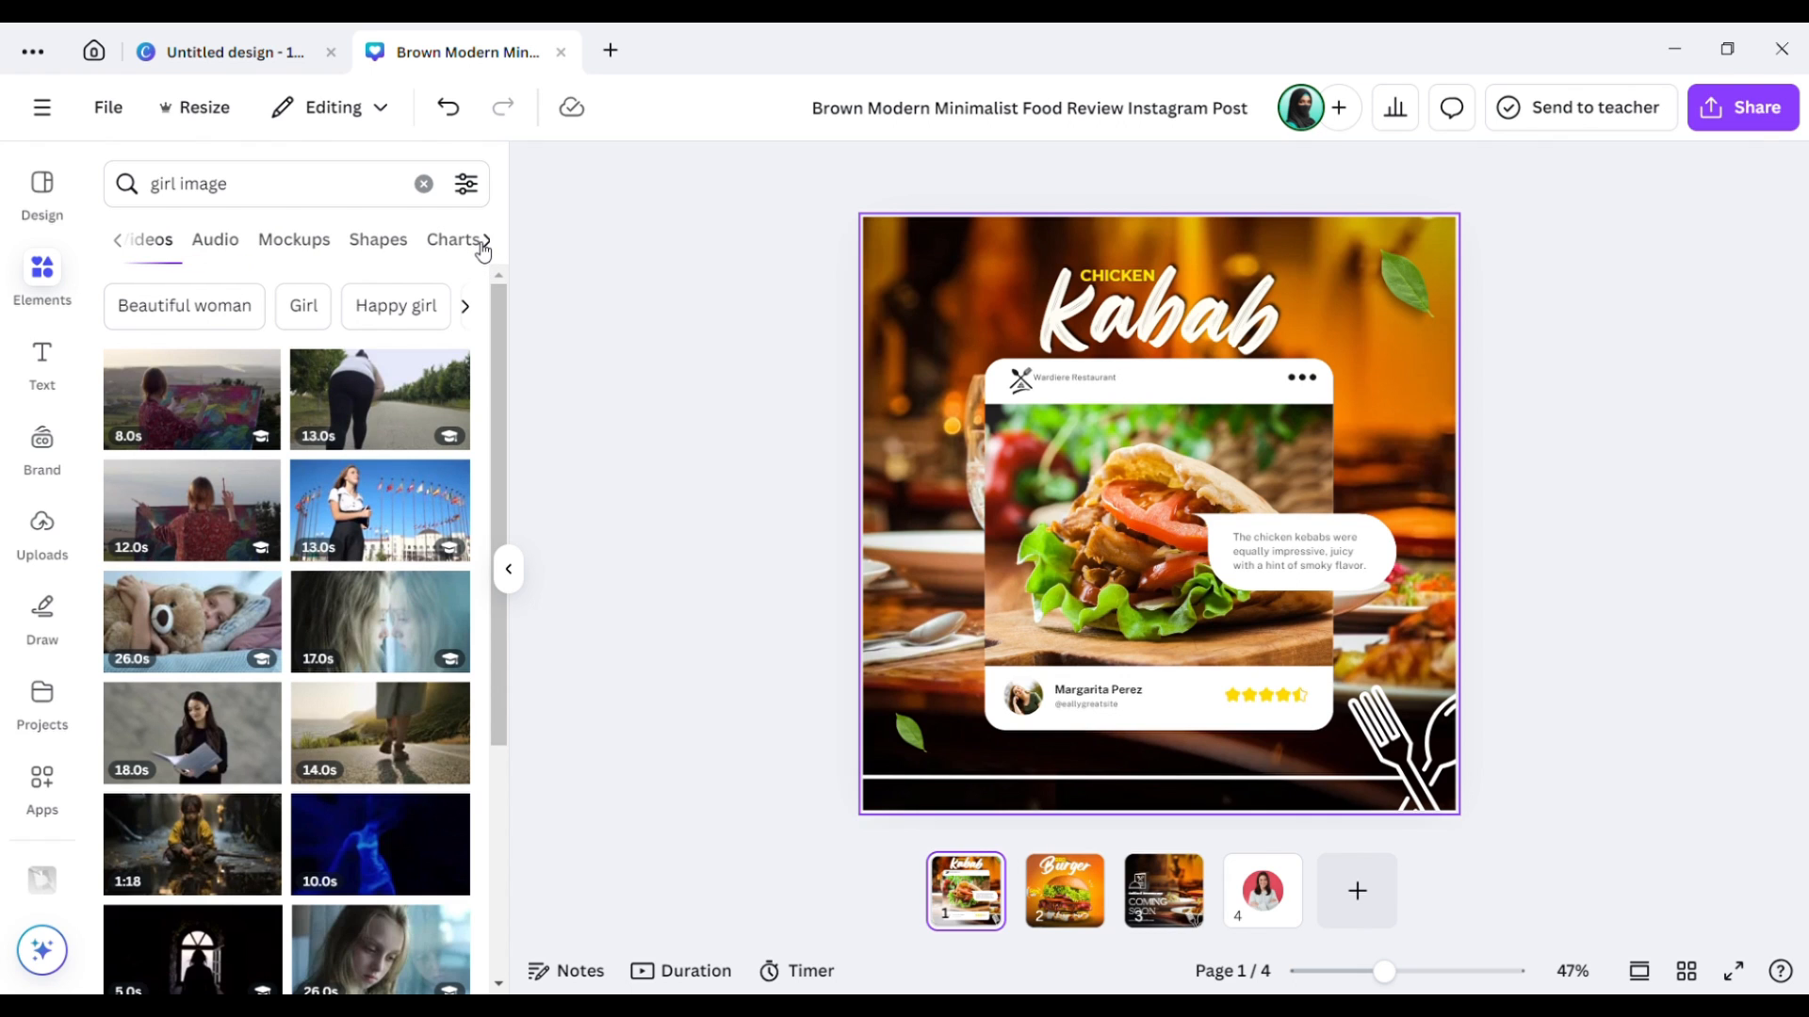
pyautogui.click(480, 245)
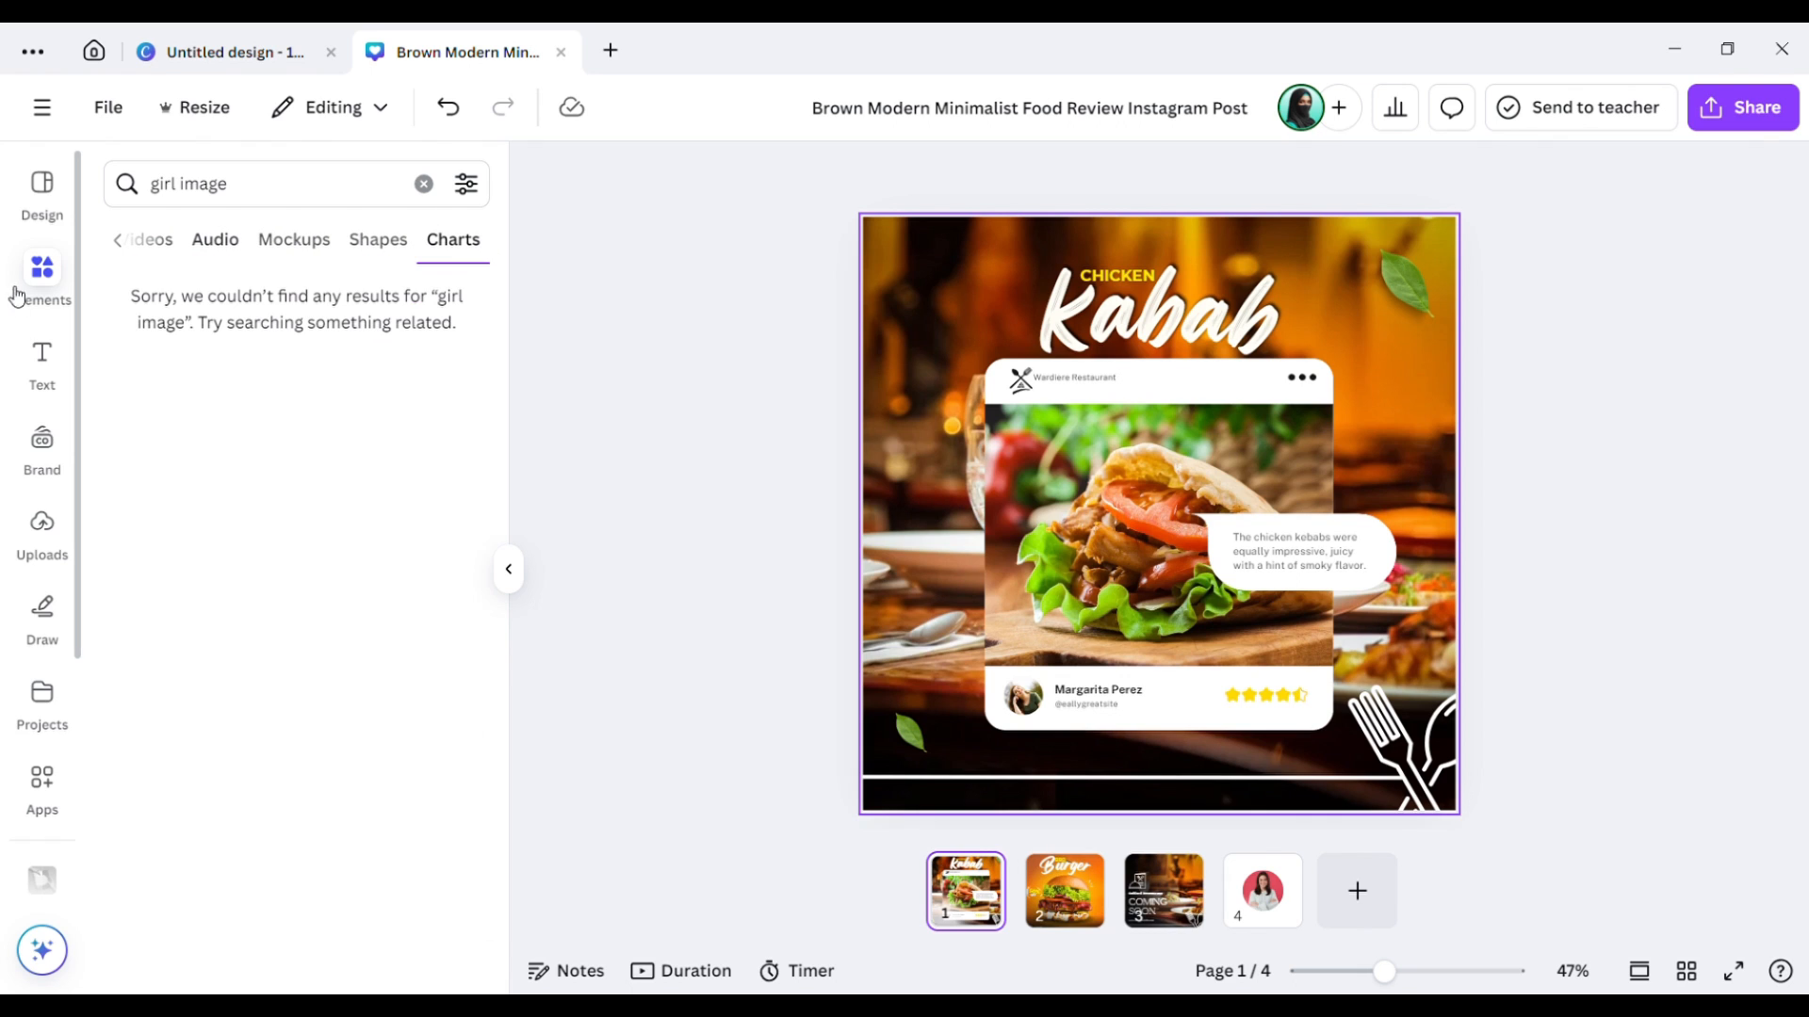
pyautogui.click(43, 358)
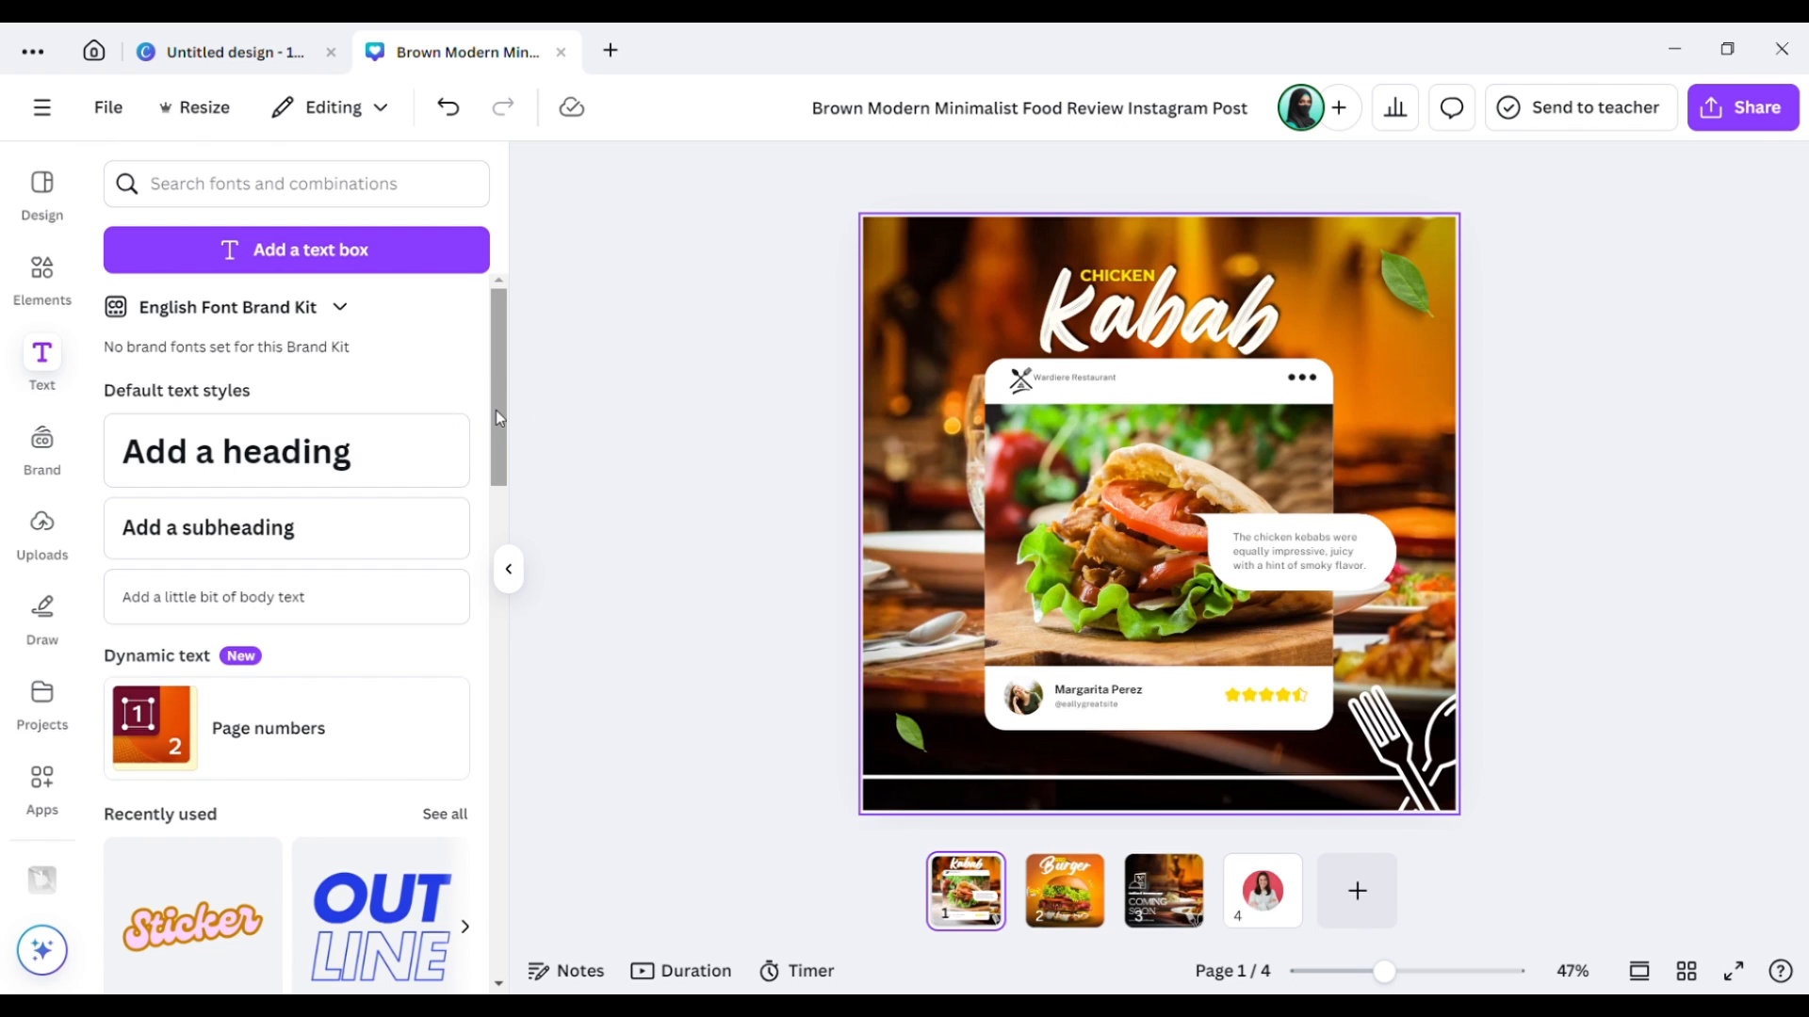
# Add a new blank page 5 to the design.
pyautogui.scroll(-2, 502, 443)
pyautogui.scroll(-2, 499, 451)
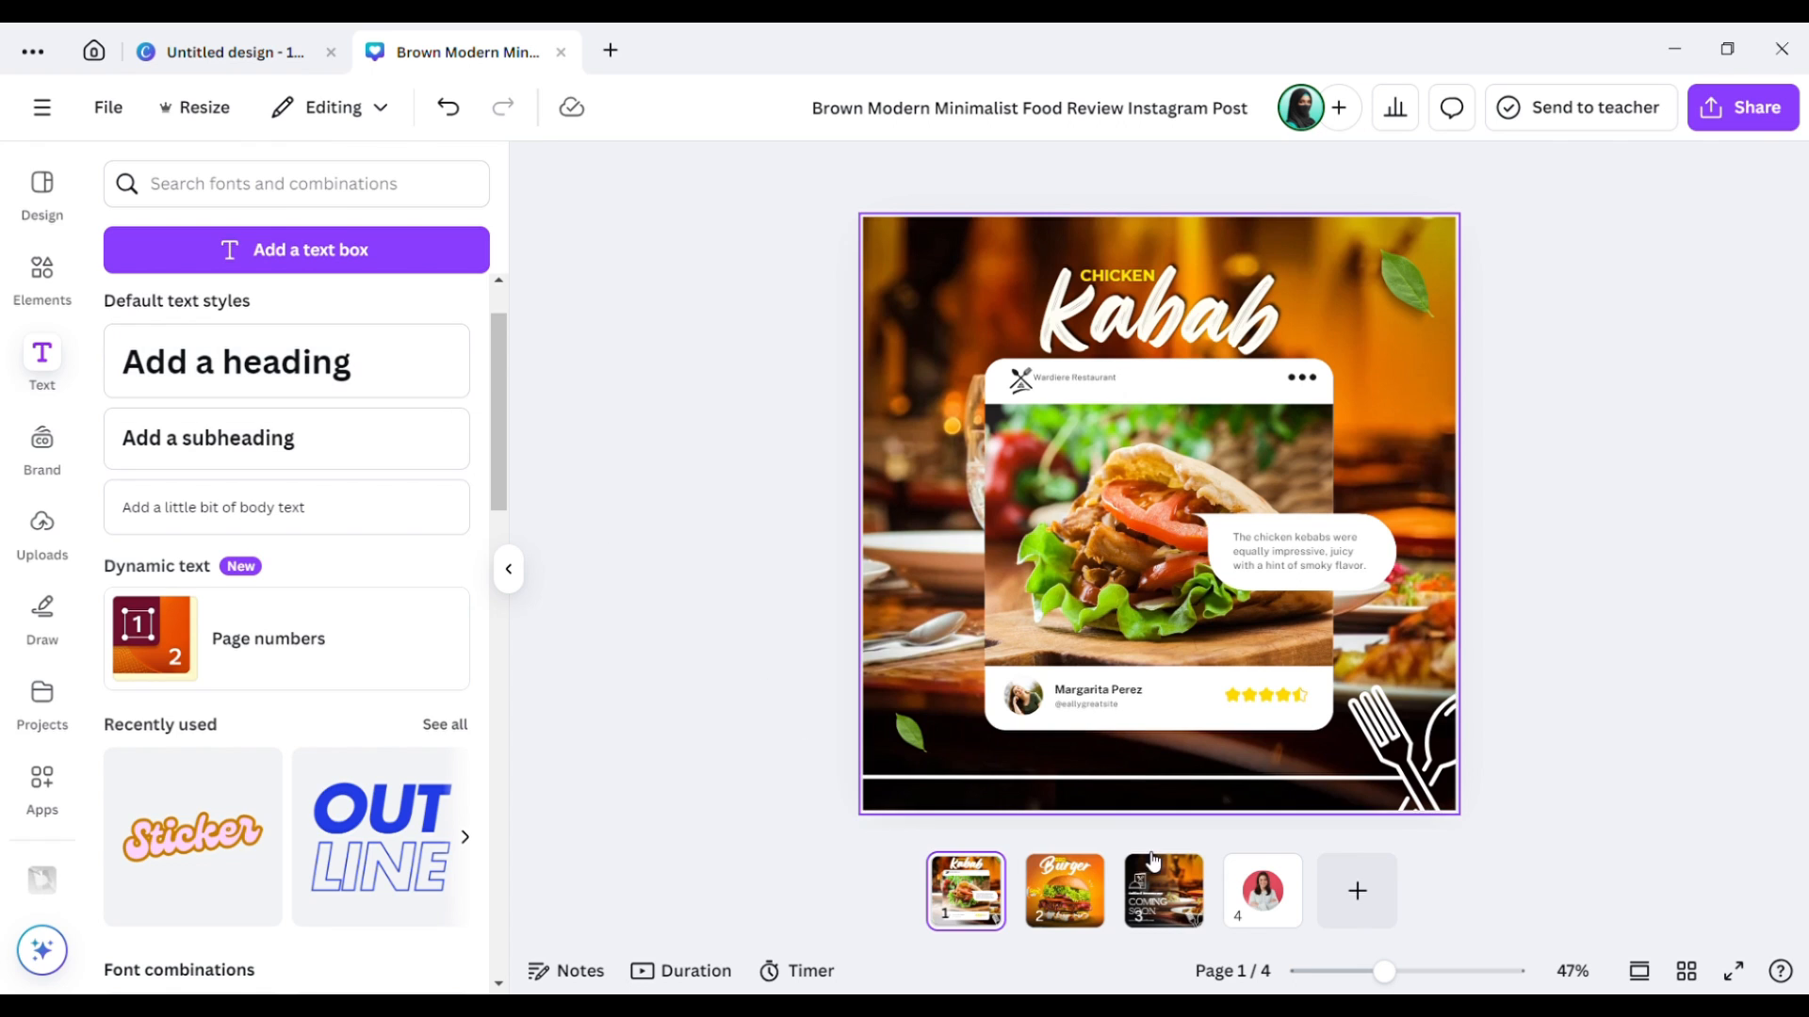
pyautogui.click(1366, 909)
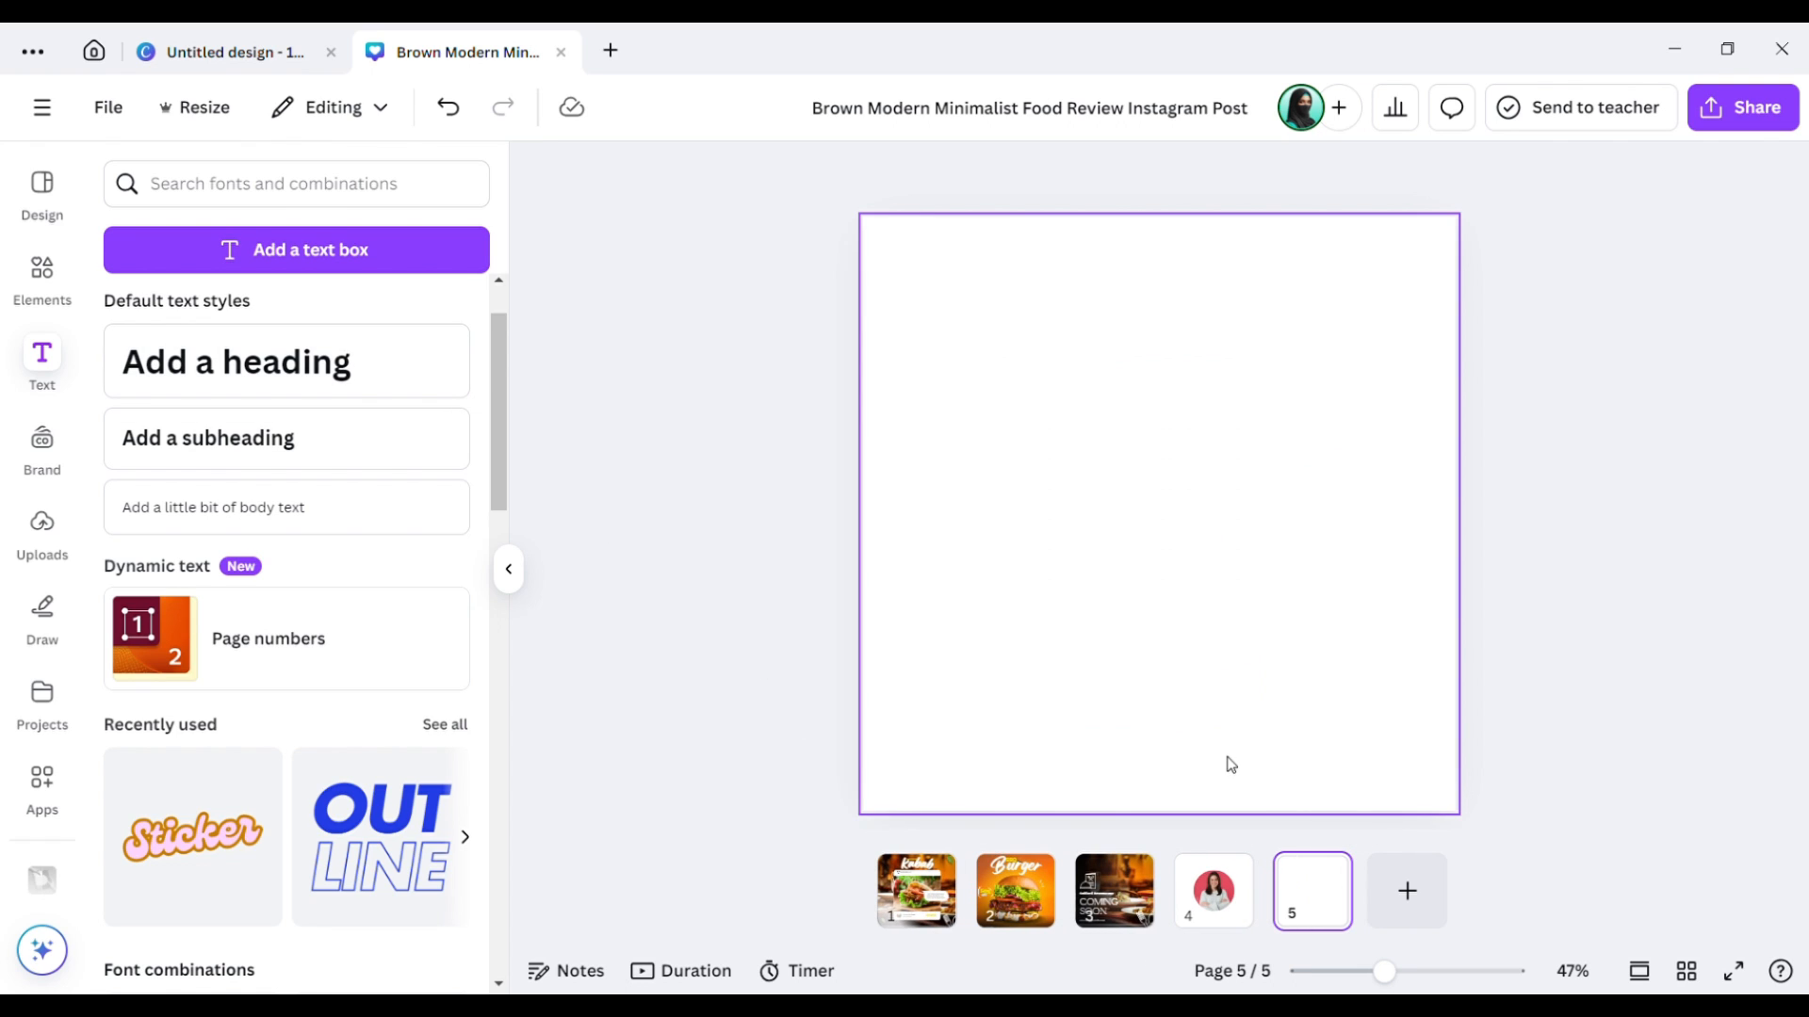
# Add a heading on page 5 containing the person's full name, then reselect it.
pyautogui.click(372, 379)
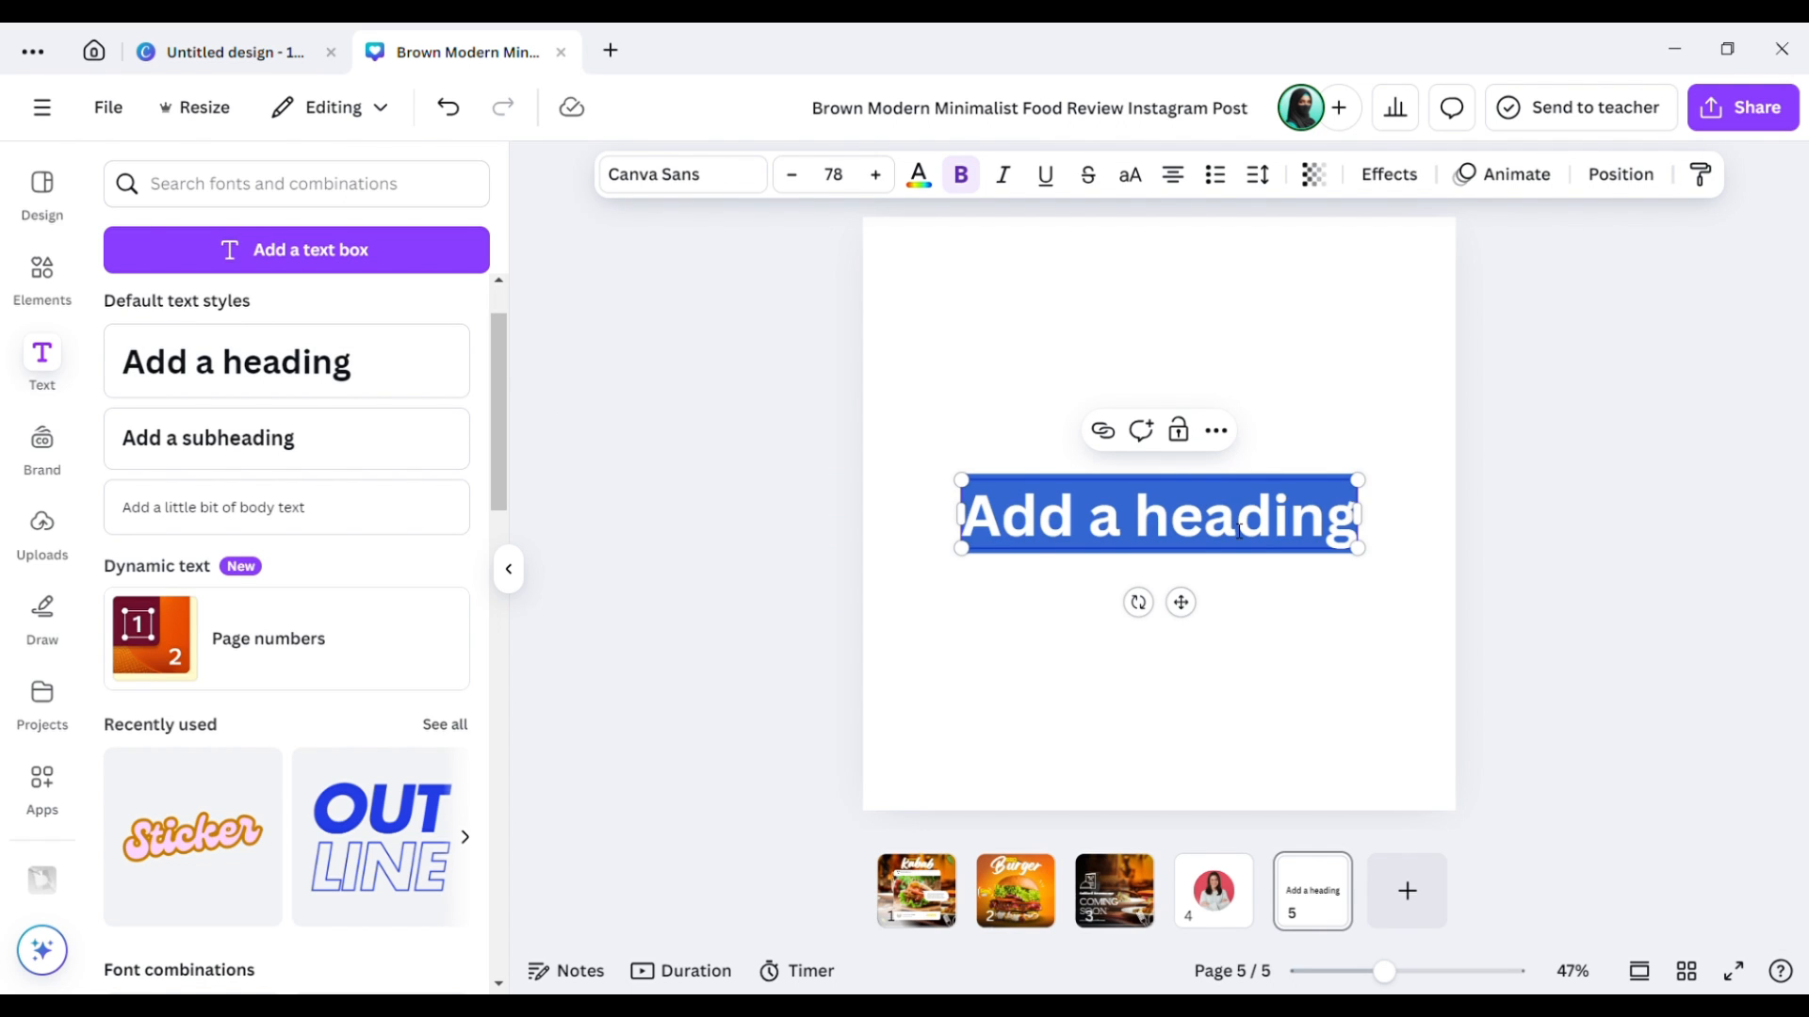
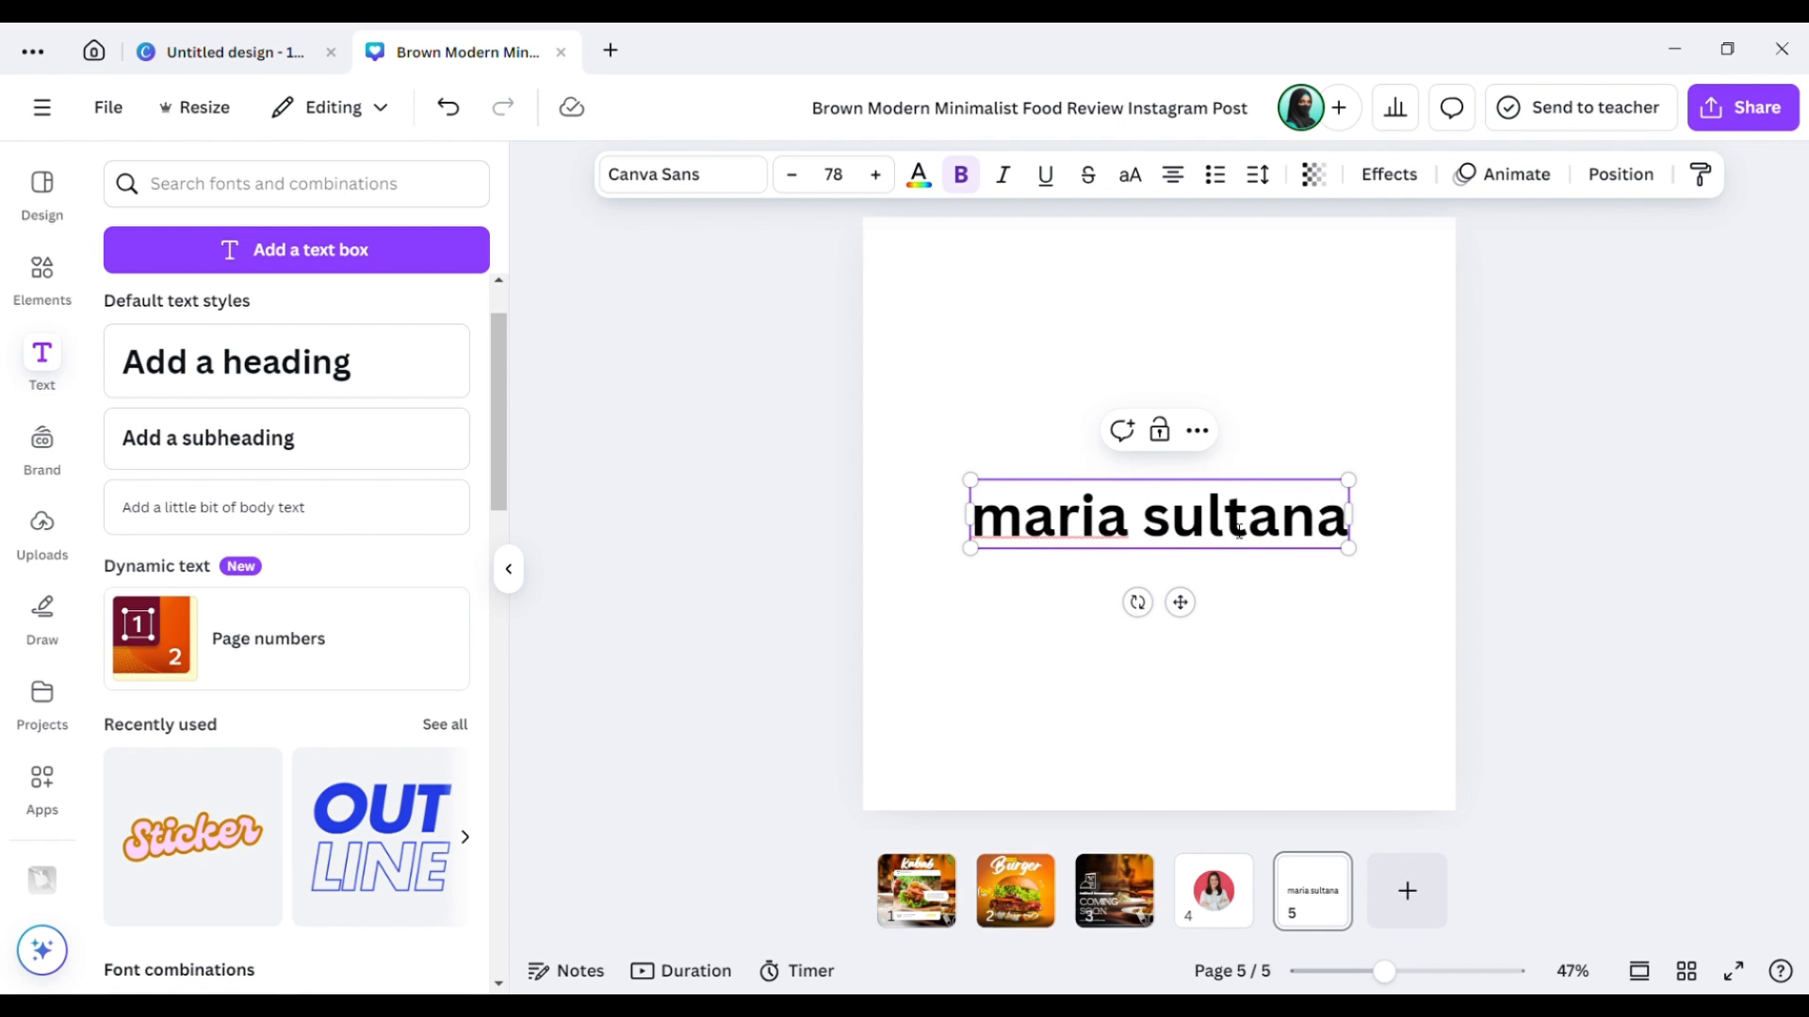
pyautogui.click(1224, 654)
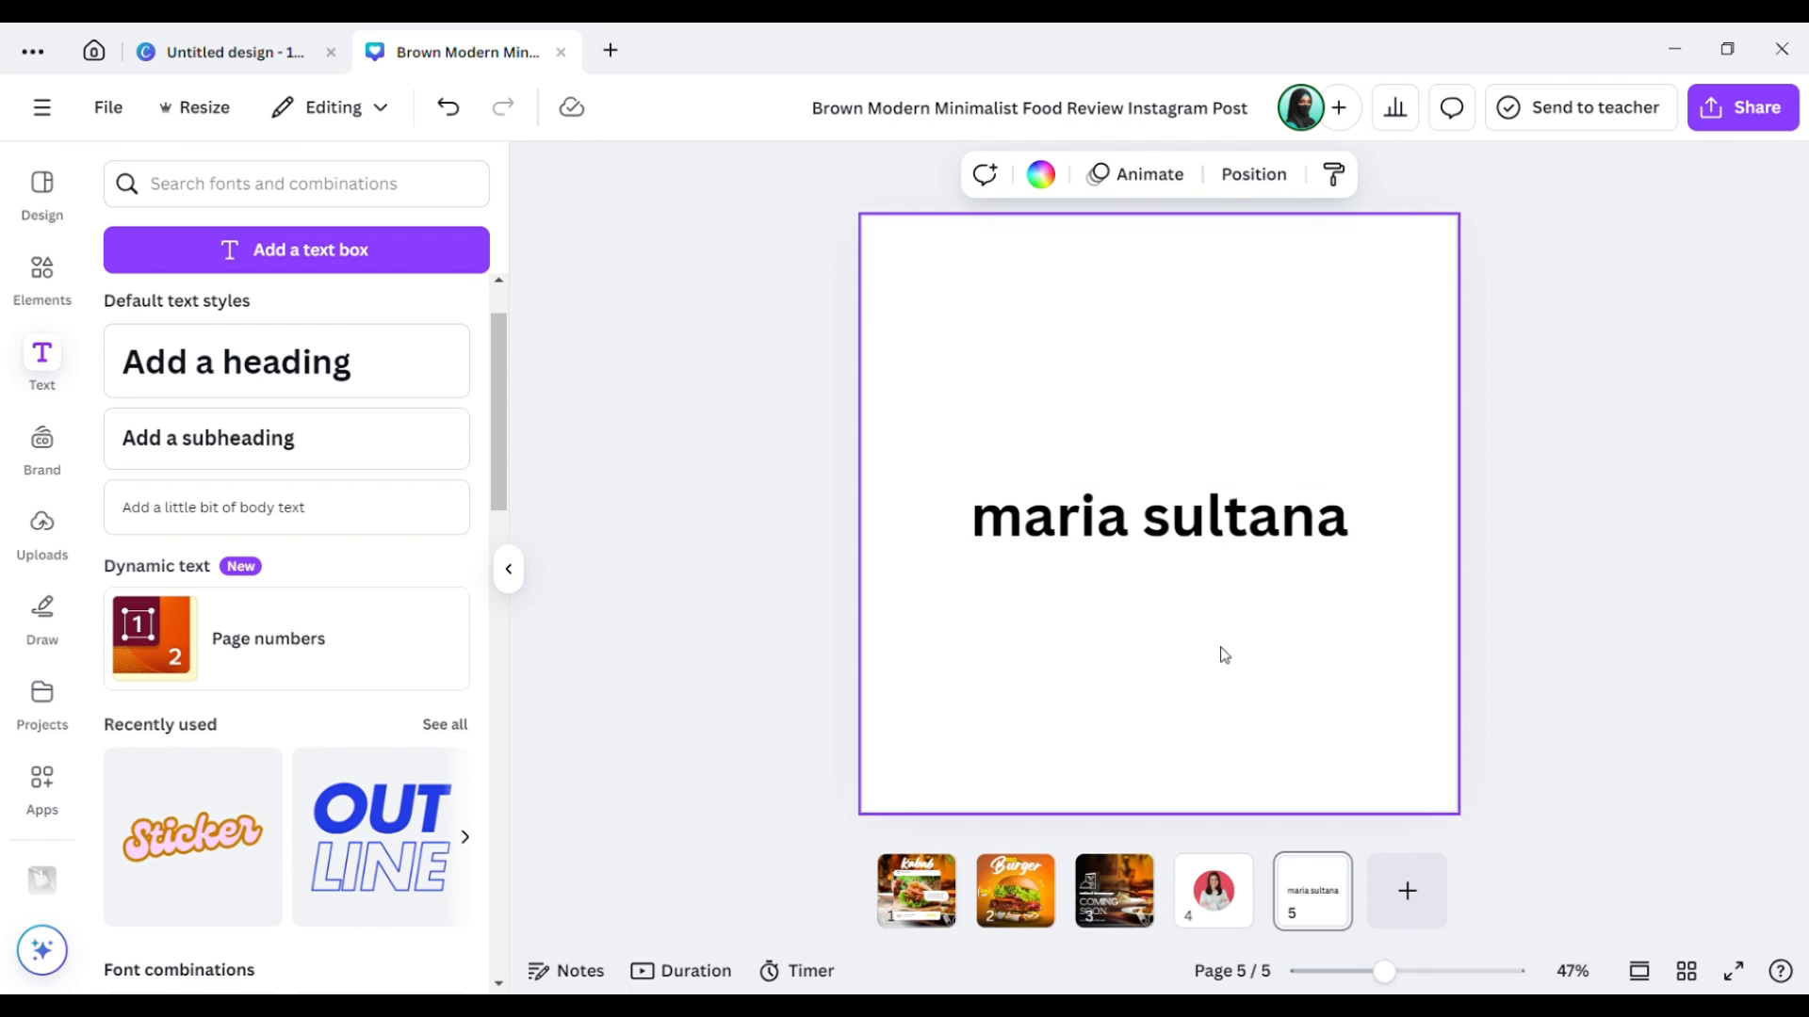
pyautogui.click(1153, 535)
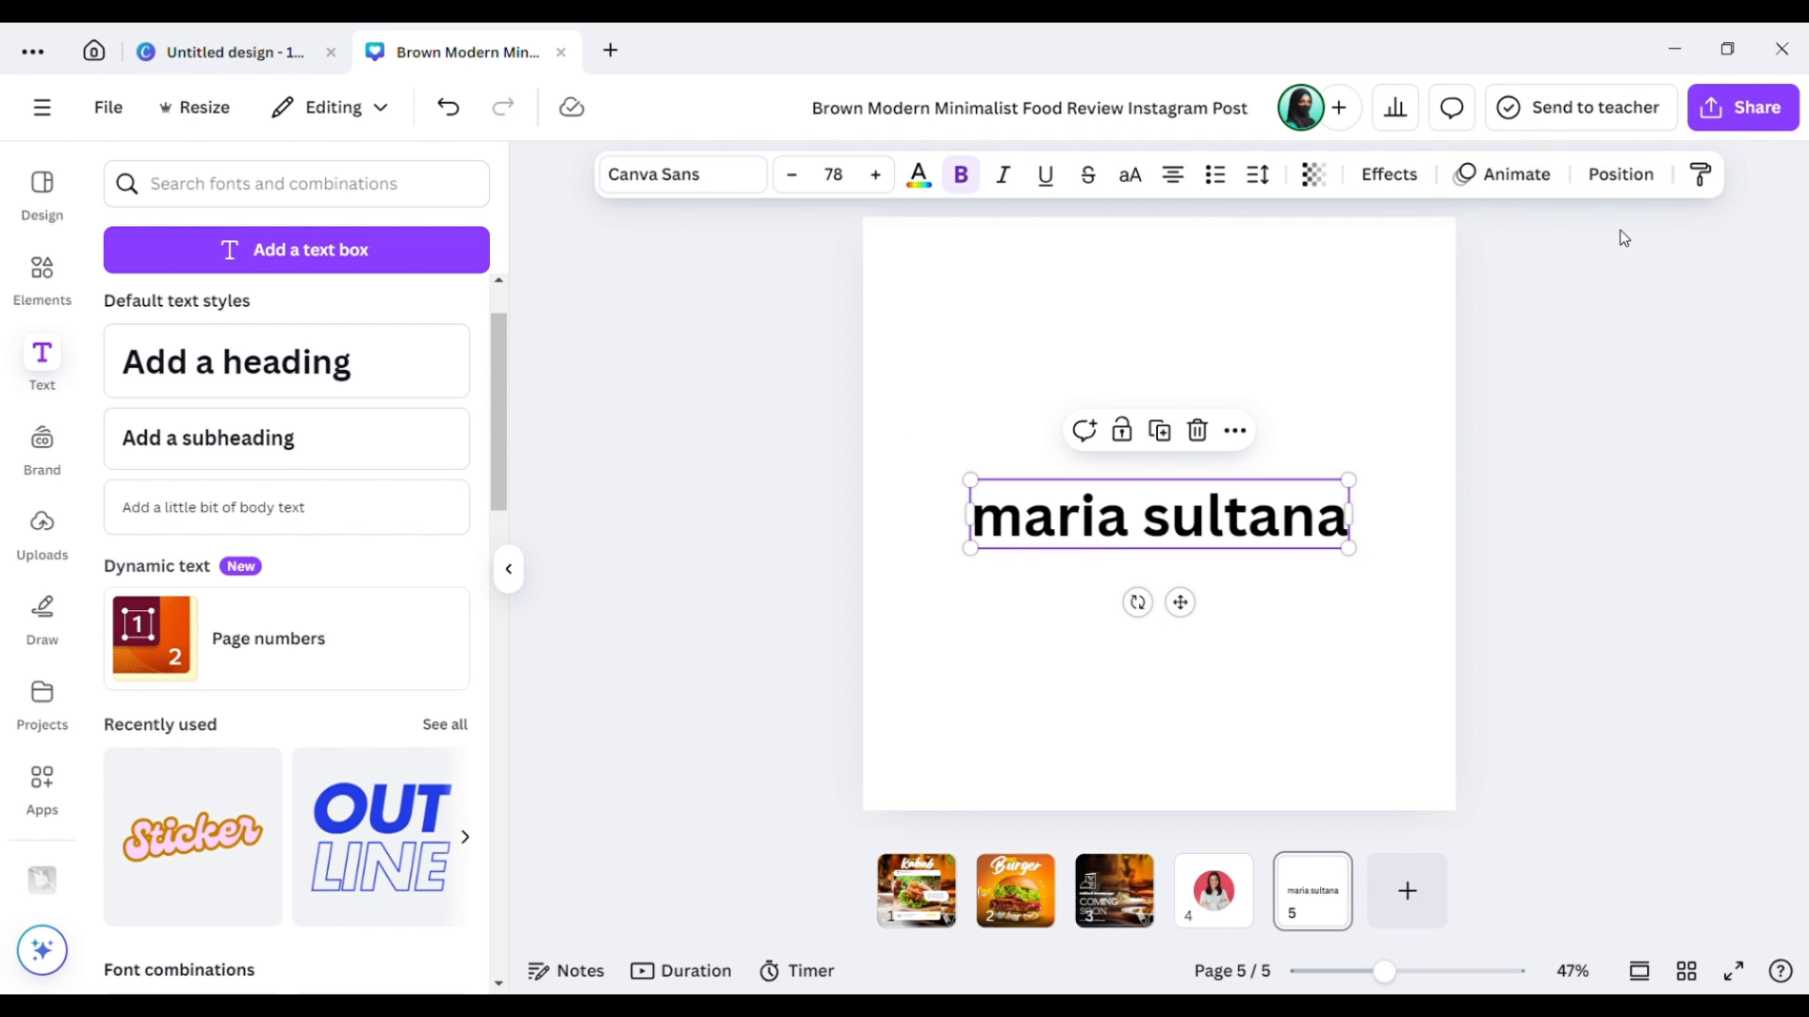
# Set the name to Anantason, trying Bold, ExtraBold, Black and Medium before choosing SemiBold.
pyautogui.click(733, 176)
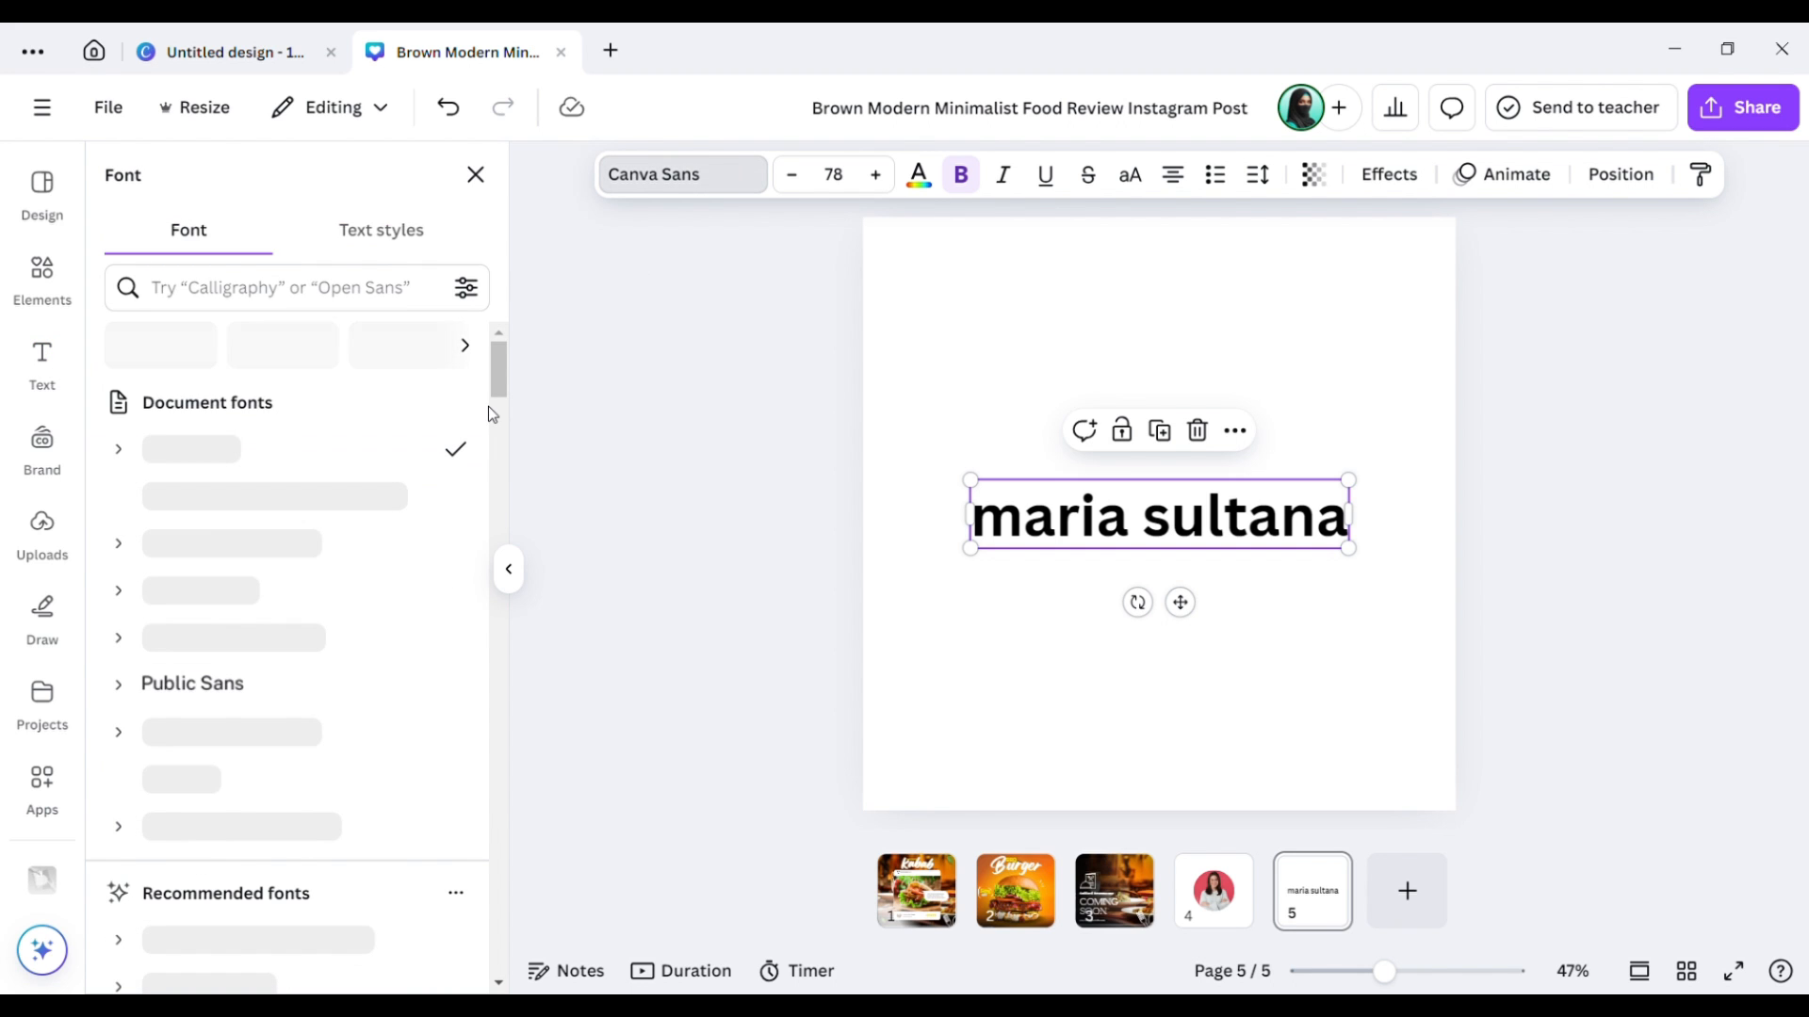
pyautogui.moveTo(500, 403); pyautogui.dragTo(497, 676)
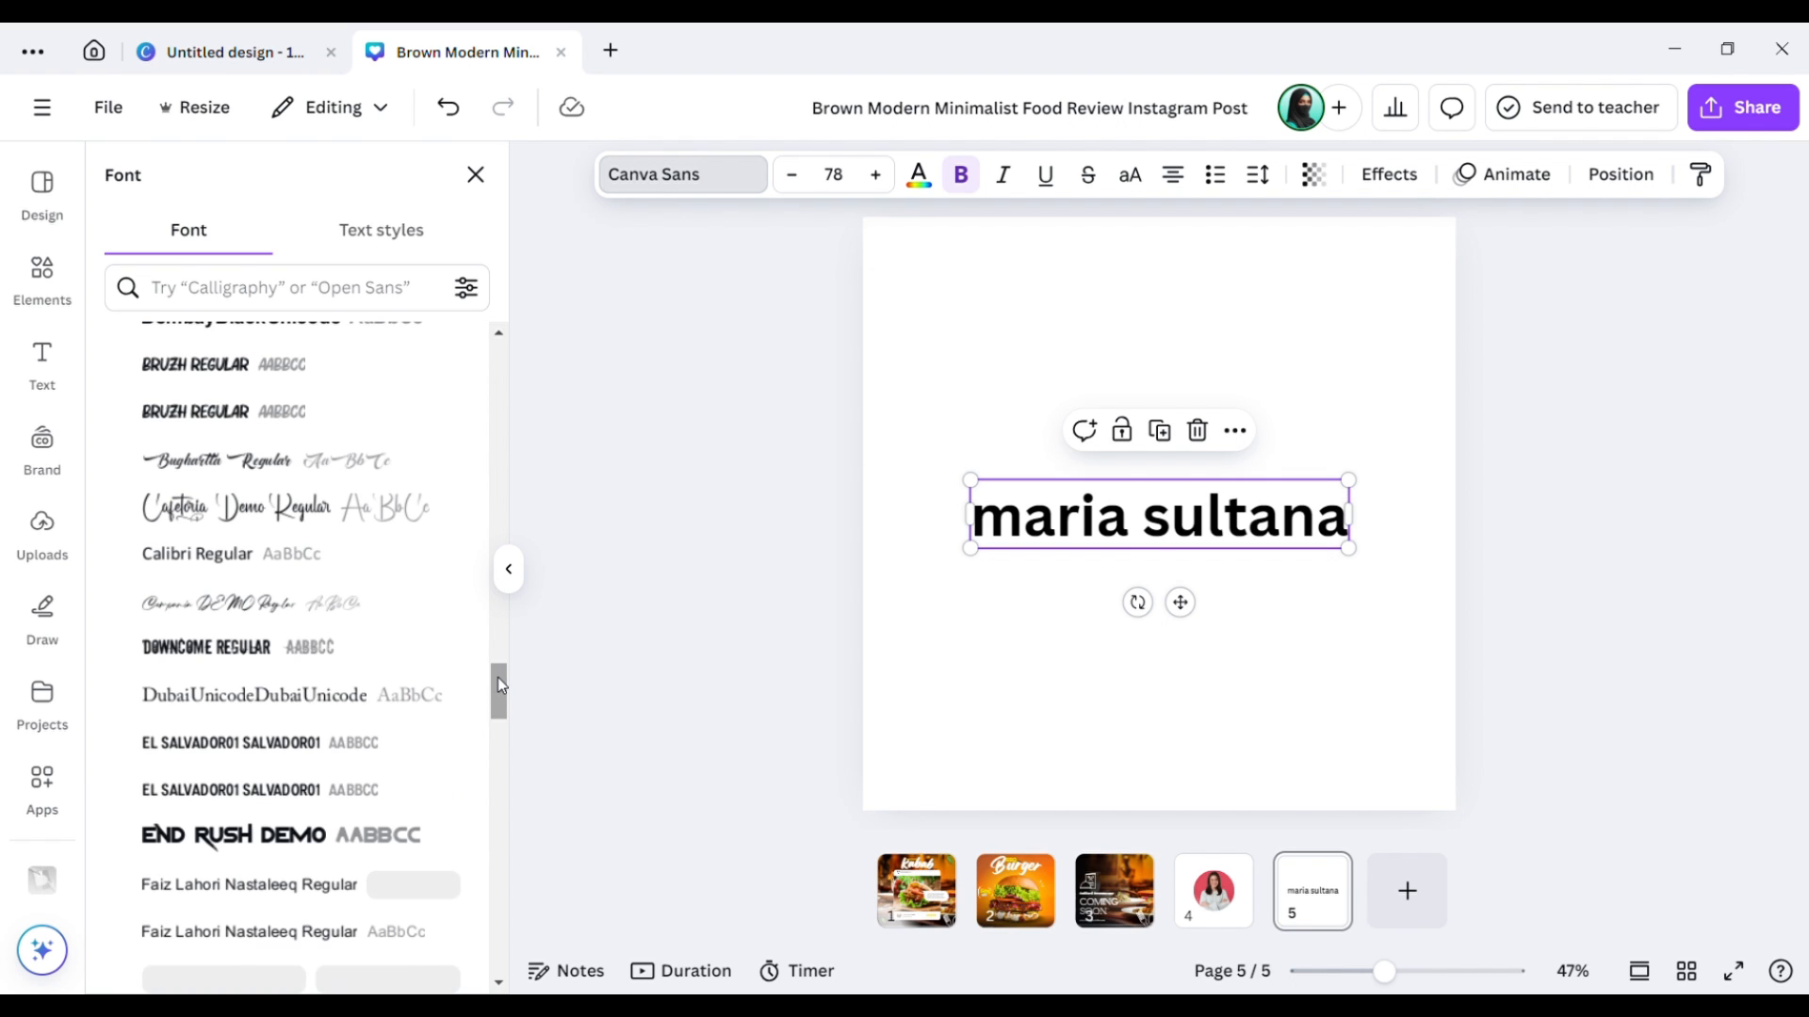
pyautogui.moveTo(498, 676); pyautogui.dragTo(517, 425)
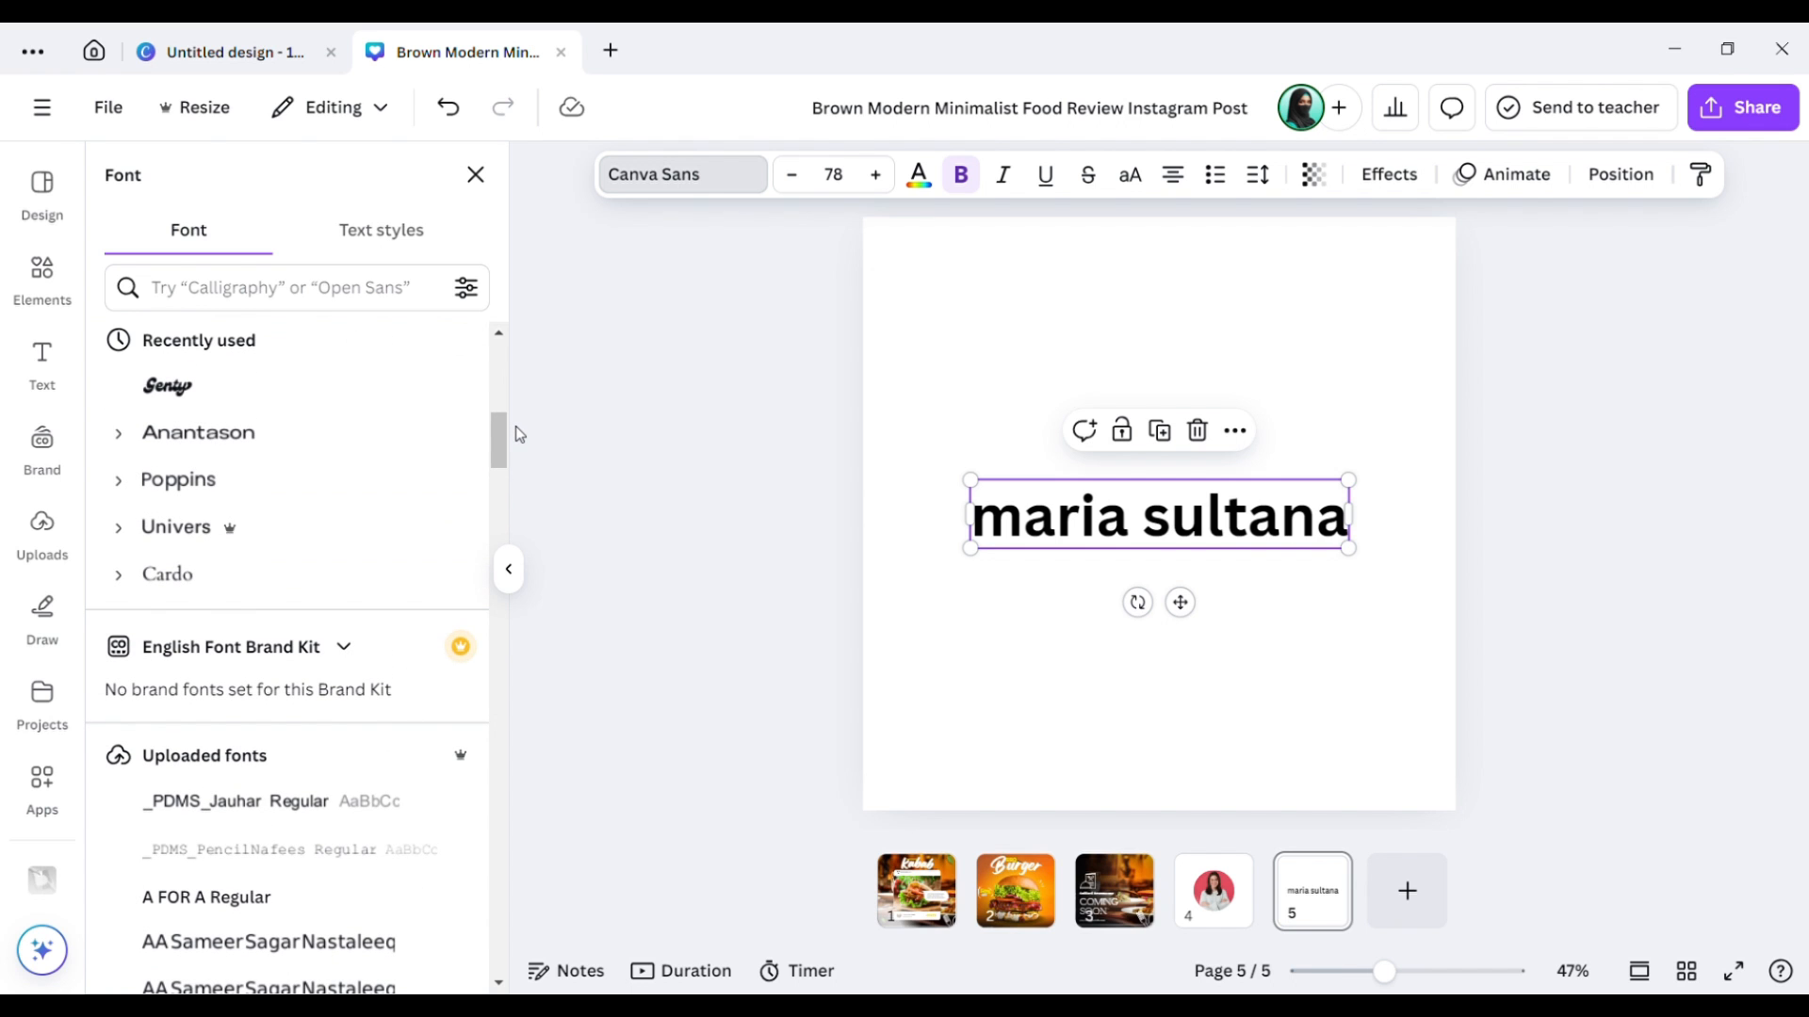
pyautogui.click(118, 432)
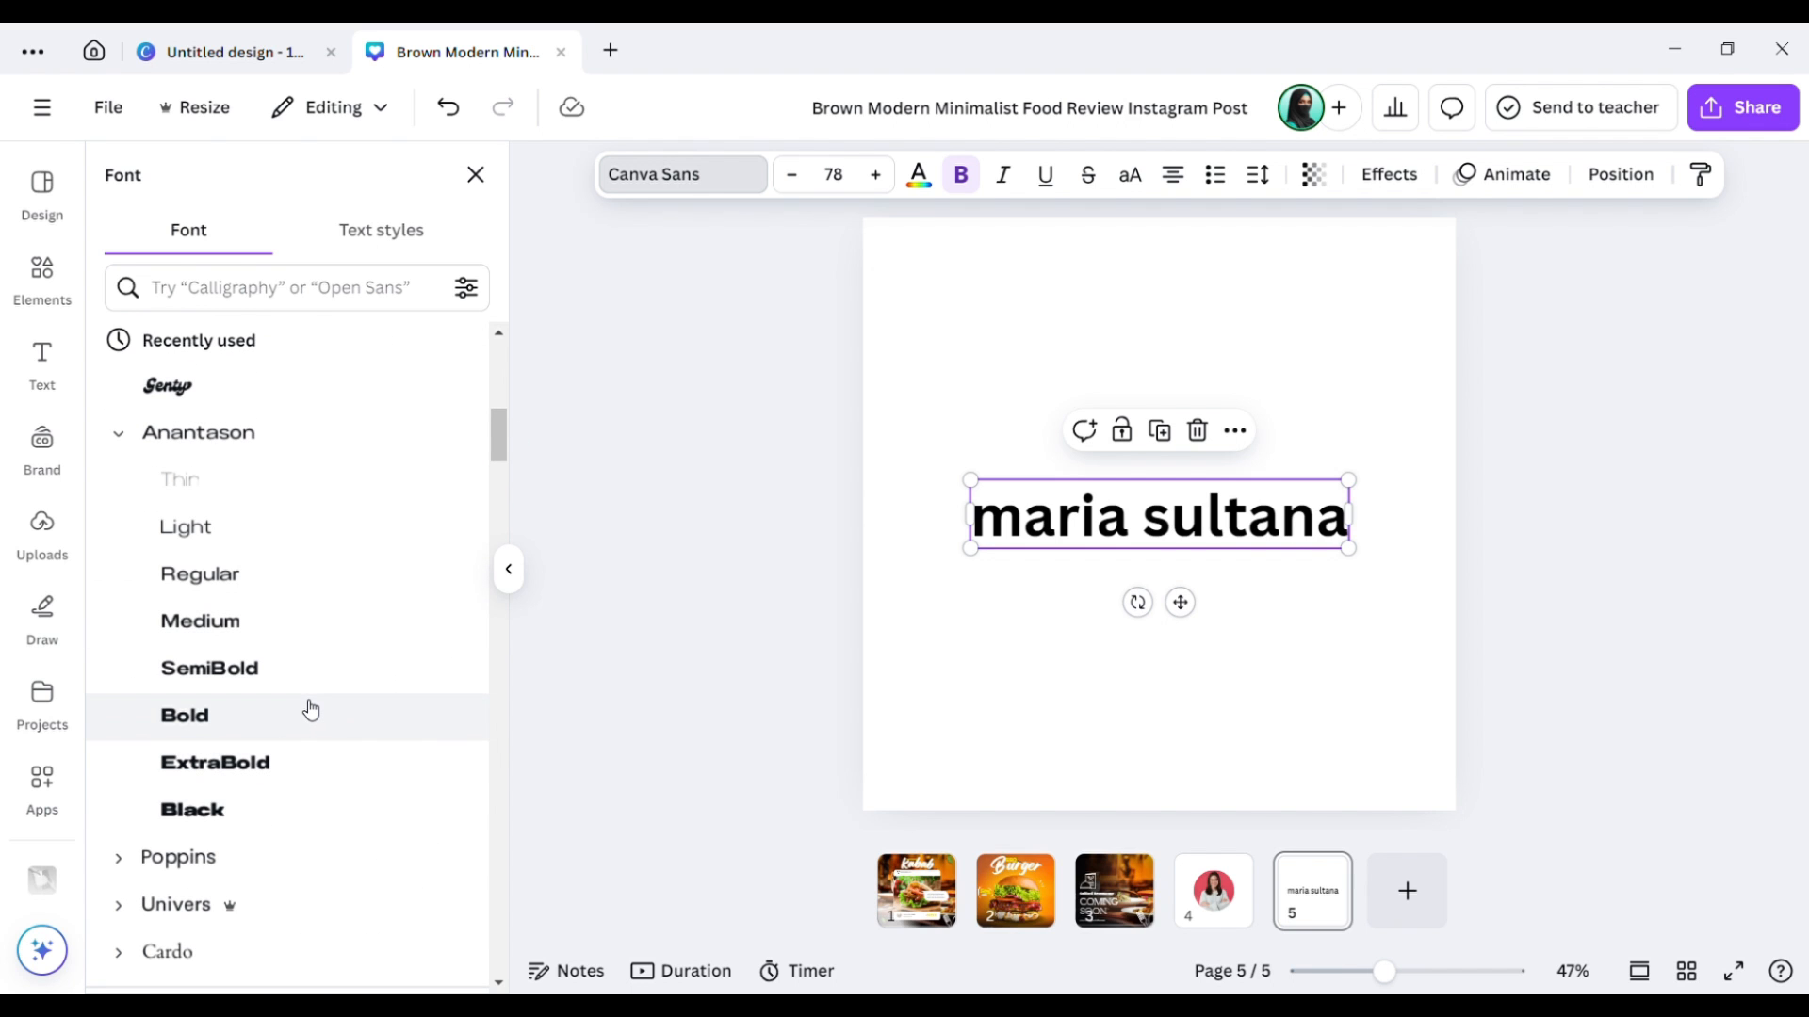
pyautogui.click(311, 710)
pyautogui.click(301, 762)
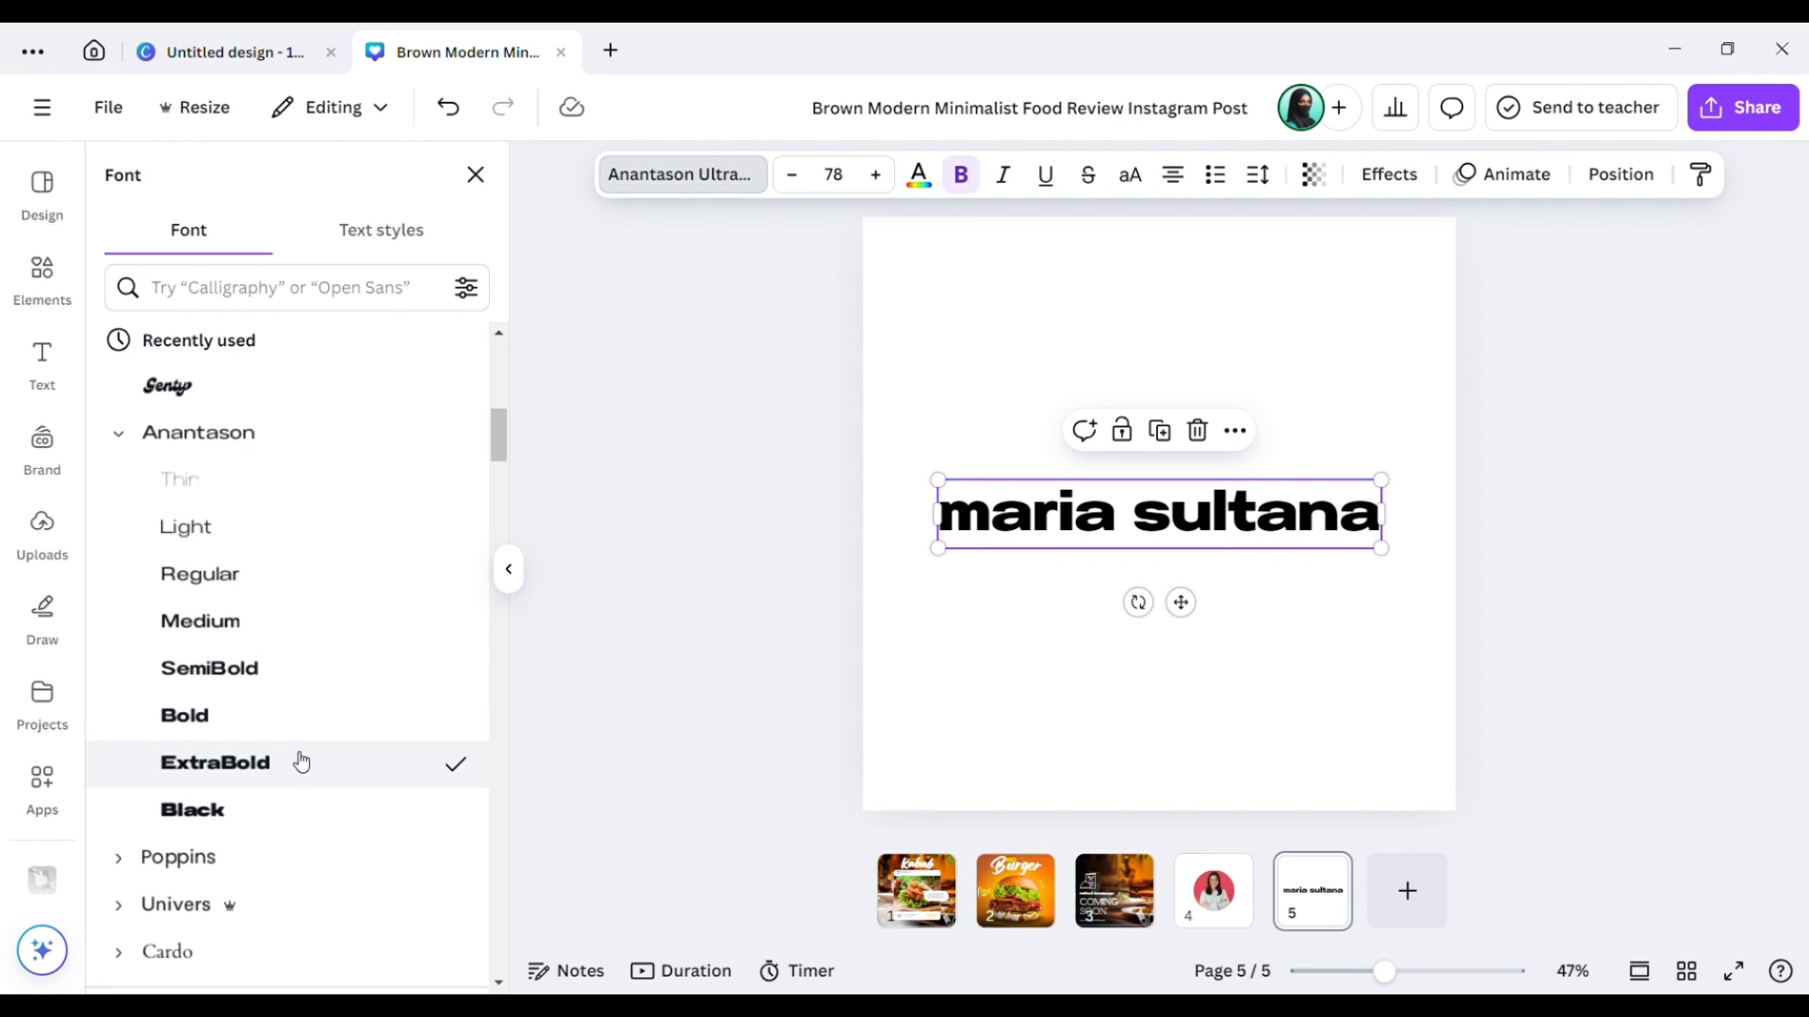
pyautogui.click(285, 808)
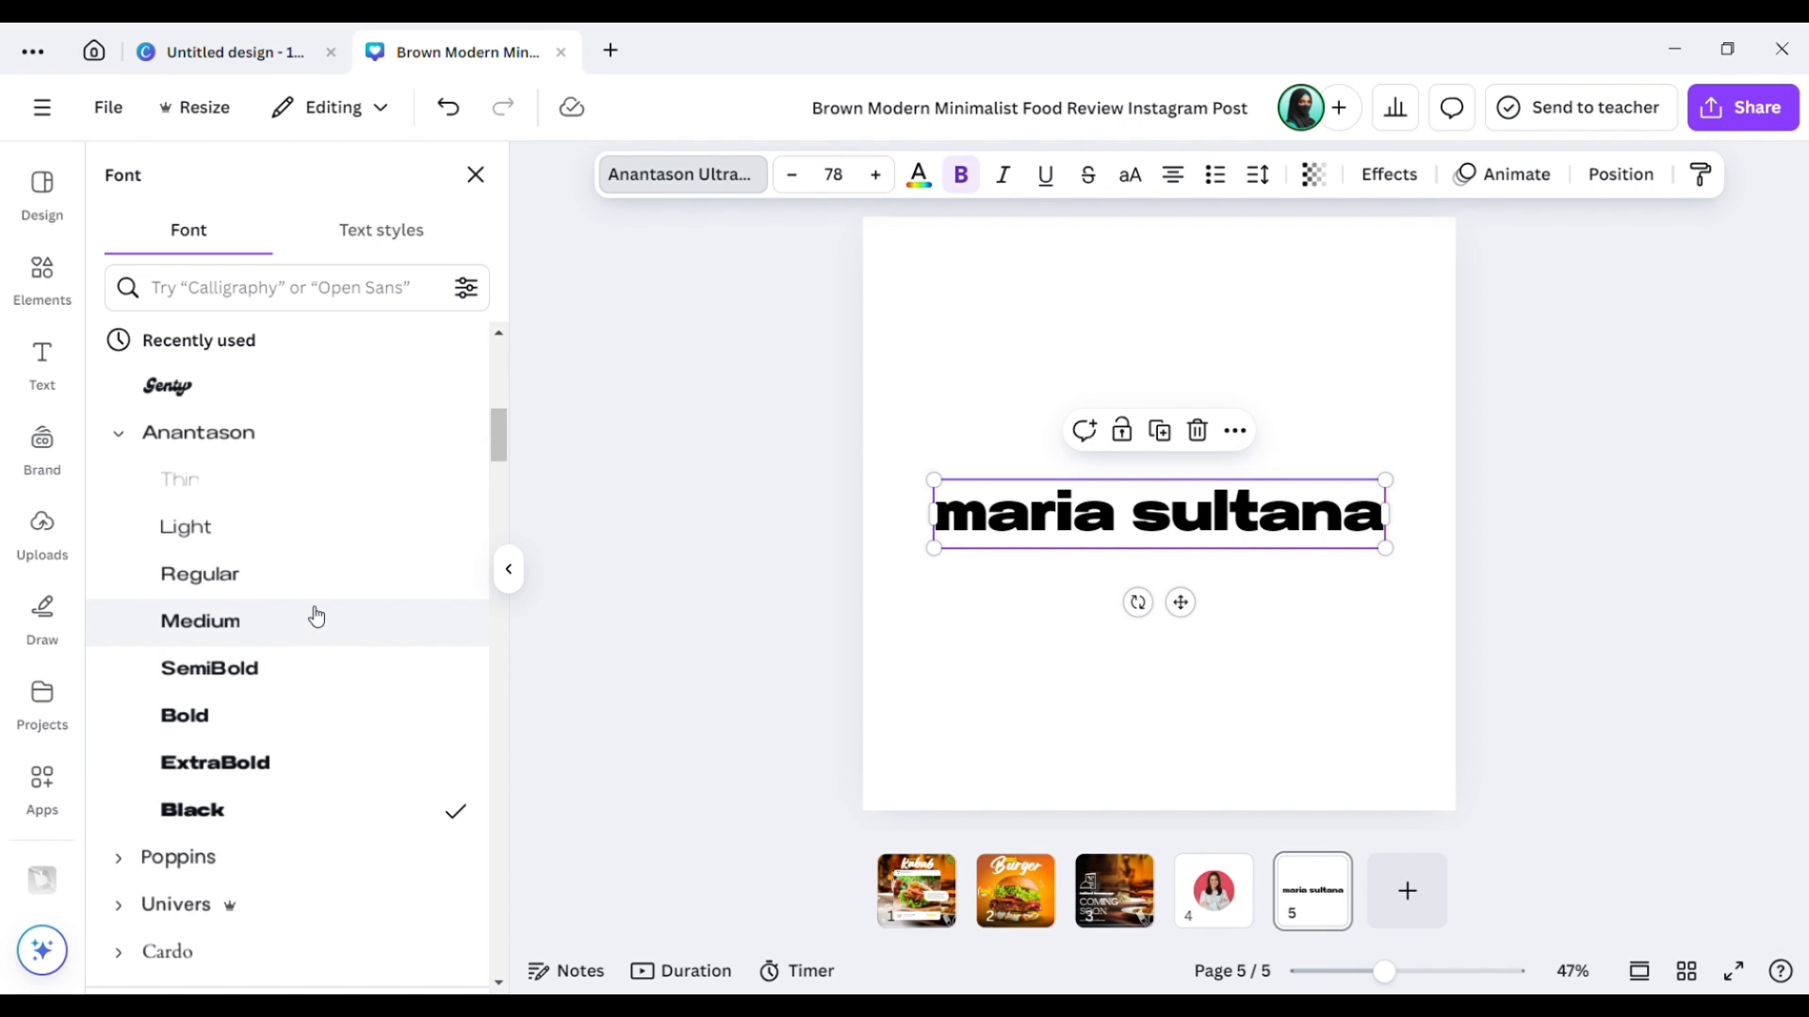
pyautogui.click(353, 617)
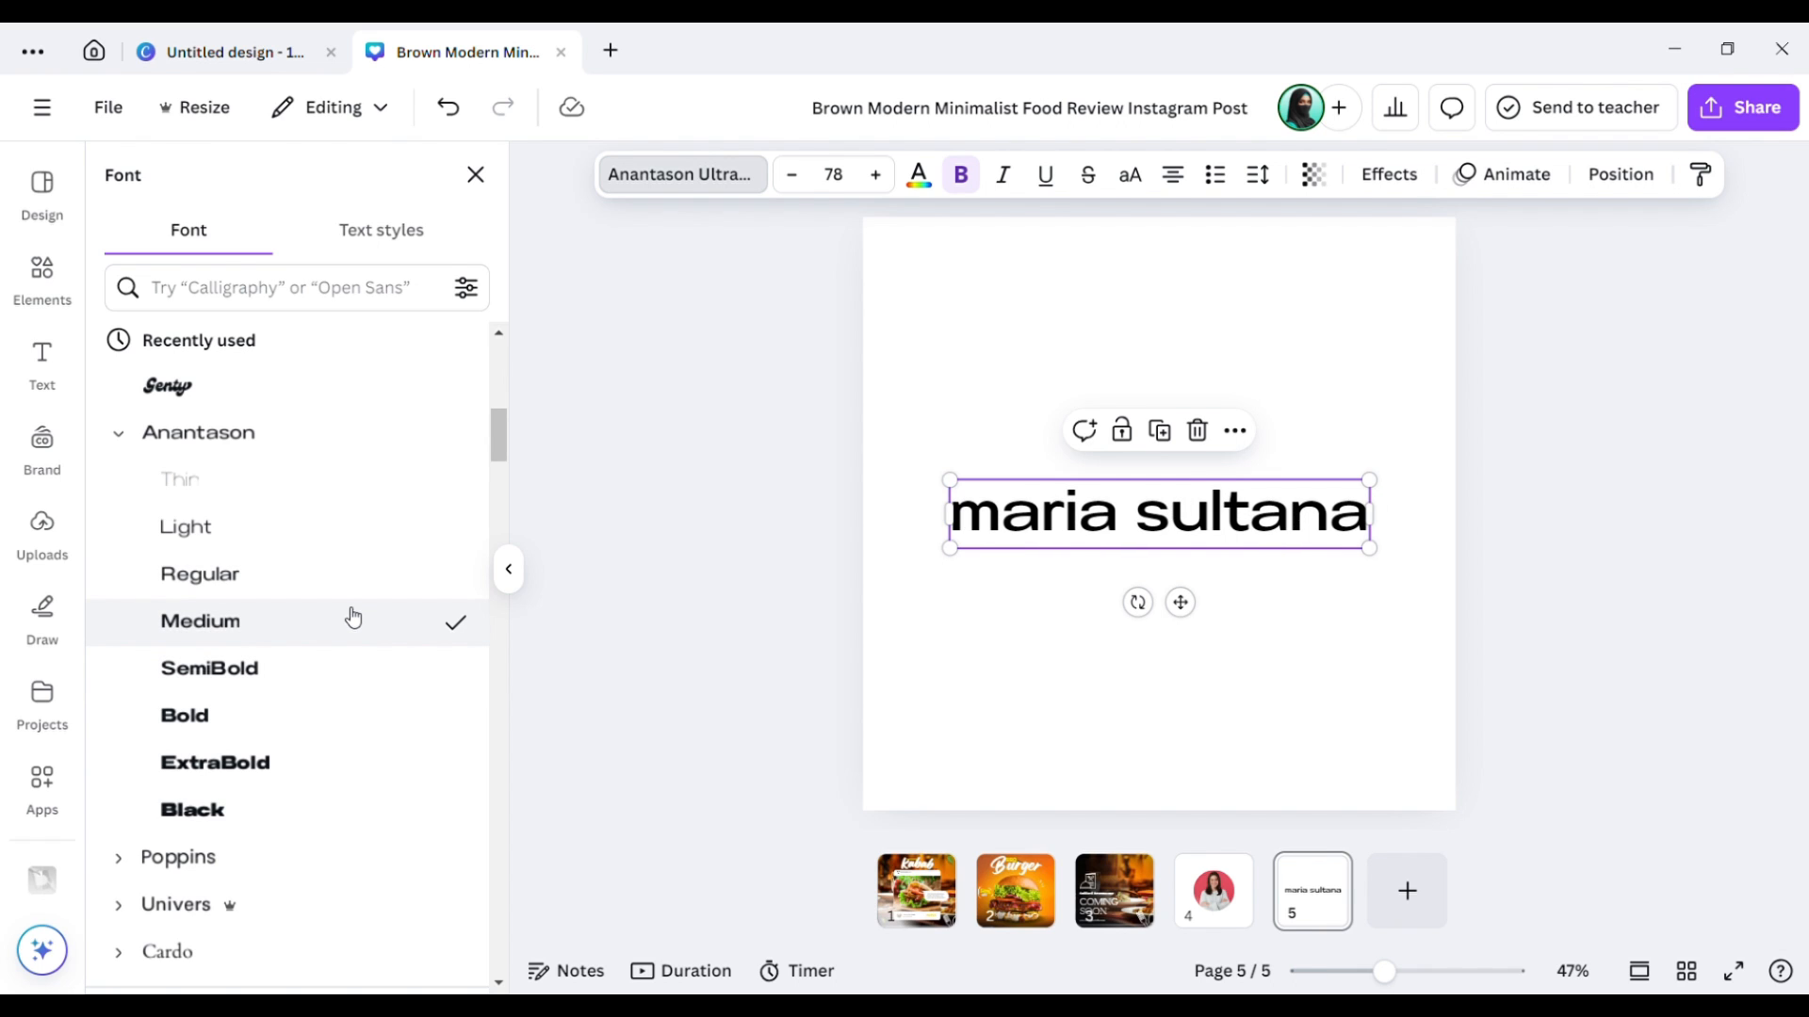
pyautogui.click(318, 697)
pyautogui.click(1065, 690)
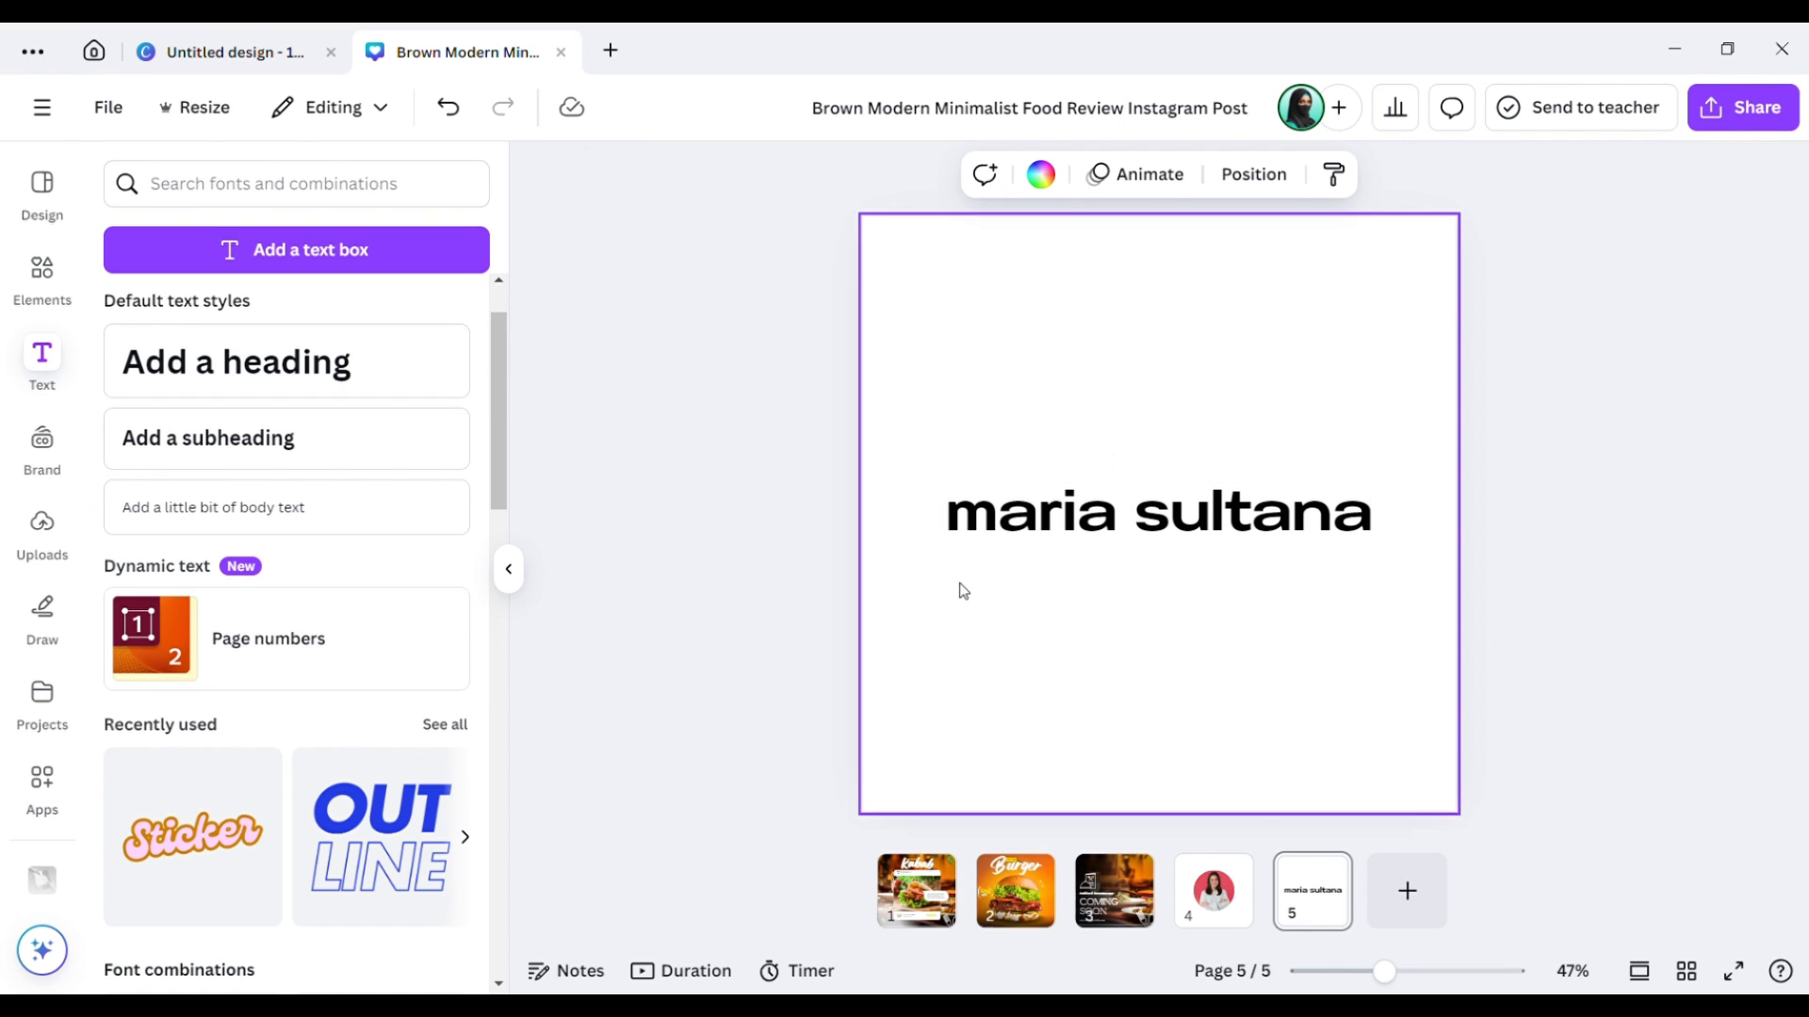
pyautogui.click(1060, 525)
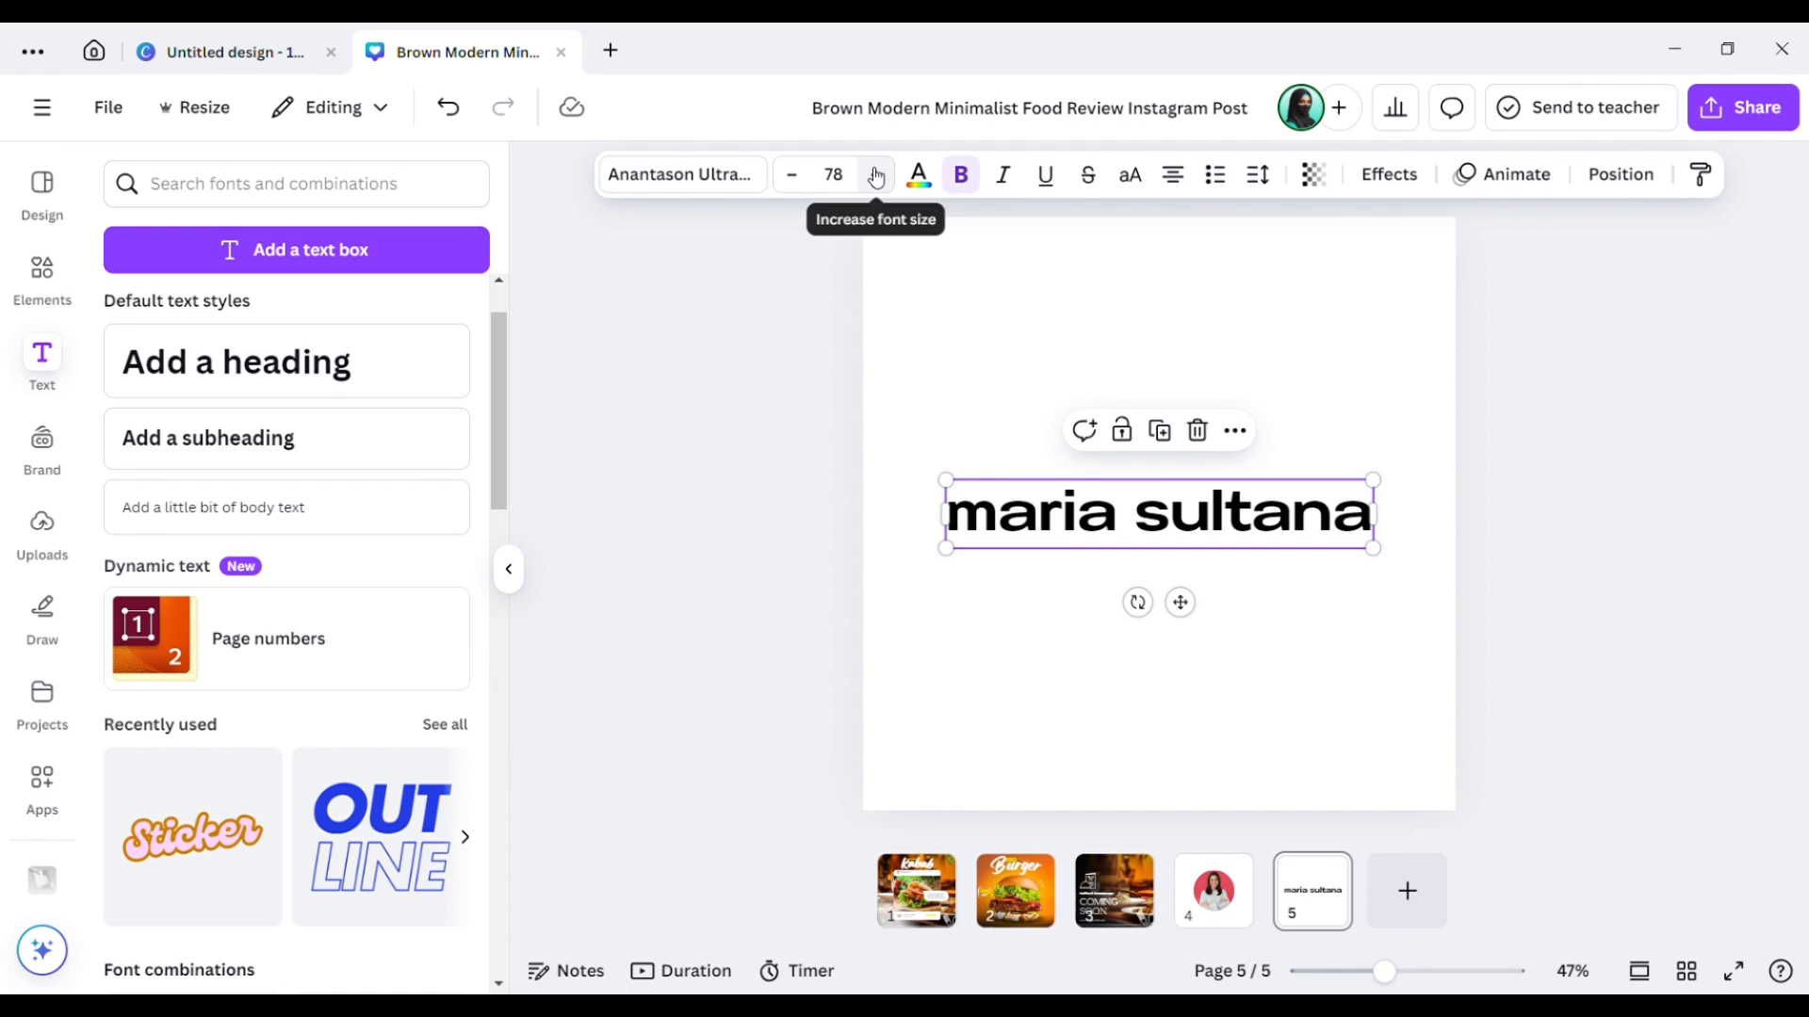
# Set the page 5 name to font size 88 and text colour teal #75e6da.
pyautogui.click(878, 176)
pyautogui.doubleClick(877, 177)
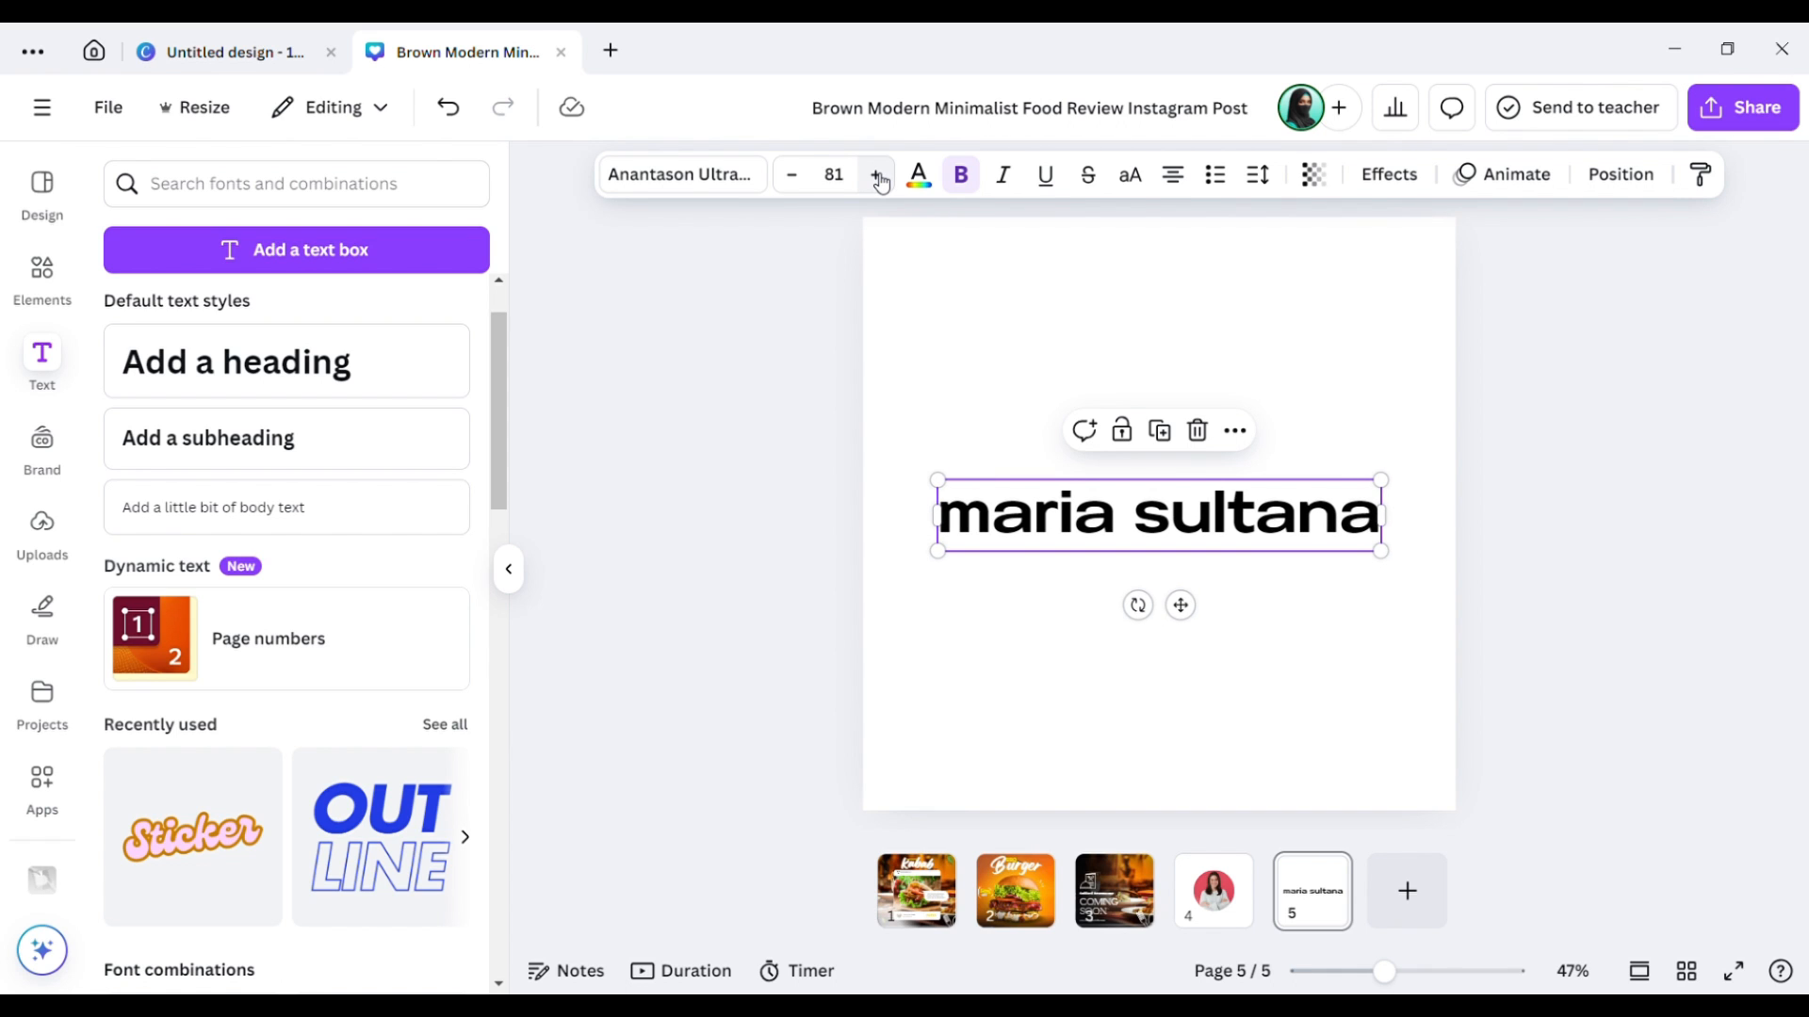
pyautogui.click(877, 176)
pyautogui.doubleClick(877, 176)
pyautogui.doubleClick(877, 177)
pyautogui.doubleClick(877, 176)
pyautogui.doubleClick(877, 176)
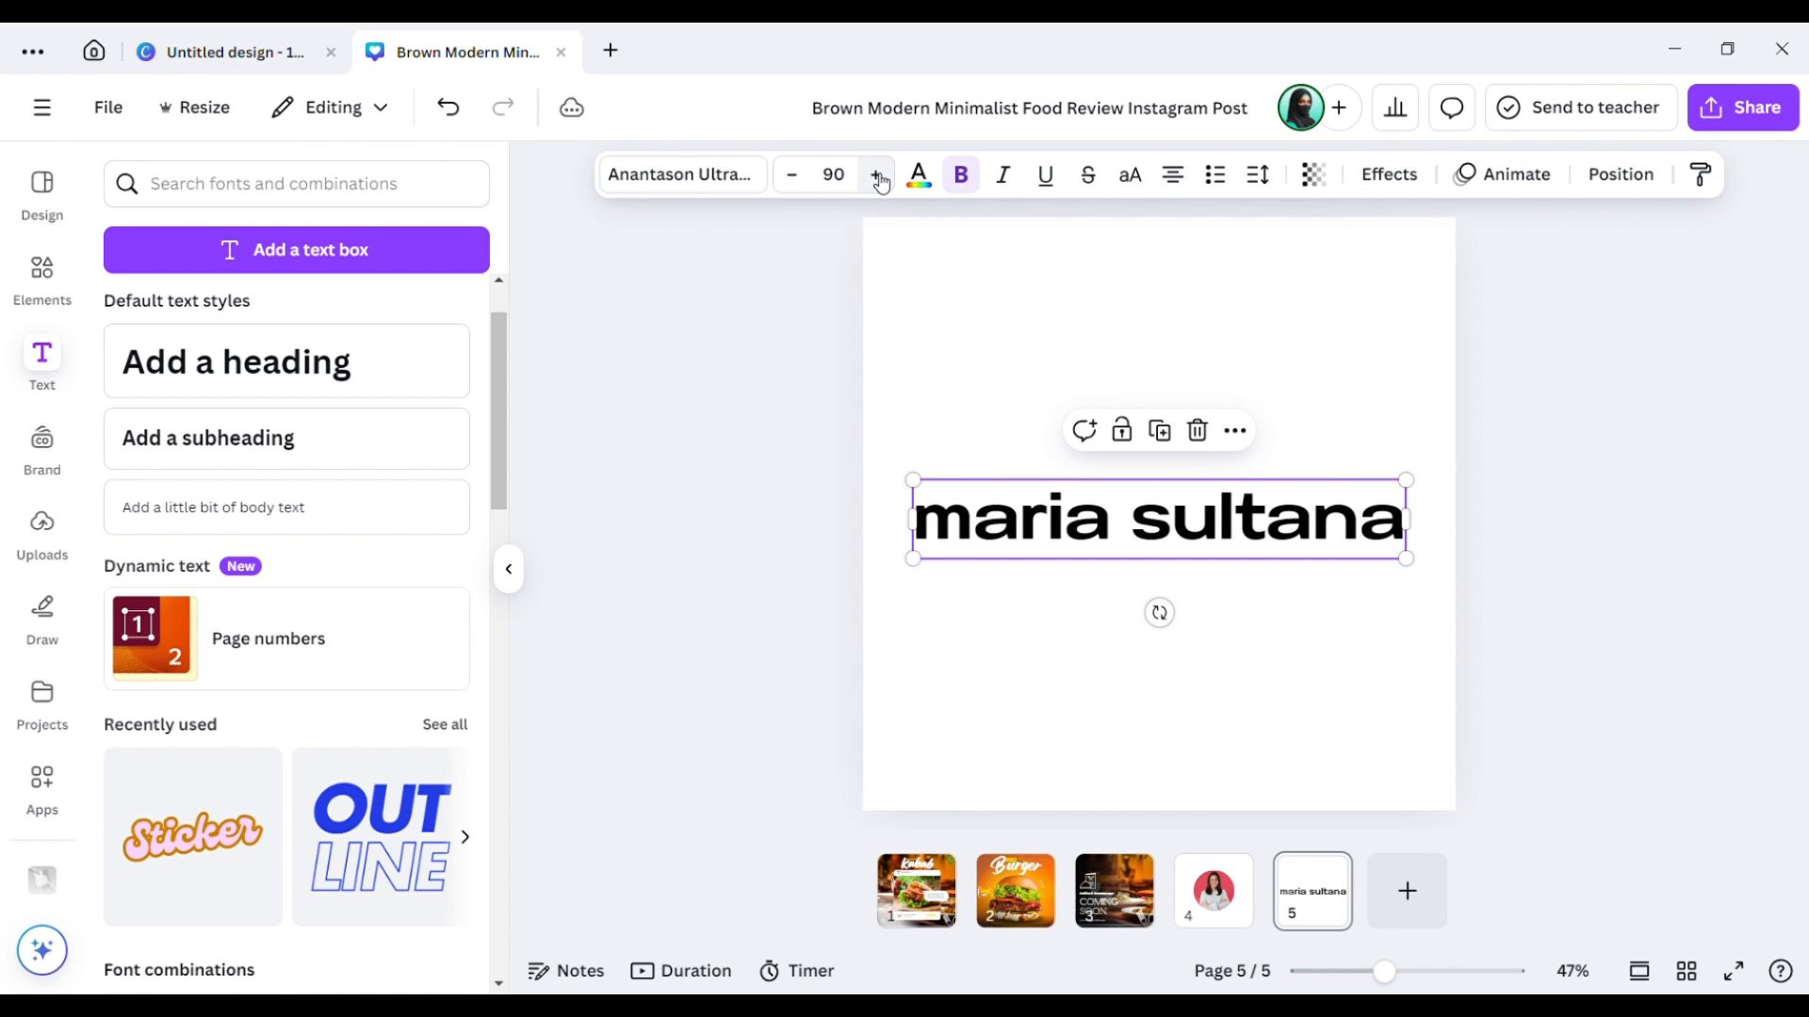
pyautogui.doubleClick(877, 176)
pyautogui.doubleClick(800, 191)
pyautogui.doubleClick(800, 191)
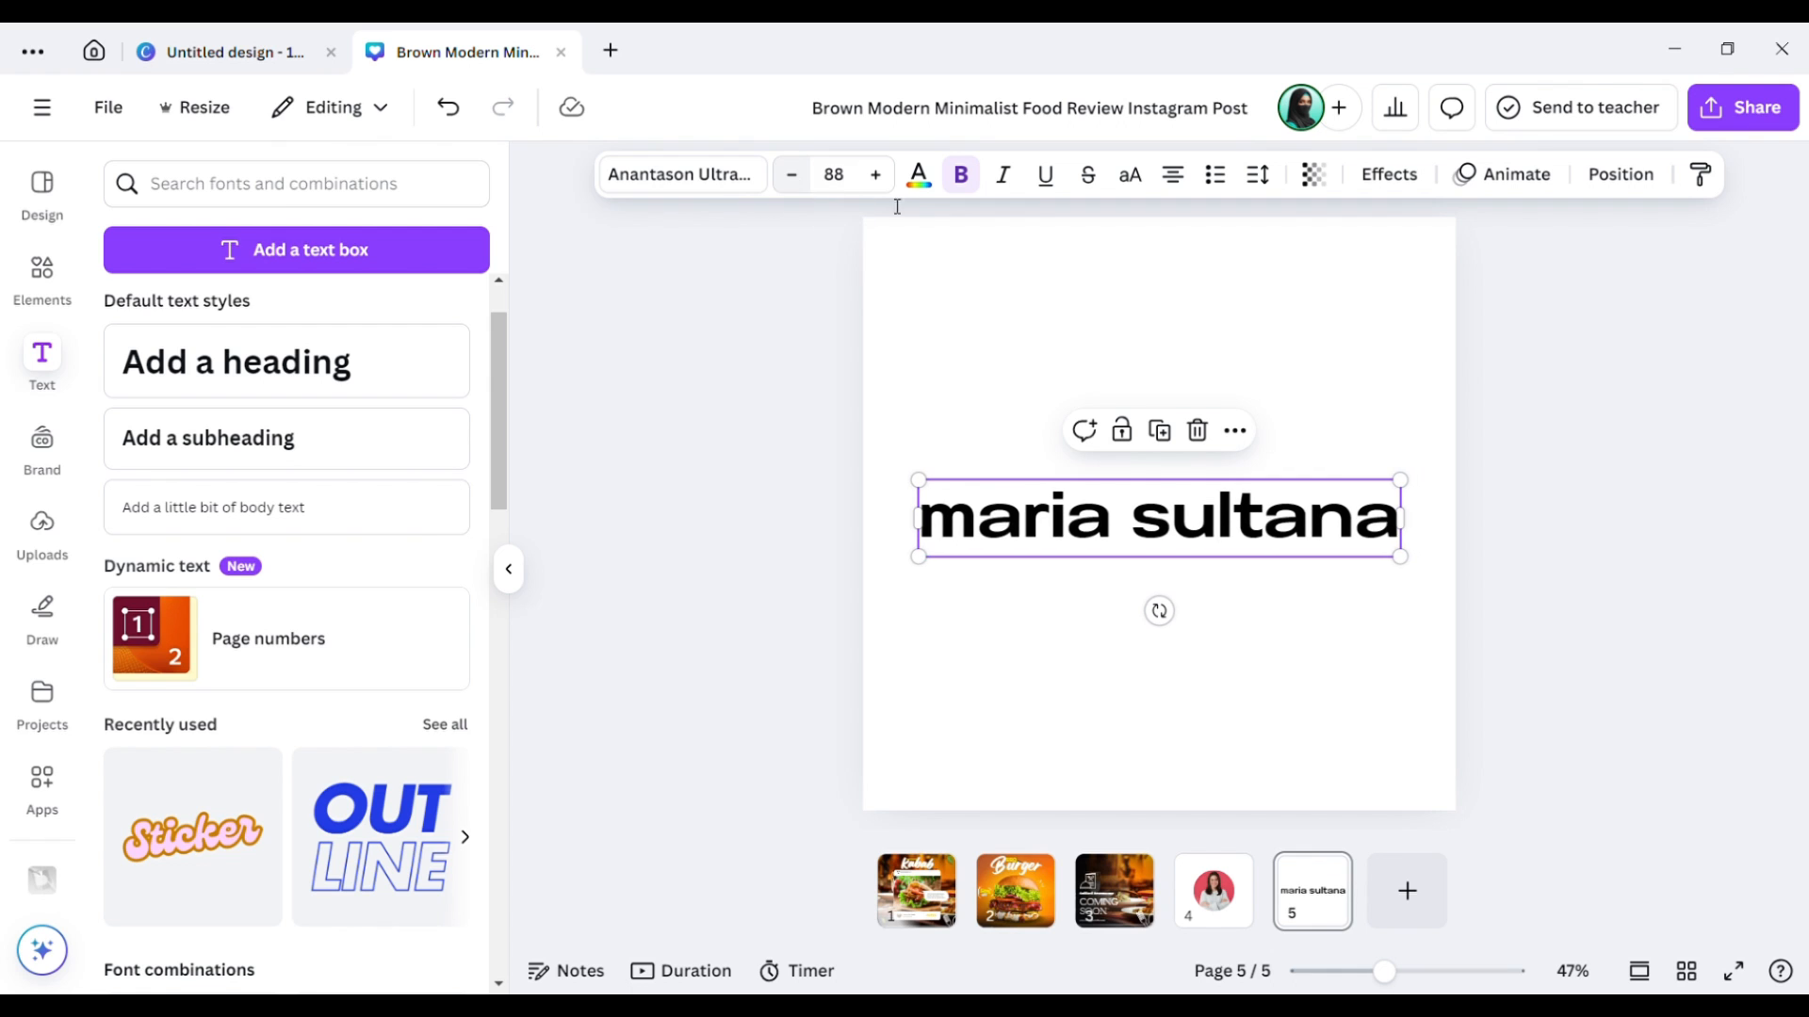
pyautogui.click(932, 193)
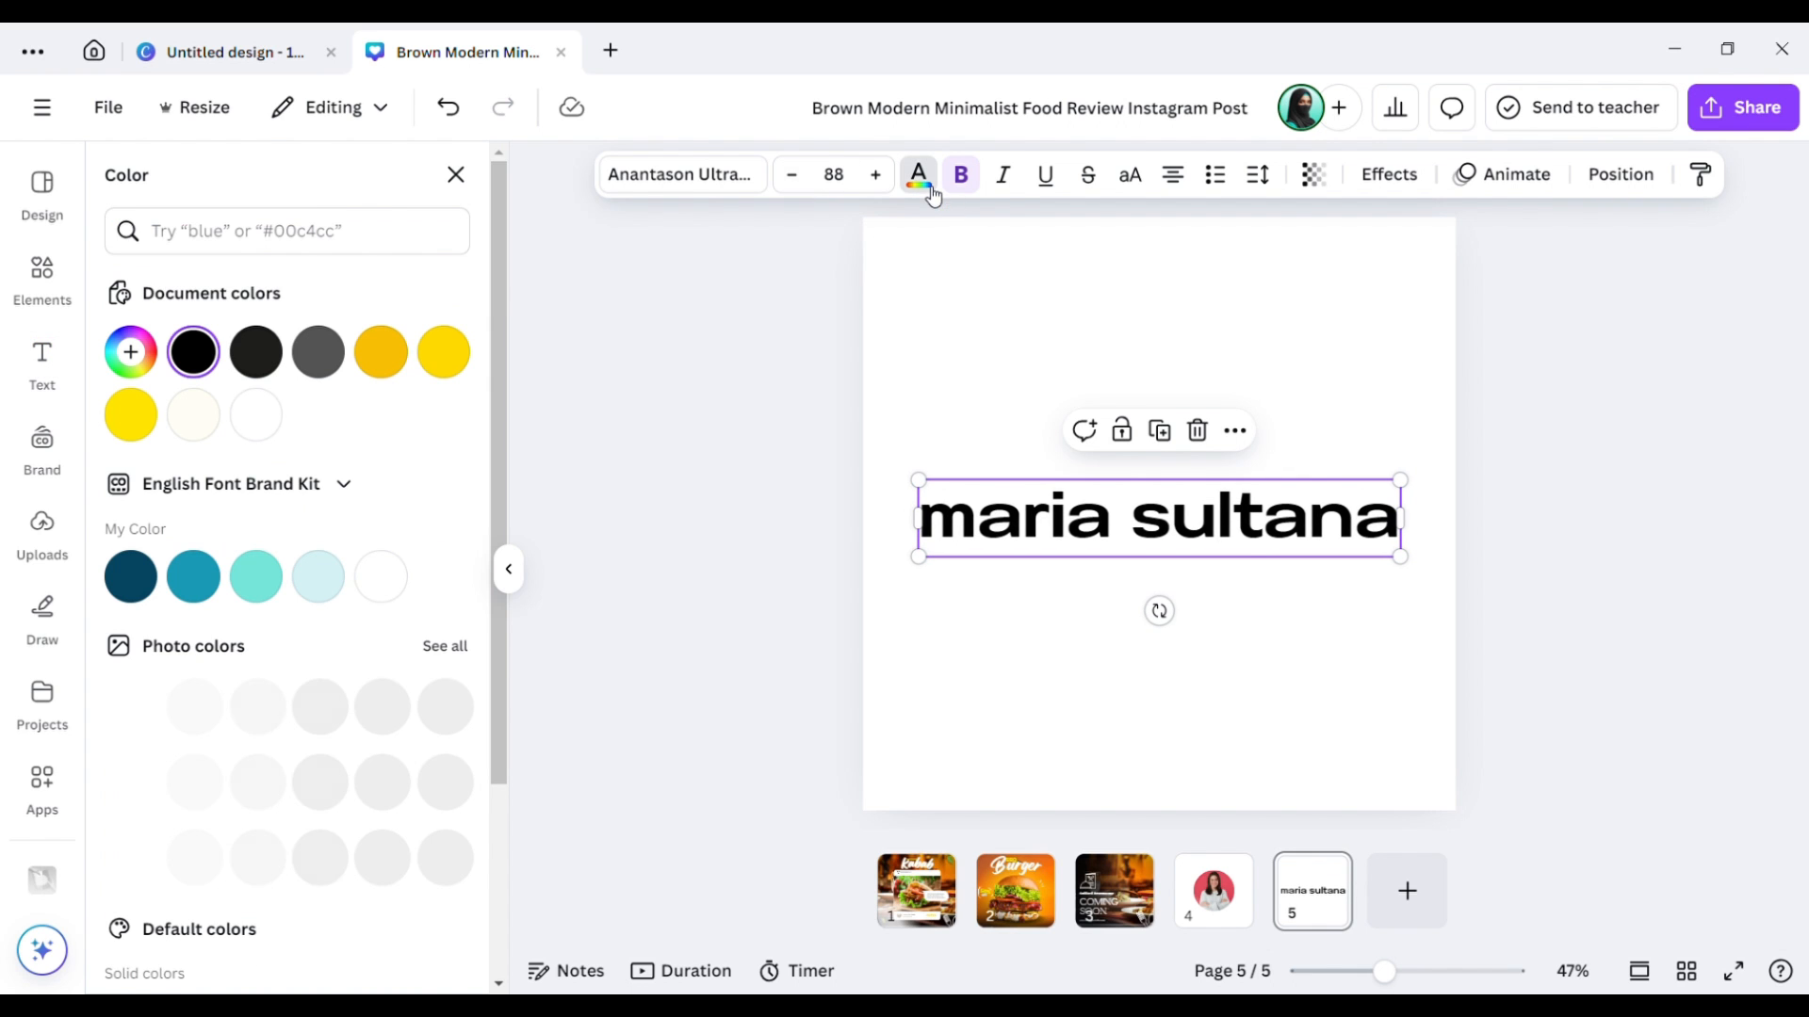
pyautogui.click(444, 351)
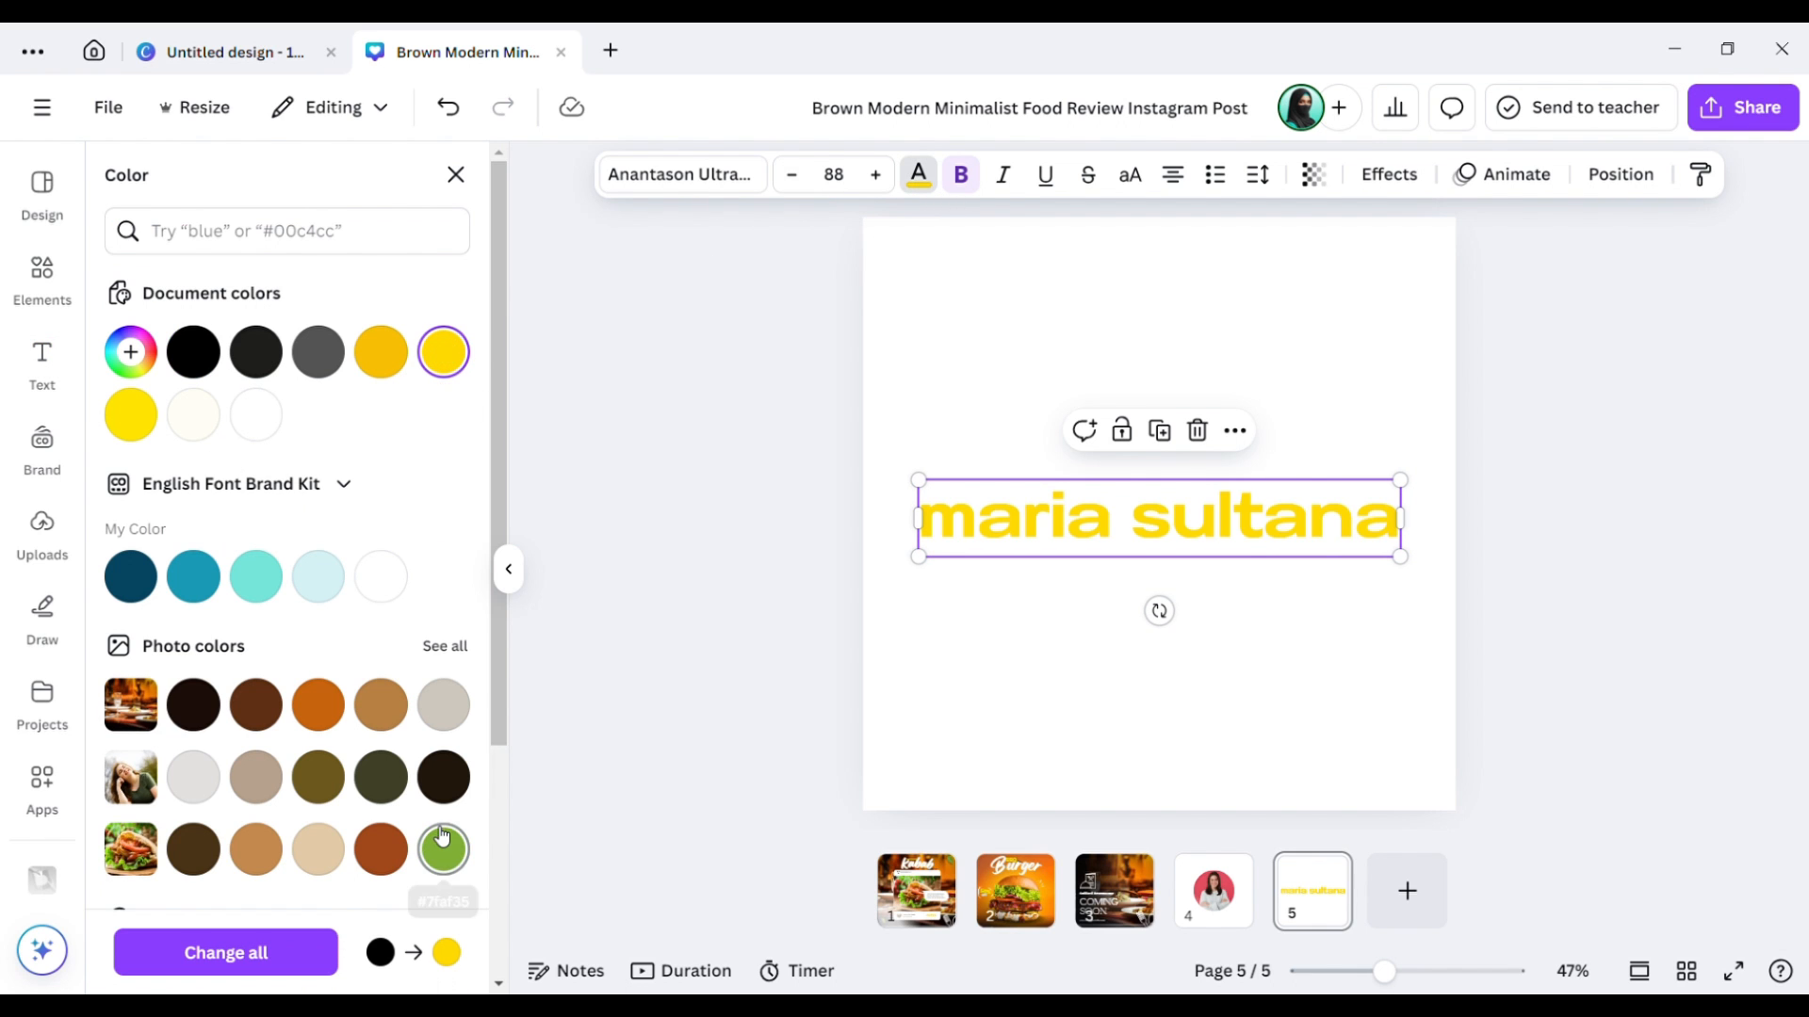
pyautogui.click(265, 586)
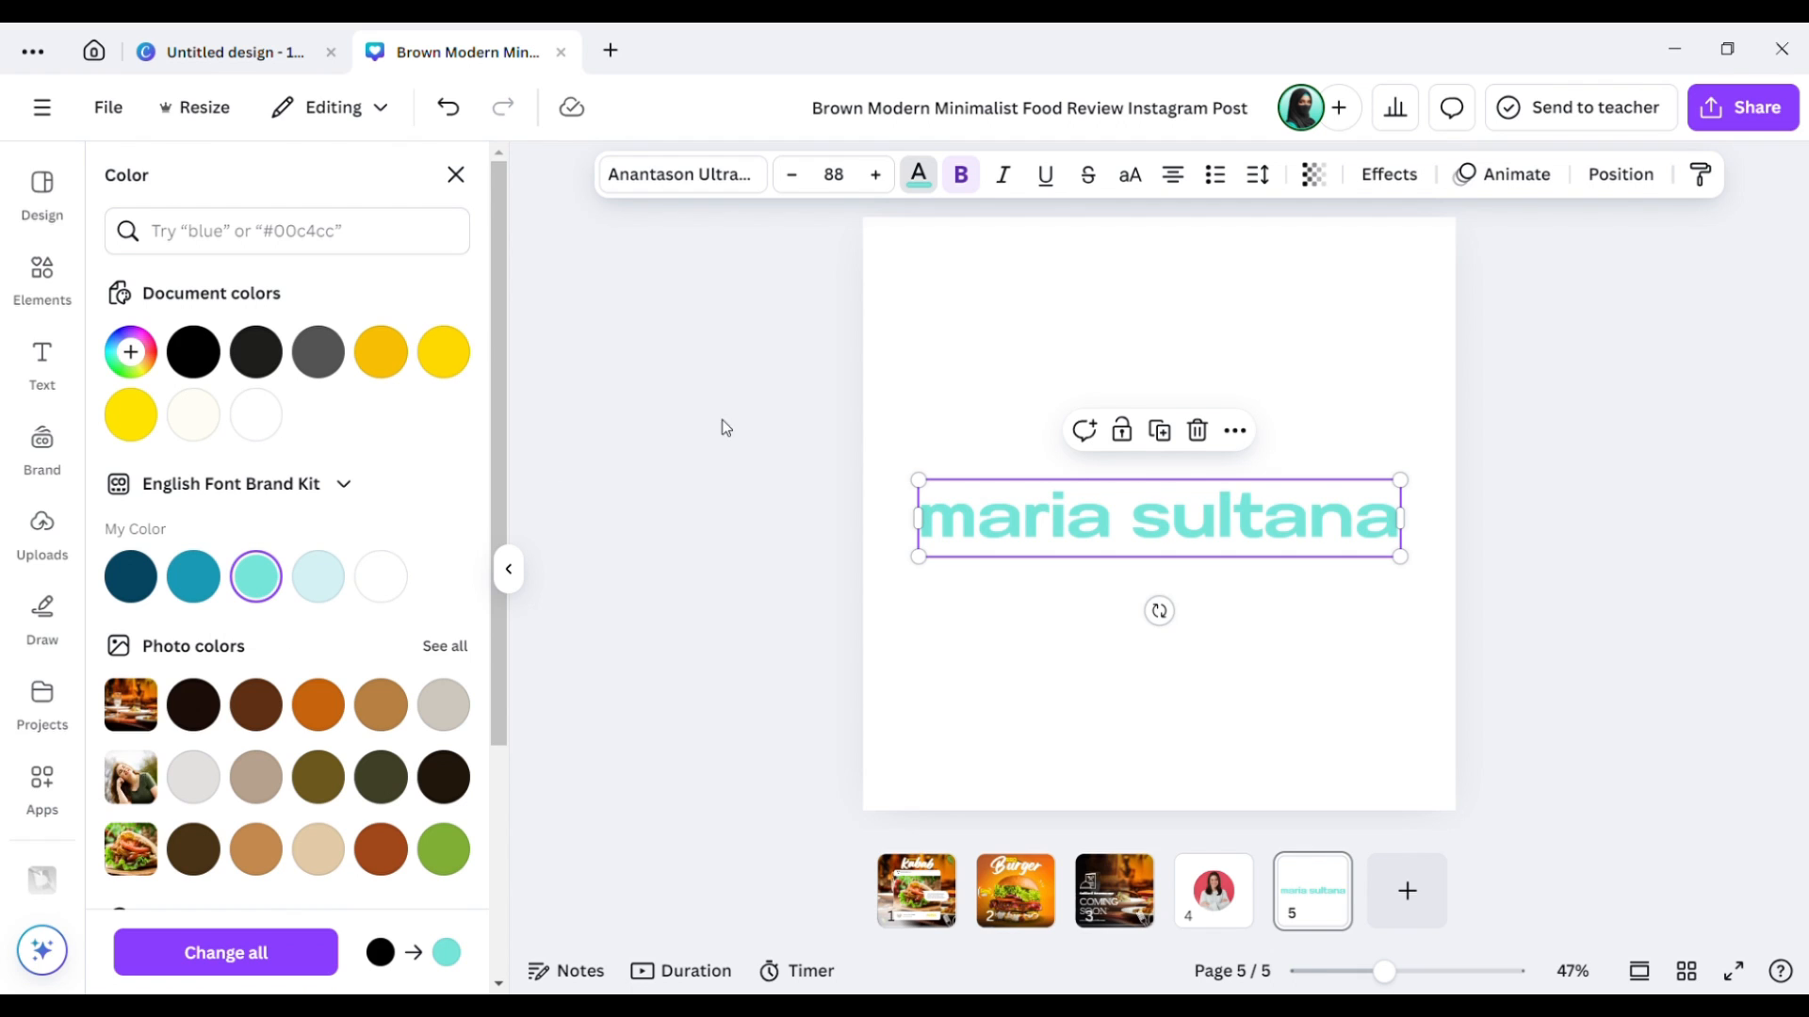
# Make the name italic, underlined and uppercase, and widen its box to one line.
pyautogui.click(1016, 189)
pyautogui.click(1057, 182)
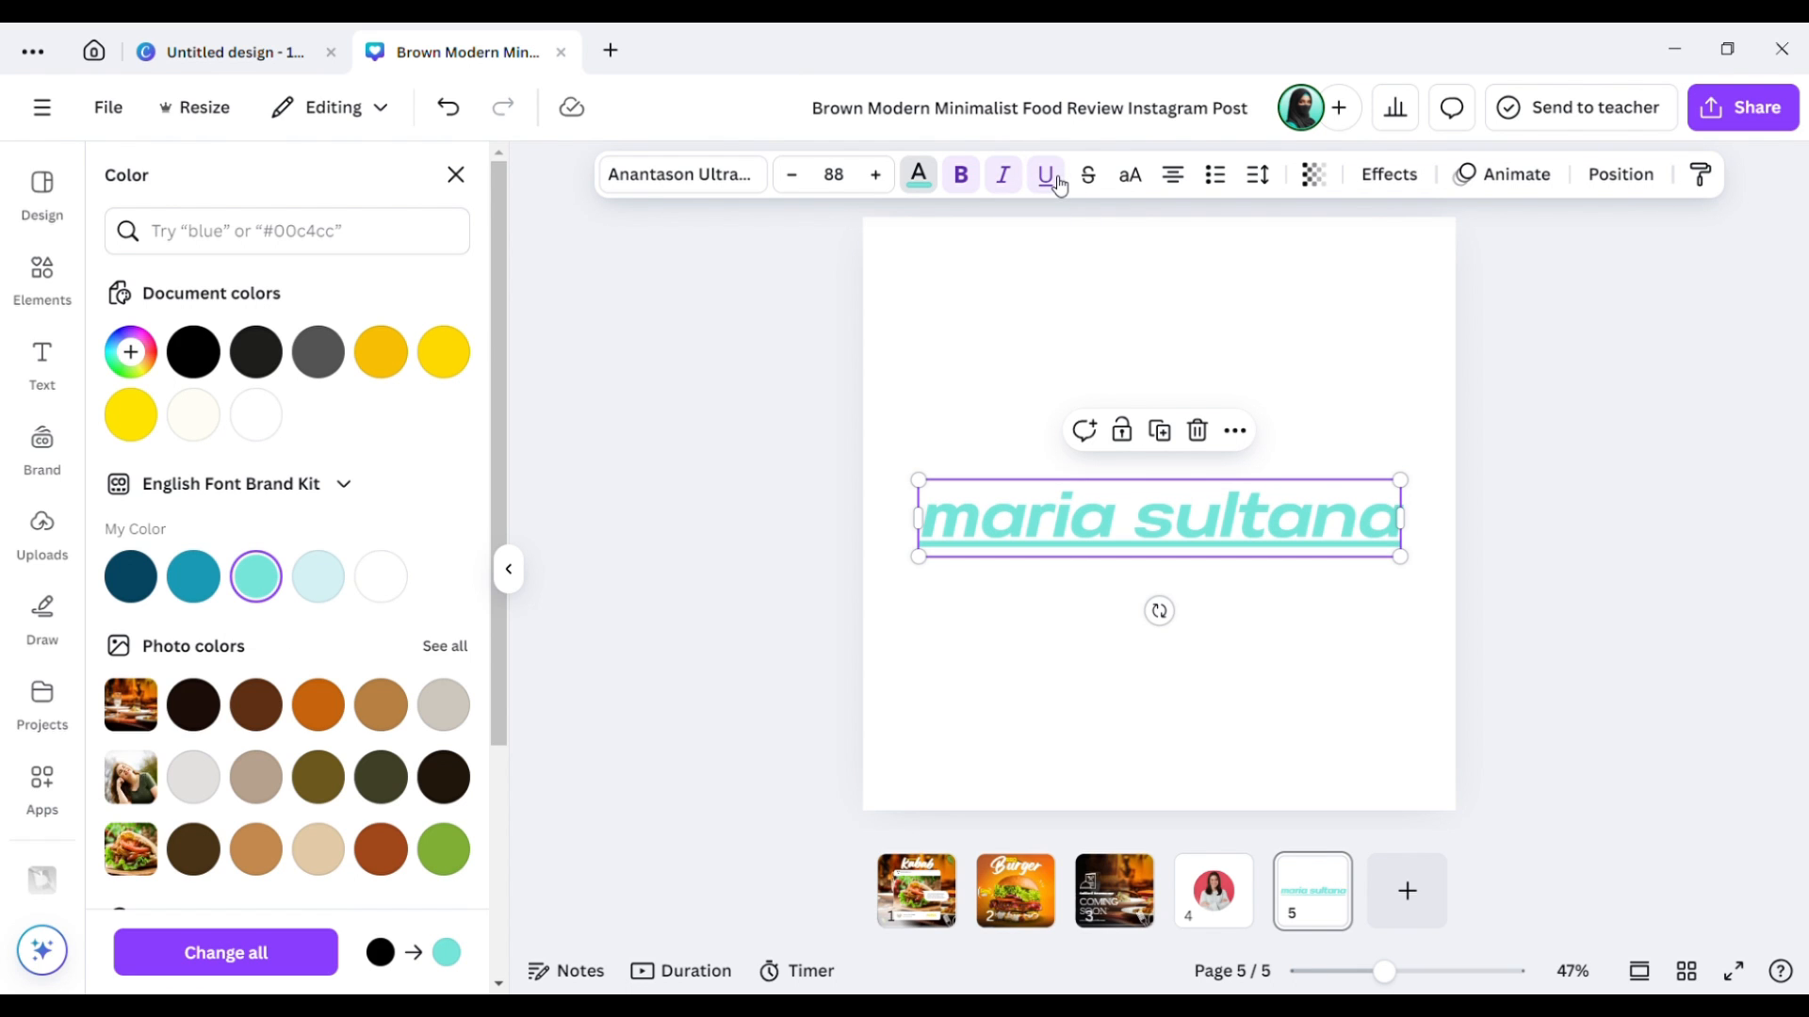
pyautogui.click(1090, 185)
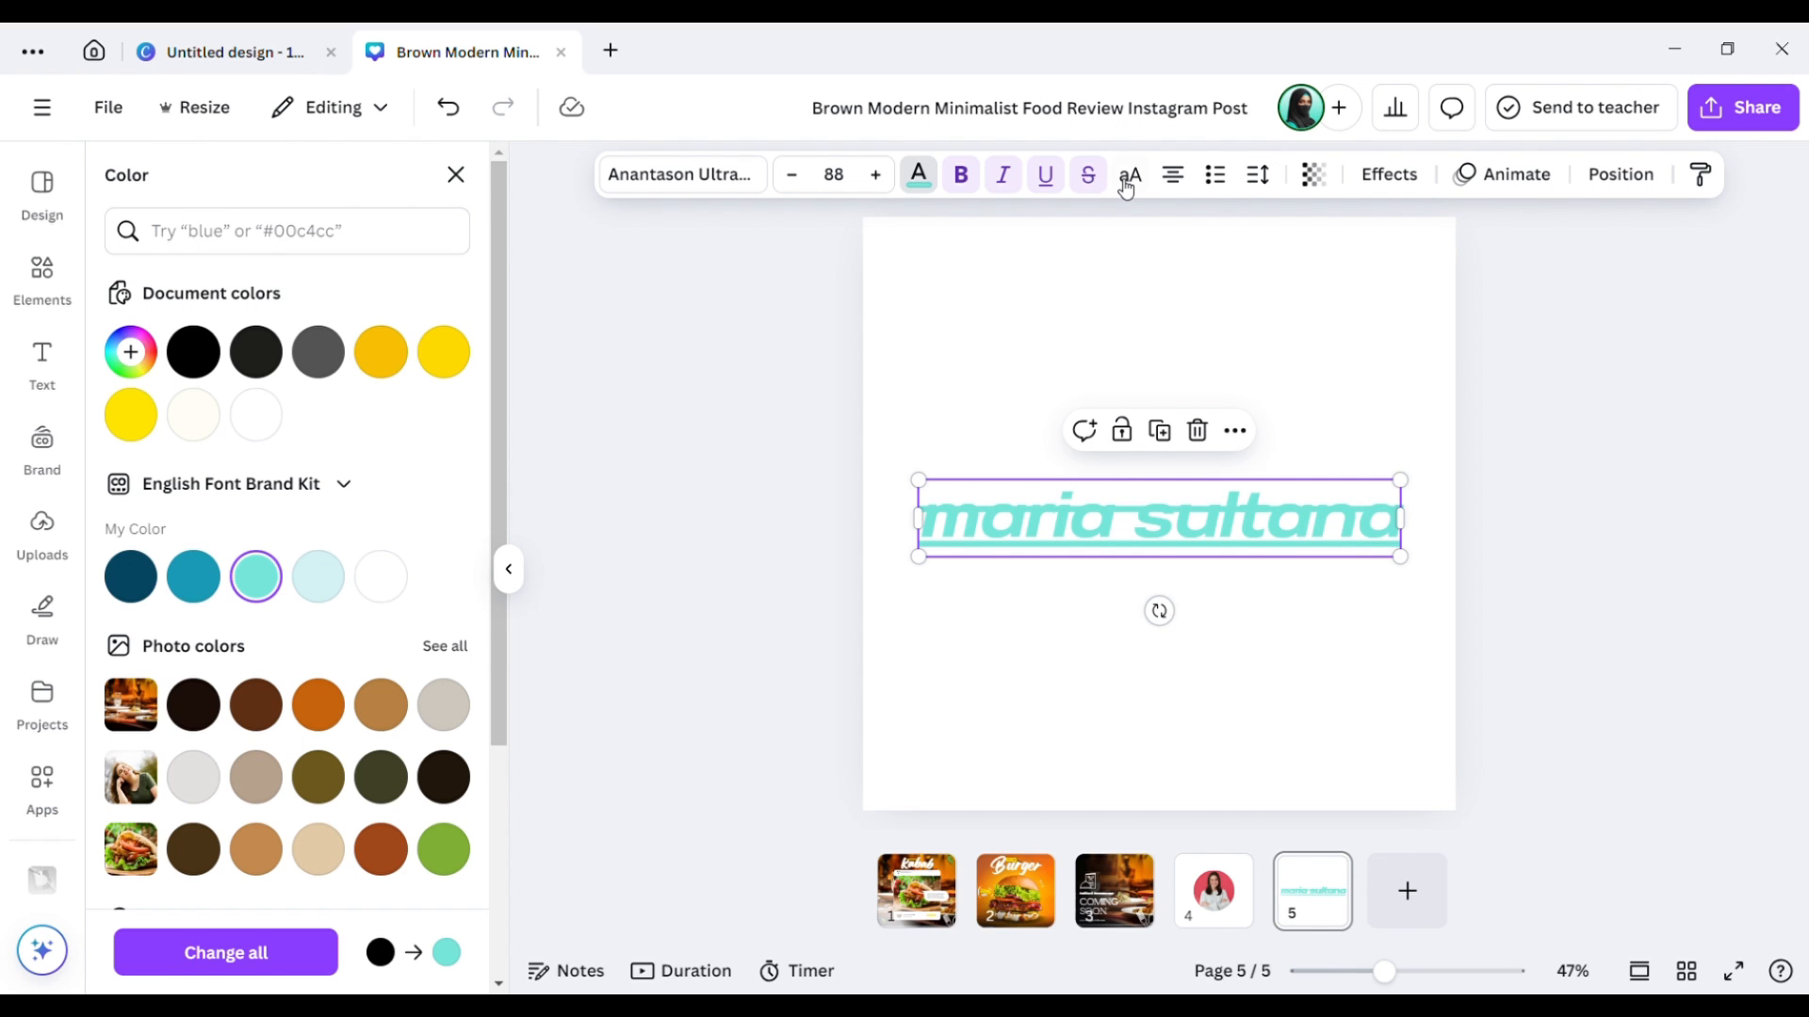
pyautogui.click(1089, 182)
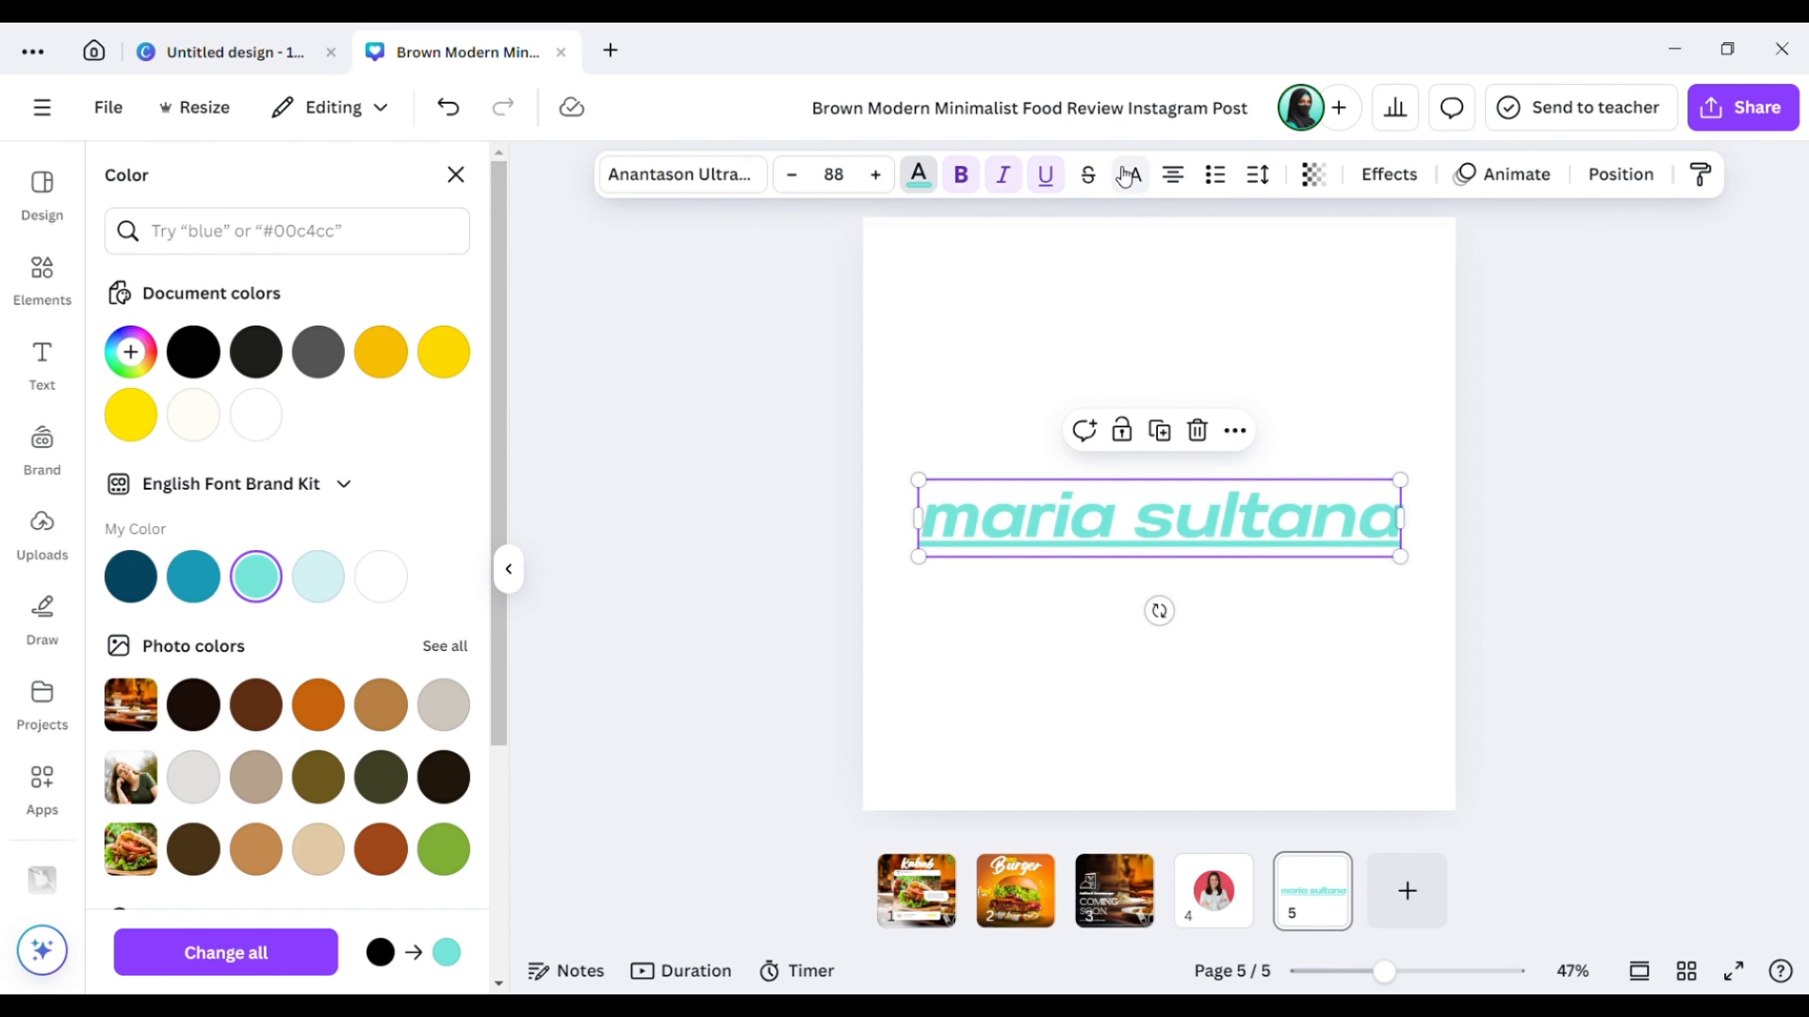
pyautogui.click(1131, 181)
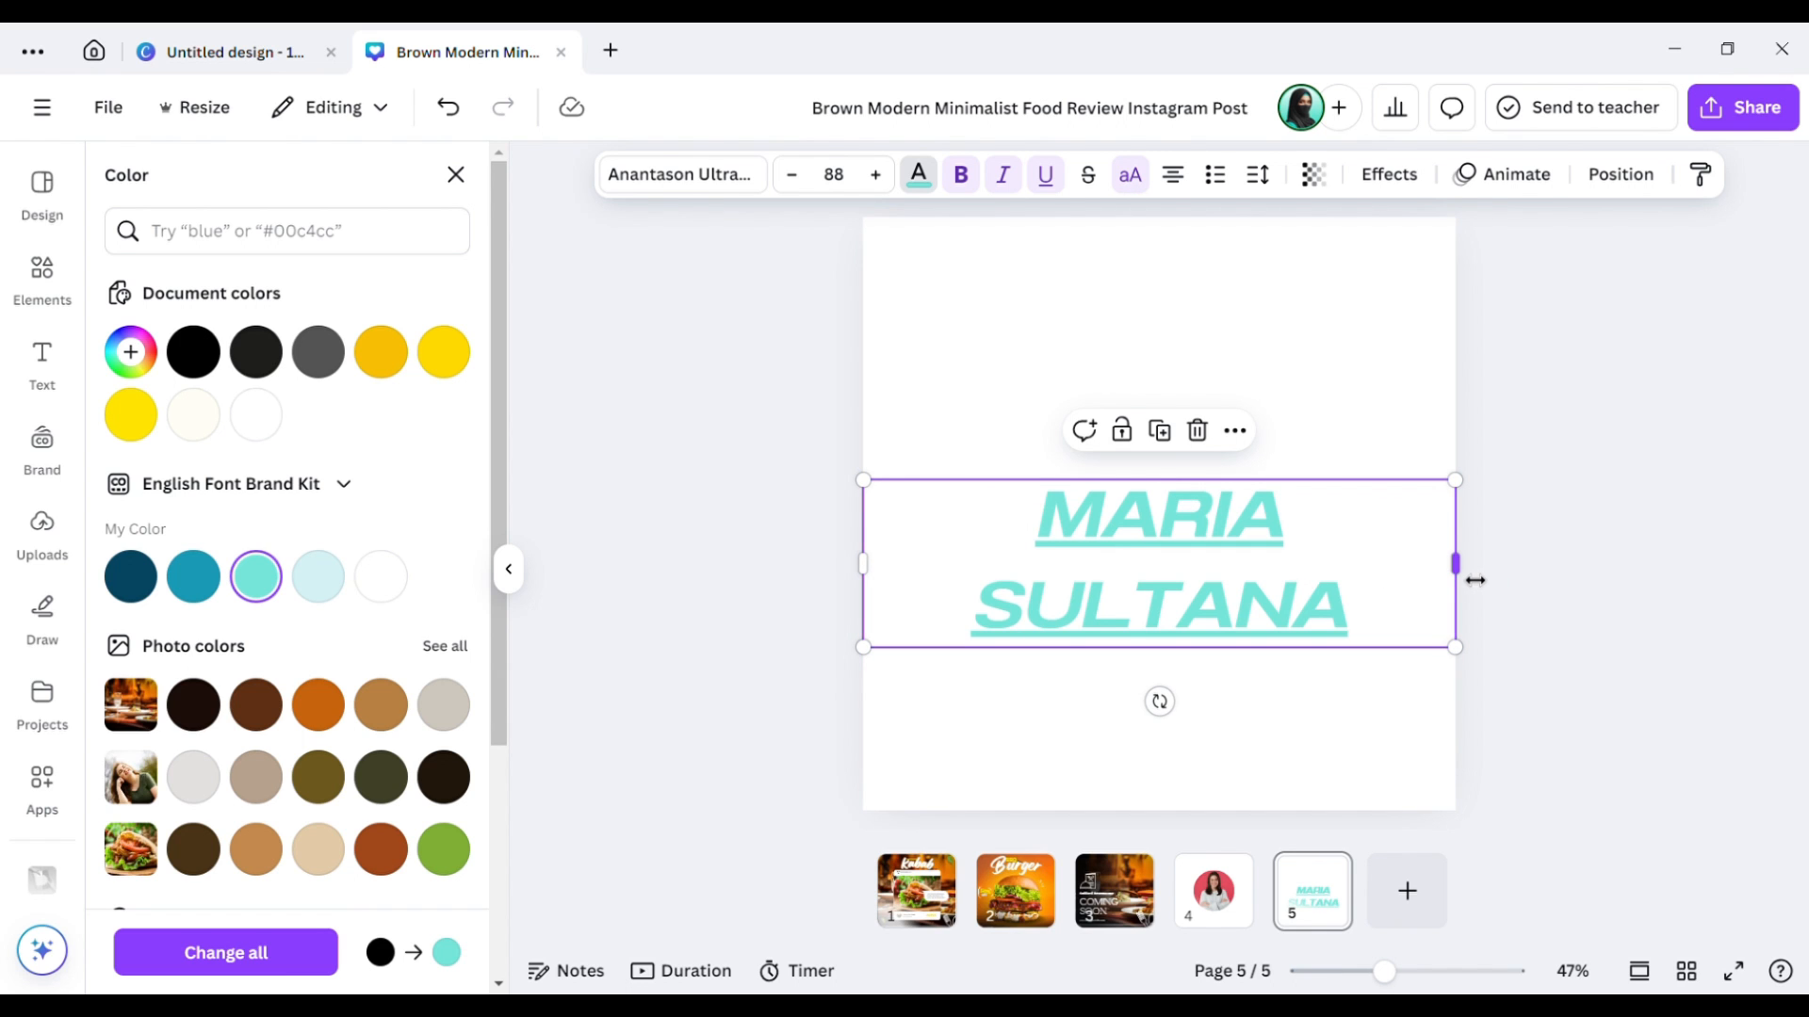
pyautogui.moveTo(1476, 580)
pyautogui.mouseDown()
pyautogui.moveTo(1551, 585)
pyautogui.moveTo(1457, 565)
pyautogui.moveTo(1490, 571)
pyautogui.mouseUp()
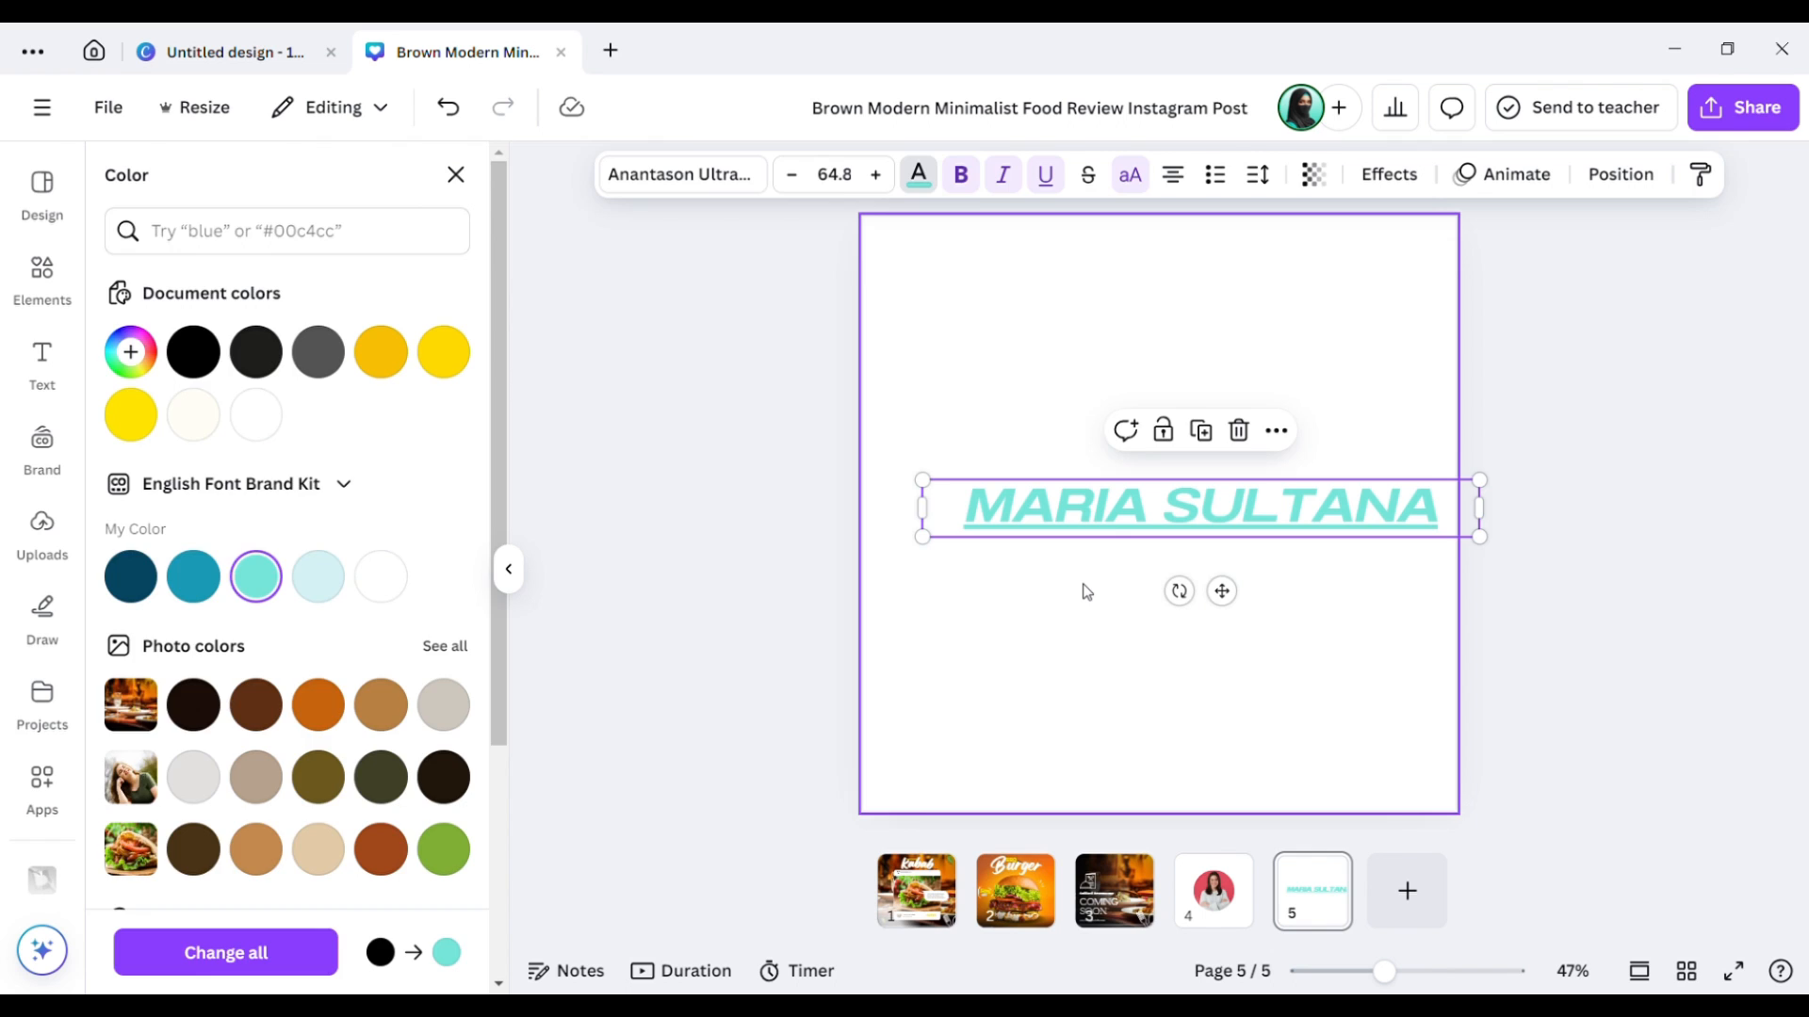
# Move the name to the page's horizontal centre and centre-align its text.
pyautogui.click(1086, 588)
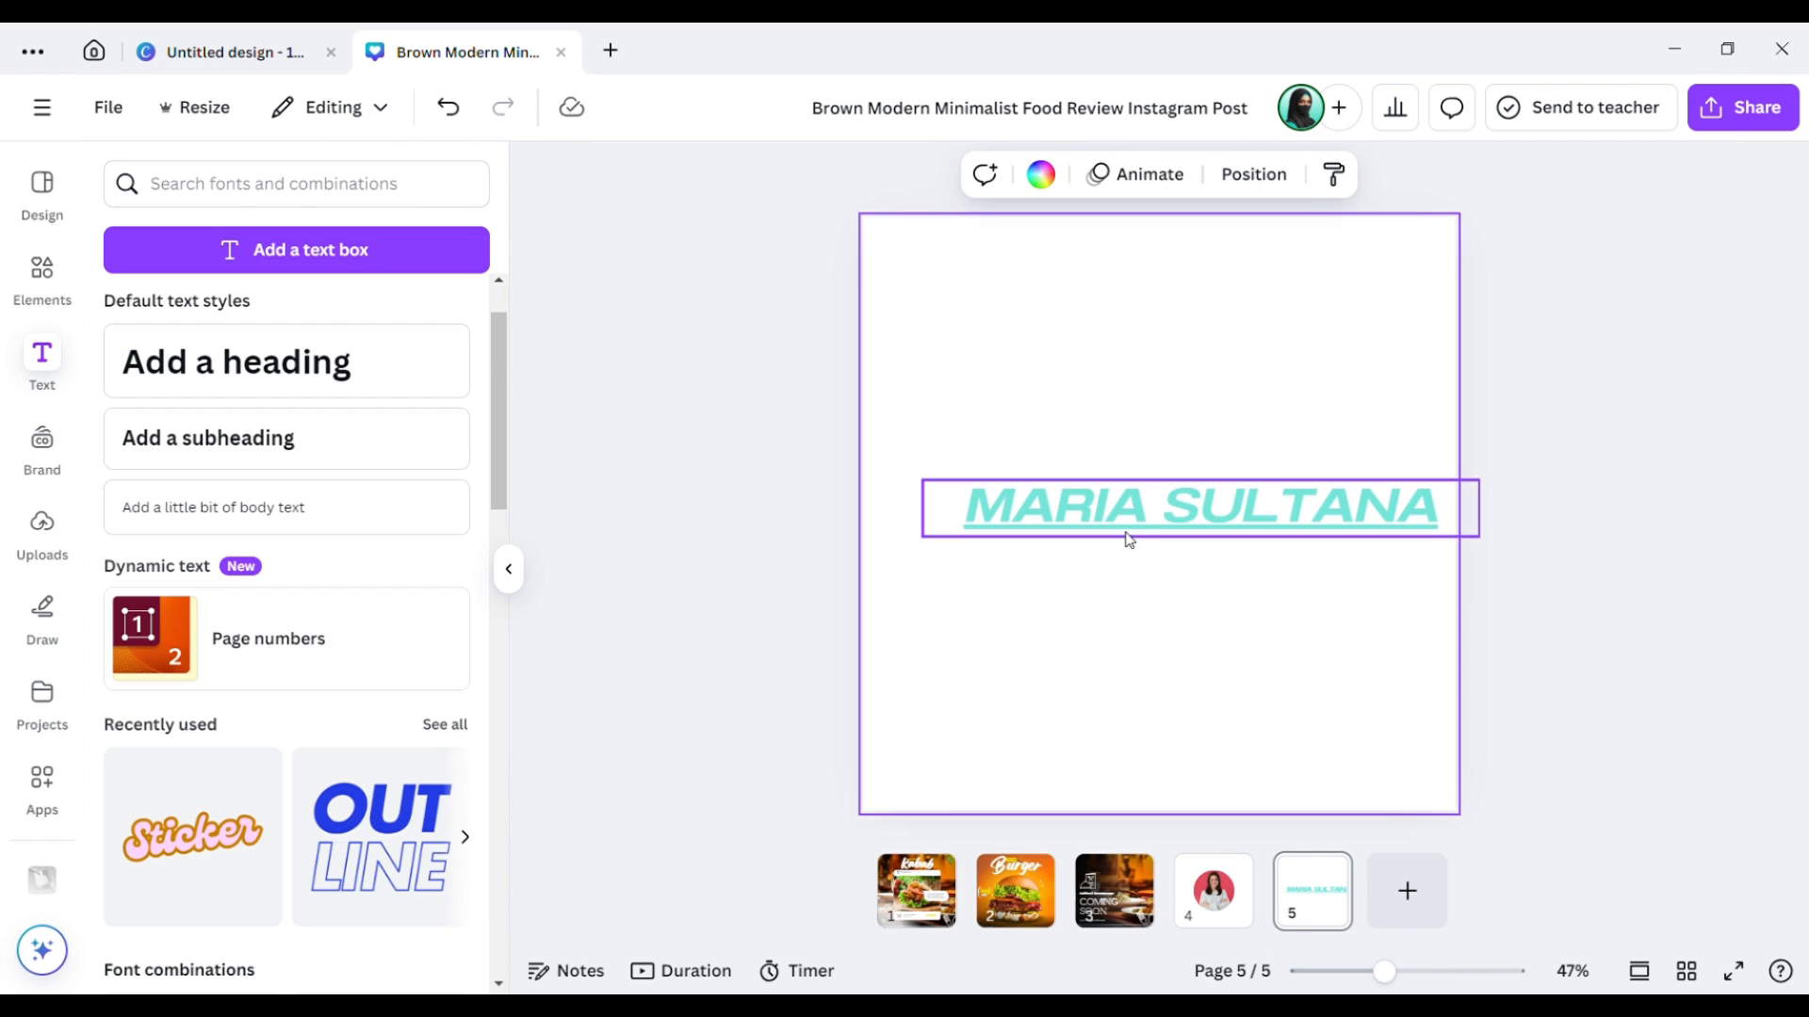
pyautogui.moveTo(1138, 511); pyautogui.dragTo(1095, 514)
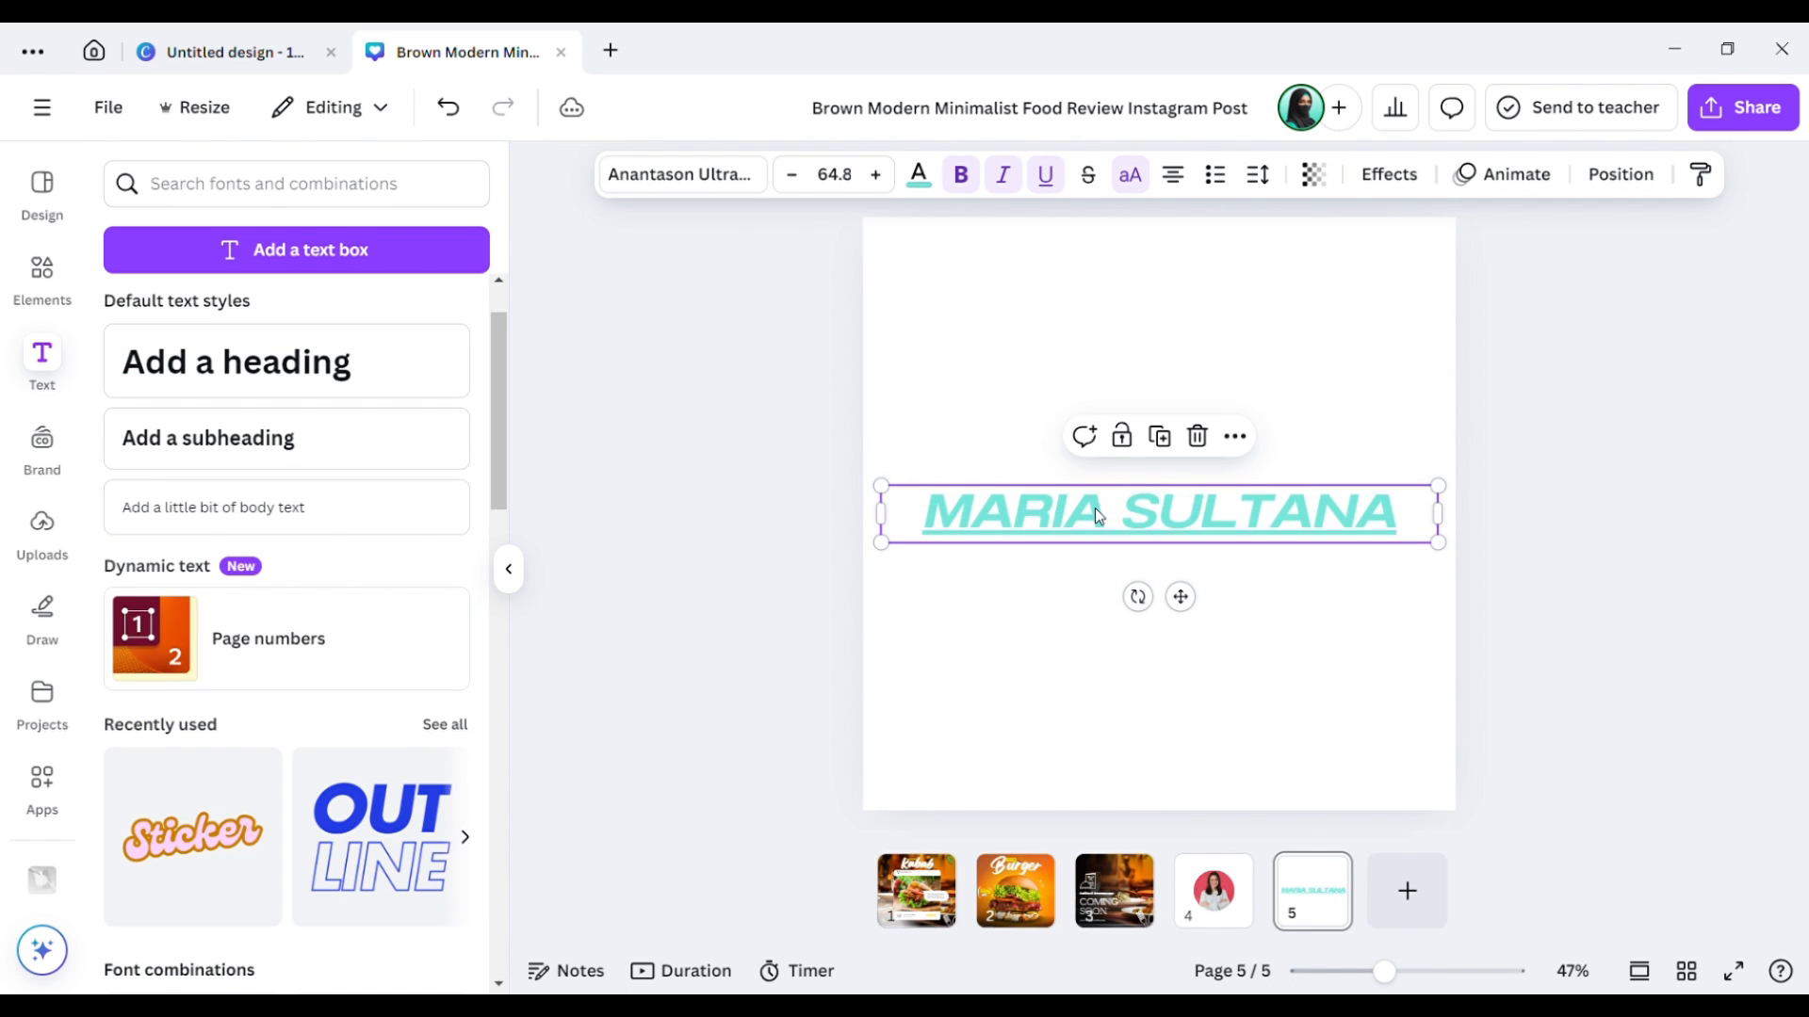
pyautogui.click(1175, 175)
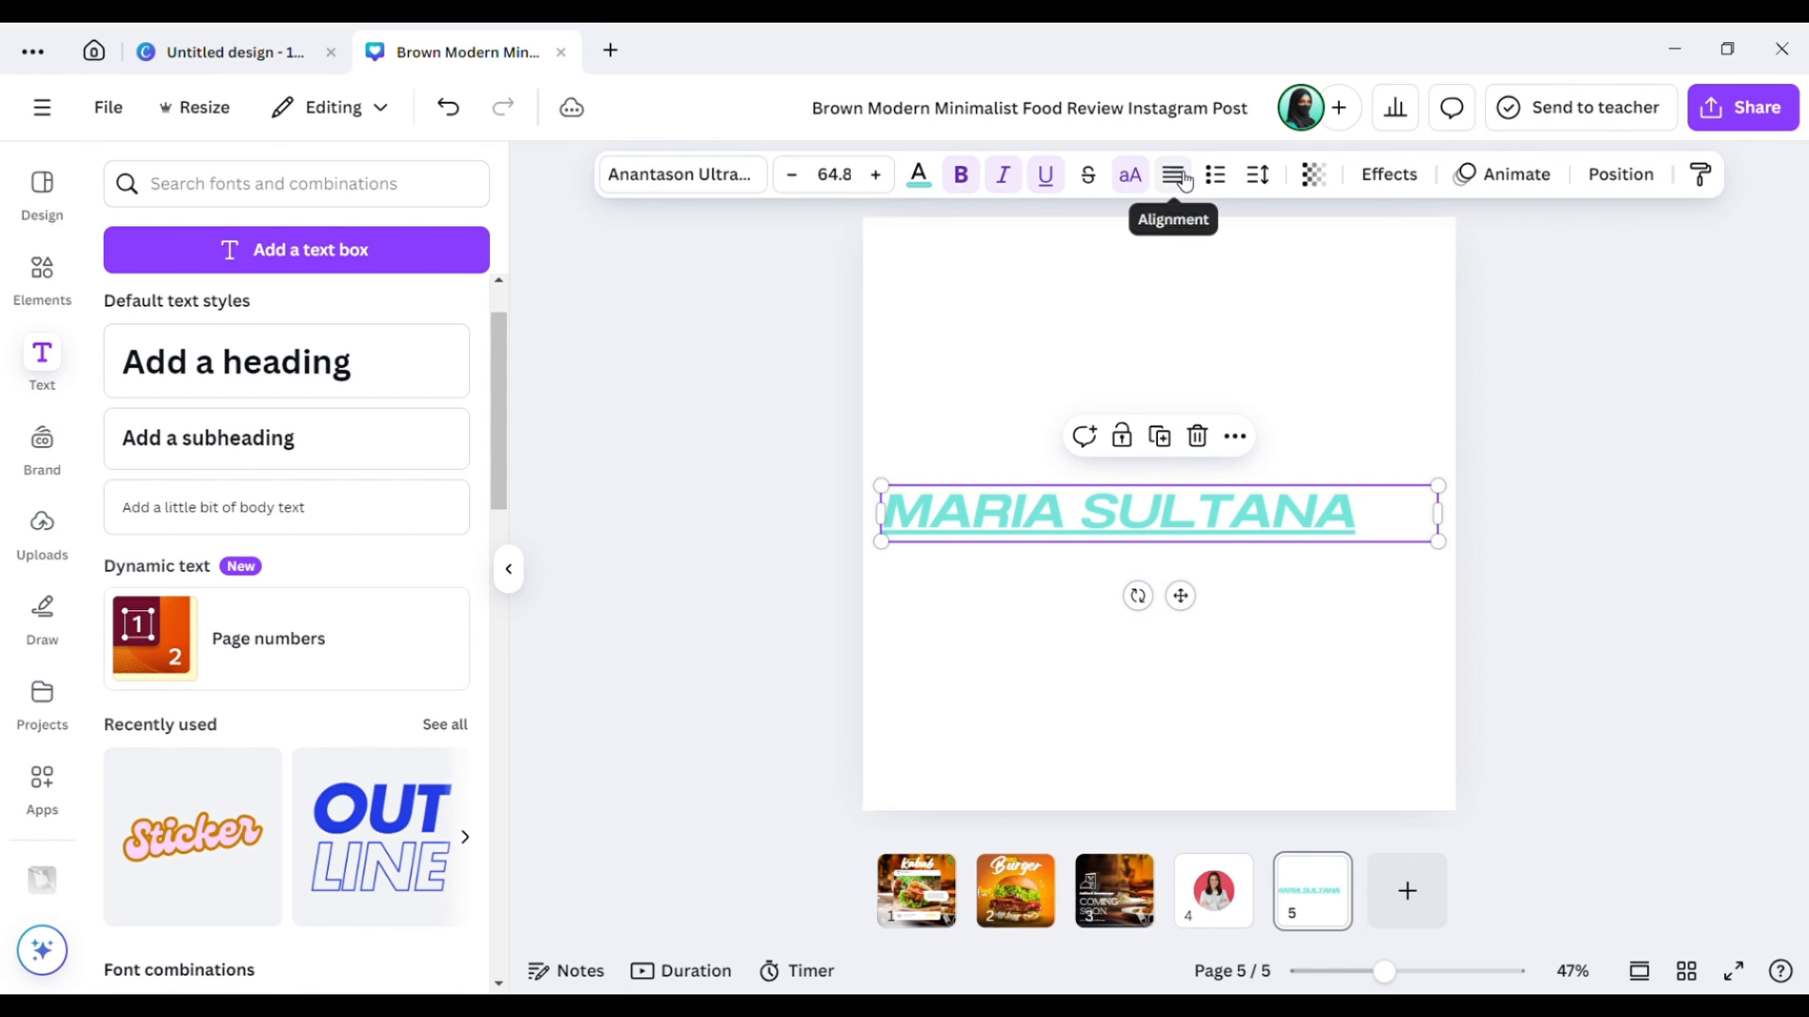
pyautogui.click(1174, 175)
pyautogui.click(1183, 179)
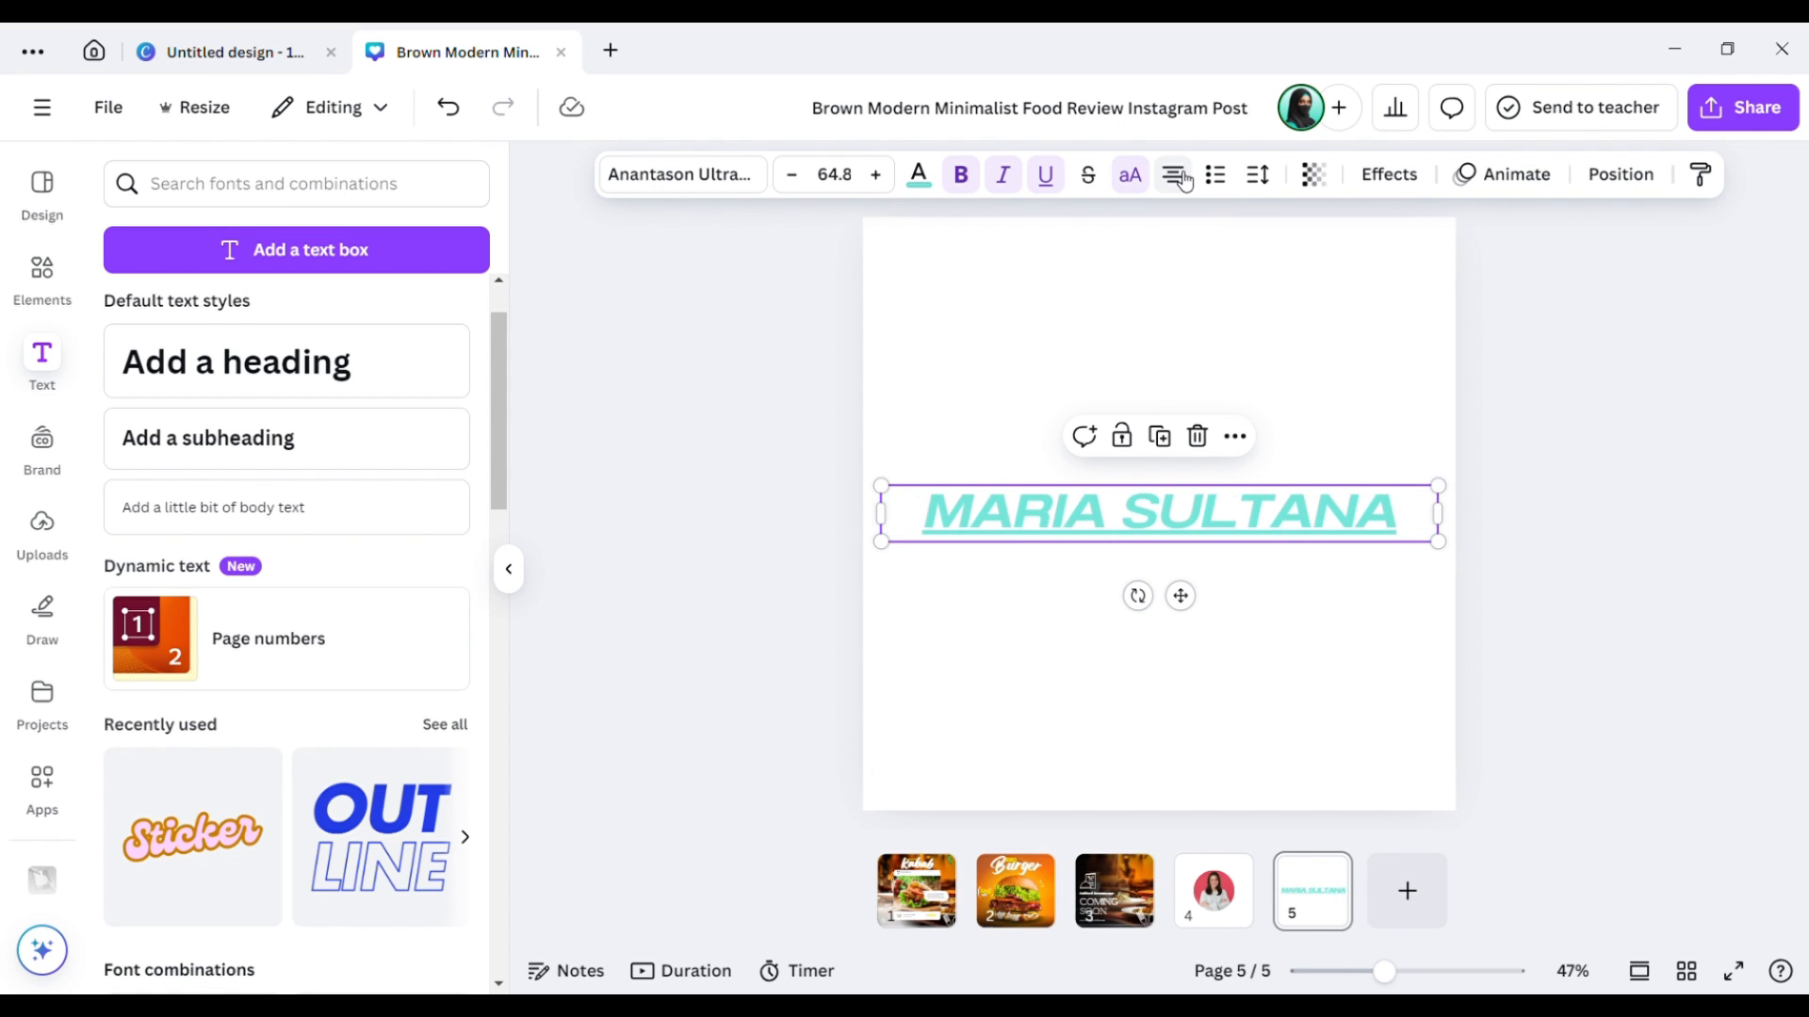
pyautogui.click(1202, 377)
pyautogui.click(1194, 490)
# Turn the name into a bulleted item and tighten its letter spacing to -142.
pyautogui.click(1217, 175)
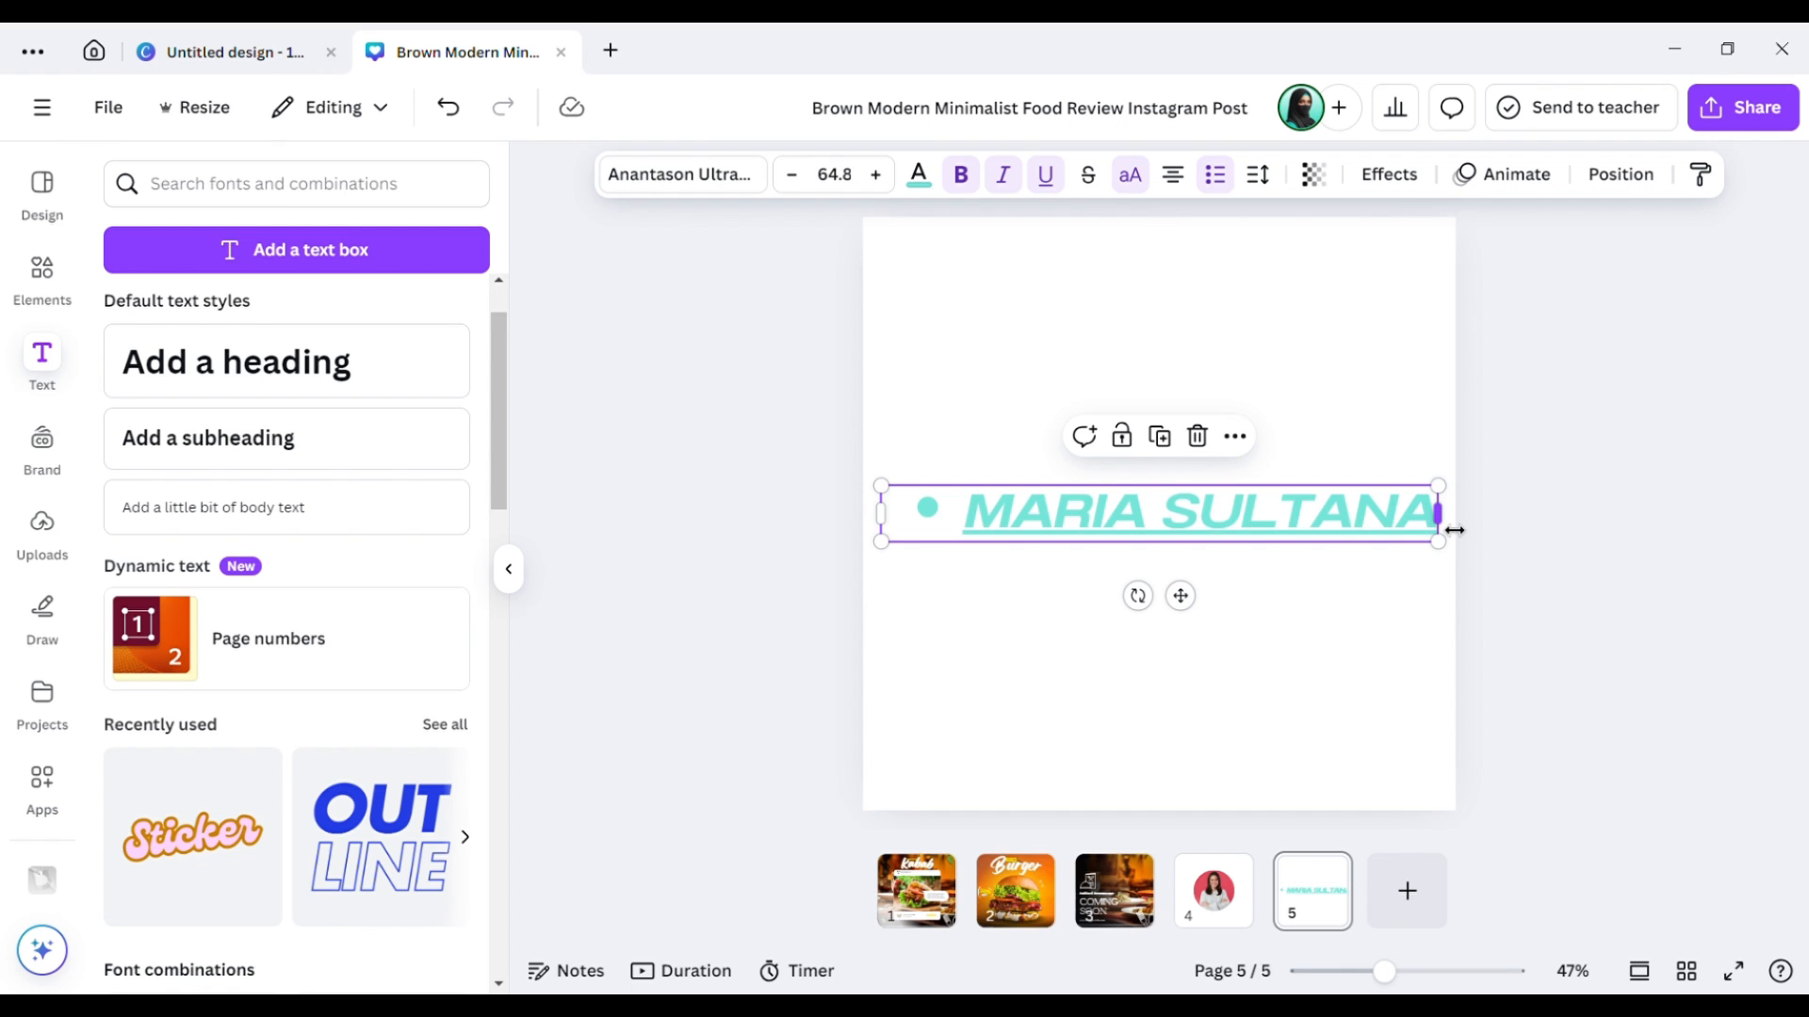
pyautogui.moveTo(1439, 515)
pyautogui.mouseDown()
pyautogui.moveTo(1395, 524)
pyautogui.moveTo(1449, 514)
pyautogui.mouseUp()
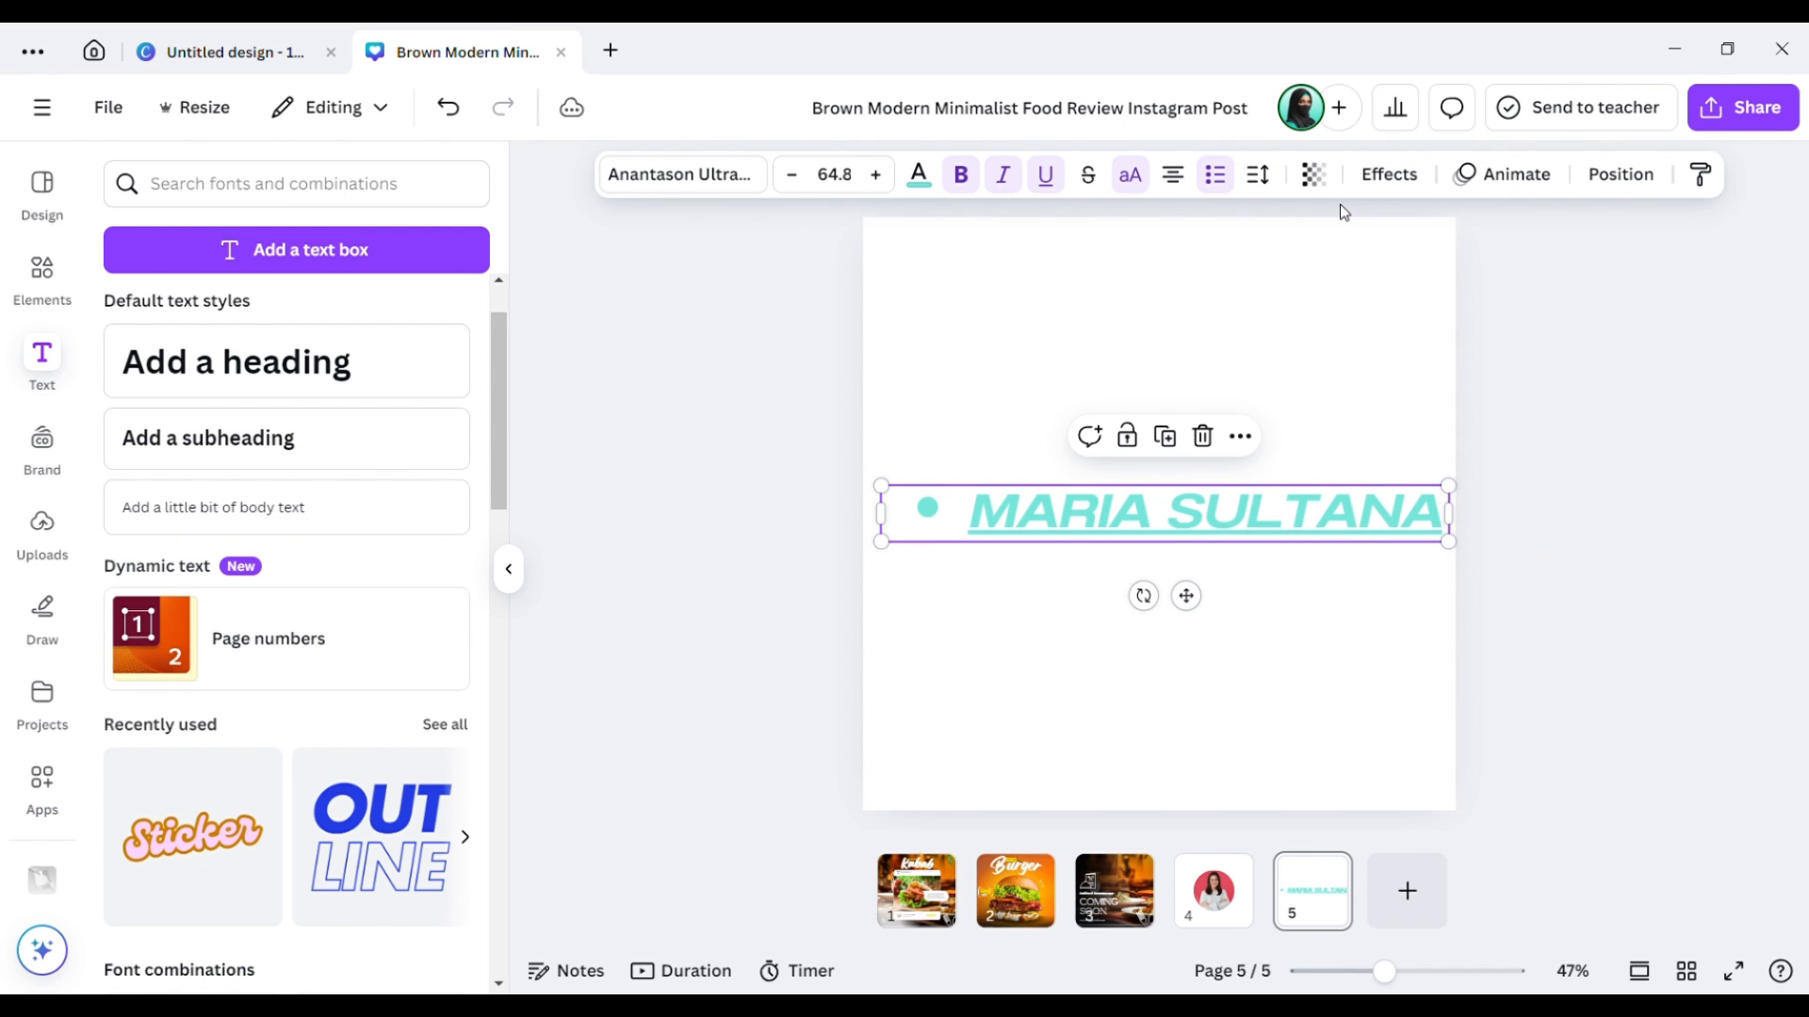
pyautogui.click(1258, 174)
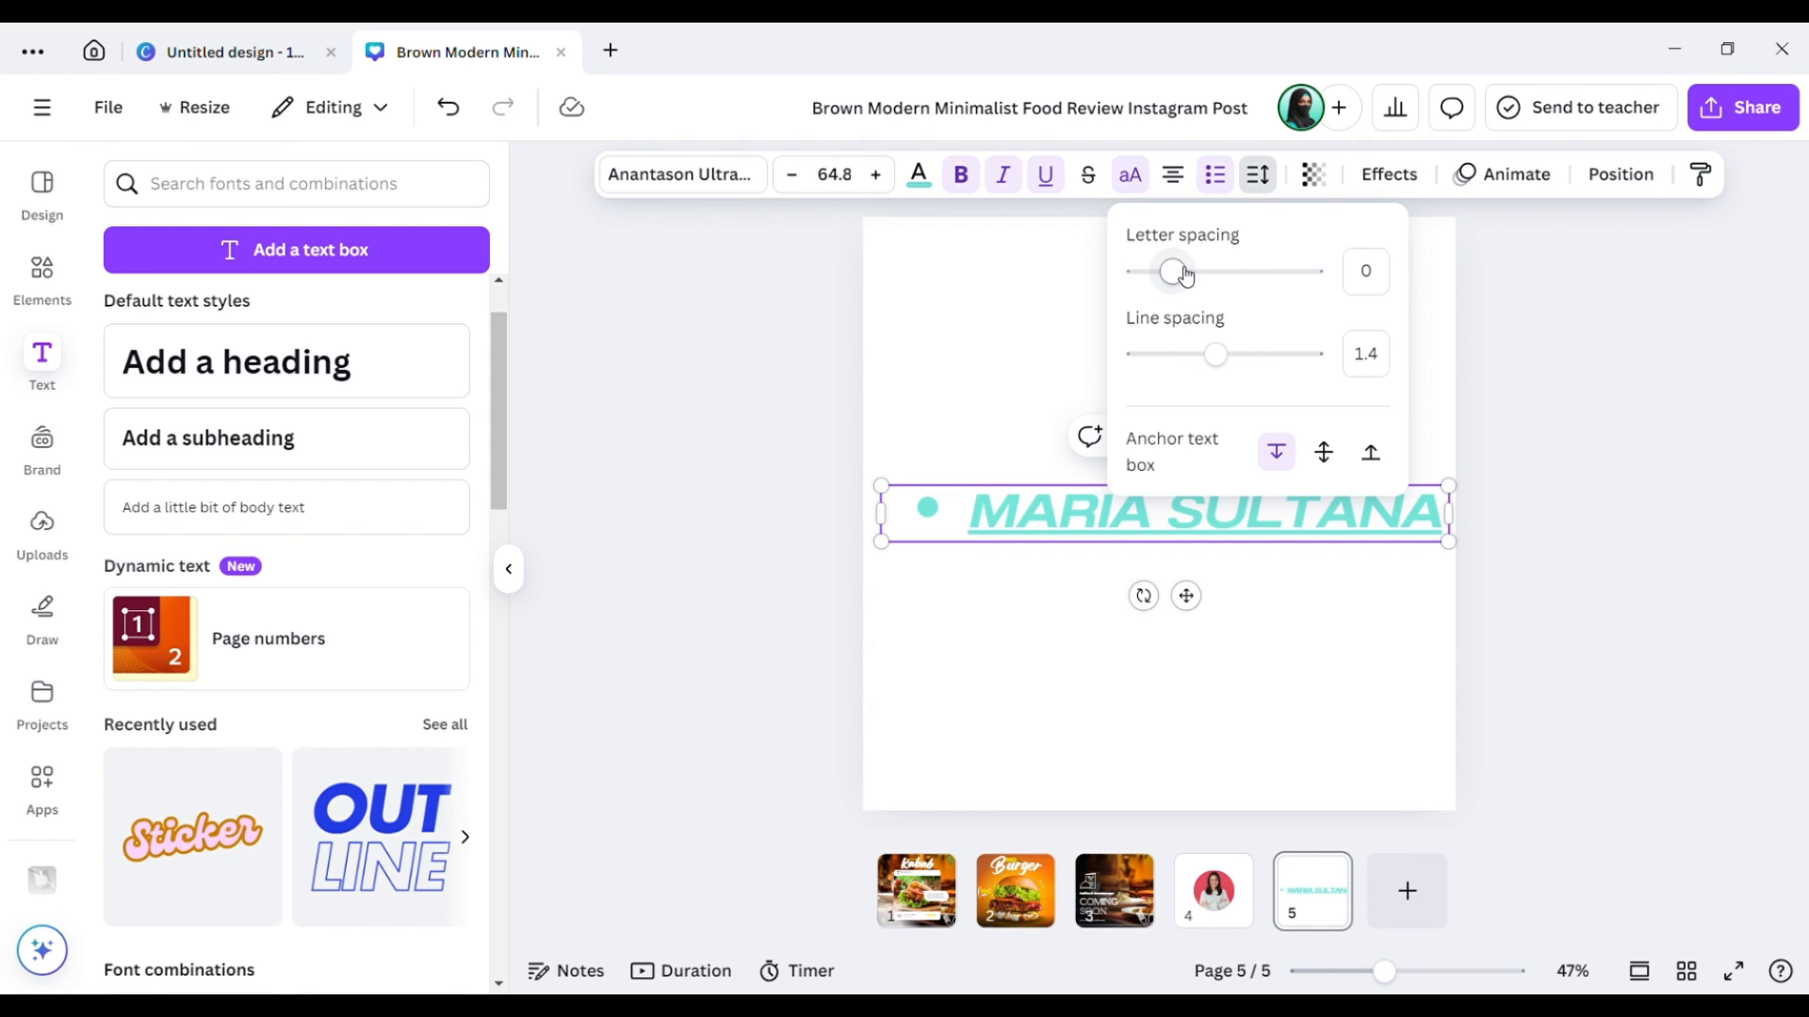
pyautogui.moveTo(1185, 275)
pyautogui.mouseDown()
pyautogui.moveTo(1134, 274)
pyautogui.moveTo(1280, 257)
pyautogui.moveTo(1192, 274)
pyautogui.mouseUp()
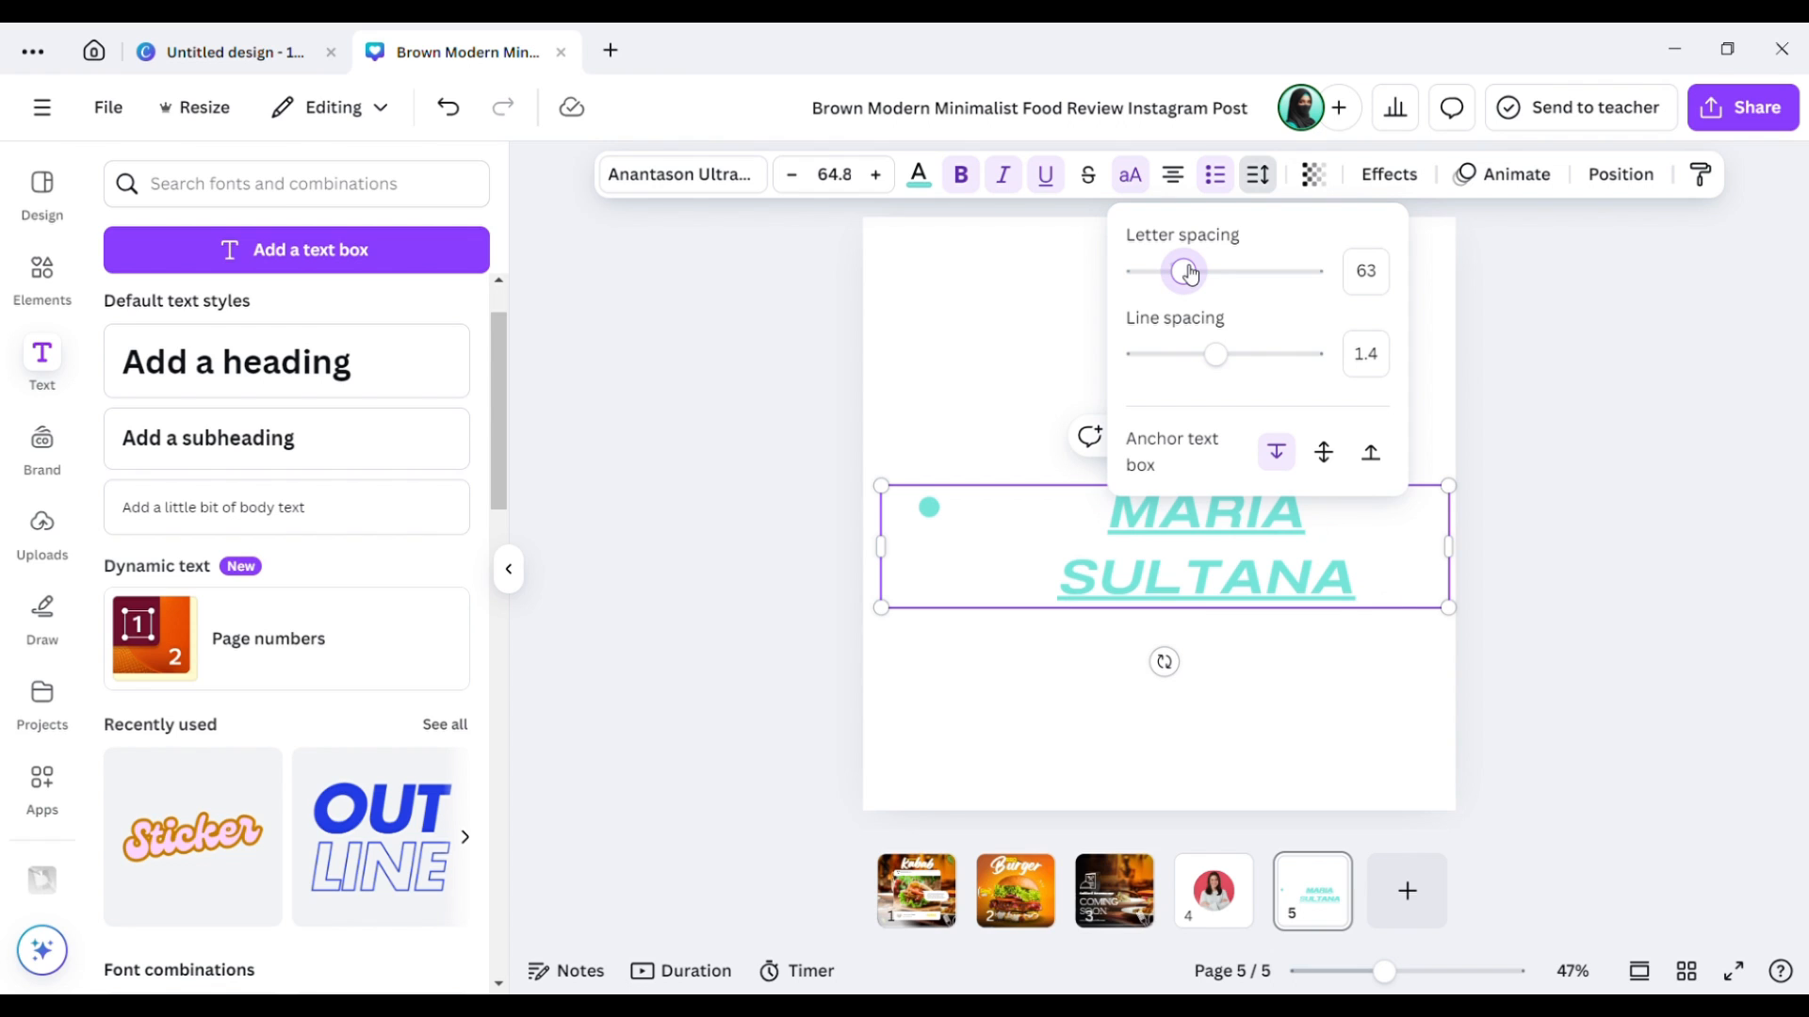
pyautogui.click(1025, 309)
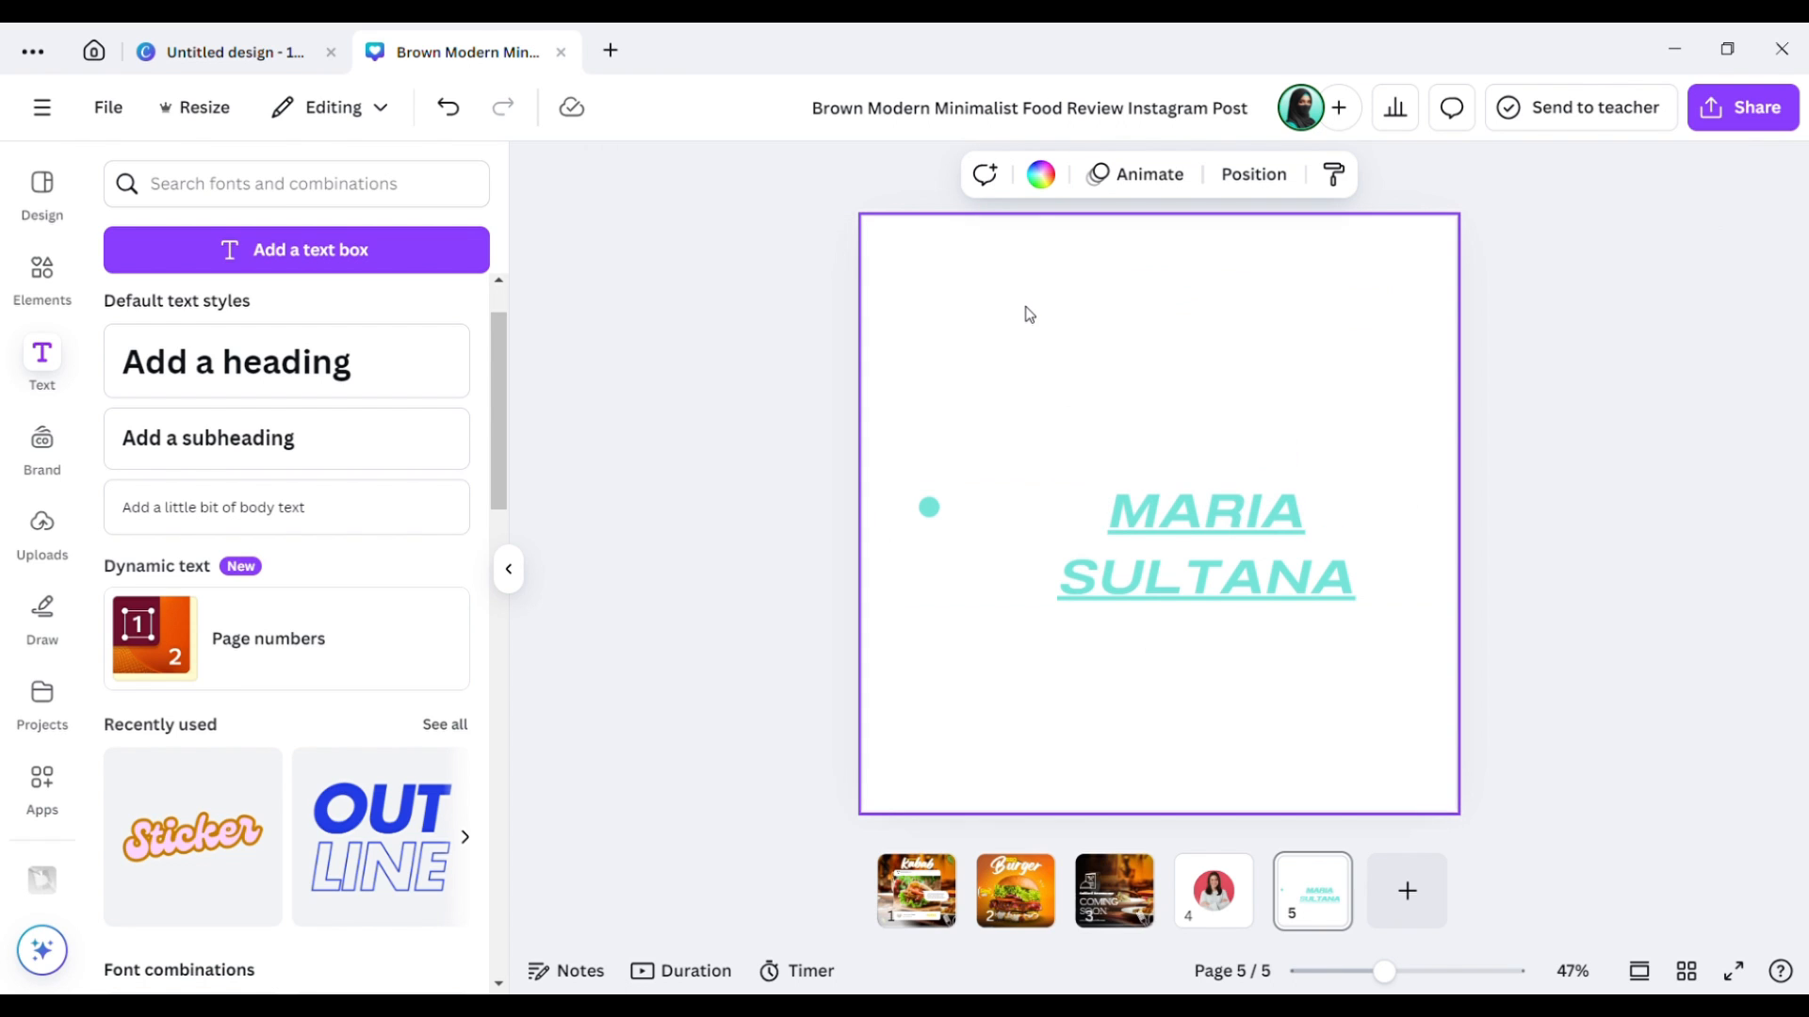
# Shrink the bullet name to size 49.3 on one centred line, with line spacing 1.37.
pyautogui.click(1180, 485)
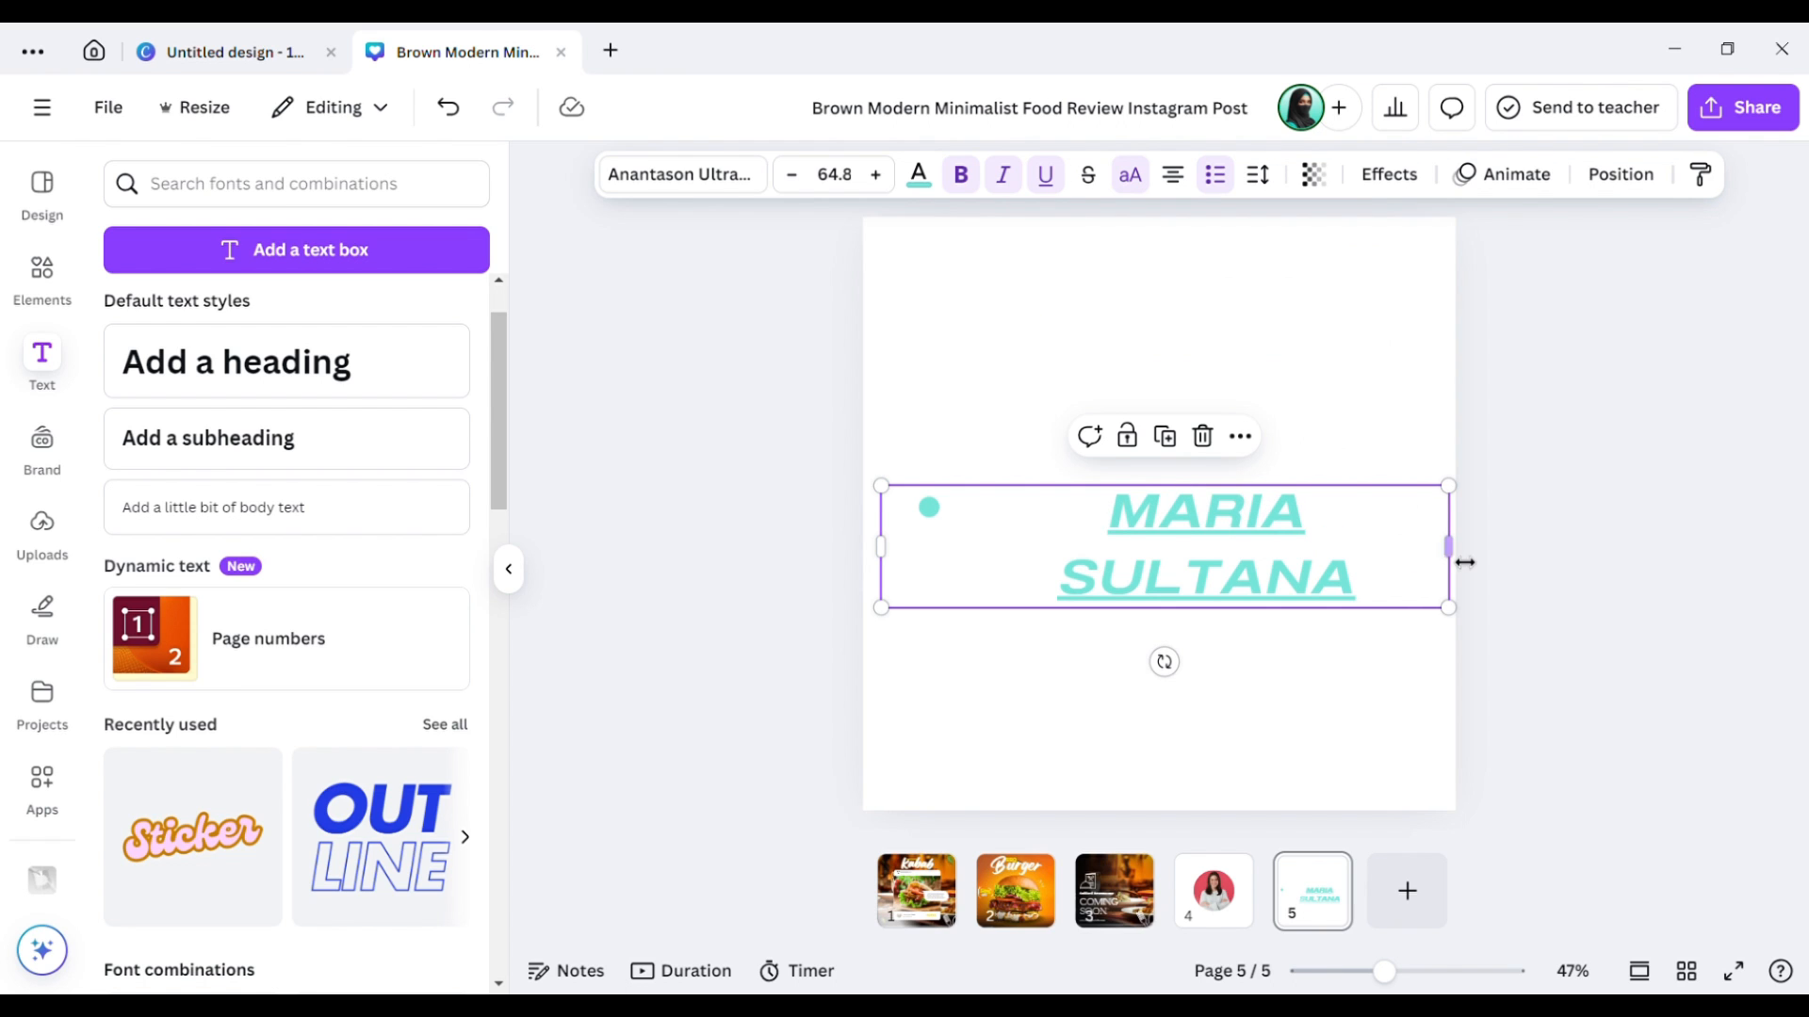
pyautogui.moveTo(1465, 561); pyautogui.dragTo(1505, 541)
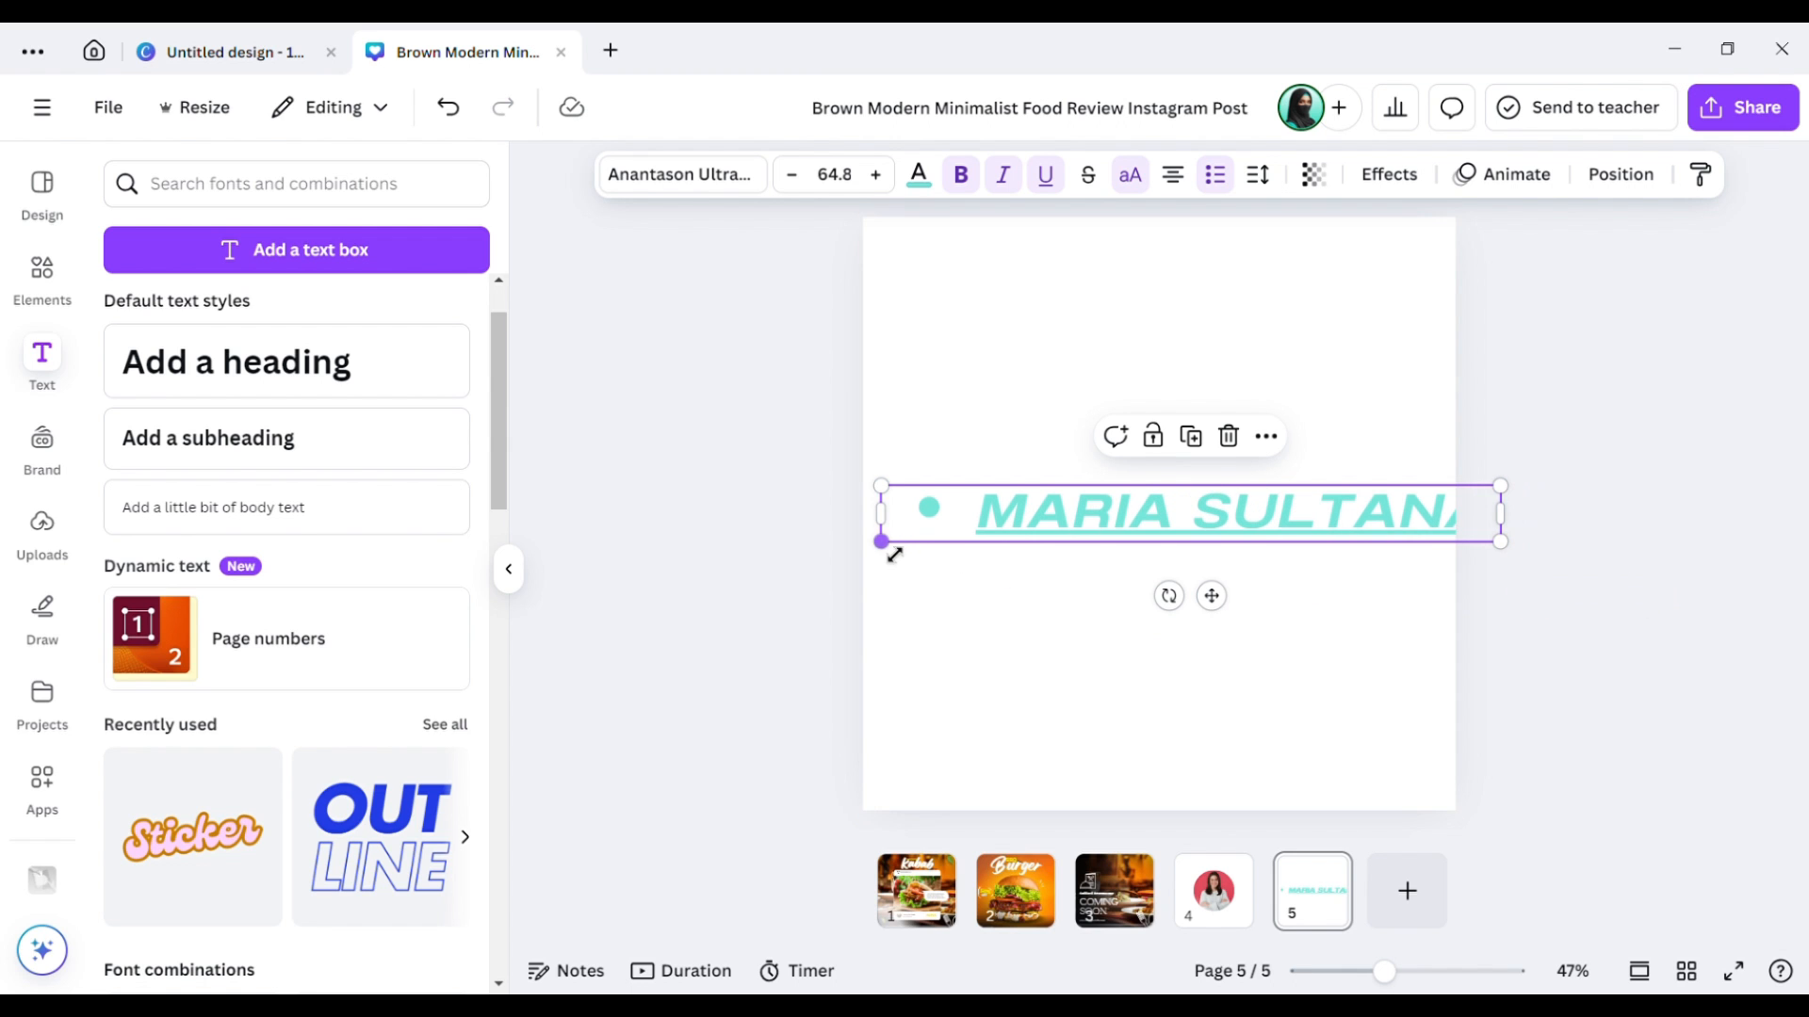
pyautogui.moveTo(890, 549); pyautogui.dragTo(1056, 530)
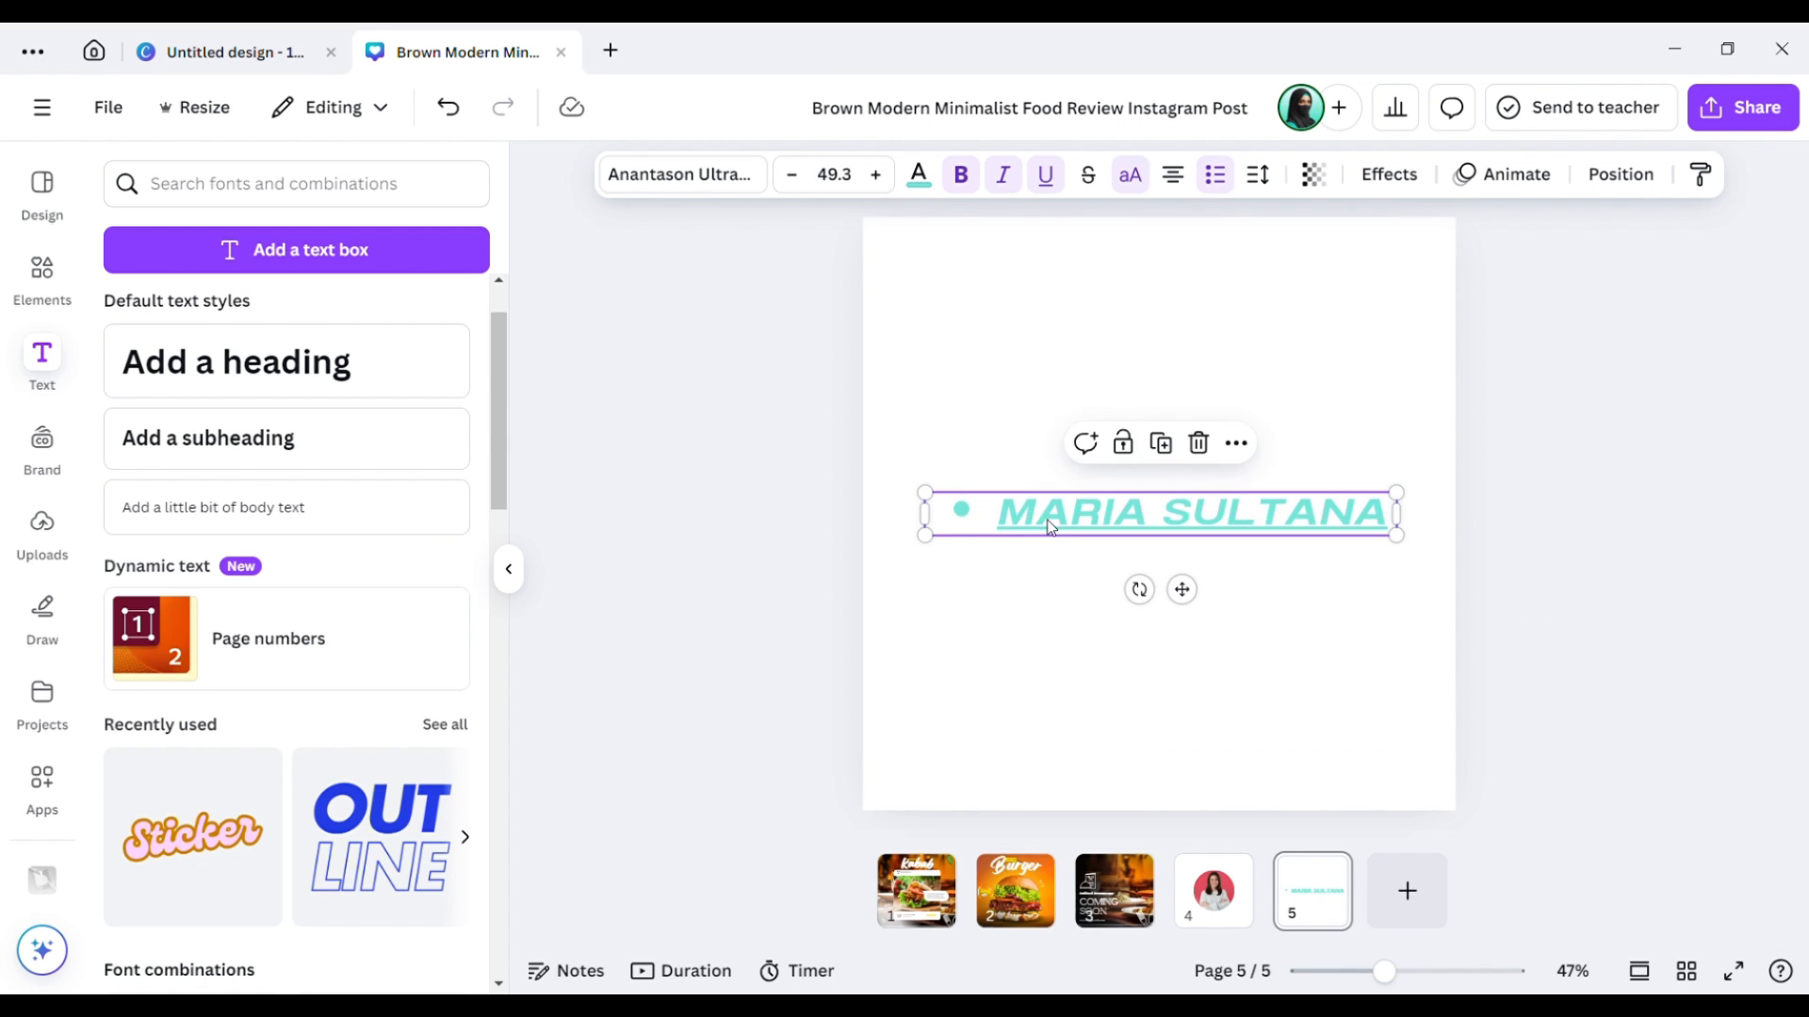
pyautogui.click(1263, 175)
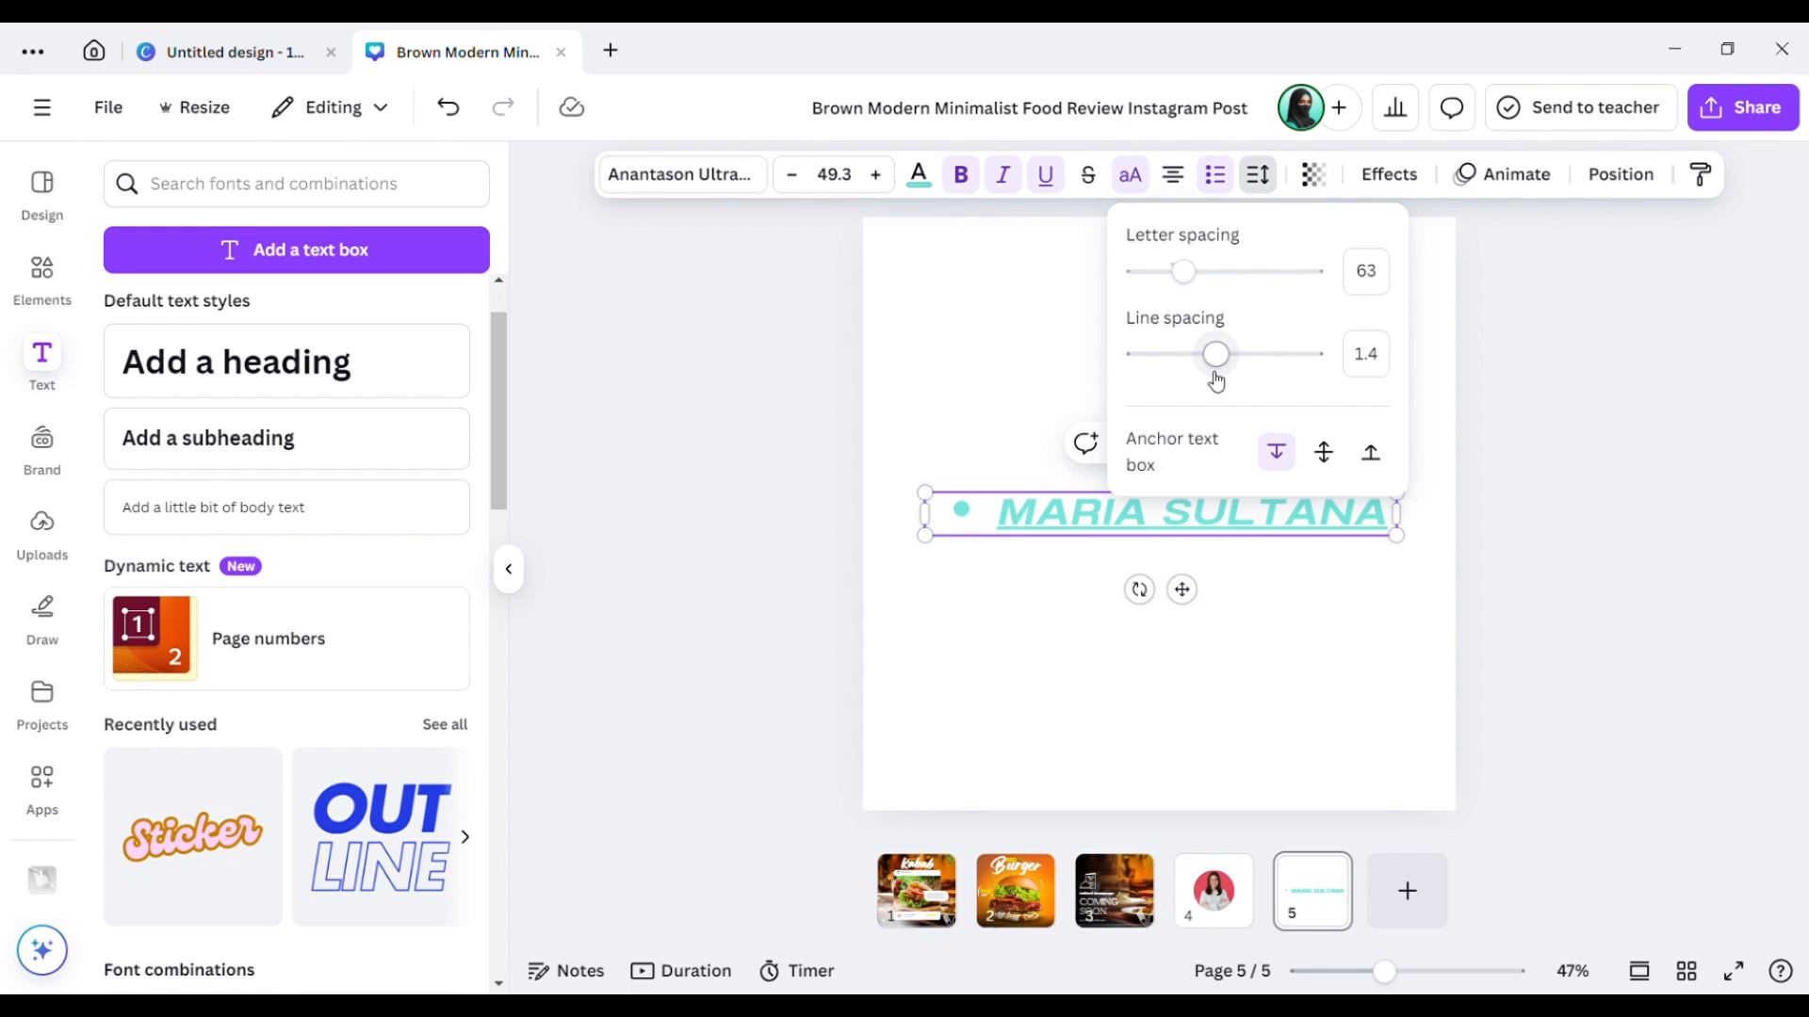
pyautogui.moveTo(1216, 379)
pyautogui.mouseDown()
pyautogui.moveTo(1178, 367)
pyautogui.moveTo(1213, 368)
pyautogui.mouseUp()
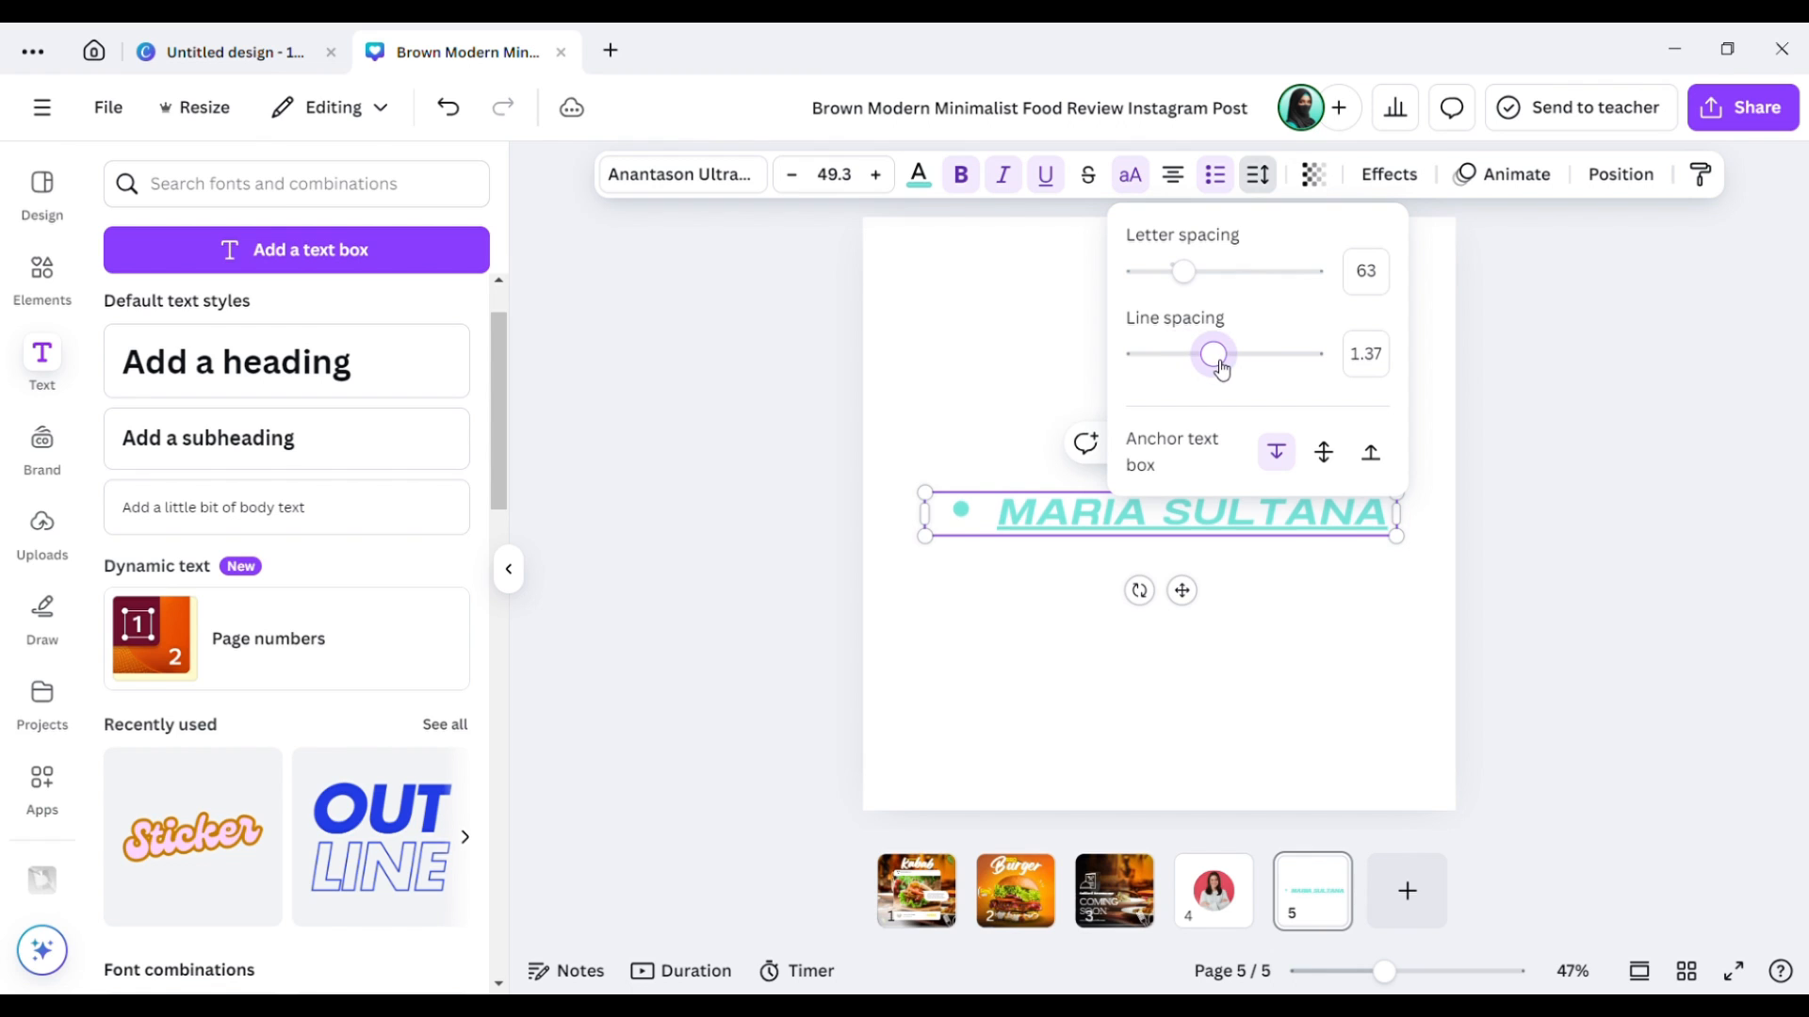
pyautogui.click(1337, 624)
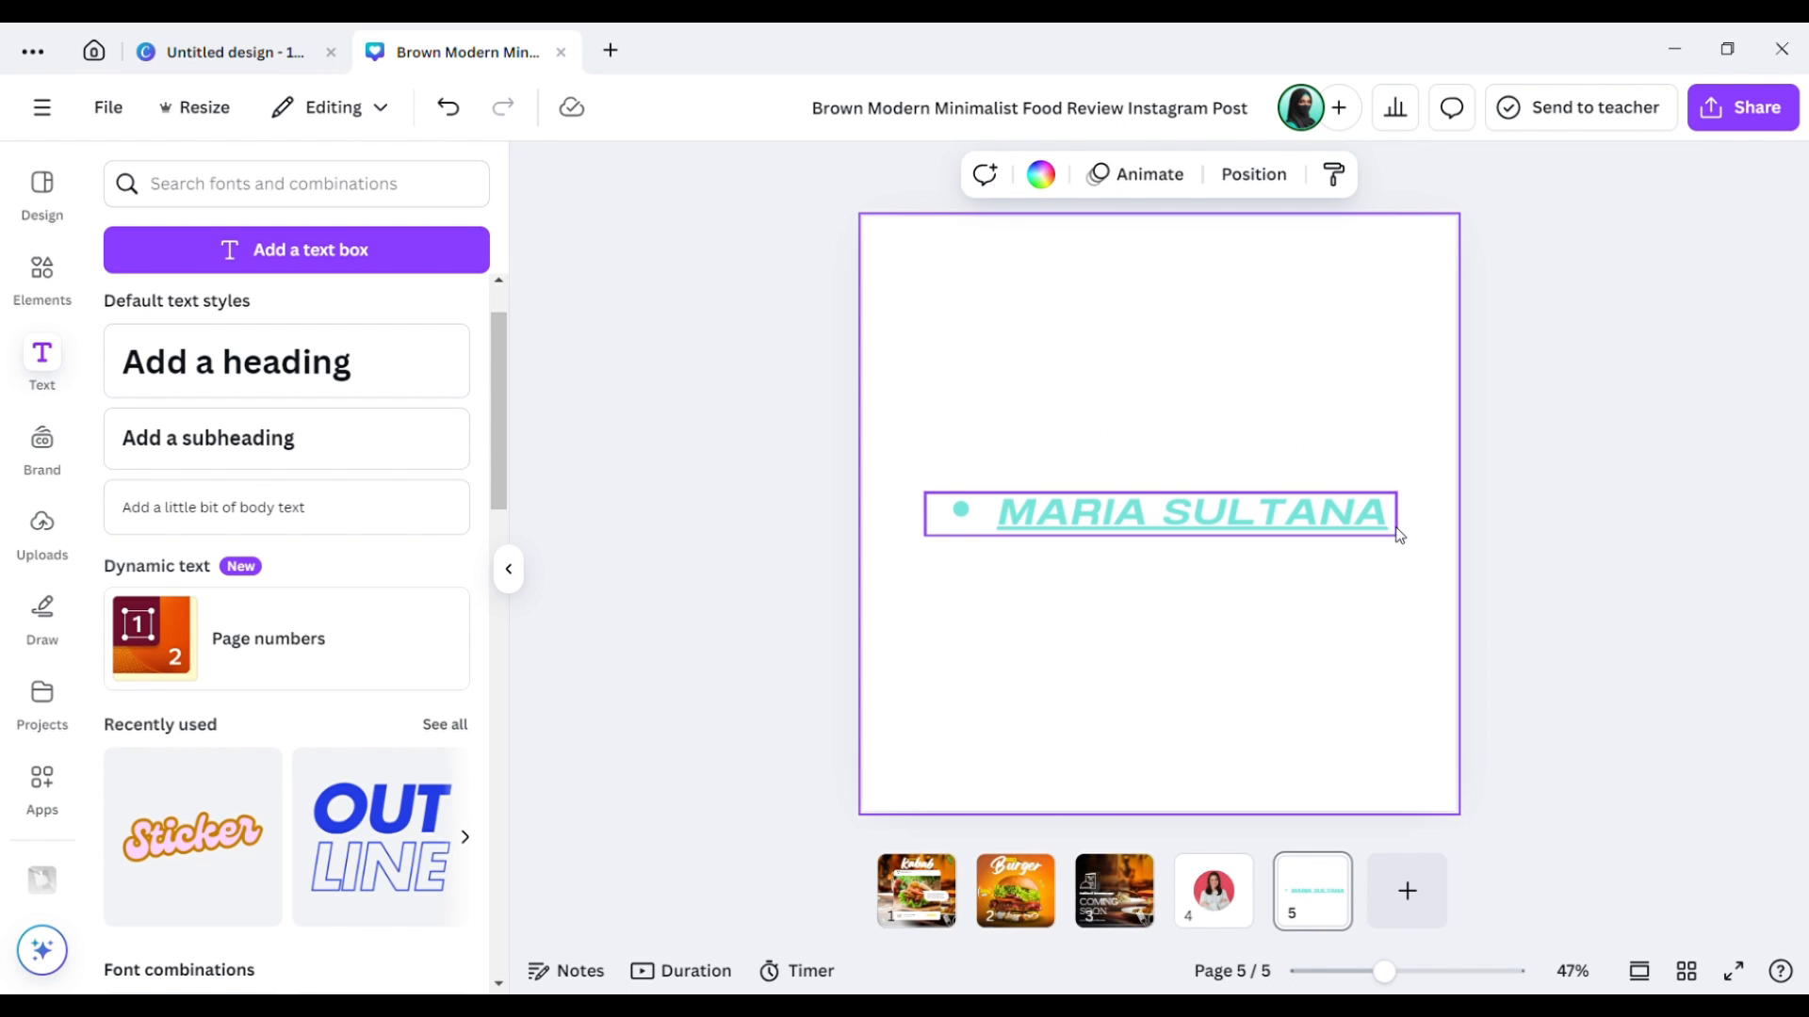
pyautogui.click(1383, 506)
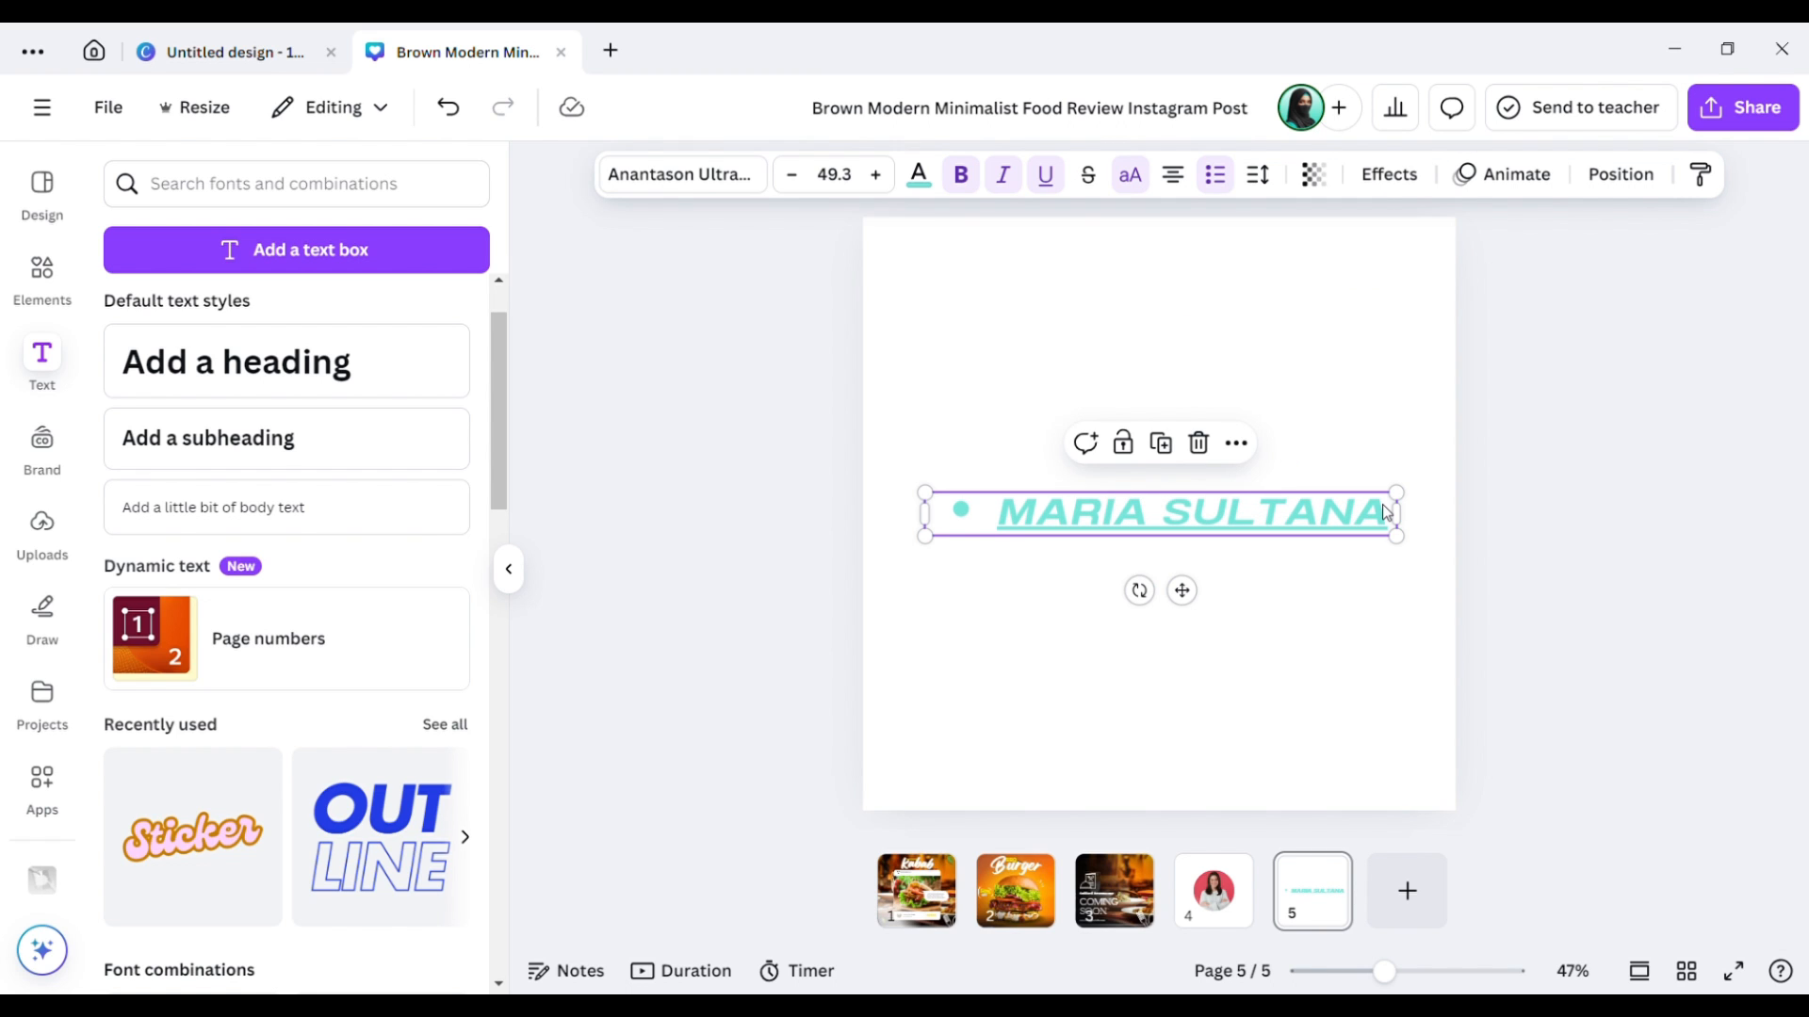
pyautogui.click(1383, 506)
pyautogui.press('Return')
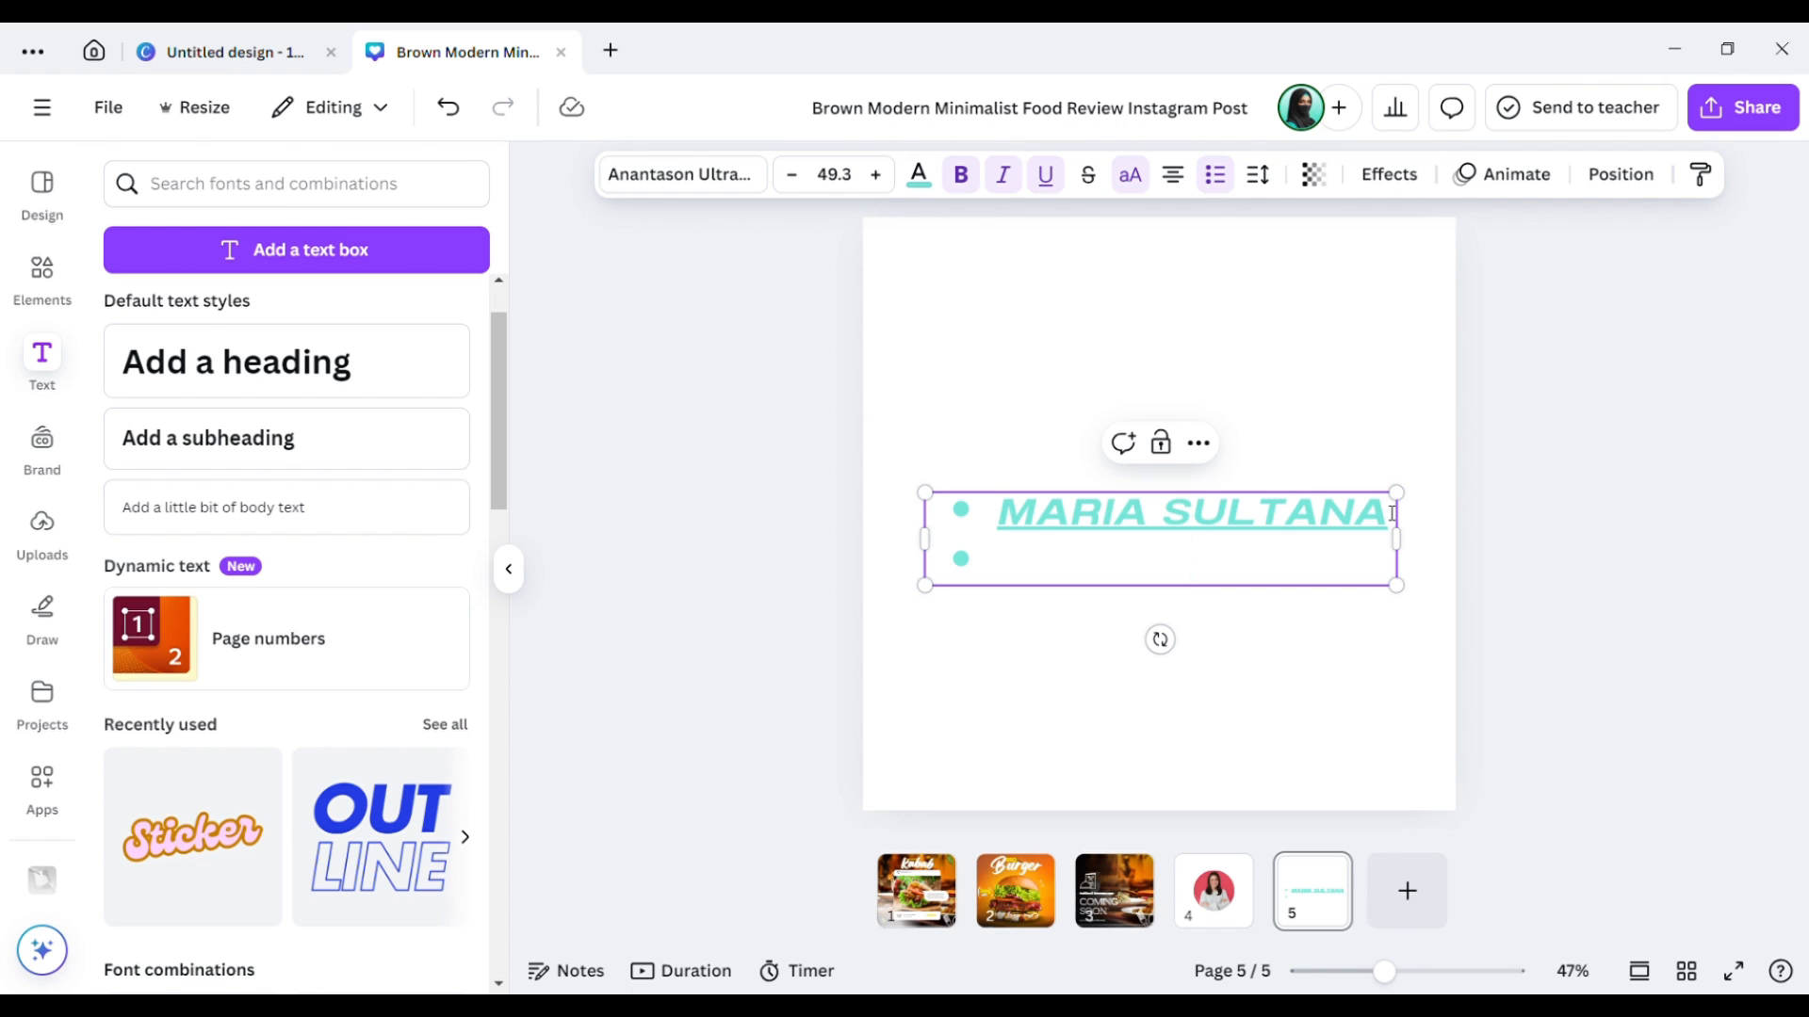
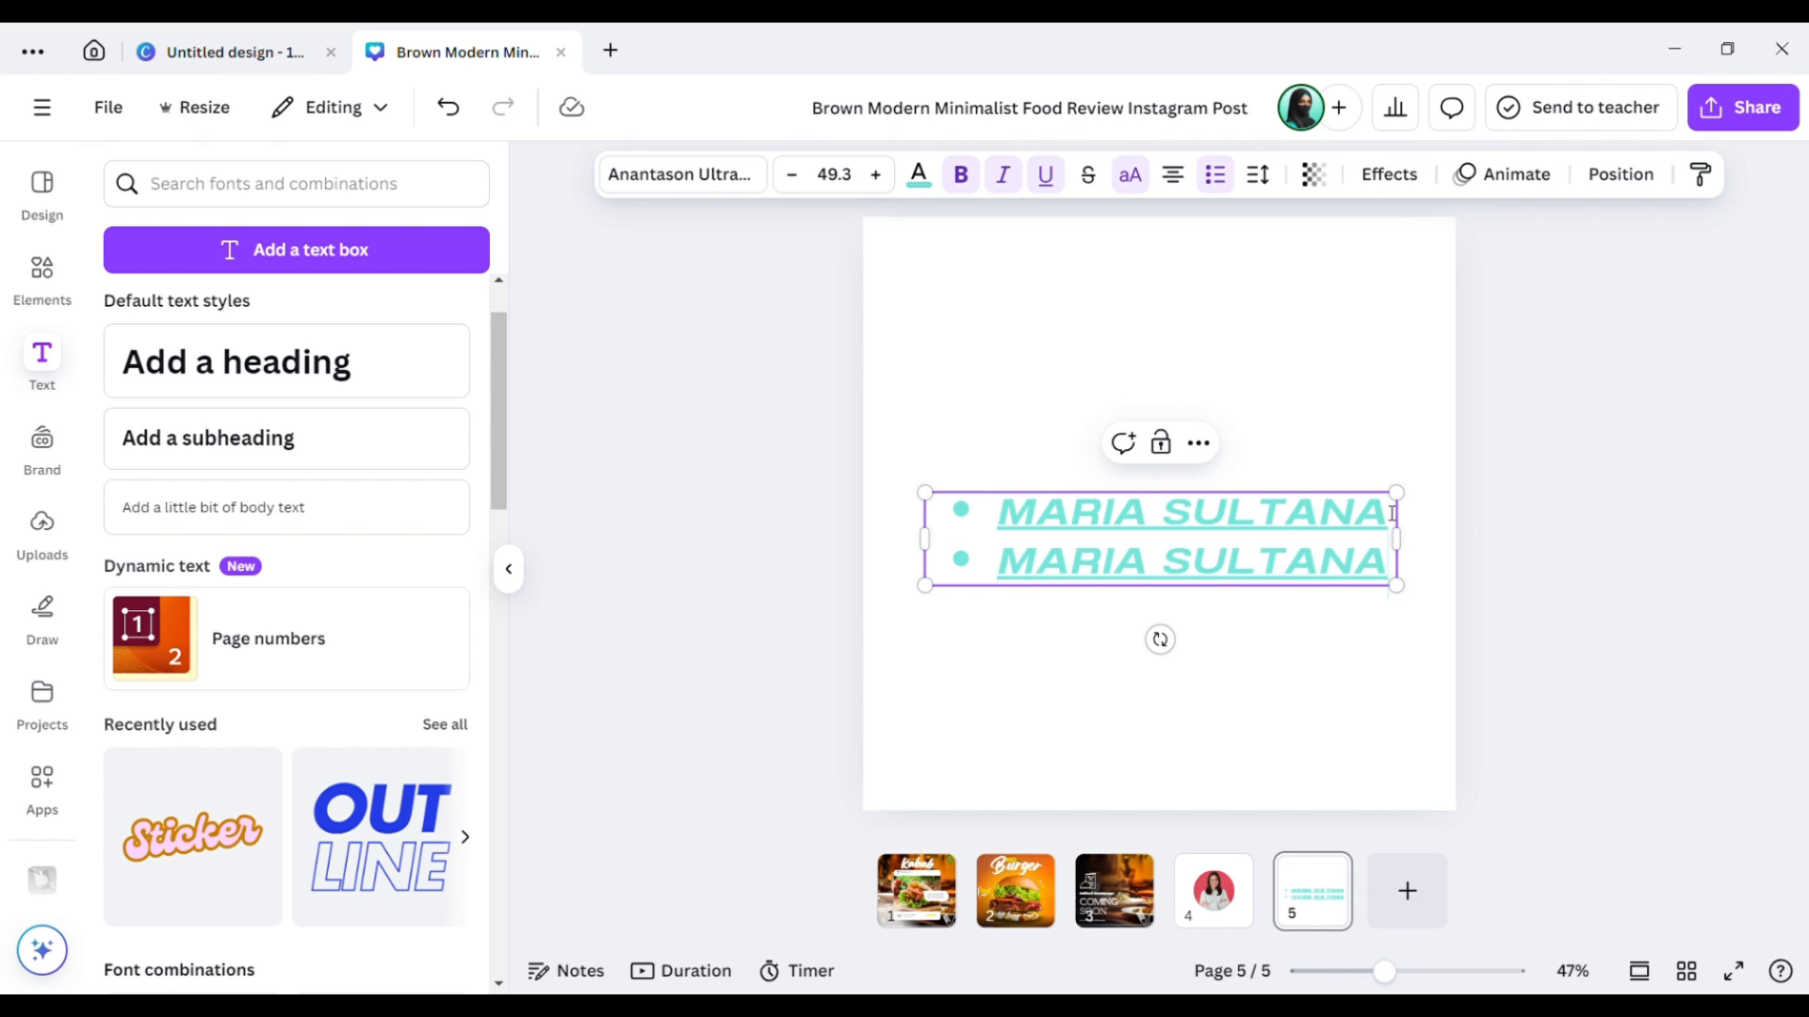
pyautogui.click(1378, 639)
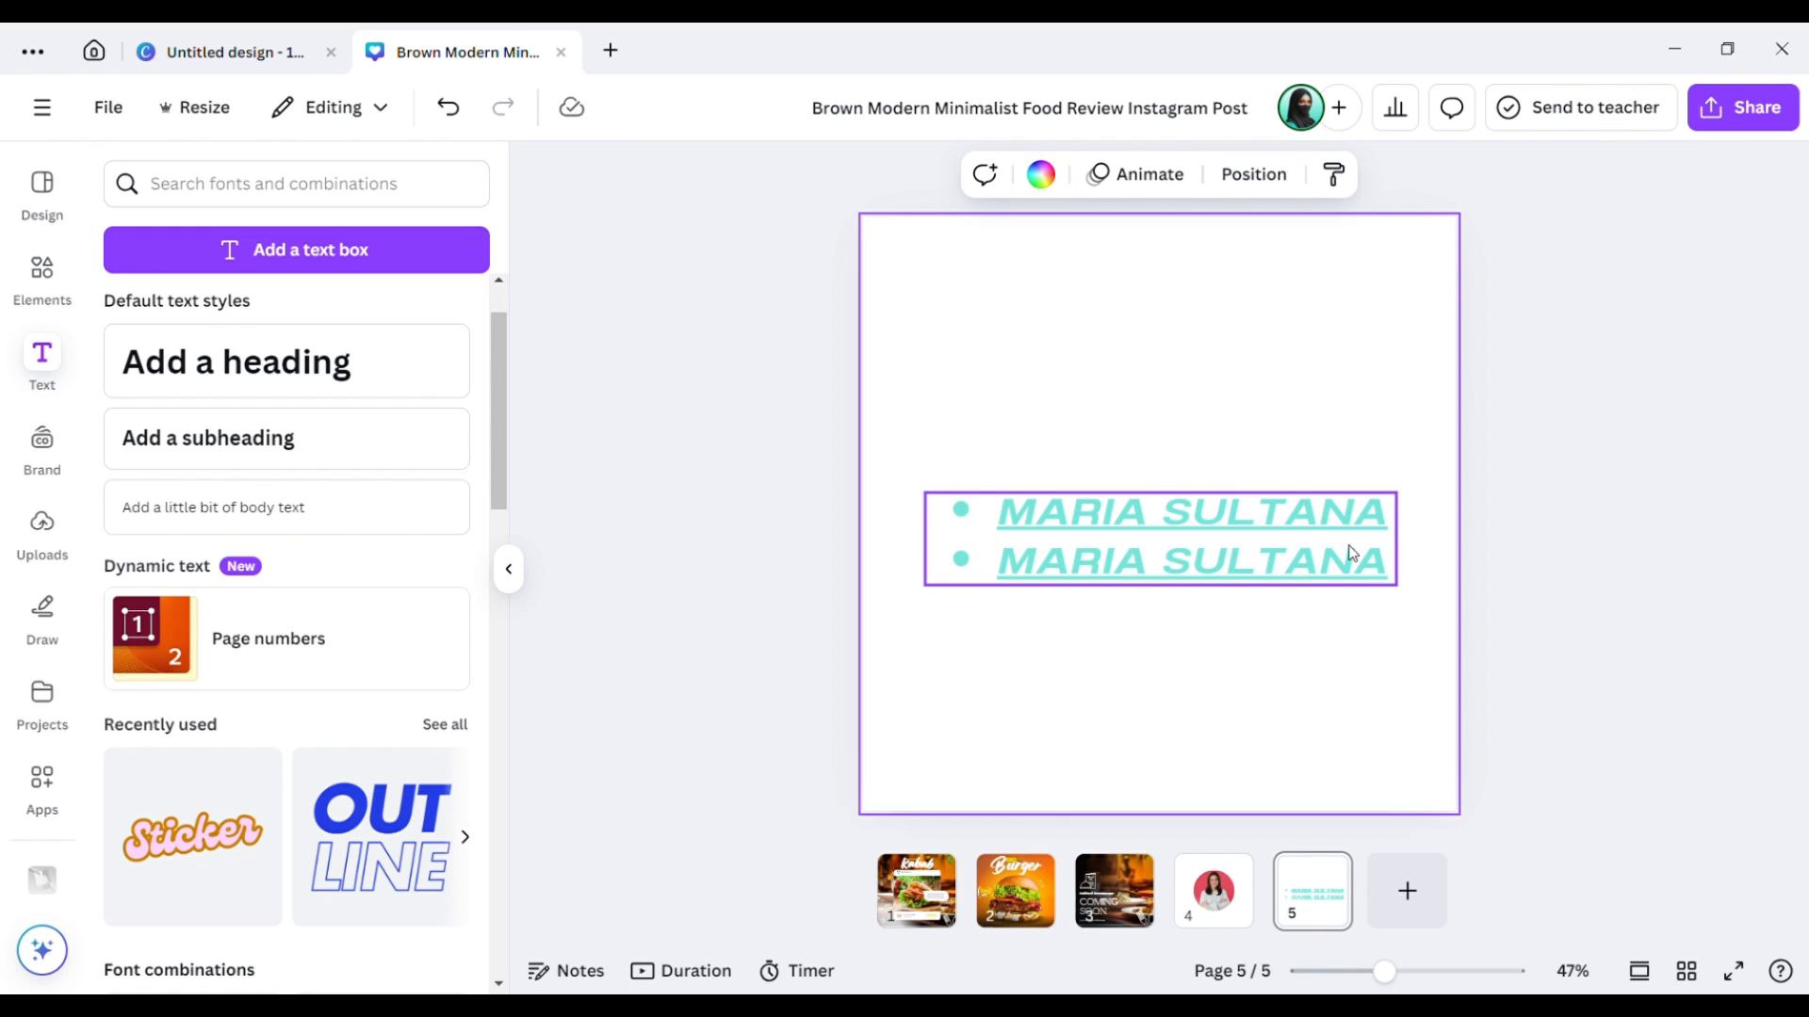
# Reduce the two bullet lines' line spacing to 1.4.
pyautogui.click(1310, 521)
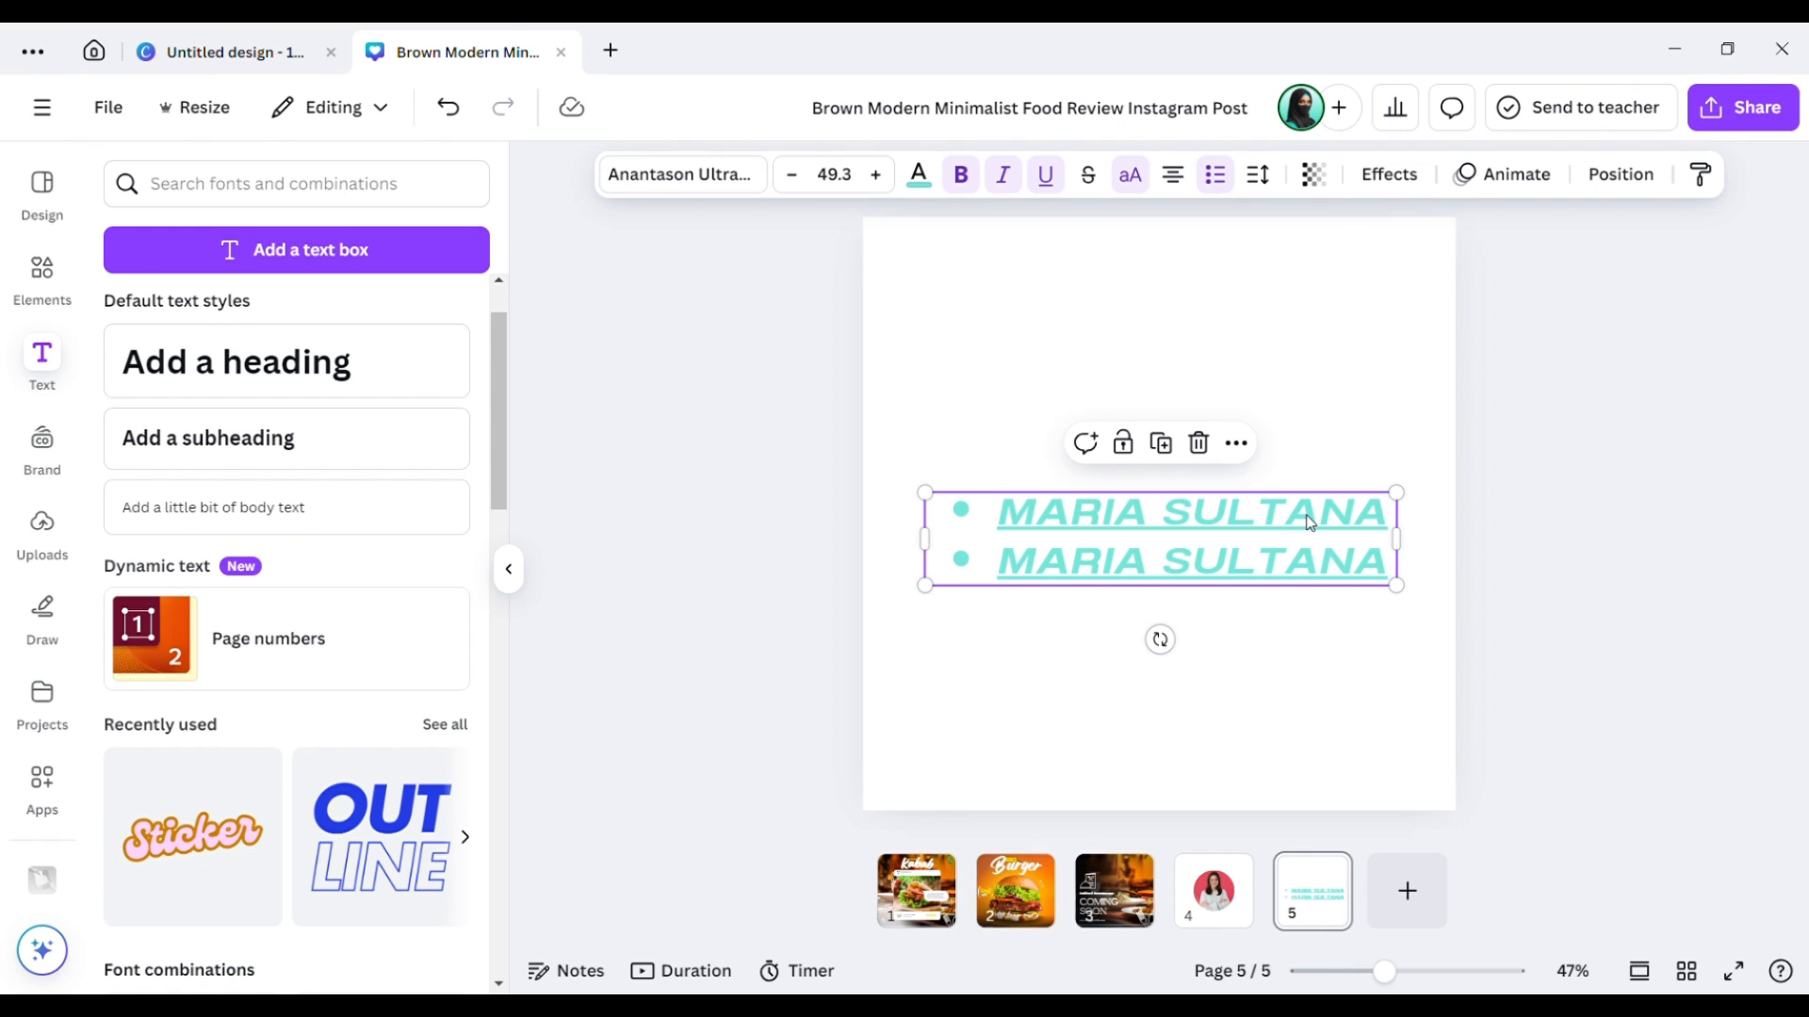
pyautogui.click(1260, 169)
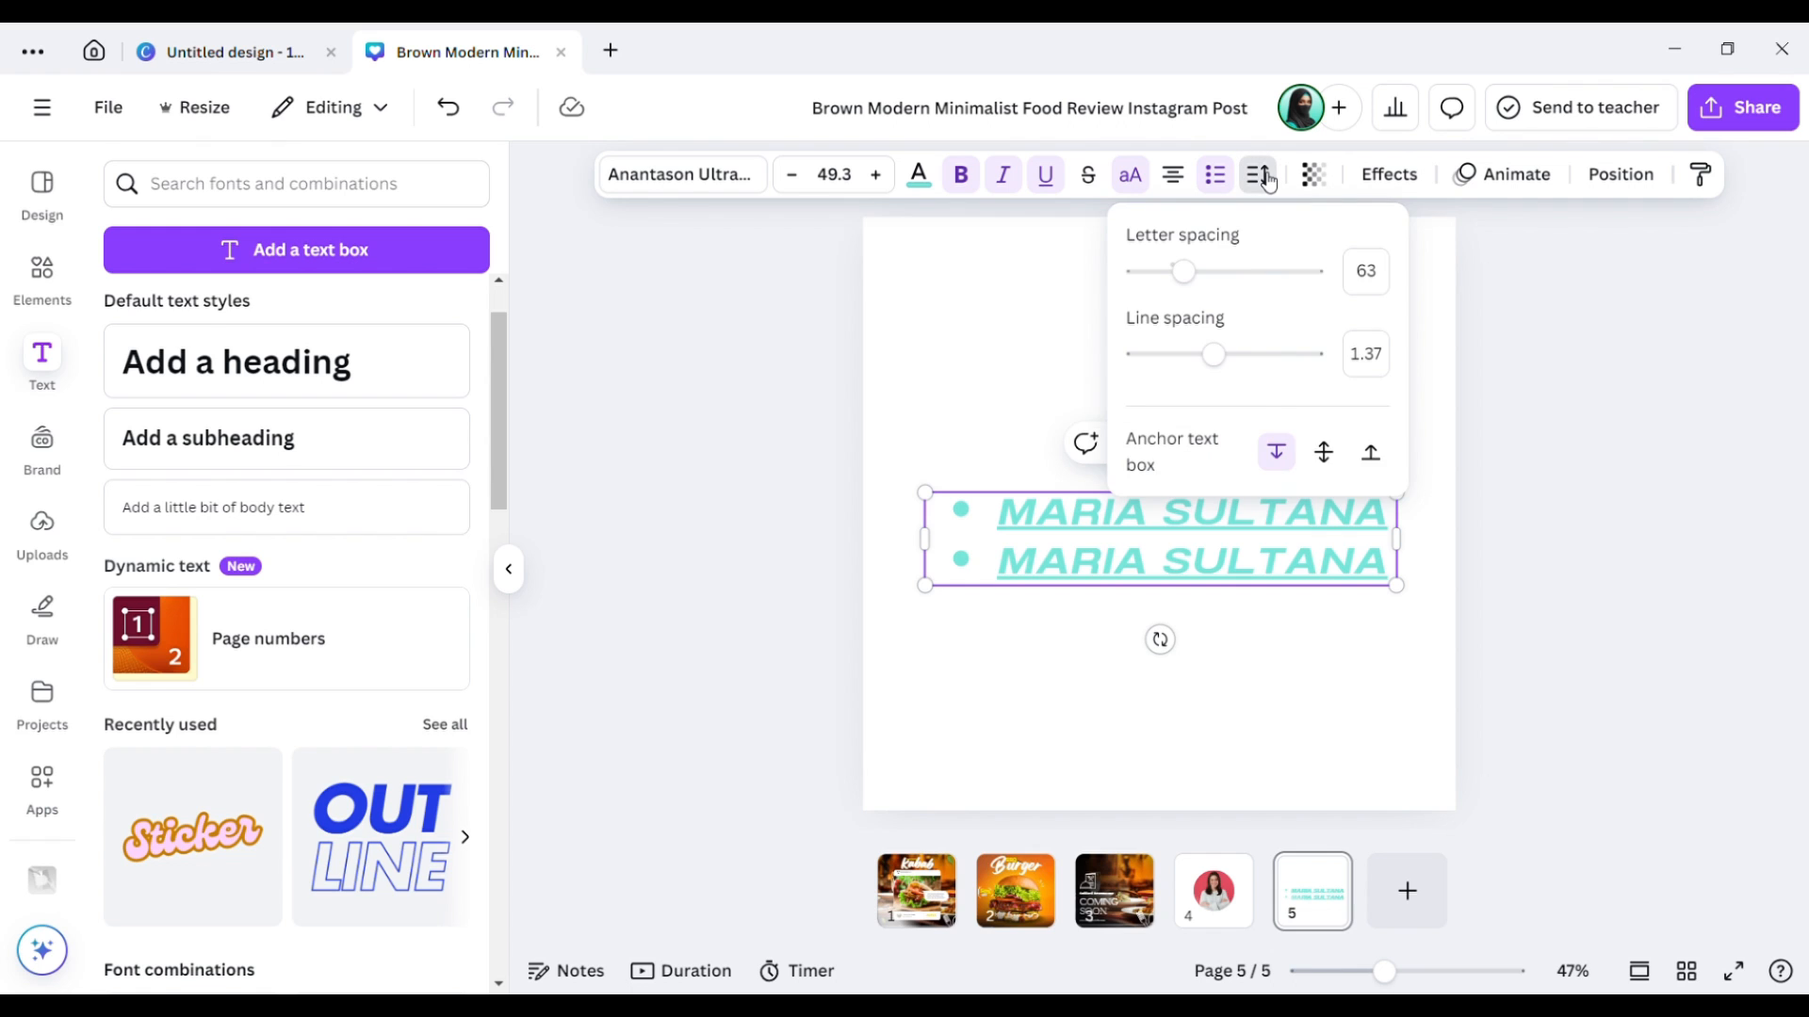
pyautogui.moveTo(1216, 359)
pyautogui.mouseDown()
pyautogui.moveTo(1191, 364)
pyautogui.moveTo(1260, 356)
pyautogui.moveTo(1217, 353)
pyautogui.mouseUp()
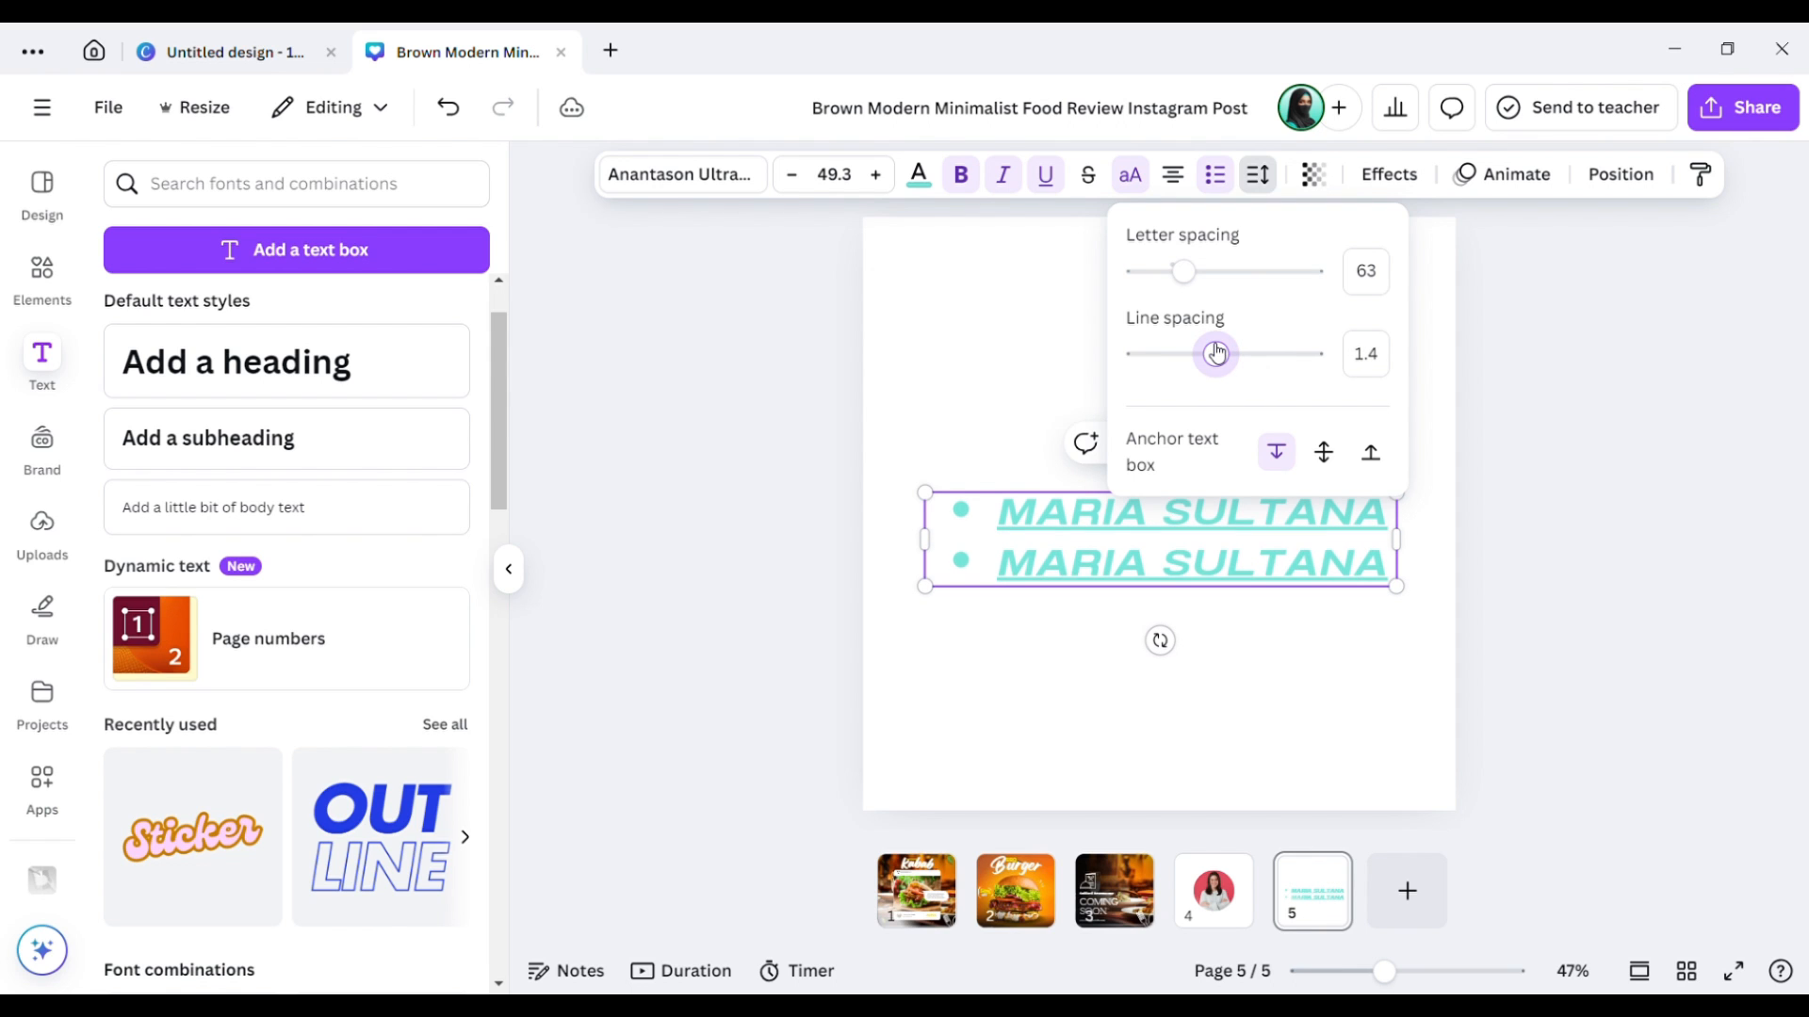
pyautogui.click(1083, 342)
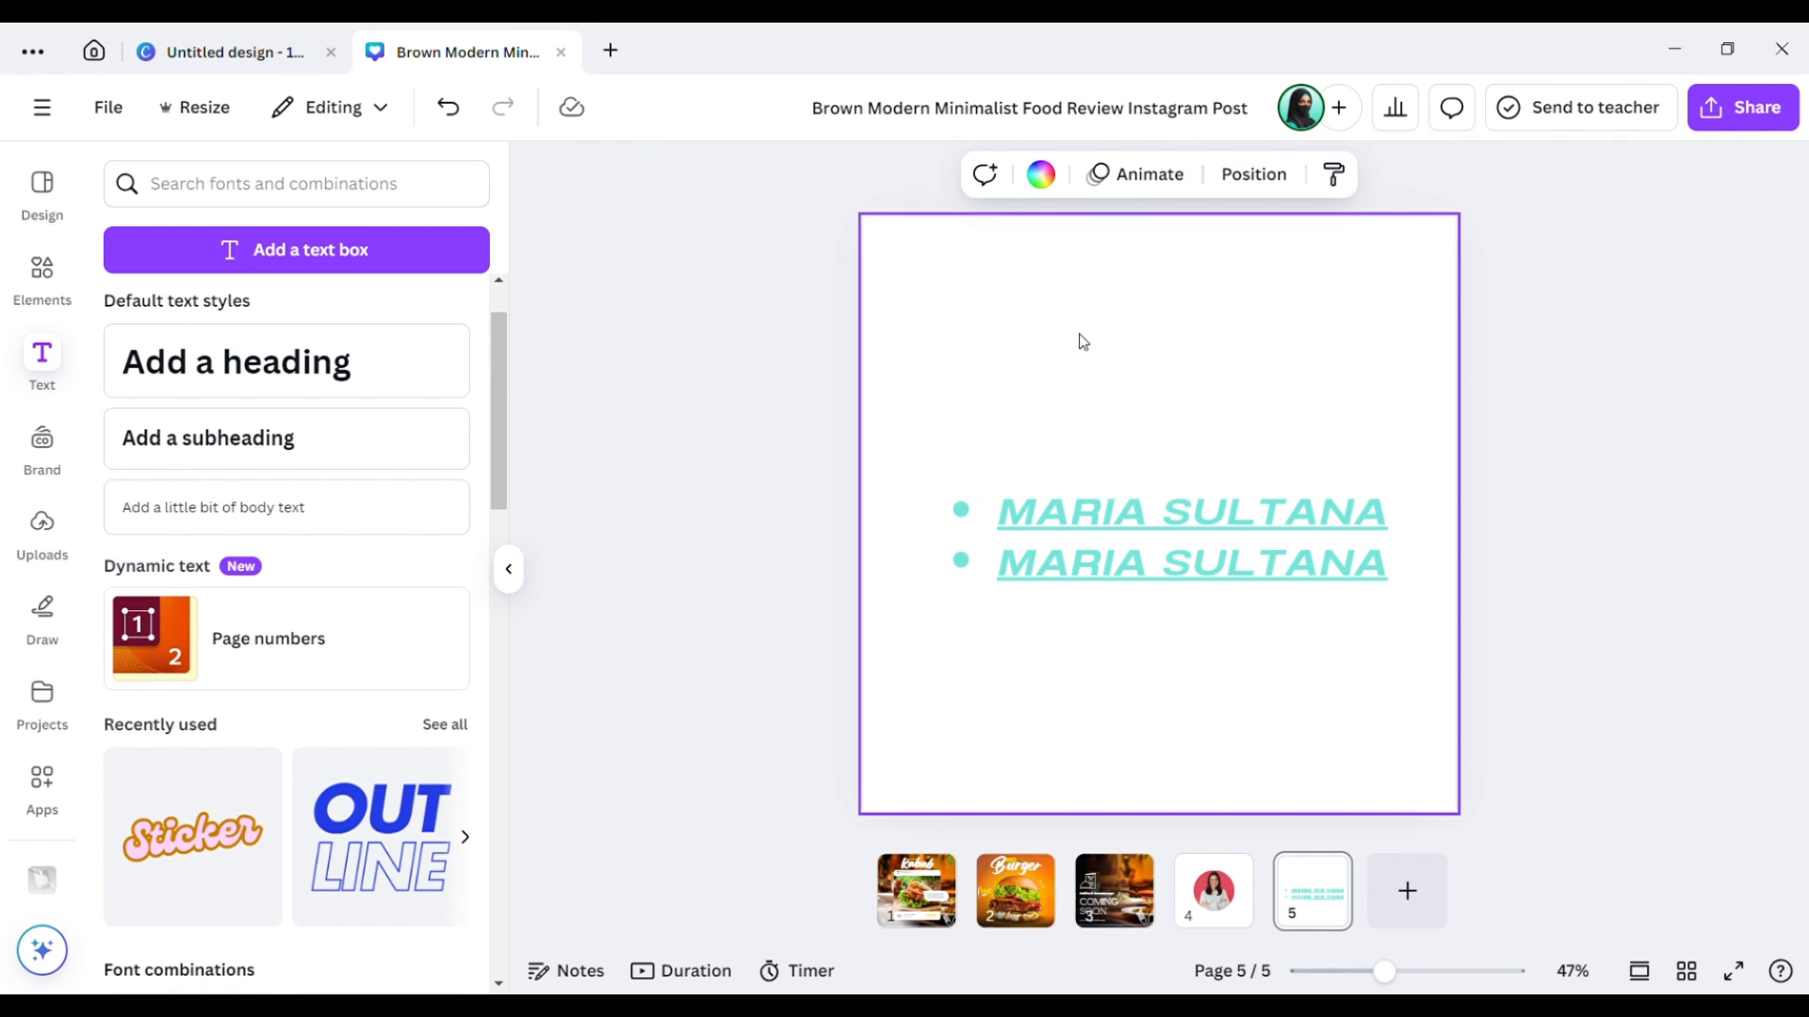
pyautogui.click(1255, 528)
pyautogui.click(1323, 181)
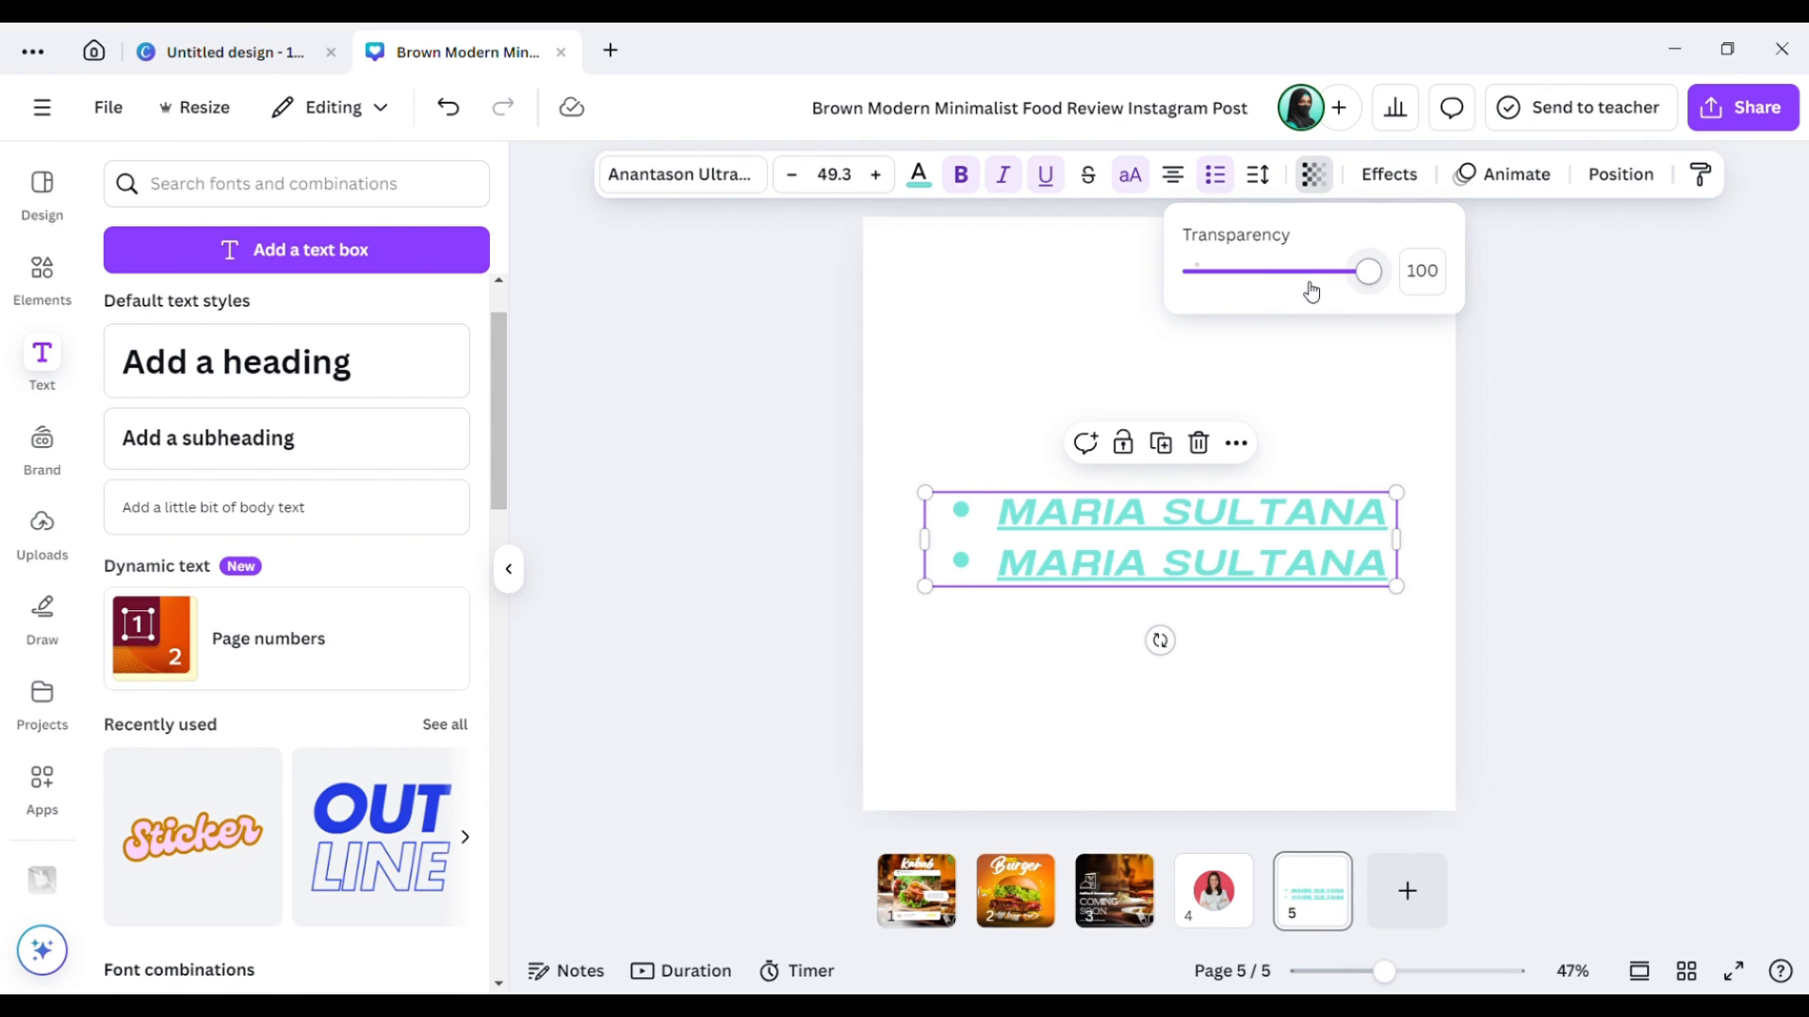
pyautogui.moveTo(1311, 291); pyautogui.dragTo(1449, 280)
pyautogui.click(1390, 176)
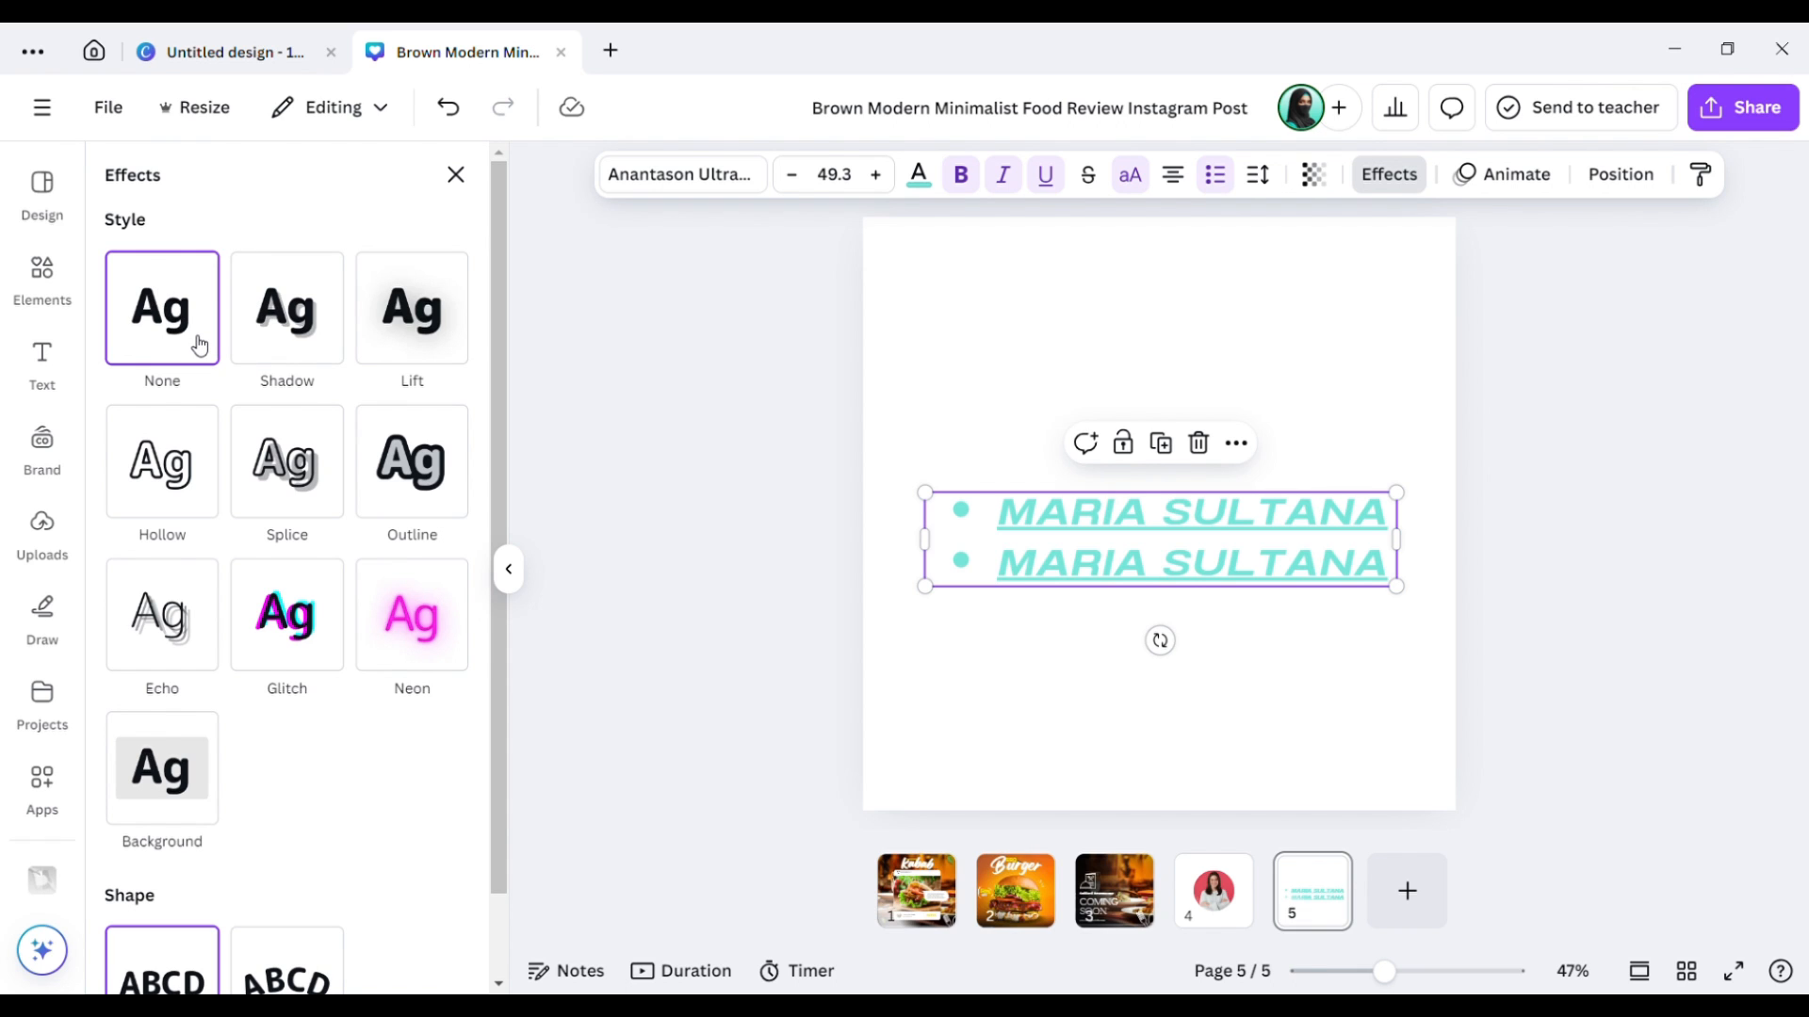
pyautogui.click(458, 177)
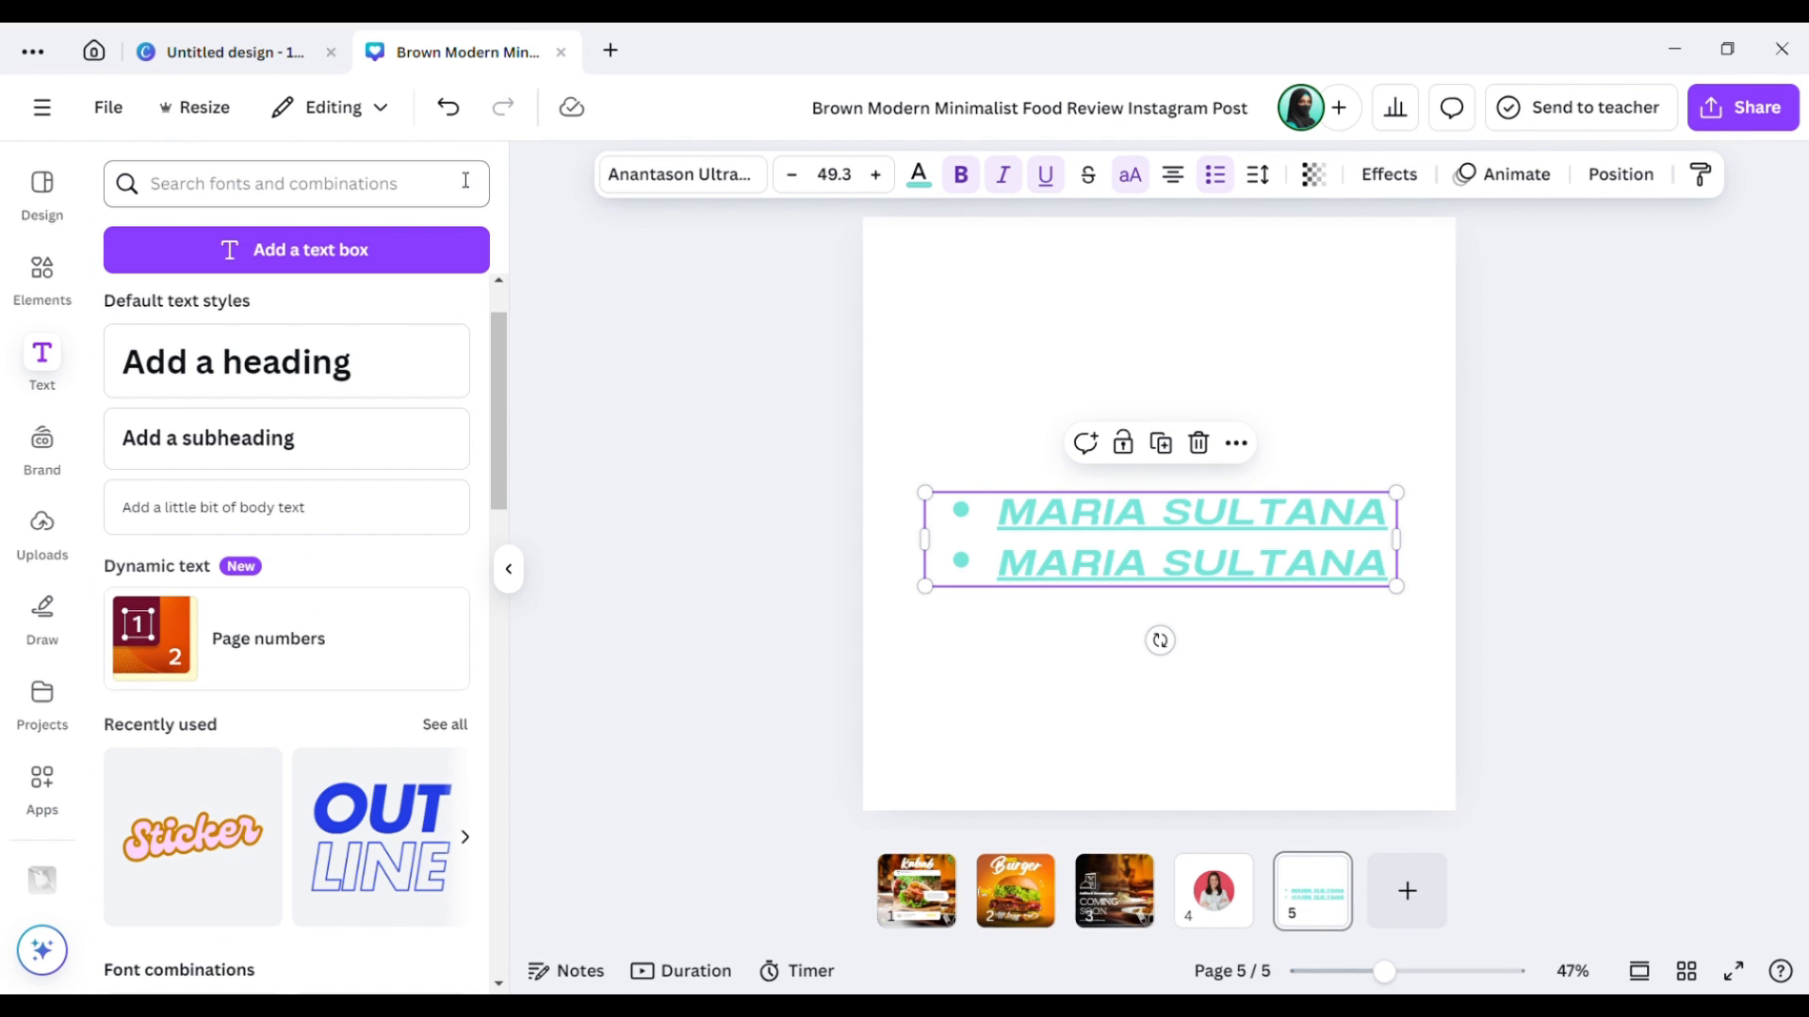
pyautogui.click(623, 337)
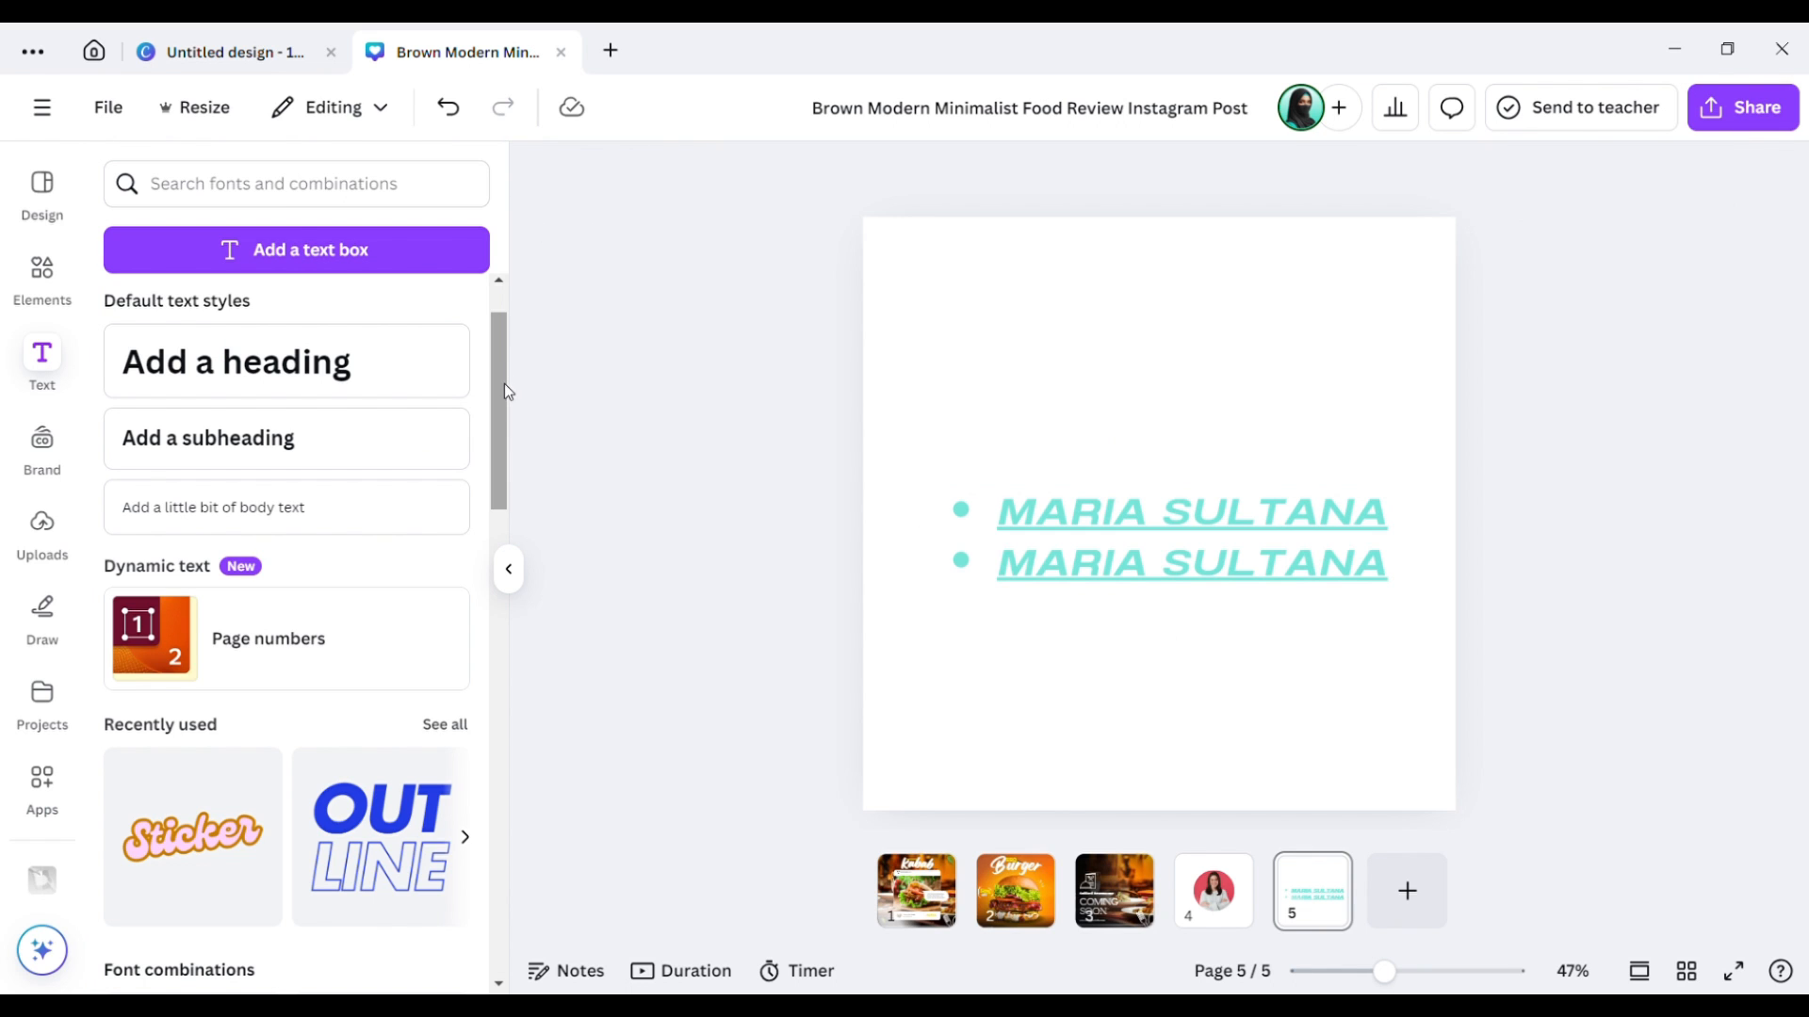
pyautogui.click(1068, 557)
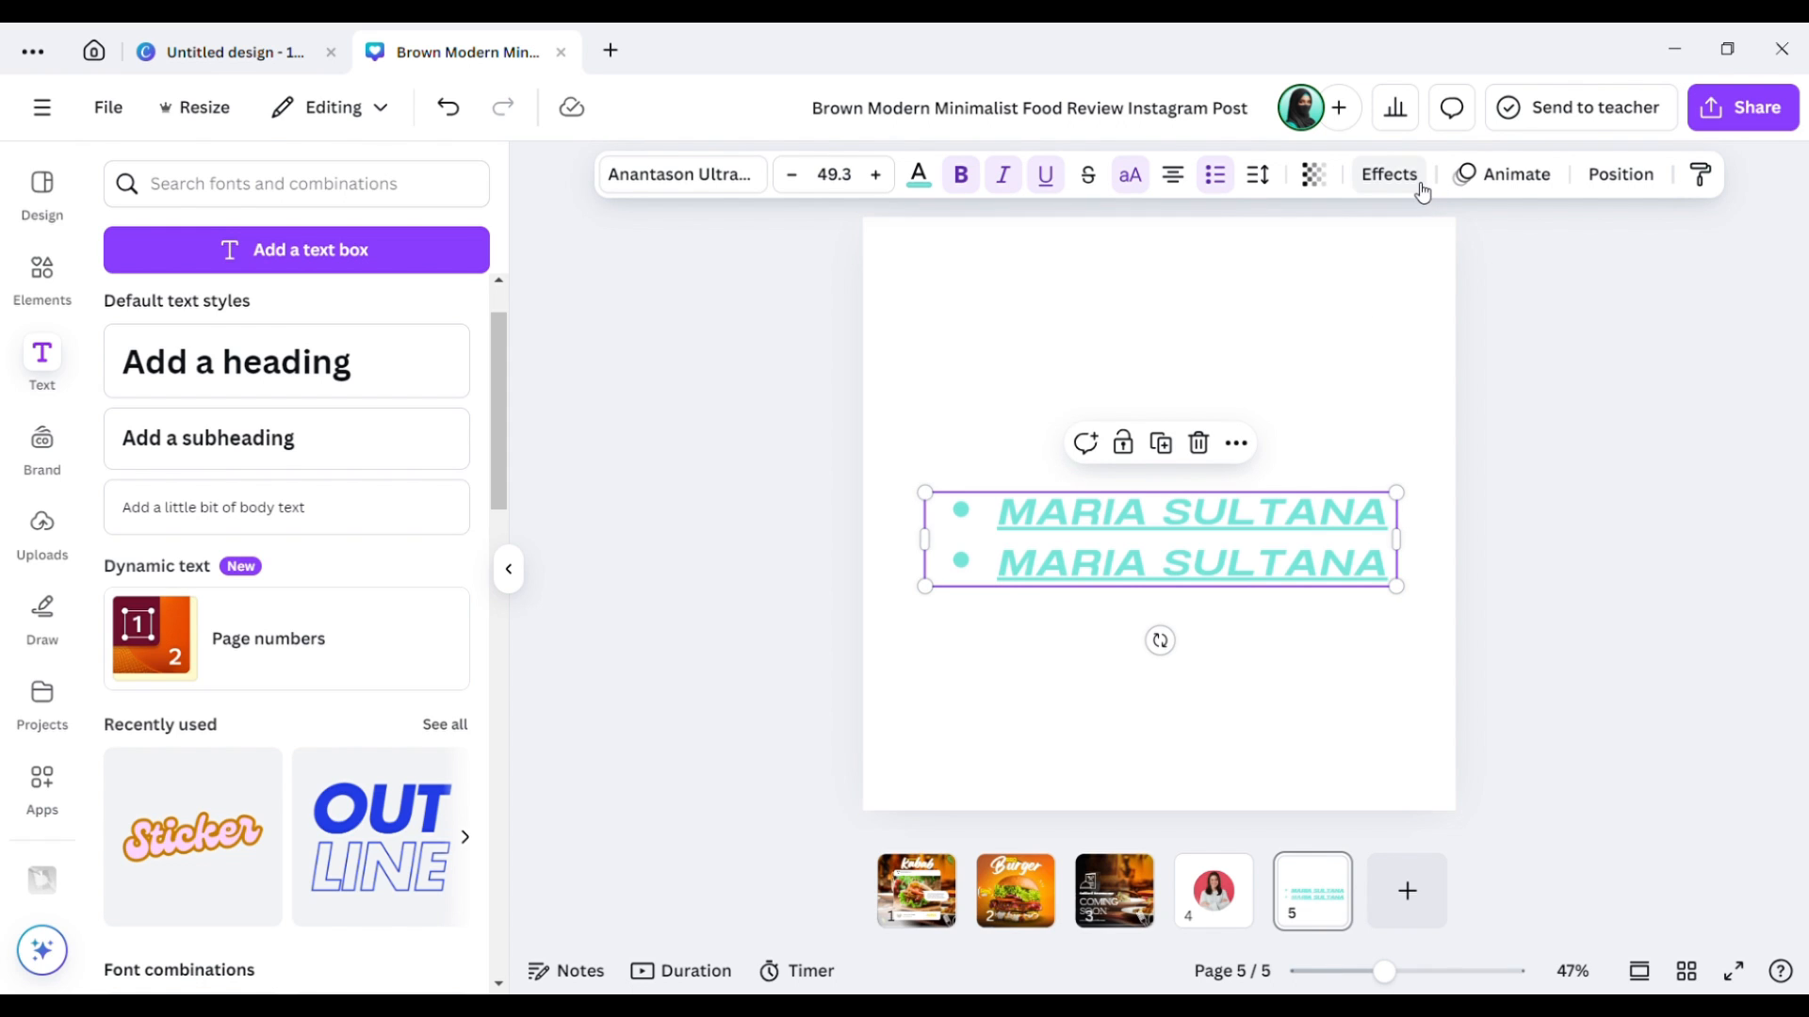
pyautogui.click(1263, 524)
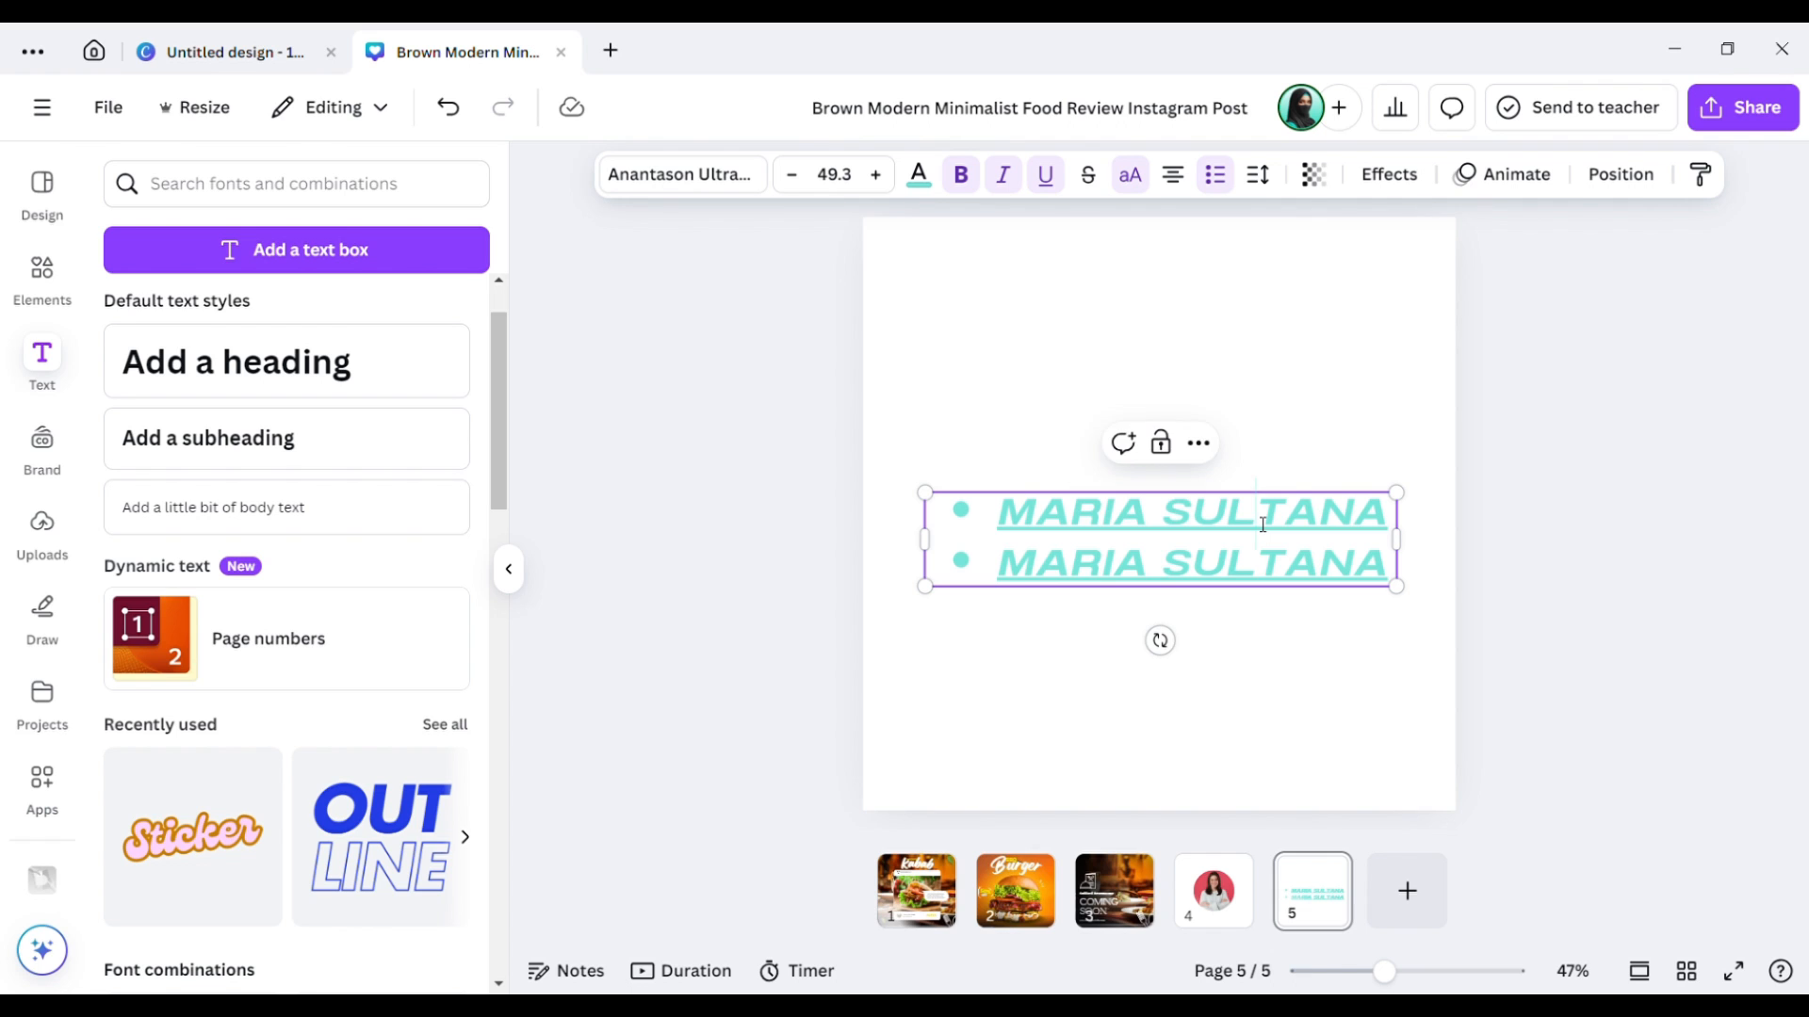
pyautogui.click(1269, 443)
pyautogui.click(1245, 560)
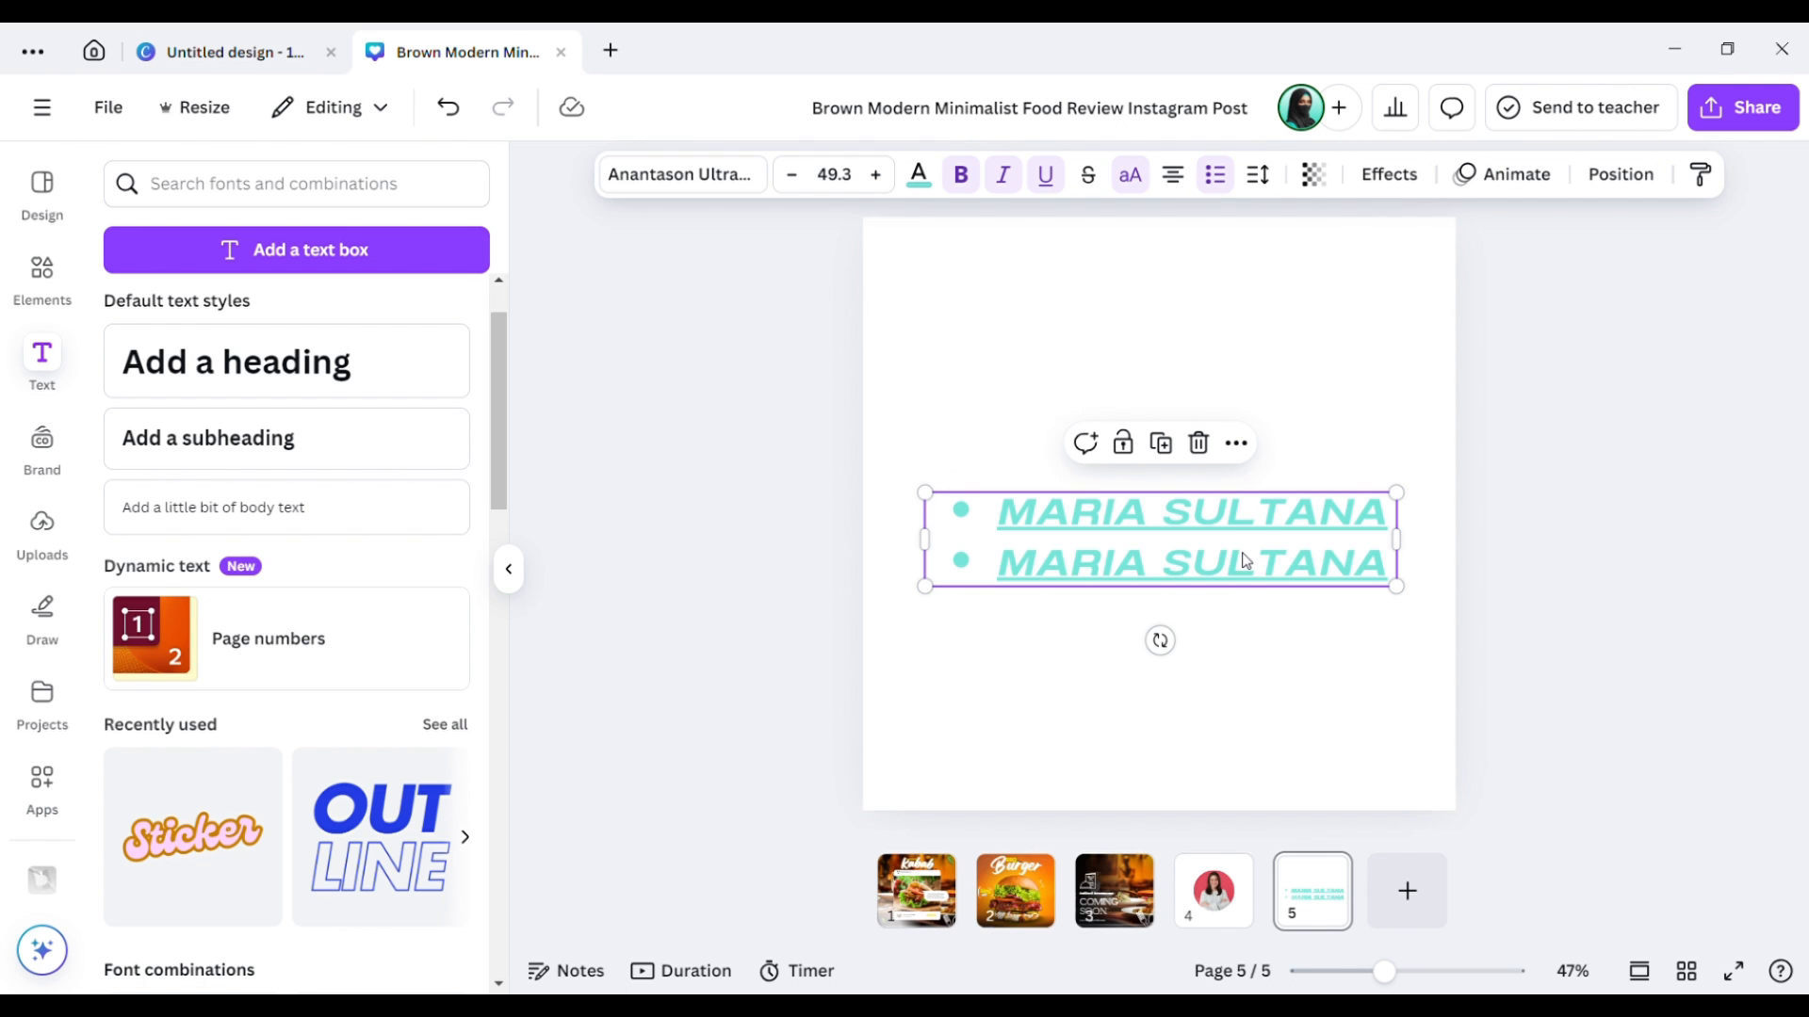
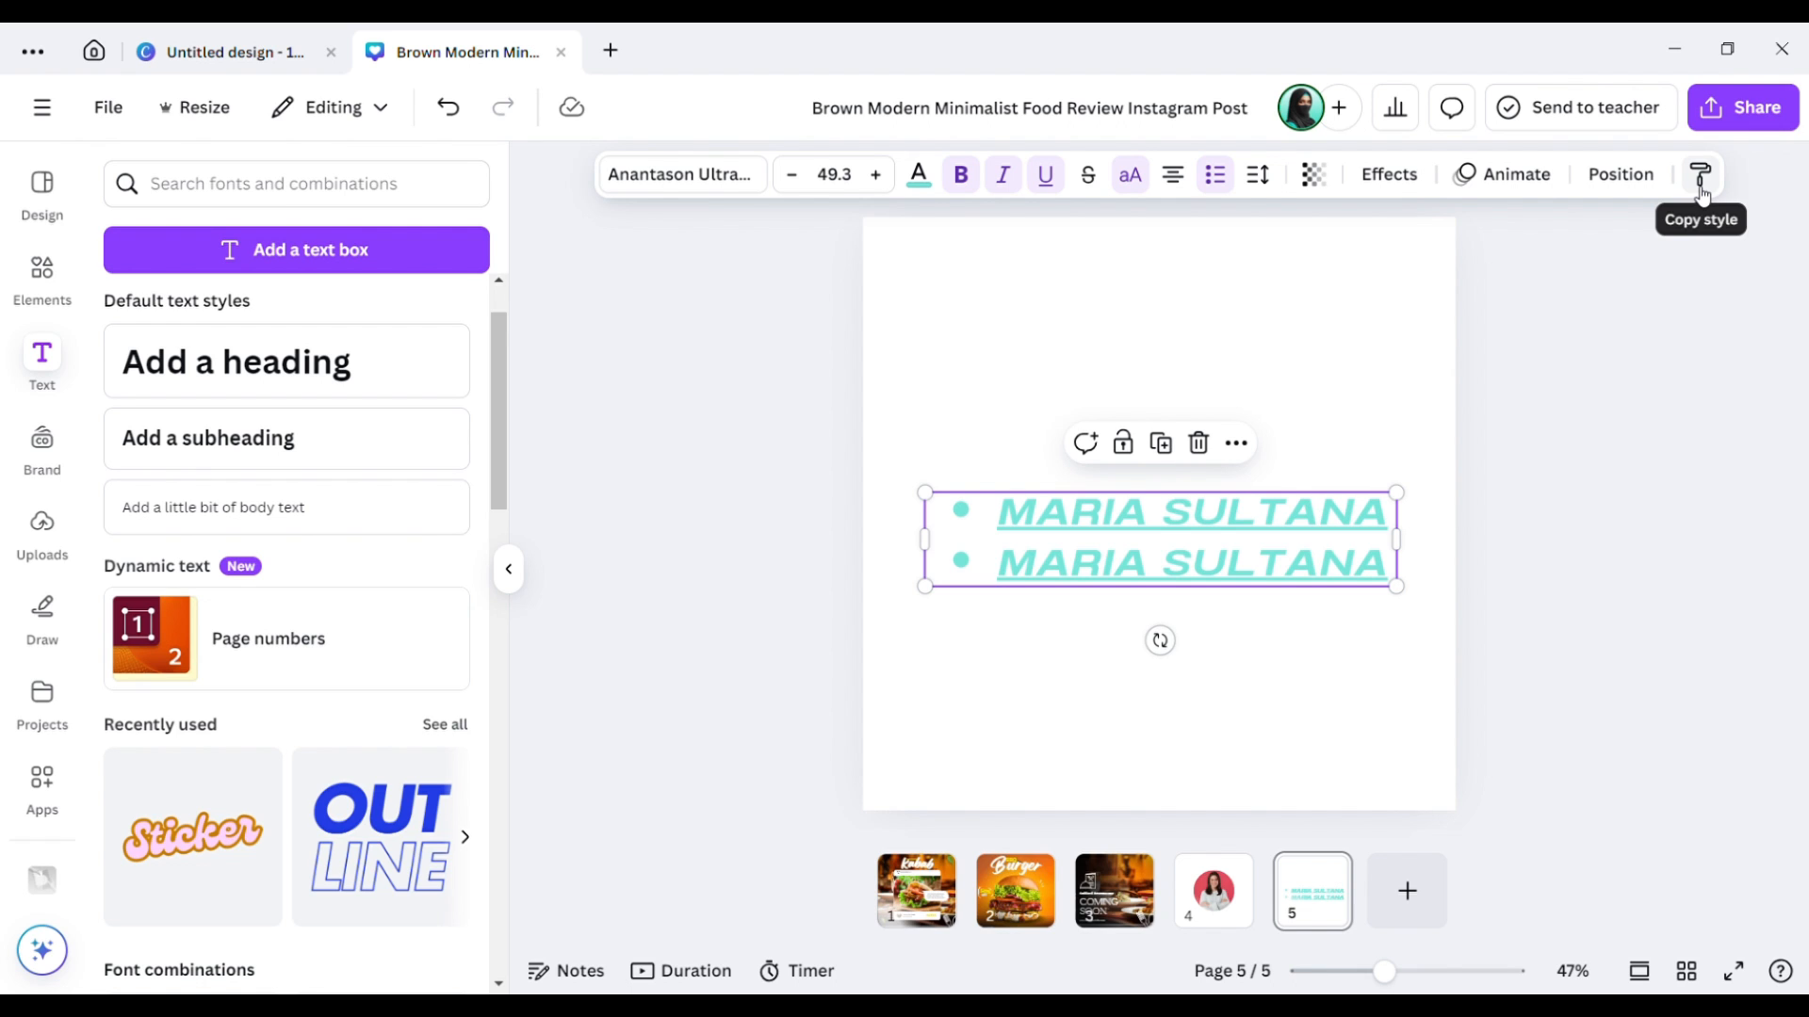
# Add a new heading on page 5 containing the person's name.
pyautogui.click(1298, 386)
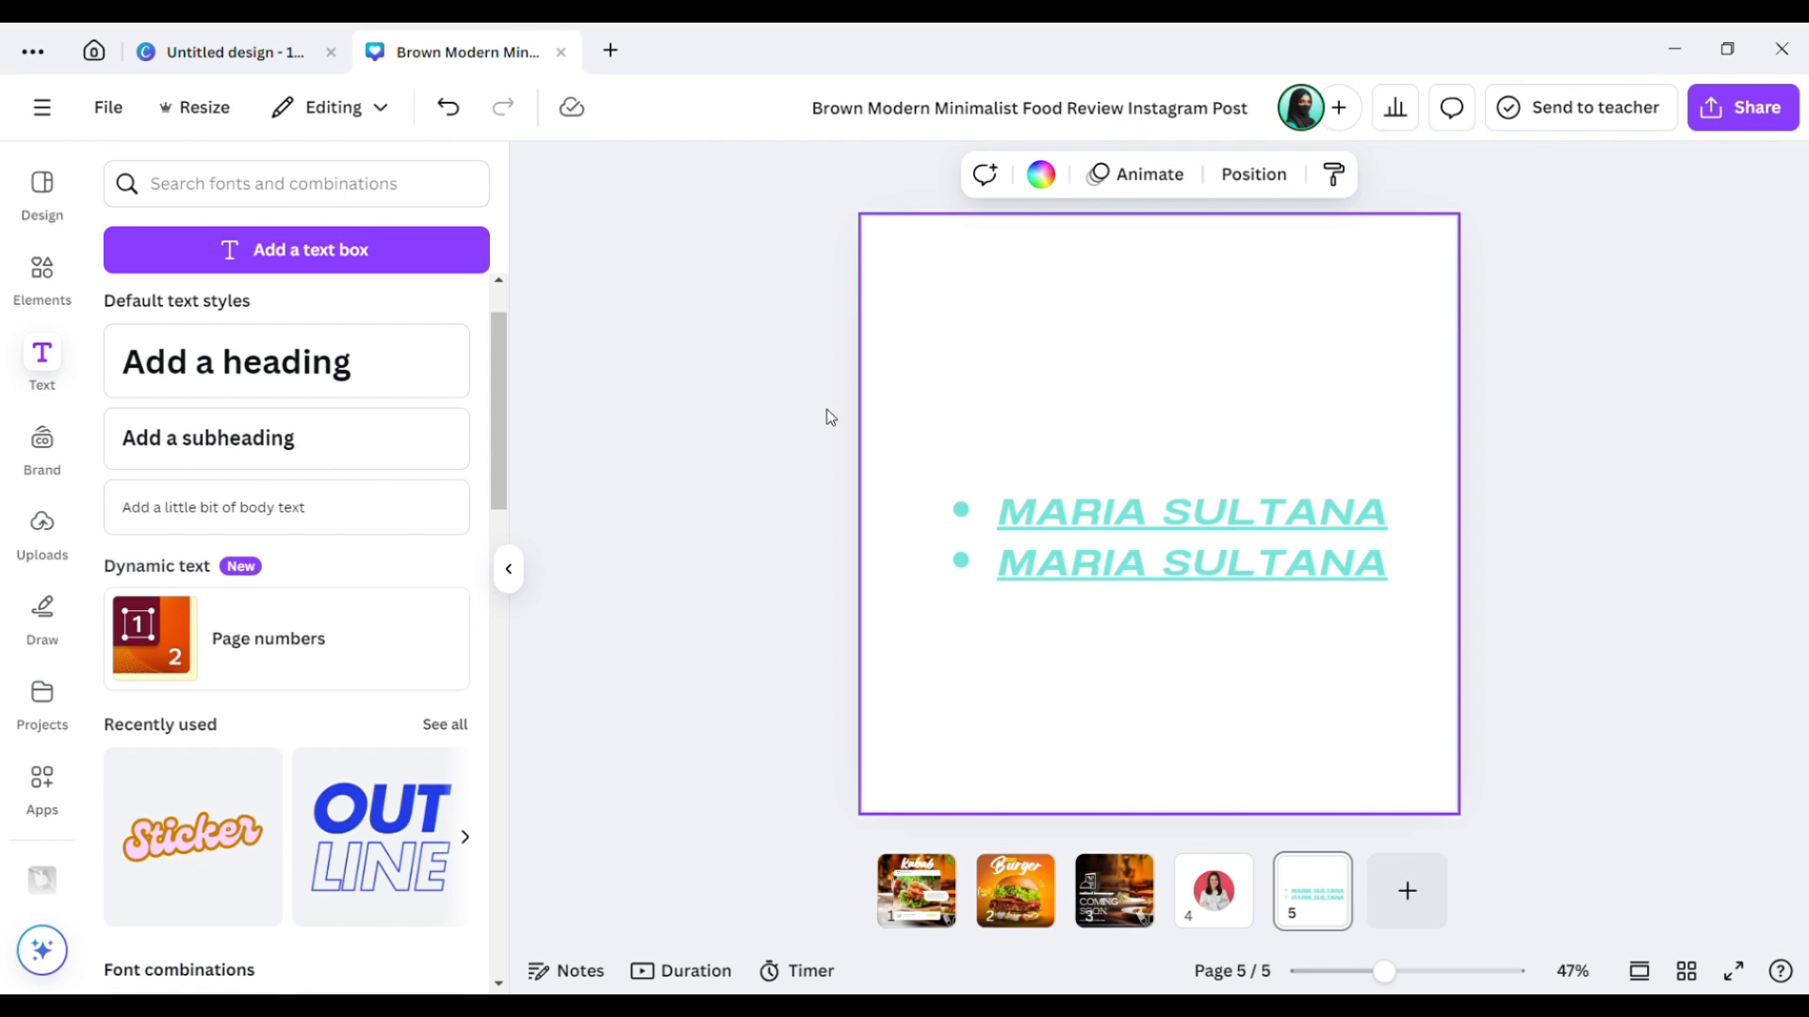
pyautogui.click(264, 376)
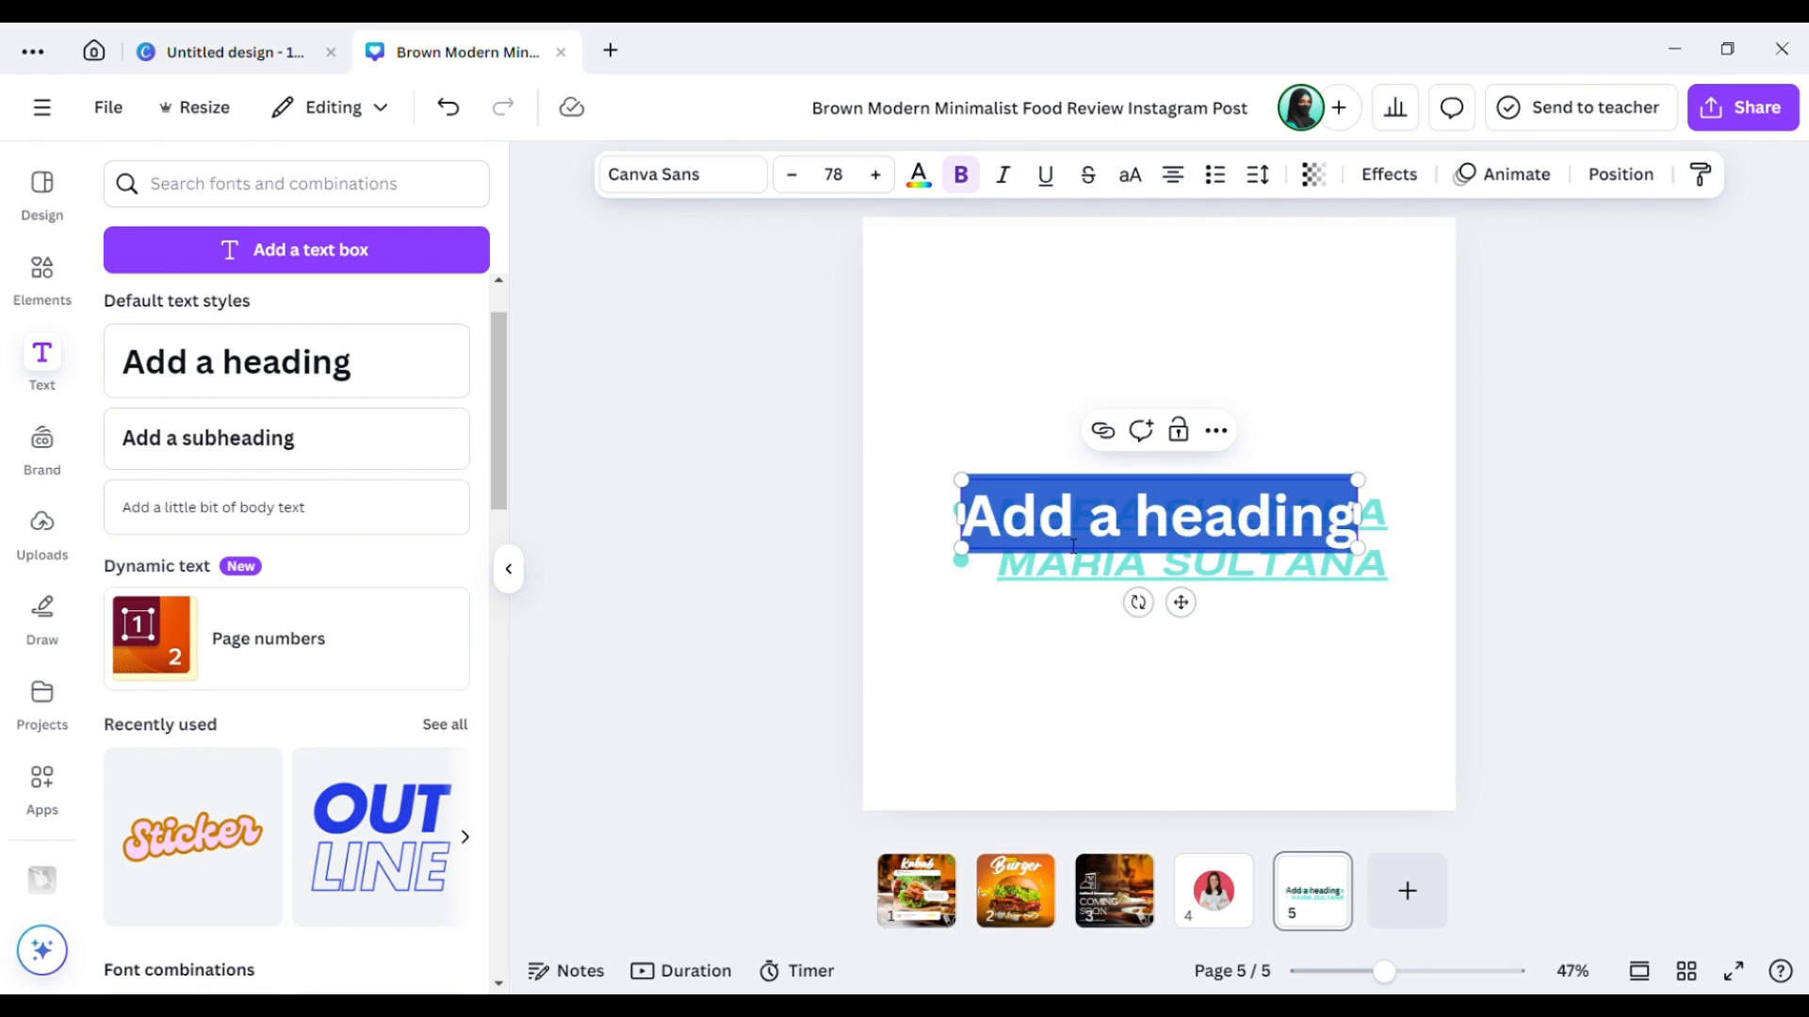
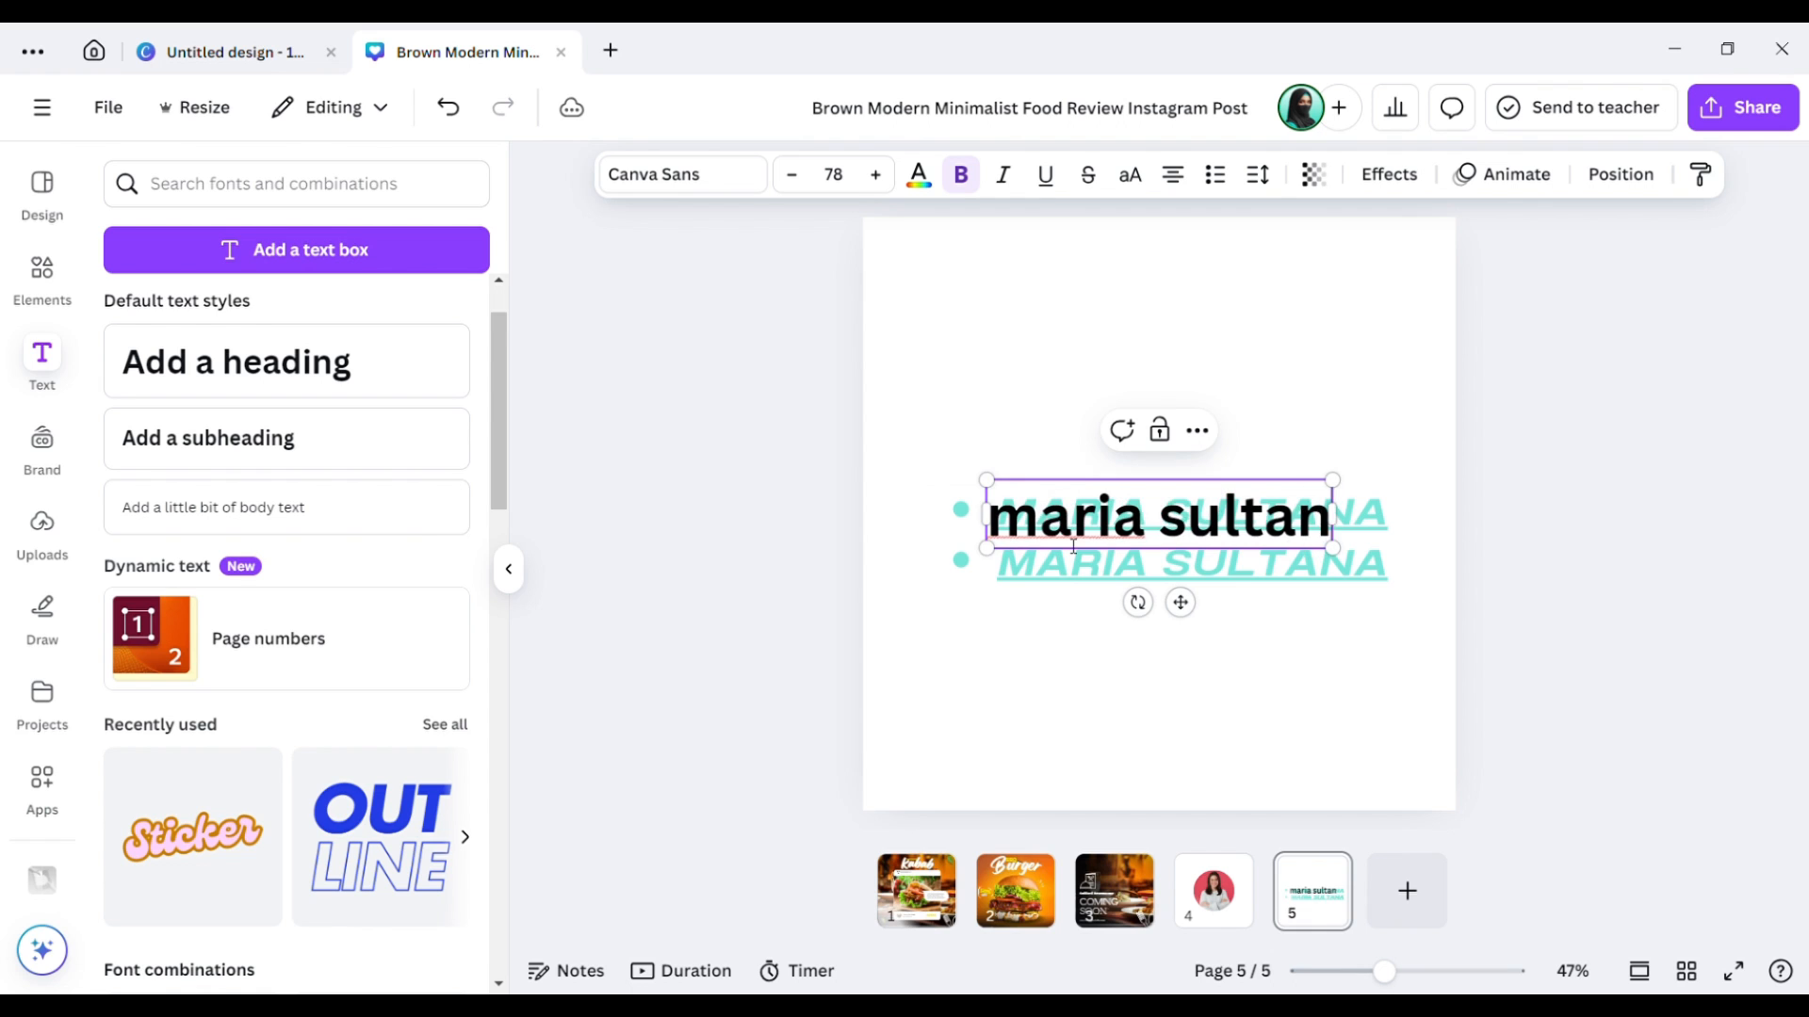
pyautogui.click(1098, 732)
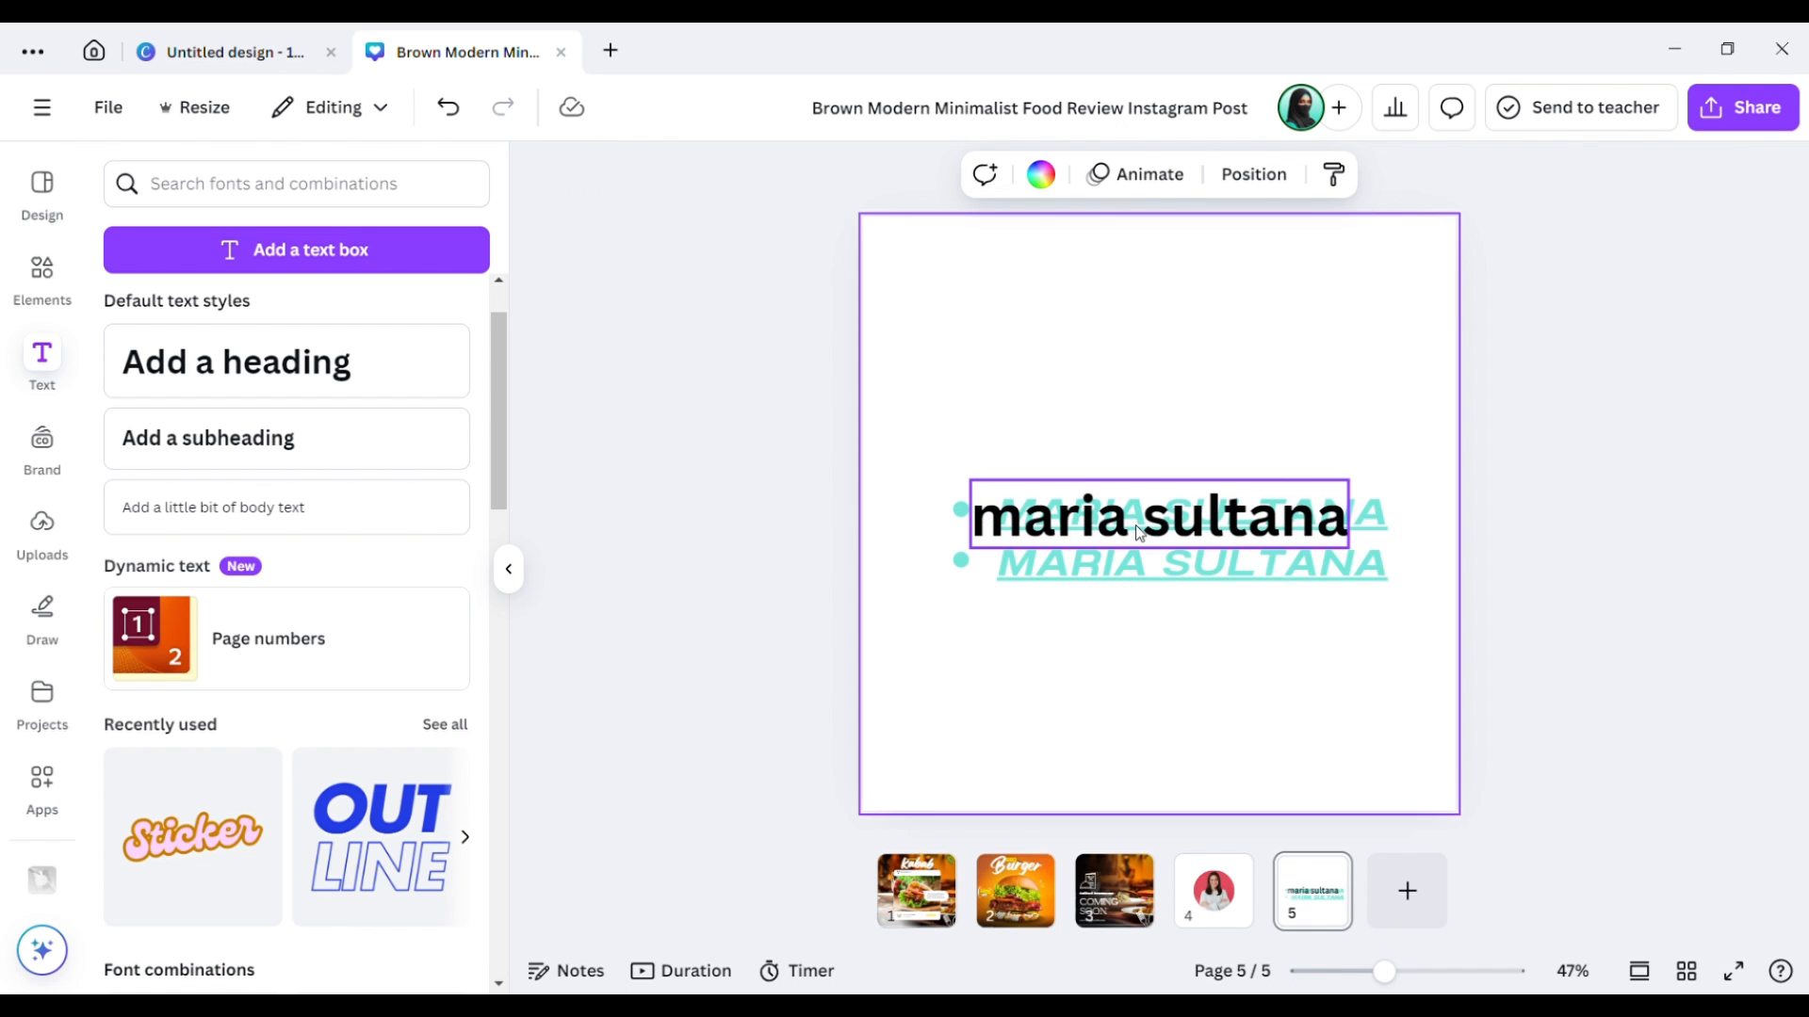
# Move the name heading above the cyan bulleted lines, then select the bulleted text box.
pyautogui.moveTo(1135, 524); pyautogui.dragTo(1158, 407)
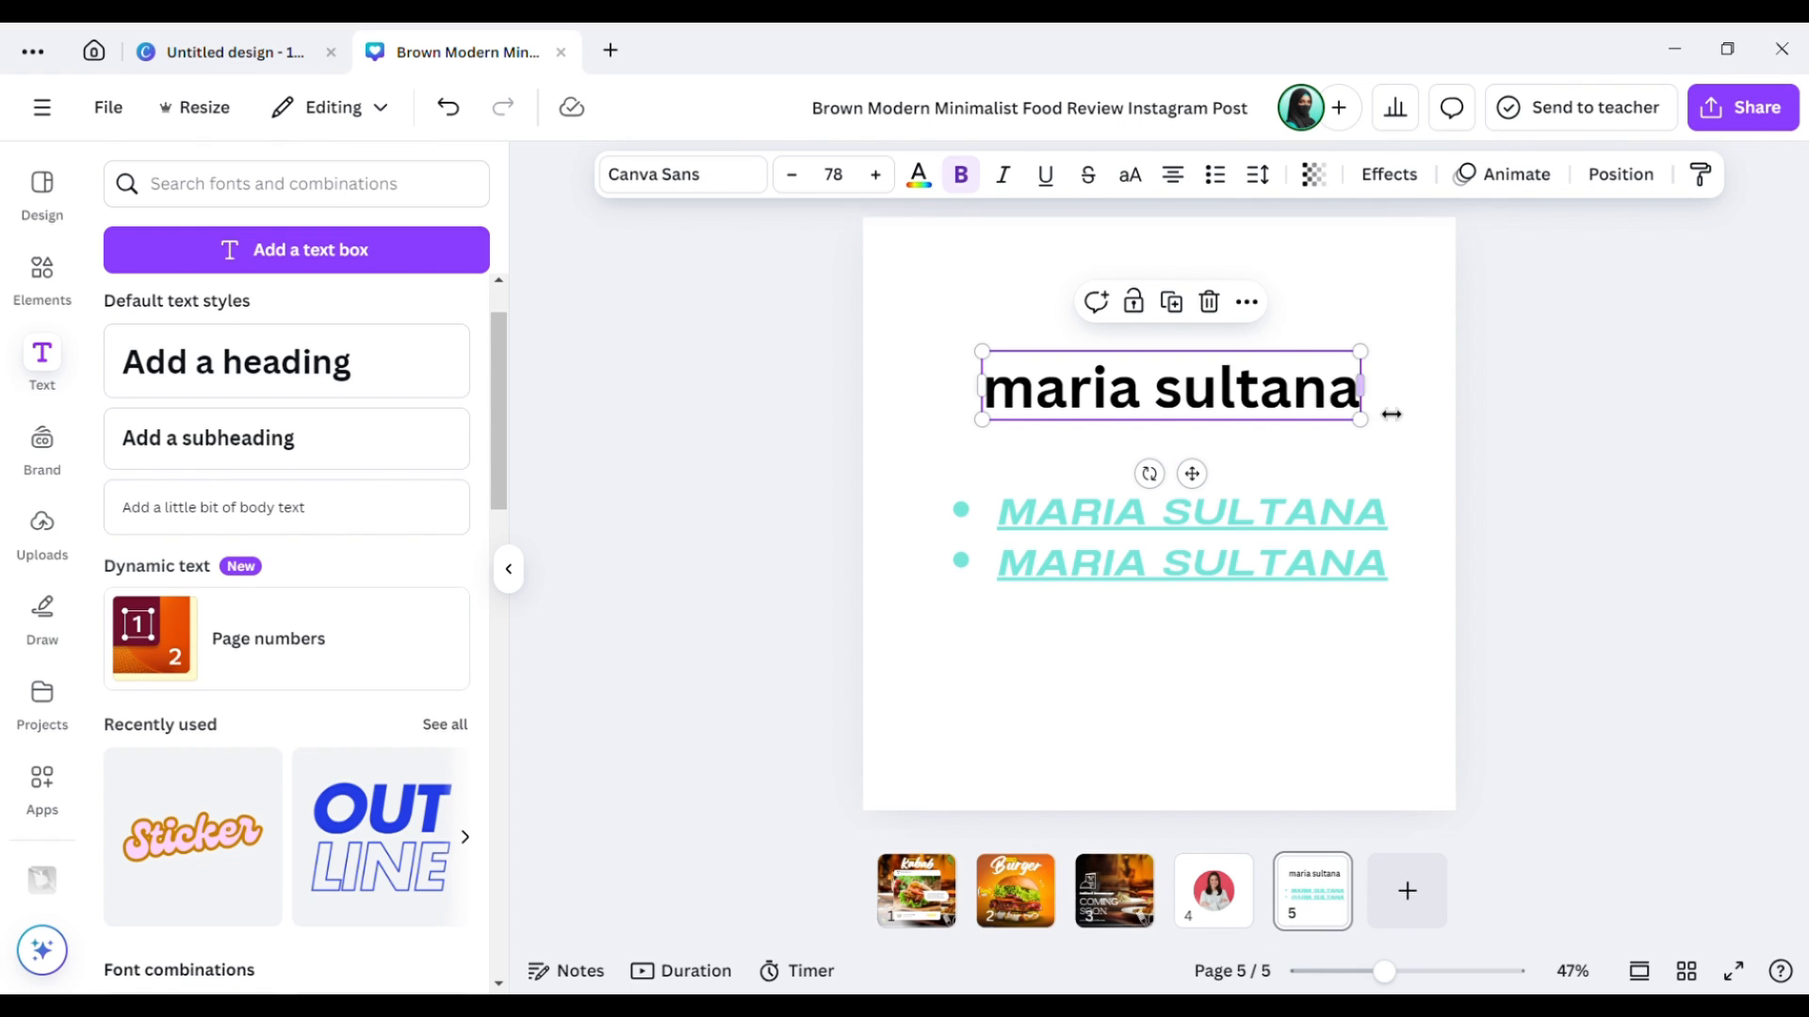
pyautogui.click(1539, 390)
pyautogui.click(1304, 377)
pyautogui.click(1286, 579)
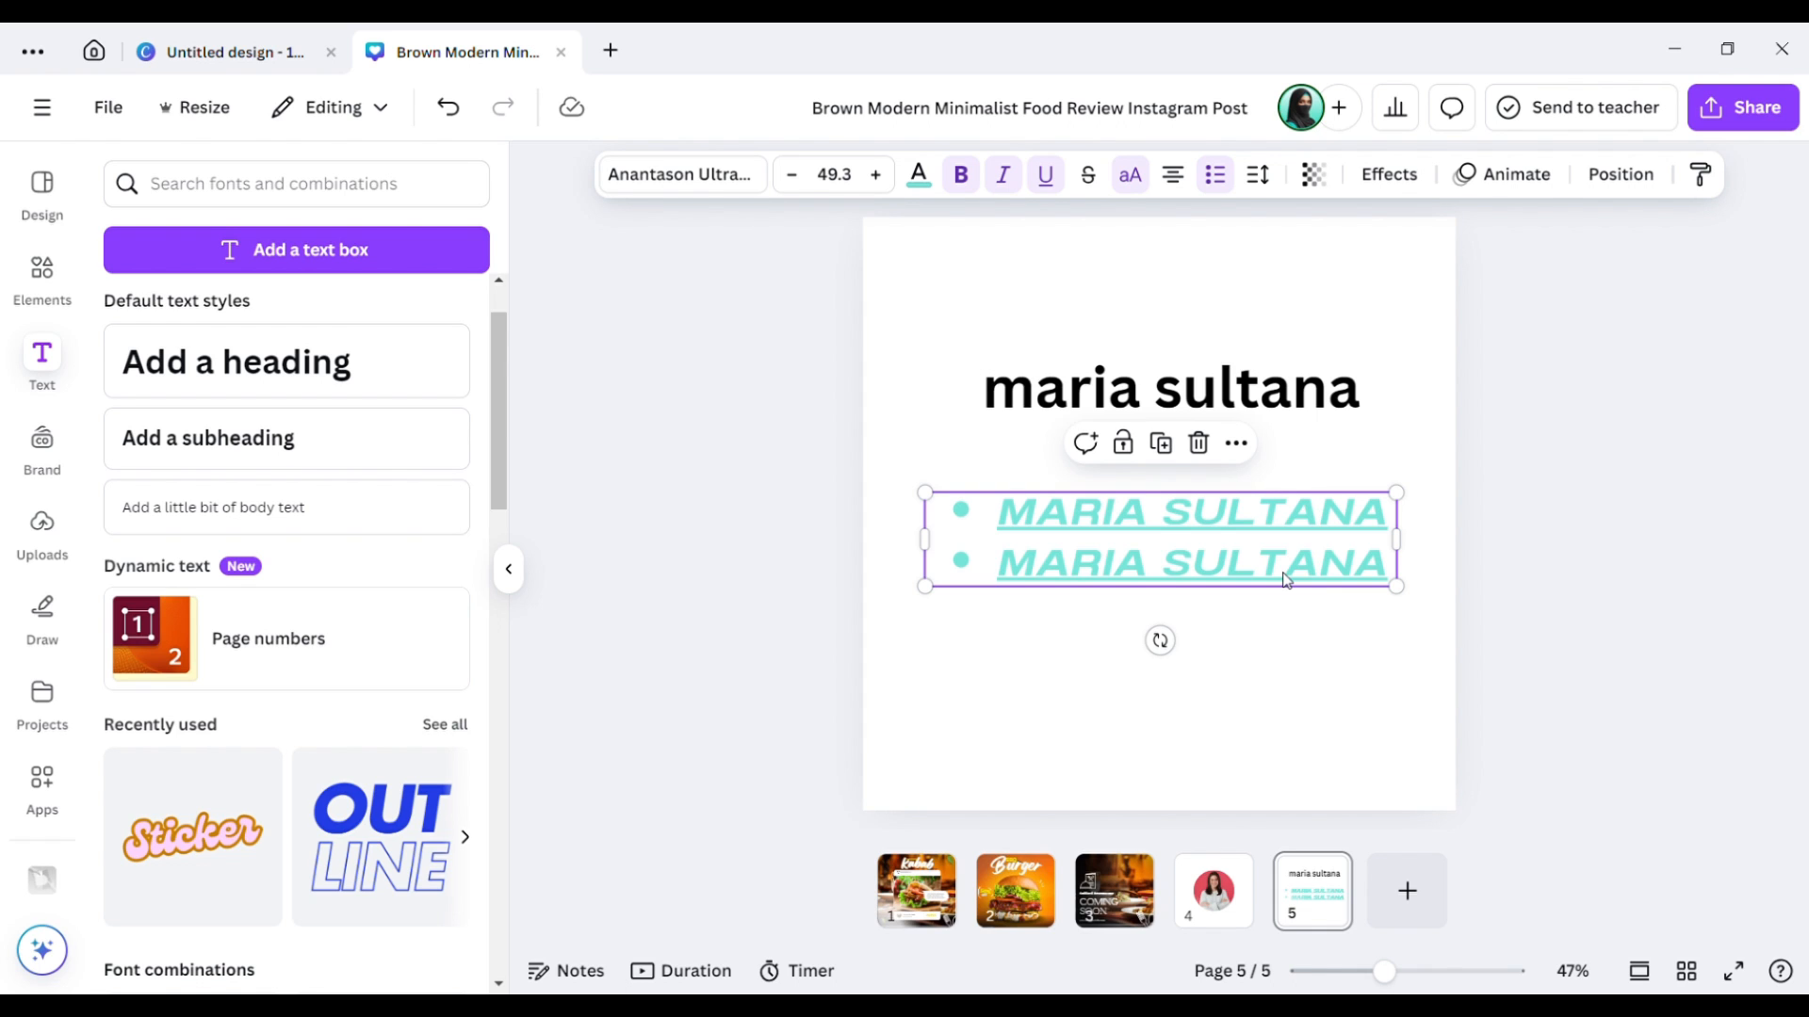
# Paste the bulleted text's style onto the heading: teal, italic, underlined, bulleted Anantason Ultra at 49.3.
pyautogui.hotkey('ctrl', 'alt', 'c')
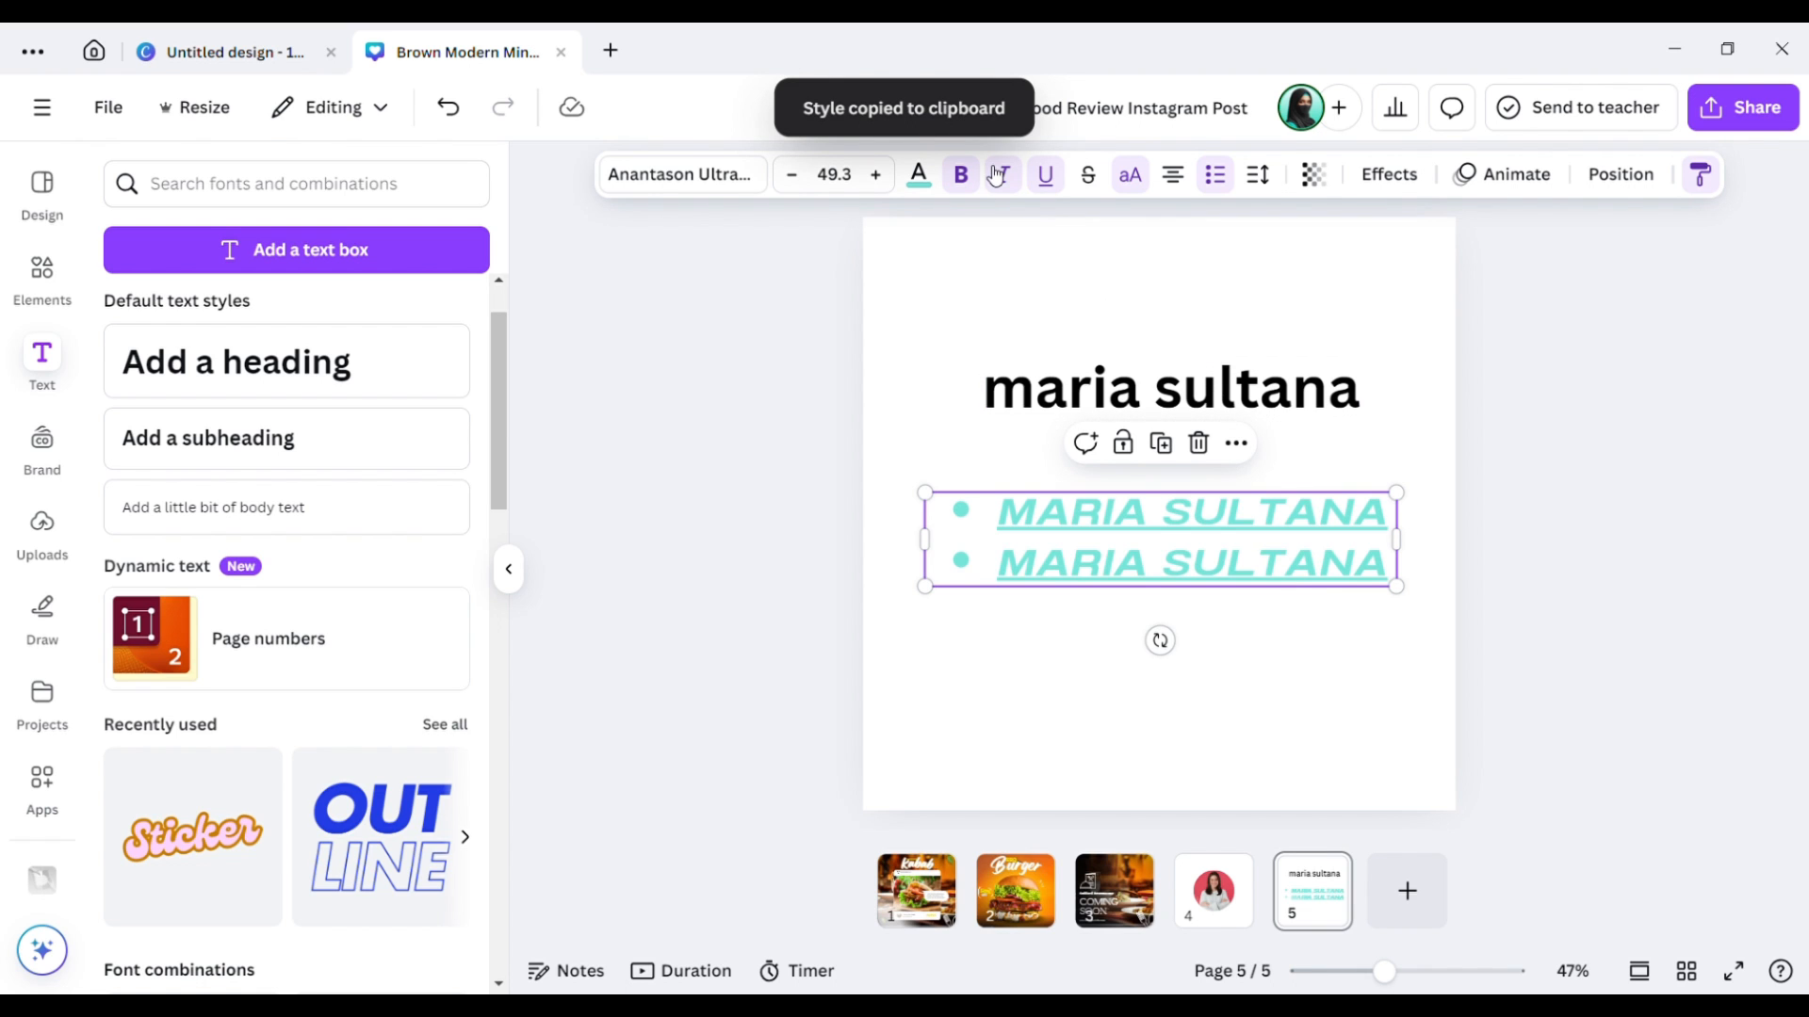
pyautogui.click(1121, 386)
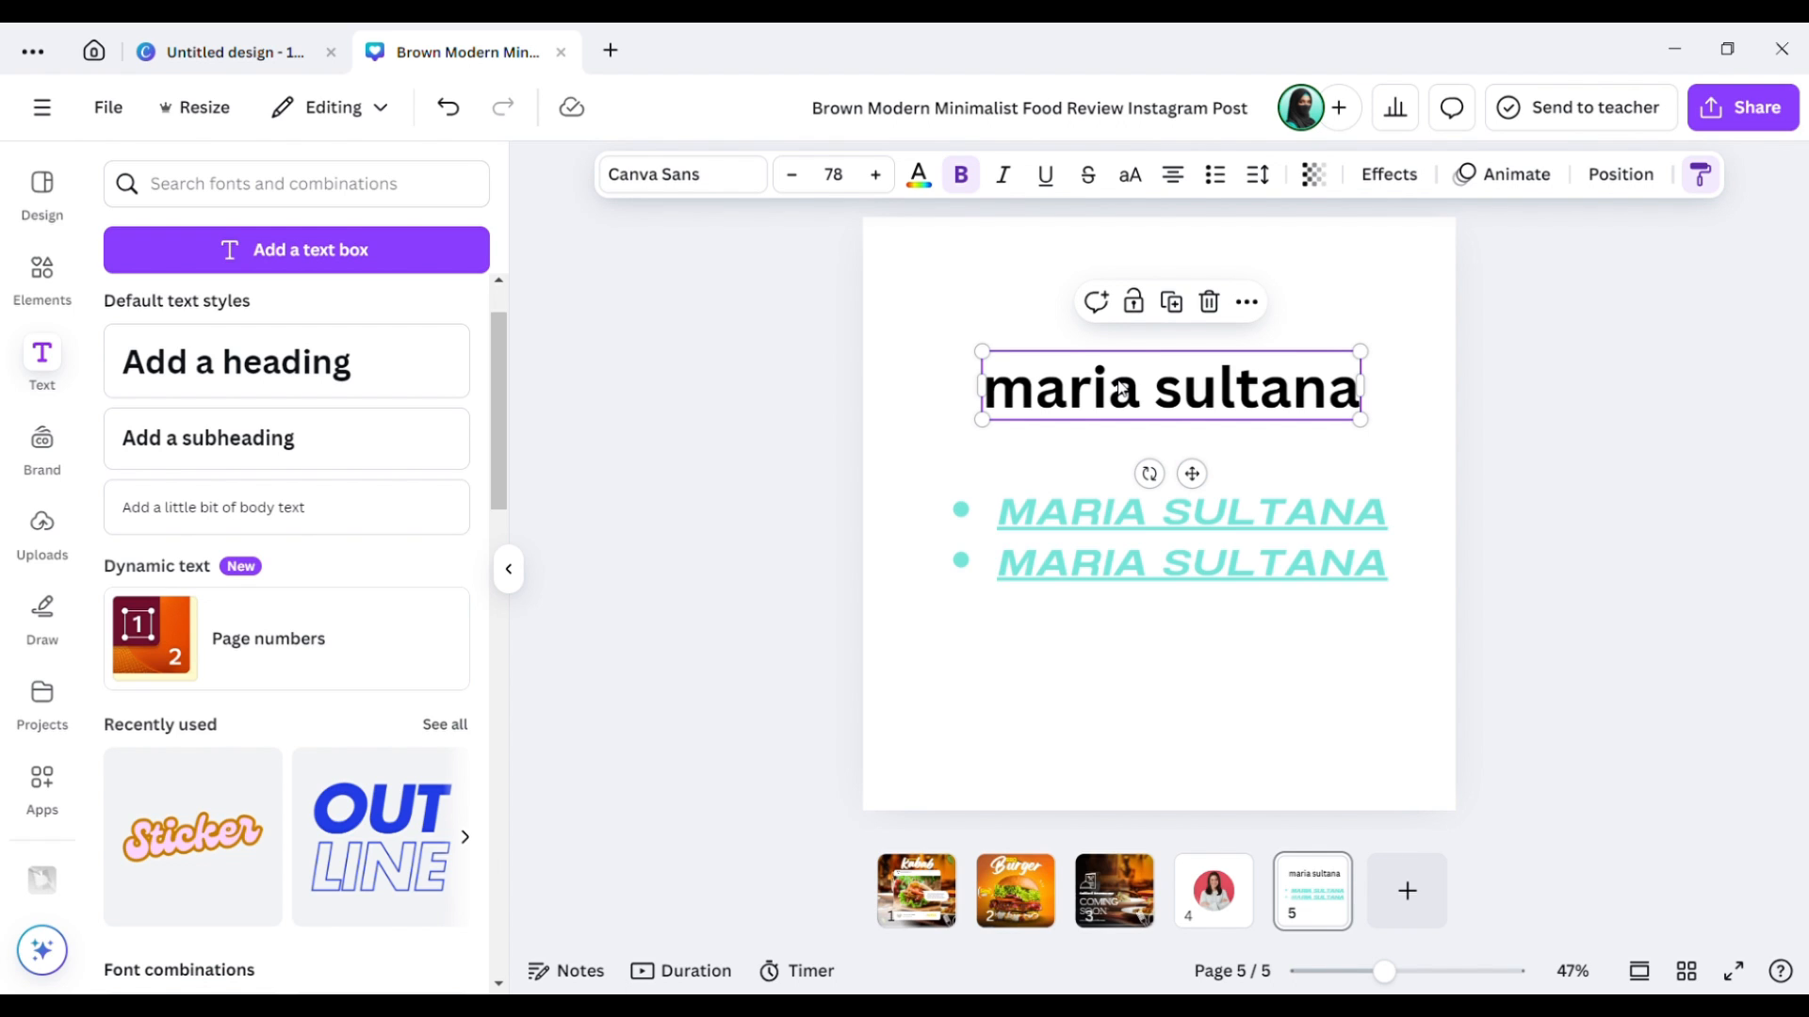
pyautogui.click(1120, 386)
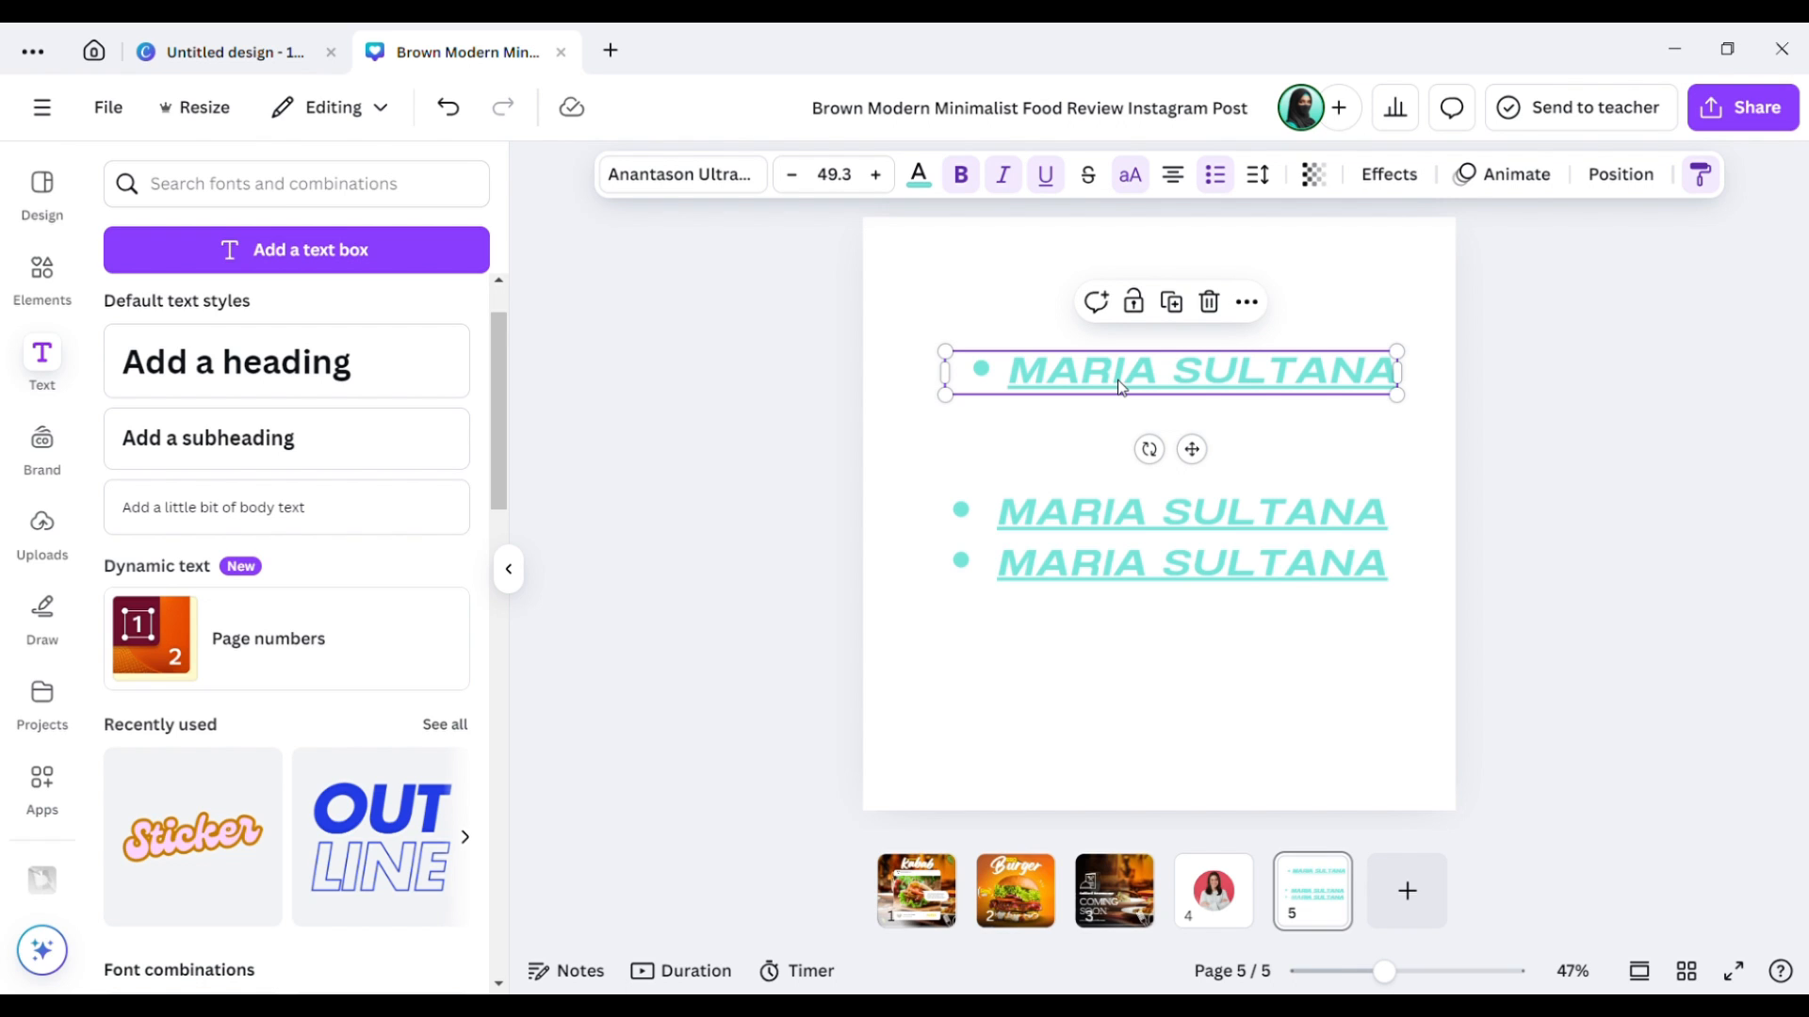
pyautogui.click(1243, 444)
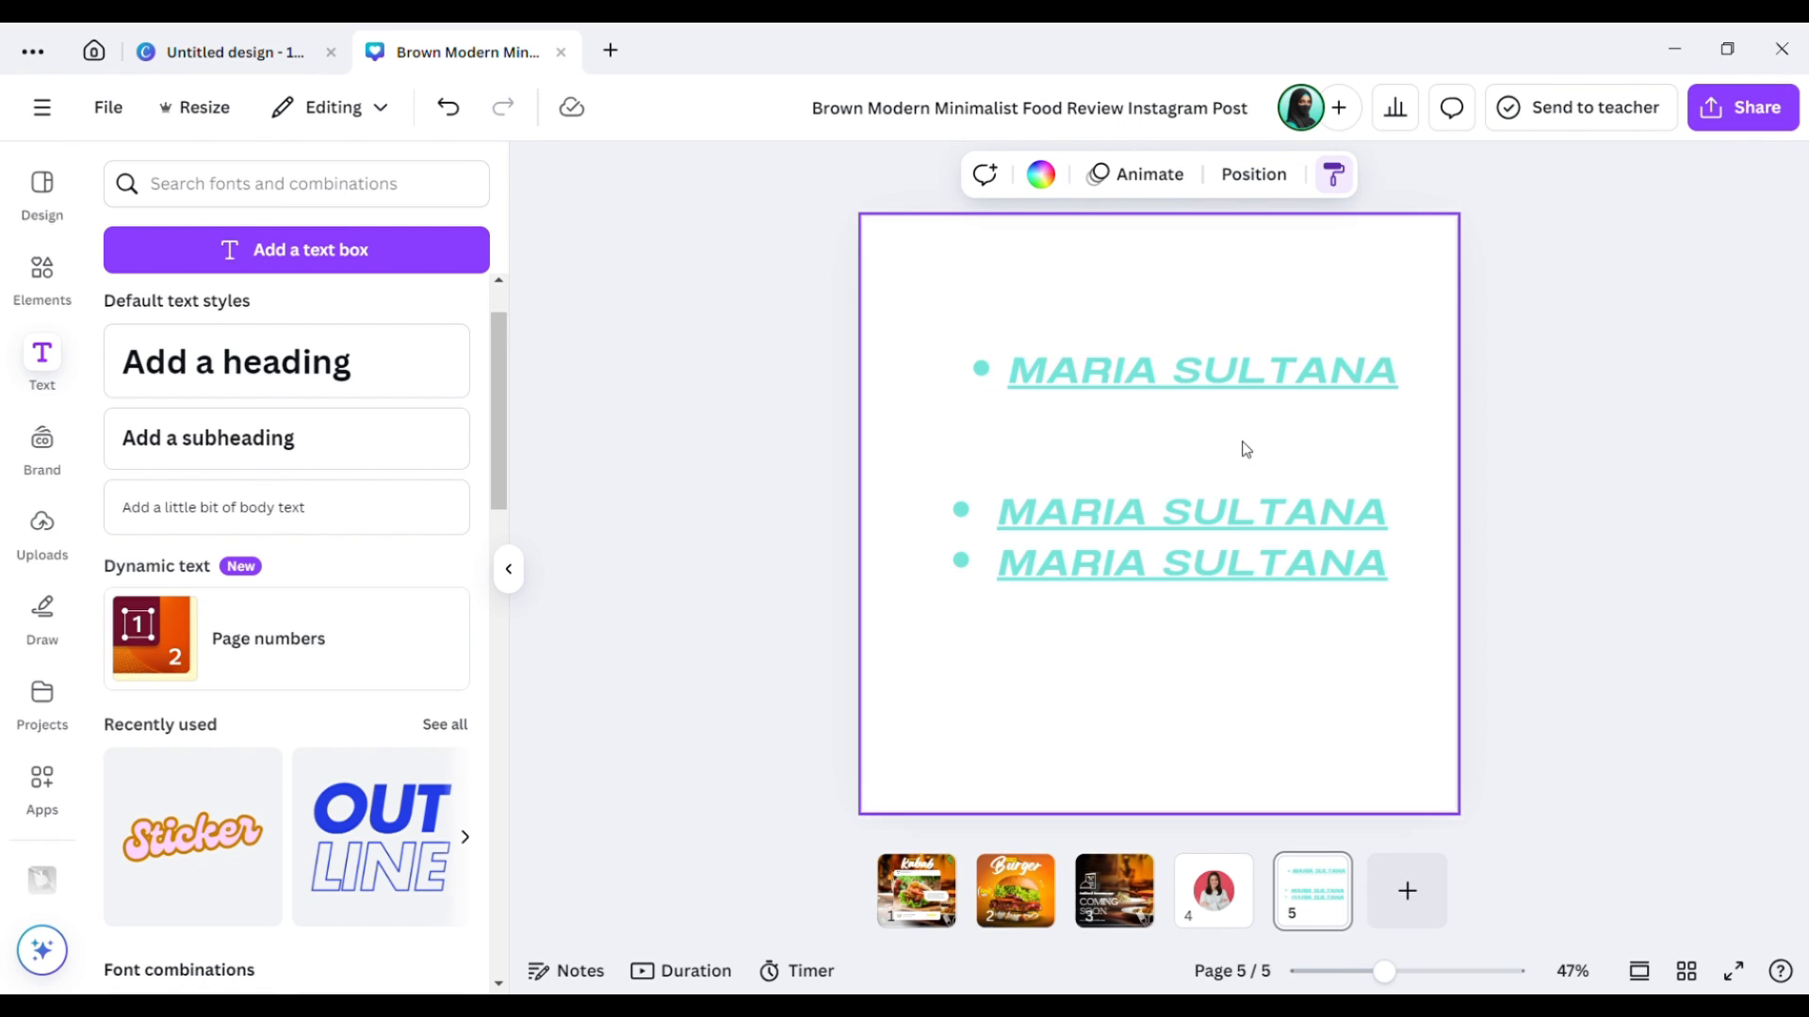
pyautogui.click(1253, 359)
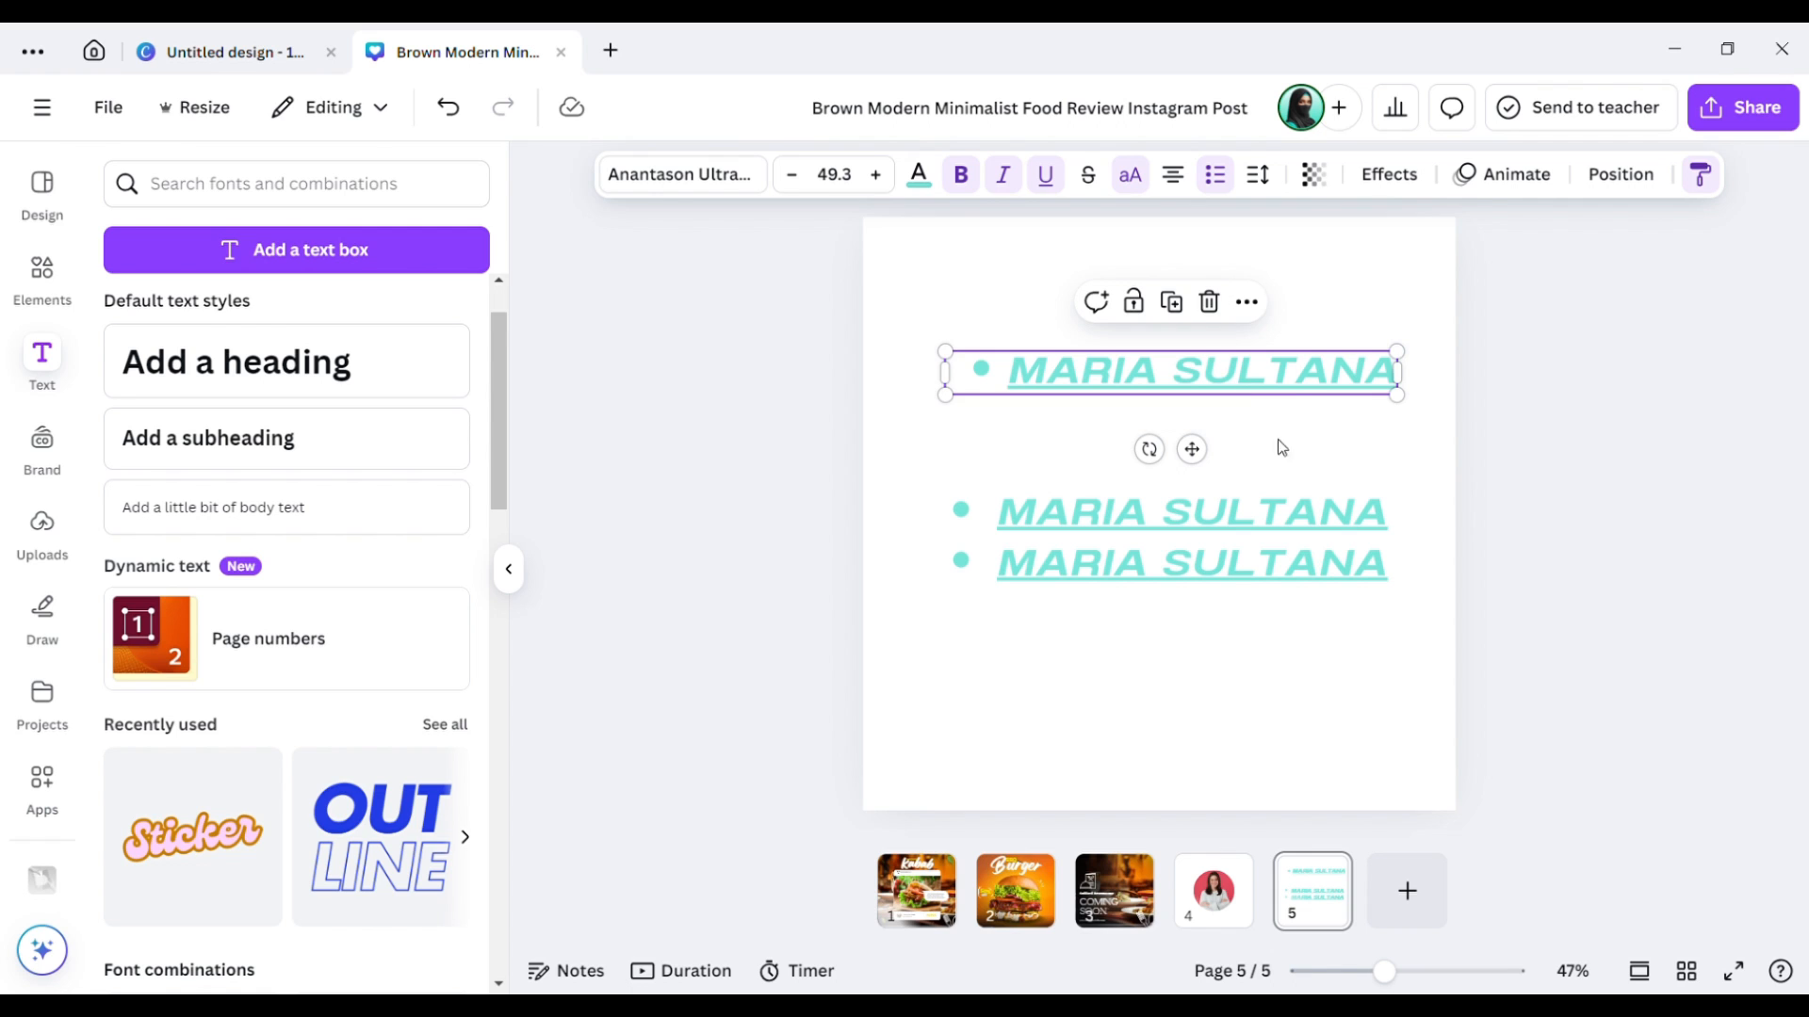
pyautogui.click(1278, 451)
pyautogui.click(1253, 388)
pyautogui.click(927, 405)
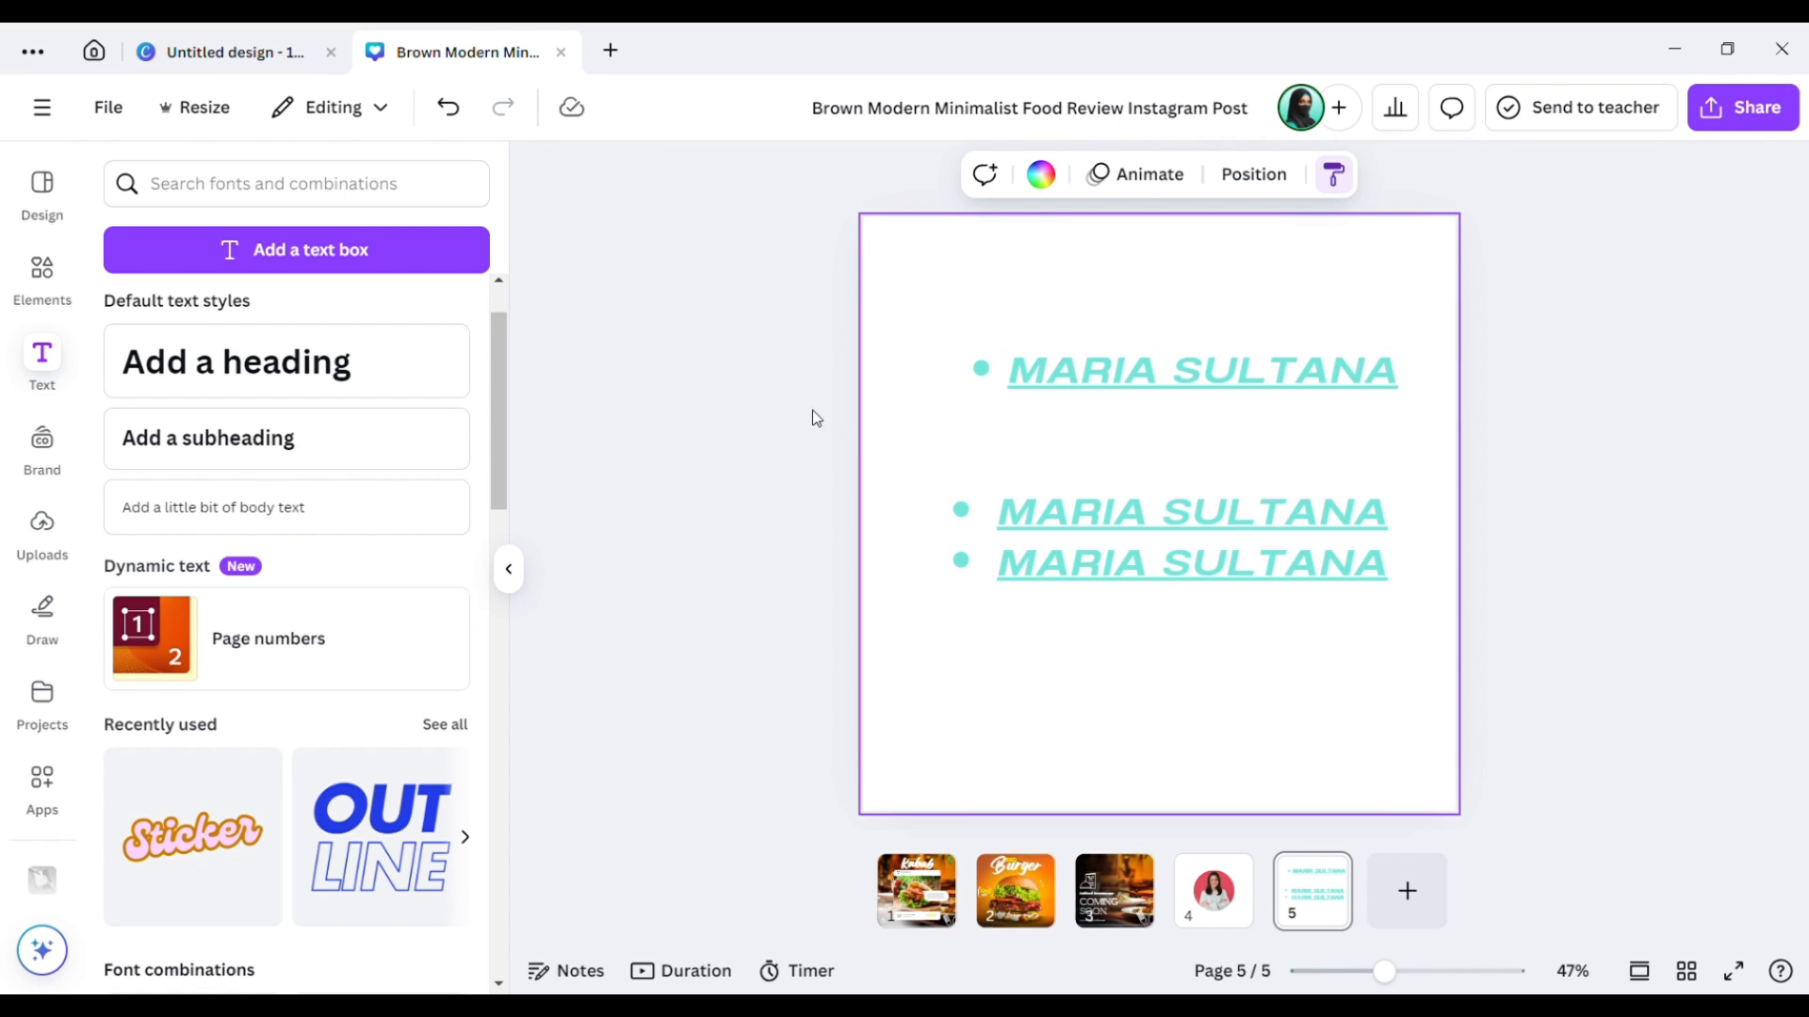
pyautogui.click(743, 420)
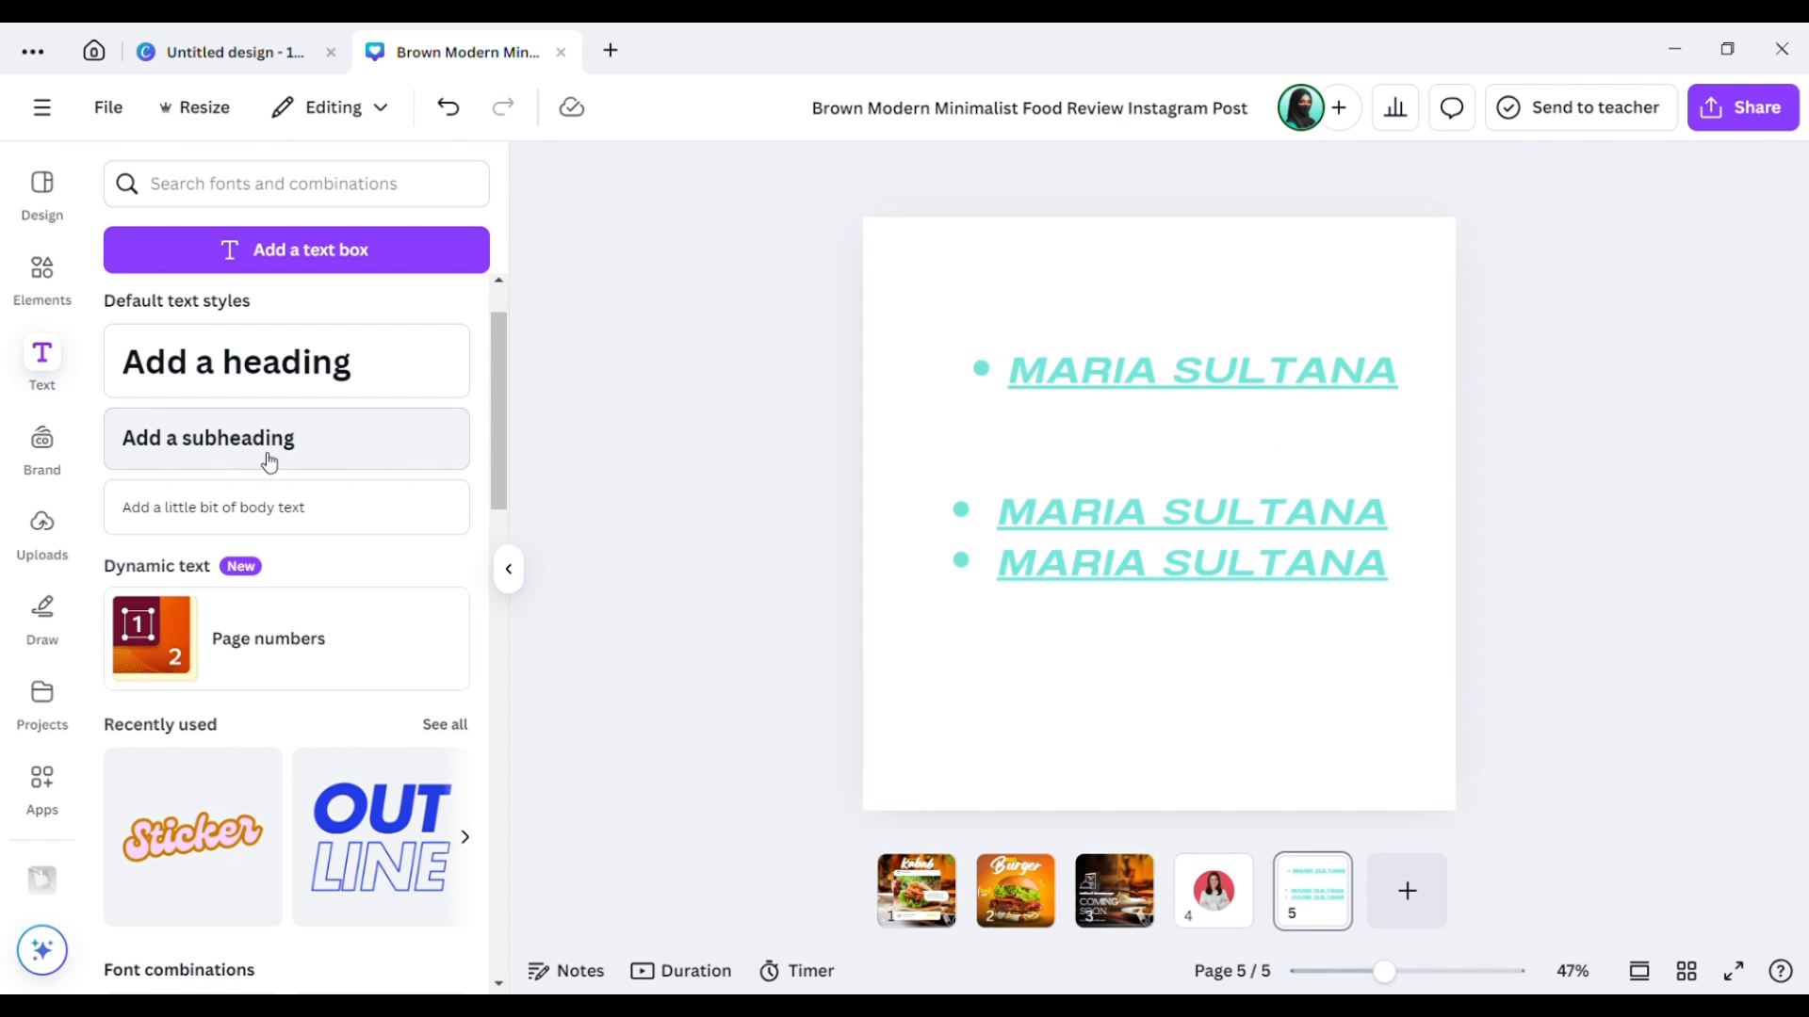
# Look through the Brand kit panel, then switch the side panel to Uploads.
pyautogui.click(57, 463)
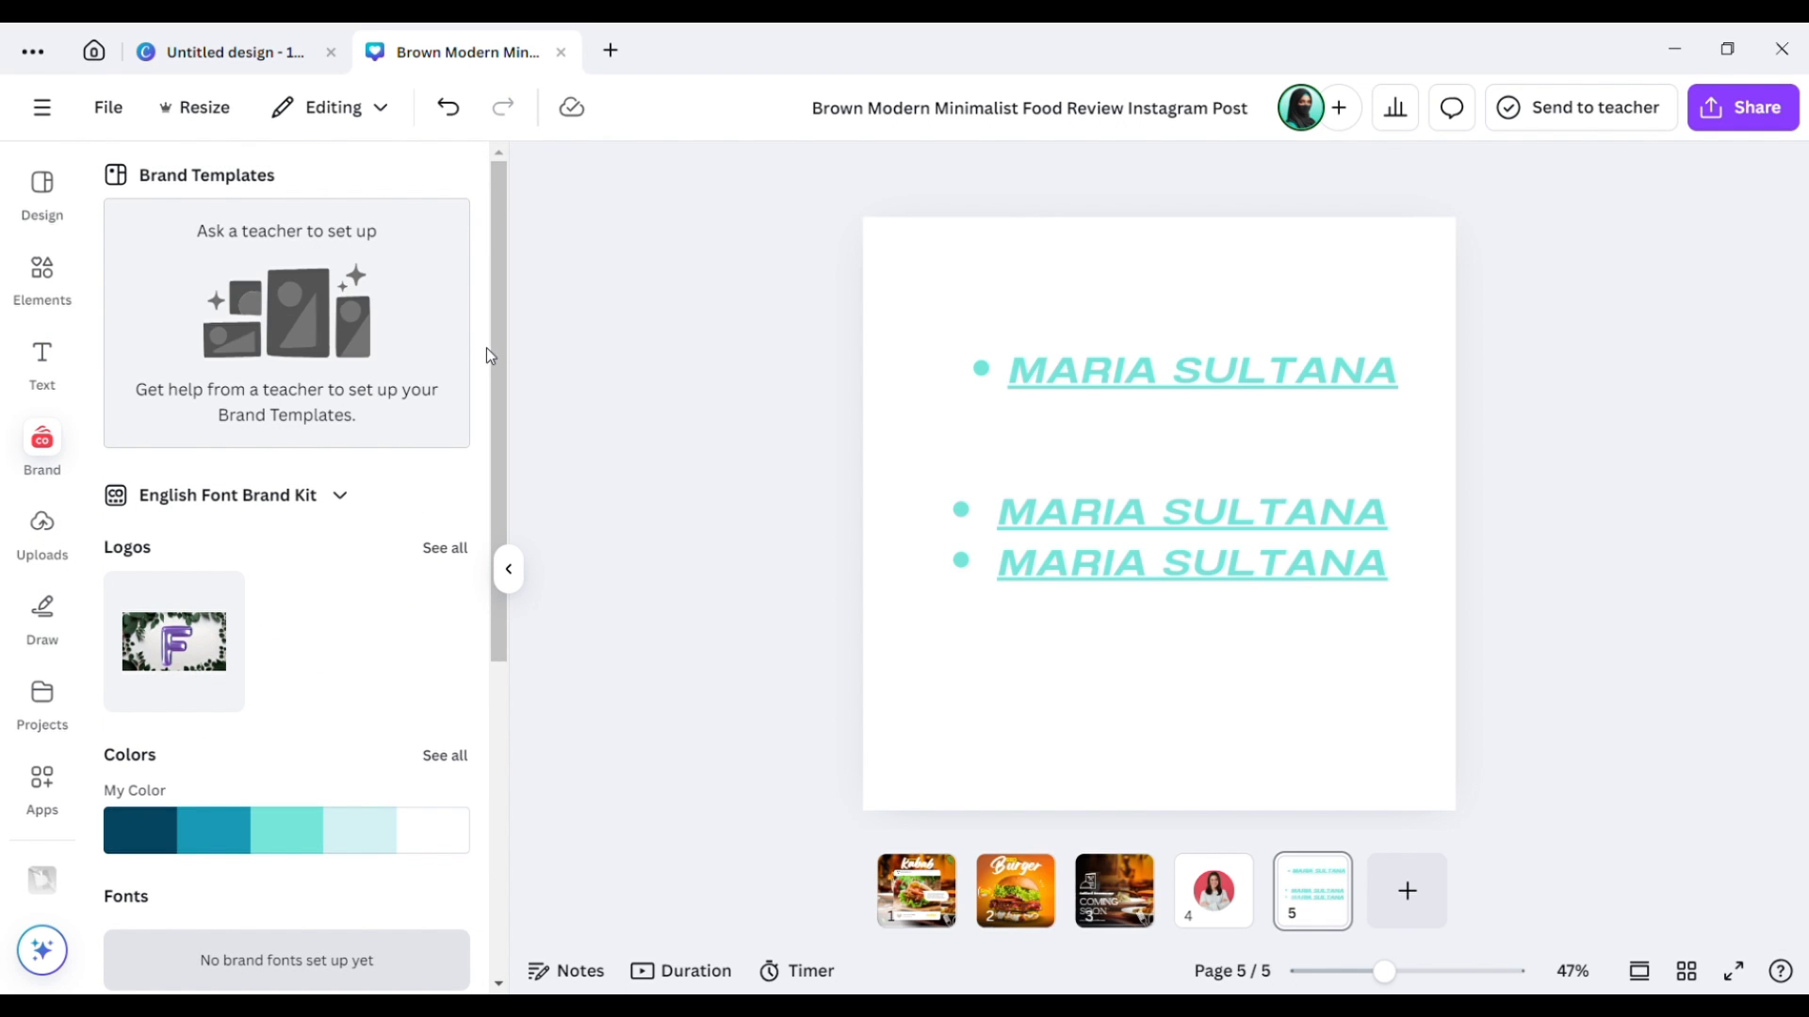
pyautogui.moveTo(493, 356); pyautogui.dragTo(489, 631)
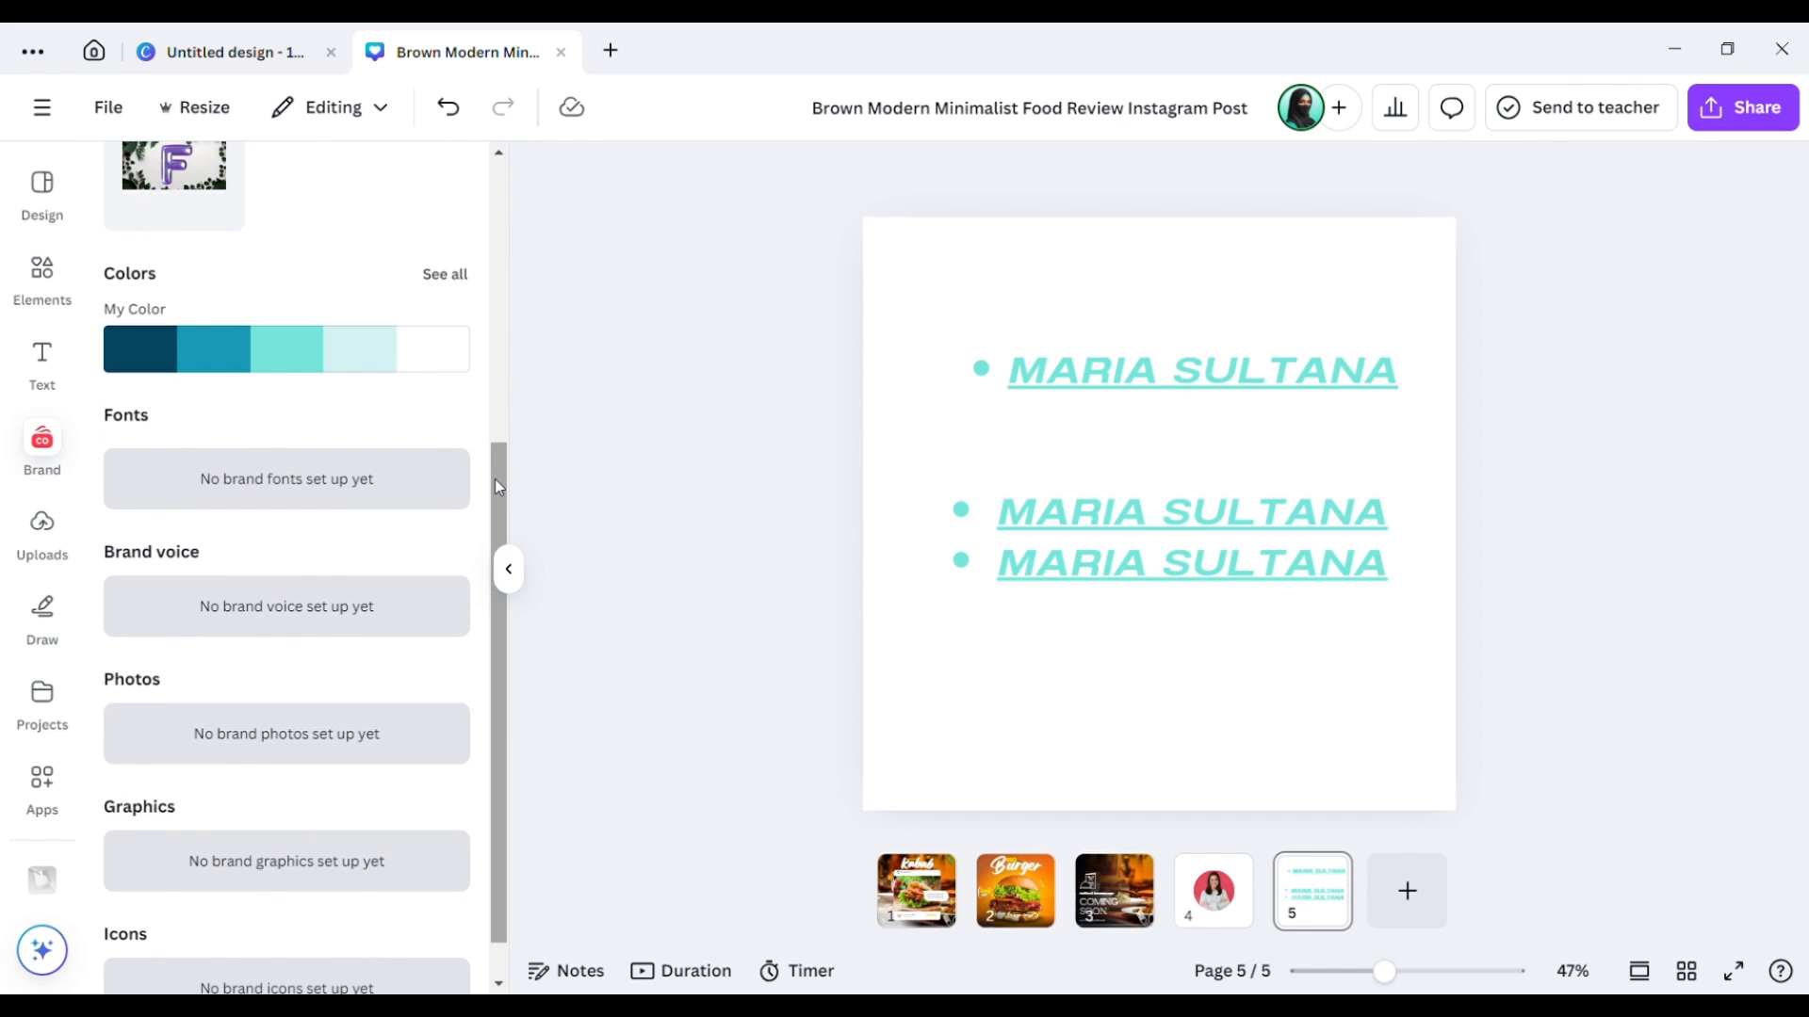
pyautogui.moveTo(495, 478); pyautogui.dragTo(506, 290)
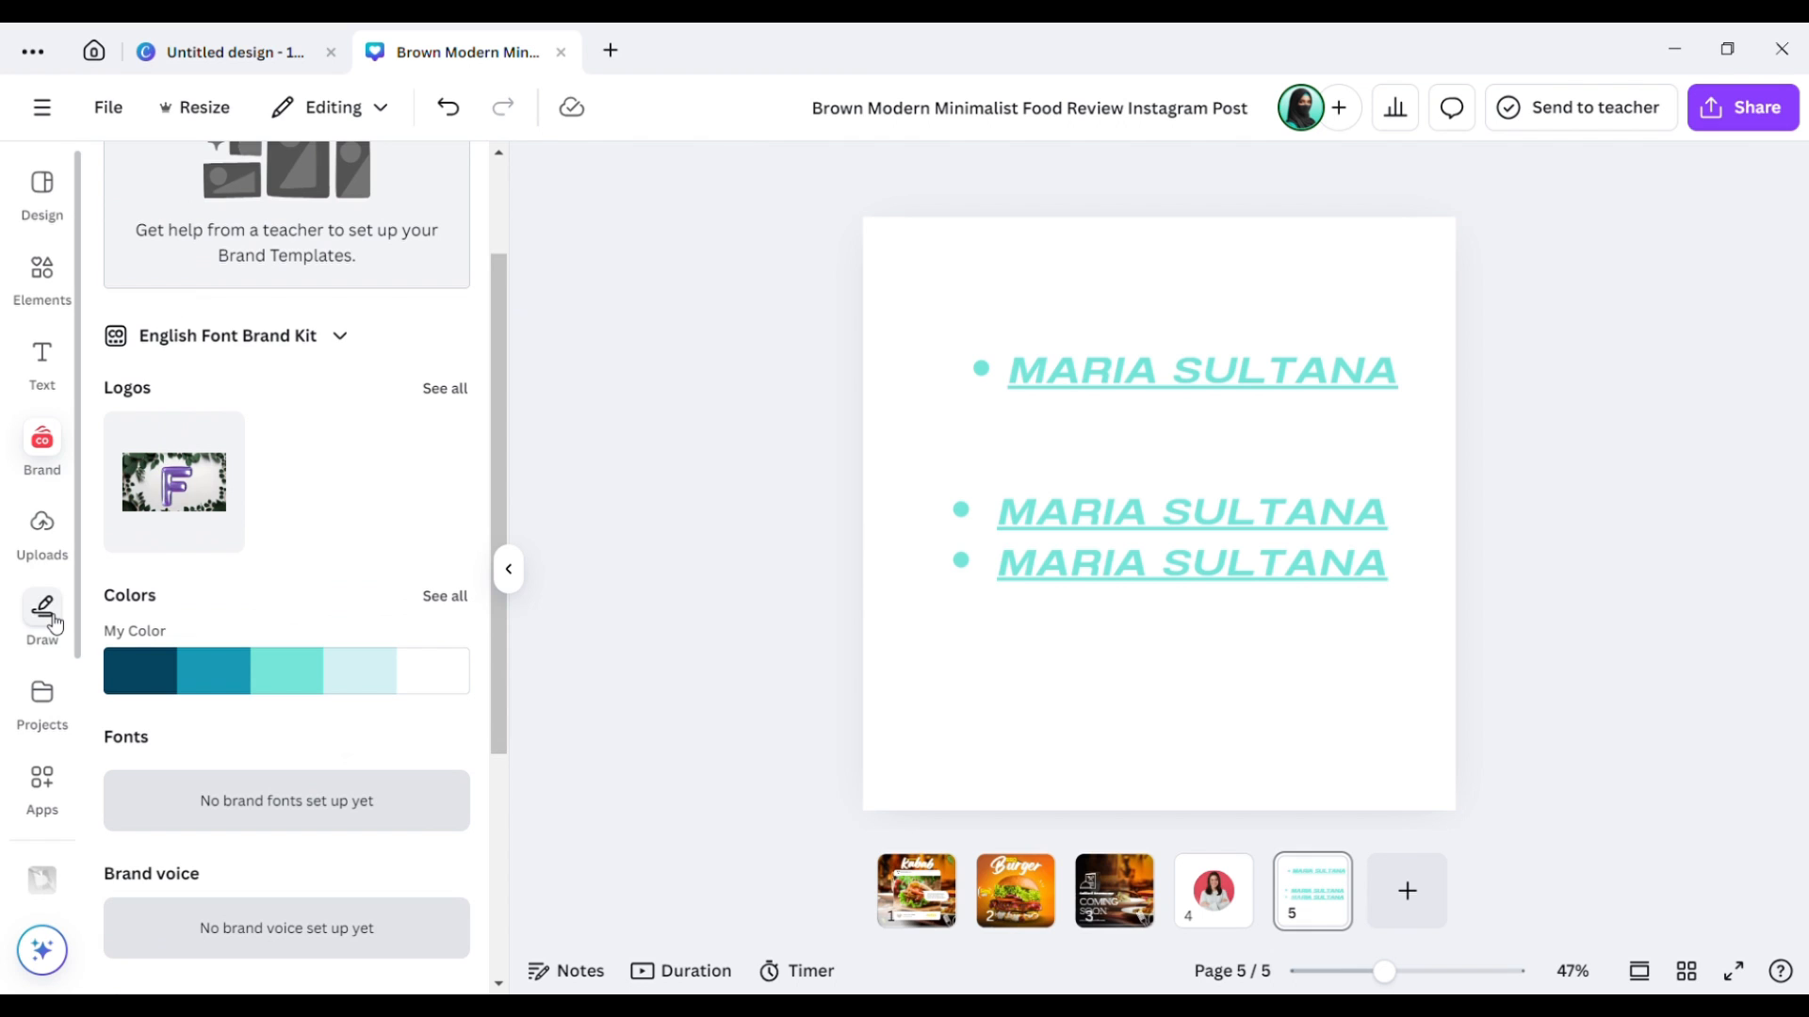
pyautogui.click(50, 556)
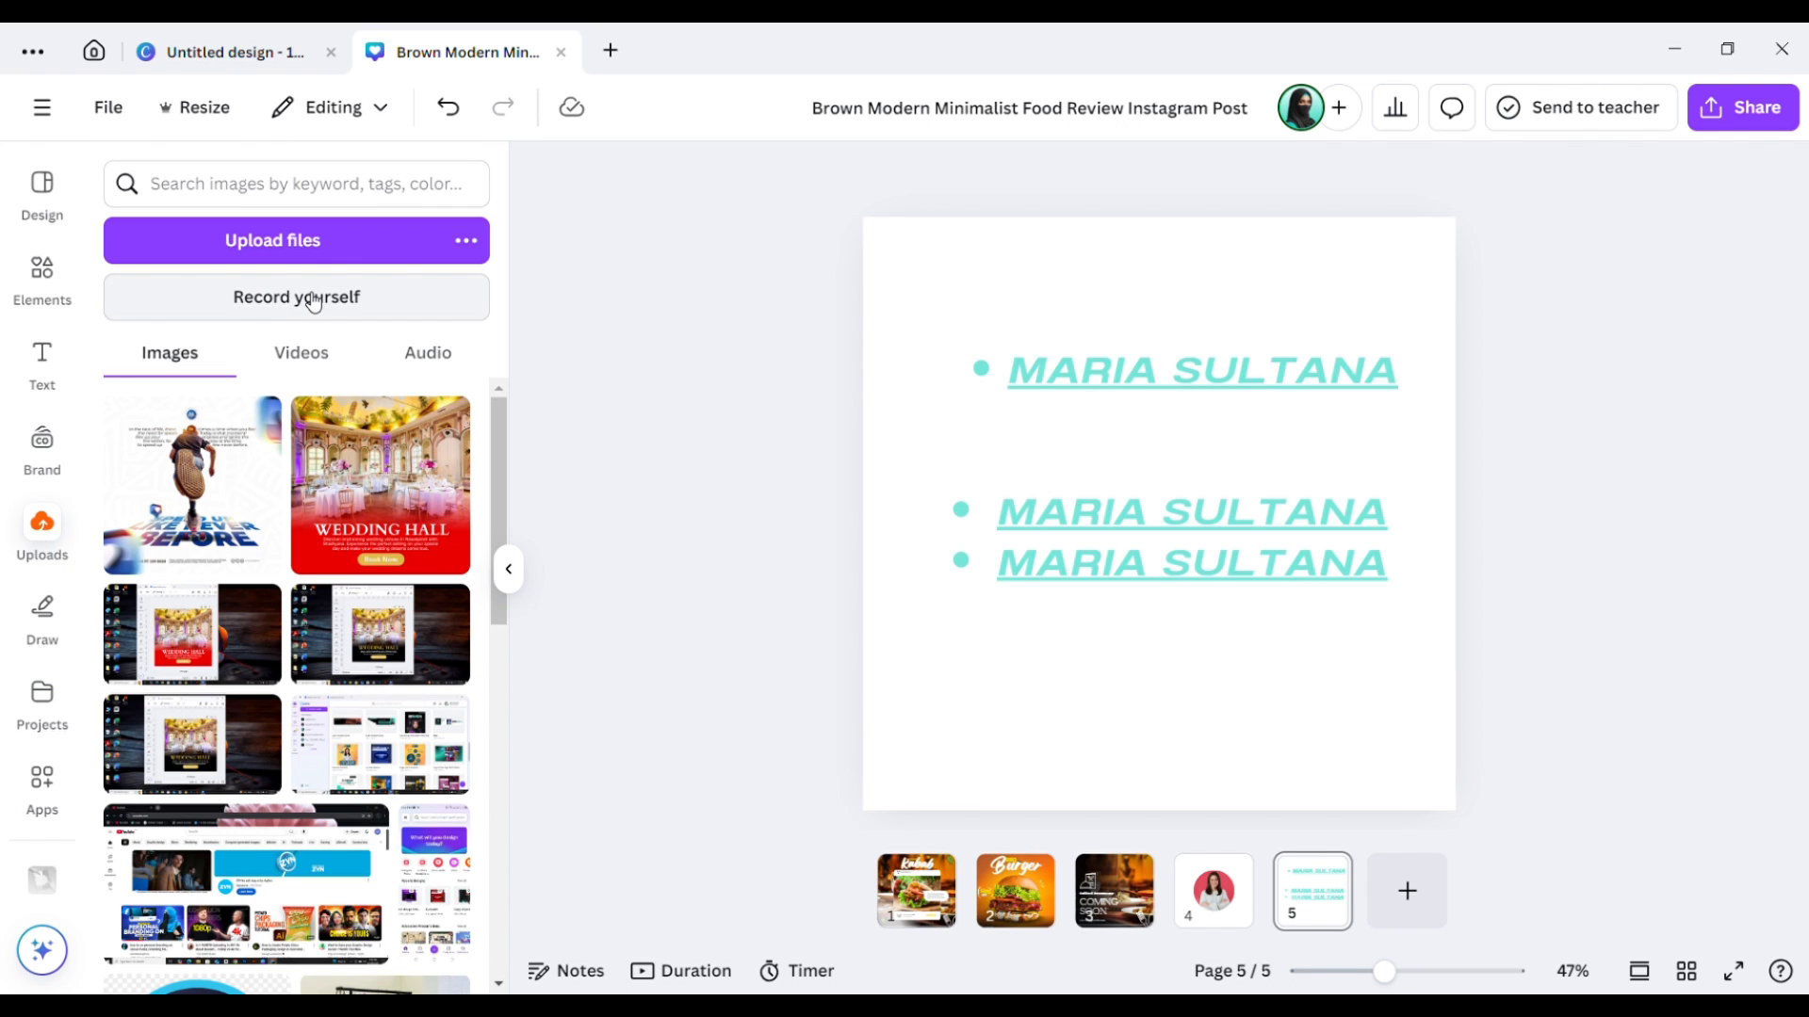
# Go to page 1 and browse the uploaded Videos, Audio and Images.
pyautogui.click(990, 703)
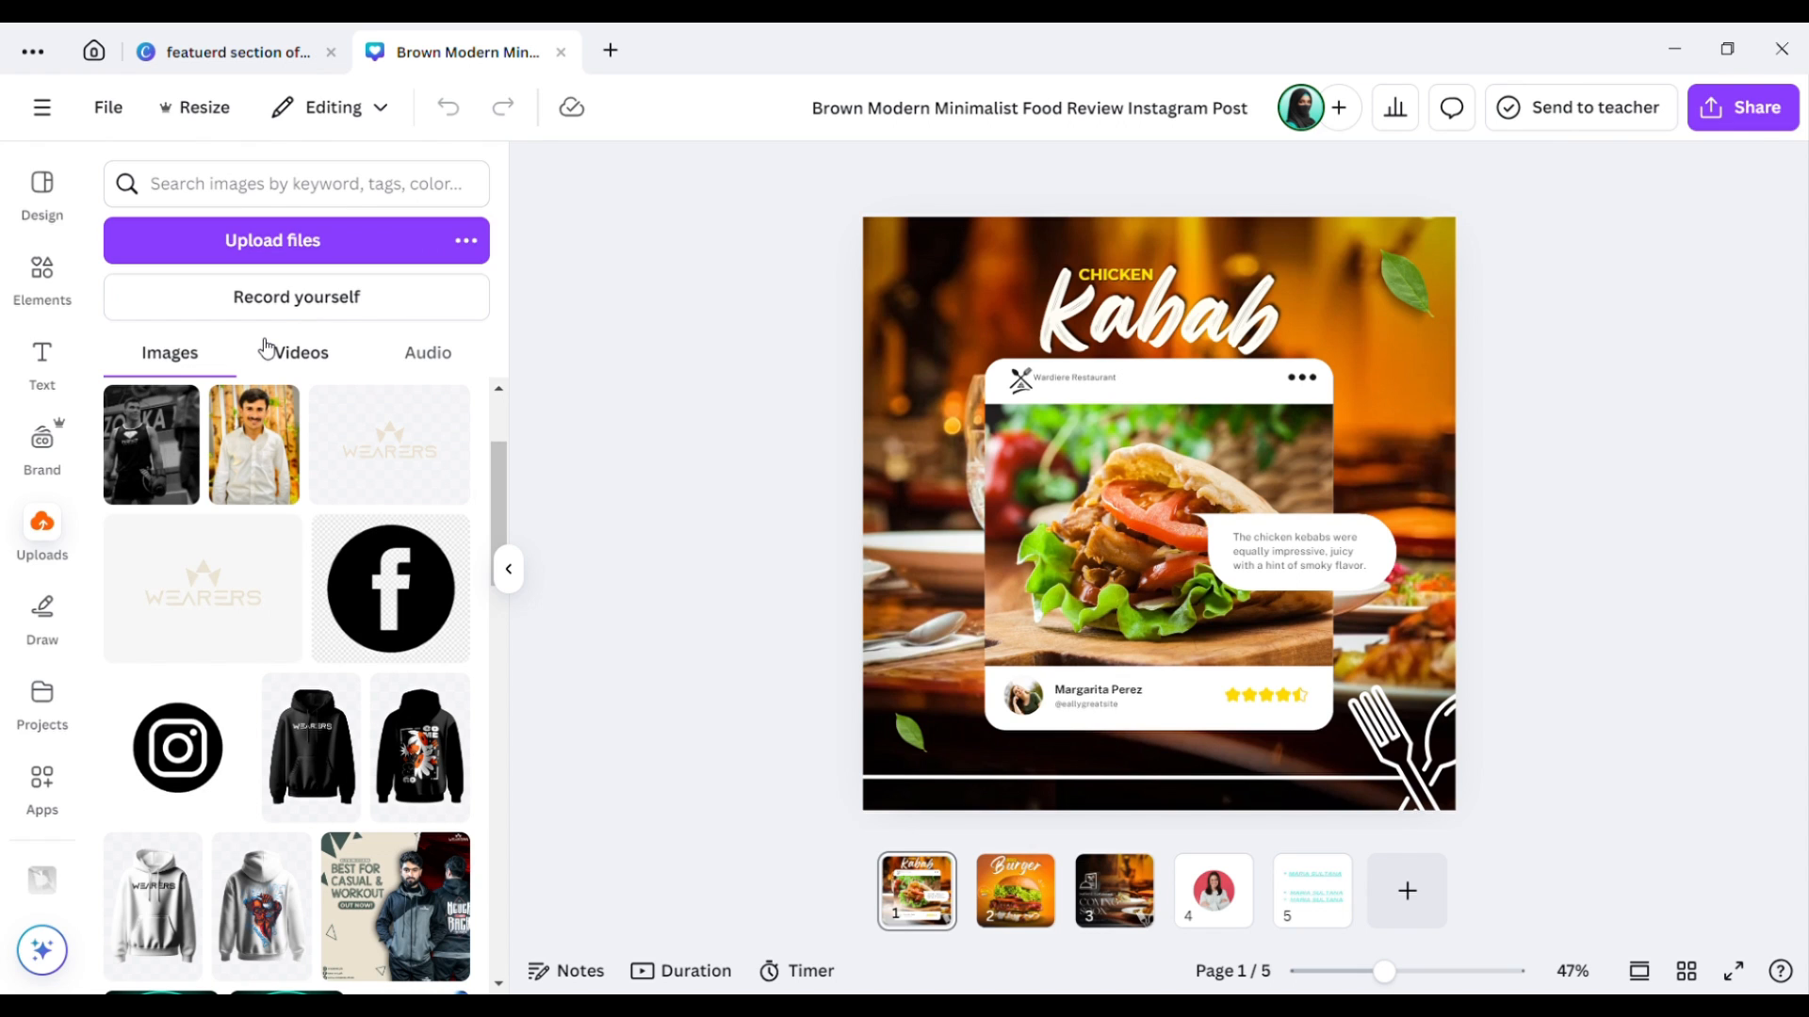
pyautogui.click(290, 364)
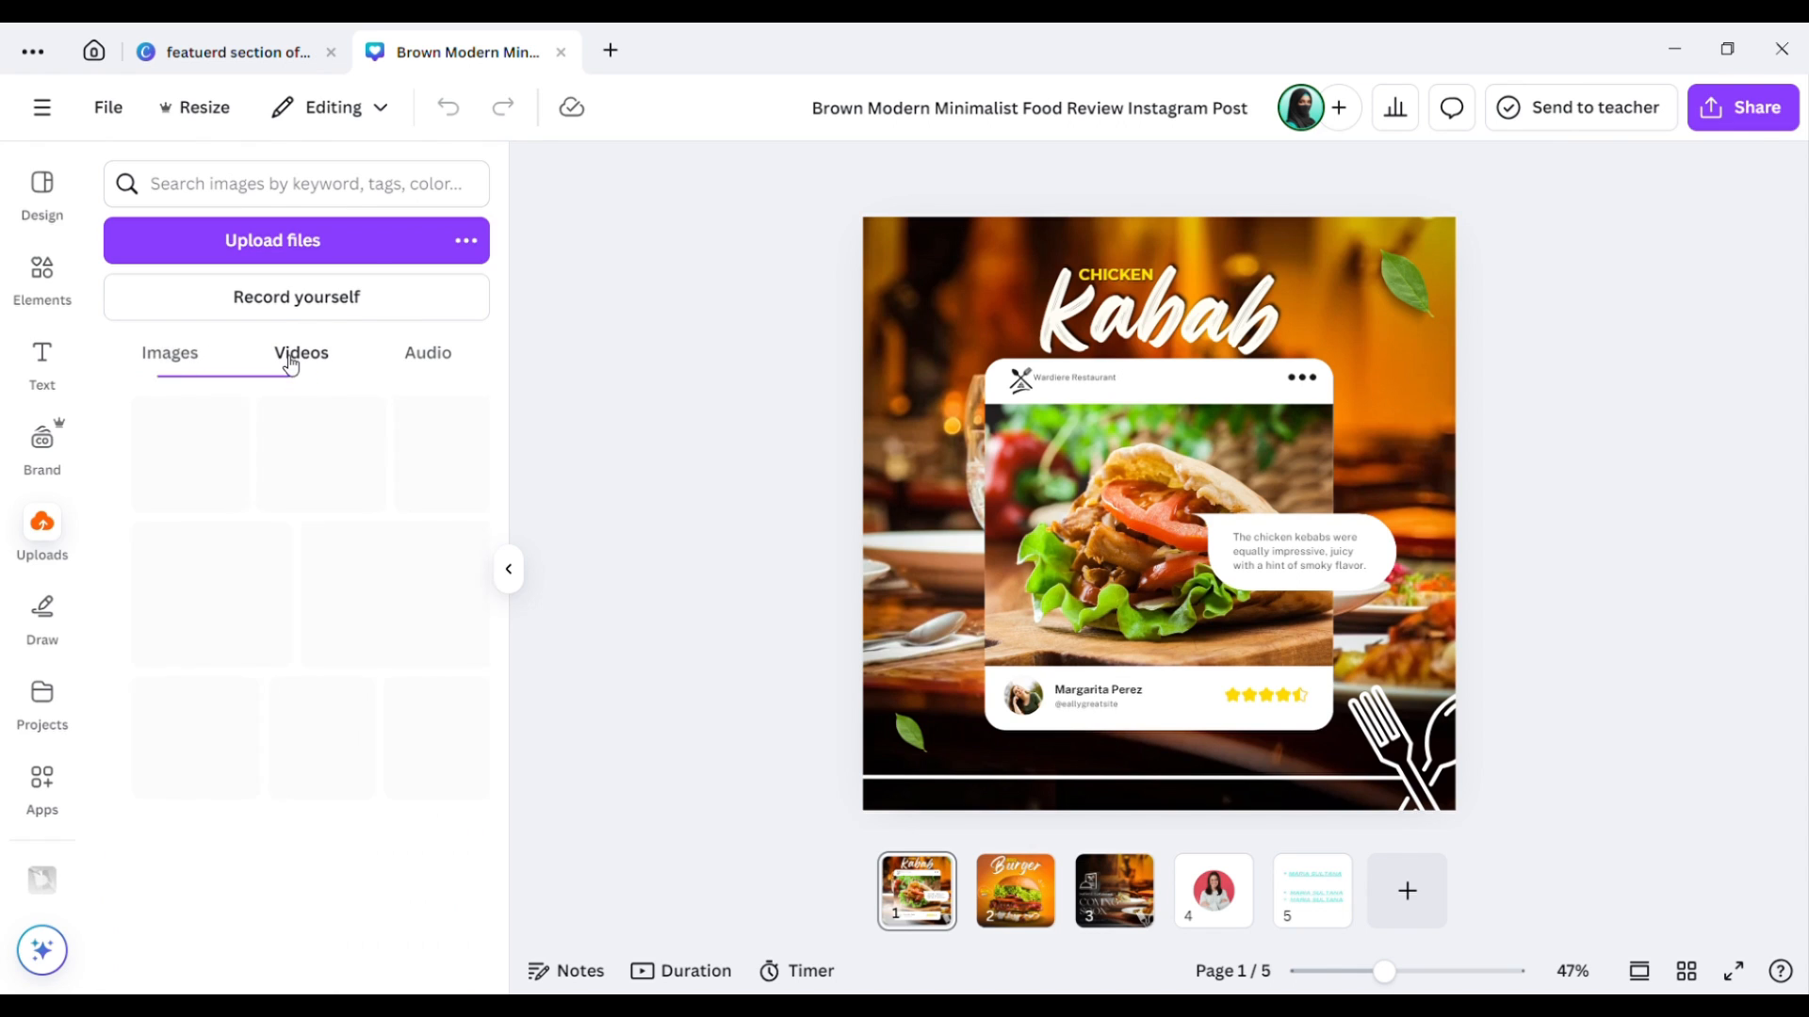
pyautogui.click(426, 363)
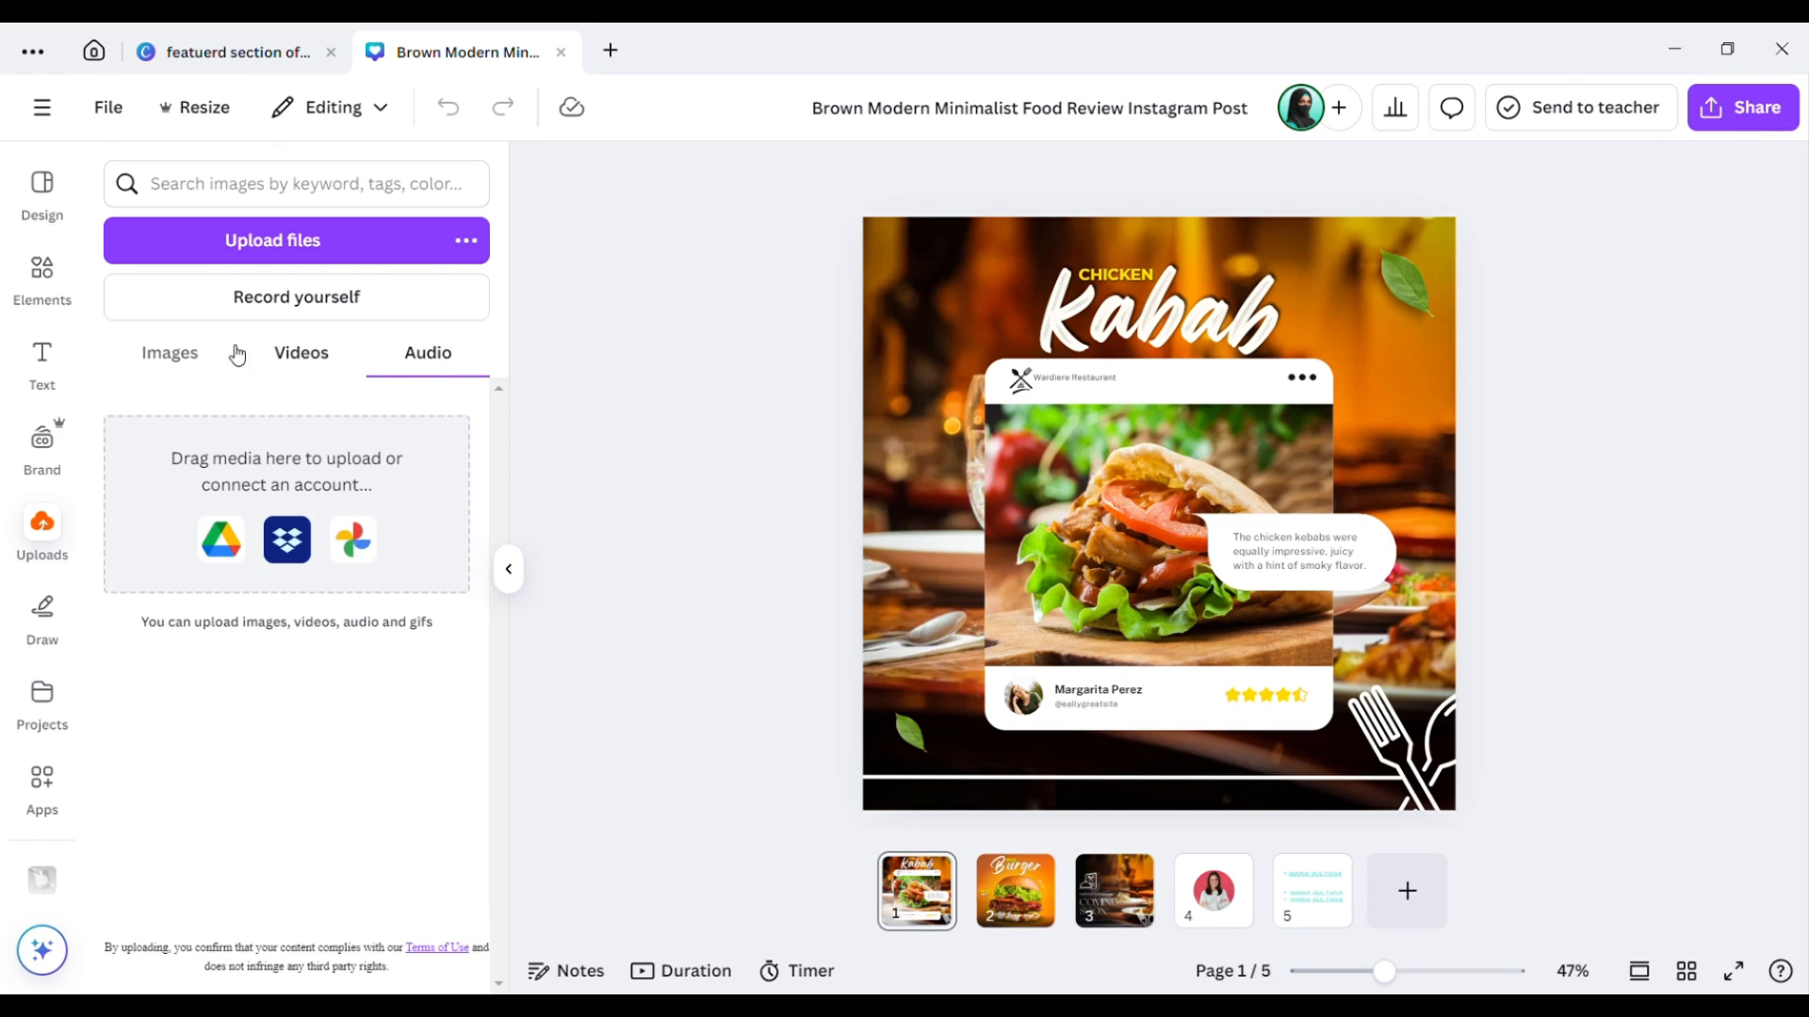
pyautogui.click(177, 356)
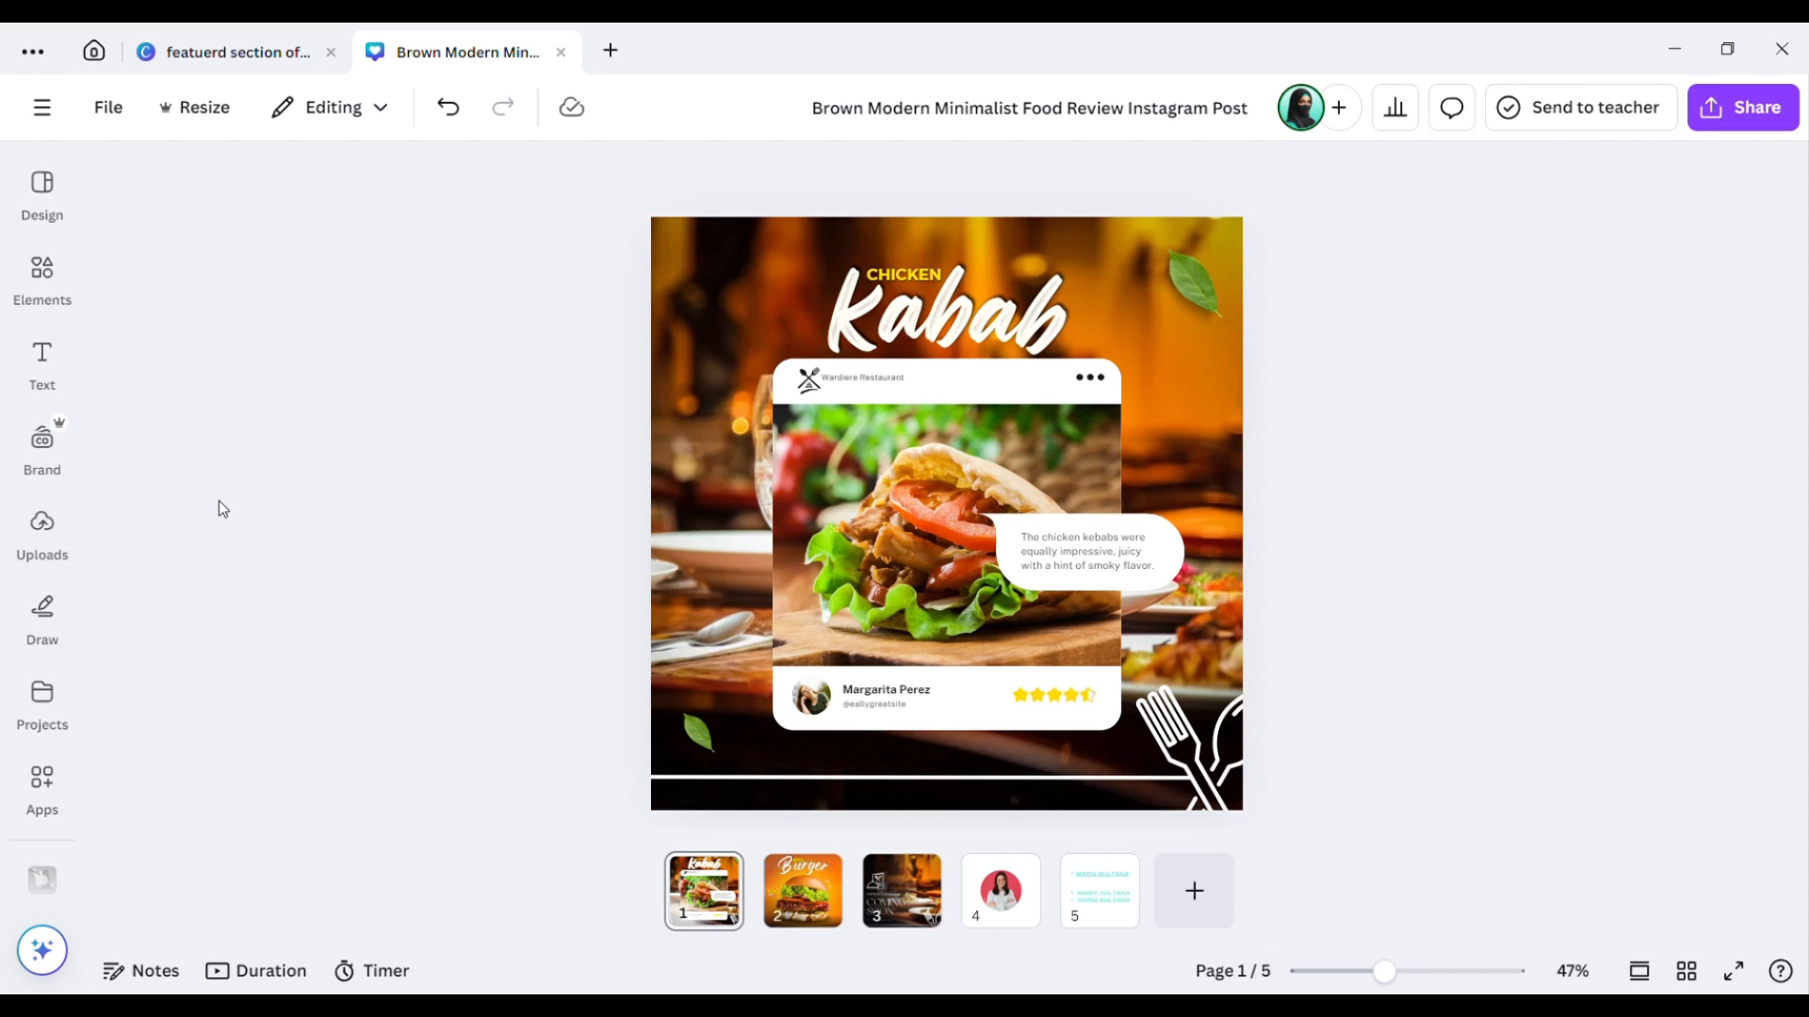
# Circle the CHICKEN Kabab title with a blue freehand pen oval.
pyautogui.click(79, 647)
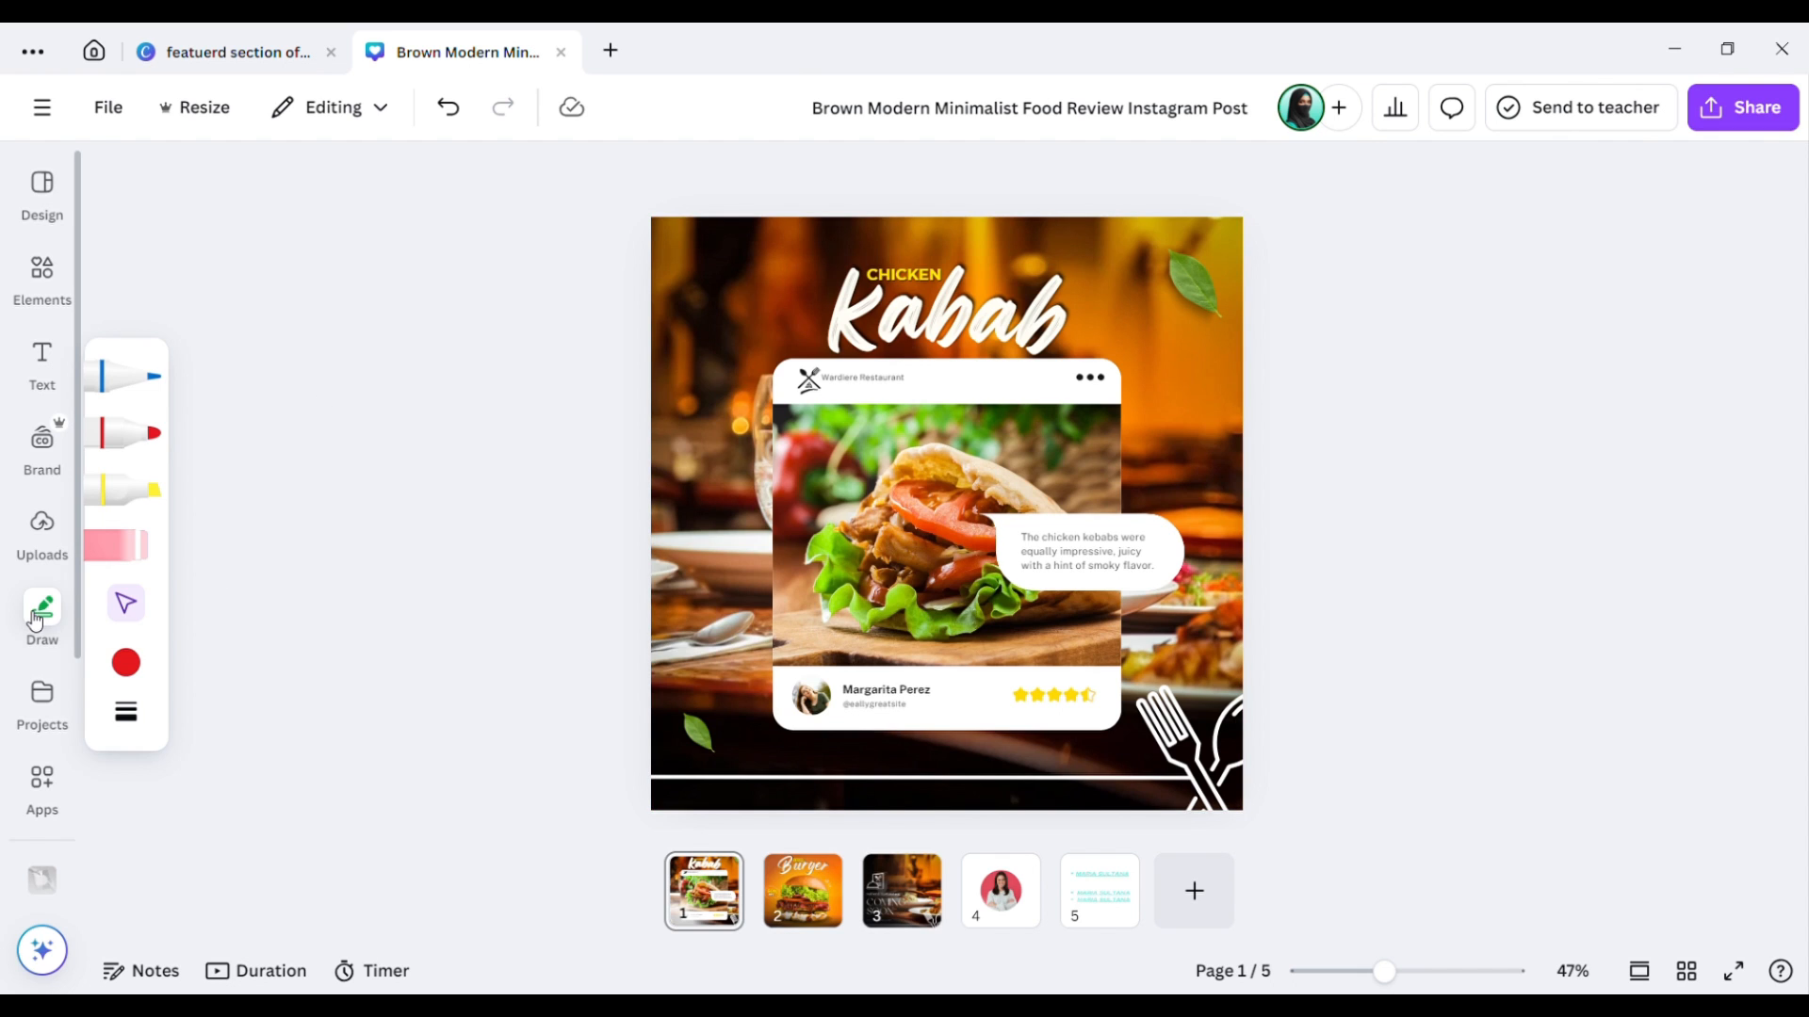
pyautogui.click(35, 621)
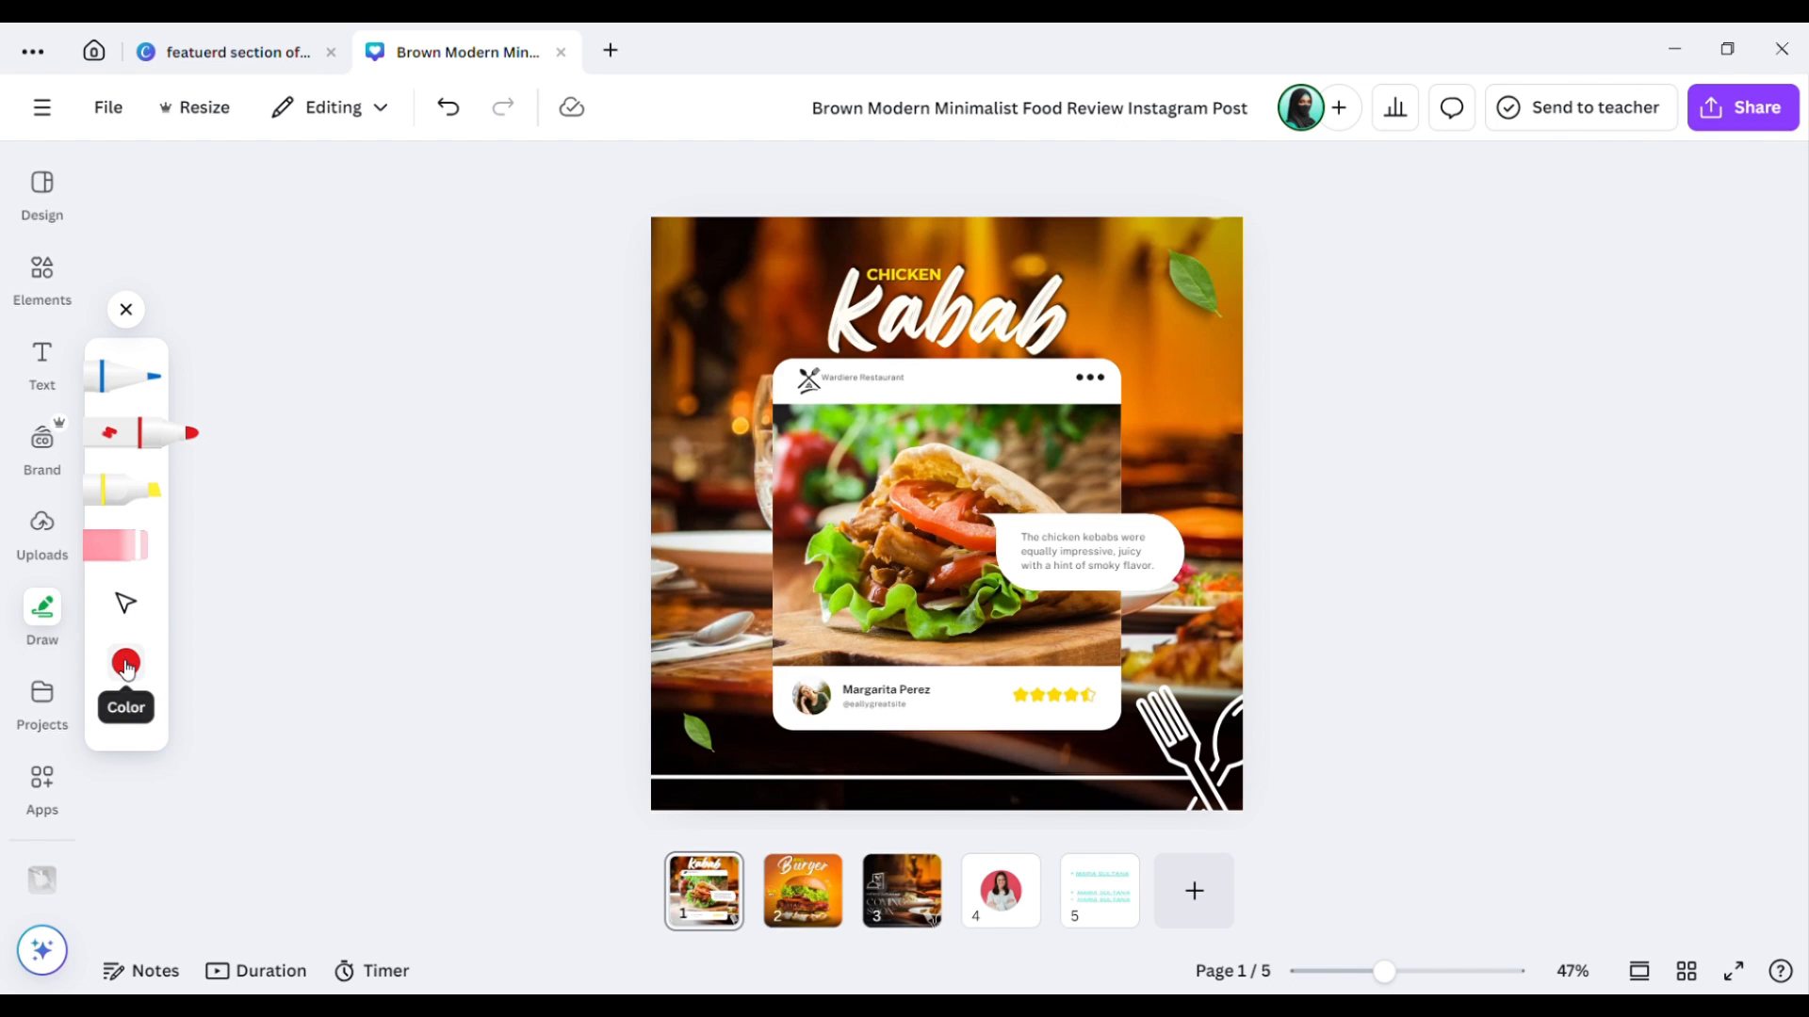
pyautogui.click(127, 387)
pyautogui.click(127, 386)
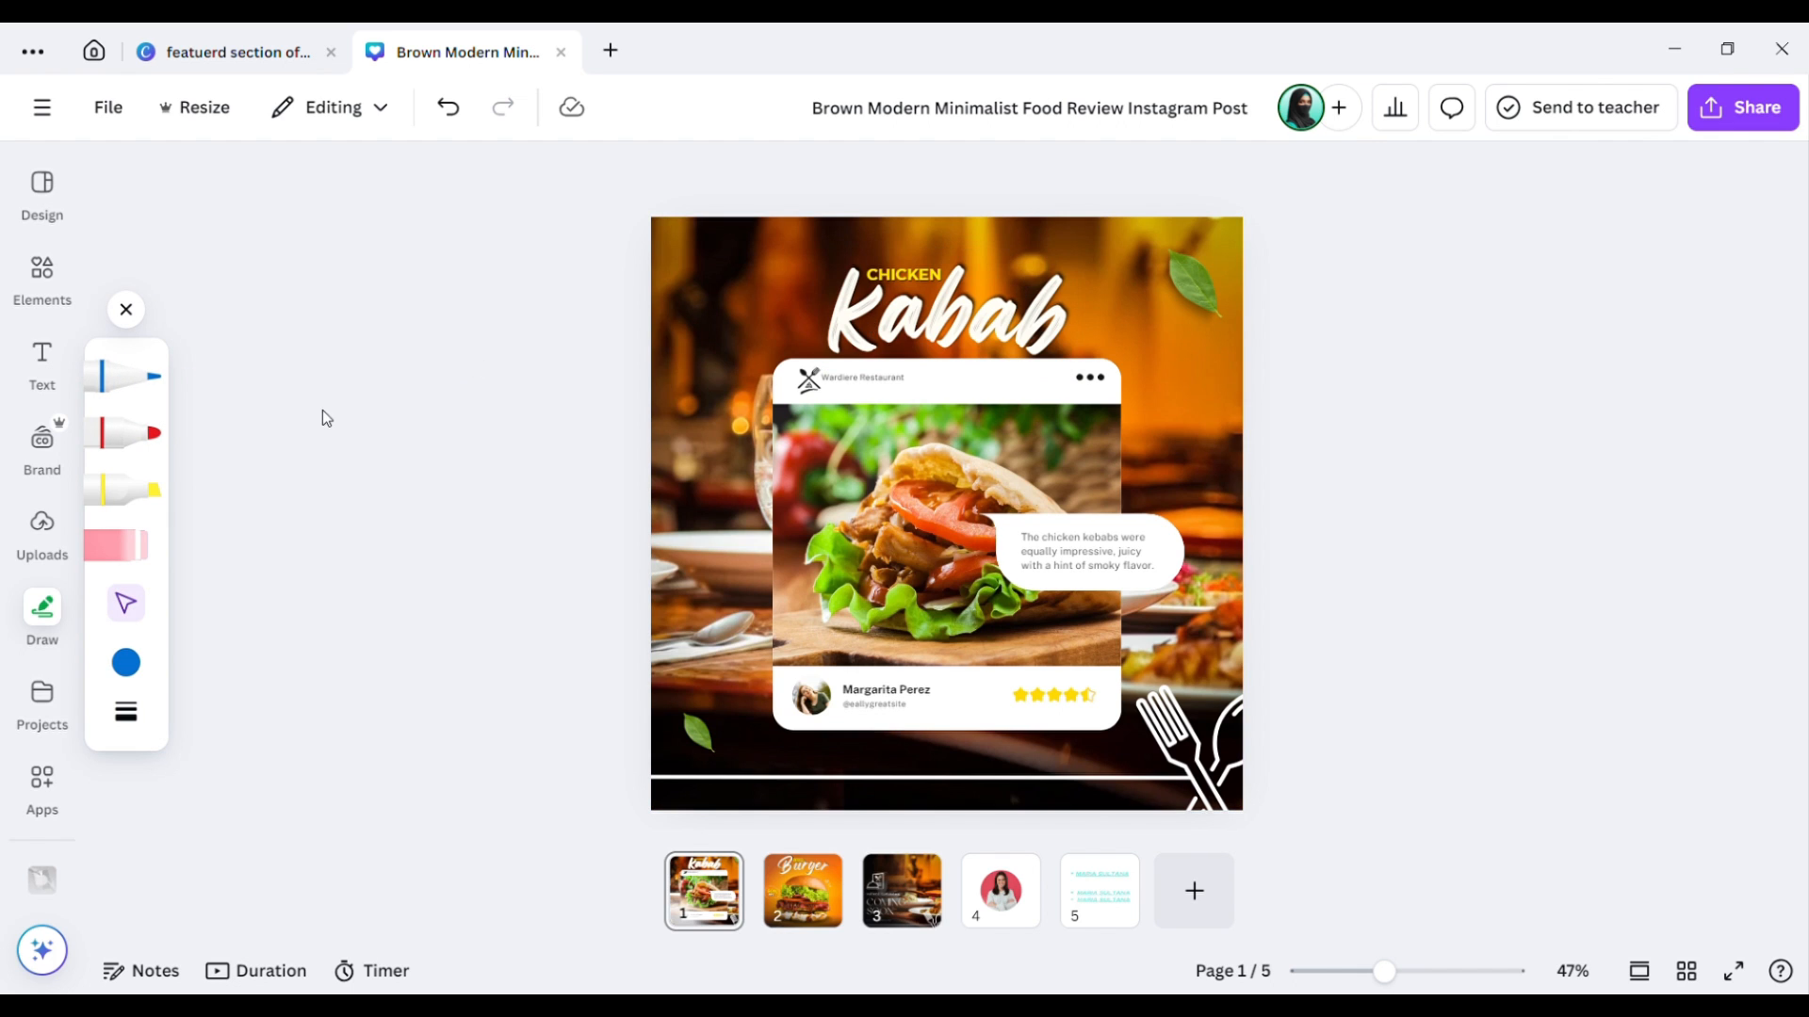
pyautogui.click(179, 377)
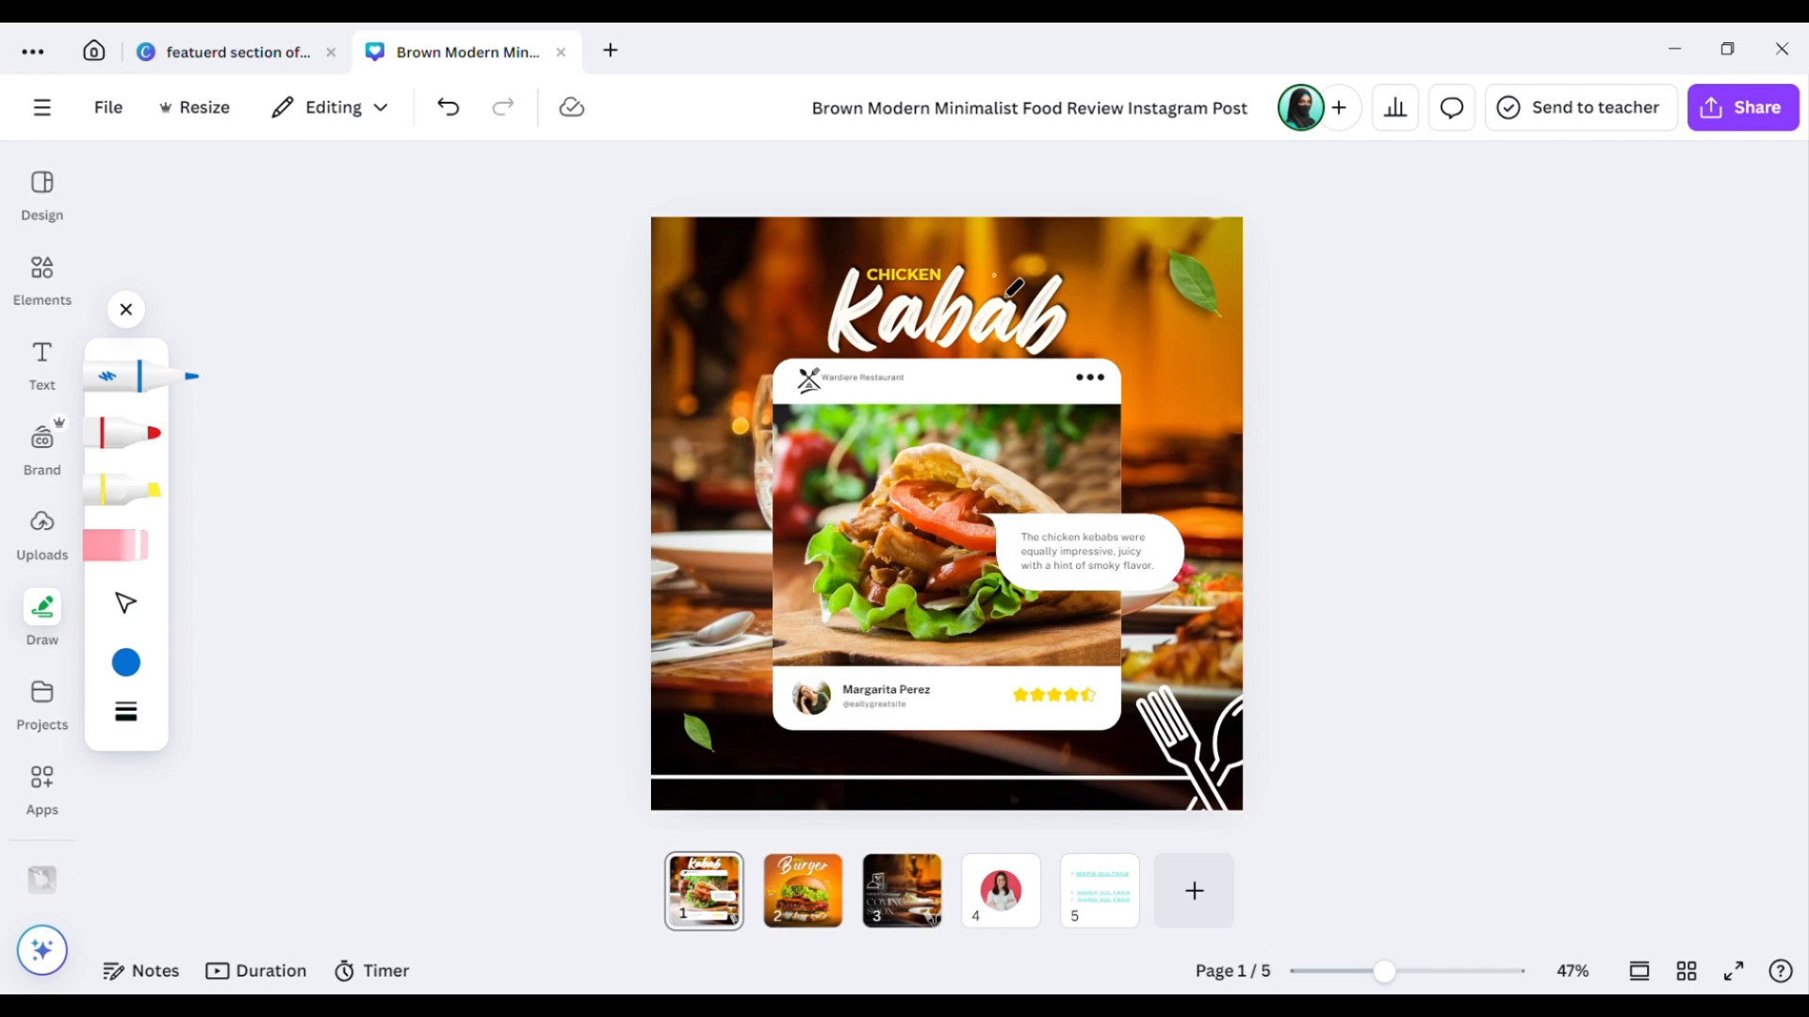
pyautogui.moveTo(995, 251)
pyautogui.mouseDown()
pyautogui.moveTo(859, 242)
pyautogui.moveTo(779, 304)
pyautogui.moveTo(870, 363)
pyautogui.moveTo(1061, 273)
pyautogui.moveTo(1020, 231)
pyautogui.moveTo(977, 246)
pyautogui.mouseUp()
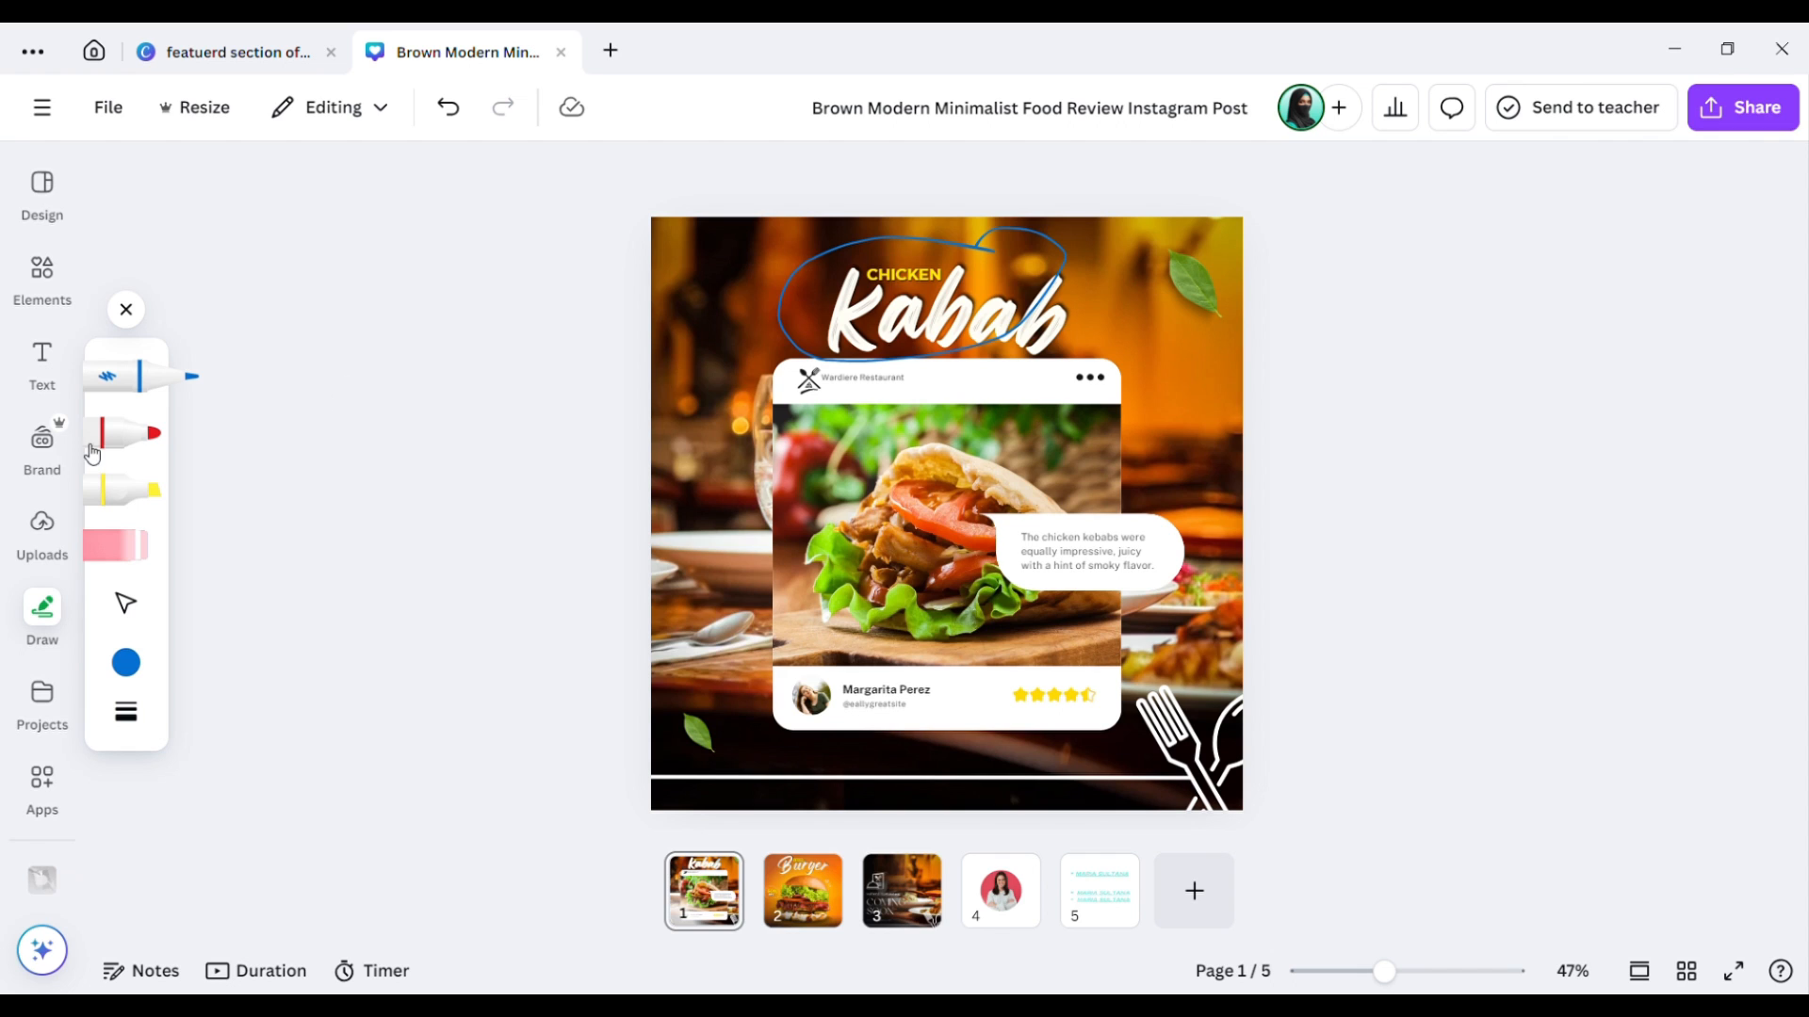
# Erase the hand-drawn oval and put away the drawing tools.
pyautogui.click(115, 548)
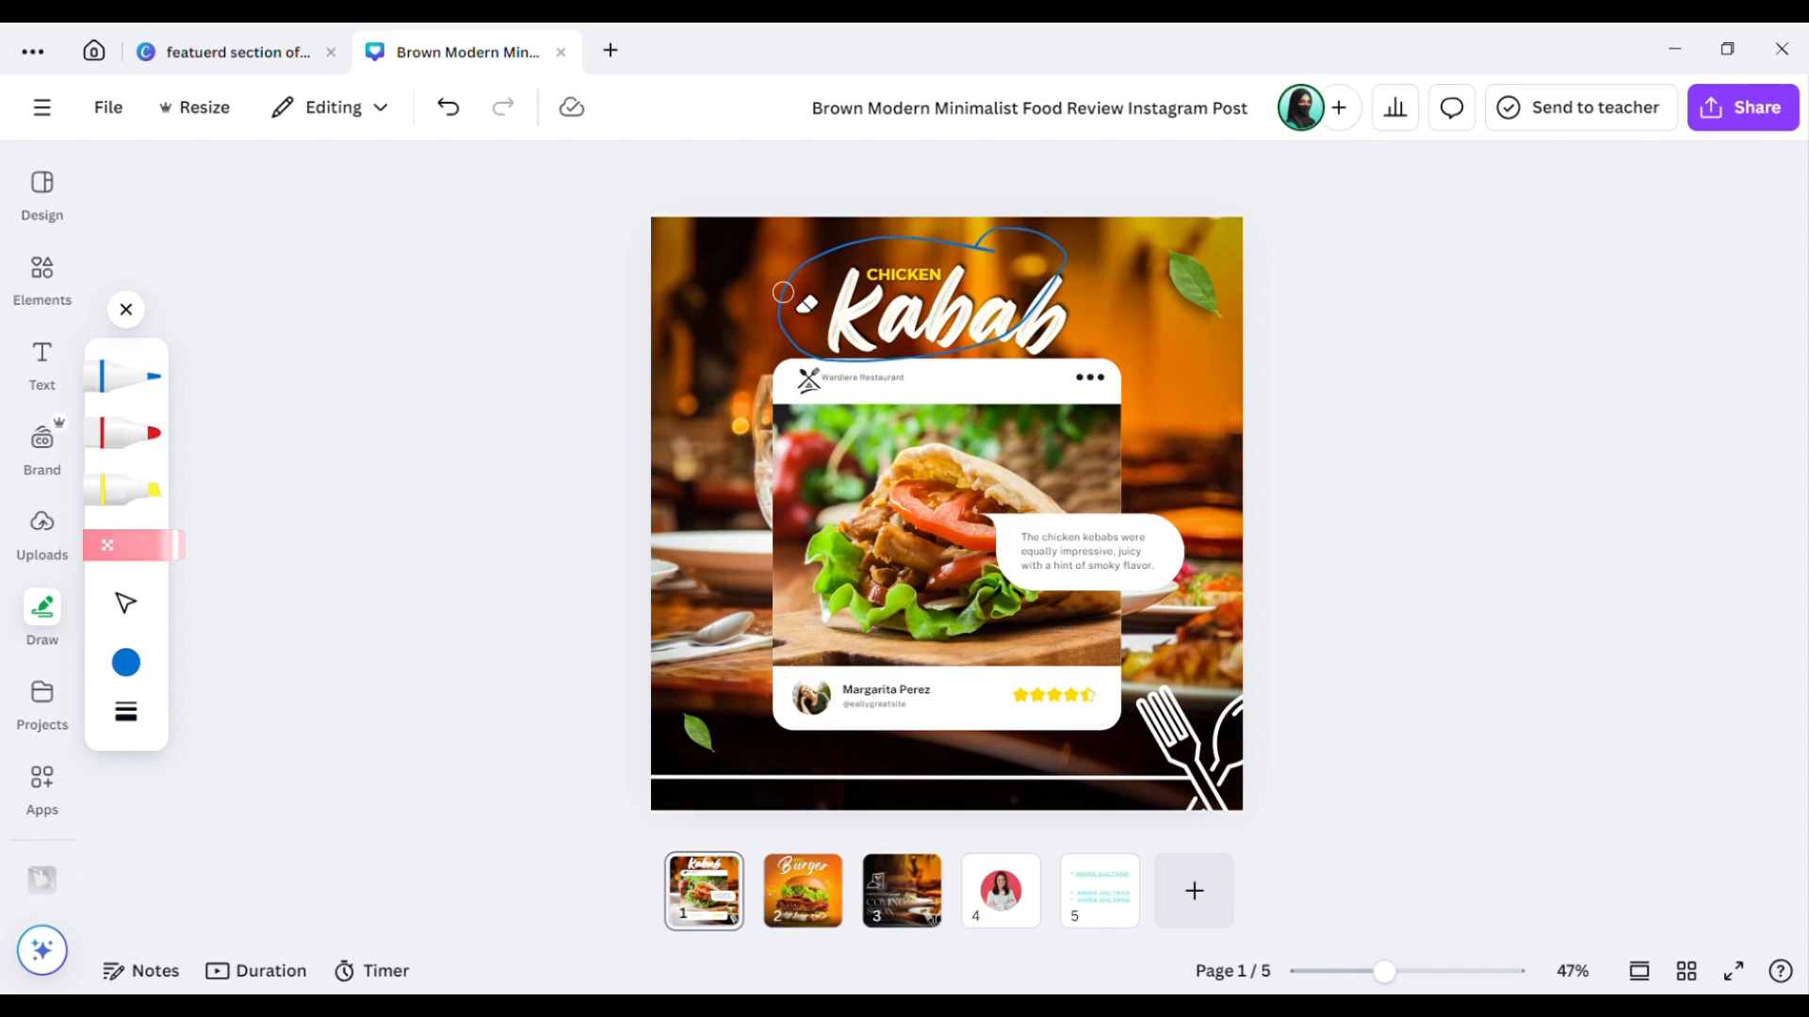
pyautogui.moveTo(783, 292)
pyautogui.mouseDown()
pyautogui.moveTo(796, 262)
pyautogui.moveTo(800, 303)
pyautogui.mouseUp()
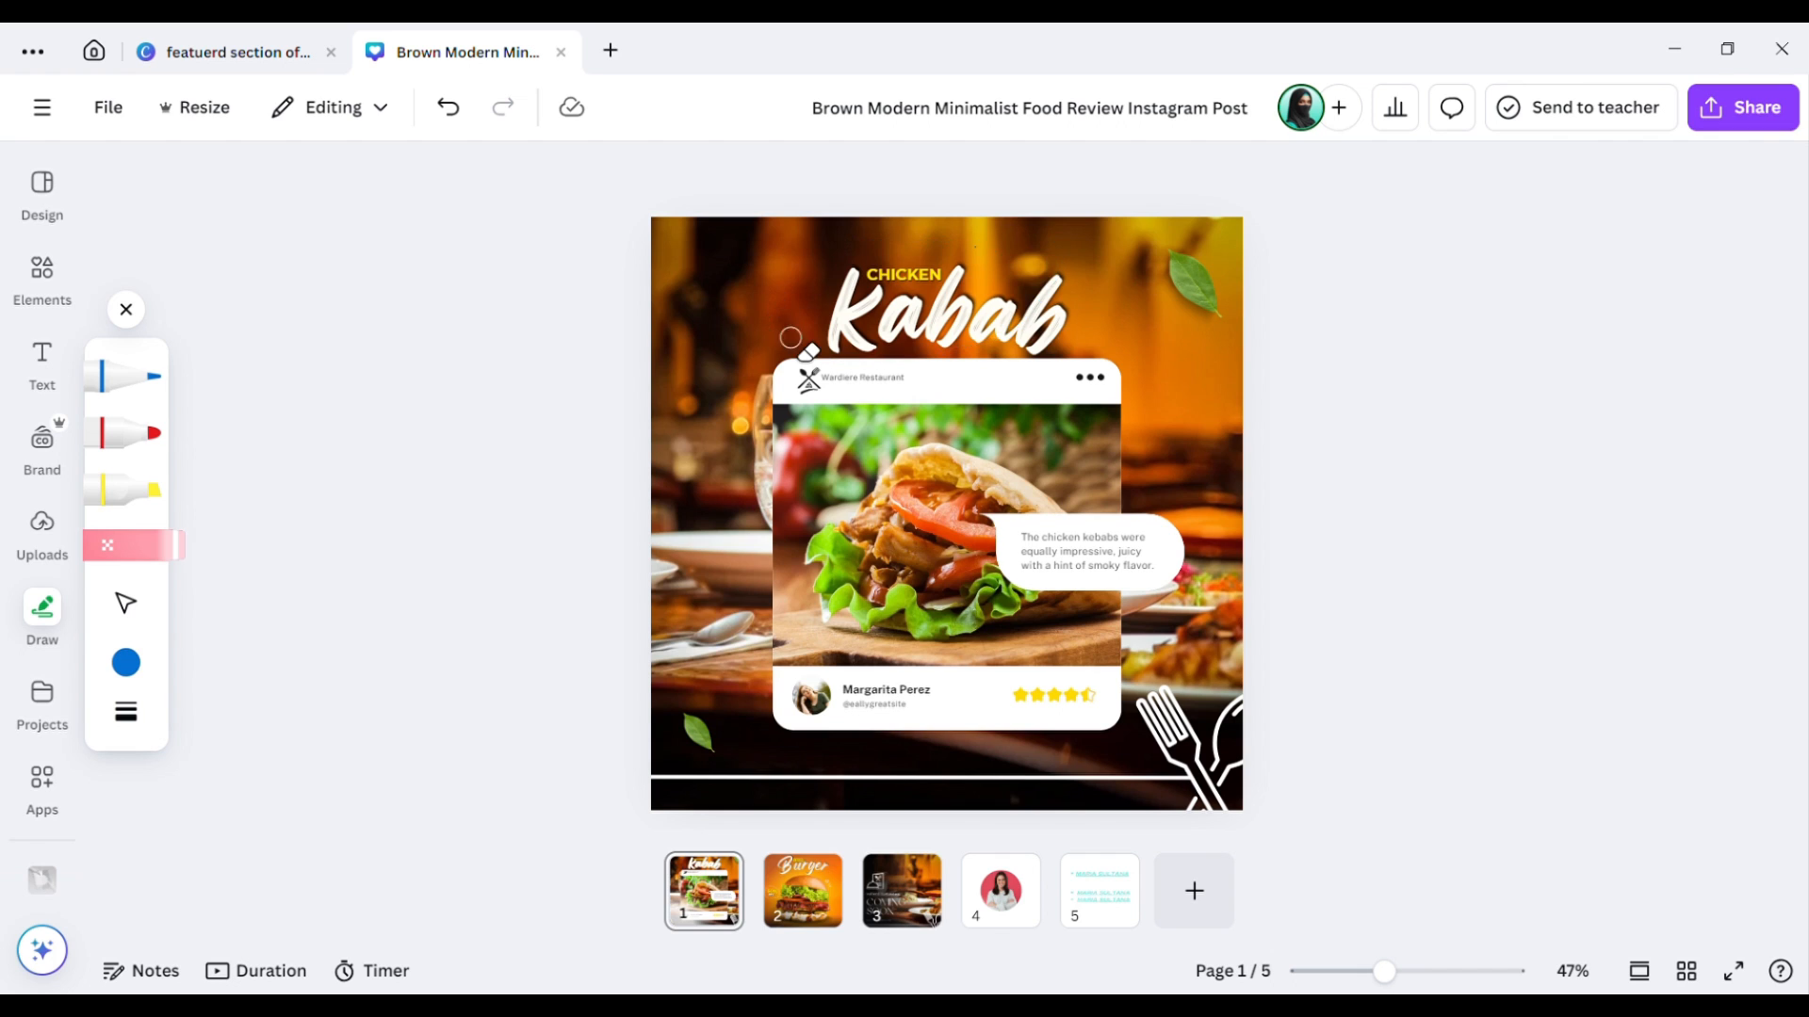
pyautogui.click(128, 311)
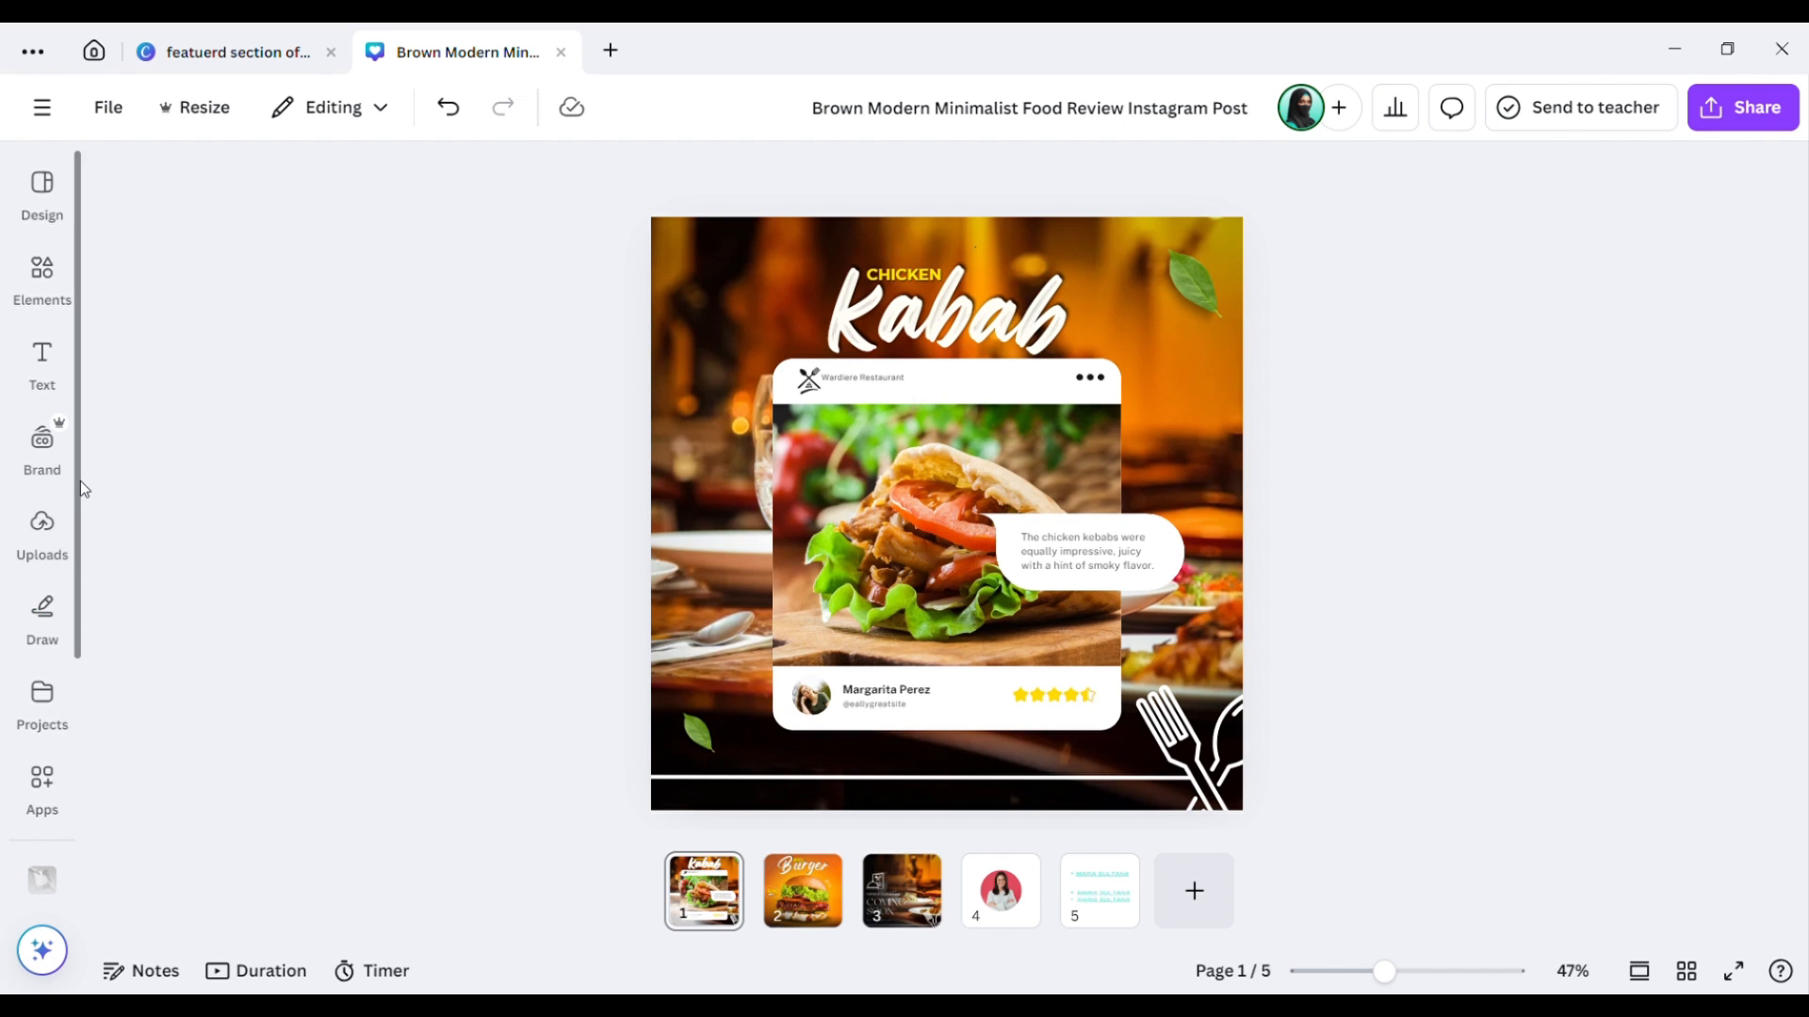
# Browse Projects and the Canva Apps directory, then close the other design's browser tab.
pyautogui.click(47, 697)
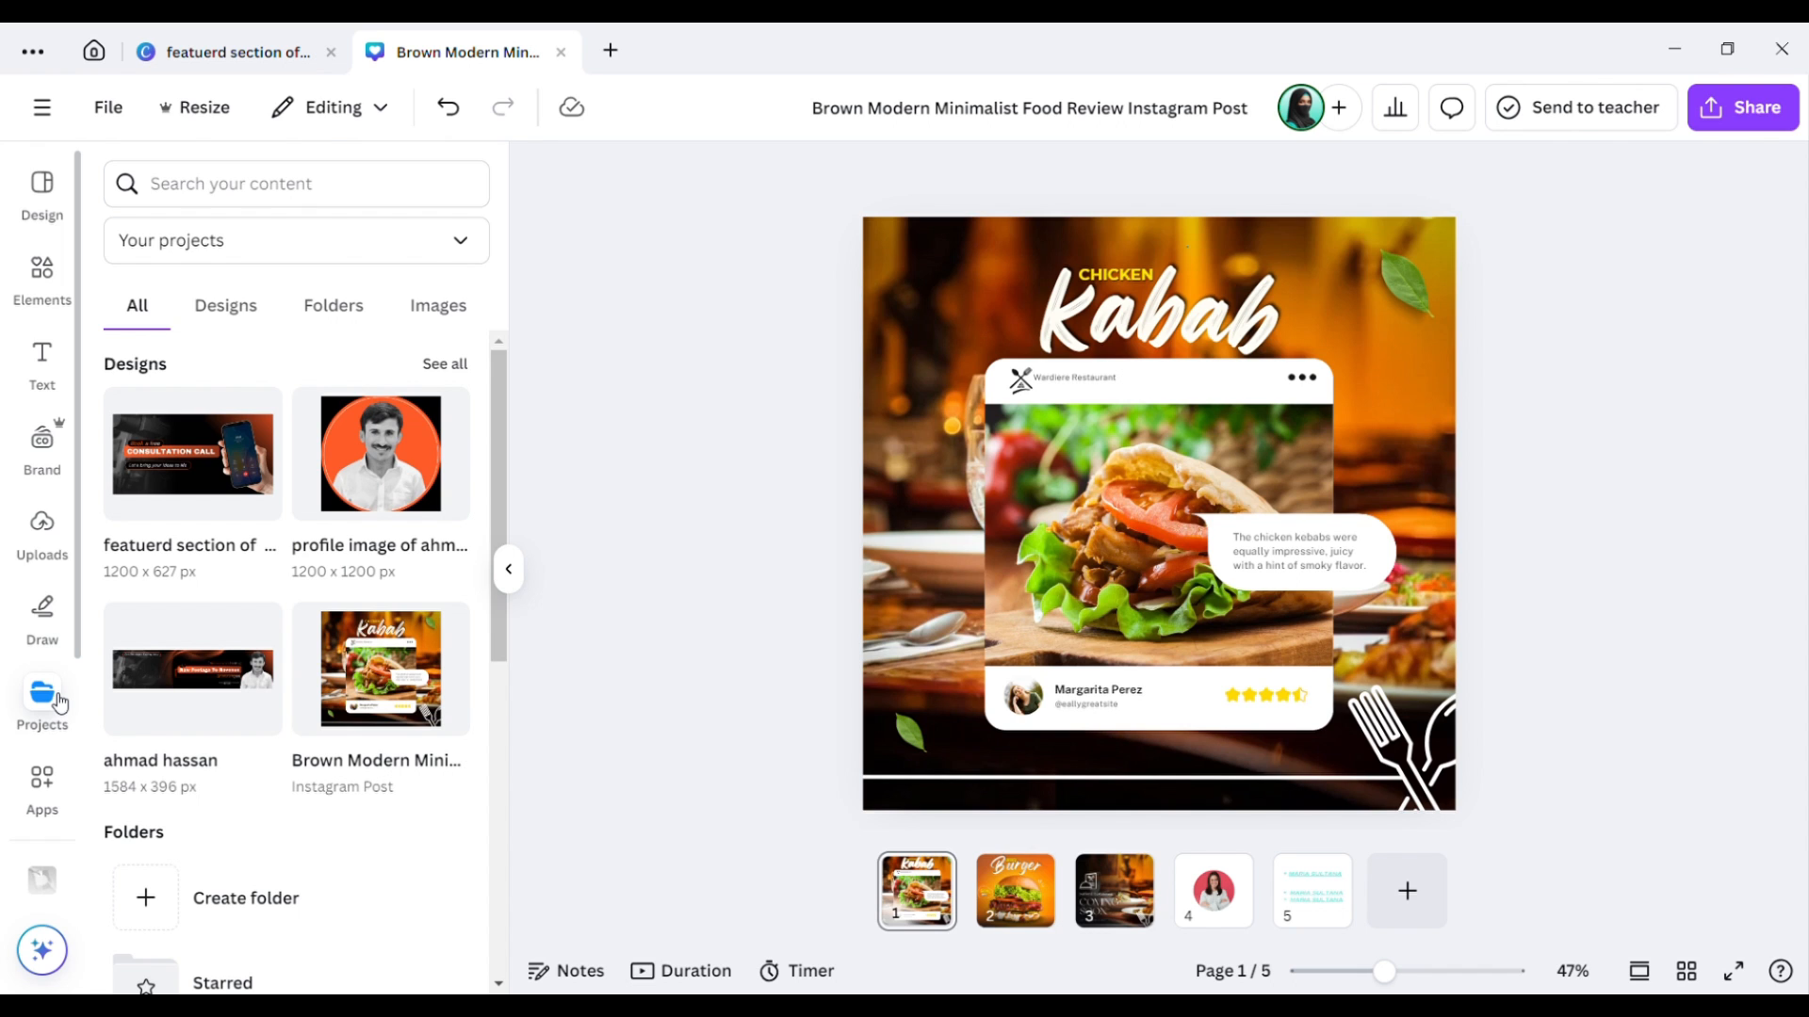
pyautogui.click(42, 792)
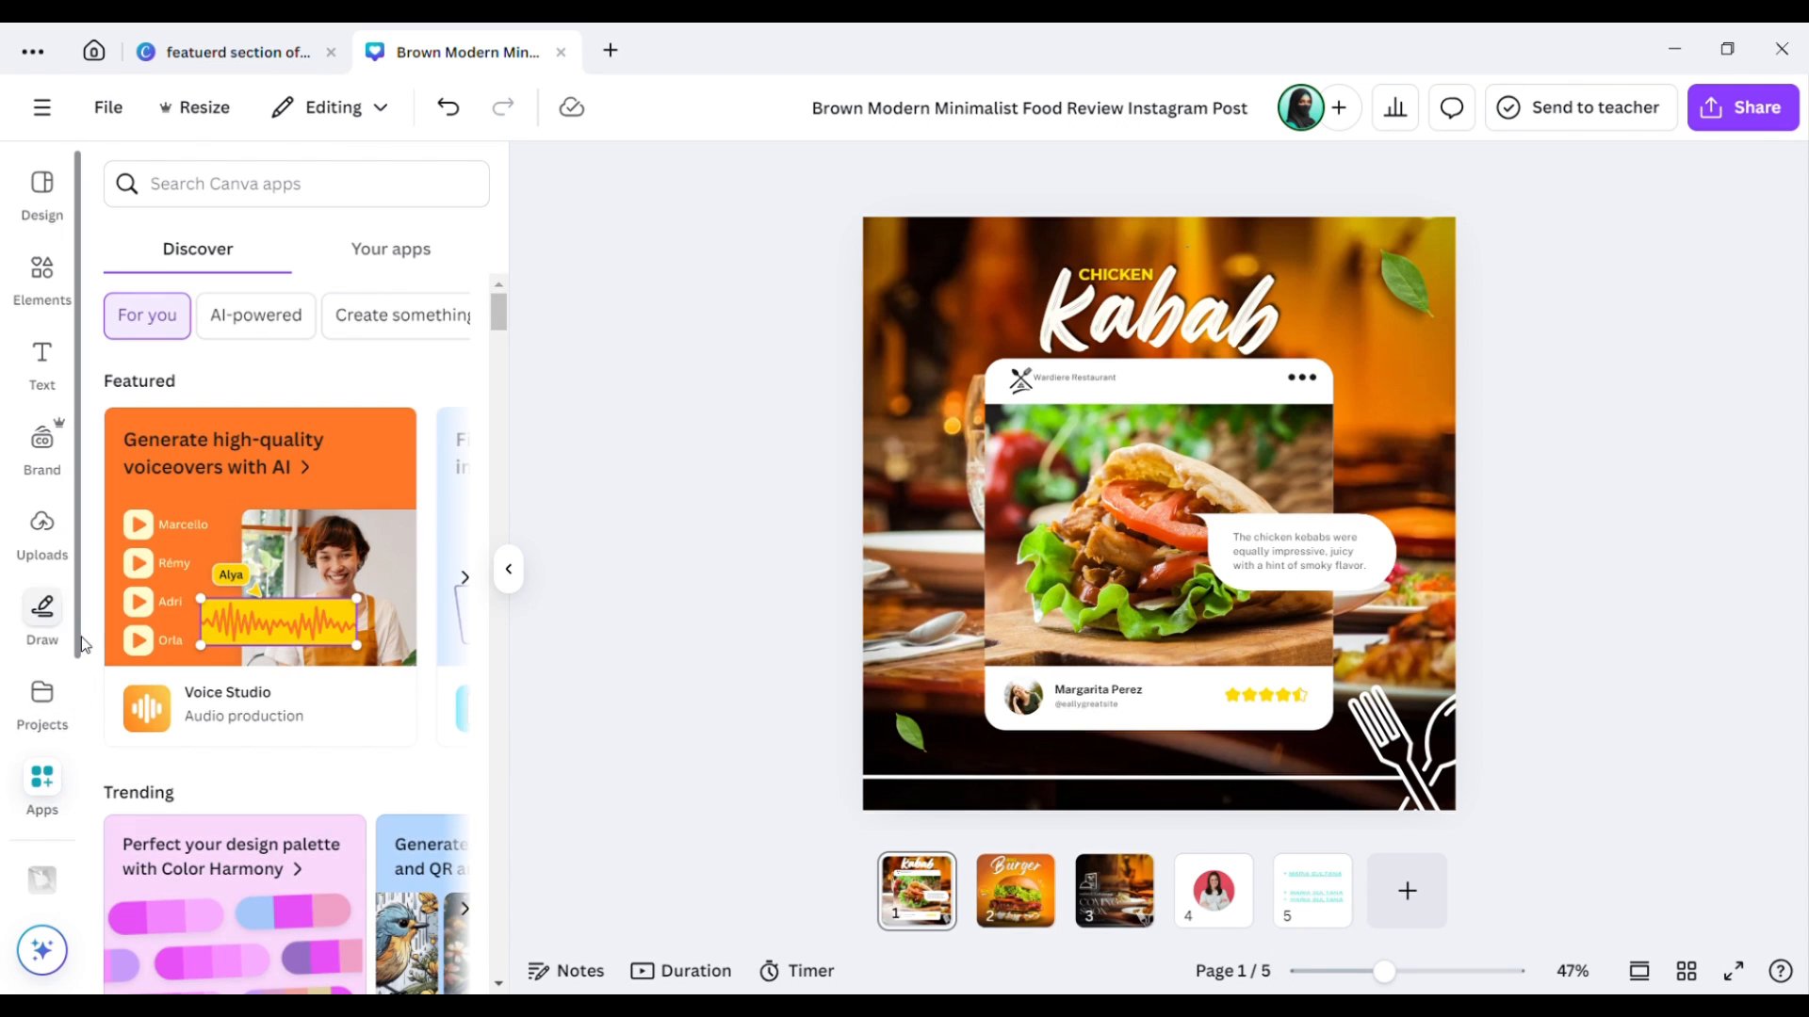
pyautogui.scroll(-3, 78, 640)
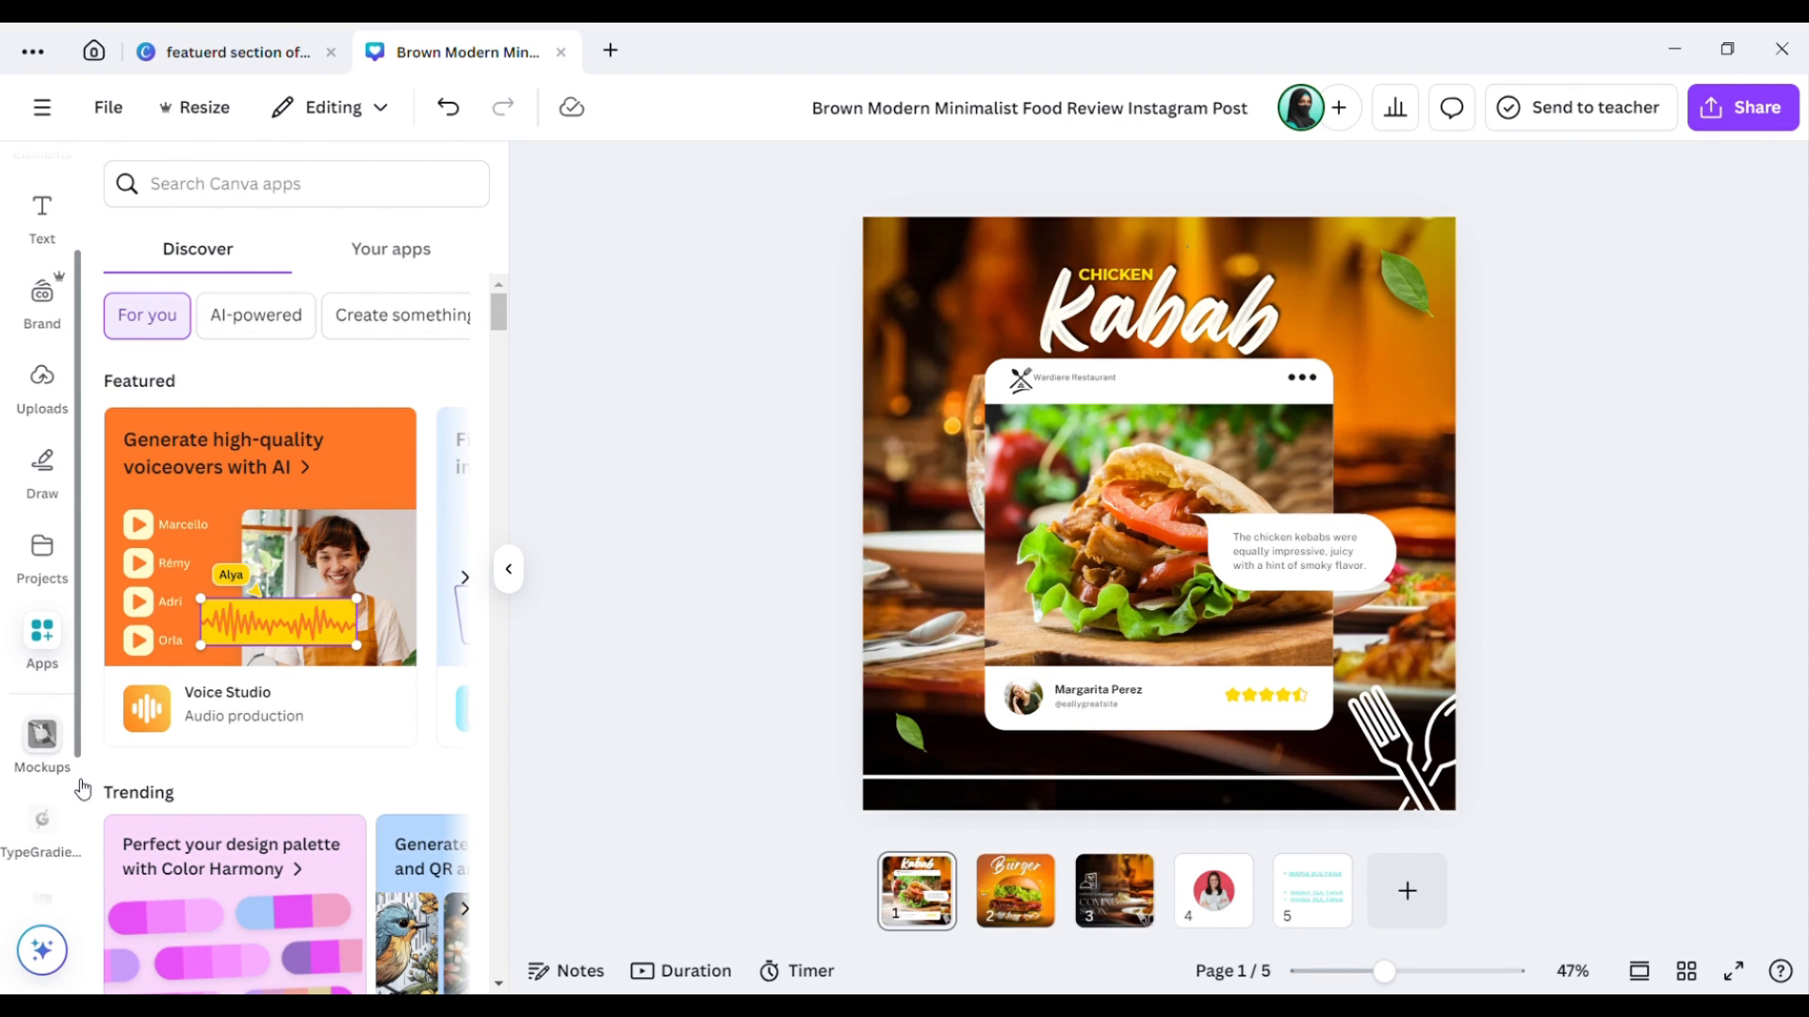
pyautogui.moveTo(85, 814); pyautogui.dragTo(91, 837)
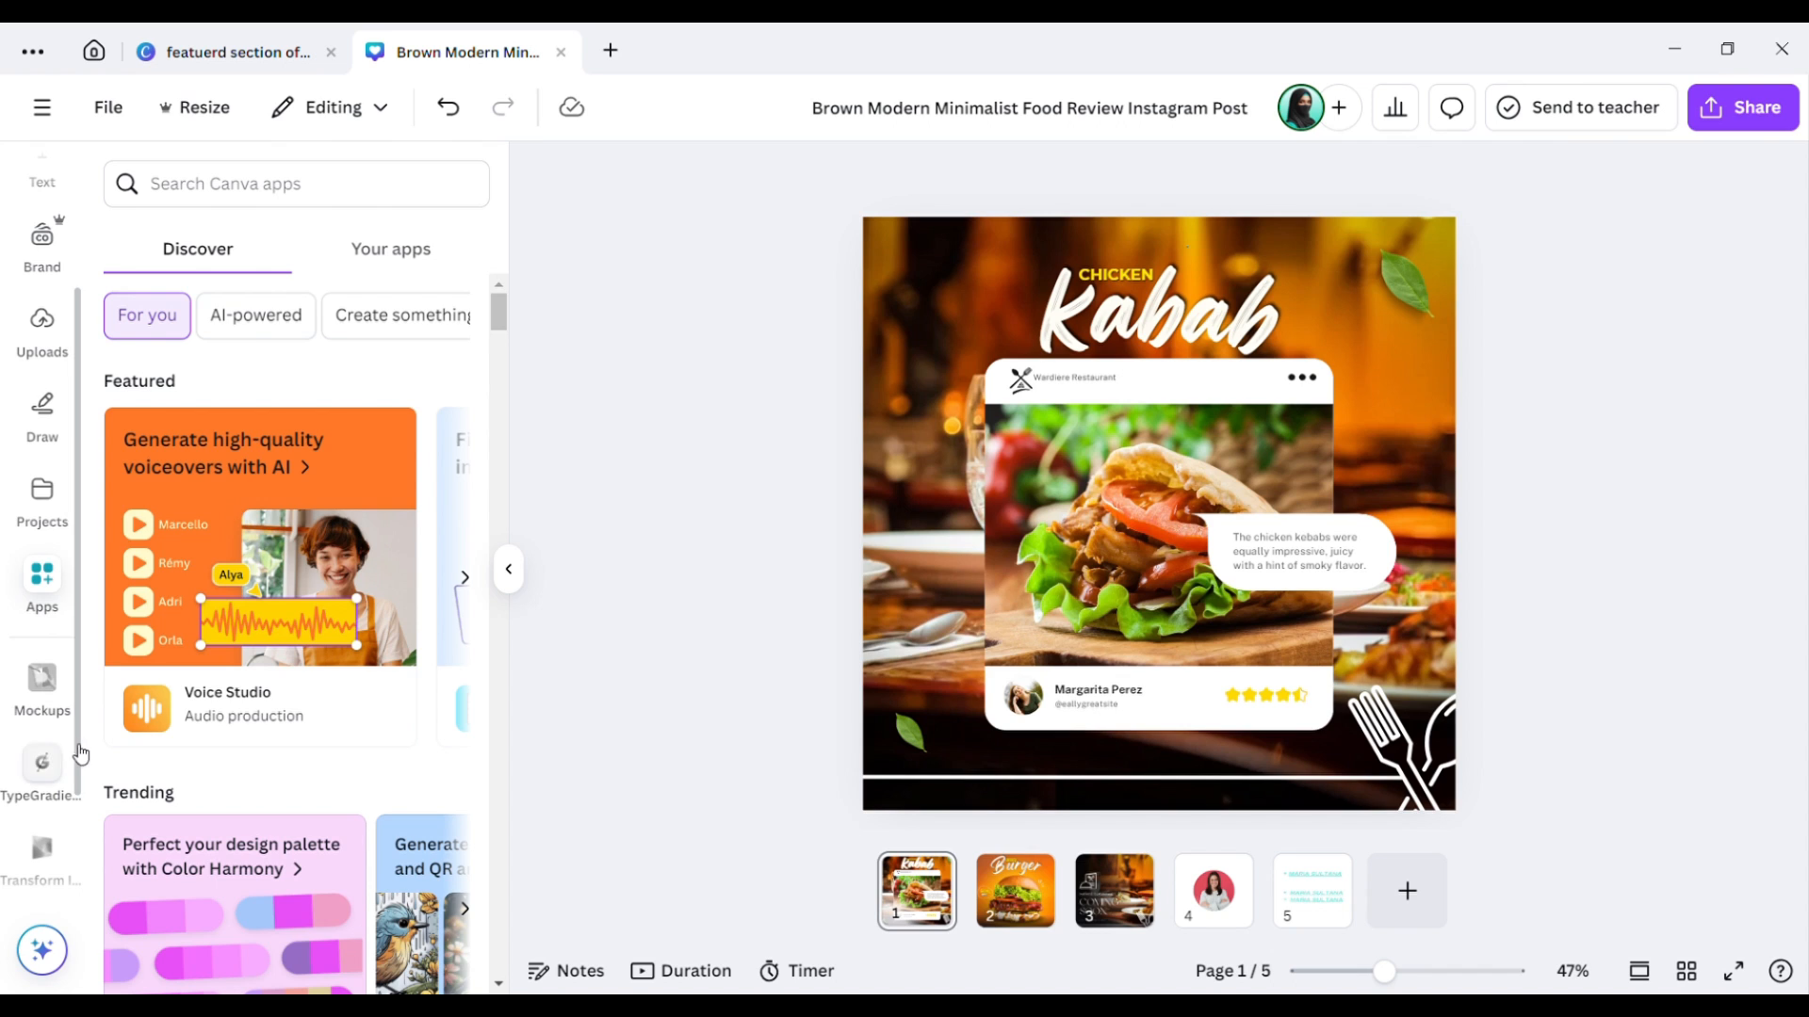
pyautogui.scroll(3, 79, 749)
pyautogui.click(330, 52)
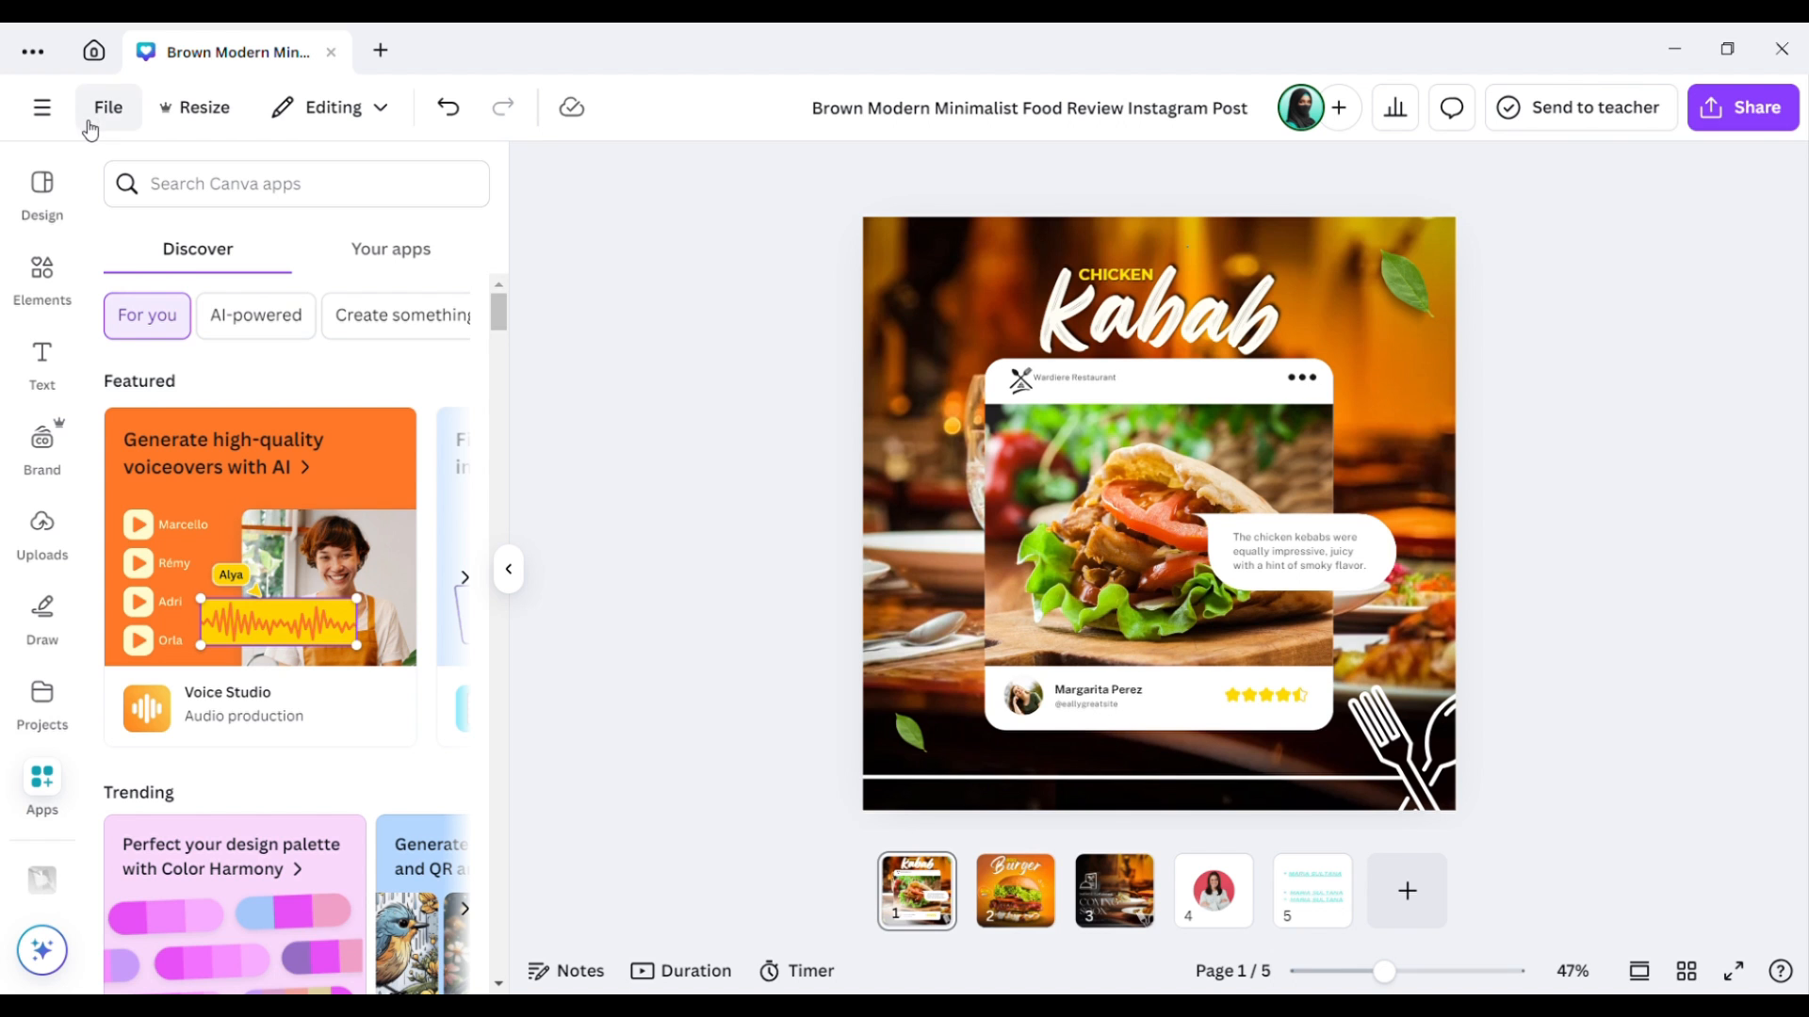
# Switch to the Canva home page tab.
pyautogui.click(94, 51)
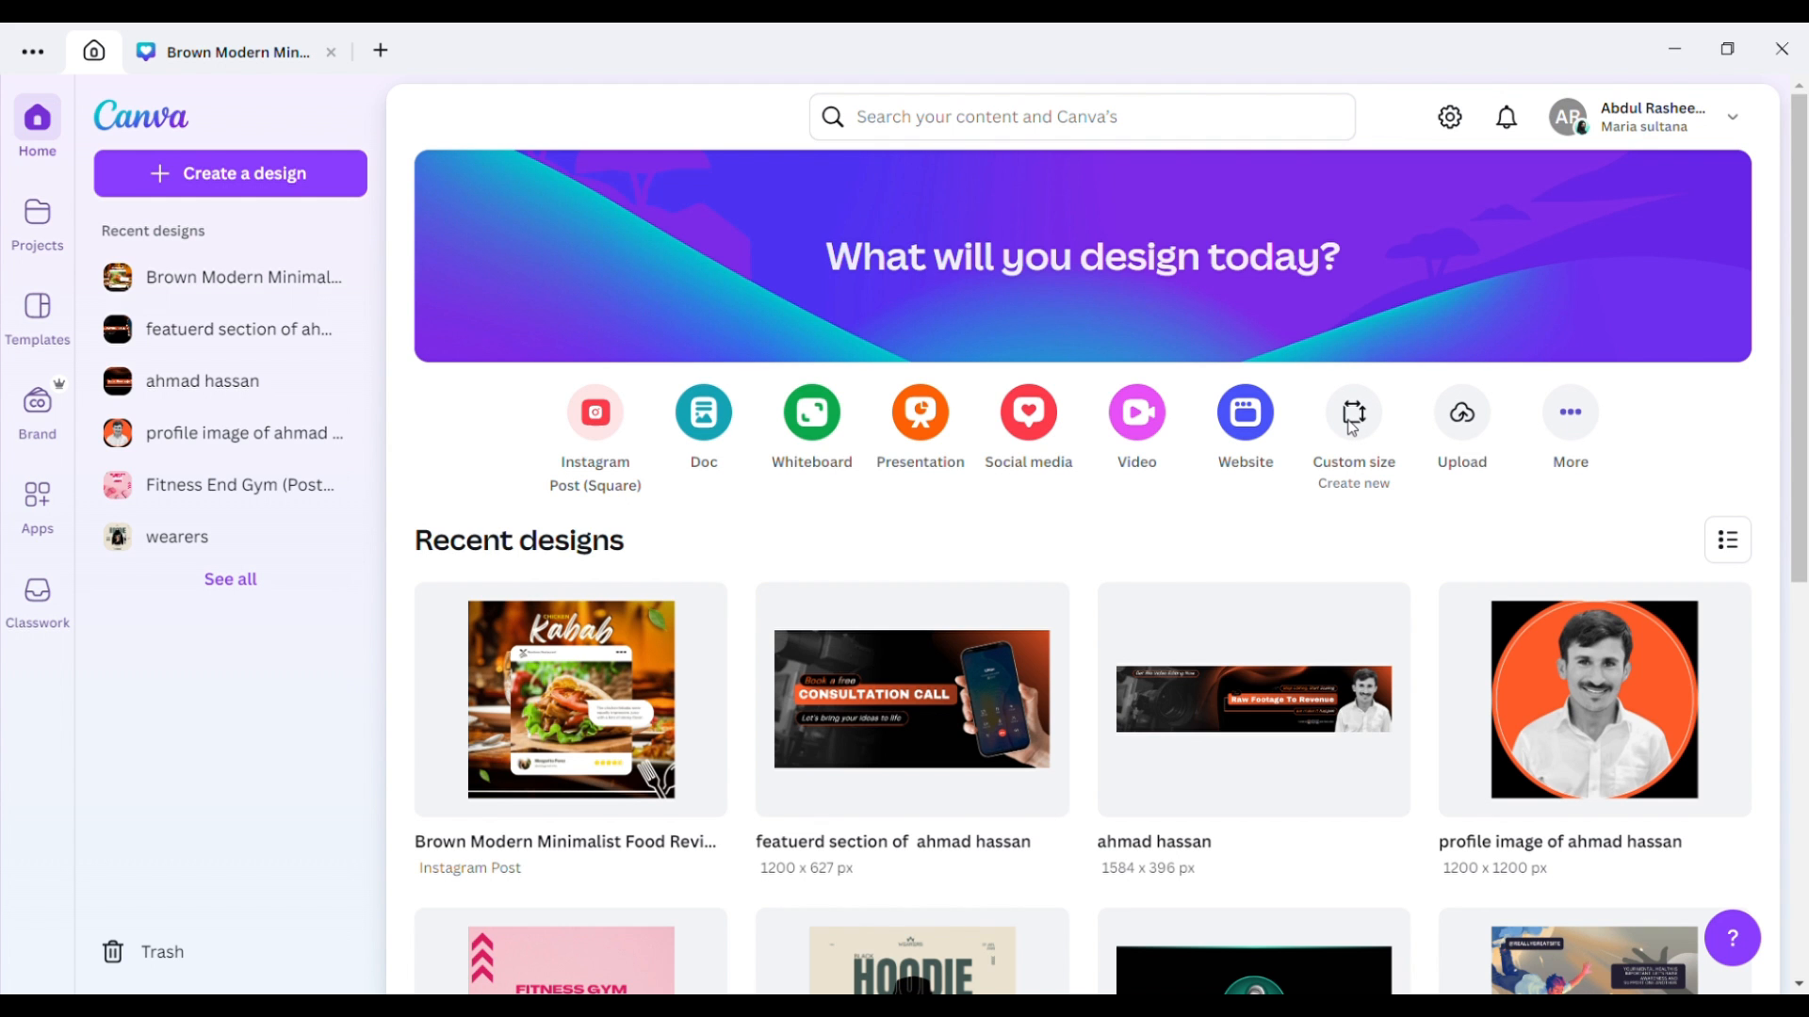
# Create a new blank custom-size design of 1080 × 1080 px.
pyautogui.click(1354, 415)
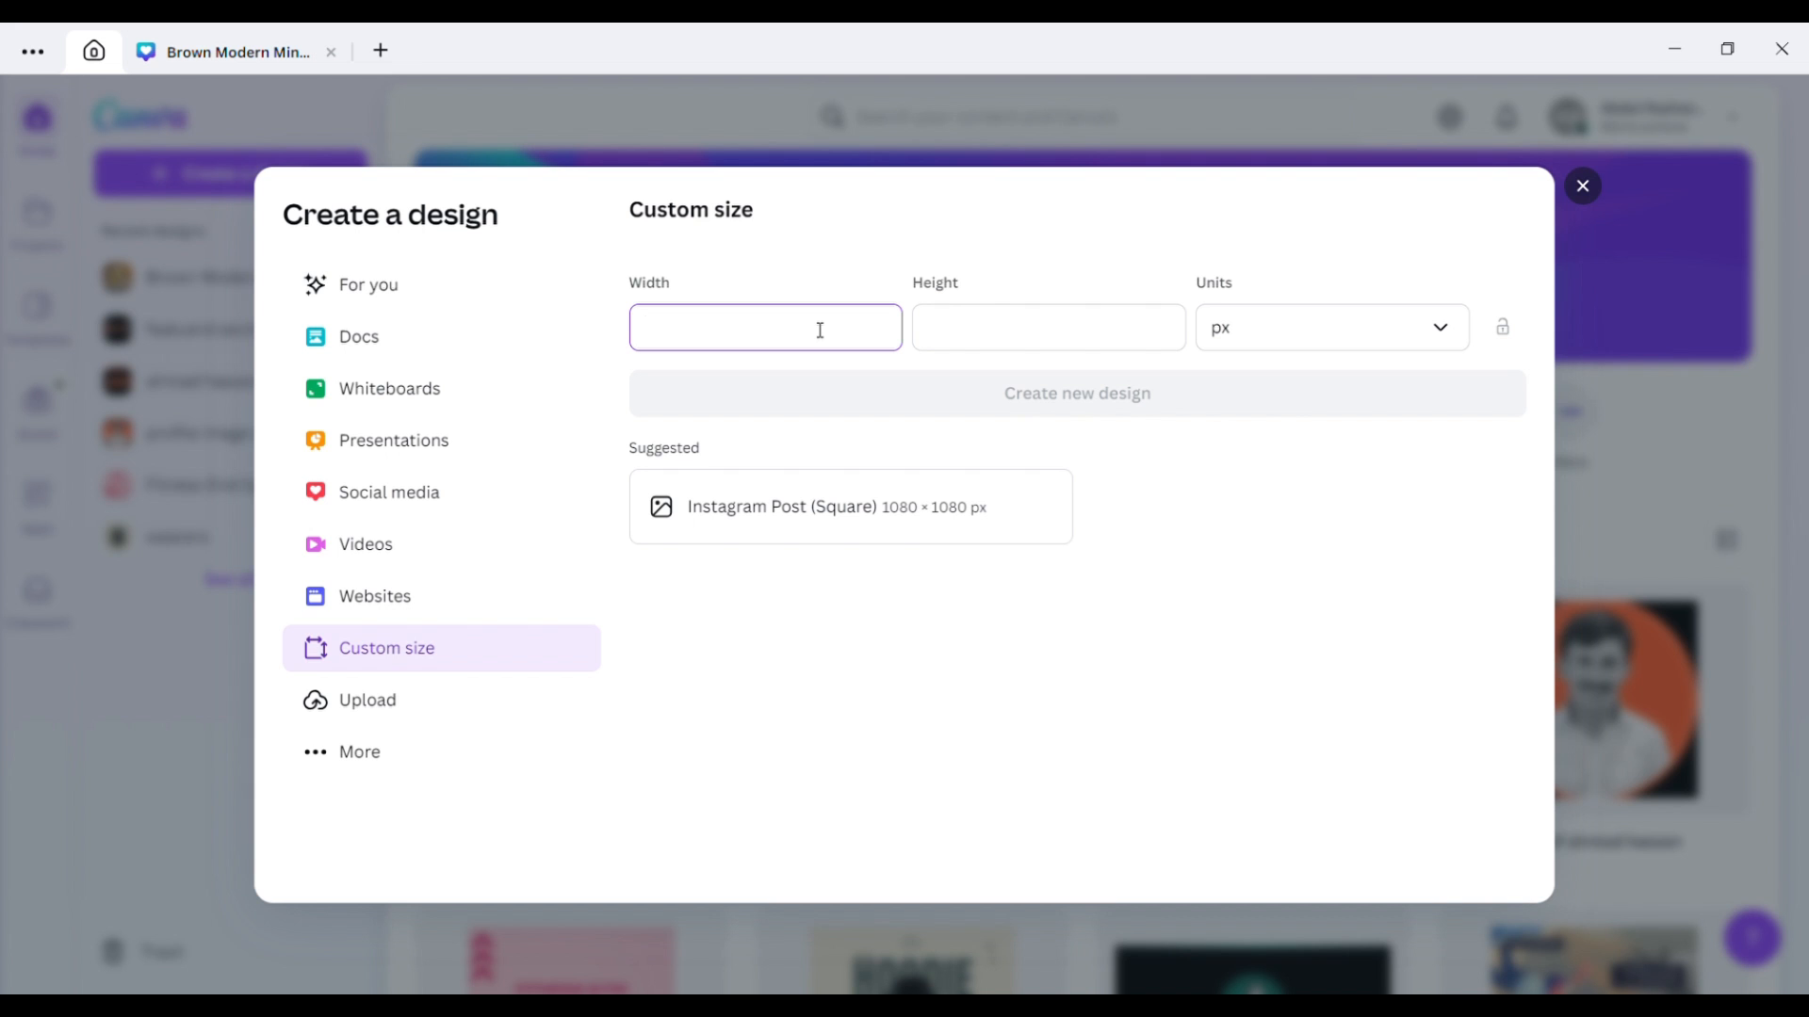
pyautogui.write('1080')
pyautogui.click(976, 330)
pyautogui.write('1')
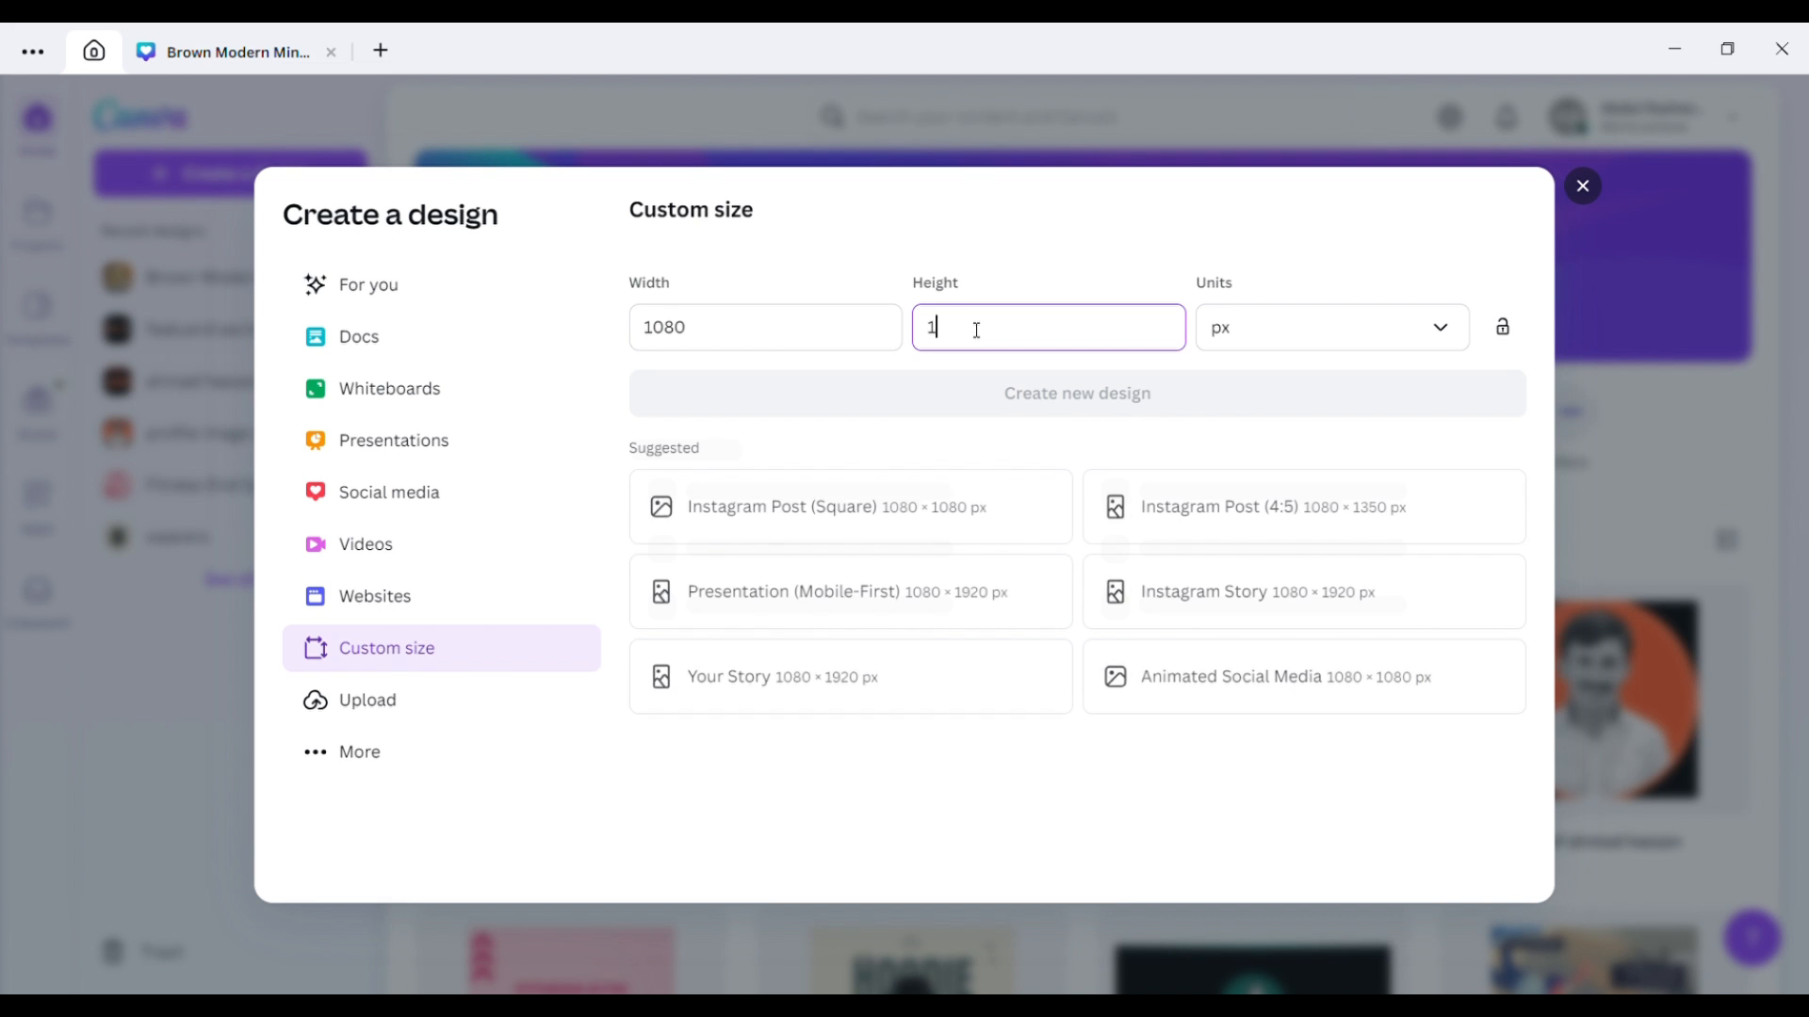
pyautogui.write('080')
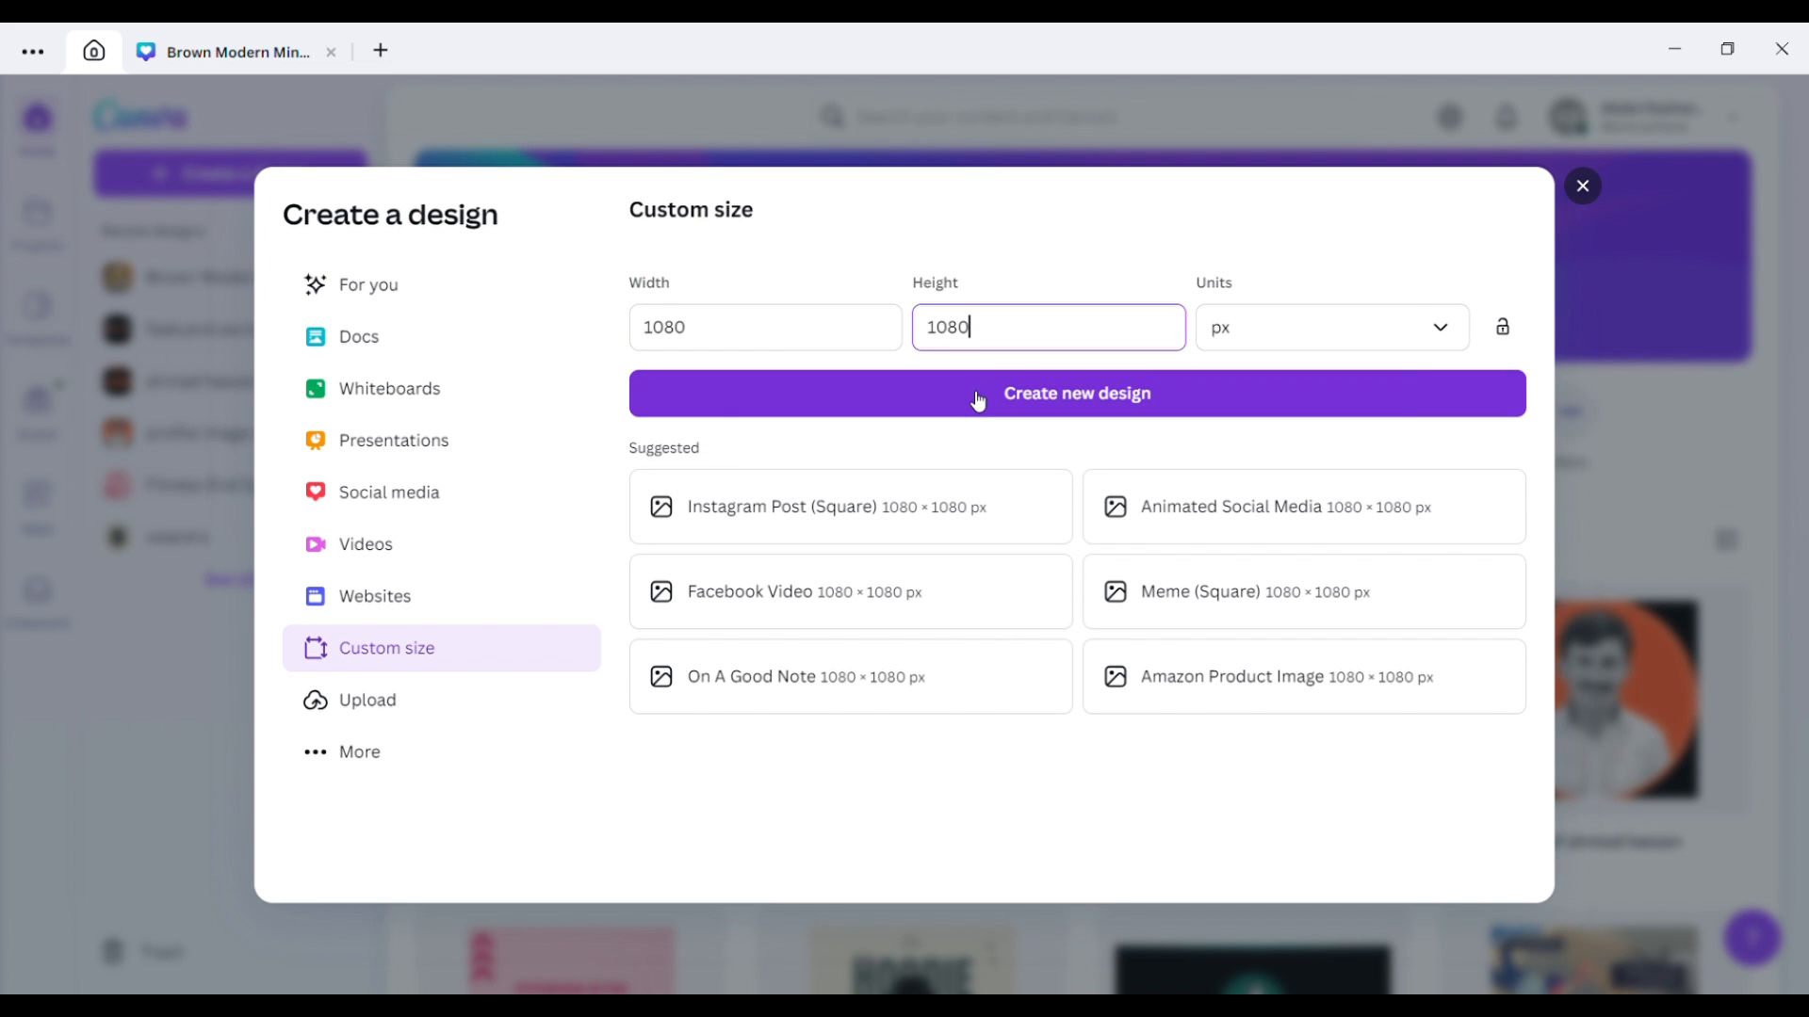
pyautogui.click(977, 400)
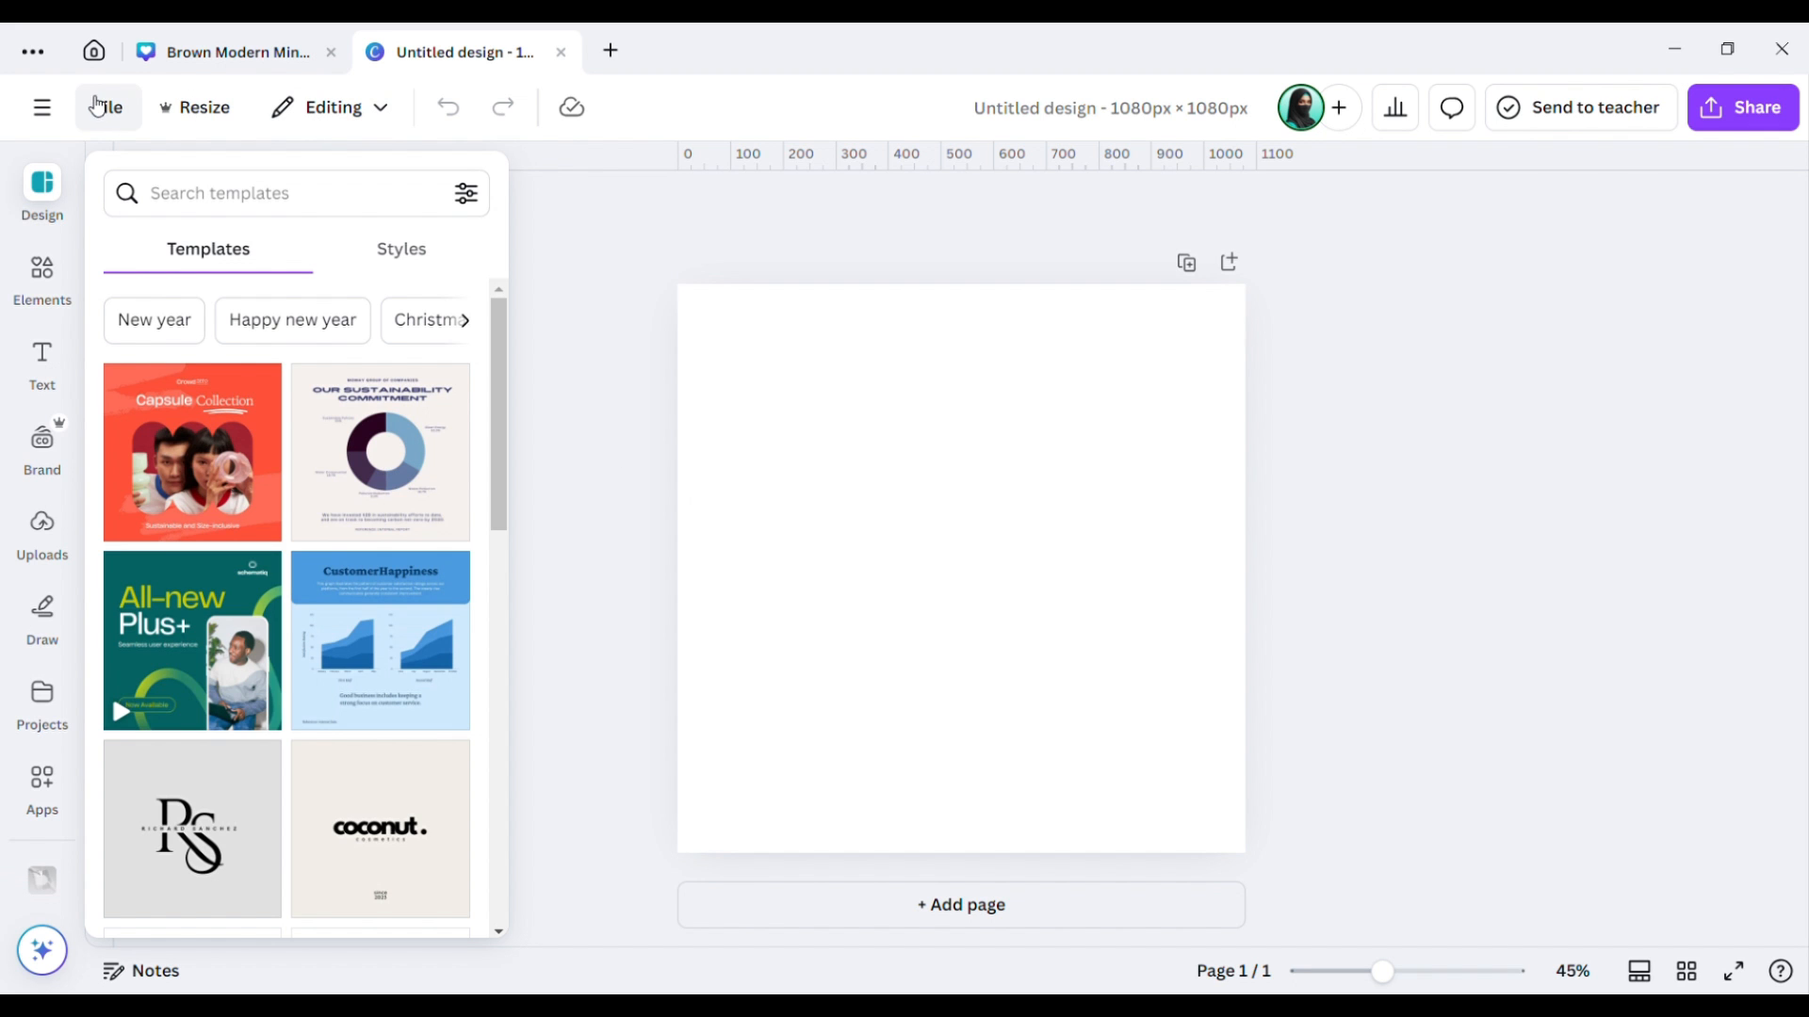
# Return to the home page and show all design types in Create a design.
pyautogui.click(98, 59)
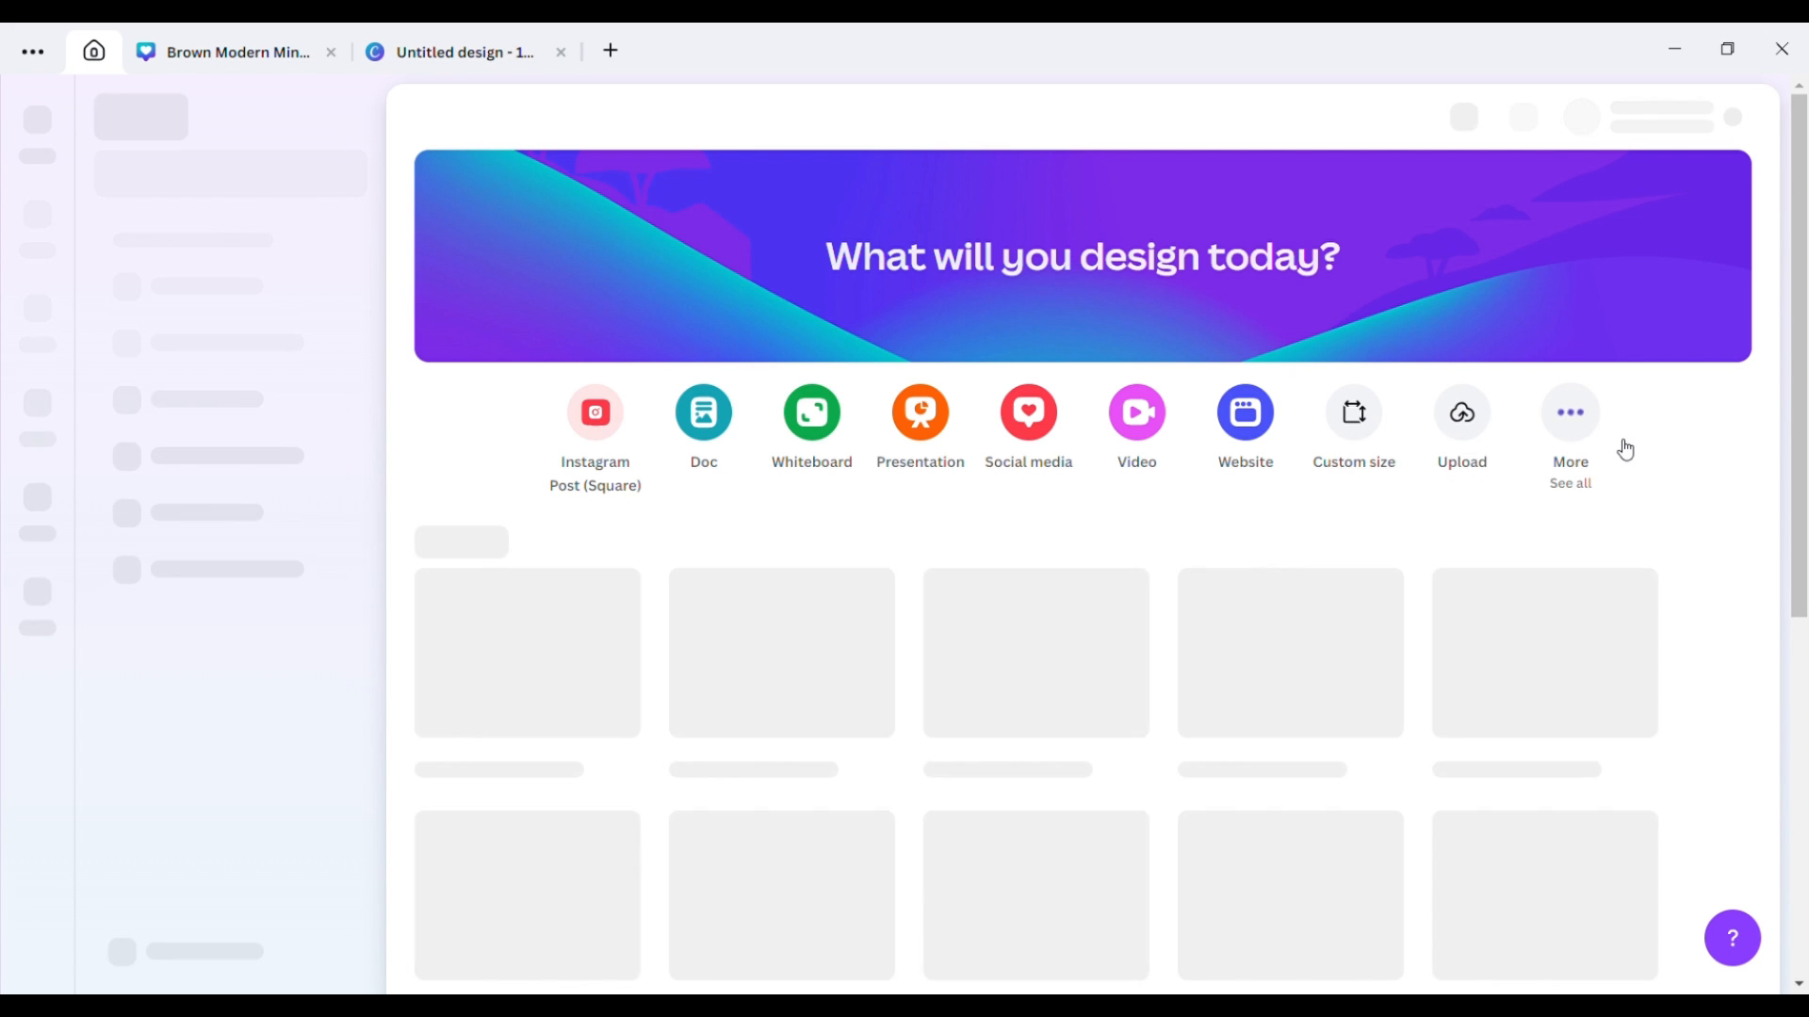
pyautogui.click(1572, 415)
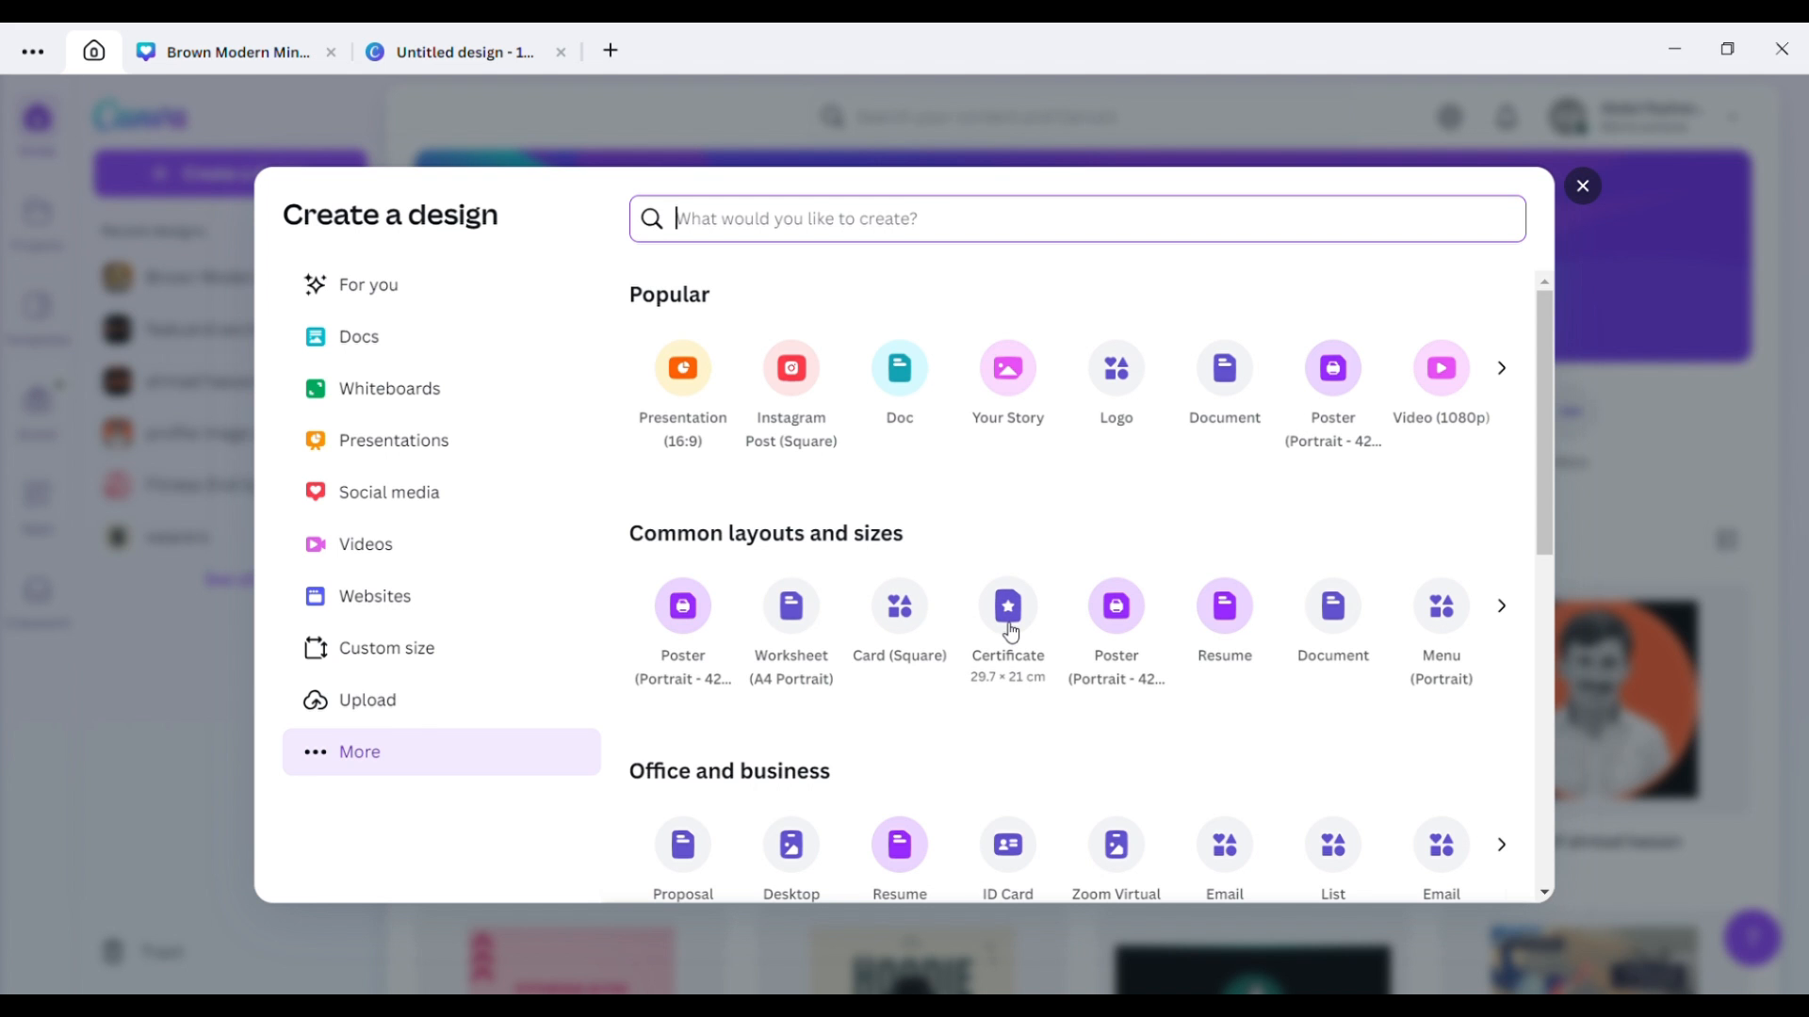
# Scroll through the Create a design categories, then close the dialog.
pyautogui.moveTo(1541, 471); pyautogui.dragTo(1539, 426)
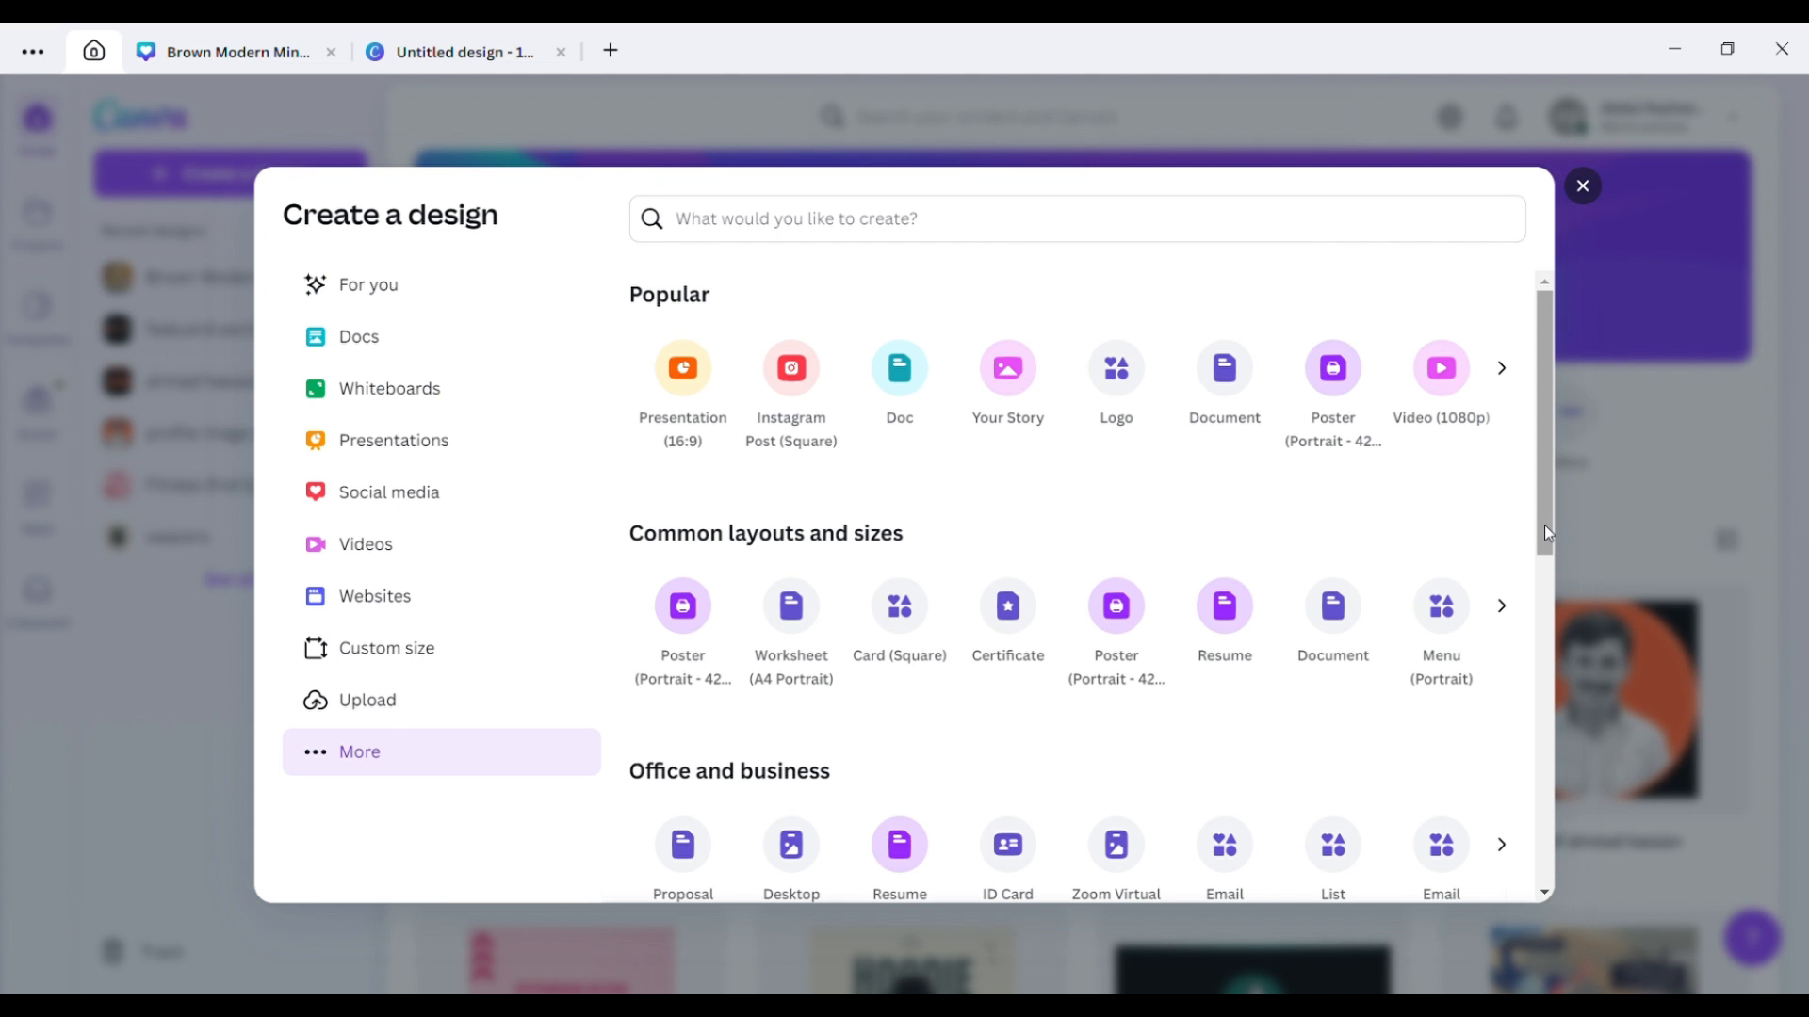
pyautogui.moveTo(1545, 524); pyautogui.dragTo(1552, 608)
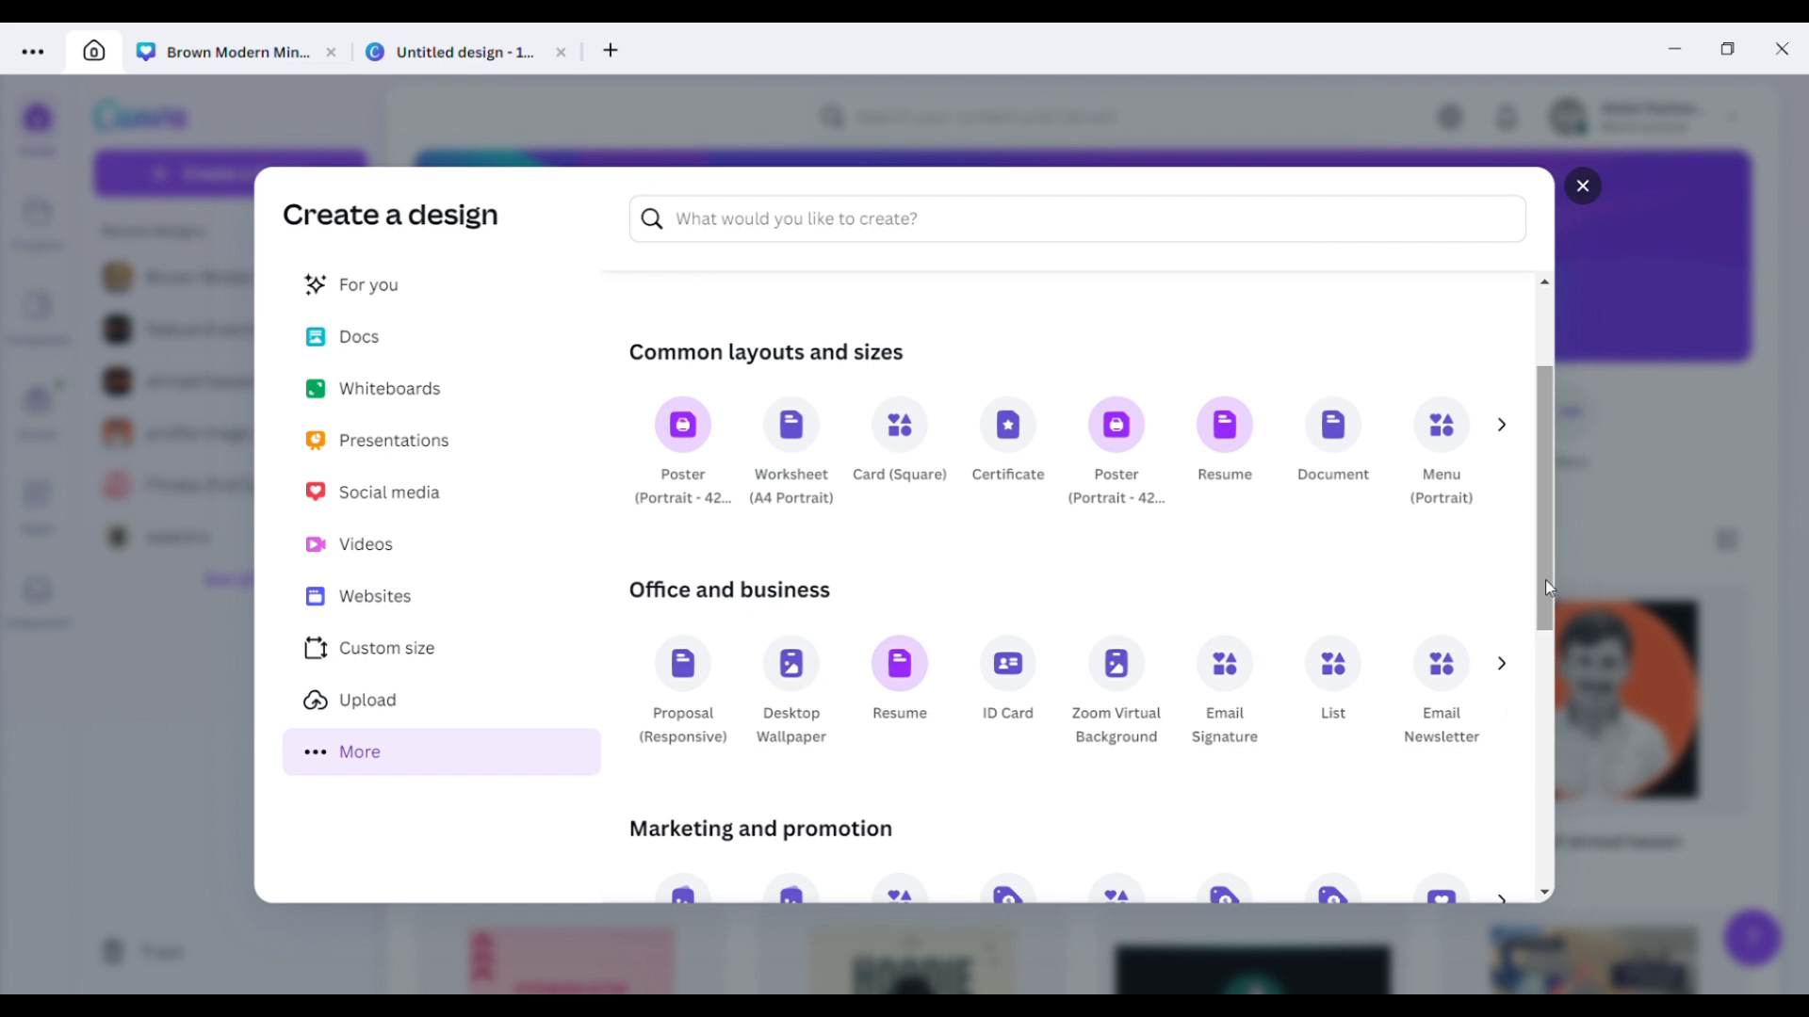
pyautogui.moveTo(1545, 580); pyautogui.dragTo(1550, 725)
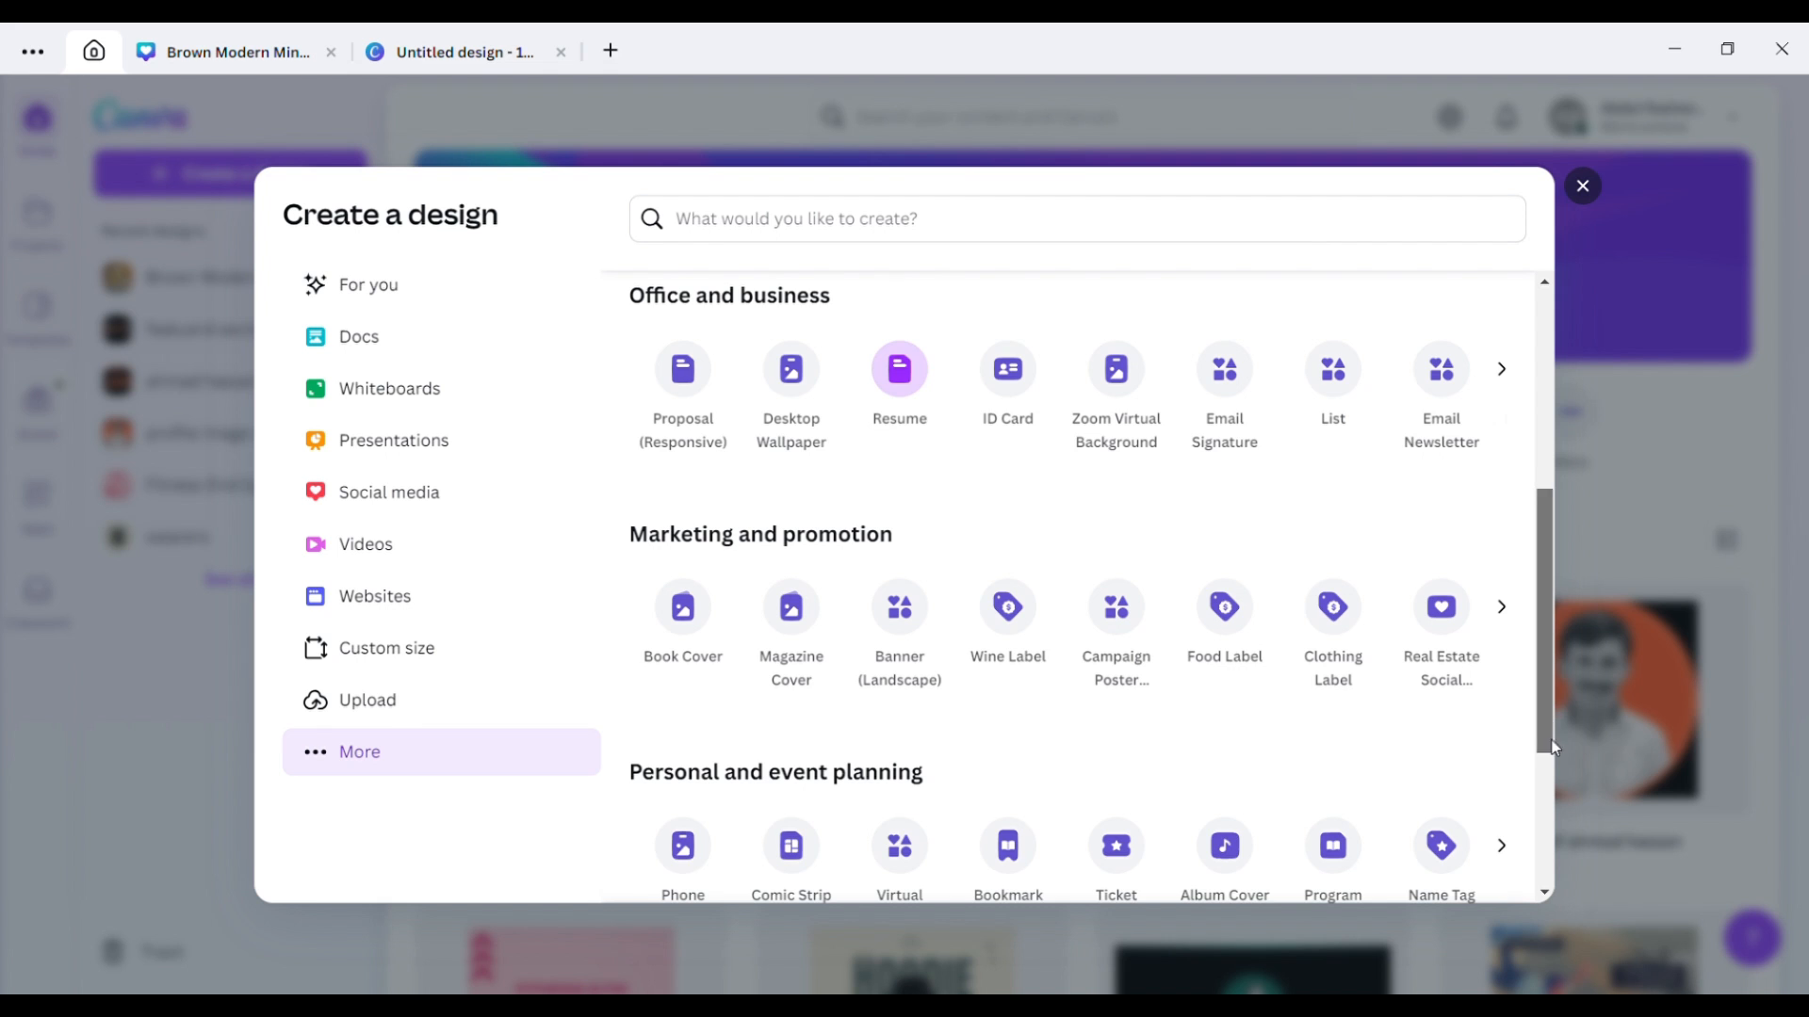
pyautogui.scroll(-3, 1552, 748)
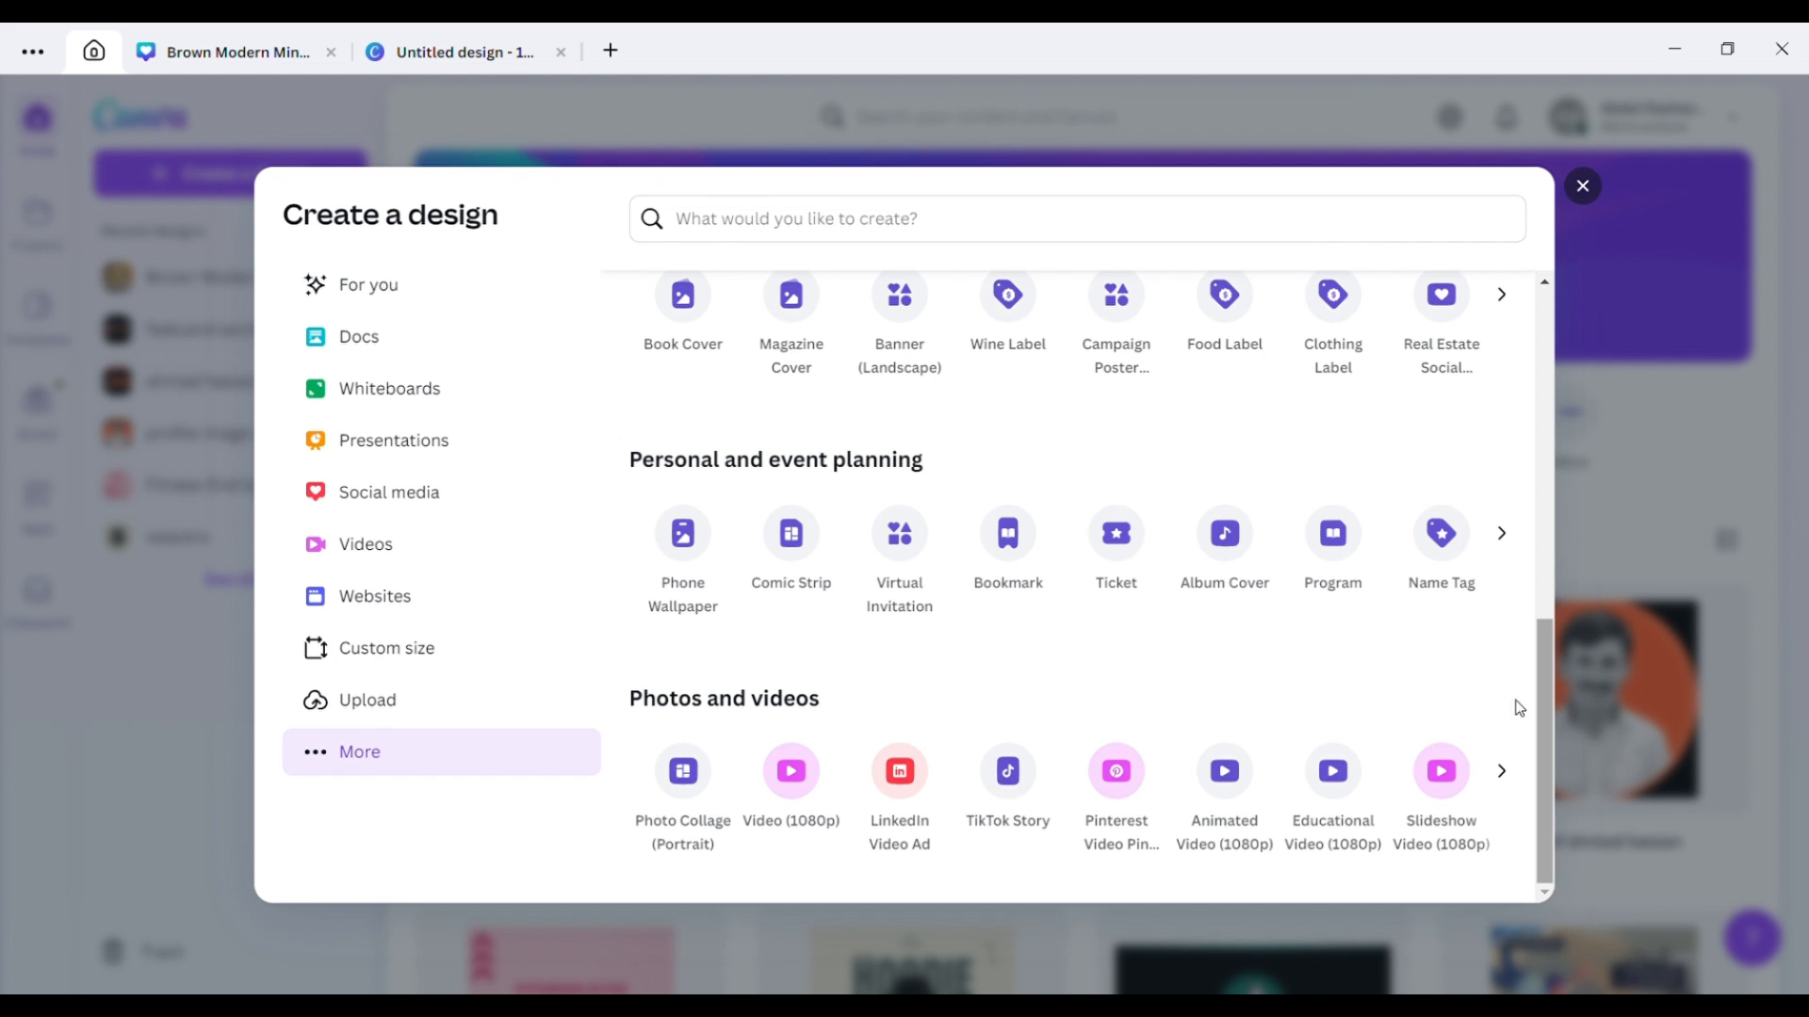
pyautogui.scroll(6, 1518, 708)
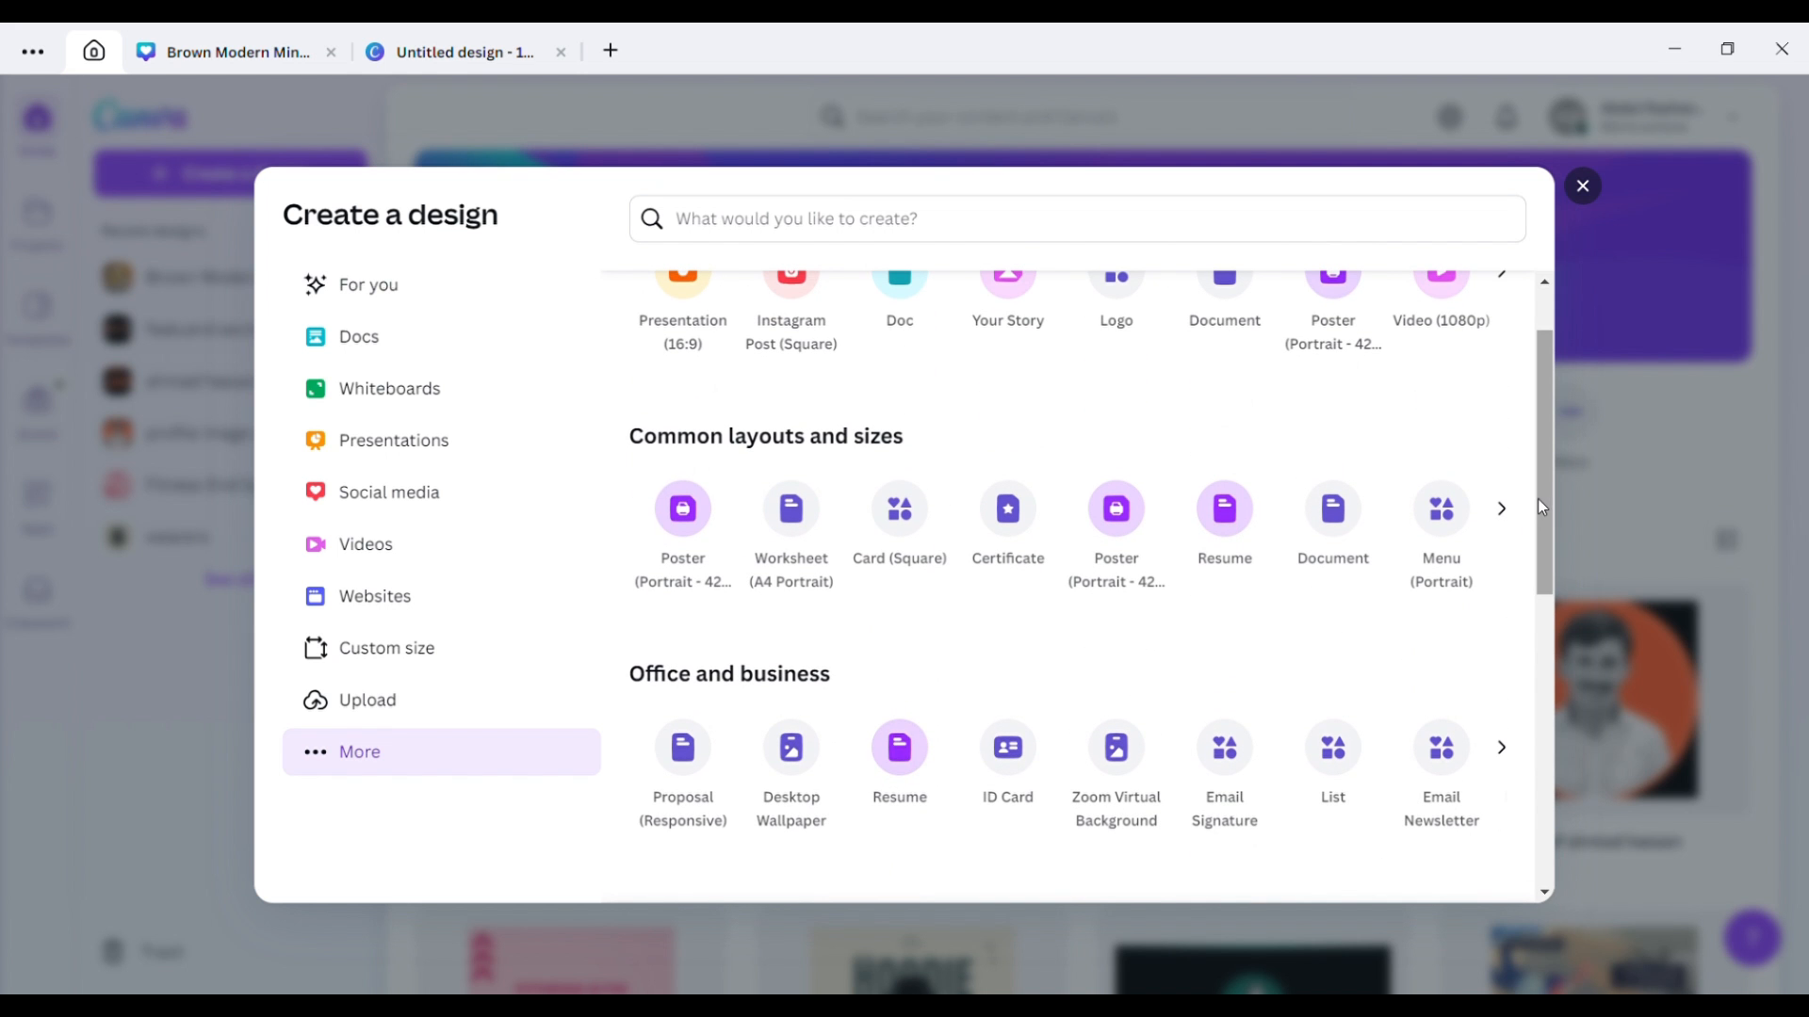
pyautogui.scroll(2, 1541, 508)
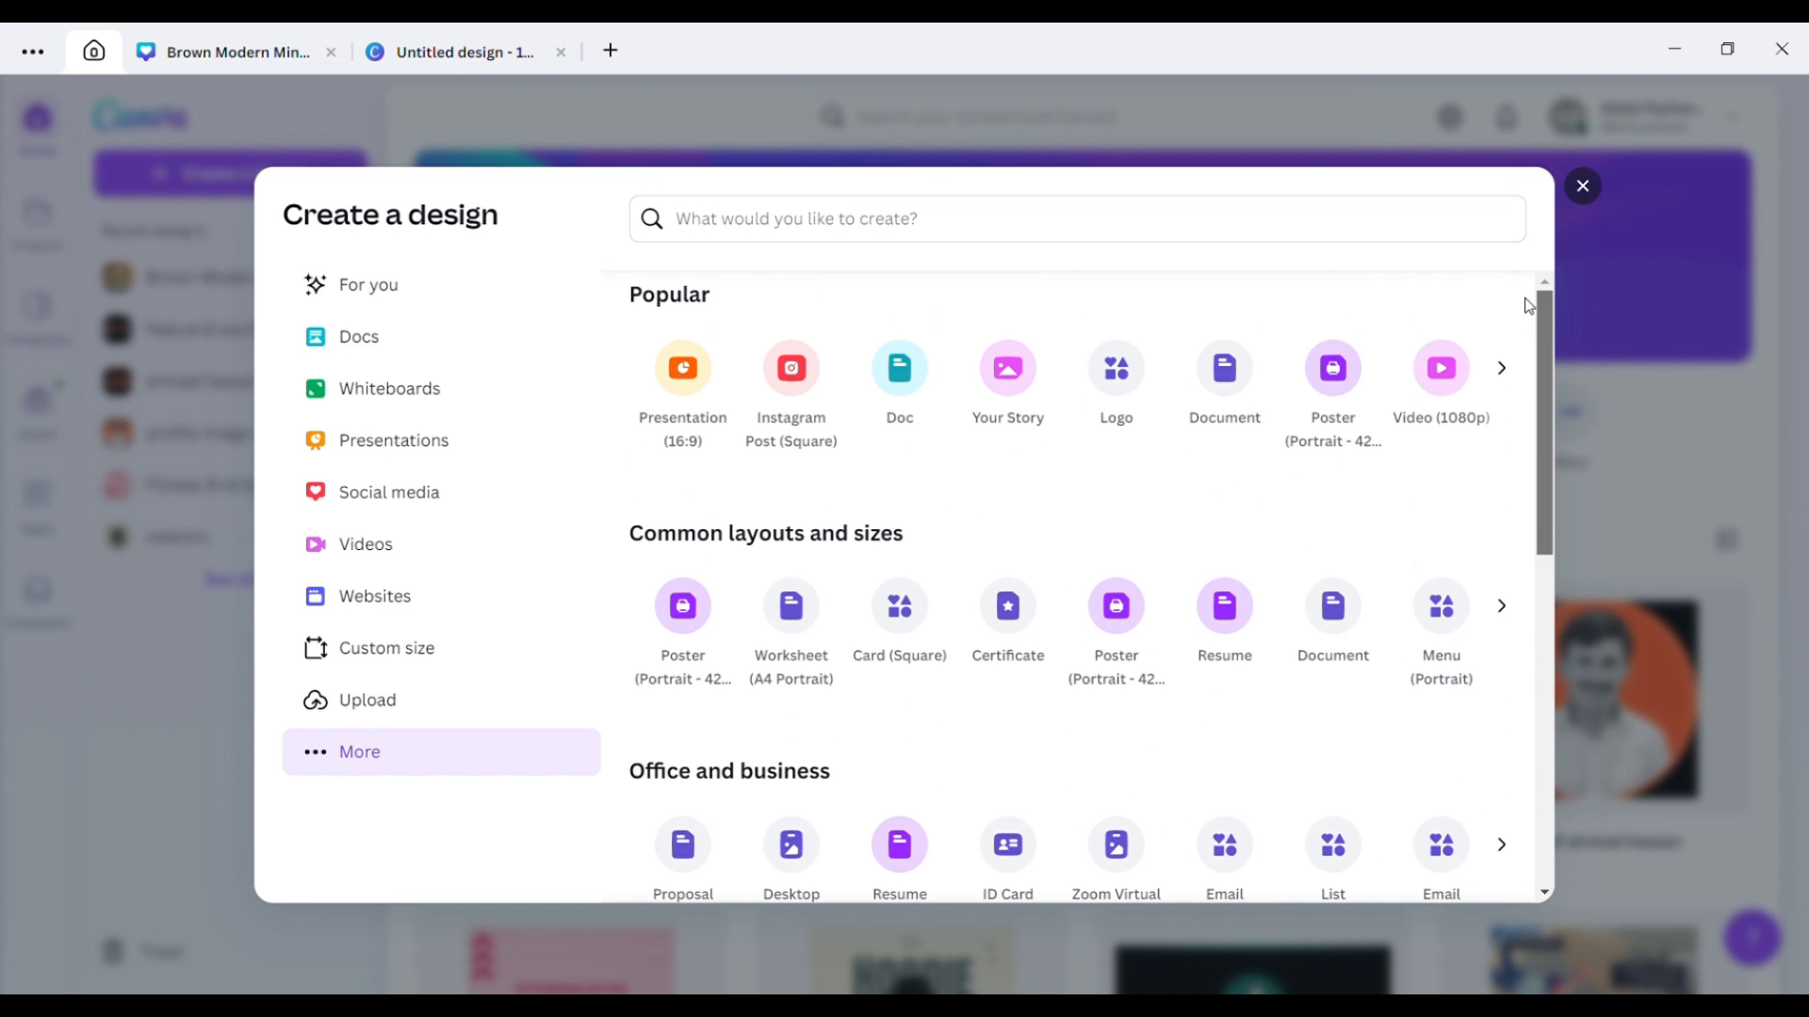
pyautogui.click(1584, 189)
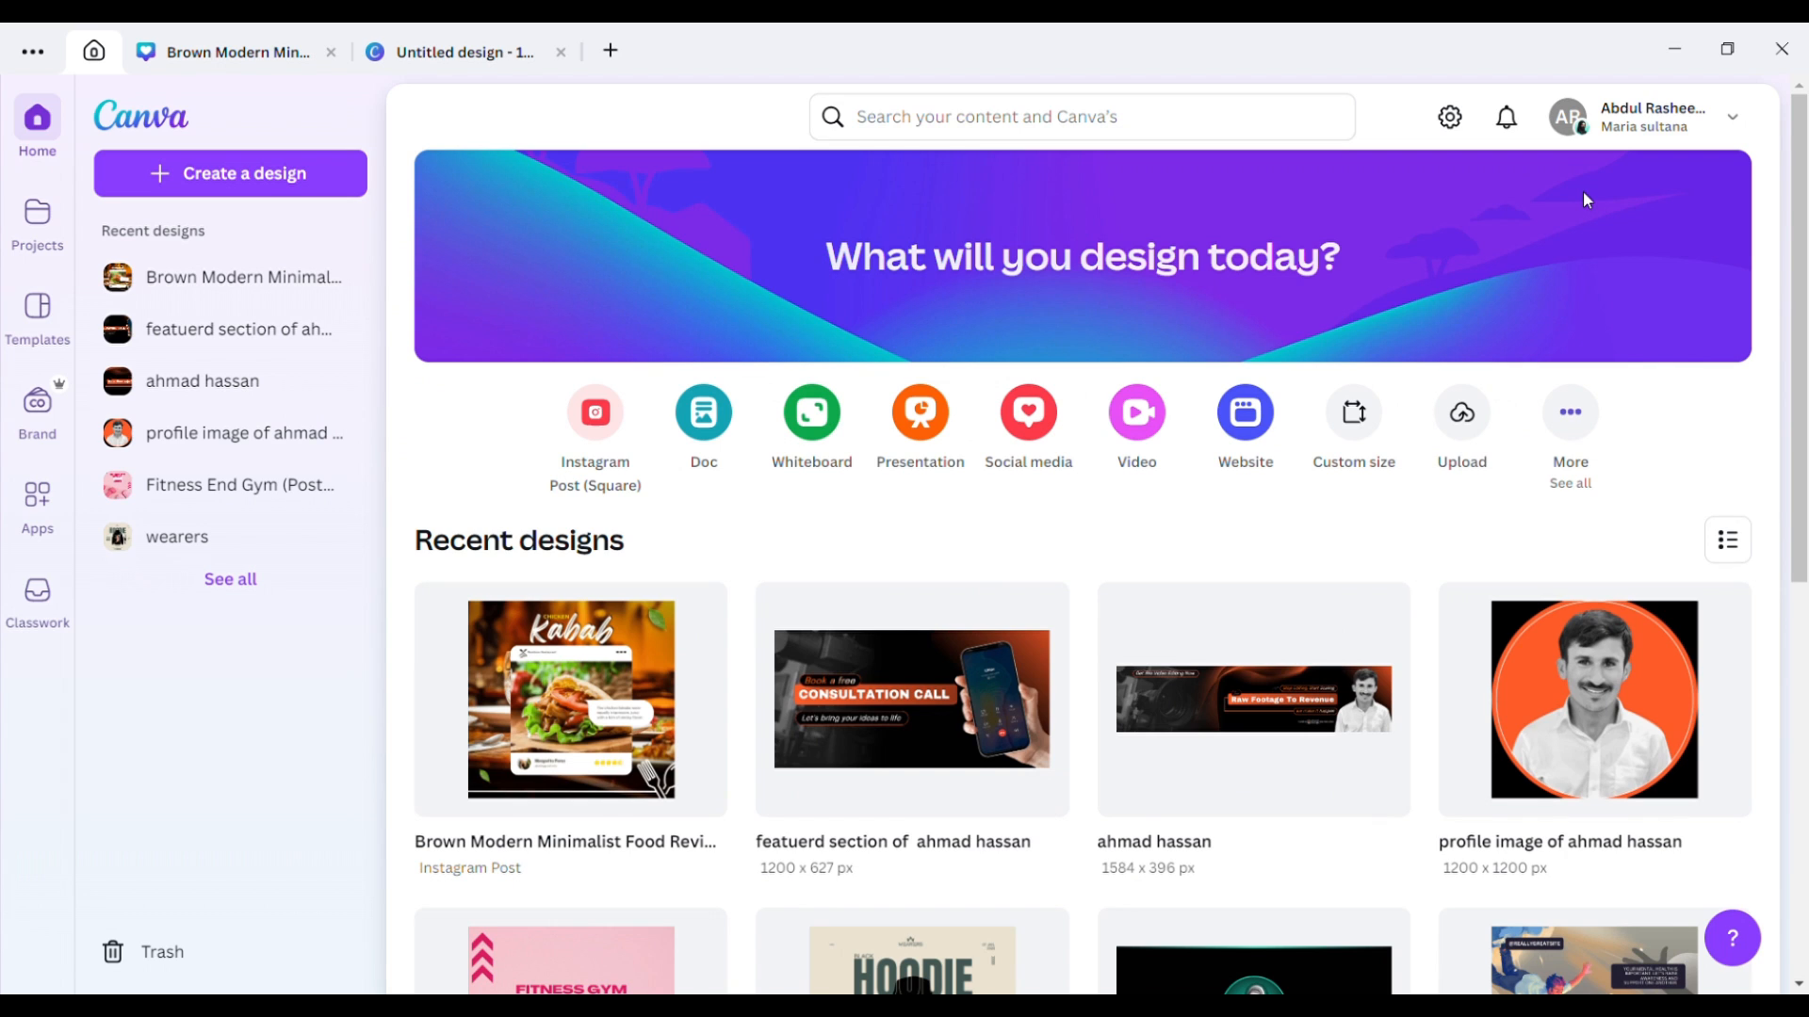